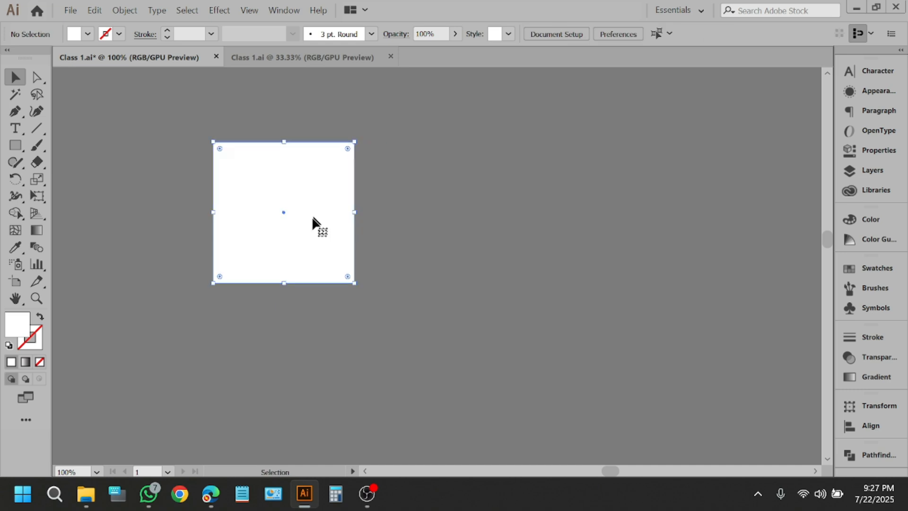
Draw a circle overlapping the lower-right corner of the white square and fill it yellow.
{"action": "left_click_drag", "start_coordinate": [16, 145], "coordinate": [70, 181]}
{"action": "left_click_drag", "start_coordinate": [280, 209], "coordinate": [495, 424]}
{"action": "left_click", "coordinate": [11, 78]}
{"action": "left_click_drag", "start_coordinate": [379, 284], "coordinate": [356, 249]}
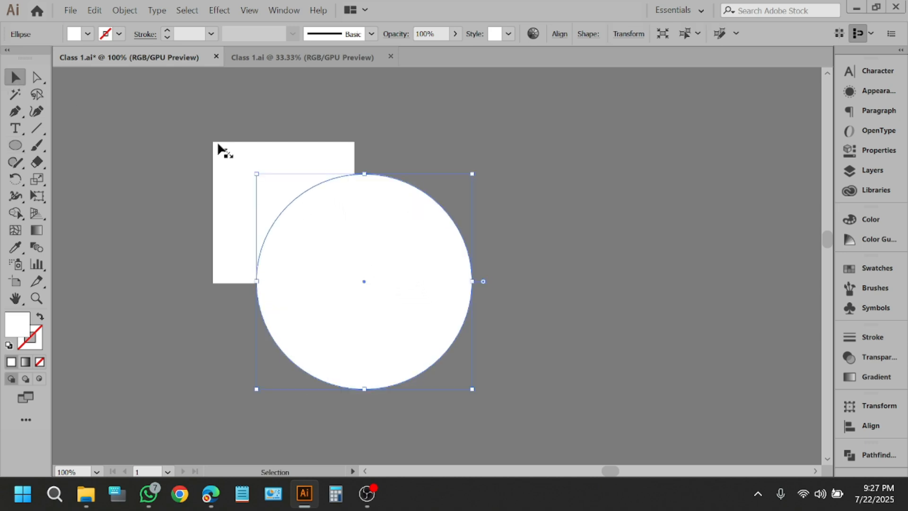
{"action": "left_click", "coordinate": [88, 34]}
{"action": "left_click", "coordinate": [58, 57]}
Split the square and the yellow circle with the Pathfinder Divide operation and ungroup the resulting pieces.
{"action": "left_click_drag", "start_coordinate": [66, 102], "coordinate": [508, 334]}
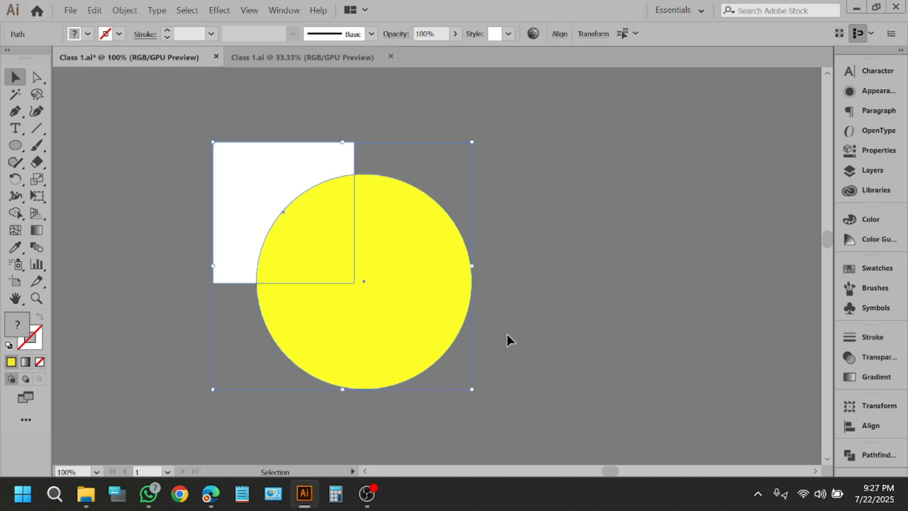
{"action": "left_click", "coordinate": [847, 455]}
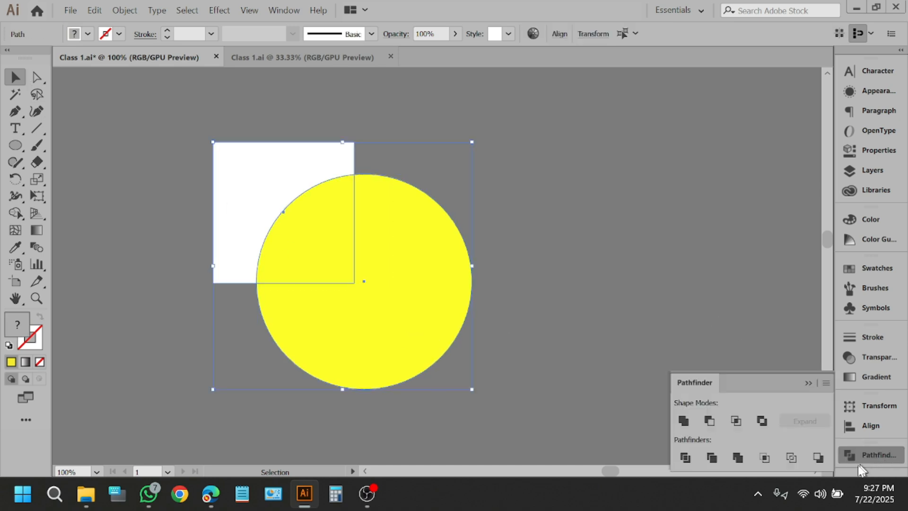
{"action": "left_click", "coordinate": [686, 458]}
{"action": "right_click", "coordinate": [326, 201]}
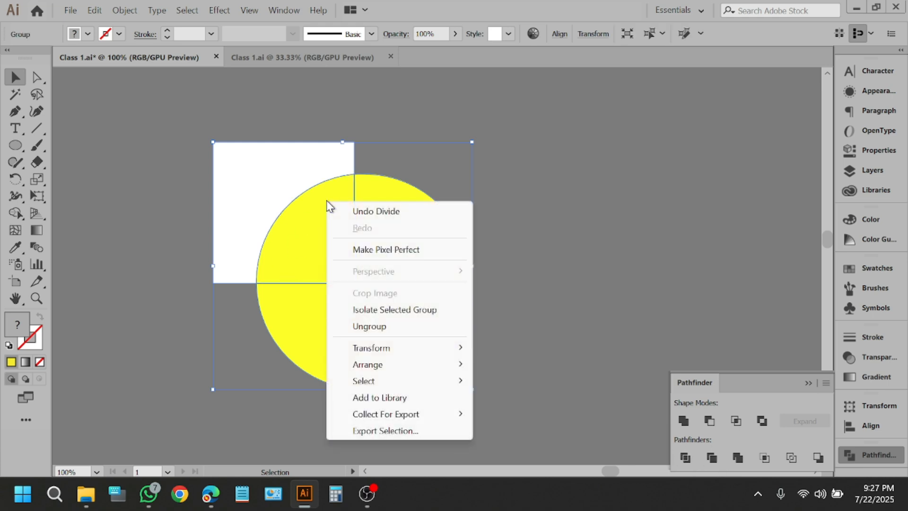
{"action": "left_click", "coordinate": [373, 326]}
{"action": "left_click", "coordinate": [498, 283]}
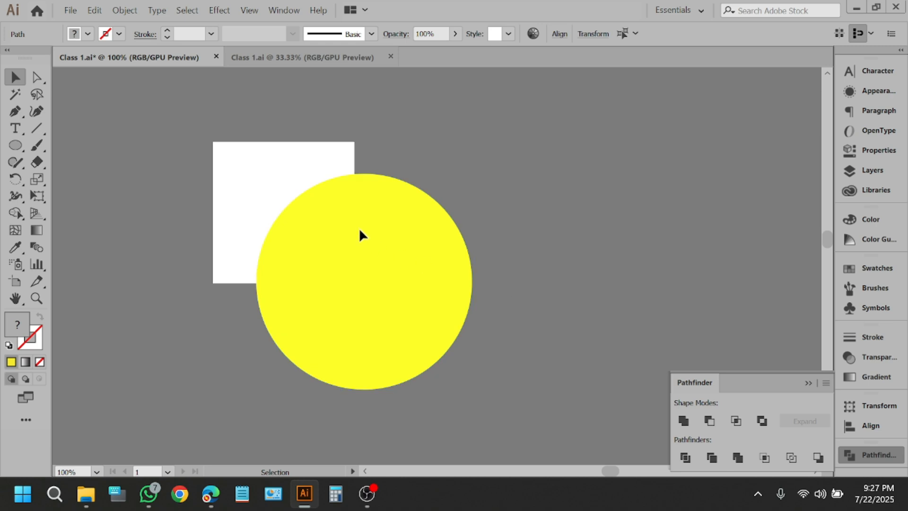
Move the quarter wedge, the notched yellow circle and the white cut-out piece apart from each other.
{"action": "left_click", "coordinate": [340, 213]}
{"action": "left_click_drag", "start_coordinate": [340, 213], "coordinate": [490, 207]}
{"action": "left_click_drag", "start_coordinate": [340, 315], "coordinate": [471, 177]}
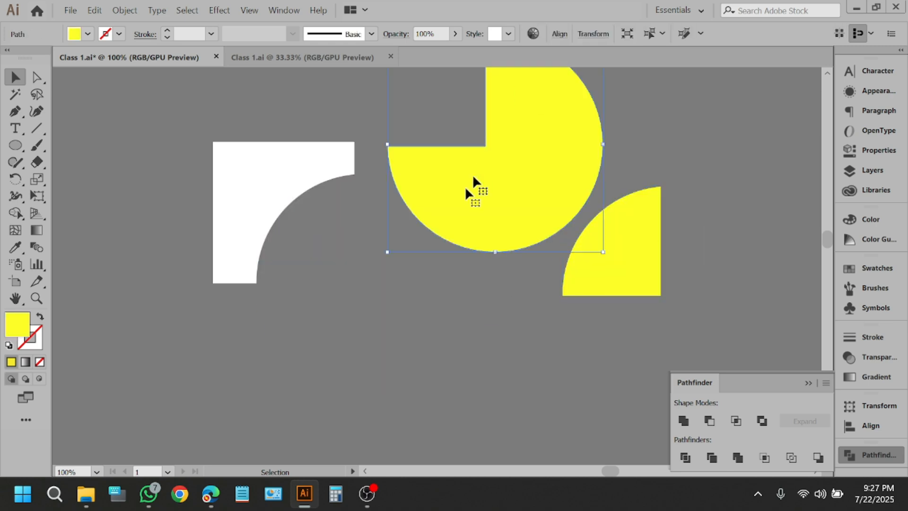
{"action": "left_click_drag", "start_coordinate": [298, 173], "coordinate": [281, 196]}
{"action": "left_click_drag", "start_coordinate": [642, 261], "coordinate": [636, 309]}
Inspect the corner points and the curved edge of the white cut-out piece.
{"action": "left_click", "coordinate": [512, 371]}
{"action": "left_click", "coordinate": [284, 199]}
{"action": "left_click", "coordinate": [331, 191], "text": "ctrl"}
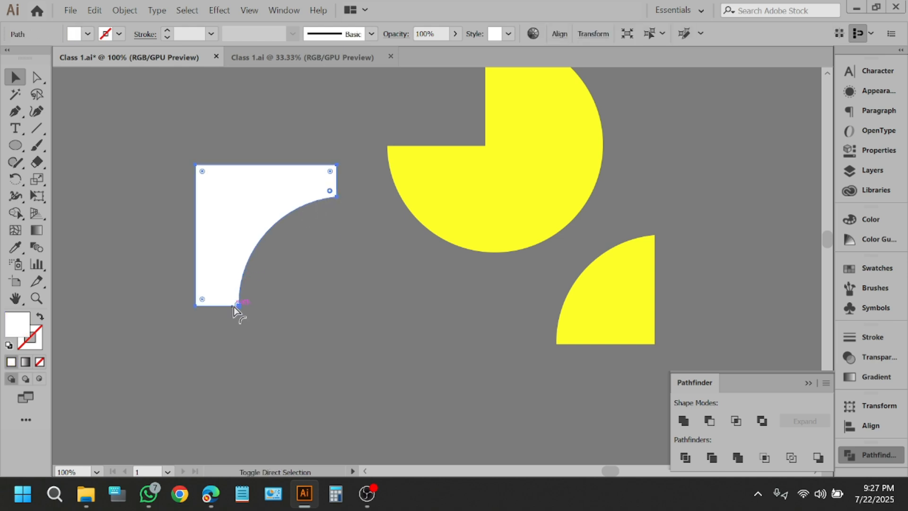
{"action": "left_click_drag", "start_coordinate": [236, 304], "coordinate": [152, 132]}
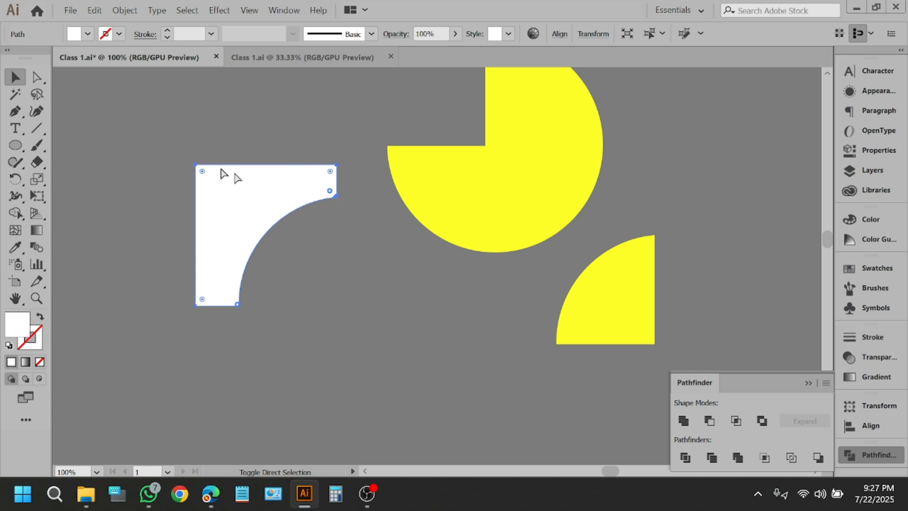
{"action": "left_click_drag", "start_coordinate": [330, 191], "coordinate": [185, 134]}
{"action": "left_click", "coordinate": [225, 108]}
Draw a white circle above the white cut-out piece and duplicate it diagonally up and right so both overlap.
{"action": "scroll", "coordinate": [201, 116], "scroll_direction": "down", "scroll_amount": 1}
{"action": "scroll", "coordinate": [205, 217], "scroll_direction": "down", "scroll_amount": 3}
{"action": "scroll", "coordinate": [215, 208], "scroll_direction": "up", "scroll_amount": 8}
{"action": "scroll", "coordinate": [246, 232], "scroll_direction": "up", "scroll_amount": 3}
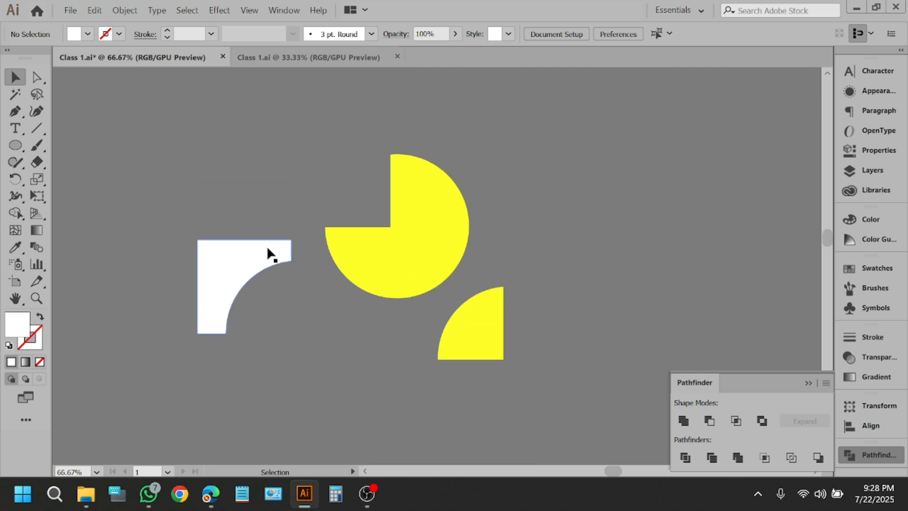
{"action": "left_click", "coordinate": [12, 150]}
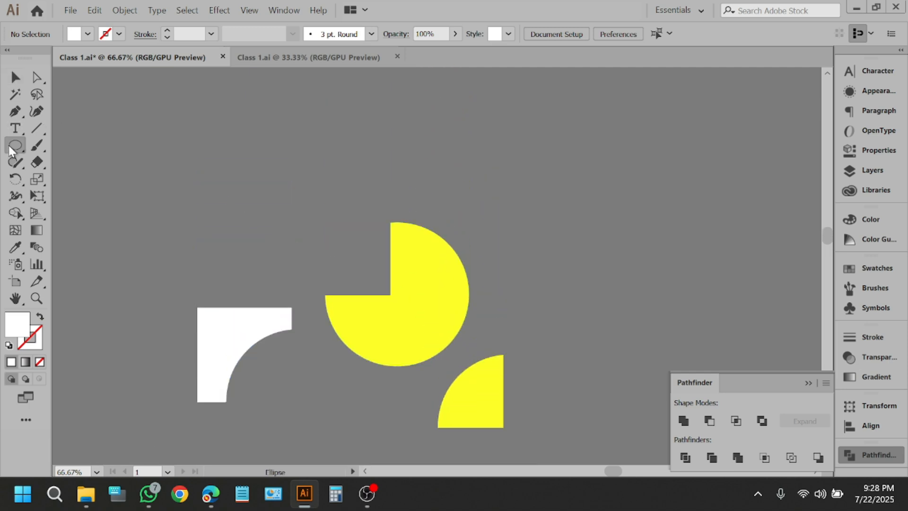
{"action": "left_click_drag", "start_coordinate": [196, 118], "coordinate": [304, 251]}
{"action": "key", "text": "v"}
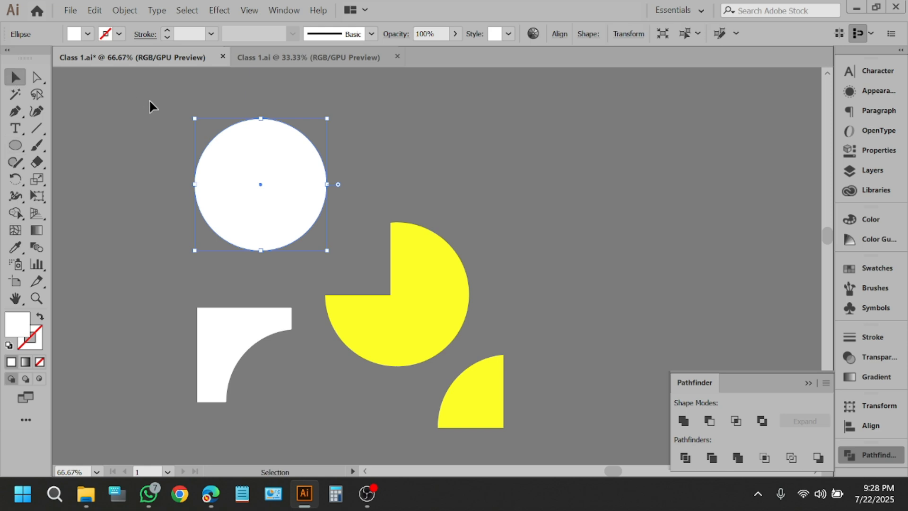
{"action": "left_click_drag", "start_coordinate": [285, 186], "coordinate": [333, 140]}
Unite the two overlapping white circles with Pathfinder and move the merged shape down among the other pieces.
{"action": "left_click", "coordinate": [204, 167], "text": "shift"}
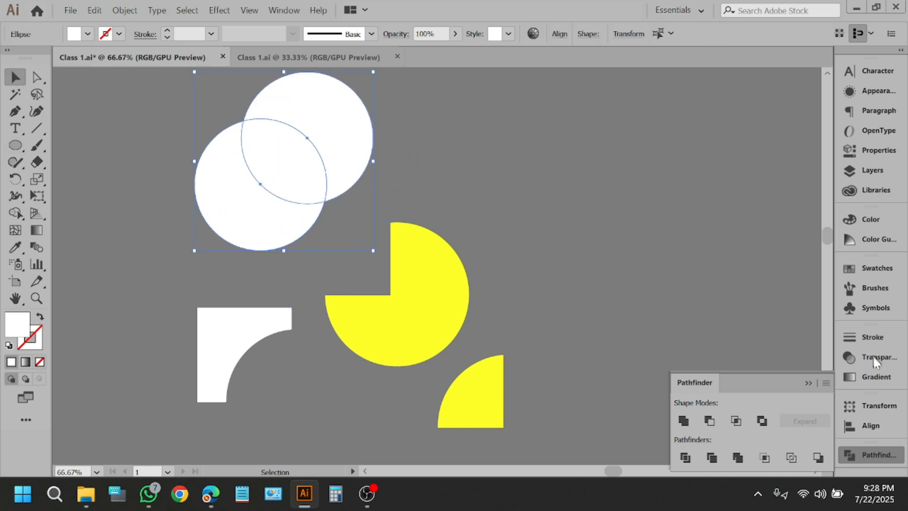
{"action": "left_click", "coordinate": [687, 425]}
{"action": "left_click_drag", "start_coordinate": [301, 156], "coordinate": [336, 351]}
{"action": "left_click", "coordinate": [387, 191]}
{"action": "left_click", "coordinate": [305, 218]}
Draw a large white circle in the empty area above the existing shapes.
{"action": "scroll", "coordinate": [310, 217], "scroll_direction": "up", "scroll_amount": 2}
{"action": "scroll", "coordinate": [310, 210], "scroll_direction": "up", "scroll_amount": 5}
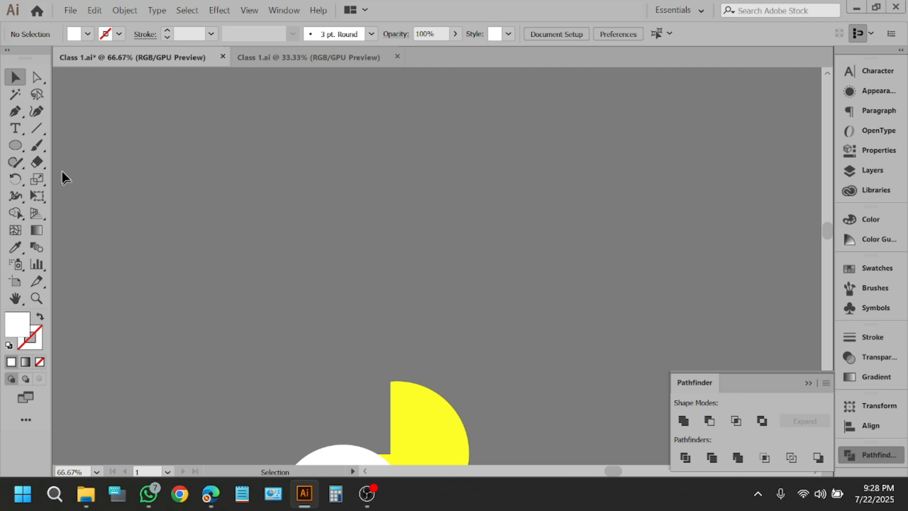
{"action": "left_click", "coordinate": [16, 146]}
{"action": "left_click_drag", "start_coordinate": [240, 128], "coordinate": [426, 313]}
{"action": "left_click", "coordinate": [16, 78]}
{"action": "left_click", "coordinate": [125, 124]}
{"action": "left_click", "coordinate": [319, 224]}
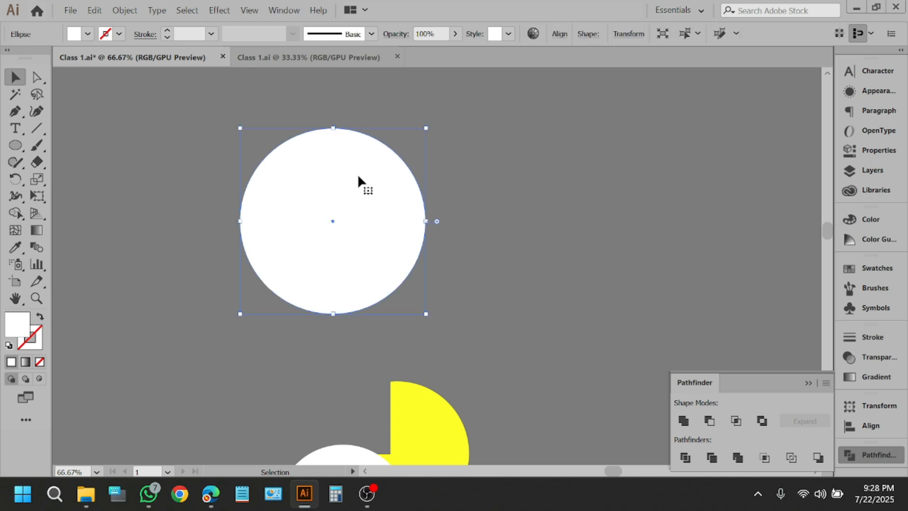
Duplicate the large white circle with a slight downward offset and fill the copy blue.
{"action": "left_click_drag", "start_coordinate": [341, 217], "coordinate": [358, 229]}
{"action": "left_click", "coordinate": [88, 35]}
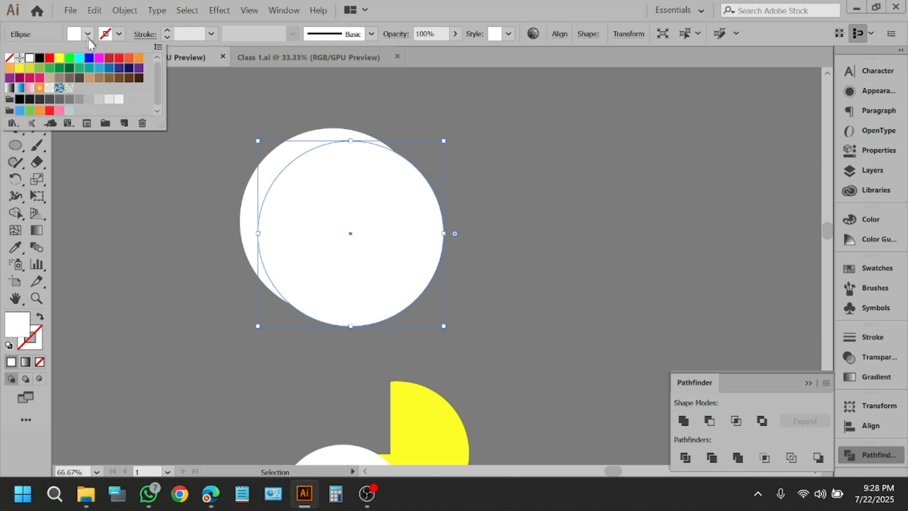
{"action": "left_click", "coordinate": [88, 57]}
{"action": "left_click", "coordinate": [152, 172]}
{"action": "mouse_move", "coordinate": [341, 200]}
{"action": "left_mouse_down"}
{"action": "mouse_move", "coordinate": [324, 209]}
{"action": "mouse_move", "coordinate": [333, 211]}
{"action": "left_mouse_up"}
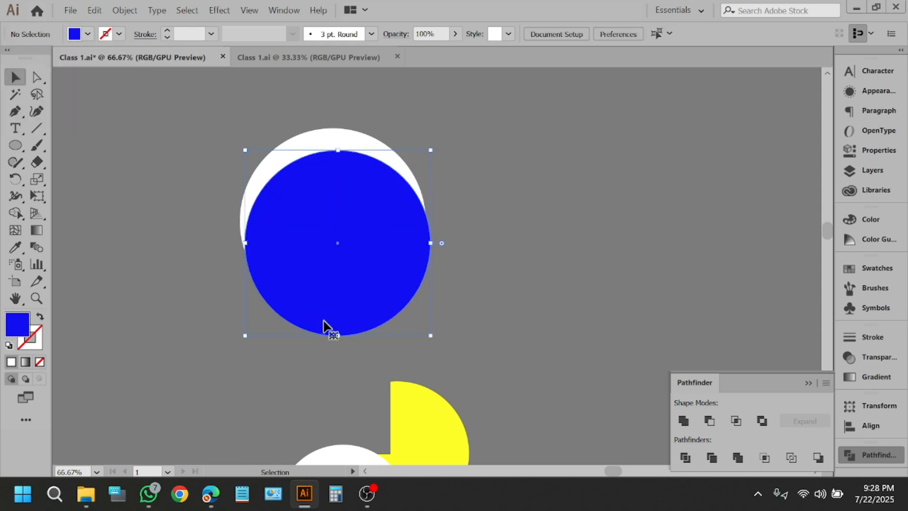
Flatten the blue circle into a wide ellipse and place it well clear of the large white circle.
{"action": "left_click_drag", "start_coordinate": [337, 335], "coordinate": [563, 245]}
{"action": "left_click", "coordinate": [515, 348]}
{"action": "left_click", "coordinate": [320, 222]}
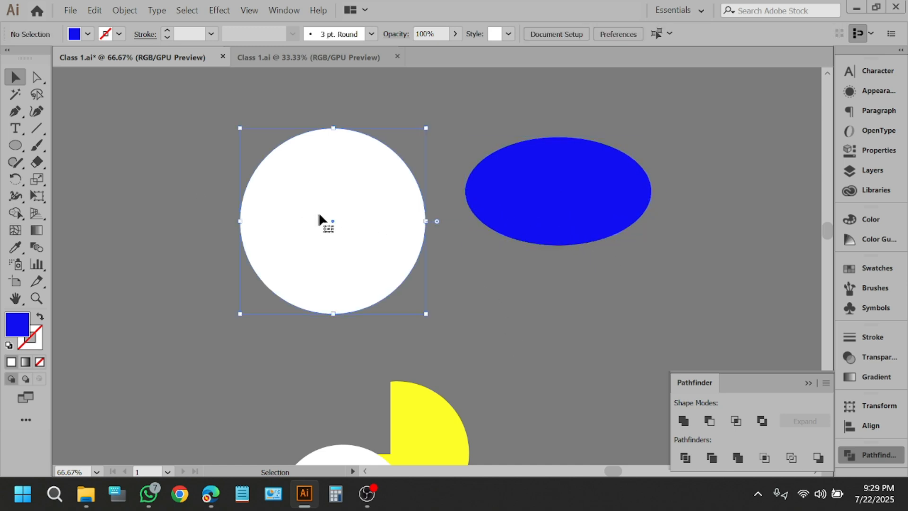
{"action": "left_click_drag", "start_coordinate": [335, 222], "coordinate": [148, 258]}
{"action": "left_click_drag", "start_coordinate": [624, 211], "coordinate": [547, 227]}
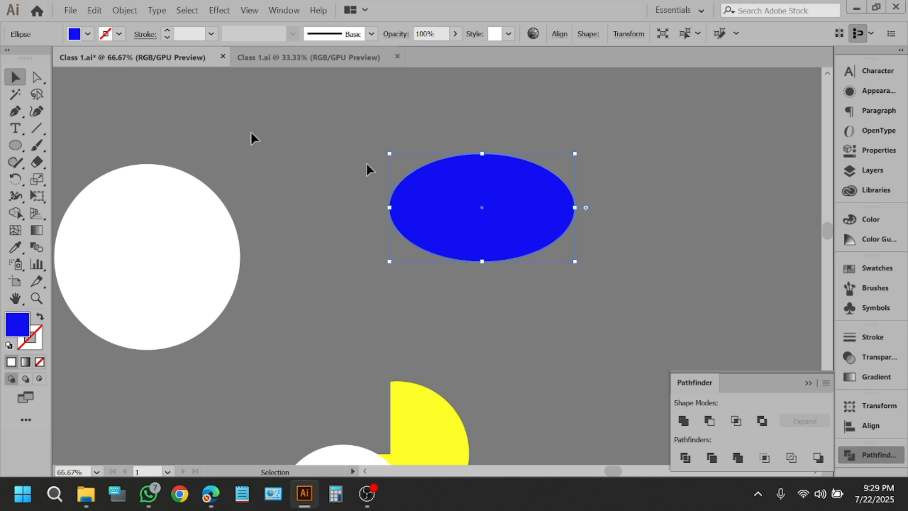
Duplicate the blue ellipse slightly straight down and fill the copy red.
{"action": "left_click_drag", "start_coordinate": [523, 199], "coordinate": [523, 211]}
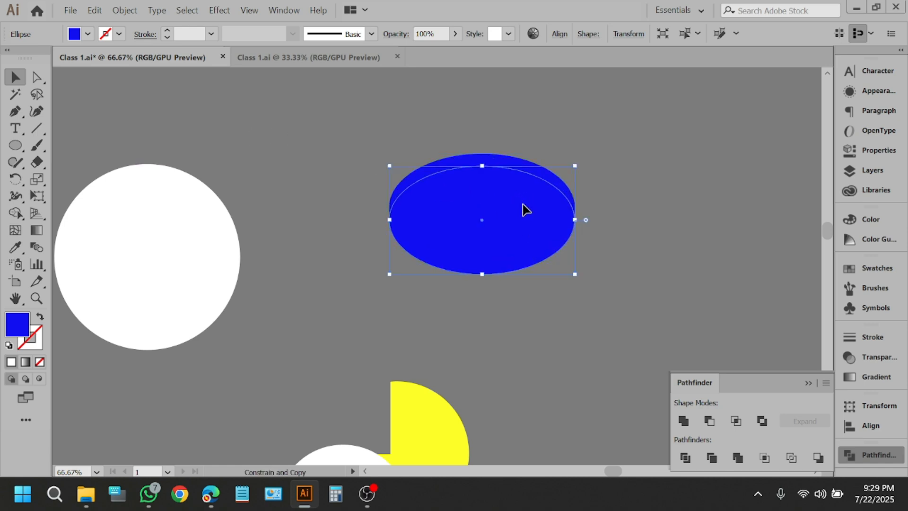
{"action": "left_click", "coordinate": [88, 36]}
{"action": "left_click", "coordinate": [49, 59]}
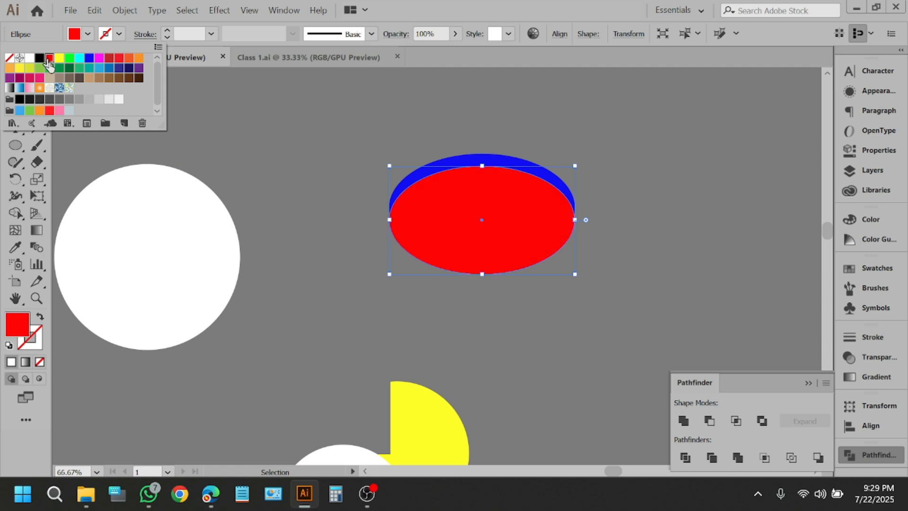
Shrink the red ellipse so its bottom edge meets the blue ellipse's bottom edge, and select both ellipses.
{"action": "left_click_drag", "start_coordinate": [482, 274], "coordinate": [481, 259]}
{"action": "scroll", "coordinate": [482, 274], "scroll_direction": "up", "scroll_amount": 3}
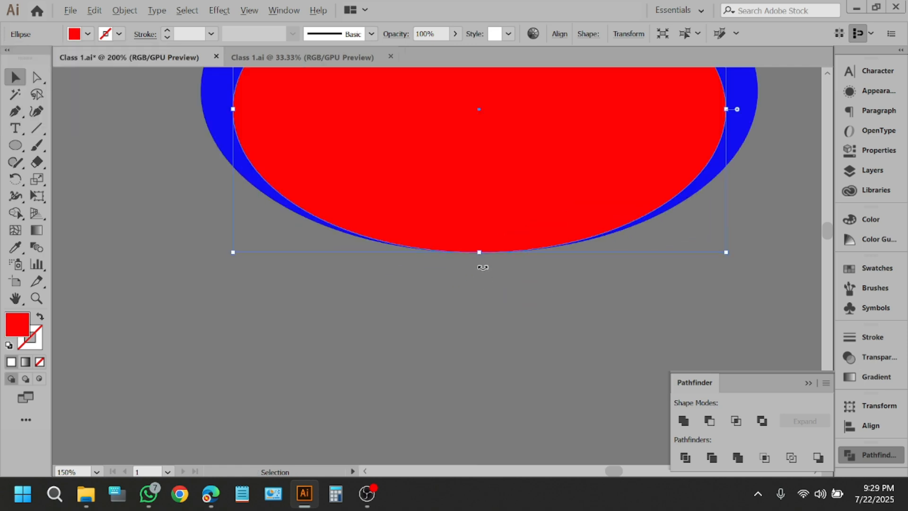
{"action": "scroll", "coordinate": [486, 260], "scroll_direction": "up", "scroll_amount": 3}
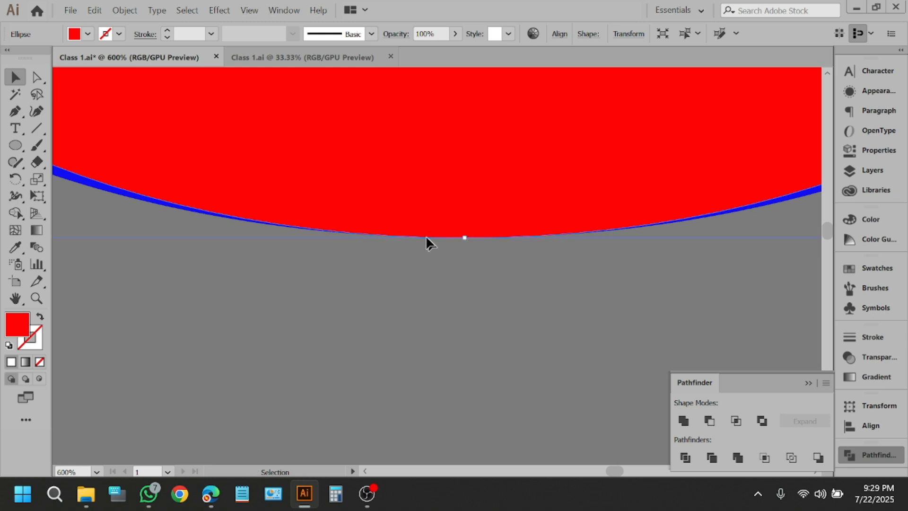
{"action": "left_click_drag", "start_coordinate": [426, 238], "coordinate": [416, 205]}
{"action": "scroll", "coordinate": [411, 231], "scroll_direction": "down", "scroll_amount": 4}
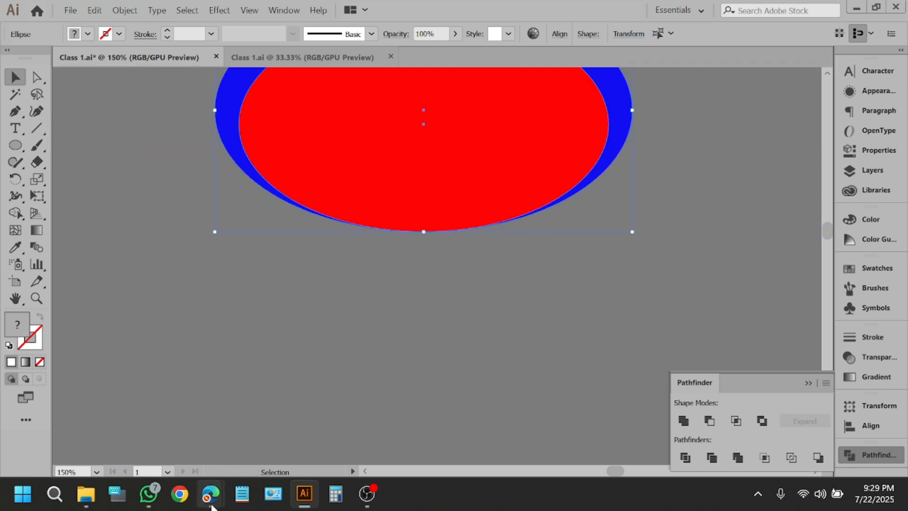
Switch to the Google Meet call in the browser and admit the waiting participant.
{"action": "mouse_move", "coordinate": [212, 507]}
{"action": "left_click", "coordinate": [164, 450]}
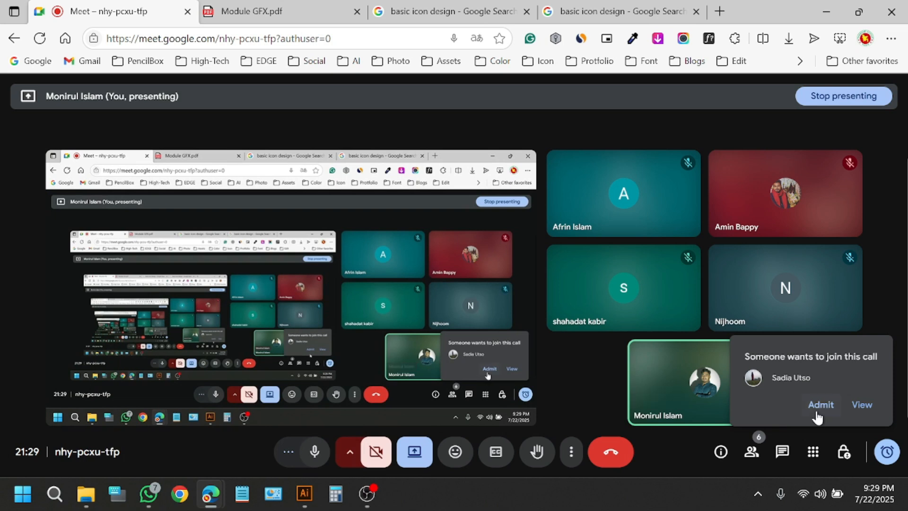
{"action": "left_click", "coordinate": [818, 412]}
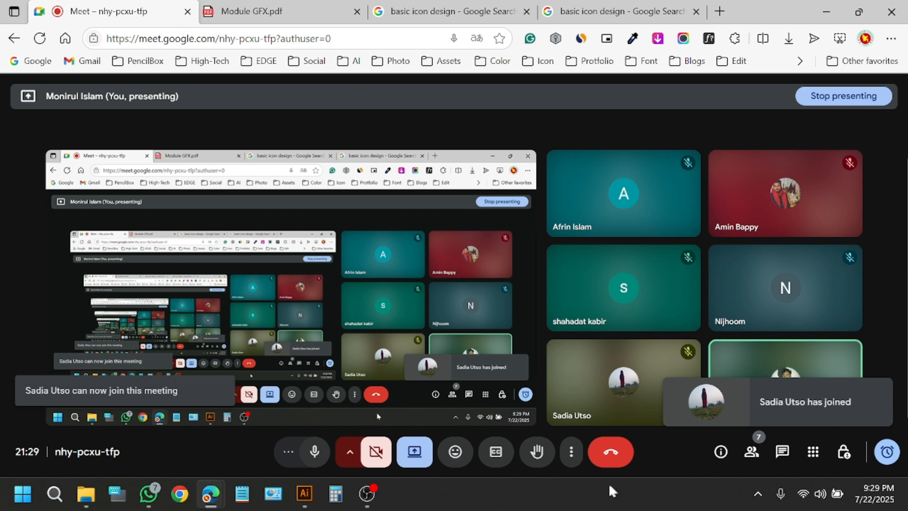
{"action": "left_click", "coordinate": [617, 507]}
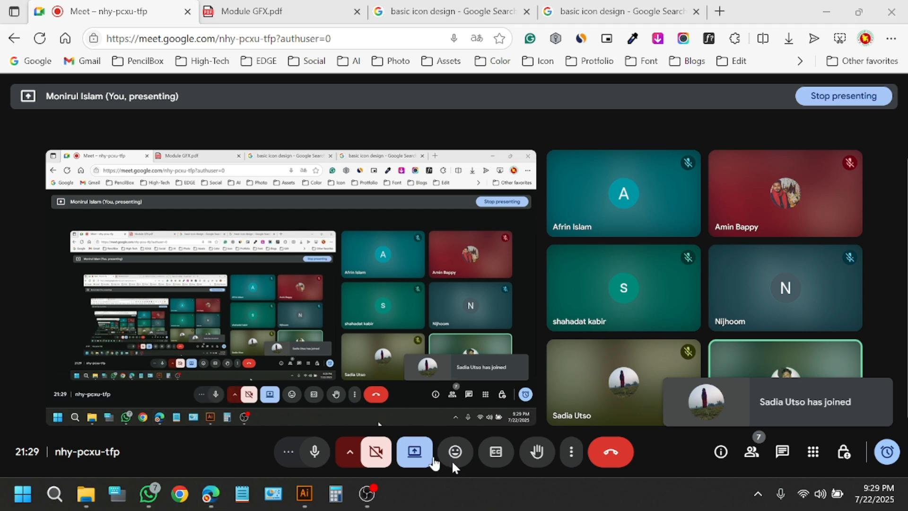
Mute the microphone in the meeting and unmute it again.
{"action": "left_click", "coordinate": [325, 452]}
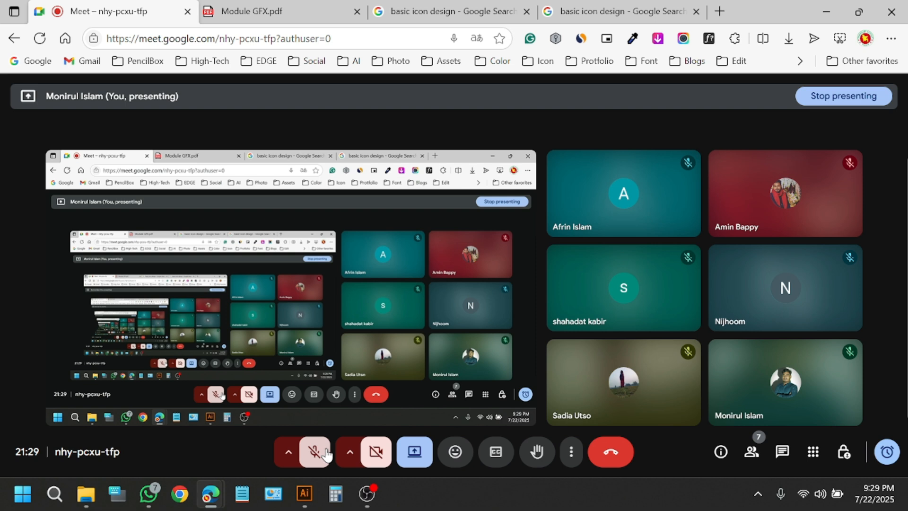
{"action": "left_click", "coordinate": [326, 453]}
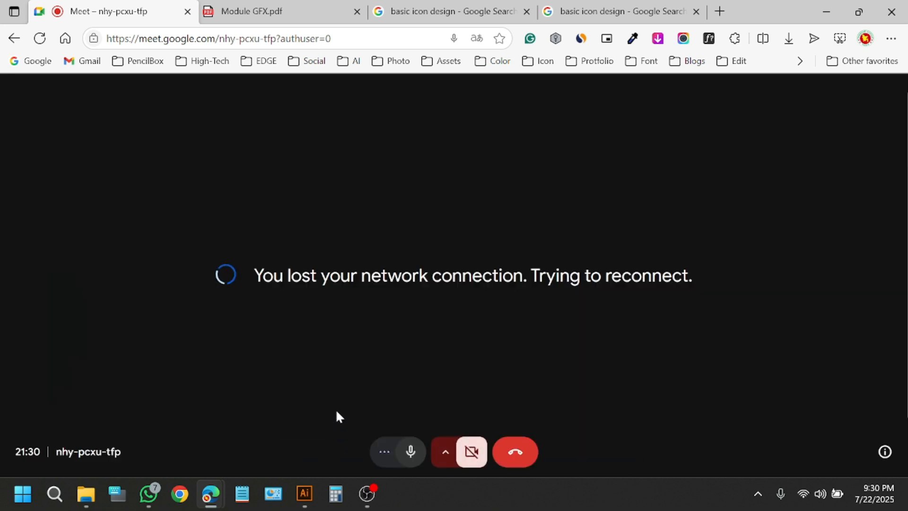
Open the list of available Wi-Fi networks to check the internet connection.
{"action": "left_click", "coordinate": [807, 494]}
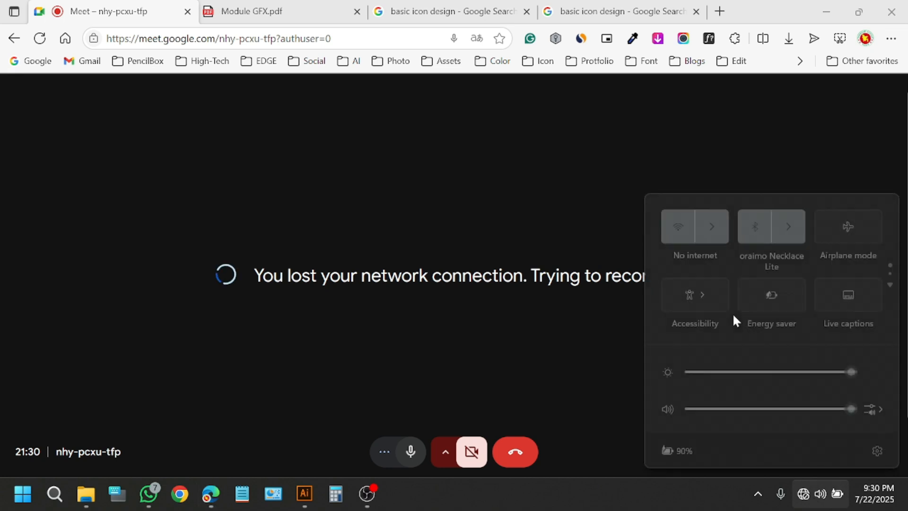
{"action": "left_click", "coordinate": [724, 236]}
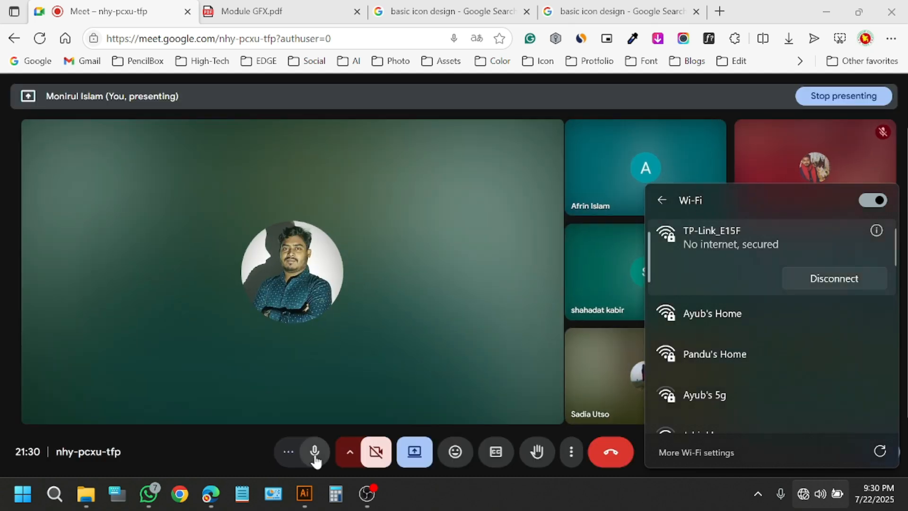
Set the meeting's audio input to Microphone (4- fifine Microphone) and check the selection in the device list.
{"action": "left_click", "coordinate": [282, 457]}
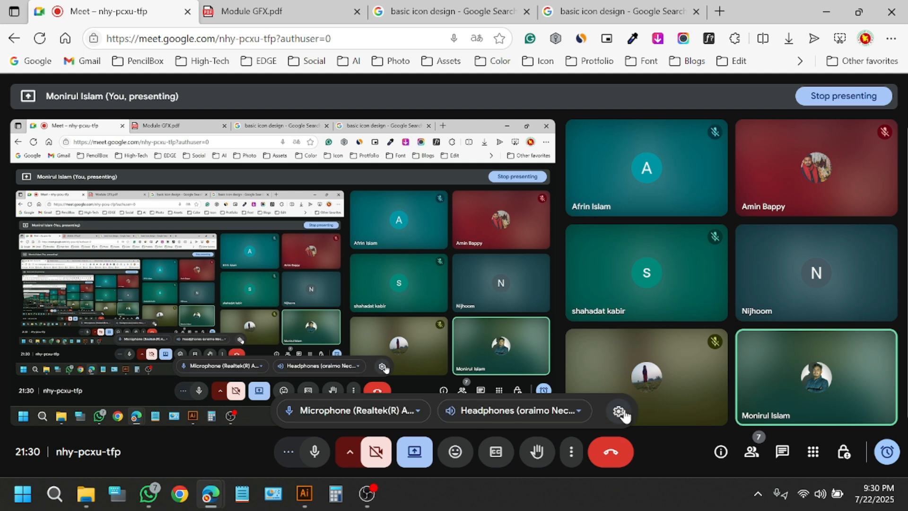
{"action": "left_click", "coordinate": [416, 412]}
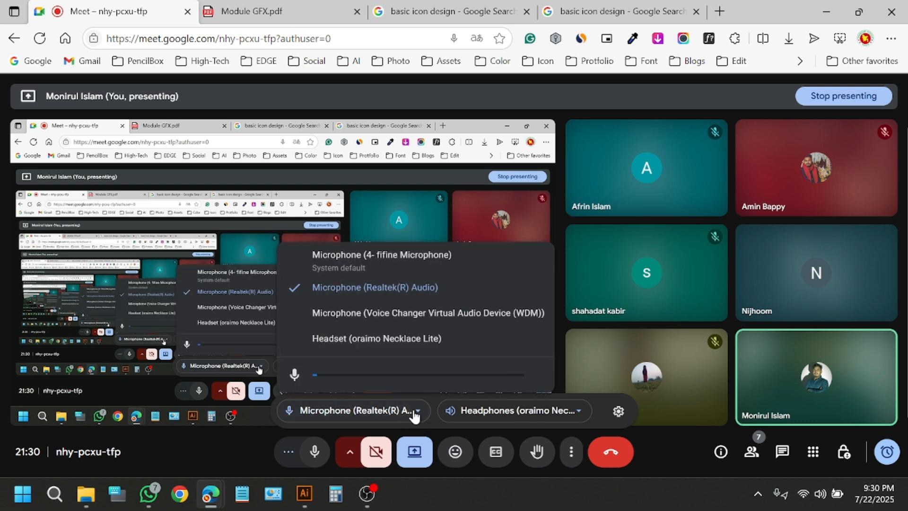
{"action": "left_click", "coordinate": [379, 260]}
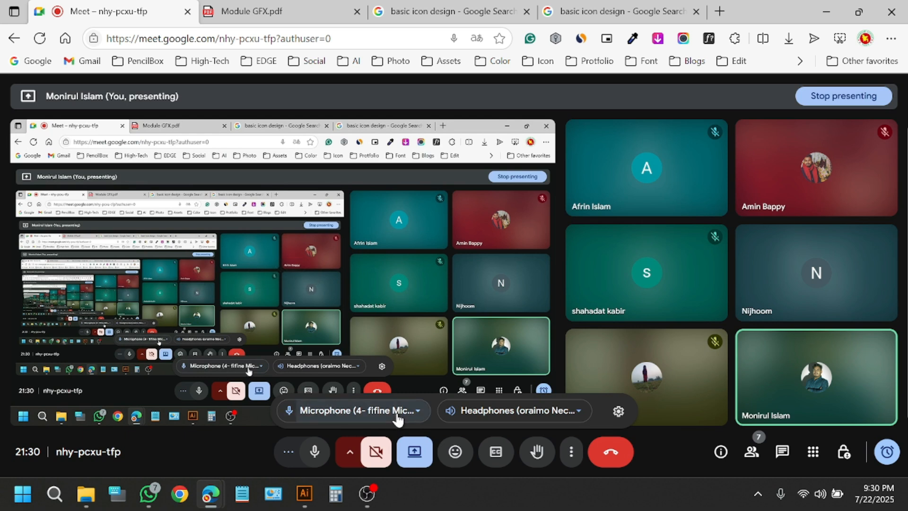
{"action": "left_click", "coordinate": [398, 414]}
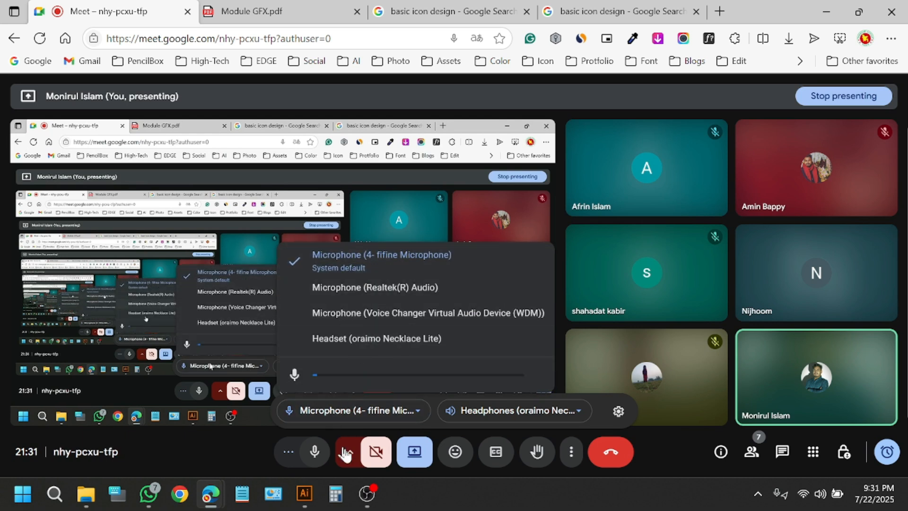
{"action": "left_click", "coordinate": [506, 510]}
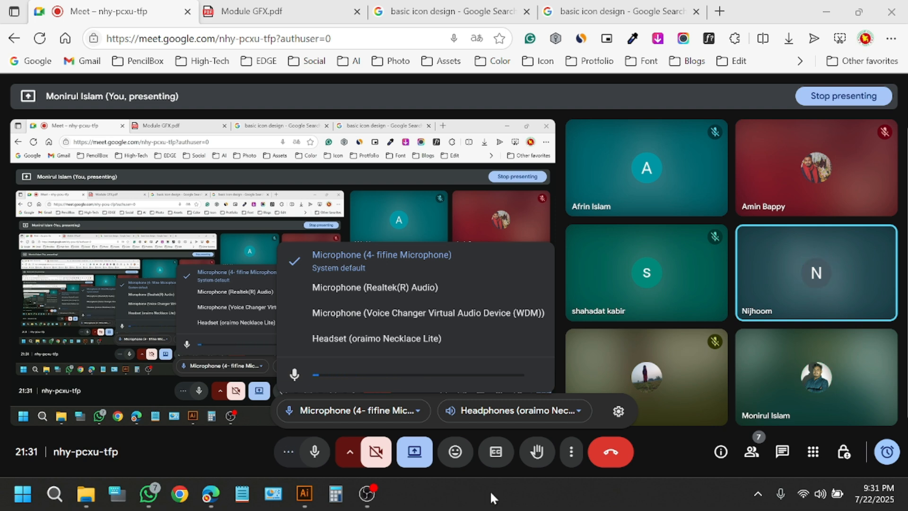
Switch to OBS and set the Mic/Aux source's device to Microphone (4- fifine Microphone).
{"action": "left_click", "coordinate": [368, 494]}
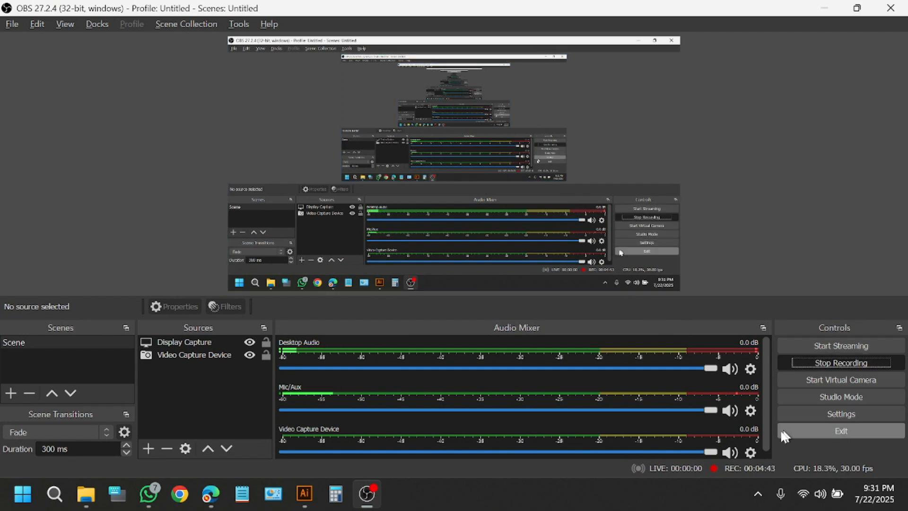
{"action": "left_click", "coordinate": [752, 410]}
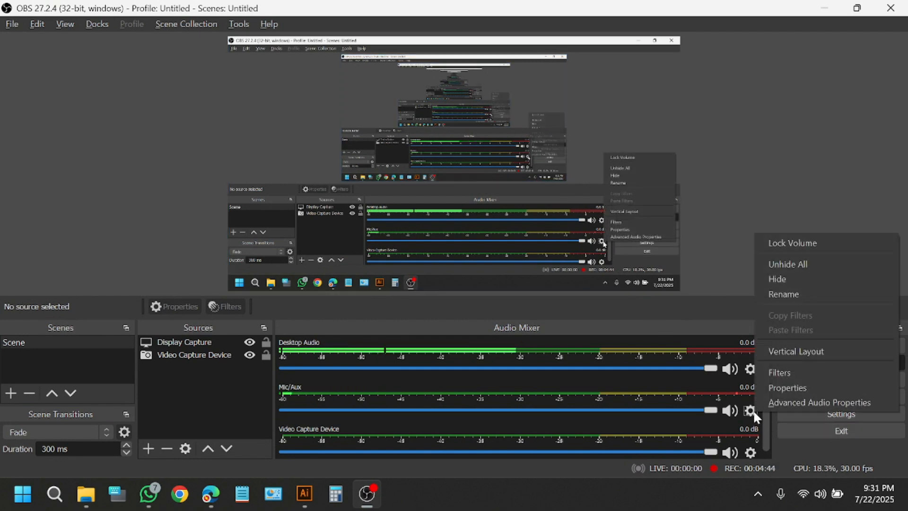
{"action": "left_click", "coordinate": [814, 385]}
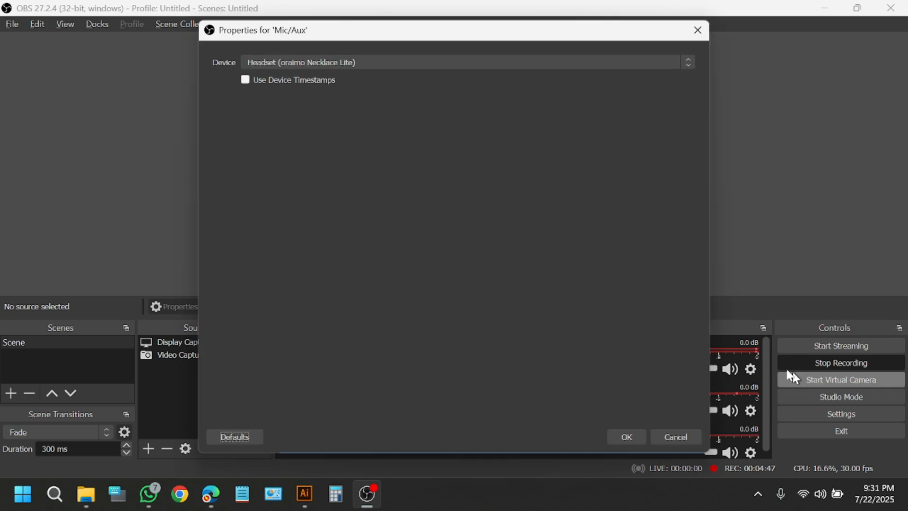
{"action": "left_click", "coordinate": [326, 63]}
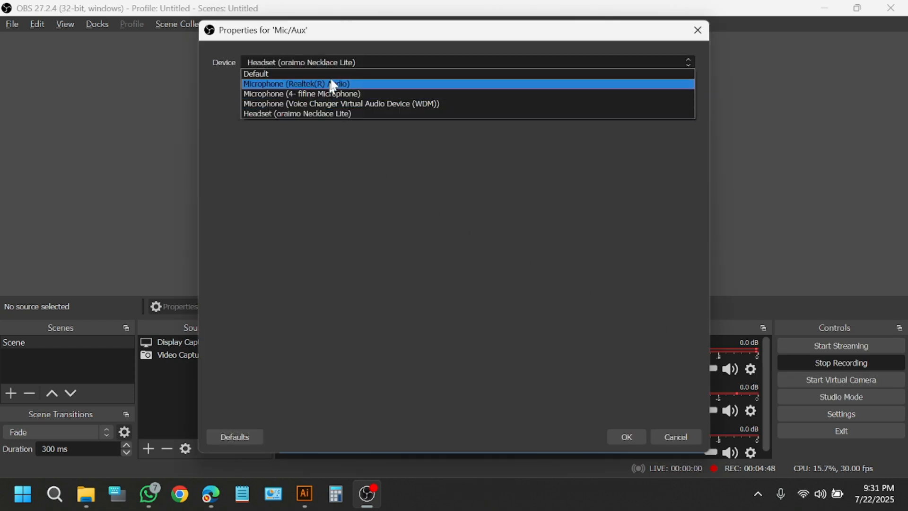
{"action": "left_click", "coordinate": [326, 94]}
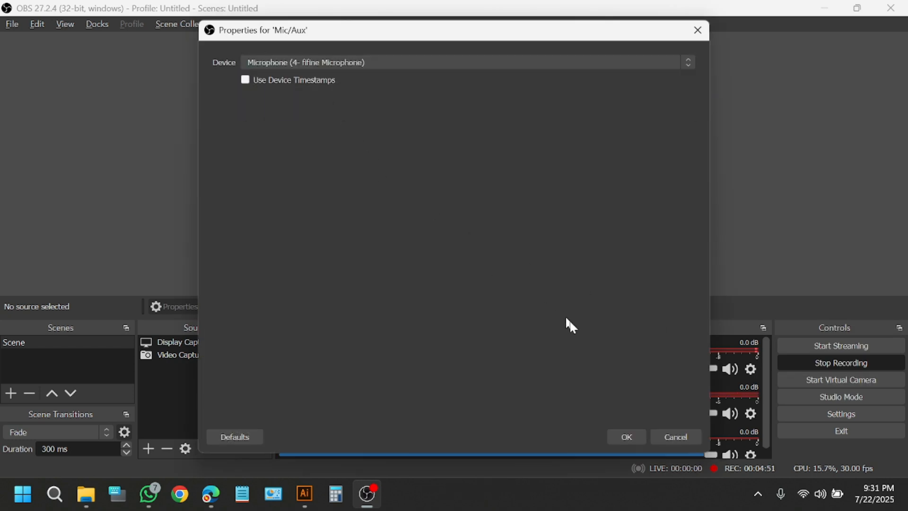
{"action": "left_click", "coordinate": [631, 435]}
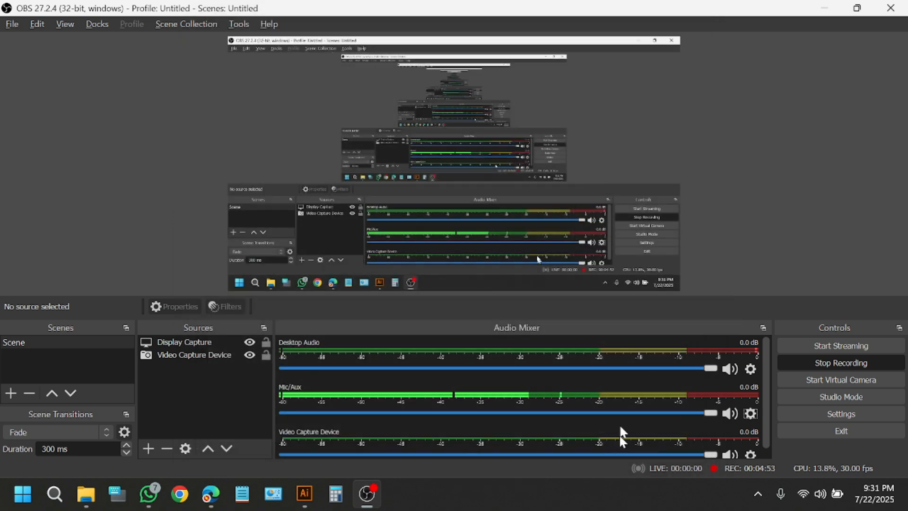
{"action": "left_click", "coordinate": [825, 8]}
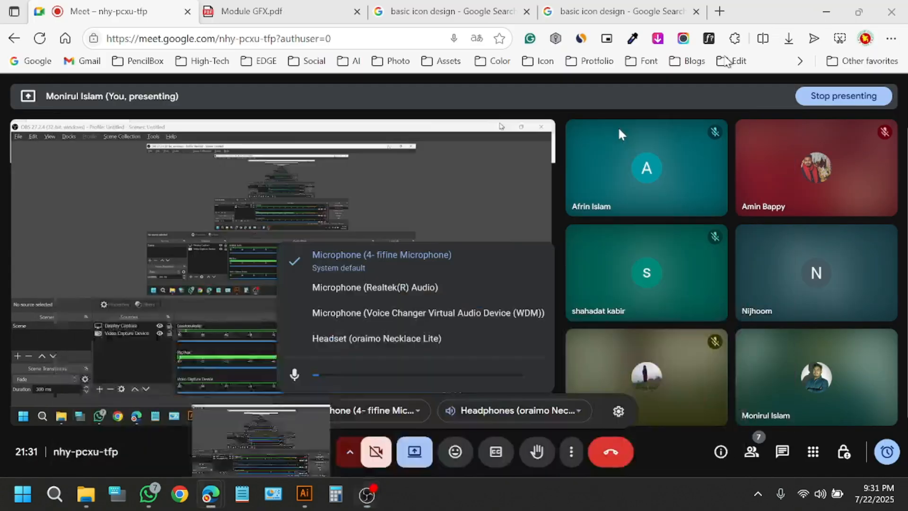
Dismiss the audio device list in the Google Meet call and return to the ellipses in Illustrator.
{"action": "left_click", "coordinate": [592, 498]}
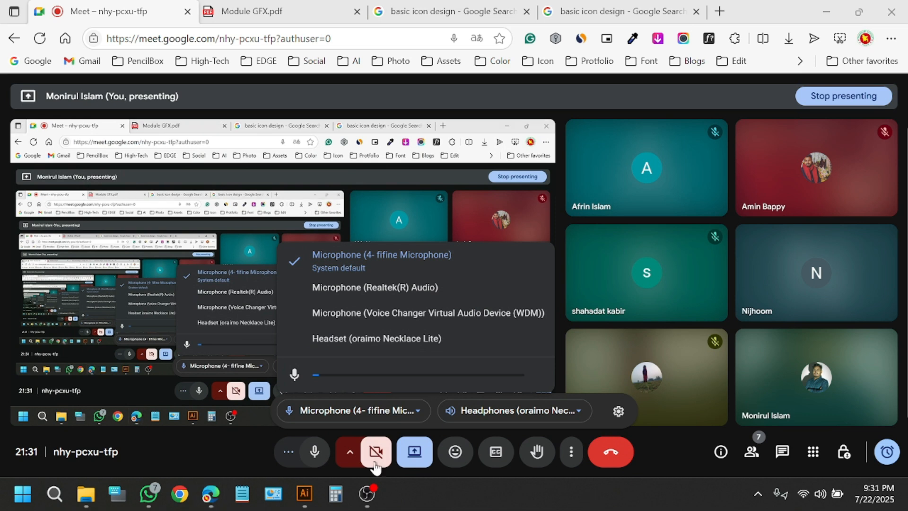
{"action": "left_click", "coordinate": [218, 460]}
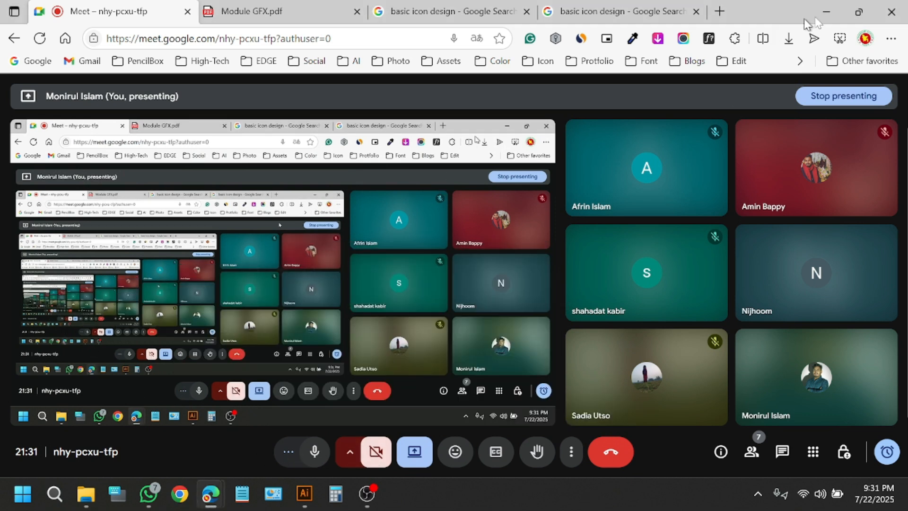
{"action": "left_click", "coordinate": [833, 6]}
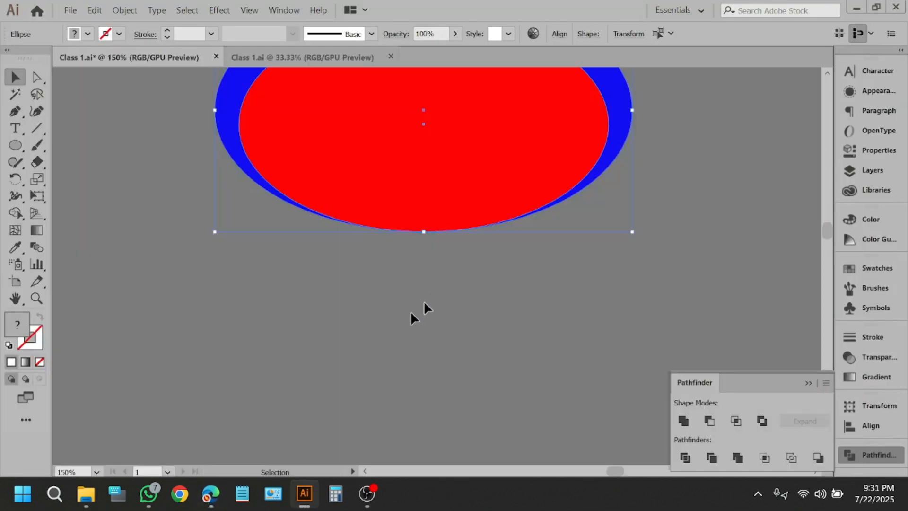
Draw a wide red ellipse without a stroke on the empty canvas beside the blue and red ellipse pair.
{"action": "scroll", "coordinate": [396, 279], "scroll_direction": "up", "scroll_amount": 3}
{"action": "left_click_drag", "start_coordinate": [690, 148], "coordinate": [324, 283]}
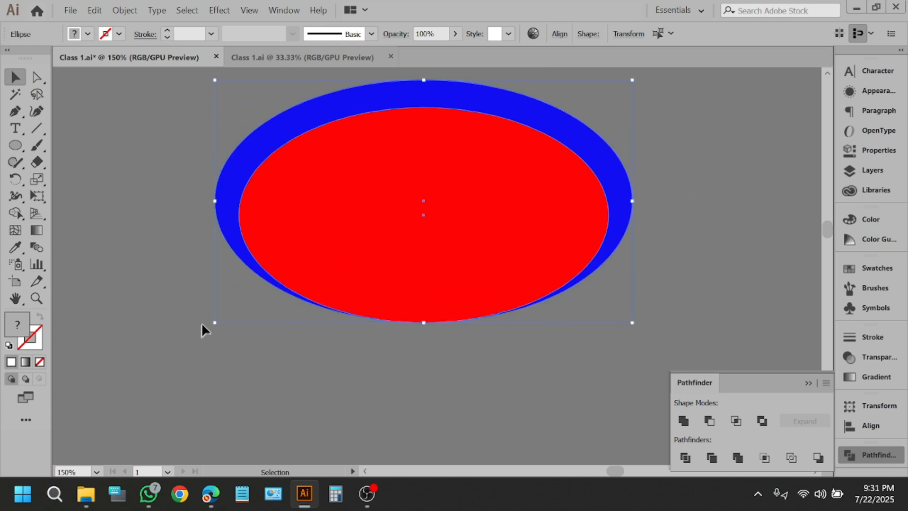
{"action": "scroll", "coordinate": [163, 280], "scroll_direction": "down", "scroll_amount": 2}
{"action": "scroll", "coordinate": [260, 249], "scroll_direction": "up", "scroll_amount": 1}
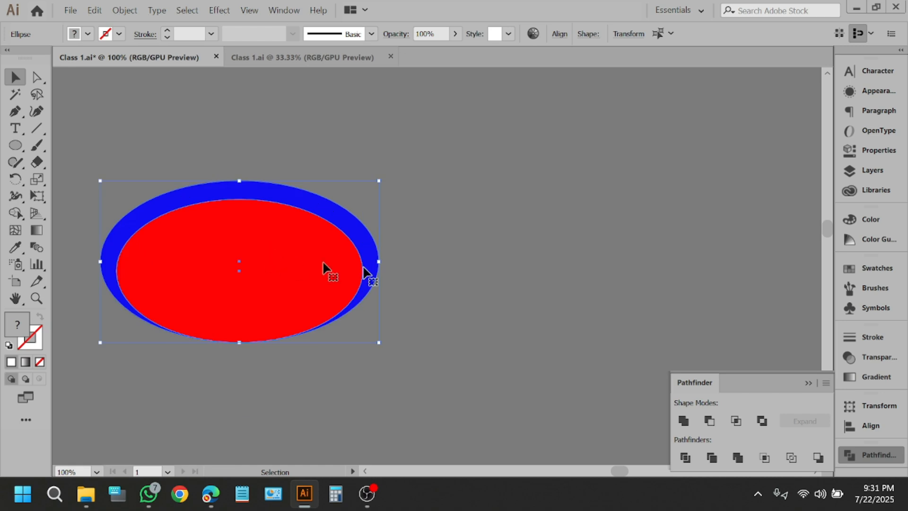
{"action": "left_click", "coordinate": [449, 257]}
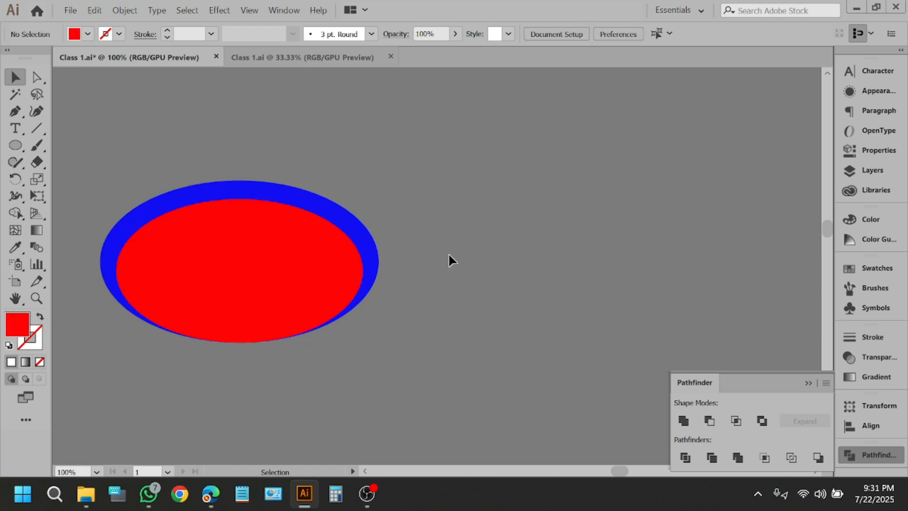
{"action": "left_click_drag", "start_coordinate": [279, 260], "coordinate": [185, 373]}
{"action": "left_click", "coordinate": [82, 189]}
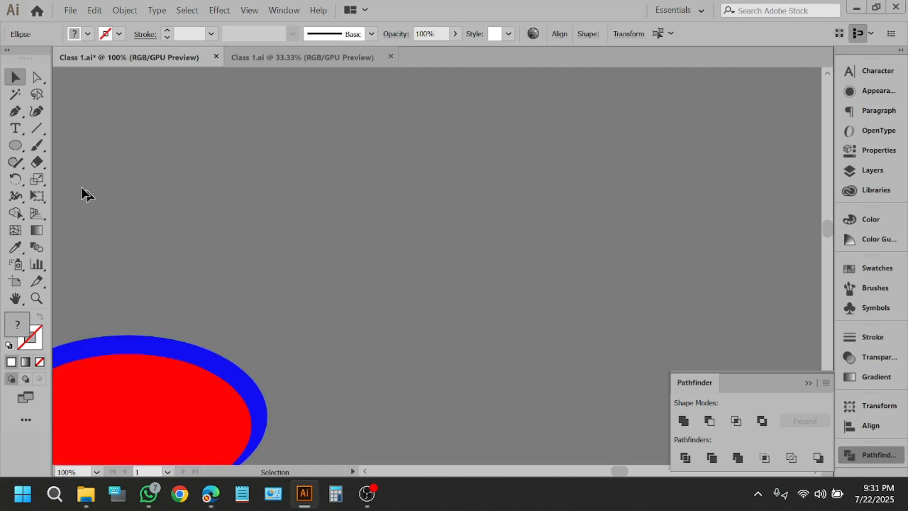
{"action": "left_click", "coordinate": [16, 146]}
{"action": "left_click_drag", "start_coordinate": [304, 137], "coordinate": [618, 293]}
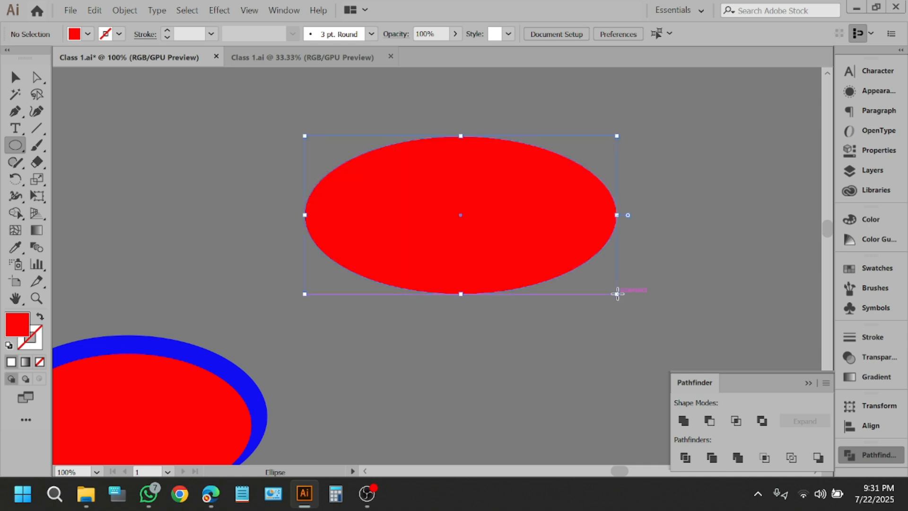
{"action": "left_click_drag", "start_coordinate": [146, 73], "coordinate": [89, 315]}
{"action": "left_click_drag", "start_coordinate": [259, 149], "coordinate": [143, 294]}
{"action": "left_click_drag", "start_coordinate": [291, 322], "coordinate": [451, 398]}
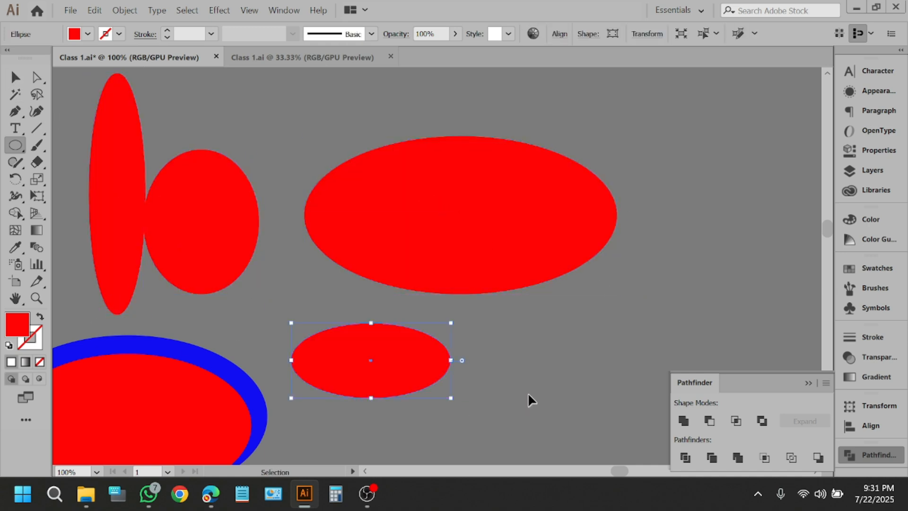
{"action": "key", "text": "ctrl+z"}
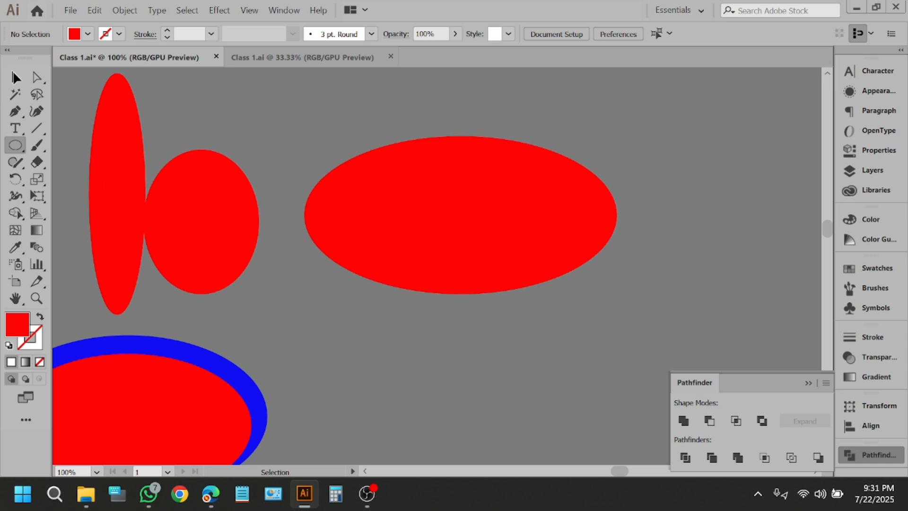
{"action": "key", "text": "ctrl+z"}
{"action": "key", "text": "ctrl+z"}
Duplicate the new red ellipse slightly lower so the two overlap, and fill the copy with green.
{"action": "left_click", "coordinate": [15, 77]}
{"action": "left_click", "coordinate": [428, 226]}
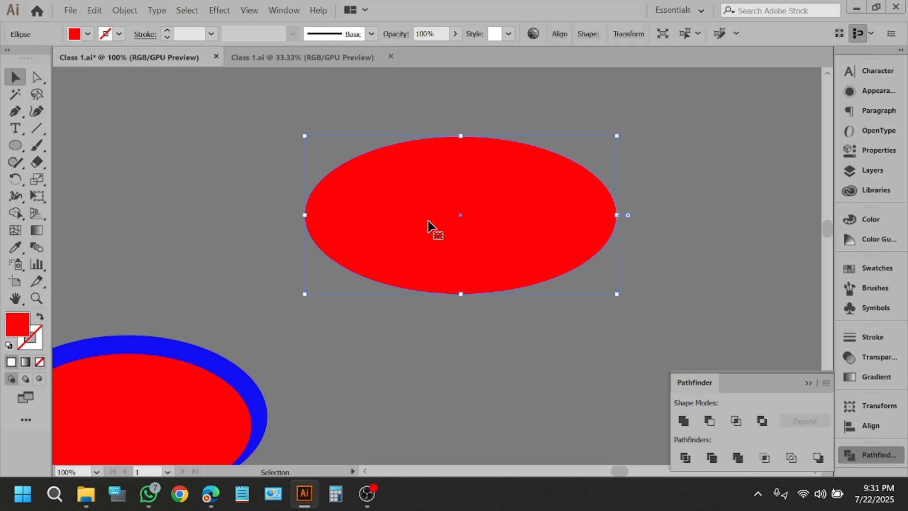
{"action": "left_click_drag", "start_coordinate": [450, 187], "coordinate": [479, 264], "text": "alt"}
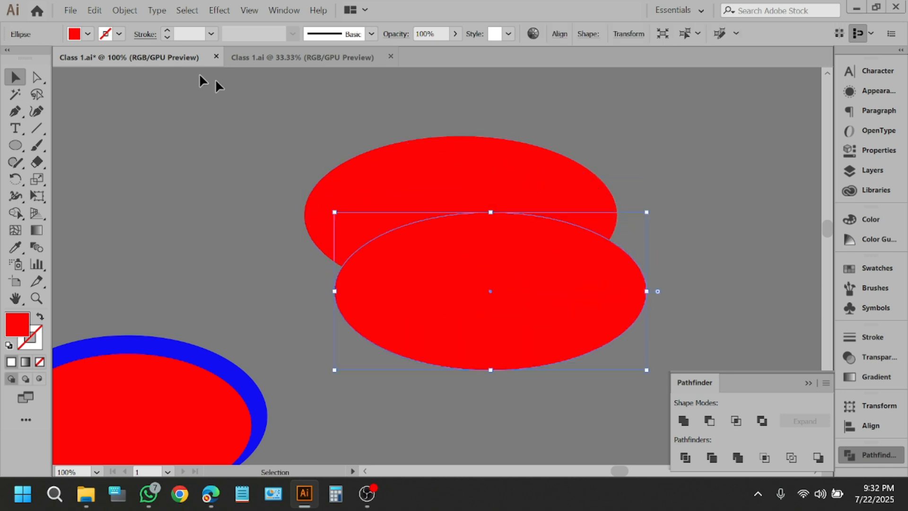
{"action": "left_click", "coordinate": [81, 36]}
{"action": "left_click", "coordinate": [117, 112]}
{"action": "left_click", "coordinate": [193, 179]}
Center the green ellipse horizontally on the red one and scale it down proportionally until its bottom slightly overhangs the red ellipse's lower edge.
{"action": "left_click_drag", "start_coordinate": [491, 270], "coordinate": [479, 252]}
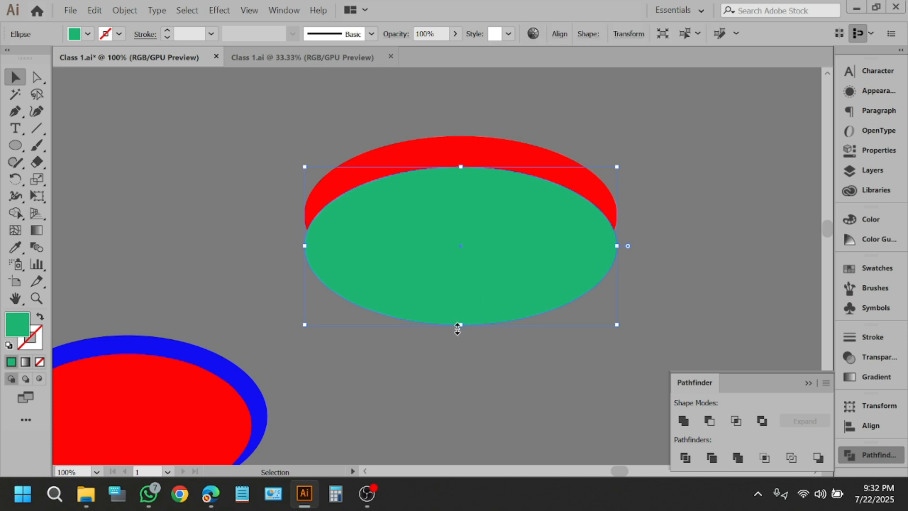
{"action": "left_click_drag", "start_coordinate": [458, 329], "coordinate": [457, 299]}
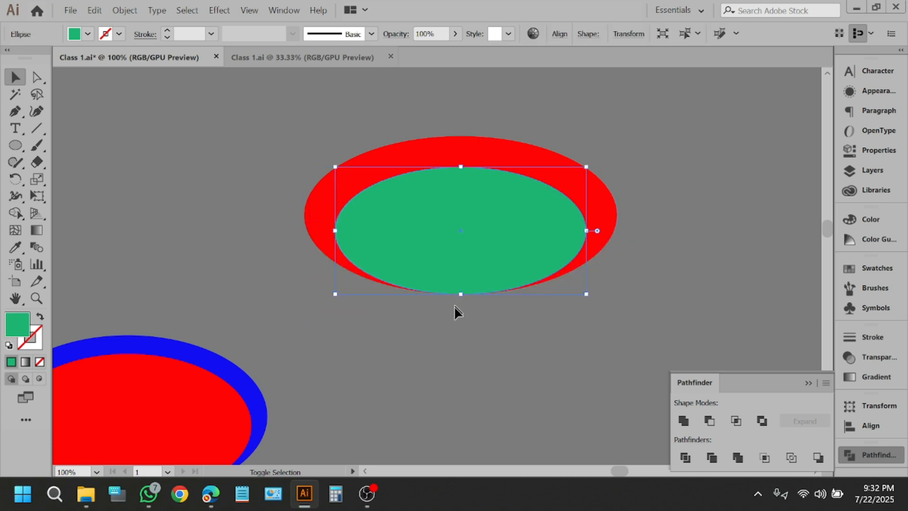
{"action": "scroll", "coordinate": [454, 310], "scroll_direction": "up", "scroll_amount": 3}
{"action": "left_click_drag", "start_coordinate": [480, 268], "coordinate": [482, 273]}
{"action": "scroll", "coordinate": [369, 290], "scroll_direction": "down", "scroll_amount": 3}
{"action": "left_click", "coordinate": [341, 294]}
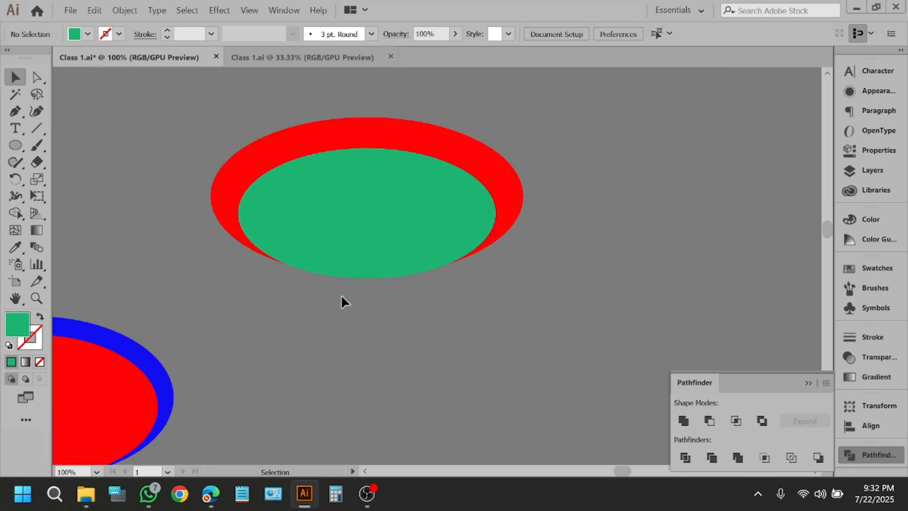
{"action": "left_click", "coordinate": [364, 207]}
{"action": "left_click", "coordinate": [455, 295]}
Show the red and green ellipses in Outline view and examine where their paths cross near the lower edge.
{"action": "scroll", "coordinate": [462, 266], "scroll_direction": "up", "scroll_amount": 3}
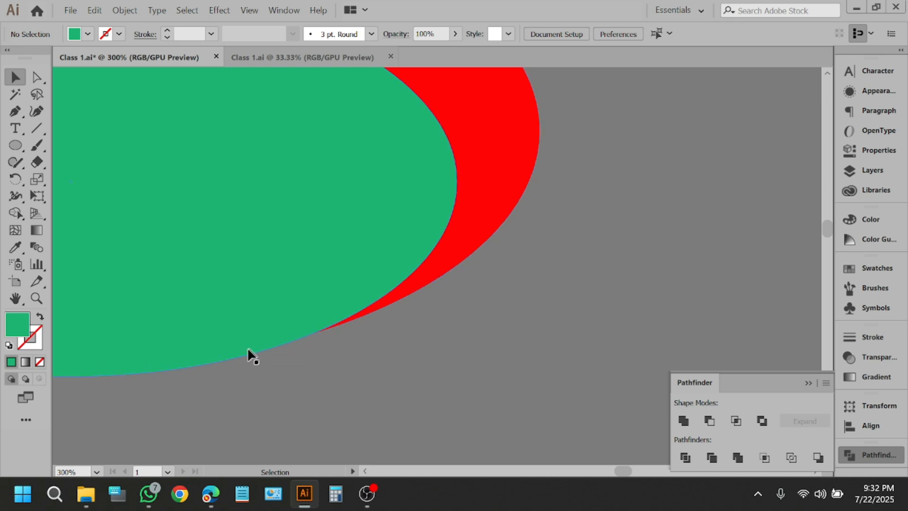
{"action": "scroll", "coordinate": [549, 312], "scroll_direction": "down", "scroll_amount": 2}
{"action": "left_click_drag", "start_coordinate": [330, 377], "coordinate": [254, 275]}
{"action": "key", "text": "ctrl+y"}
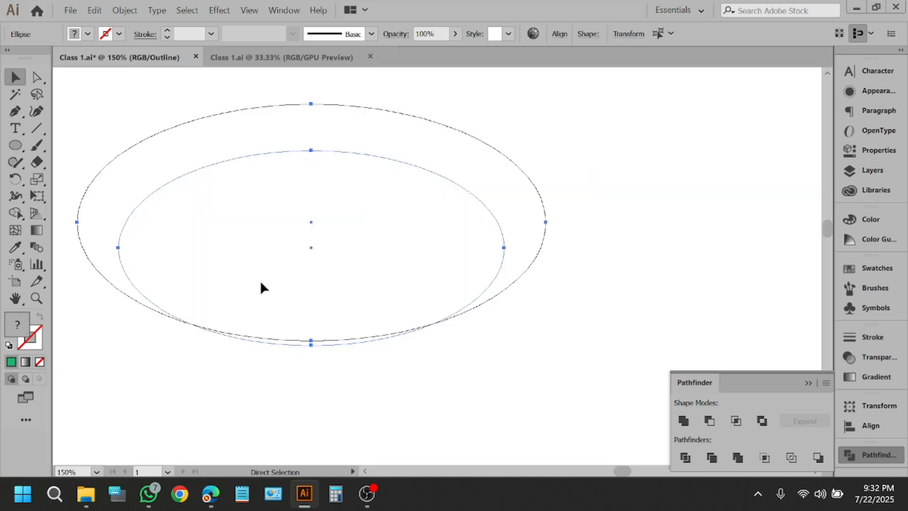
{"action": "left_click", "coordinate": [308, 370]}
{"action": "scroll", "coordinate": [589, 256], "scroll_direction": "up", "scroll_amount": 2}
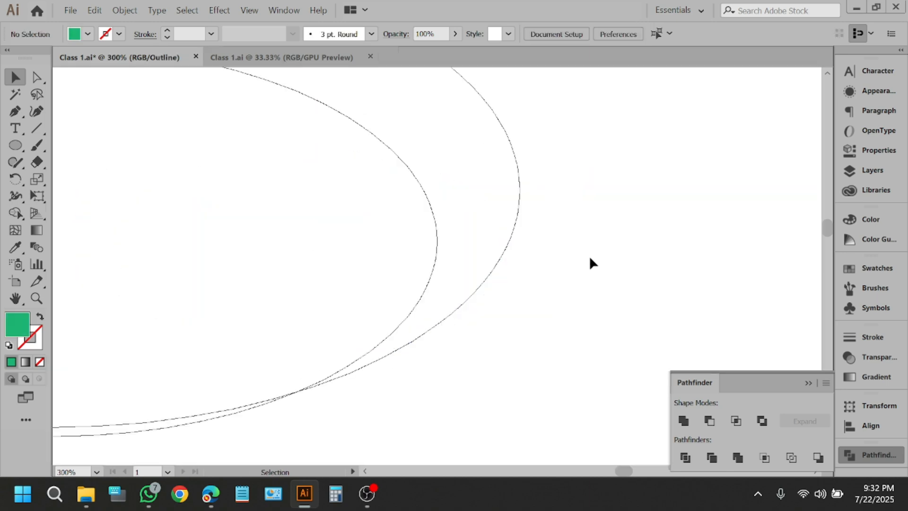
{"action": "scroll", "coordinate": [591, 253], "scroll_direction": "down", "scroll_amount": 2}
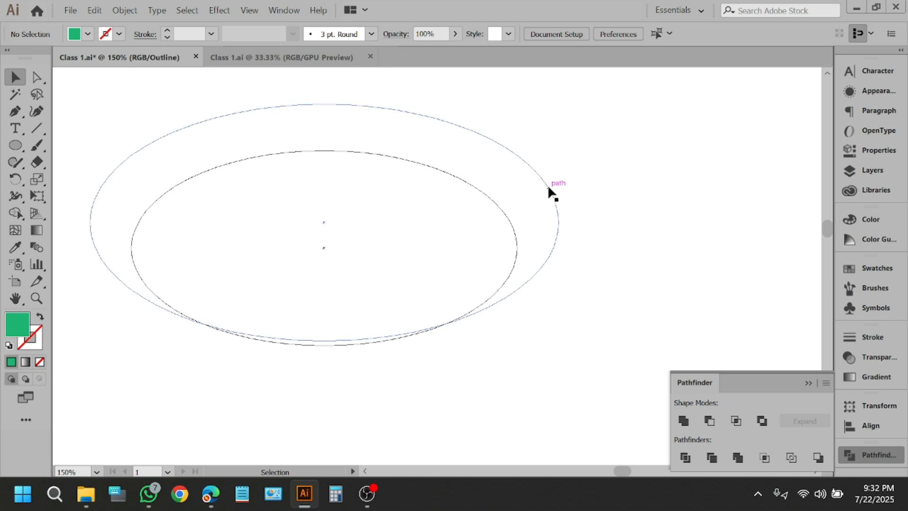
Select the outer and inner ellipse paths in turn, and inspect the narrow area between their lower curves.
{"action": "left_click", "coordinate": [550, 188]}
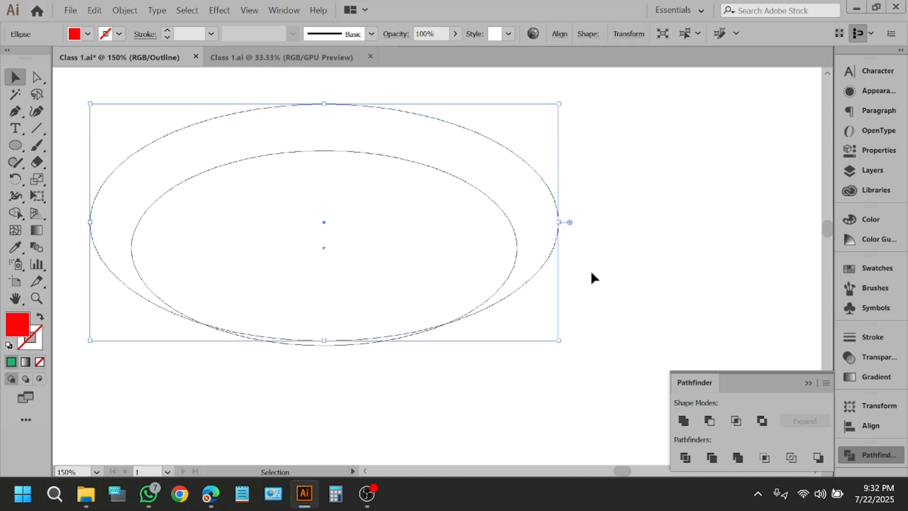
{"action": "left_click", "coordinate": [516, 238]}
{"action": "left_click", "coordinate": [315, 151]}
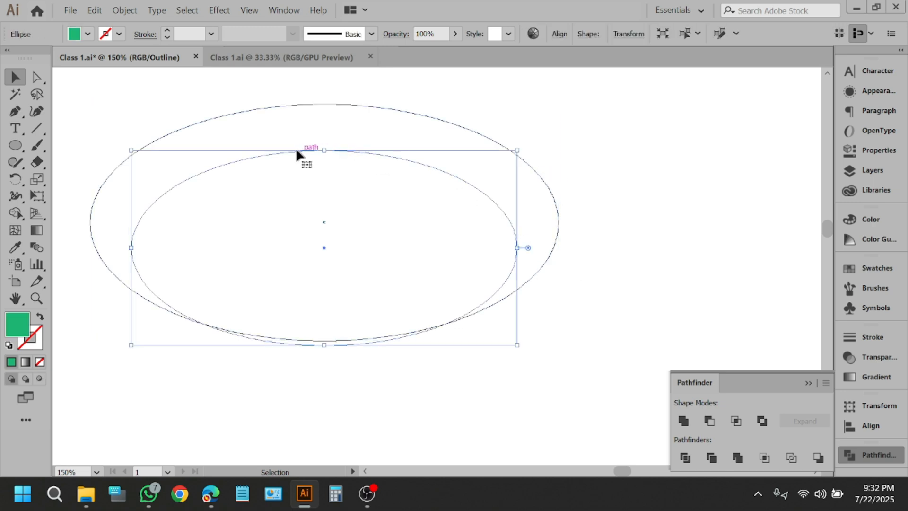
{"action": "left_click", "coordinate": [421, 385]}
{"action": "scroll", "coordinate": [239, 356], "scroll_direction": "up", "scroll_amount": 2}
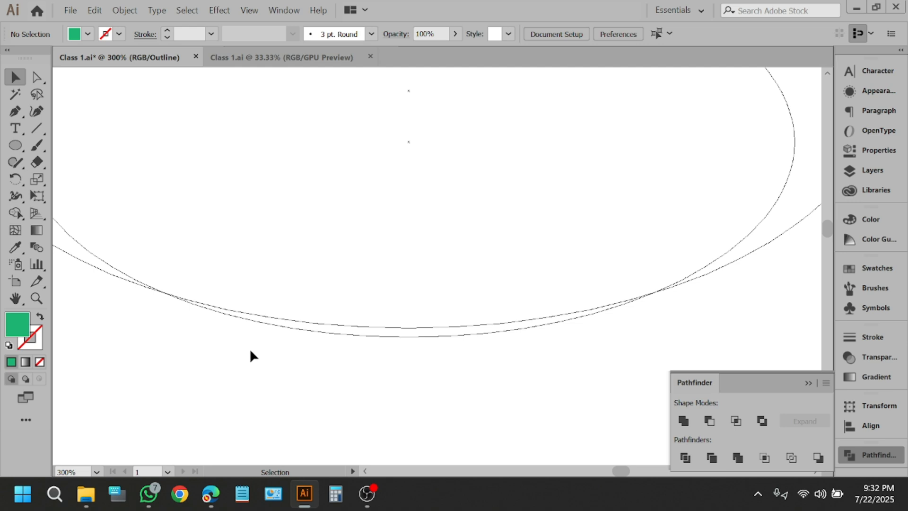
{"action": "scroll", "coordinate": [251, 355], "scroll_direction": "down", "scroll_amount": 1}
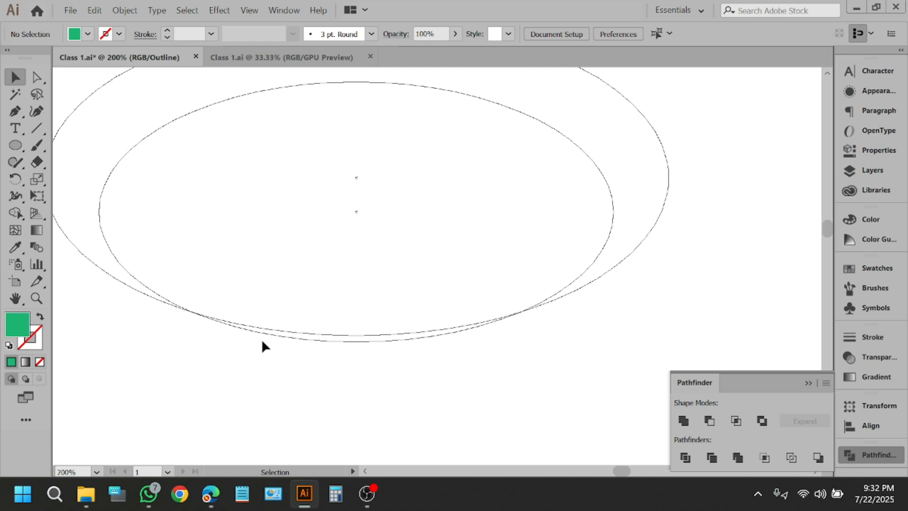
Return to the colored preview and look over all the artwork in the document.
{"action": "key", "text": "a"}
{"action": "key", "text": "ctrl+y"}
{"action": "key", "text": "v"}
{"action": "key", "text": "ctrl+minus"}
{"action": "key", "text": "ctrl+minus"}
{"action": "key", "text": "ctrl+minus"}
{"action": "scroll", "coordinate": [425, 274], "scroll_direction": "down", "scroll_amount": 8}
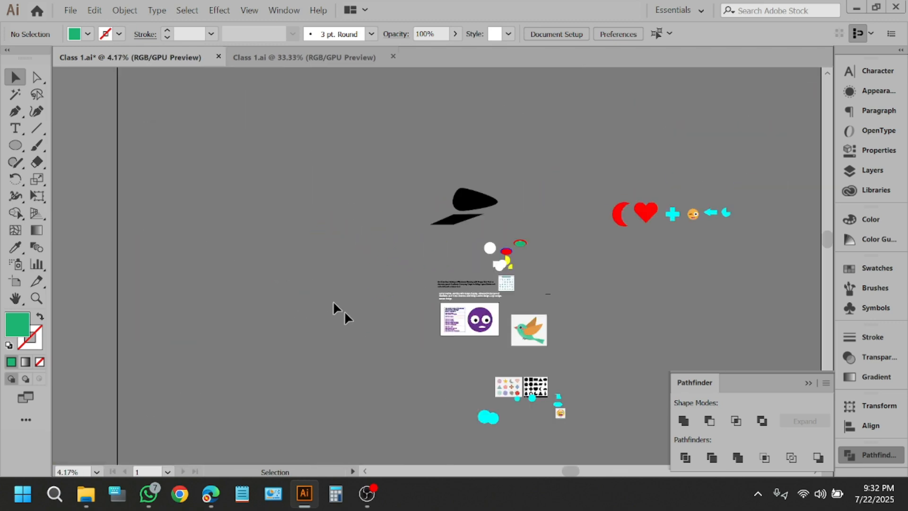
{"action": "scroll", "coordinate": [279, 264], "scroll_direction": "right", "scroll_amount": 6}
{"action": "scroll", "coordinate": [347, 283], "scroll_direction": "down", "scroll_amount": 1}
{"action": "scroll", "coordinate": [347, 280], "scroll_direction": "up", "scroll_amount": 1}
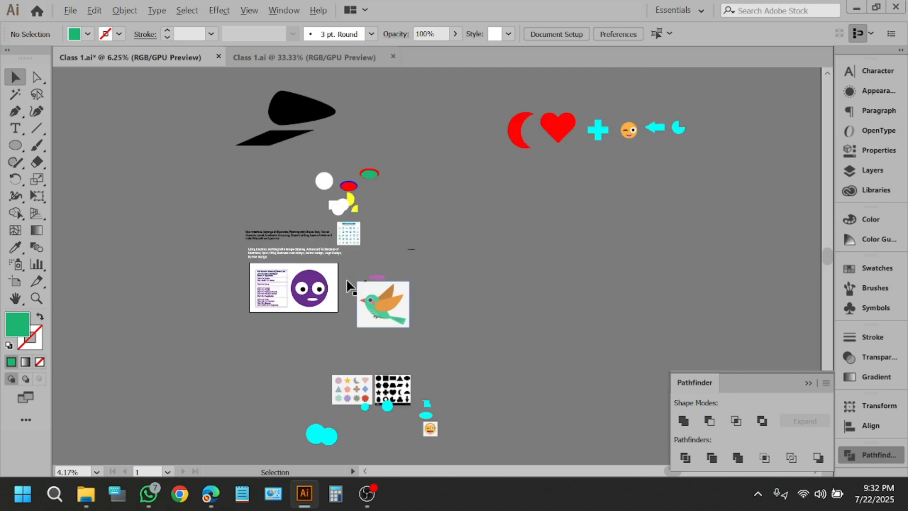
{"action": "scroll", "coordinate": [311, 280], "scroll_direction": "down", "scroll_amount": 2}
{"action": "scroll", "coordinate": [326, 282], "scroll_direction": "right", "scroll_amount": 2}
{"action": "scroll", "coordinate": [491, 311], "scroll_direction": "up", "scroll_amount": 1}
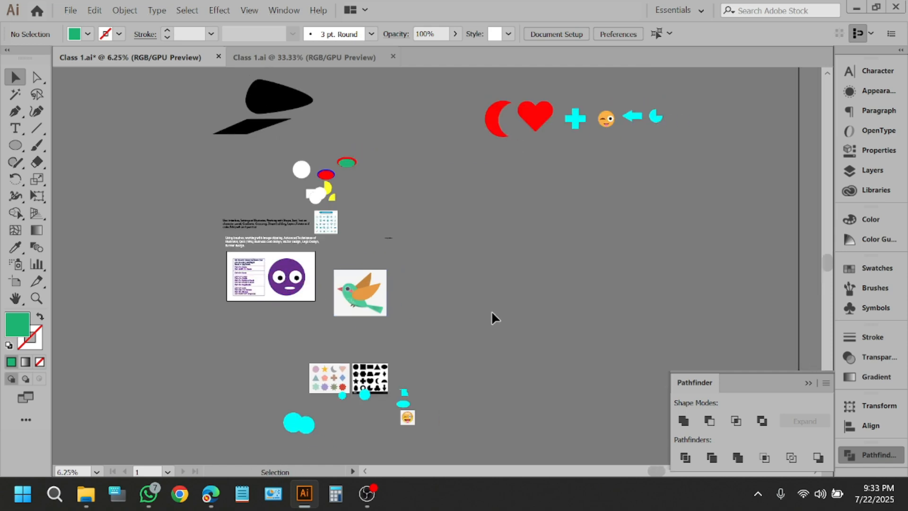
Examine all artwork in Outline view, inspect the red and green ellipses' crossing paths up close, and return to the colored preview.
{"action": "key", "text": "ctrl+y"}
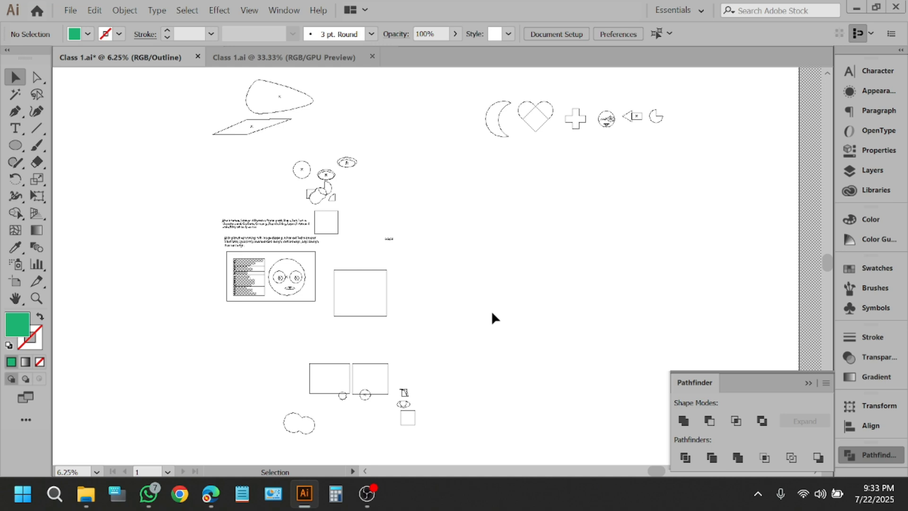
{"action": "scroll", "coordinate": [349, 127], "scroll_direction": "up", "scroll_amount": 4}
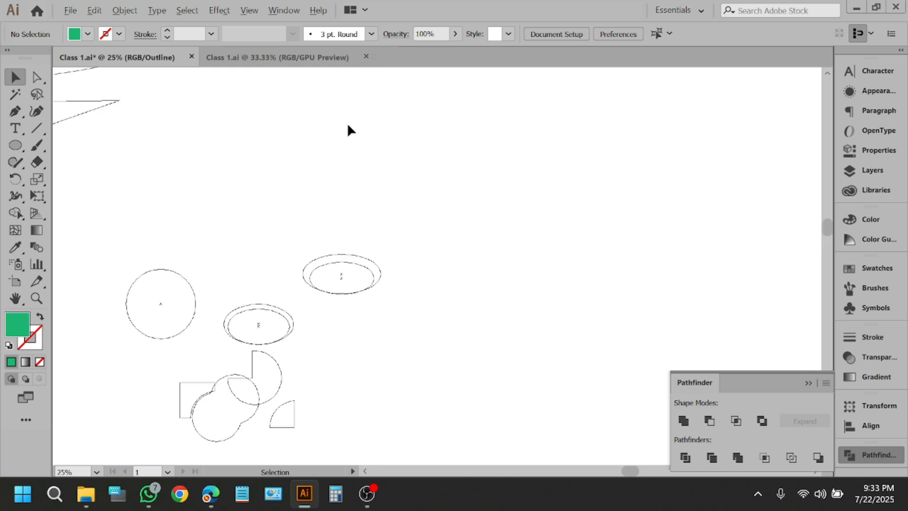
{"action": "scroll", "coordinate": [330, 308], "scroll_direction": "up", "scroll_amount": 4}
{"action": "scroll", "coordinate": [388, 236], "scroll_direction": "up", "scroll_amount": 1}
{"action": "scroll", "coordinate": [424, 213], "scroll_direction": "up", "scroll_amount": 2}
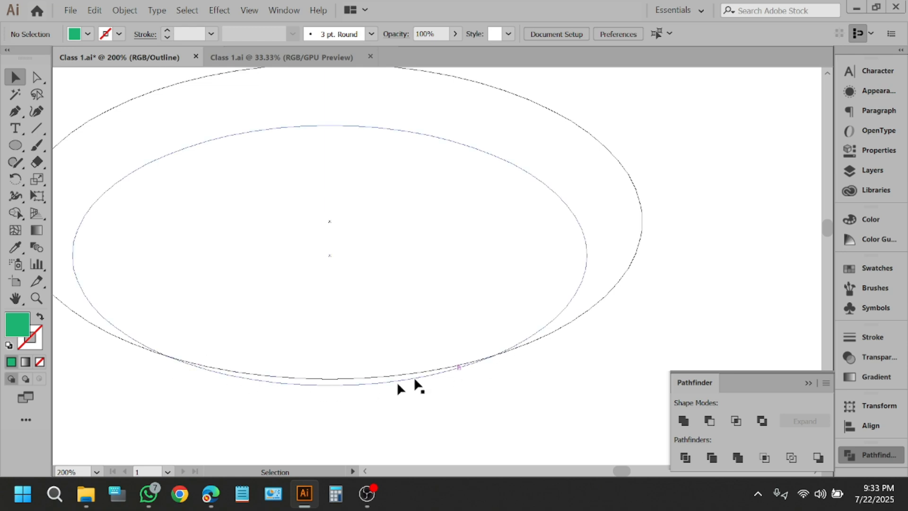
{"action": "key", "text": "ctrl"}
{"action": "key", "text": "ctrl+y"}
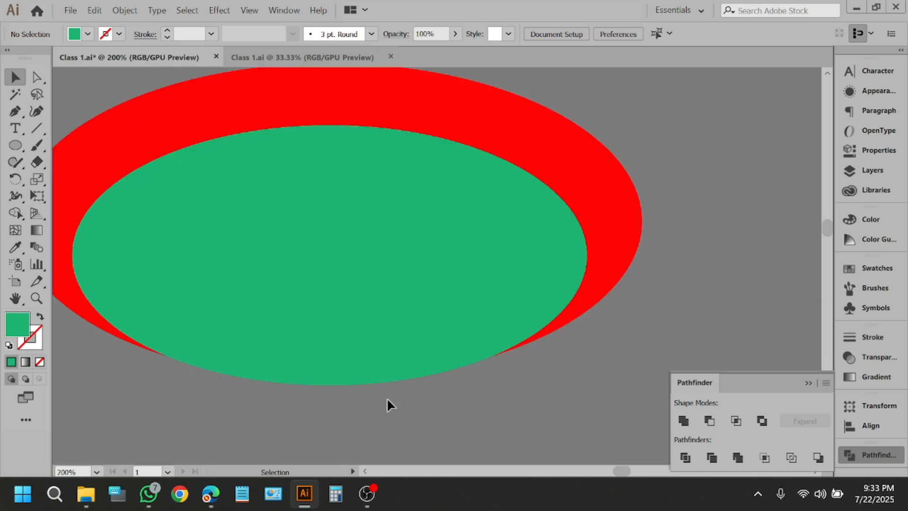
Ungroup the artwork containing the shortcut list and purple face, then deselect it.
{"action": "left_click", "coordinate": [372, 327]}
{"action": "scroll", "coordinate": [544, 227], "scroll_direction": "down", "scroll_amount": 5}
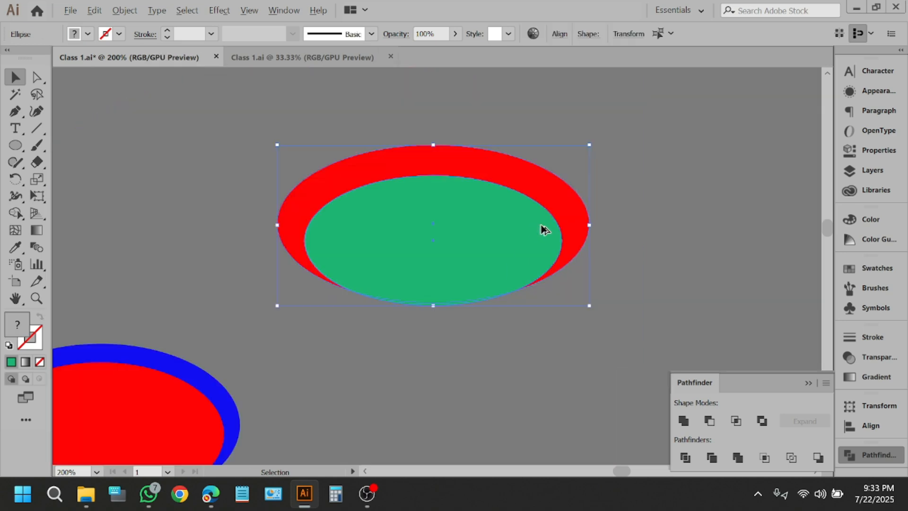
{"action": "scroll", "coordinate": [550, 227], "scroll_direction": "down", "scroll_amount": 1}
{"action": "scroll", "coordinate": [473, 303], "scroll_direction": "down", "scroll_amount": 4}
{"action": "scroll", "coordinate": [312, 416], "scroll_direction": "down", "scroll_amount": 1}
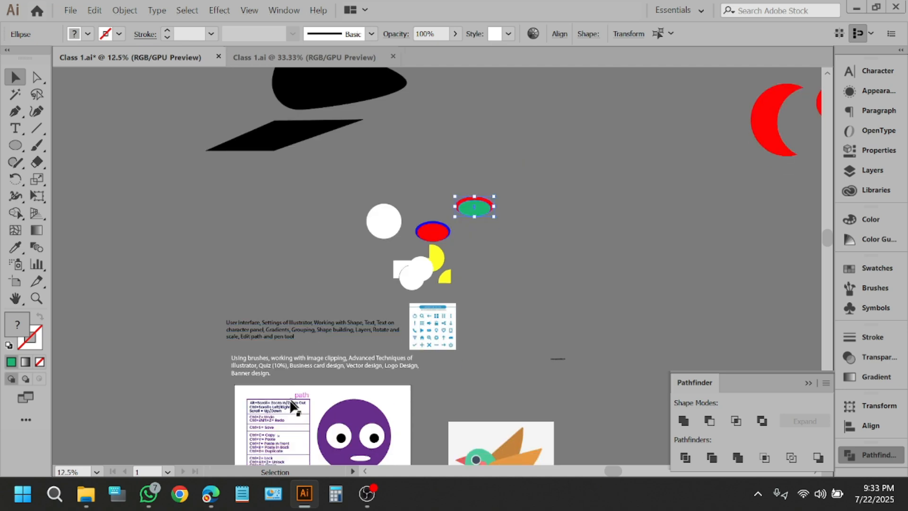
{"action": "scroll", "coordinate": [257, 432], "scroll_direction": "up", "scroll_amount": 4}
{"action": "scroll", "coordinate": [257, 431], "scroll_direction": "up", "scroll_amount": 1}
{"action": "scroll", "coordinate": [440, 219], "scroll_direction": "down", "scroll_amount": 5}
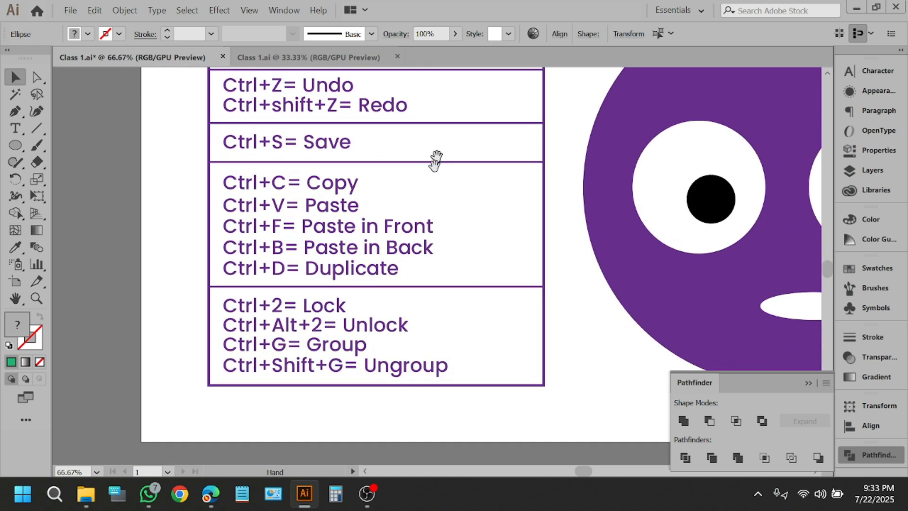
{"action": "left_click", "coordinate": [396, 382]}
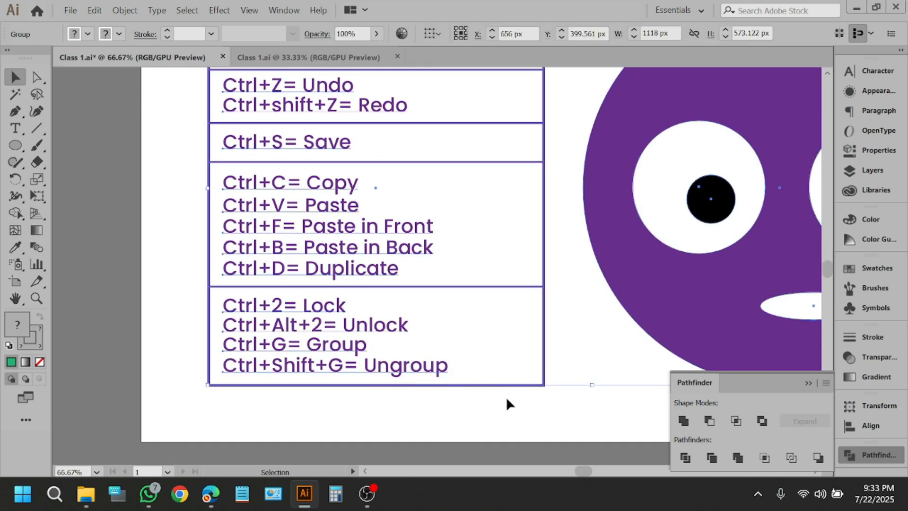
{"action": "left_click", "coordinate": [516, 387]}
{"action": "right_click", "coordinate": [516, 387]}
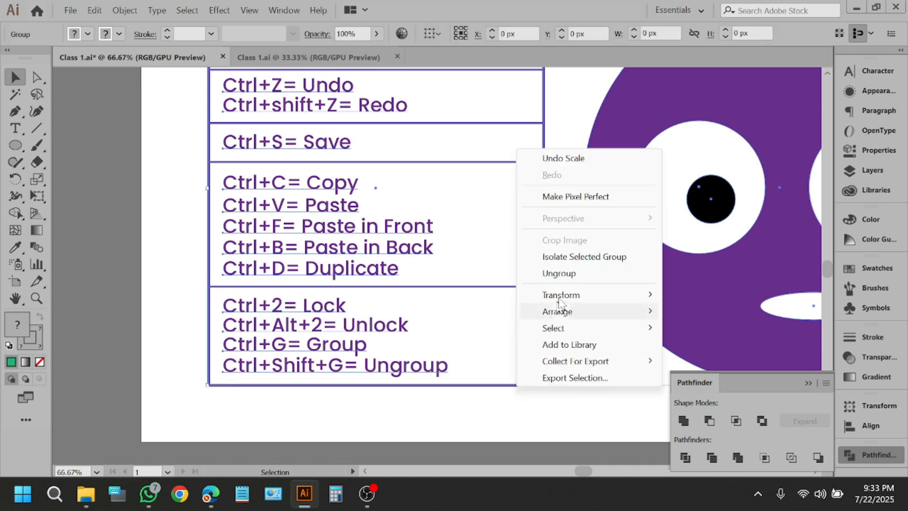
{"action": "left_click", "coordinate": [583, 275]}
{"action": "left_click", "coordinate": [535, 399]}
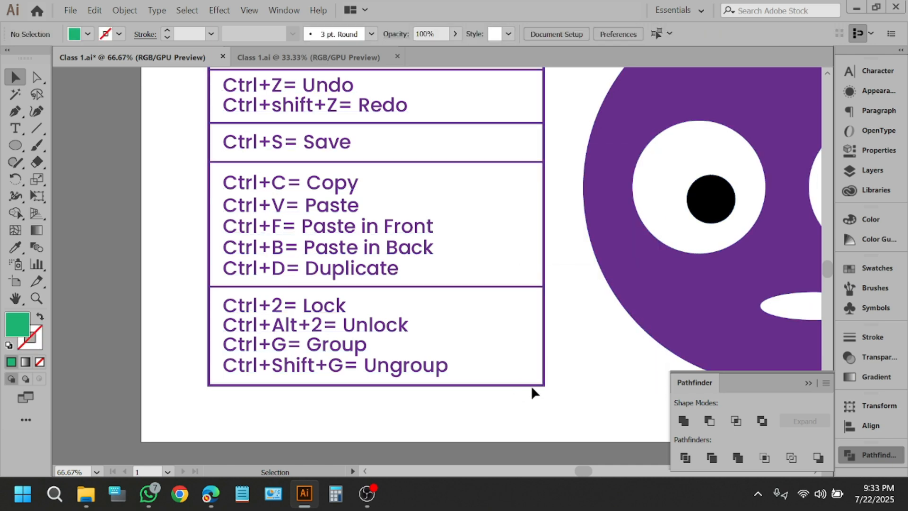
Extend the shortcut table's border downward and place a copy of the "Ctrl+Shift+G= Ungroup" line in the added space.
{"action": "left_click", "coordinate": [451, 377]}
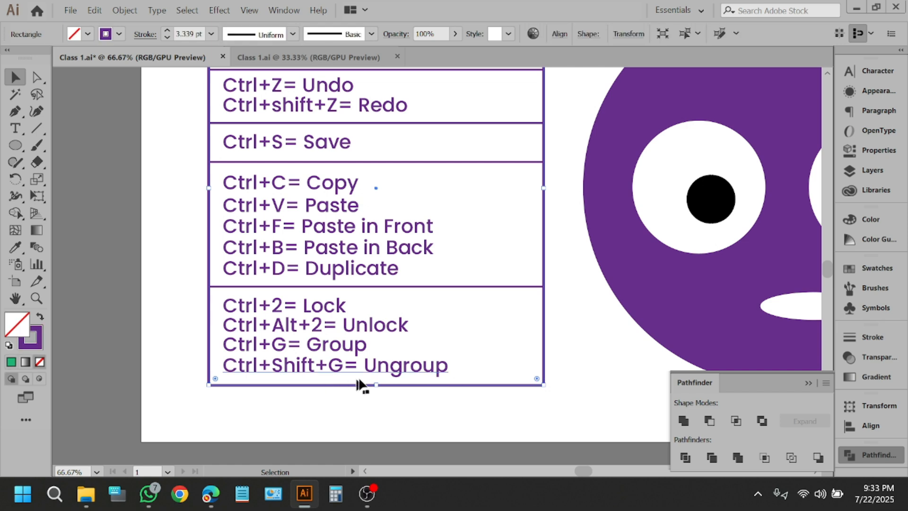
{"action": "left_click_drag", "start_coordinate": [376, 387], "coordinate": [371, 431]}
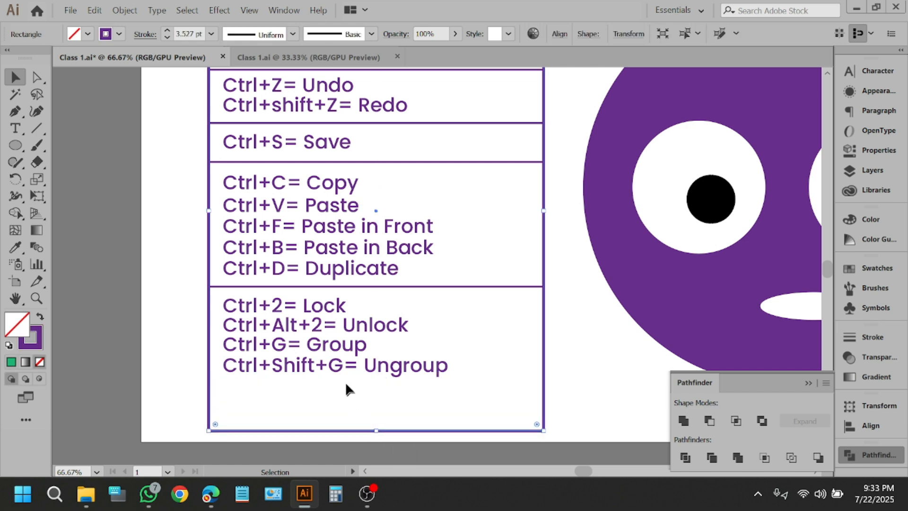
{"action": "left_click_drag", "start_coordinate": [361, 371], "coordinate": [271, 418]}
Change the copied shortcut line to read "Ctrl+Y= Outline".
{"action": "key", "text": "t"}
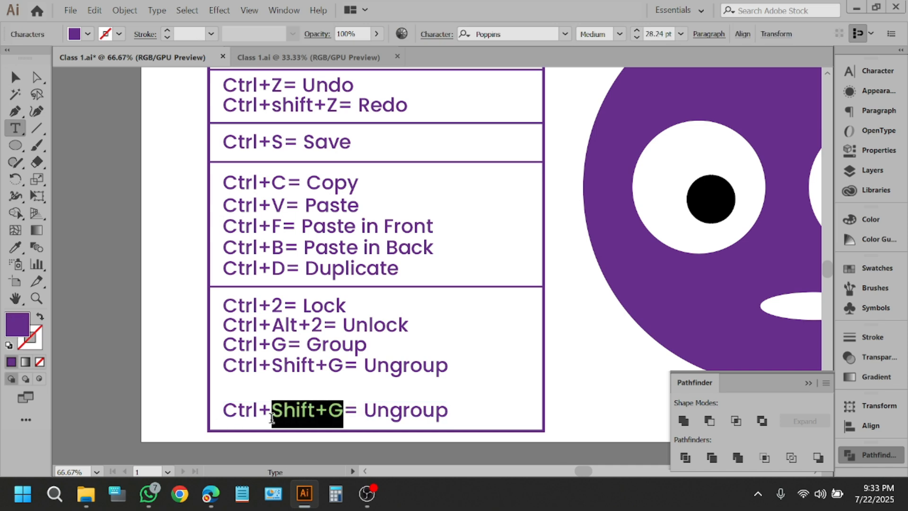
{"action": "type", "text": "Y"}
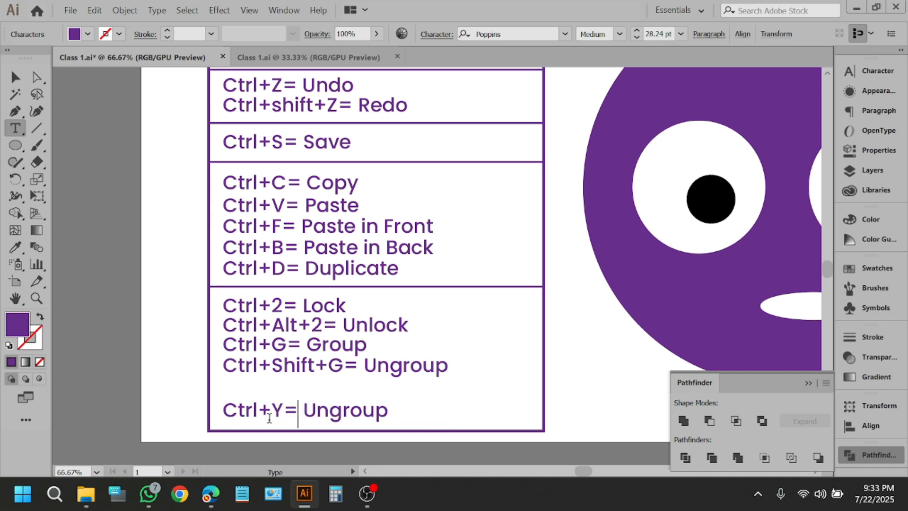
{"action": "key", "text": "End"}
{"action": "key", "text": "BackSpace"}
{"action": "key", "text": "BackSpace"}
{"action": "key", "text": "BackSpace"}
{"action": "key", "text": "BackSpace"}
{"action": "key", "text": "BackSpace"}
{"action": "key", "text": "BackSpace"}
{"action": "key", "text": "BackSpace"}
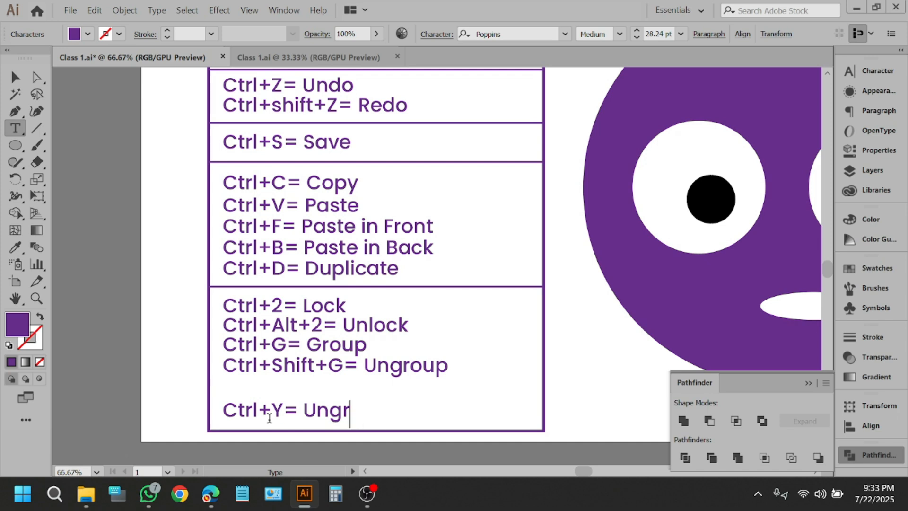
{"action": "type", "text": "Ou"}
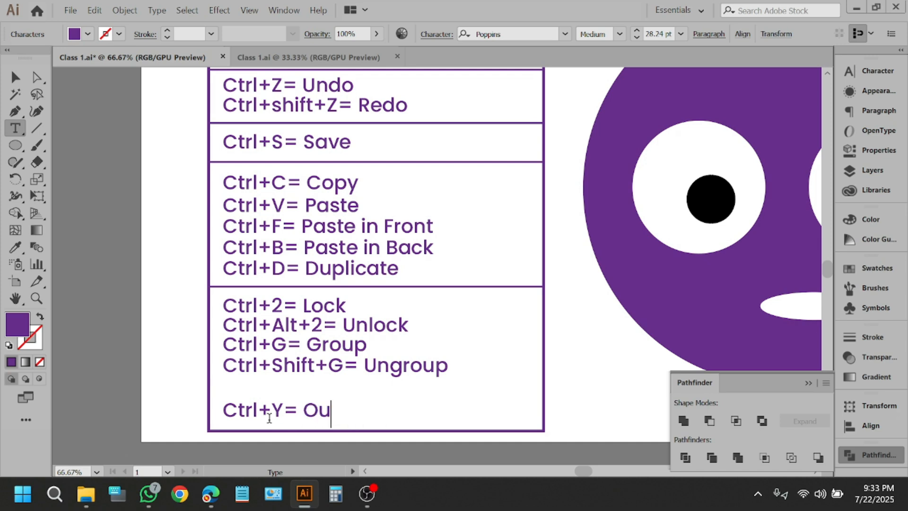
{"action": "type", "text": "tline"}
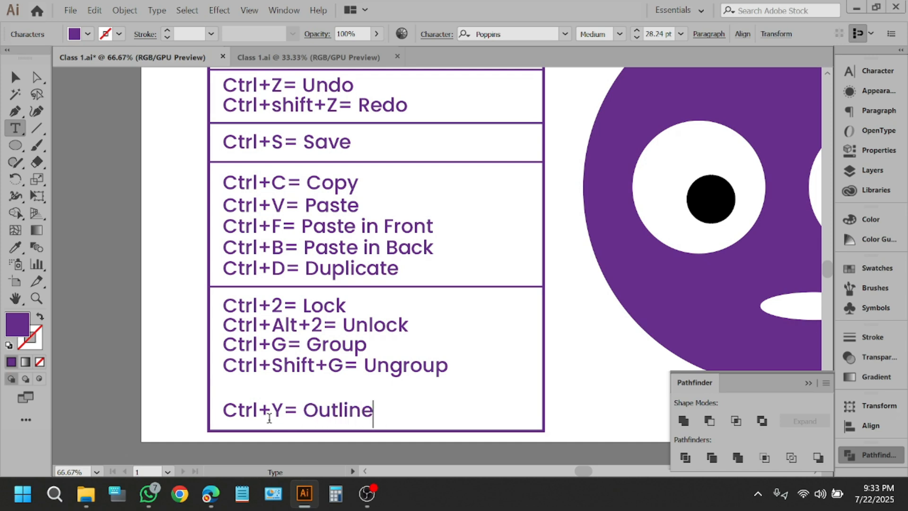
Copy the table's divider line to between the "Ctrl+Shift+G= Ungroup" and "Ctrl+Y= Outline" entries, then deselect it.
{"action": "left_click", "coordinate": [15, 76]}
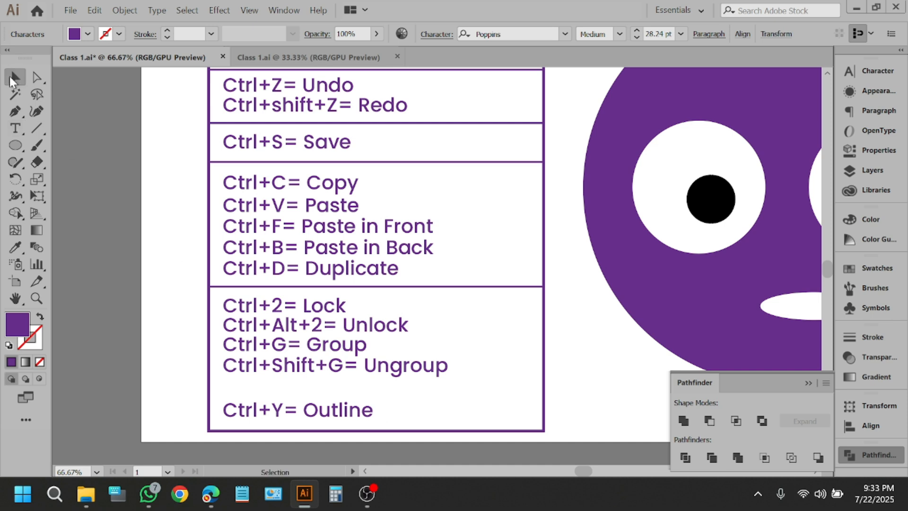
{"action": "left_click_drag", "start_coordinate": [421, 288], "coordinate": [427, 391]}
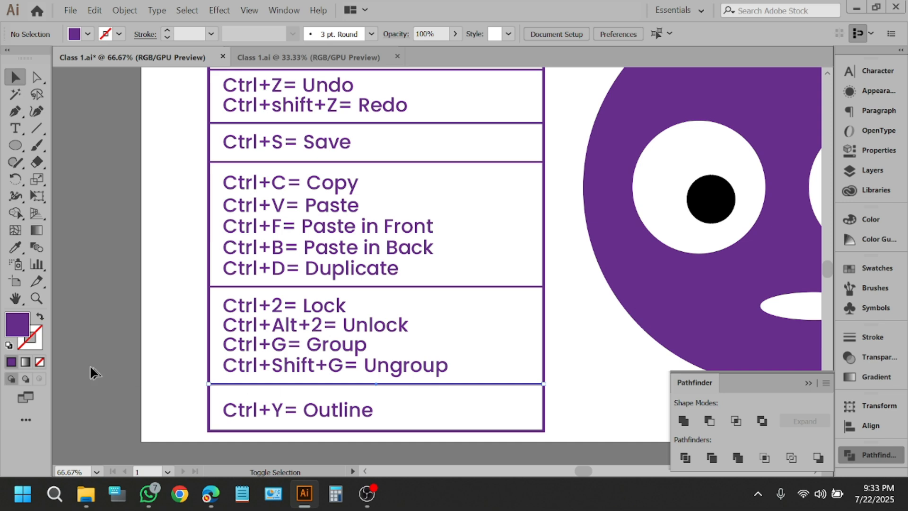
{"action": "left_click", "coordinate": [97, 354]}
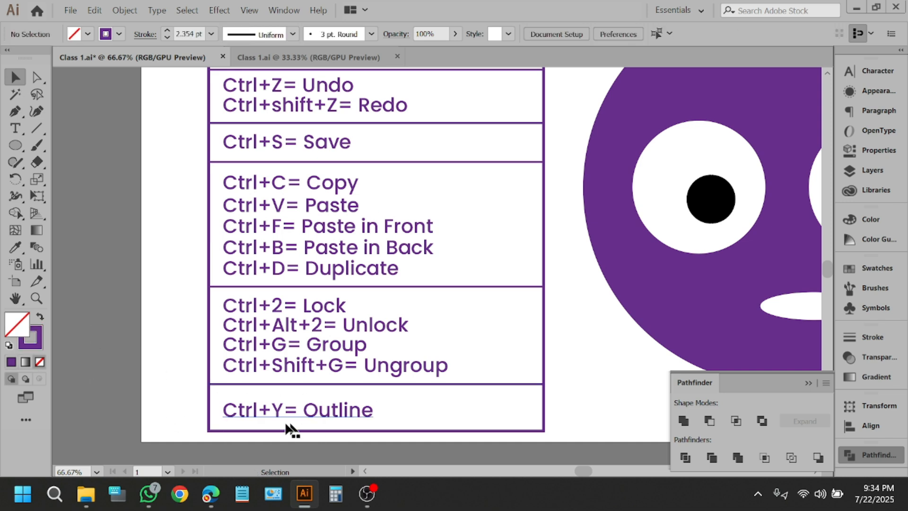
Return to the red and green ellipses and point out the Shape Builder tool with nothing selected.
{"action": "scroll", "coordinate": [90, 322], "scroll_direction": "down", "scroll_amount": 4, "text": "alt"}
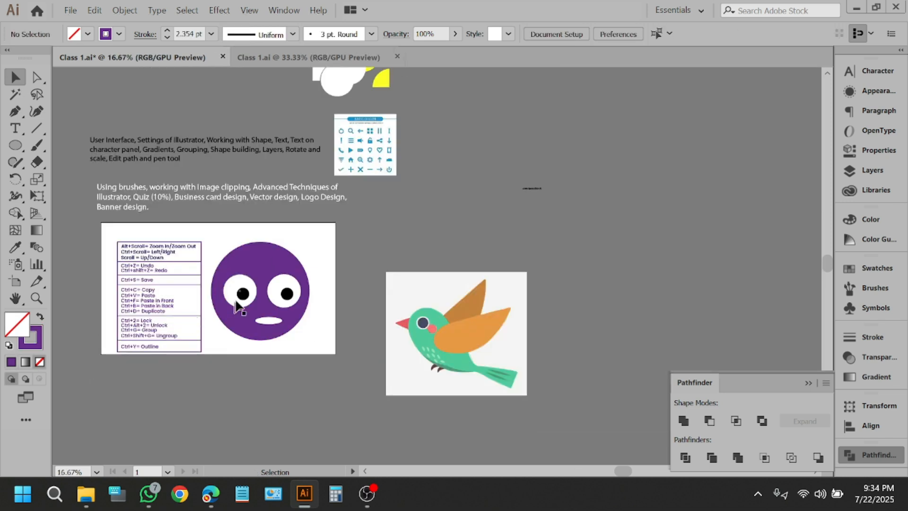
{"action": "scroll", "coordinate": [236, 306], "scroll_direction": "up", "scroll_amount": 3}
{"action": "scroll", "coordinate": [437, 75], "scroll_direction": "up", "scroll_amount": 6, "text": "alt"}
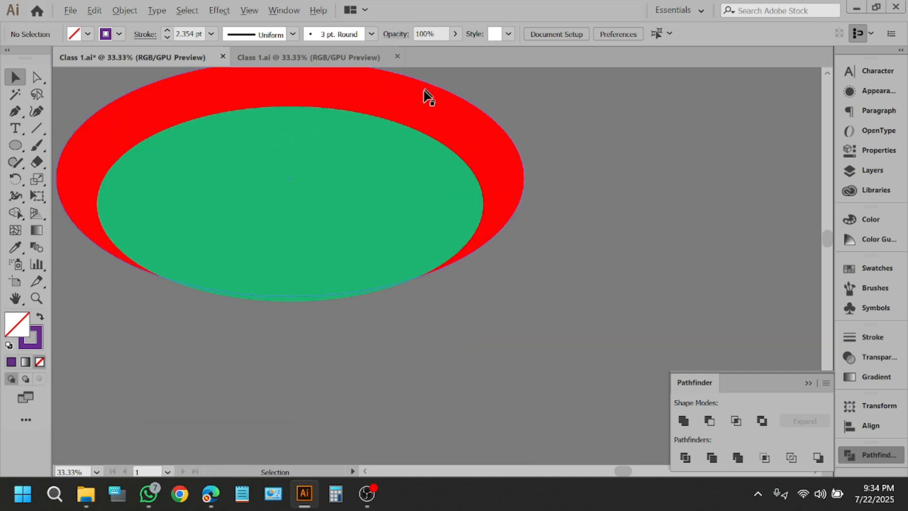
{"action": "scroll", "coordinate": [426, 95], "scroll_direction": "down", "scroll_amount": 1, "text": "alt"}
{"action": "scroll", "coordinate": [306, 166], "scroll_direction": "up", "scroll_amount": 1, "text": "alt"}
{"action": "left_click", "coordinate": [304, 193]}
{"action": "left_click", "coordinate": [396, 402]}
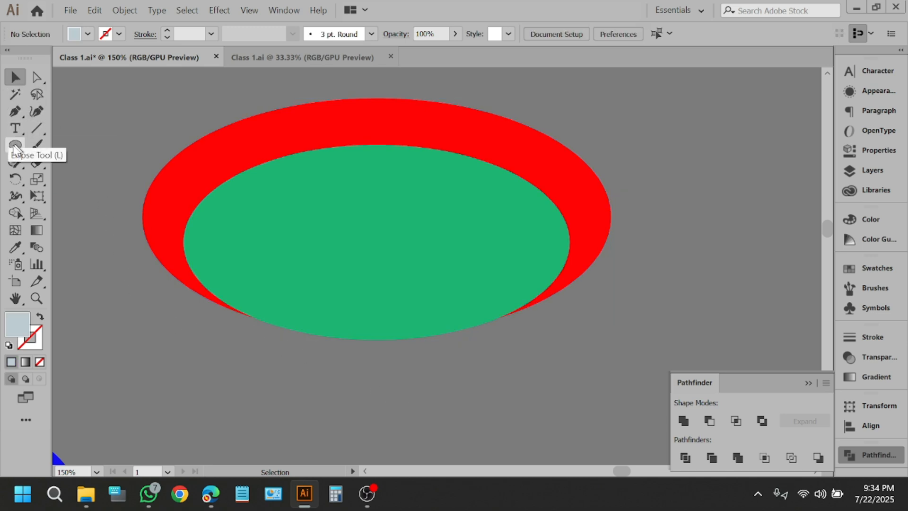
{"action": "left_click", "coordinate": [15, 214]}
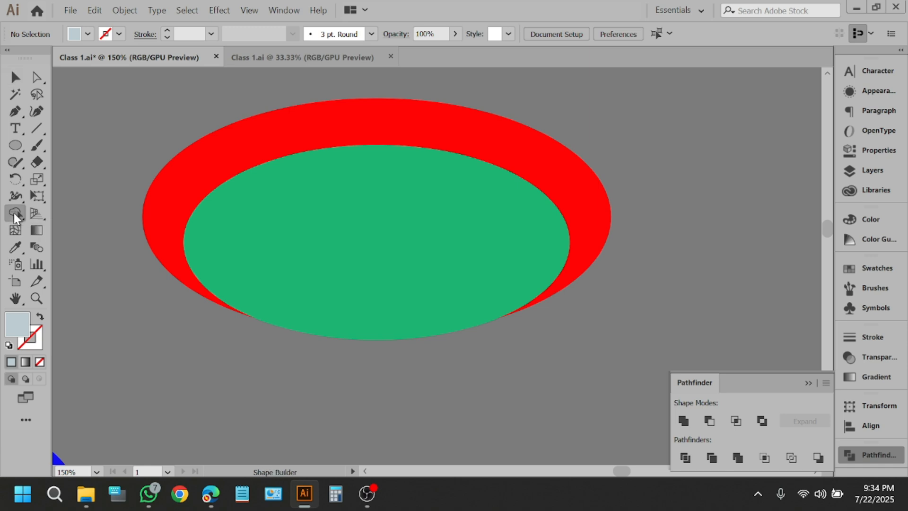
{"action": "left_click", "coordinate": [15, 80]}
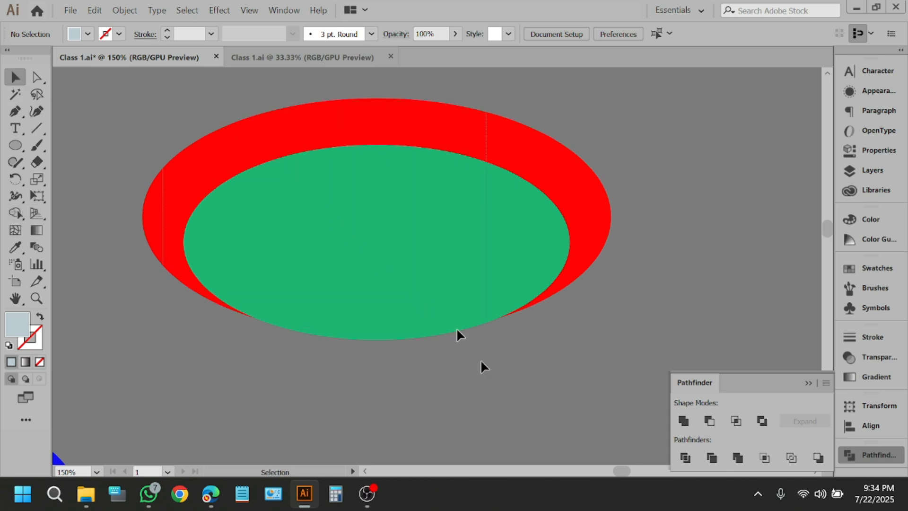
Select the red and green ellipses together and move them slightly down and to the right.
{"action": "left_click_drag", "start_coordinate": [216, 85], "coordinate": [421, 351]}
{"action": "left_click", "coordinate": [464, 386]}
{"action": "key", "text": "ctrl+a"}
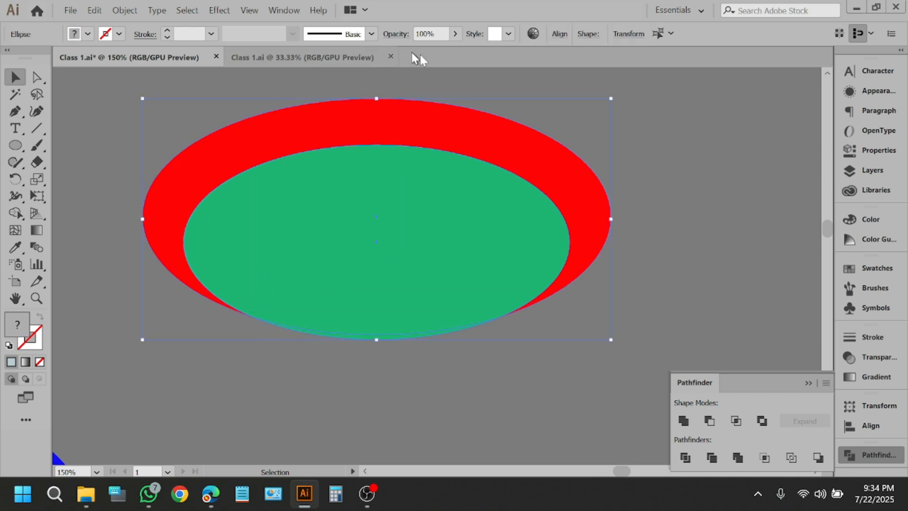
{"action": "left_click_drag", "start_coordinate": [527, 152], "coordinate": [460, 219]}
{"action": "left_click_drag", "start_coordinate": [420, 251], "coordinate": [516, 193]}
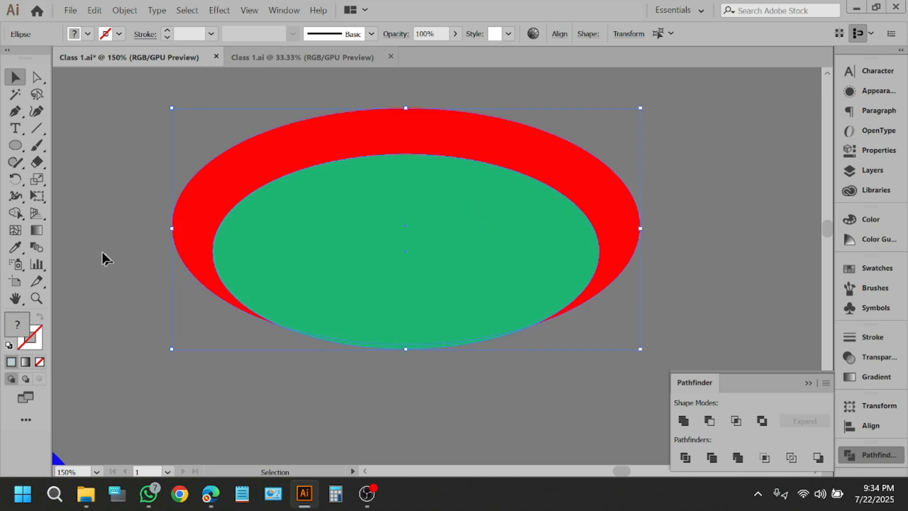
Activate the Shape Builder tool for the selected ellipses and briefly show the On-Screen Keyboard.
{"action": "left_click", "coordinate": [16, 213]}
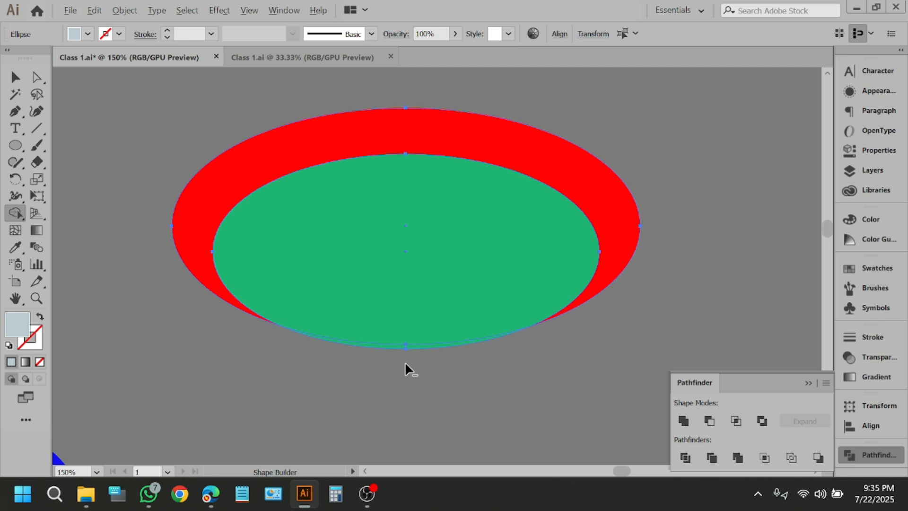
{"action": "left_click", "coordinate": [121, 496]}
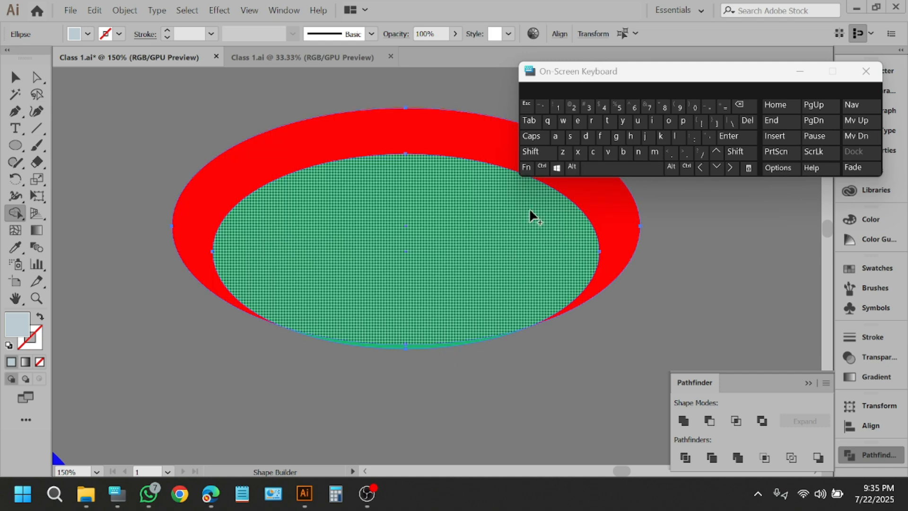
{"action": "left_click", "coordinate": [800, 71]}
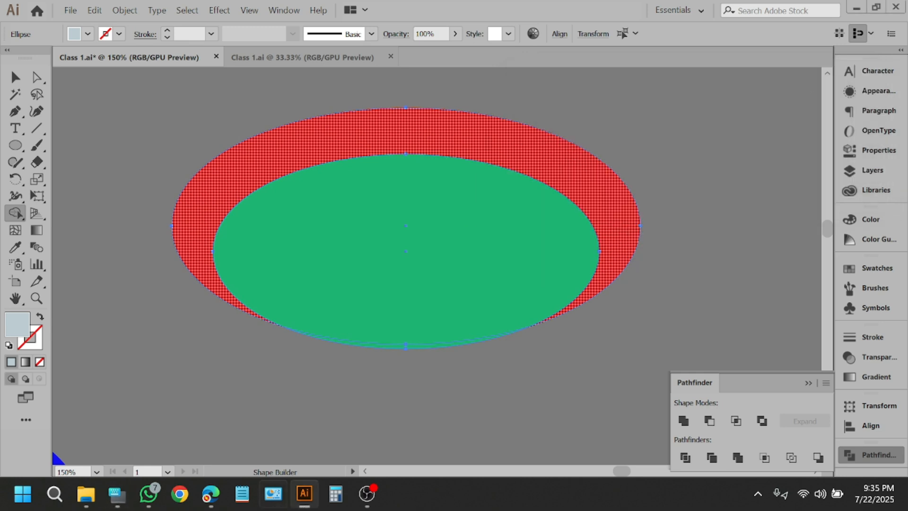
Switch to the Google Meet call, admit the waiting participant and return to Illustrator.
{"action": "mouse_move", "coordinate": [208, 500]}
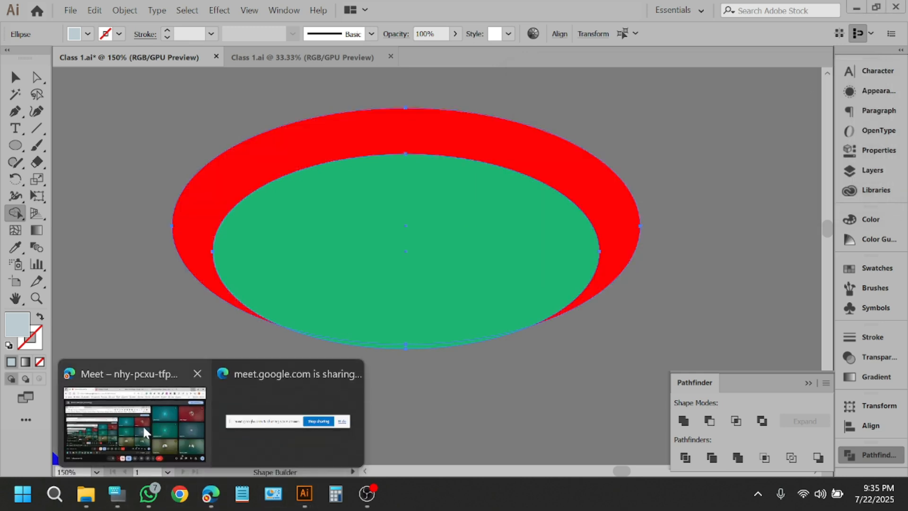
{"action": "left_click", "coordinate": [143, 425]}
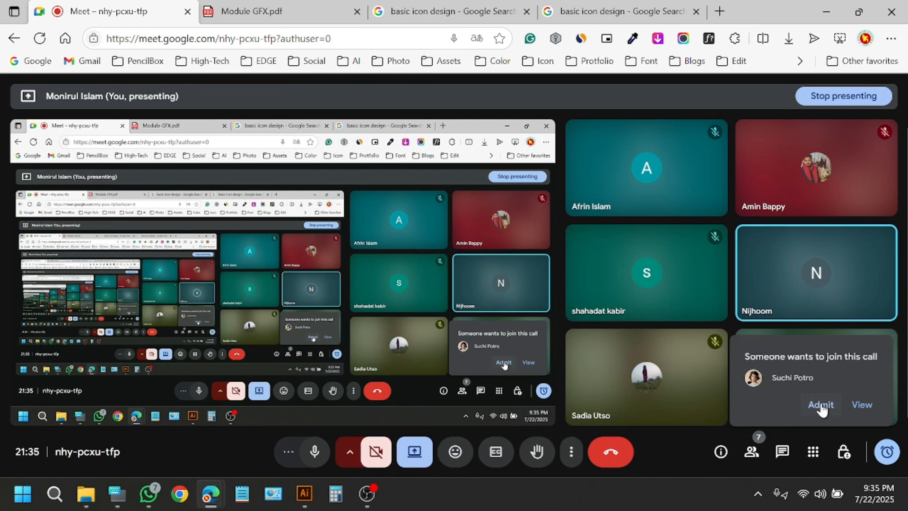
{"action": "left_click", "coordinate": [821, 406]}
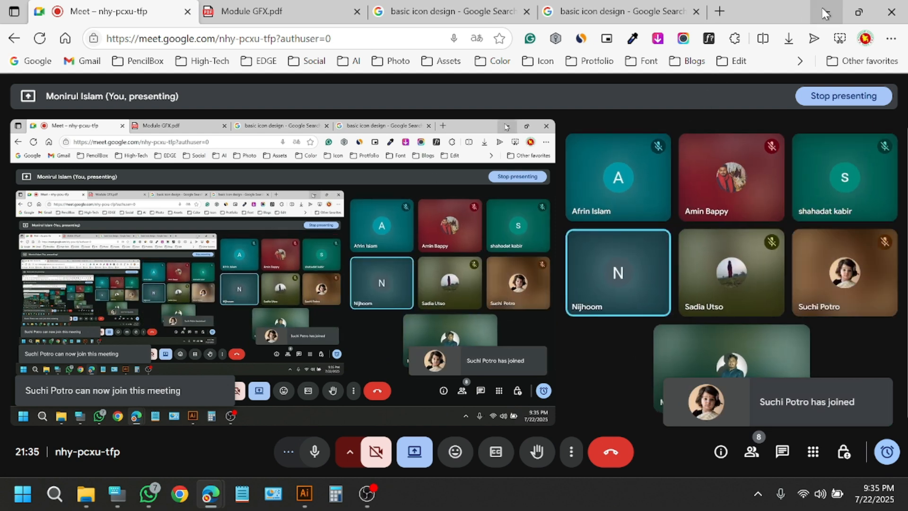
{"action": "left_click", "coordinate": [825, 13]}
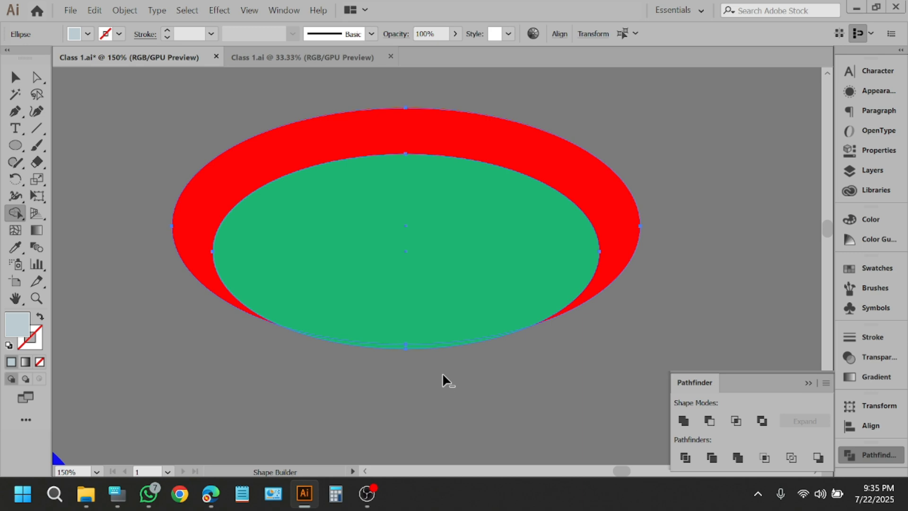
Remove the green ellipse, its overlap with the red one and its lower overhang using Shape Builder, then deselect the artwork.
{"action": "left_click", "coordinate": [439, 309], "text": "alt"}
{"action": "left_click", "coordinate": [15, 77]}
{"action": "left_click", "coordinate": [122, 126]}
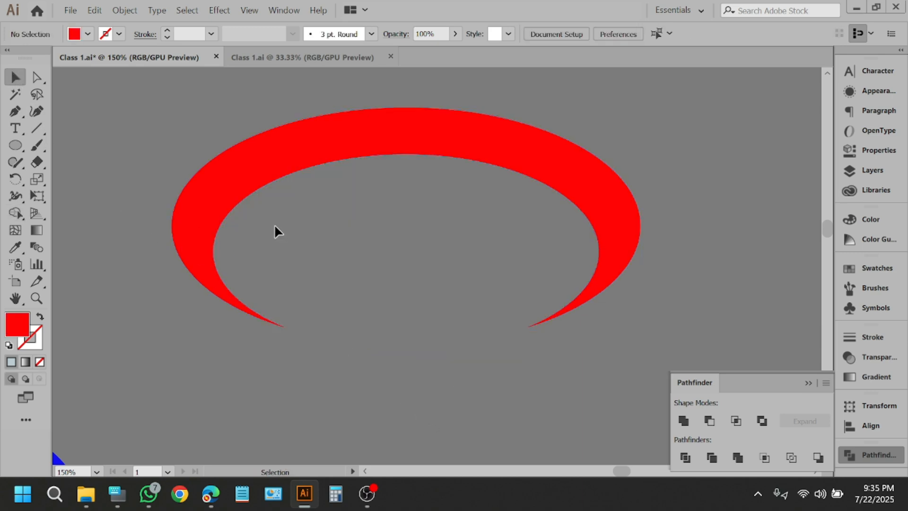
Move the red crescent ring slightly down and to the right on the canvas.
{"action": "scroll", "coordinate": [275, 225], "scroll_direction": "down", "scroll_amount": 5}
{"action": "left_click_drag", "start_coordinate": [344, 205], "coordinate": [375, 290]}
{"action": "scroll", "coordinate": [254, 180], "scroll_direction": "down", "scroll_amount": 1}
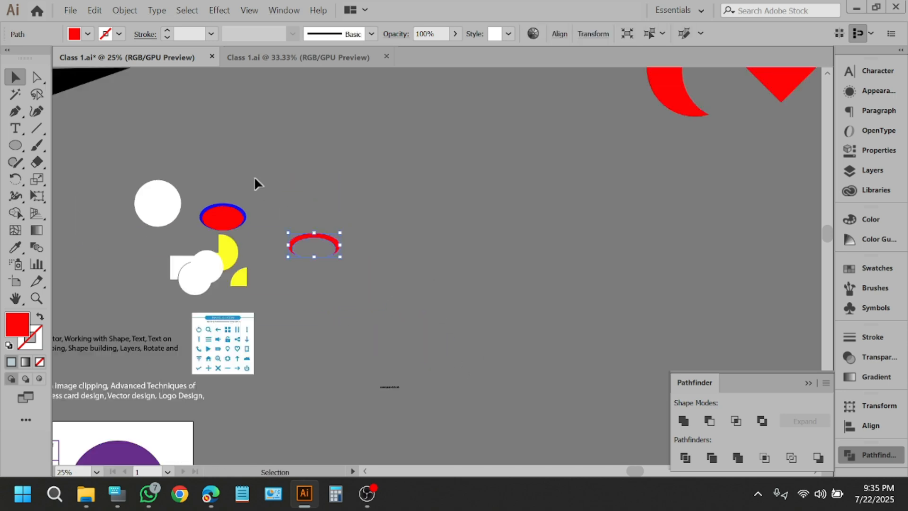
{"action": "scroll", "coordinate": [254, 180], "scroll_direction": "down", "scroll_amount": 1}
{"action": "scroll", "coordinate": [447, 209], "scroll_direction": "up", "scroll_amount": 3}
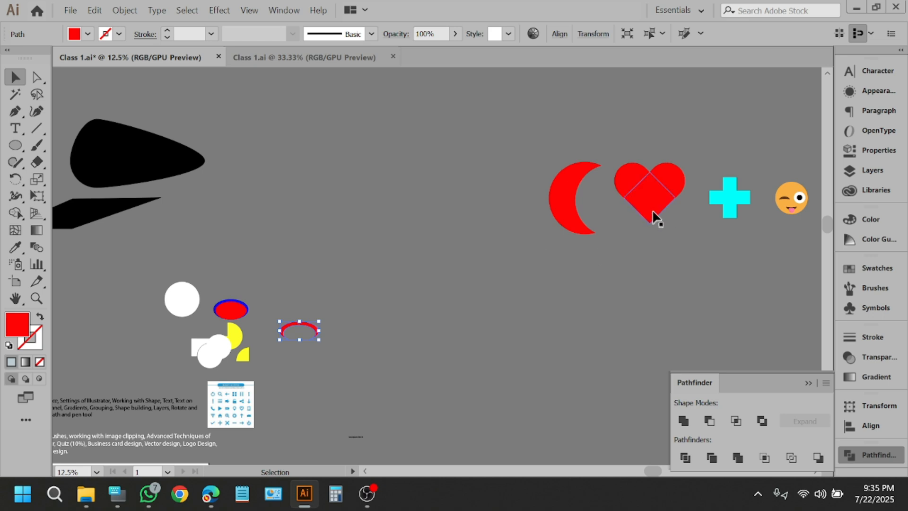
Place a copy of the winking emoji over the red crescent ring and scale the copy down.
{"action": "left_click", "coordinate": [645, 192]}
{"action": "left_click", "coordinate": [796, 234]}
{"action": "left_click", "coordinate": [792, 198]}
{"action": "left_click_drag", "start_coordinate": [791, 198], "coordinate": [302, 341]}
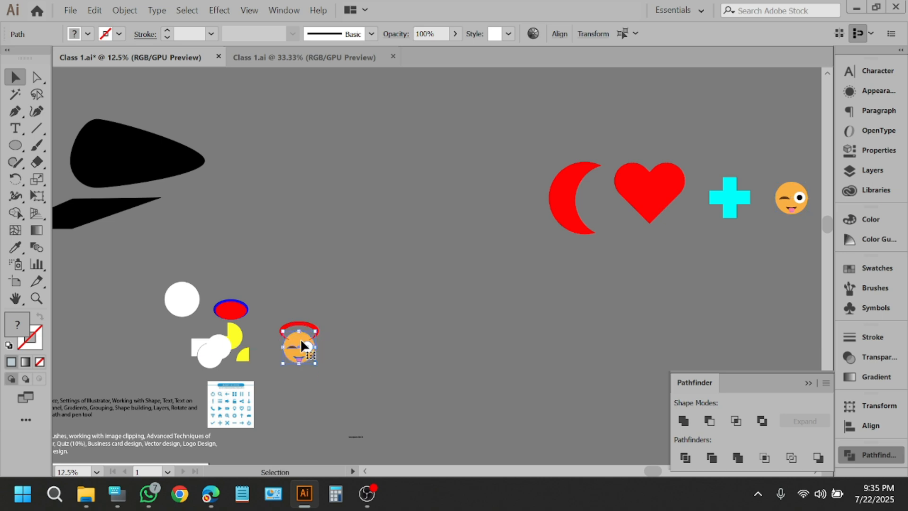
{"action": "scroll", "coordinate": [286, 334], "scroll_direction": "up", "scroll_amount": 4, "text": "alt"}
{"action": "scroll", "coordinate": [303, 336], "scroll_direction": "down", "scroll_amount": 1}
{"action": "left_click_drag", "start_coordinate": [336, 424], "coordinate": [335, 398]}
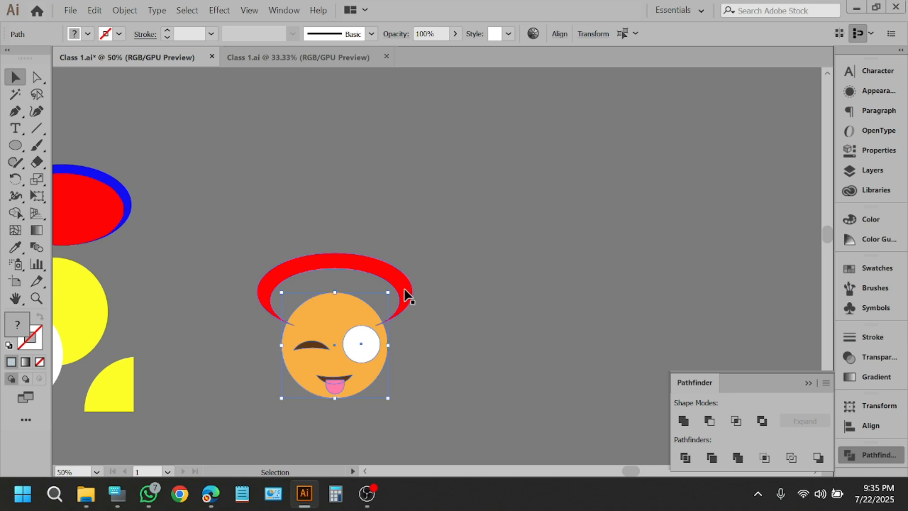
Send the red crescent ring to the back, behind the emoji copy, and deselect it.
{"action": "left_click", "coordinate": [405, 295]}
{"action": "right_click", "coordinate": [405, 296]}
{"action": "mouse_move", "coordinate": [468, 402]}
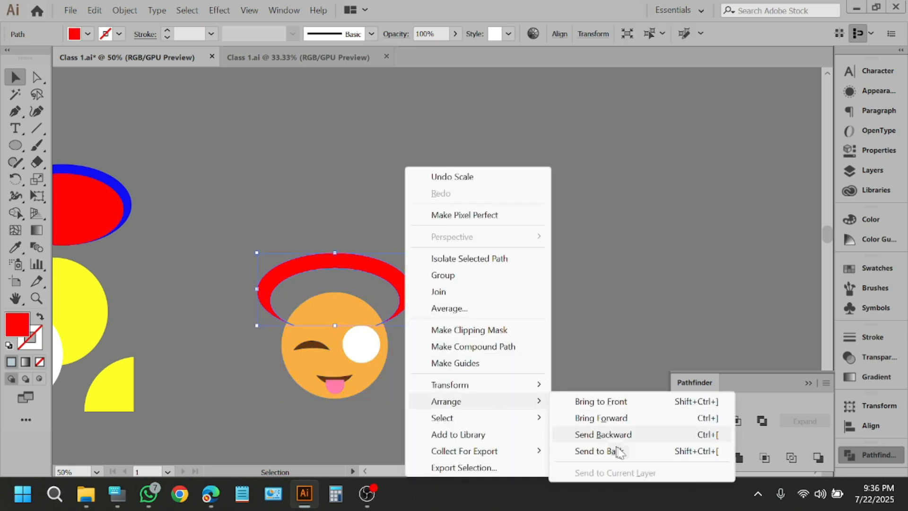
{"action": "left_click", "coordinate": [619, 452]}
{"action": "left_click", "coordinate": [543, 387]}
{"action": "scroll", "coordinate": [287, 339], "scroll_direction": "up", "scroll_amount": 1}
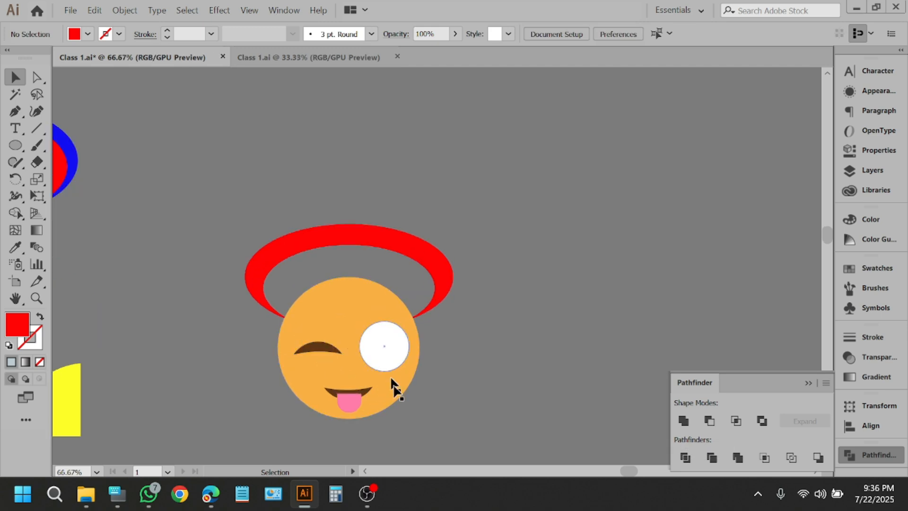
Move the emoji copy up within the red ring and enlarge it to cover the ring's lower ends.
{"action": "left_click", "coordinate": [326, 346]}
{"action": "left_click_drag", "start_coordinate": [349, 420], "coordinate": [348, 410]}
{"action": "left_click_drag", "start_coordinate": [354, 356], "coordinate": [354, 326]}
{"action": "left_click_drag", "start_coordinate": [348, 390], "coordinate": [341, 434]}
{"action": "scroll", "coordinate": [335, 254], "scroll_direction": "down", "scroll_amount": 2, "text": "alt"}
{"action": "left_click", "coordinate": [438, 312]}
{"action": "scroll", "coordinate": [300, 364], "scroll_direction": "up", "scroll_amount": 1, "text": "alt"}
{"action": "scroll", "coordinate": [303, 350], "scroll_direction": "up", "scroll_amount": 1}
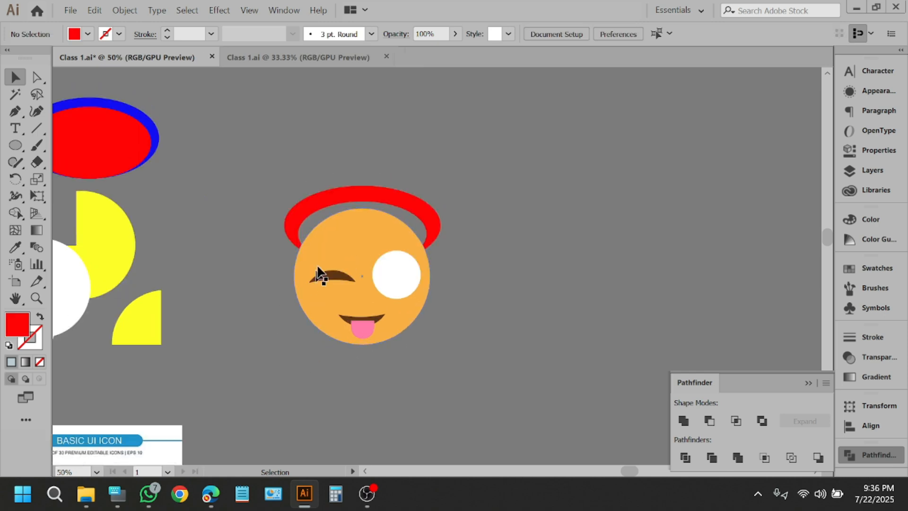
Duplicate the red crescent ring to the right of the emoji, flipped so that it opens upward.
{"action": "scroll", "coordinate": [321, 267], "scroll_direction": "up", "scroll_amount": 2, "text": "alt"}
{"action": "scroll", "coordinate": [219, 262], "scroll_direction": "down", "scroll_amount": 1, "text": "alt"}
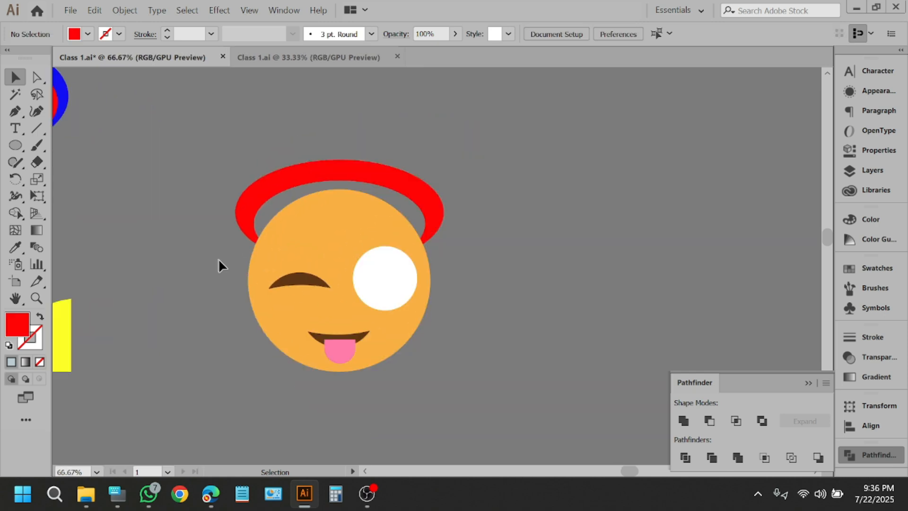
{"action": "scroll", "coordinate": [354, 317], "scroll_direction": "down", "scroll_amount": 2, "text": "alt"}
{"action": "scroll", "coordinate": [462, 273], "scroll_direction": "up", "scroll_amount": 1}
{"action": "scroll", "coordinate": [413, 276], "scroll_direction": "down", "scroll_amount": 3, "text": "ctrl"}
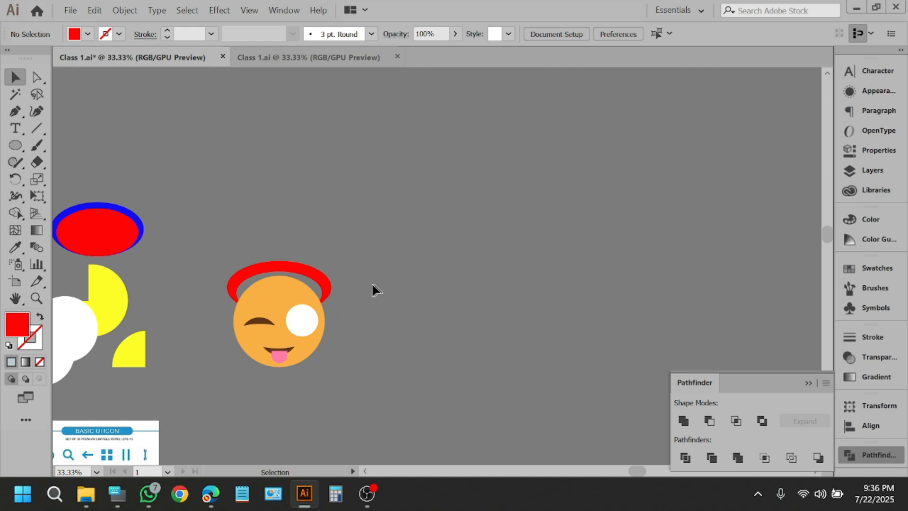
{"action": "left_click_drag", "start_coordinate": [320, 284], "coordinate": [350, 336], "text": "alt"}
{"action": "left_click", "coordinate": [390, 365]}
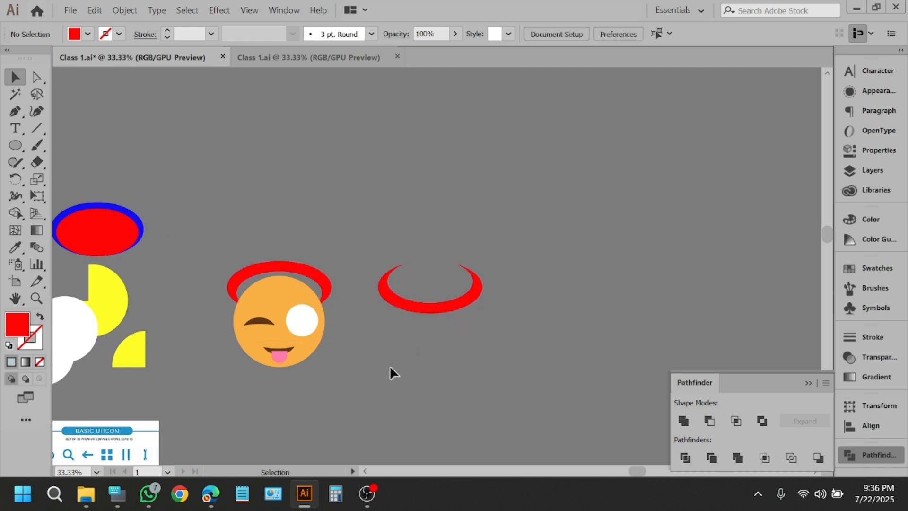
Duplicate the red heart onto the flipped ring and scale the copy down so its tip sits inside the ring.
{"action": "scroll", "coordinate": [319, 371], "scroll_direction": "down", "scroll_amount": 3, "text": "alt"}
{"action": "scroll", "coordinate": [679, 245], "scroll_direction": "up", "scroll_amount": 1, "text": "alt"}
{"action": "left_click_drag", "start_coordinate": [611, 175], "coordinate": [246, 346], "text": "alt"}
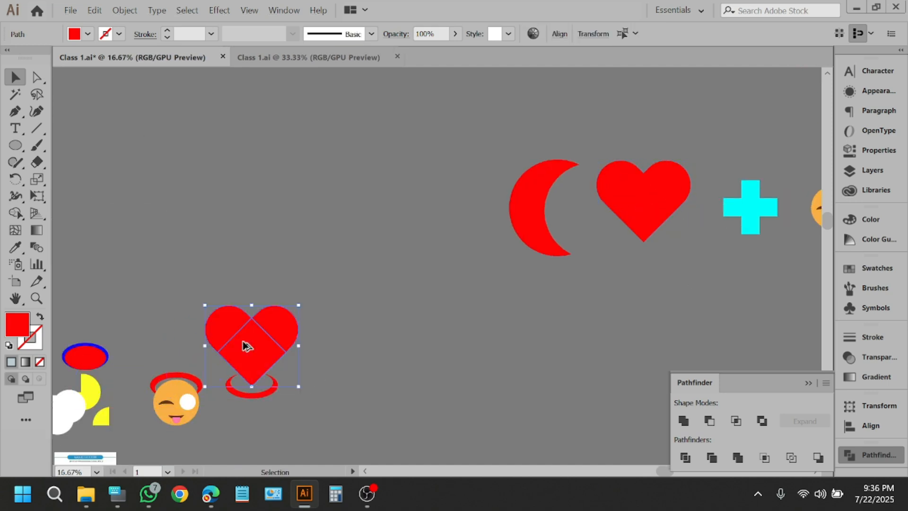
{"action": "scroll", "coordinate": [227, 359], "scroll_direction": "up", "scroll_amount": 3, "text": "alt"}
{"action": "scroll", "coordinate": [314, 310], "scroll_direction": "down", "scroll_amount": 2}
{"action": "left_click_drag", "start_coordinate": [304, 156], "coordinate": [302, 265], "text": "shift"}
{"action": "scroll", "coordinate": [302, 260], "scroll_direction": "down", "scroll_amount": 4}
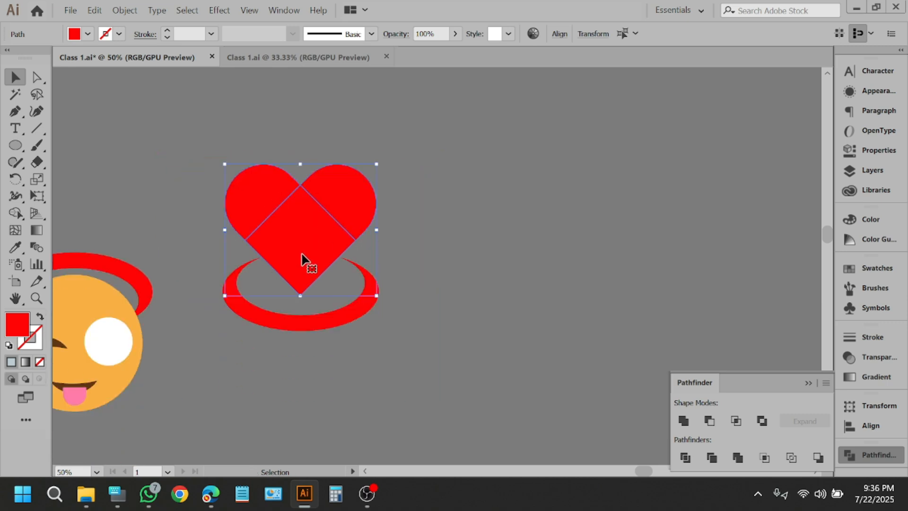
{"action": "scroll", "coordinate": [303, 260], "scroll_direction": "up", "scroll_amount": 1, "text": "alt"}
{"action": "left_click", "coordinate": [453, 270]}
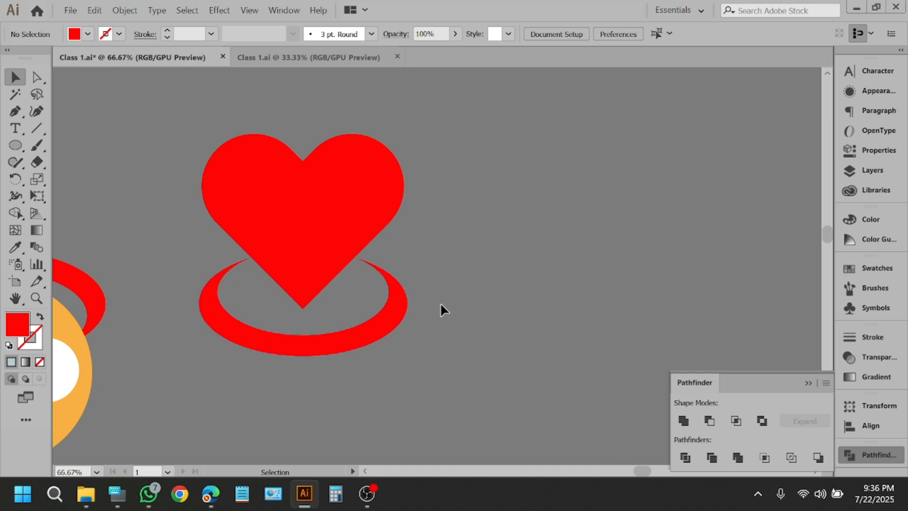
{"action": "scroll", "coordinate": [441, 305], "scroll_direction": "down", "scroll_amount": 2}
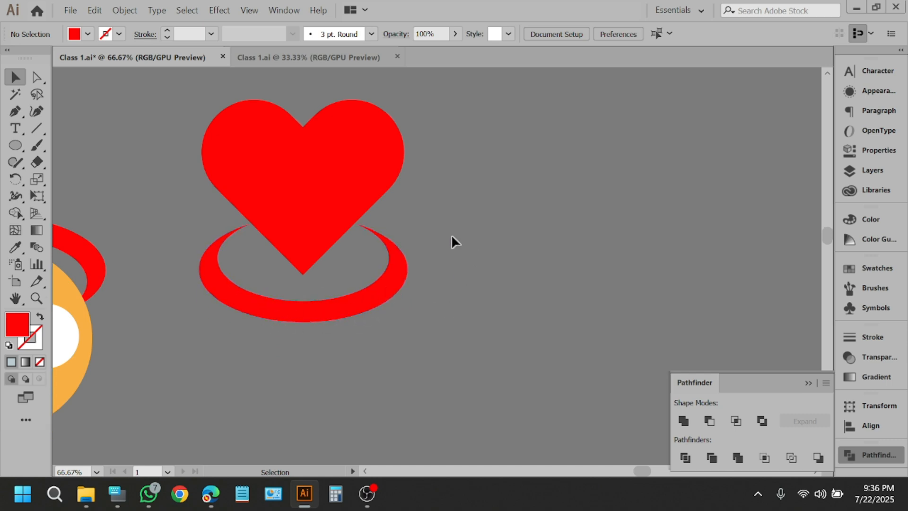
Draw two large overlapping red ellipses to the right of the heart and ring.
{"action": "scroll", "coordinate": [163, 257], "scroll_direction": "down", "scroll_amount": 2, "text": "alt"}
{"action": "scroll", "coordinate": [319, 227], "scroll_direction": "up", "scroll_amount": 1, "text": "alt"}
{"action": "left_click", "coordinate": [16, 146]}
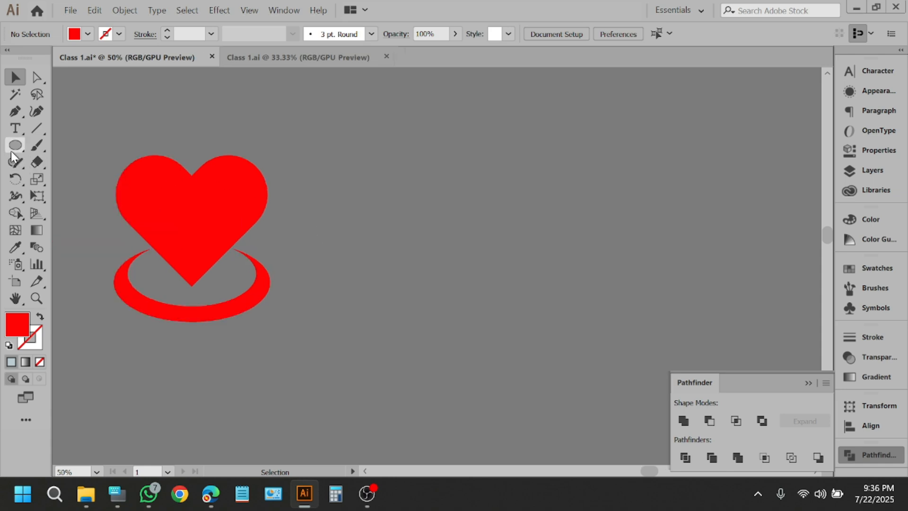
{"action": "left_click_drag", "start_coordinate": [420, 134], "coordinate": [615, 348]}
{"action": "left_click_drag", "start_coordinate": [704, 127], "coordinate": [515, 365]}
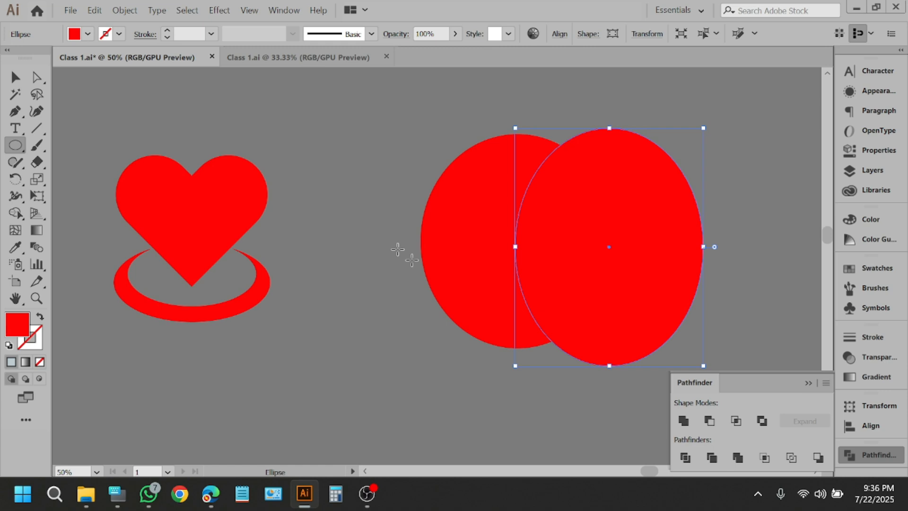
Fill the front ellipse with bright green and deselect it.
{"action": "left_click", "coordinate": [87, 34]}
{"action": "left_click", "coordinate": [70, 58]}
{"action": "key", "text": "Escape"}
{"action": "key", "text": "v"}
{"action": "left_click", "coordinate": [211, 87]}
Select the red and green ellipses, merge them into one shape with Shape Builder, and undo the merge.
{"action": "left_click_drag", "start_coordinate": [423, 249], "coordinate": [626, 251]}
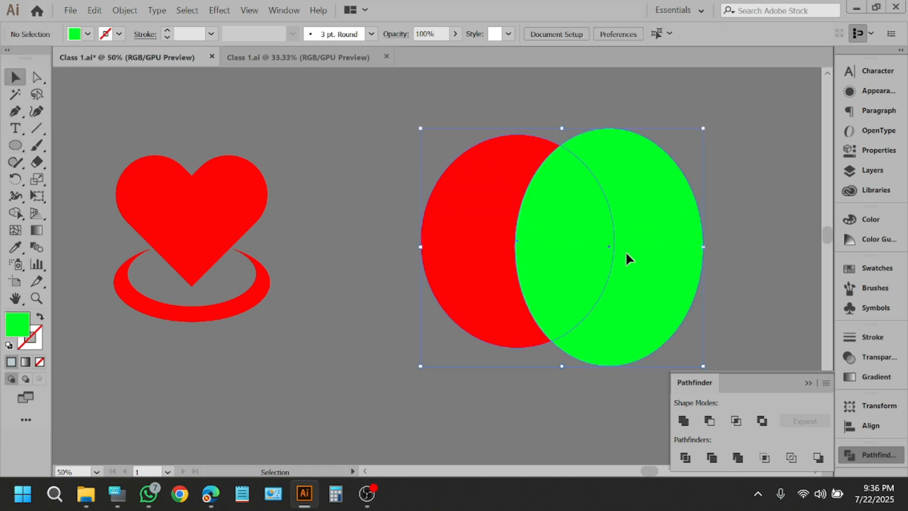
{"action": "left_click", "coordinate": [15, 214]}
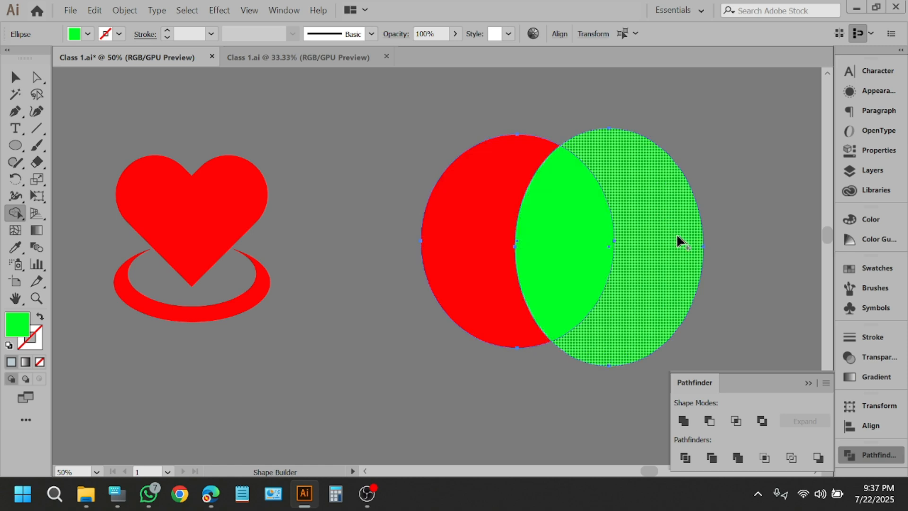
{"action": "left_click_drag", "start_coordinate": [681, 238], "coordinate": [468, 244]}
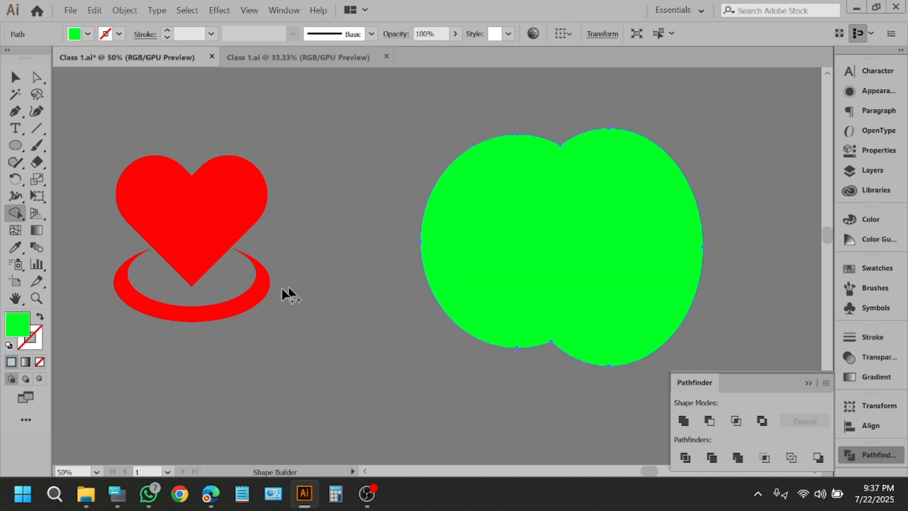
{"action": "key", "text": "ctrl+z"}
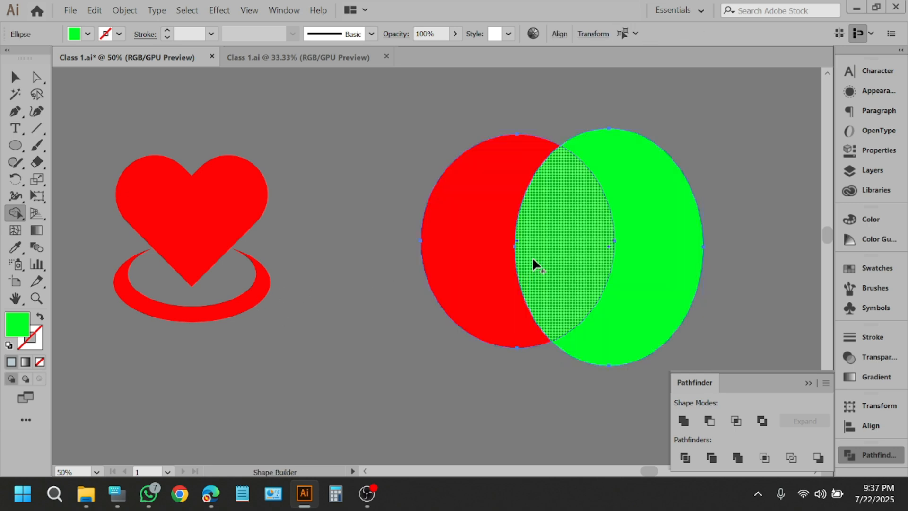
Remove the red ellipse and its overlap with Shape Builder, leaving a green crescent, and deselect it.
{"action": "left_click_drag", "start_coordinate": [488, 254], "coordinate": [558, 243], "text": "alt"}
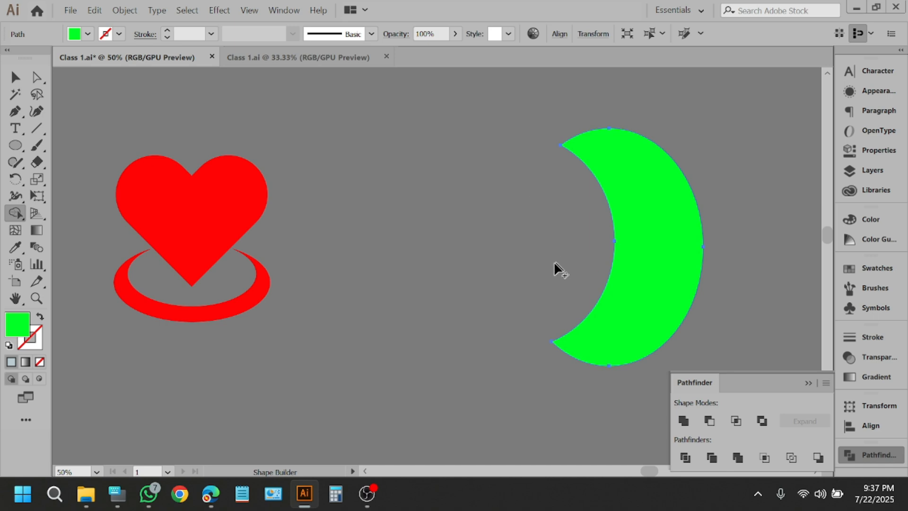
{"action": "left_click", "coordinate": [15, 75]}
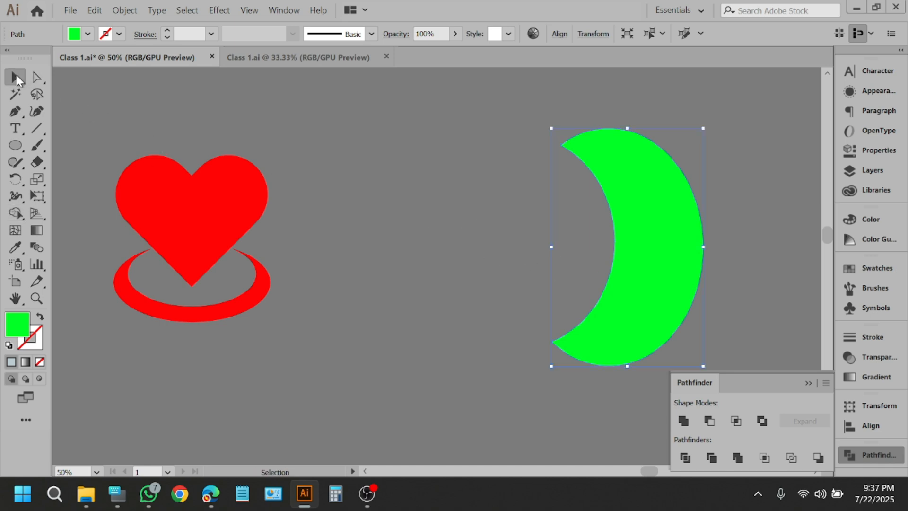
{"action": "left_click", "coordinate": [425, 171]}
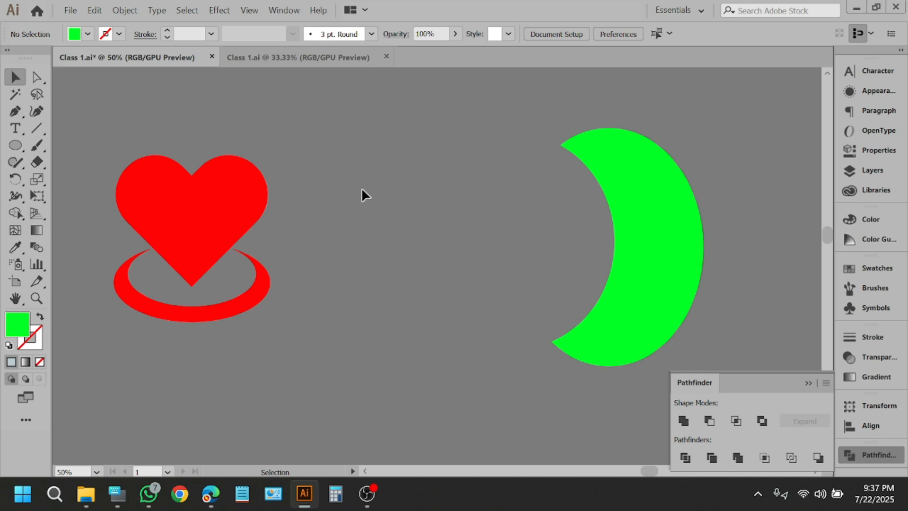
Examine the component shapes that form the heart above the flipped red ring.
{"action": "scroll", "coordinate": [361, 187], "scroll_direction": "down", "scroll_amount": 2, "text": "alt"}
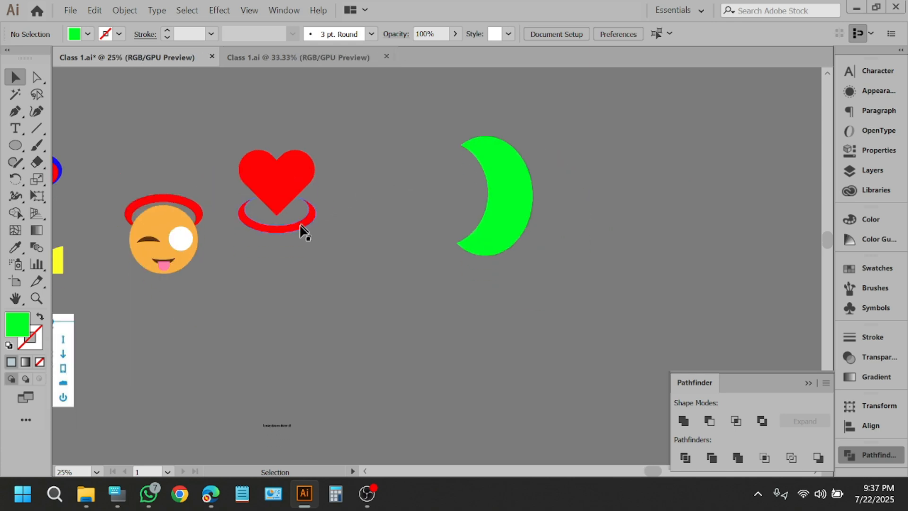
{"action": "scroll", "coordinate": [343, 204], "scroll_direction": "up", "scroll_amount": 1}
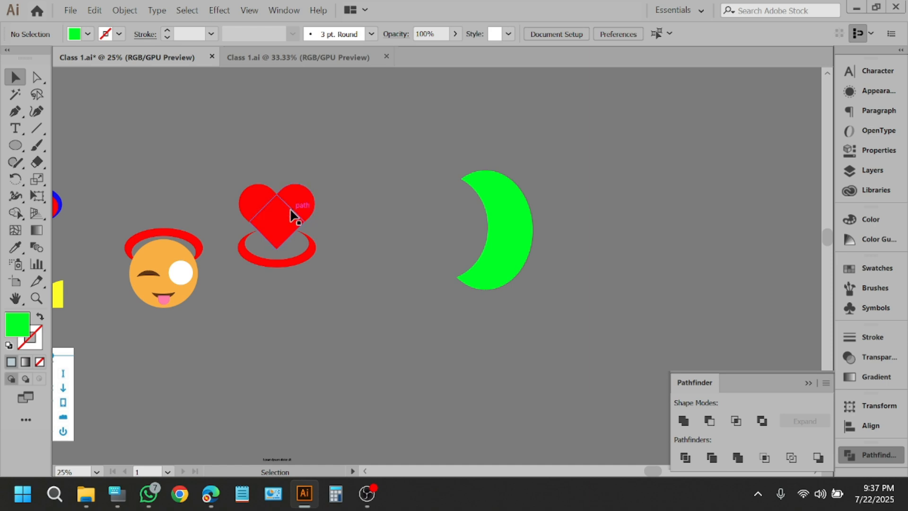
{"action": "left_click", "coordinate": [255, 218]}
{"action": "left_click", "coordinate": [351, 252]}
{"action": "left_click", "coordinate": [277, 207]}
{"action": "left_click", "coordinate": [337, 182]}
{"action": "left_click", "coordinate": [249, 207]}
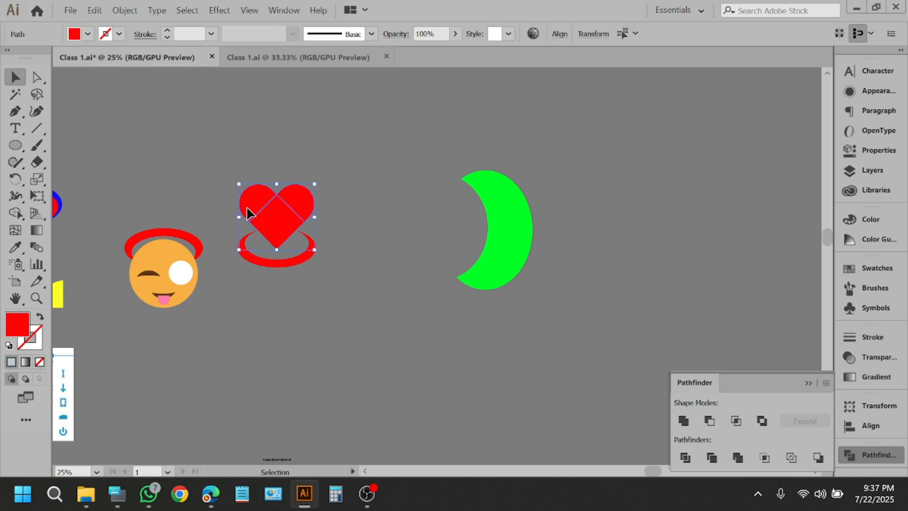
{"action": "left_click", "coordinate": [362, 201]}
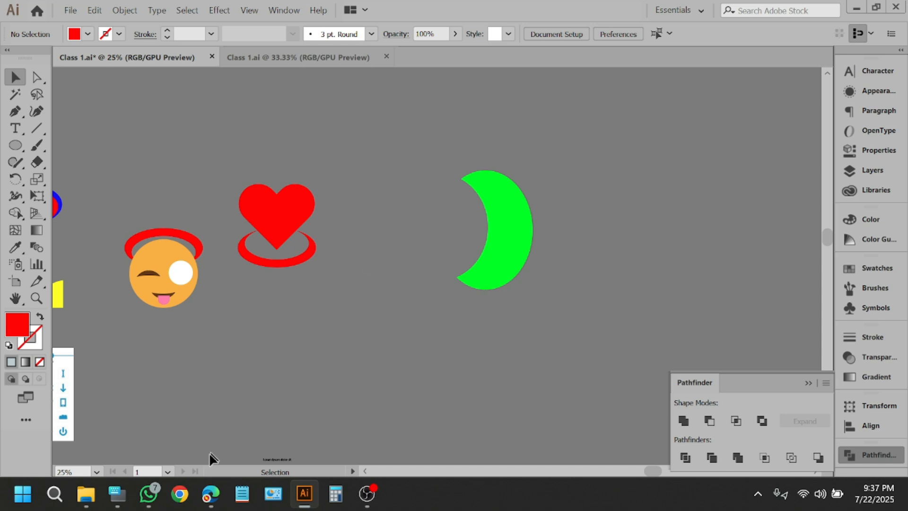
Switch to the Google Meet call and mute the microphone.
{"action": "mouse_move", "coordinate": [209, 496]}
{"action": "left_click", "coordinate": [192, 437]}
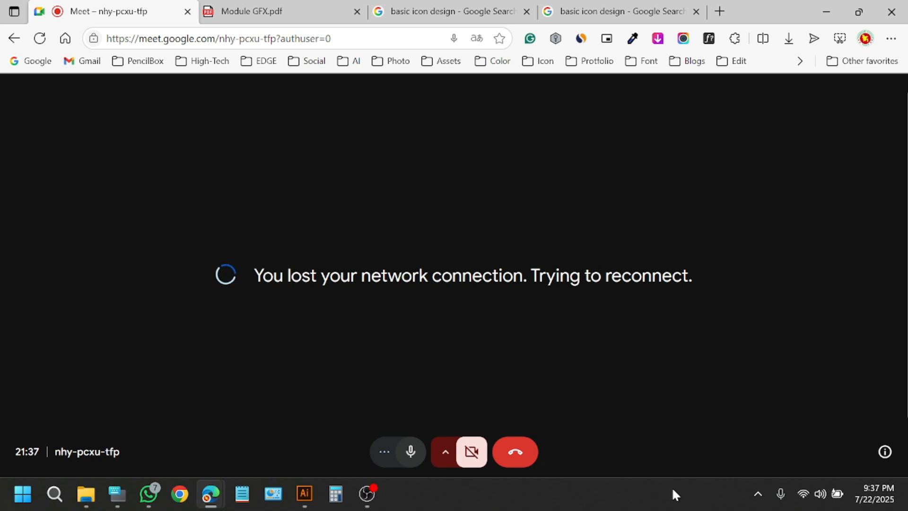
{"action": "left_click", "coordinate": [415, 458]}
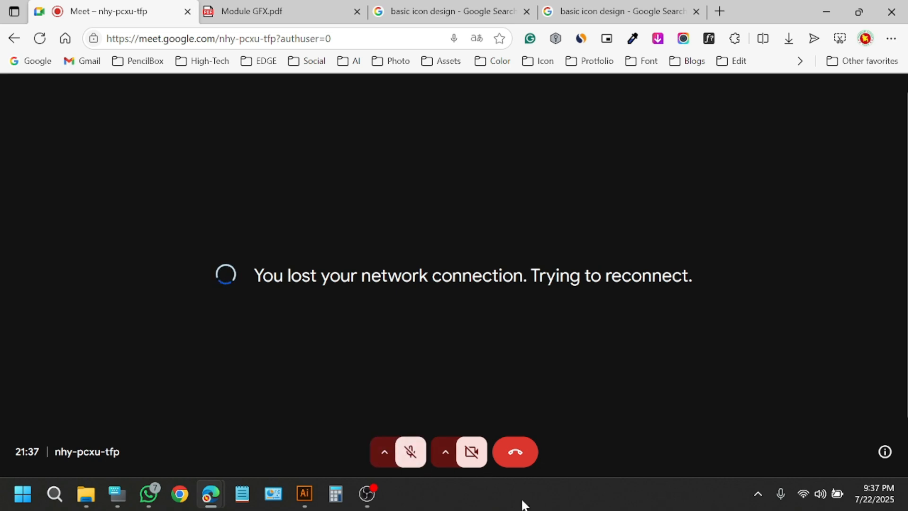
Check the computer's Wi-Fi connection in the list of available networks and close the list.
{"action": "left_click", "coordinate": [820, 495]}
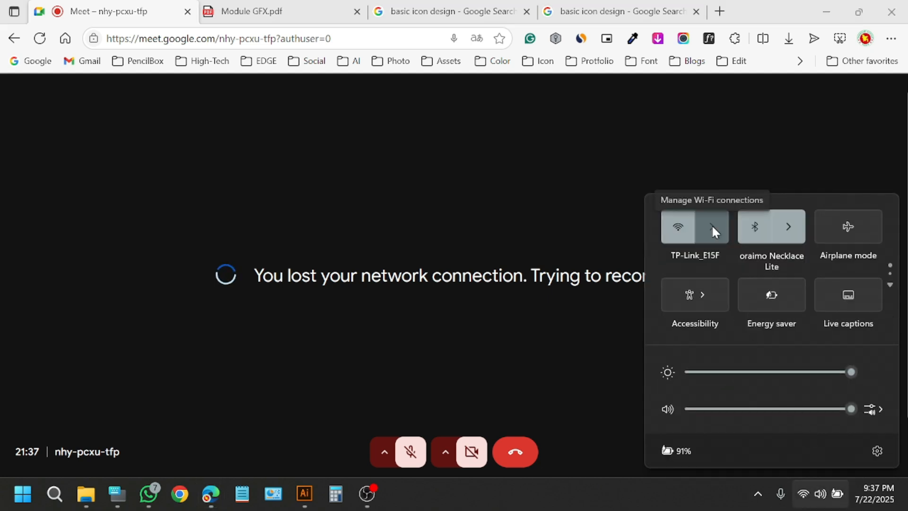
{"action": "left_click", "coordinate": [712, 227]}
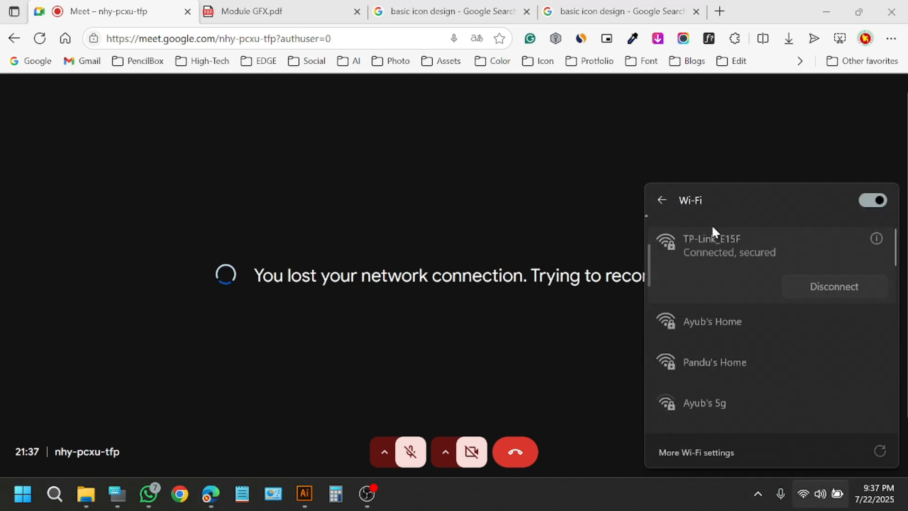
{"action": "left_click", "coordinate": [635, 494]}
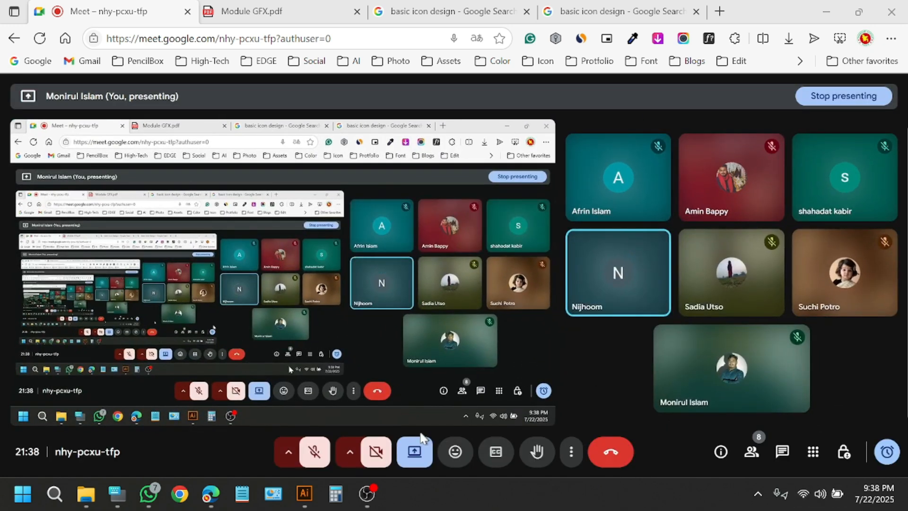
Unmute the microphone in the Google Meet call and return to the Class 1.ai artwork in Illustrator.
{"action": "left_click", "coordinate": [316, 453]}
{"action": "left_click", "coordinate": [325, 458]}
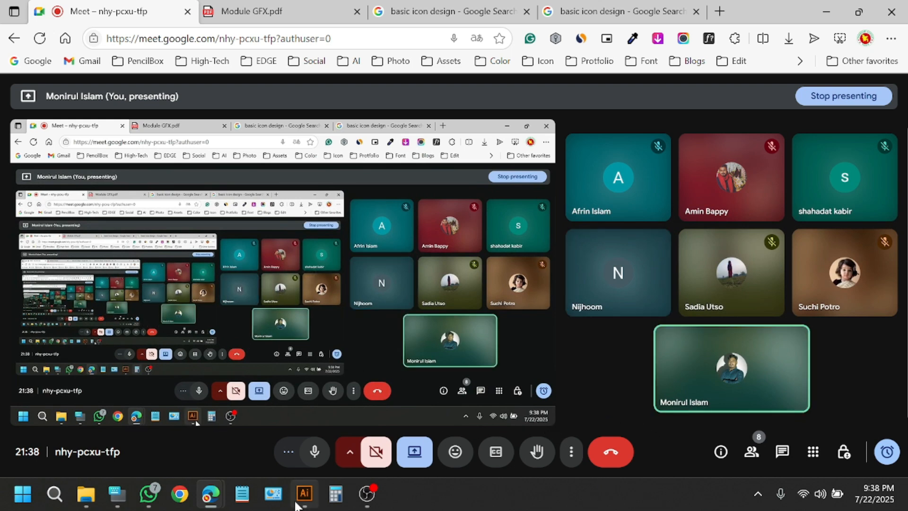
{"action": "mouse_move", "coordinate": [298, 502]}
{"action": "left_click", "coordinate": [334, 444]}
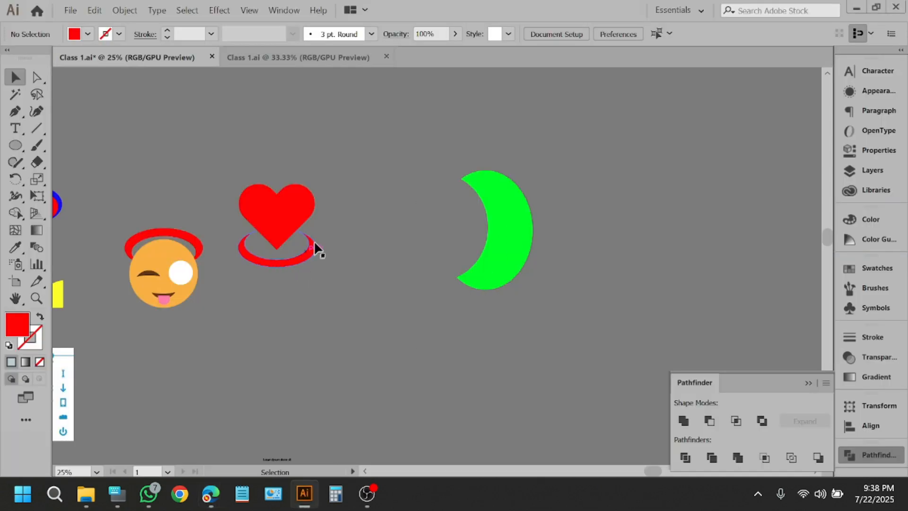
{"action": "scroll", "coordinate": [316, 247], "scroll_direction": "down", "scroll_amount": 2}
{"action": "scroll", "coordinate": [402, 263], "scroll_direction": "up", "scroll_amount": 1}
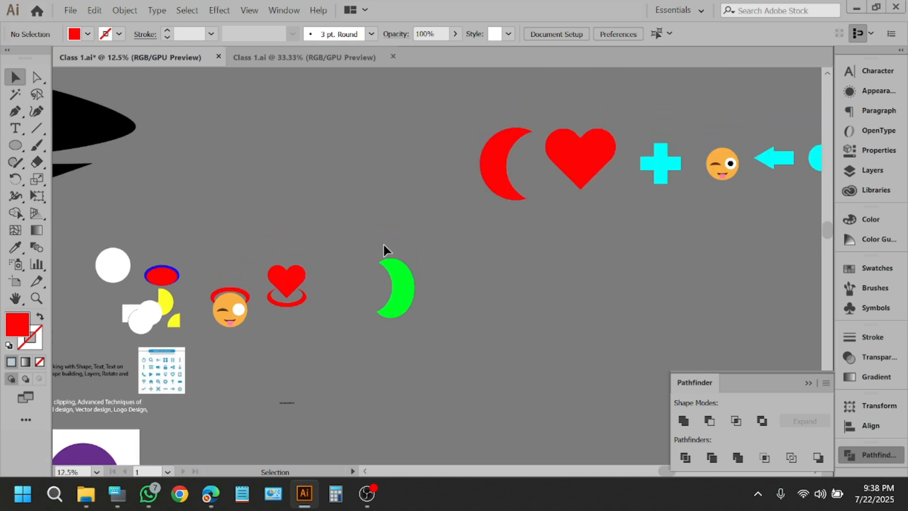
Draw a red rounded square in the empty area to the right of the green crescent.
{"action": "scroll", "coordinate": [385, 245], "scroll_direction": "down", "scroll_amount": 1}
{"action": "scroll", "coordinate": [635, 296], "scroll_direction": "up", "scroll_amount": 2}
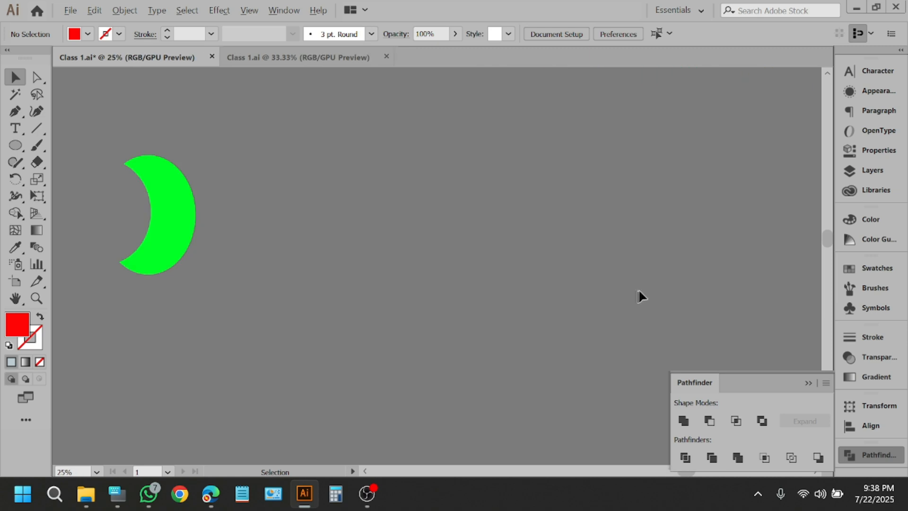
{"action": "left_click_drag", "start_coordinate": [16, 145], "coordinate": [71, 163]}
{"action": "left_click_drag", "start_coordinate": [410, 183], "coordinate": [553, 321]}
Draw a five-pointed star inside the red square and fill it blue.
{"action": "left_click_drag", "start_coordinate": [16, 145], "coordinate": [75, 214]}
{"action": "left_click_drag", "start_coordinate": [477, 247], "coordinate": [510, 296]}
{"action": "left_click", "coordinate": [14, 77]}
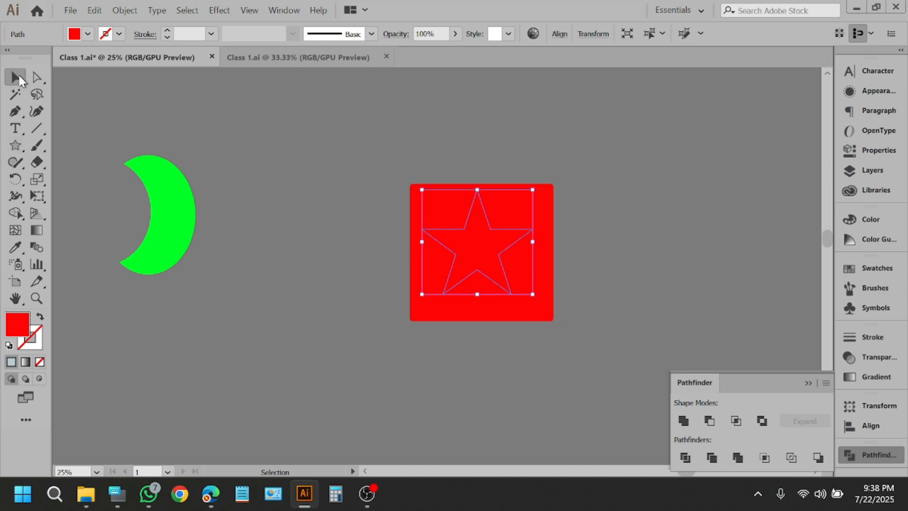
{"action": "left_click", "coordinate": [88, 33]}
{"action": "left_click", "coordinate": [88, 57]}
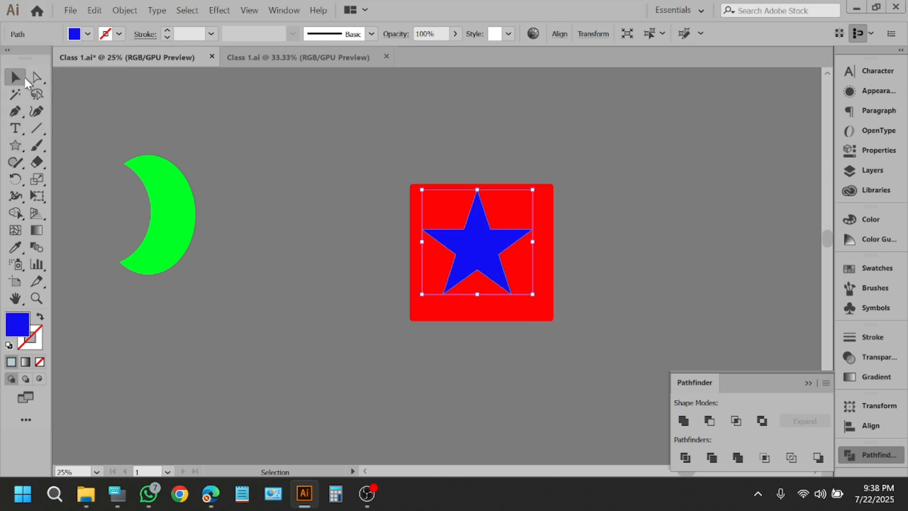
Try cutting the blue star out of the red square with Shape Builder and undo it.
{"action": "left_click_drag", "start_coordinate": [307, 124], "coordinate": [572, 334]}
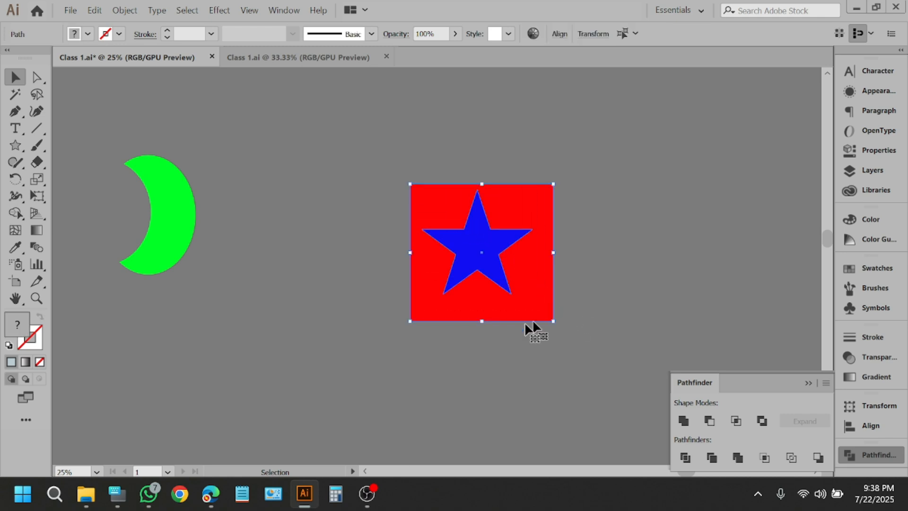
{"action": "left_click", "coordinate": [15, 215]}
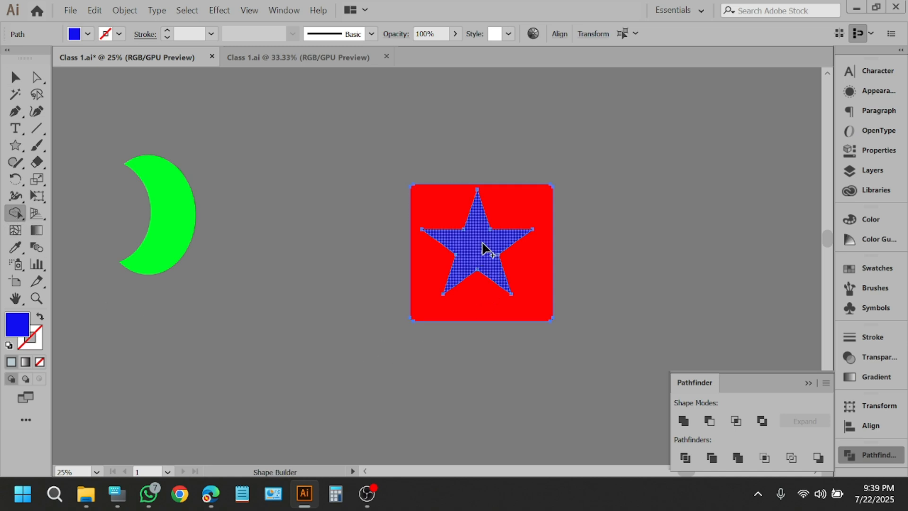
{"action": "left_click", "coordinate": [441, 297], "text": "alt"}
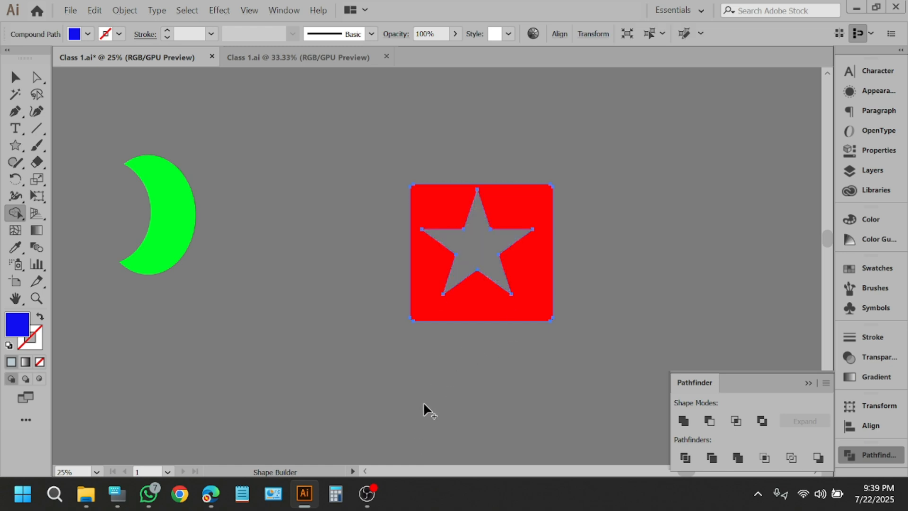
{"action": "key", "text": "ctrl+z"}
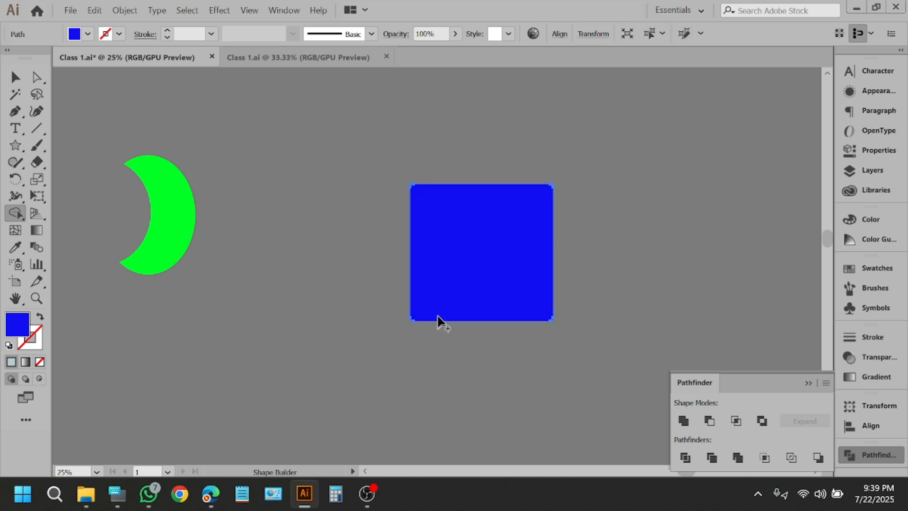
Try merging the star and the square into one blue shape with Shape Builder and undo it.
{"action": "left_click_drag", "start_coordinate": [492, 243], "coordinate": [517, 268]}
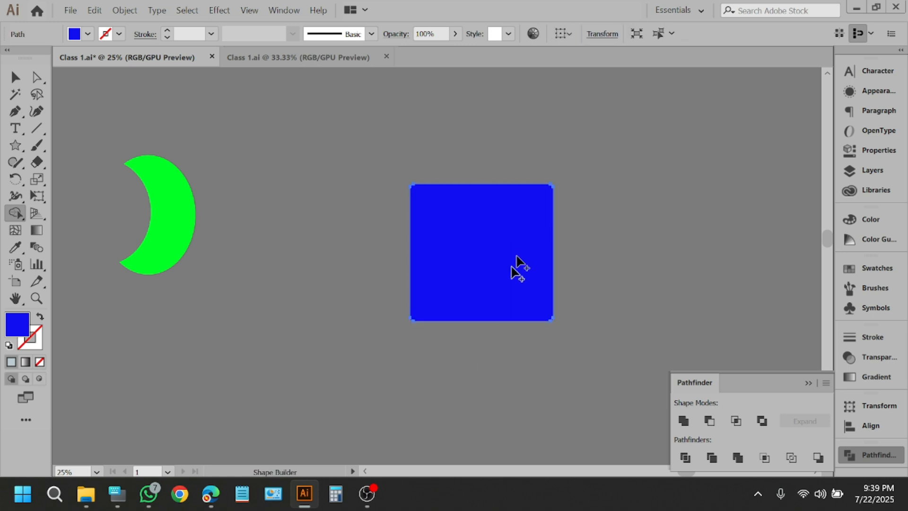
{"action": "key", "text": "ctrl+z"}
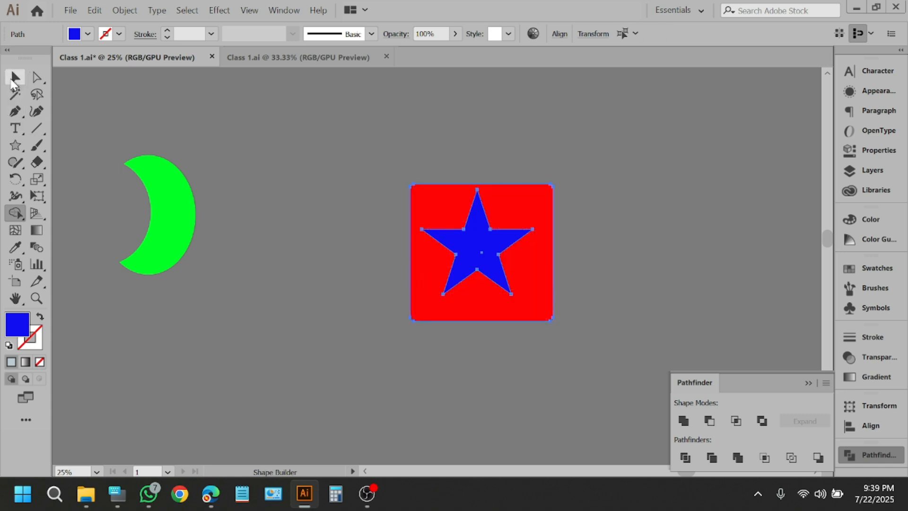
{"action": "left_click", "coordinate": [15, 77]}
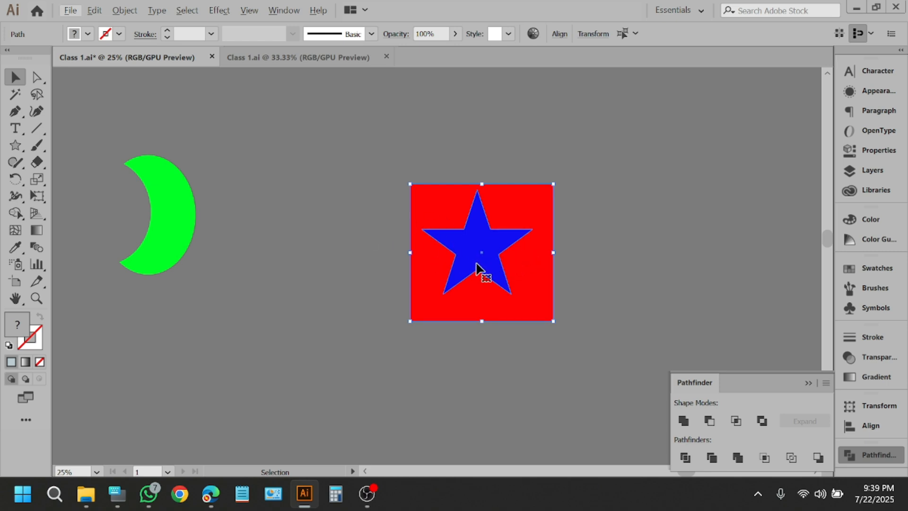
{"action": "left_click", "coordinate": [307, 141]}
{"action": "left_click_drag", "start_coordinate": [365, 214], "coordinate": [486, 337]}
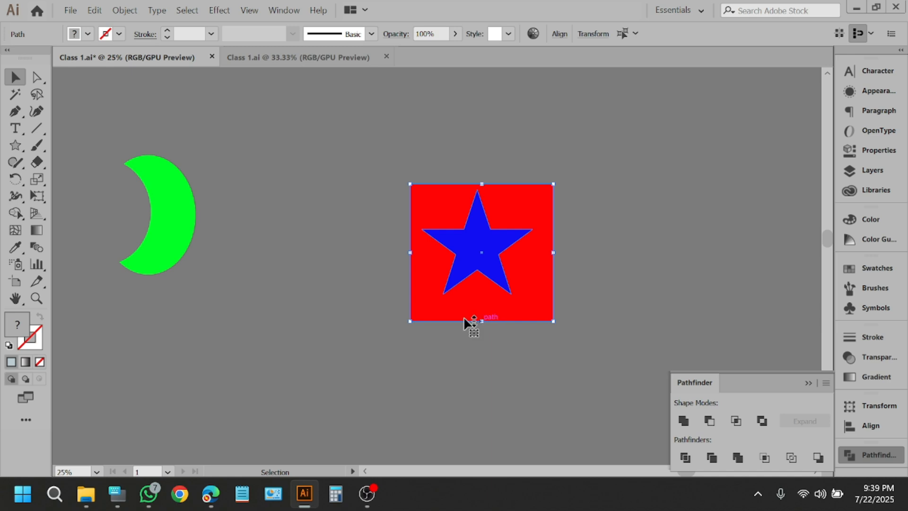
{"action": "scroll", "coordinate": [604, 208], "scroll_direction": "down", "scroll_amount": 6}
{"action": "scroll", "coordinate": [686, 229], "scroll_direction": "up", "scroll_amount": 2}
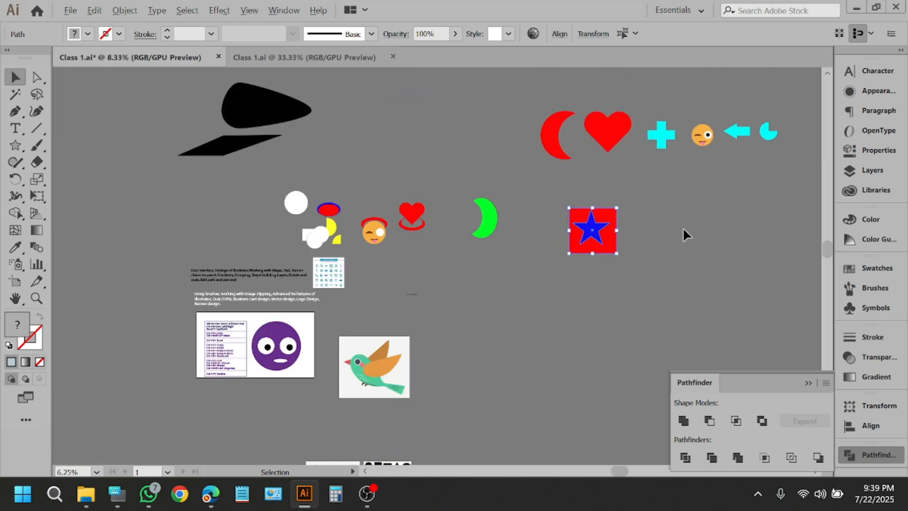
{"action": "scroll", "coordinate": [457, 270], "scroll_direction": "down", "scroll_amount": 1}
{"action": "scroll", "coordinate": [461, 283], "scroll_direction": "up", "scroll_amount": 1}
{"action": "scroll", "coordinate": [505, 272], "scroll_direction": "up", "scroll_amount": 5}
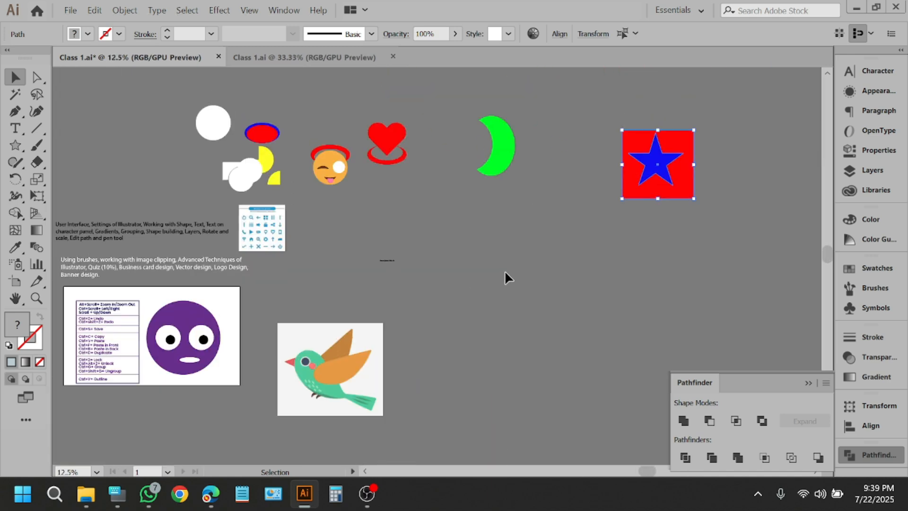
{"action": "scroll", "coordinate": [473, 265], "scroll_direction": "down", "scroll_amount": 1}
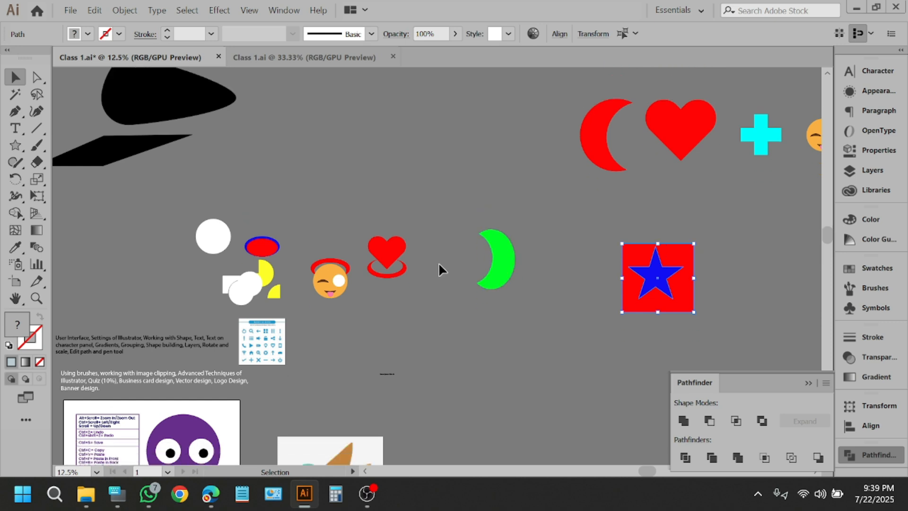
{"action": "key", "text": "a"}
{"action": "scroll", "coordinate": [435, 263], "scroll_direction": "right", "scroll_amount": 4}
{"action": "key", "text": "v"}
{"action": "scroll", "coordinate": [349, 272], "scroll_direction": "down", "scroll_amount": 1}
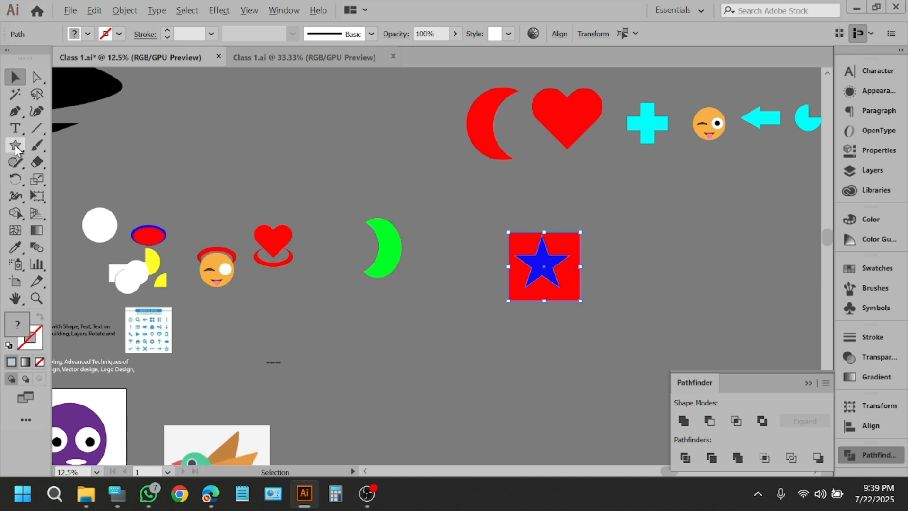
{"action": "key", "text": "alt"}
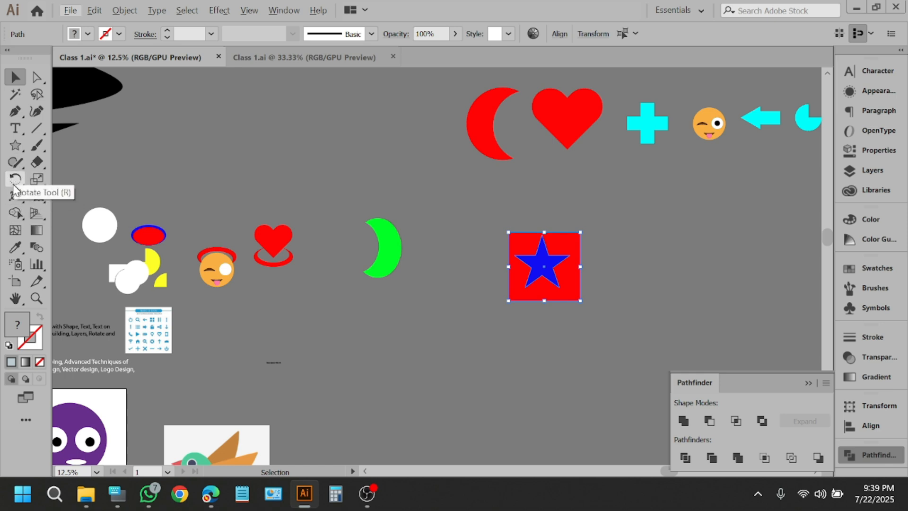
{"action": "left_click", "coordinate": [15, 186]}
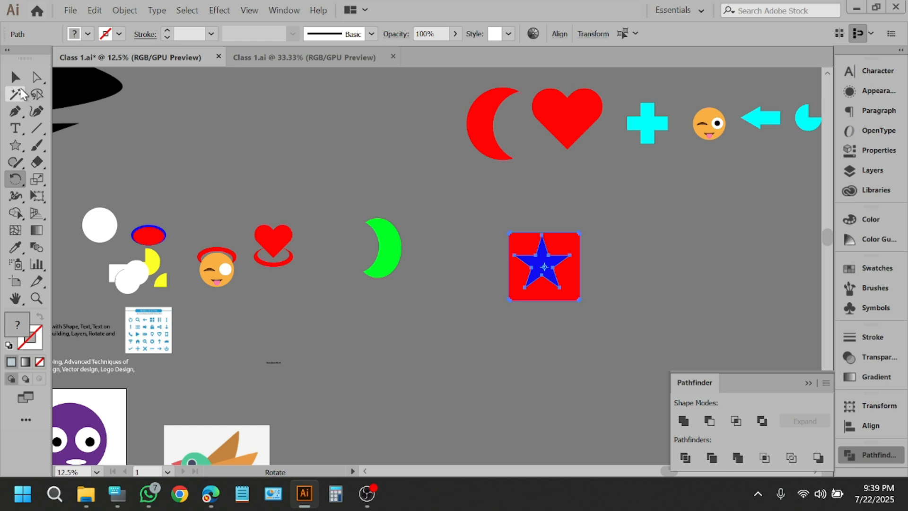
{"action": "left_click", "coordinate": [15, 76]}
Move only the blue star out of the red square into the empty area below it.
{"action": "left_click", "coordinate": [180, 129]}
{"action": "key", "text": "ctrl+minus"}
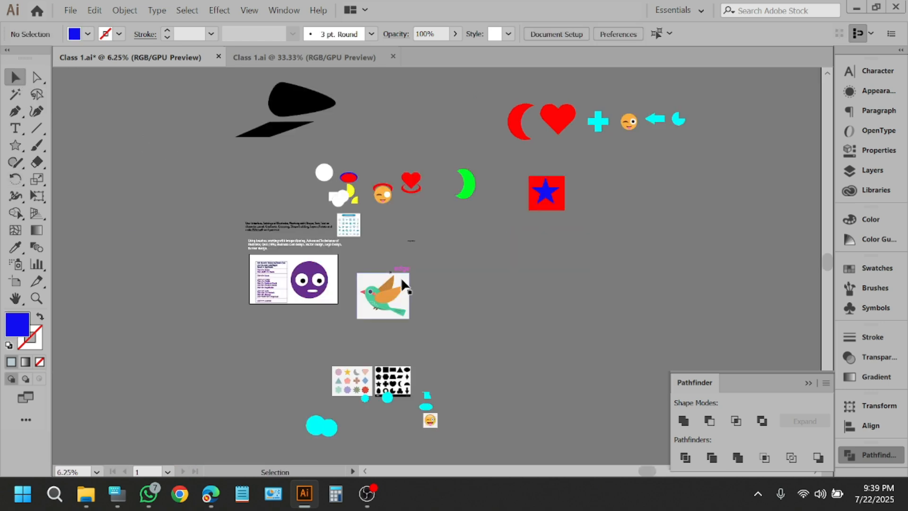
{"action": "scroll", "coordinate": [637, 201], "scroll_direction": "up", "scroll_amount": 3}
{"action": "scroll", "coordinate": [418, 176], "scroll_direction": "down", "scroll_amount": 1}
{"action": "scroll", "coordinate": [520, 167], "scroll_direction": "down", "scroll_amount": 2}
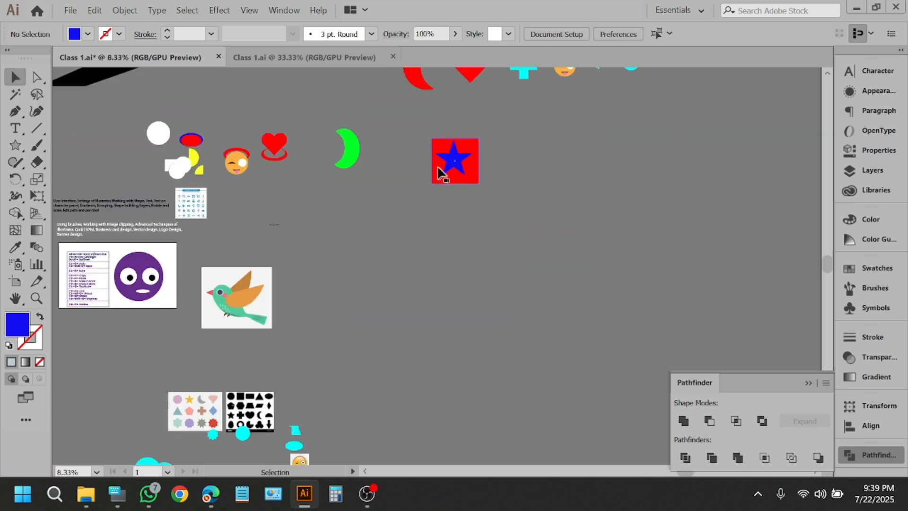
{"action": "left_click_drag", "start_coordinate": [454, 170], "coordinate": [456, 286]}
Rotate the blue star freehand around its centre using its bounding box.
{"action": "scroll", "coordinate": [464, 292], "scroll_direction": "up", "scroll_amount": 2}
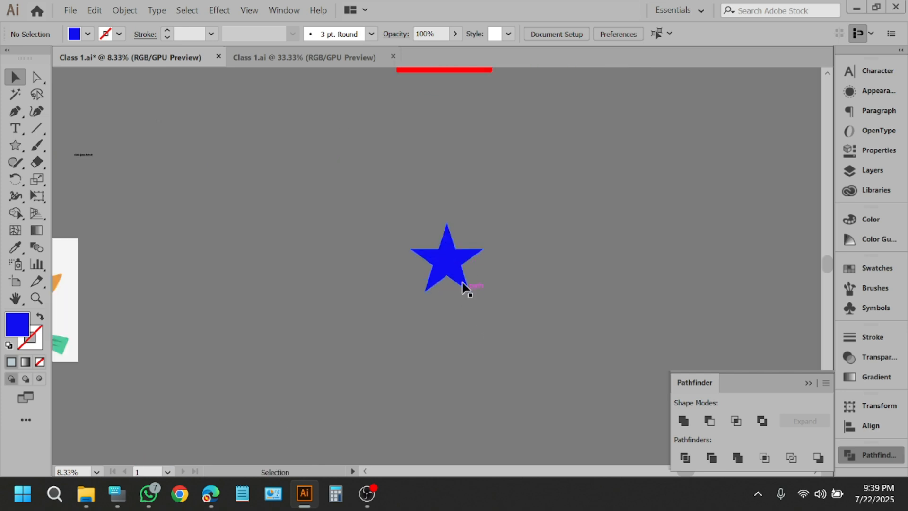
{"action": "scroll", "coordinate": [459, 279], "scroll_direction": "down", "scroll_amount": 1}
{"action": "scroll", "coordinate": [454, 239], "scroll_direction": "up", "scroll_amount": 1}
{"action": "left_click", "coordinate": [451, 236]}
{"action": "left_click_drag", "start_coordinate": [504, 167], "coordinate": [358, 165]}
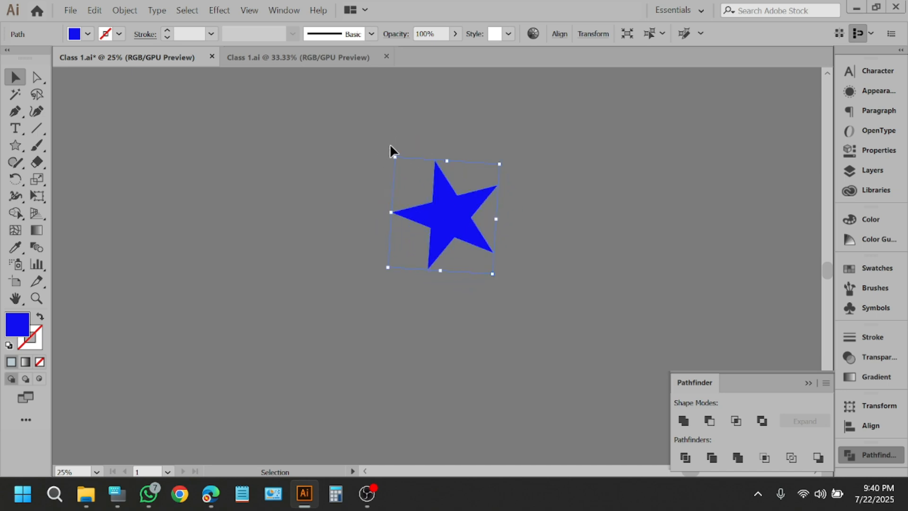
{"action": "left_click_drag", "start_coordinate": [393, 152], "coordinate": [369, 164]}
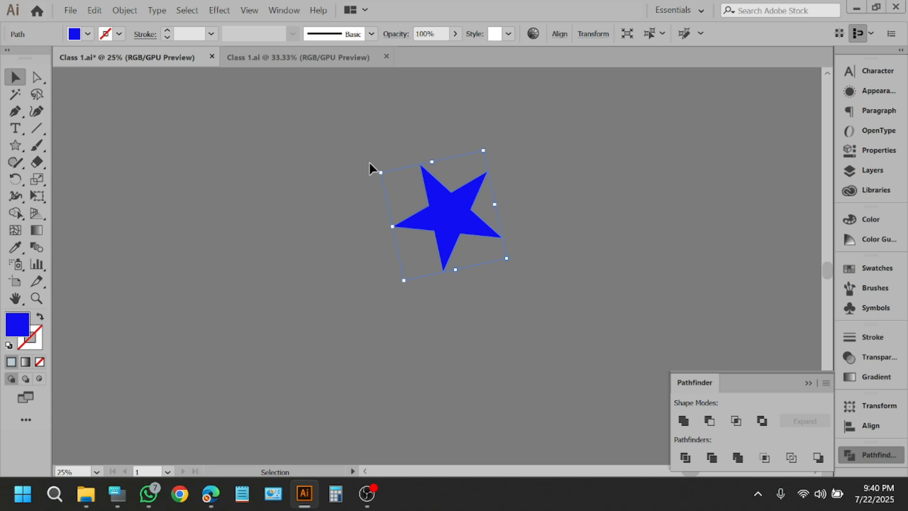
Draw a tall, narrow blue rectangle to the left of the star and move the star farther right.
{"action": "left_click", "coordinate": [15, 145]}
{"action": "left_click", "coordinate": [71, 146]}
{"action": "mouse_move", "coordinate": [265, 147]}
{"action": "left_mouse_down"}
{"action": "mouse_move", "coordinate": [288, 279]}
{"action": "mouse_move", "coordinate": [282, 362]}
{"action": "left_mouse_up"}
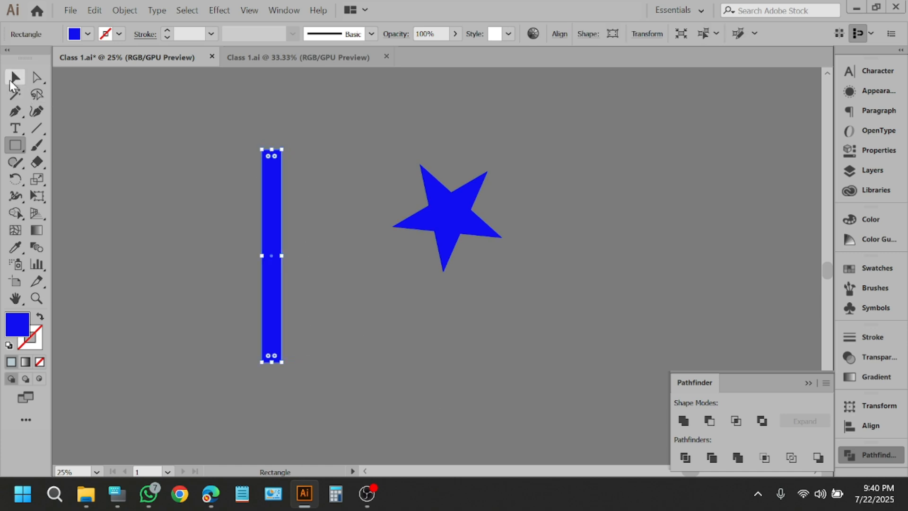
{"action": "left_click", "coordinate": [14, 78]}
{"action": "left_click", "coordinate": [197, 185]}
{"action": "left_click_drag", "start_coordinate": [277, 210], "coordinate": [318, 217]}
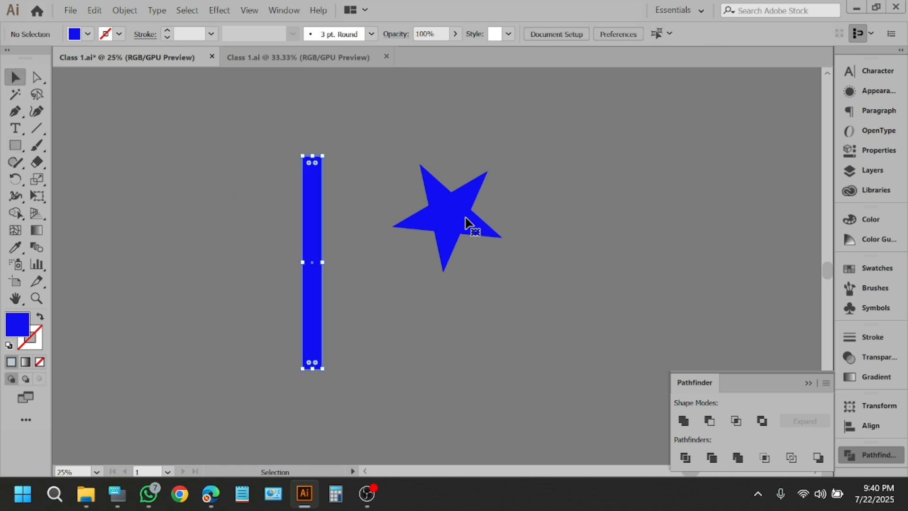
{"action": "left_click_drag", "start_coordinate": [464, 222], "coordinate": [617, 256]}
{"action": "left_click", "coordinate": [507, 254]}
Try rotating the tall blue rectangle freehand by its corner and undo the rotation.
{"action": "left_click", "coordinate": [313, 203]}
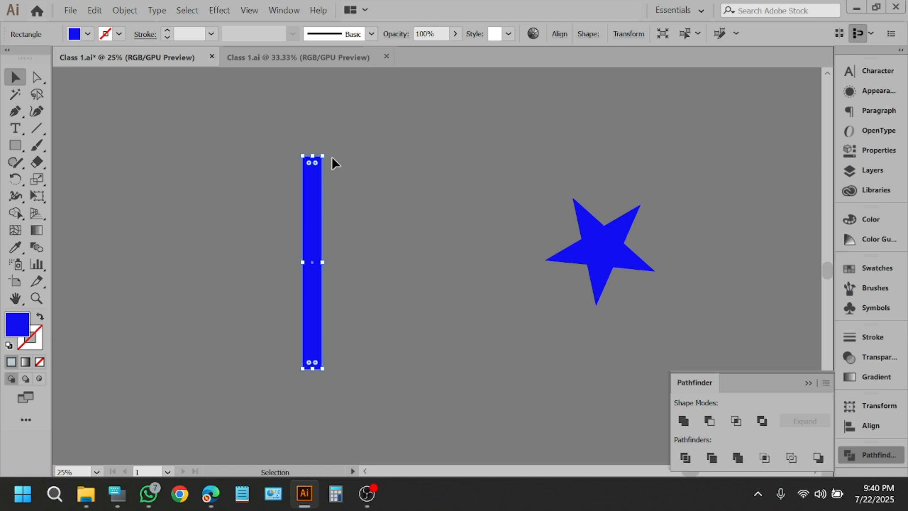
{"action": "left_click_drag", "start_coordinate": [324, 146], "coordinate": [371, 173]}
{"action": "key", "text": "ctrl+z"}
Rotate the tall blue rectangle by -30° about its centre with the Rotate tool's options, with the preview on.
{"action": "left_click", "coordinate": [15, 179]}
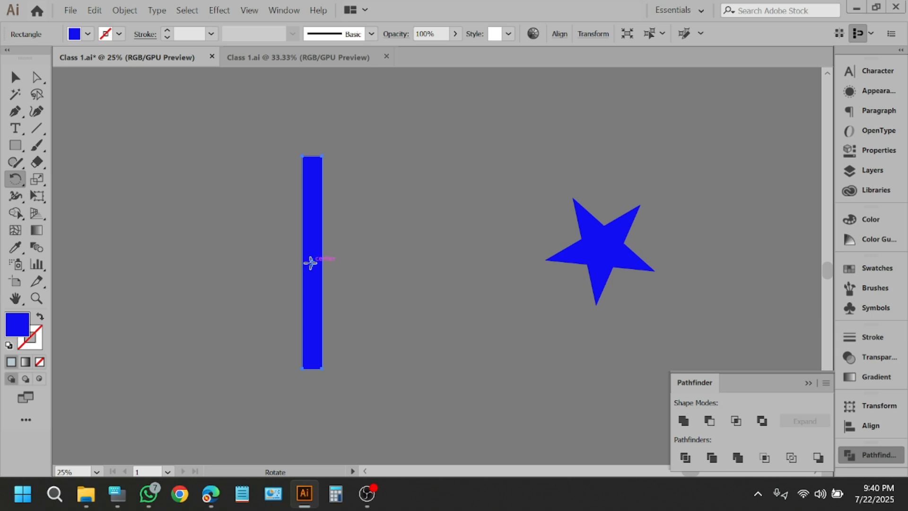
{"action": "left_click", "coordinate": [311, 263], "text": "alt"}
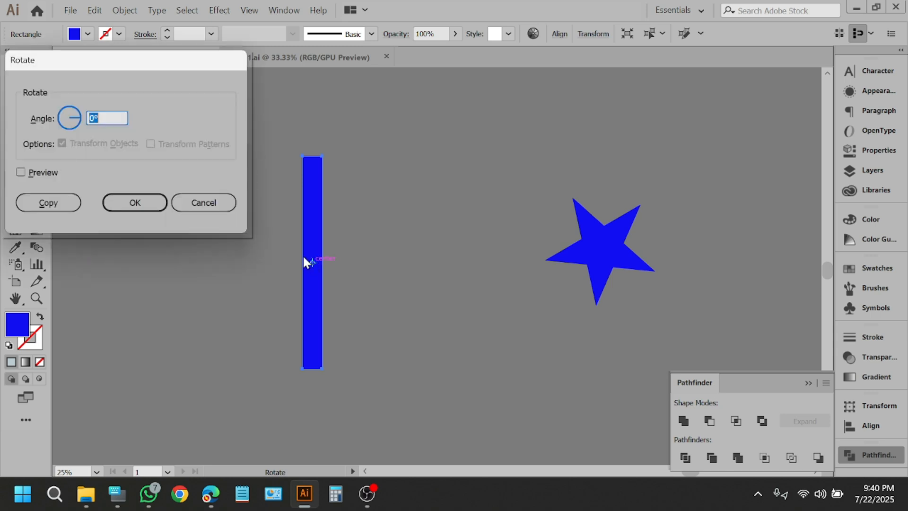
{"action": "left_click_drag", "start_coordinate": [95, 71], "coordinate": [596, 84]}
{"action": "left_click", "coordinate": [528, 189]}
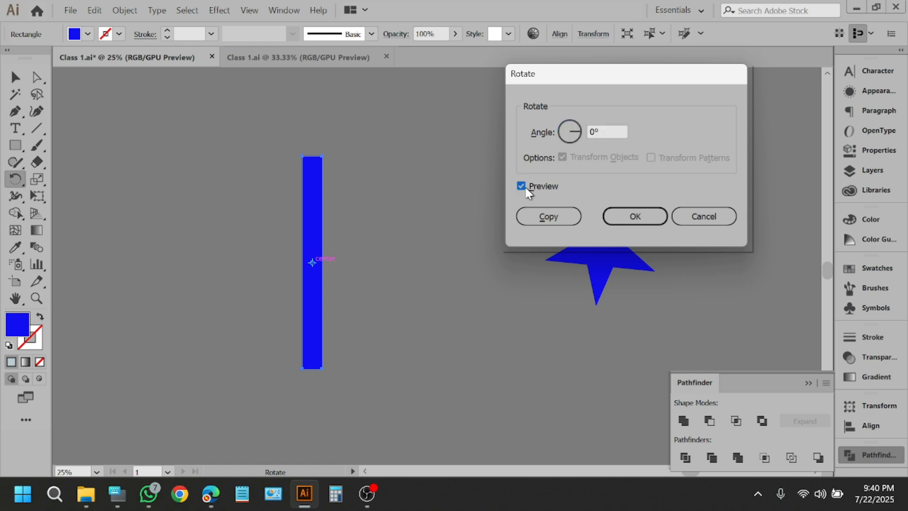
{"action": "double_click", "coordinate": [597, 132]}
{"action": "type", "text": "5"}
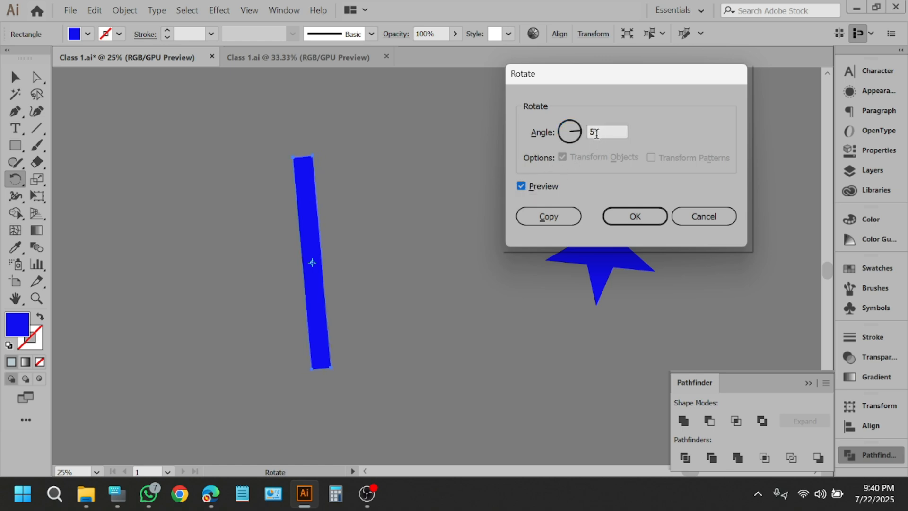
{"action": "key", "text": "BackSpace"}
{"action": "type", "text": "-5"}
{"action": "scroll", "coordinate": [599, 132], "scroll_direction": "down", "scroll_amount": 18}
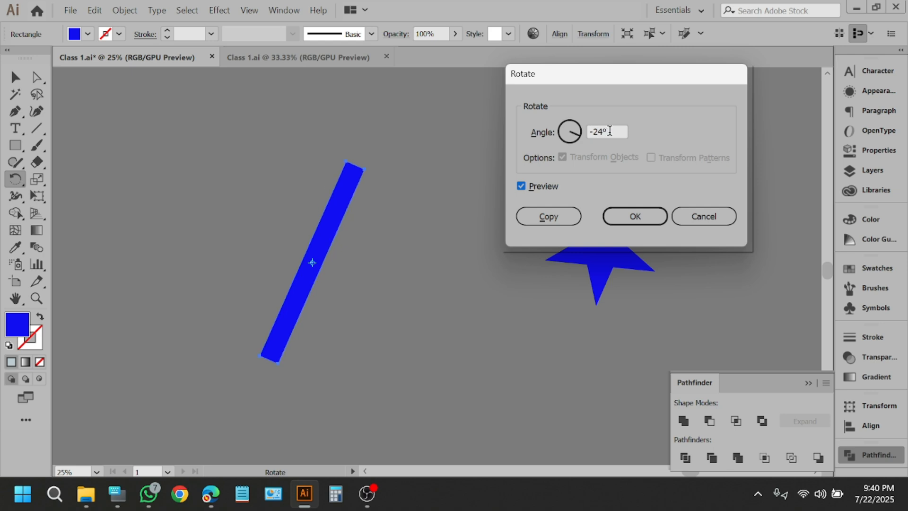
{"action": "scroll", "coordinate": [612, 130], "scroll_direction": "up", "scroll_amount": 2}
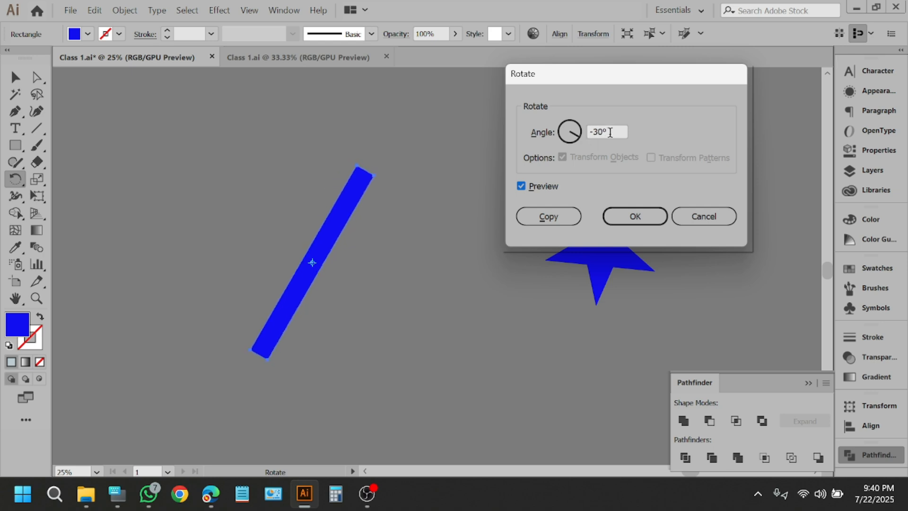
{"action": "left_click", "coordinate": [646, 220]}
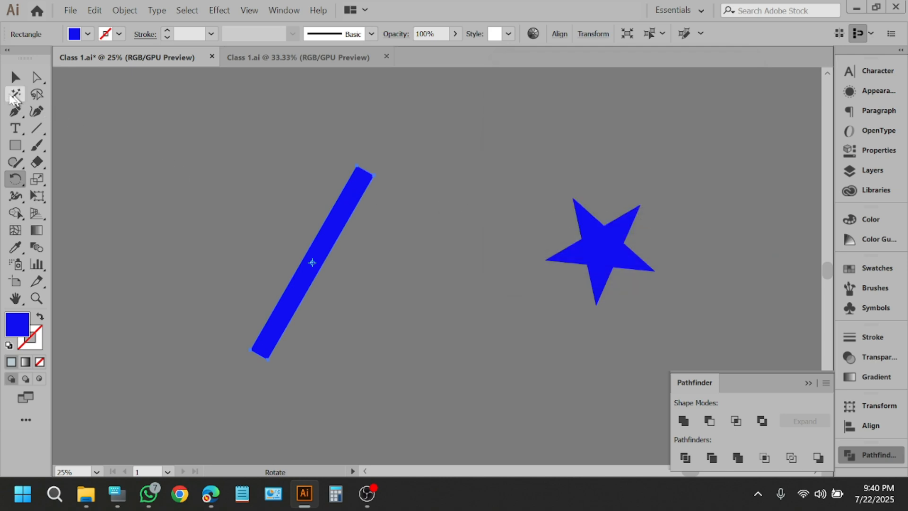
{"action": "left_click", "coordinate": [15, 77]}
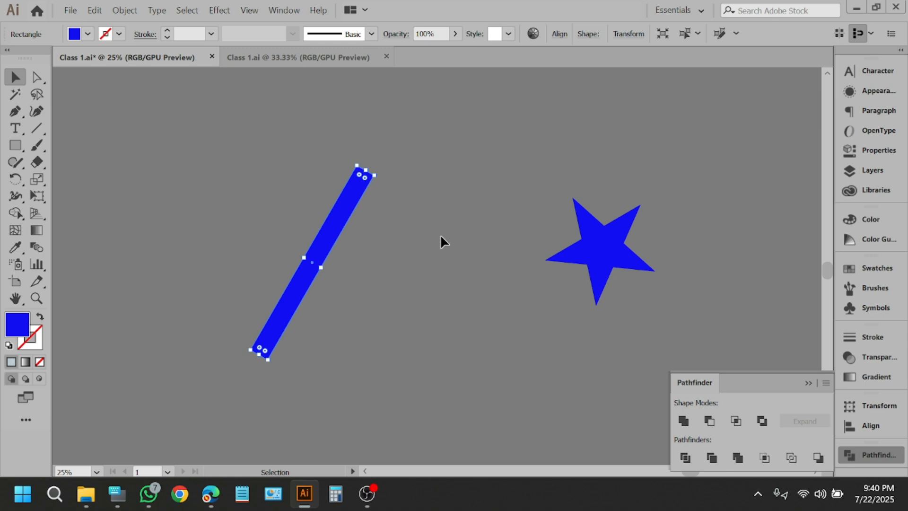
Move the tilted blue rectangle slightly up and to the left, farther from the star.
{"action": "left_click_drag", "start_coordinate": [358, 191], "coordinate": [335, 187]}
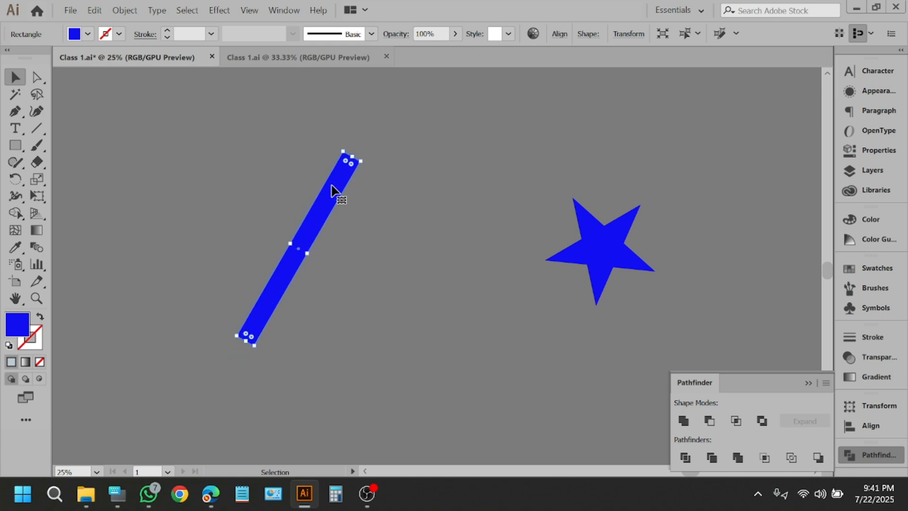
{"action": "scroll", "coordinate": [310, 174], "scroll_direction": "down", "scroll_amount": 3}
{"action": "scroll", "coordinate": [505, 201], "scroll_direction": "up", "scroll_amount": 2}
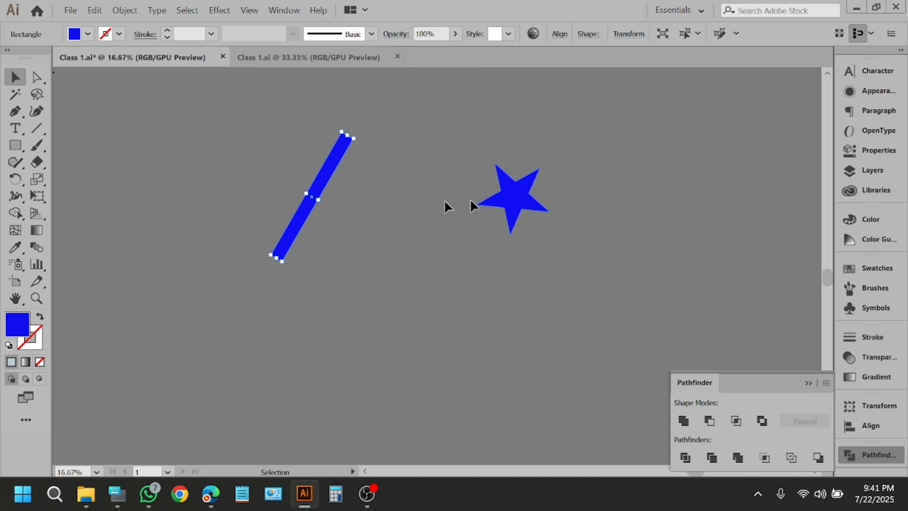
Move the tilted blue rectangle to the far side of the star and place the red heart in the empty area beside the star.
{"action": "left_click_drag", "start_coordinate": [335, 160], "coordinate": [599, 187]}
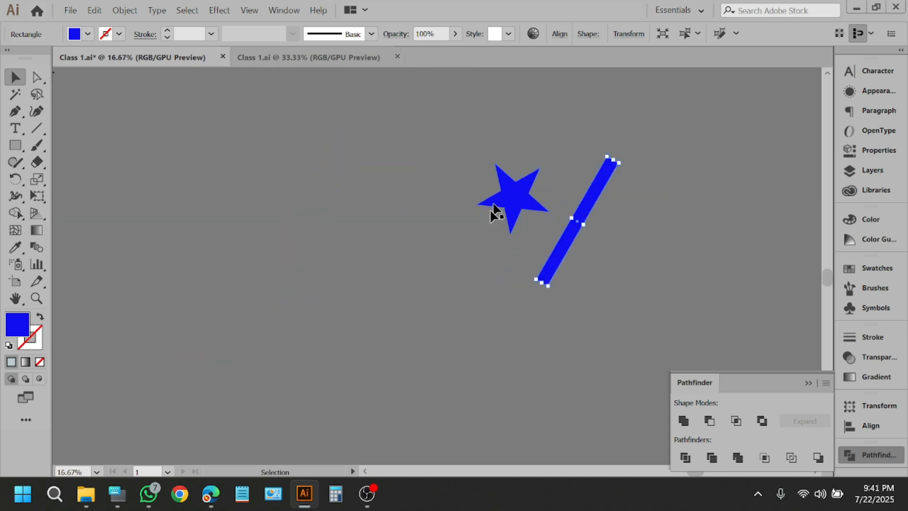
{"action": "scroll", "coordinate": [502, 223], "scroll_direction": "down", "scroll_amount": 3}
{"action": "scroll", "coordinate": [666, 203], "scroll_direction": "up", "scroll_amount": 1}
{"action": "scroll", "coordinate": [538, 215], "scroll_direction": "up", "scroll_amount": 1}
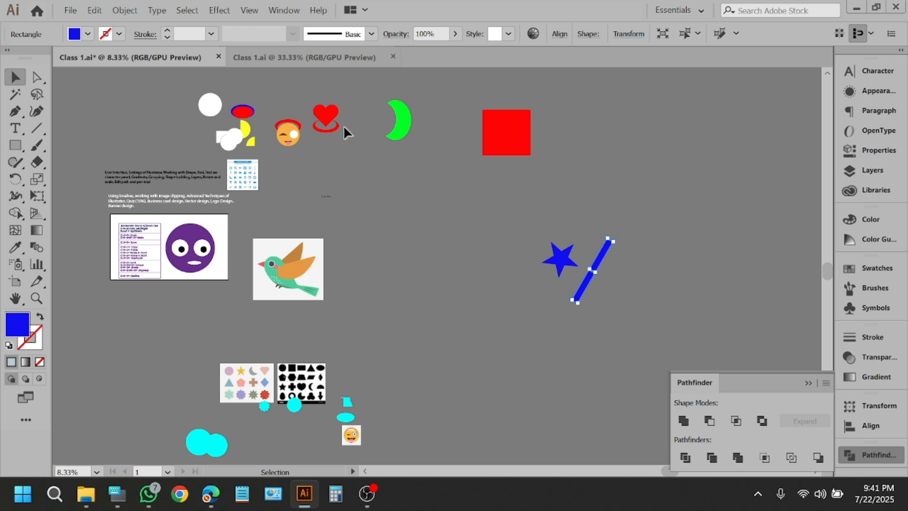
{"action": "left_click_drag", "start_coordinate": [333, 120], "coordinate": [442, 215]}
{"action": "scroll", "coordinate": [473, 248], "scroll_direction": "up", "scroll_amount": 3}
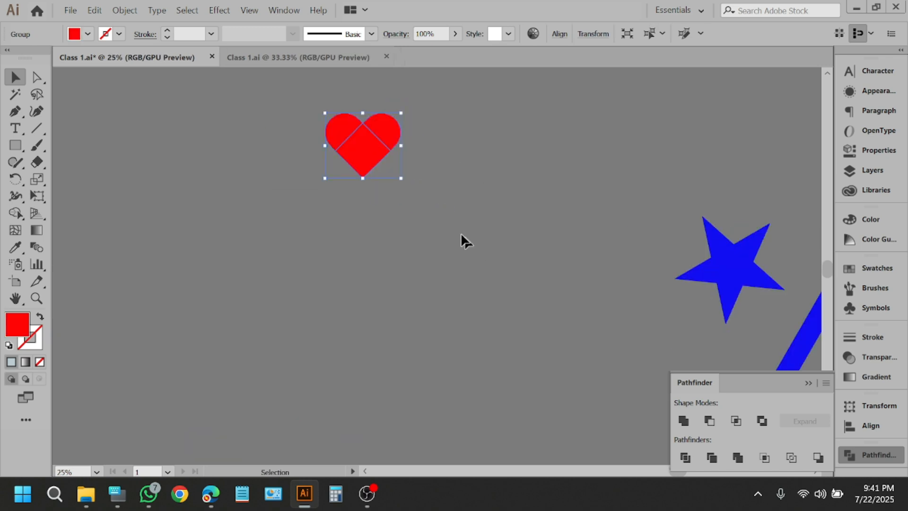
{"action": "scroll", "coordinate": [461, 232], "scroll_direction": "up", "scroll_amount": 1}
{"action": "left_click_drag", "start_coordinate": [373, 170], "coordinate": [431, 173]}
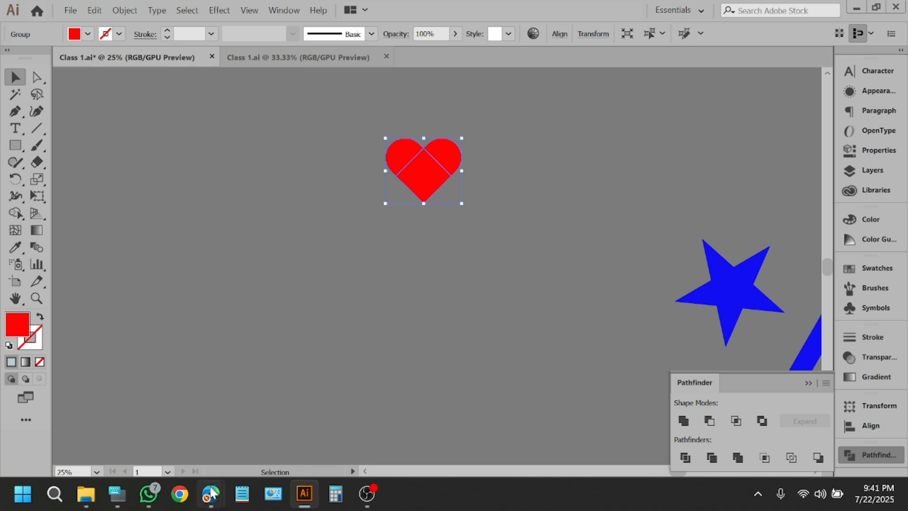
Switch to the Google Meet call to check the participants, check the recording in OBS, and return to Illustrator.
{"action": "mouse_move", "coordinate": [211, 494]}
{"action": "left_click", "coordinate": [177, 433]}
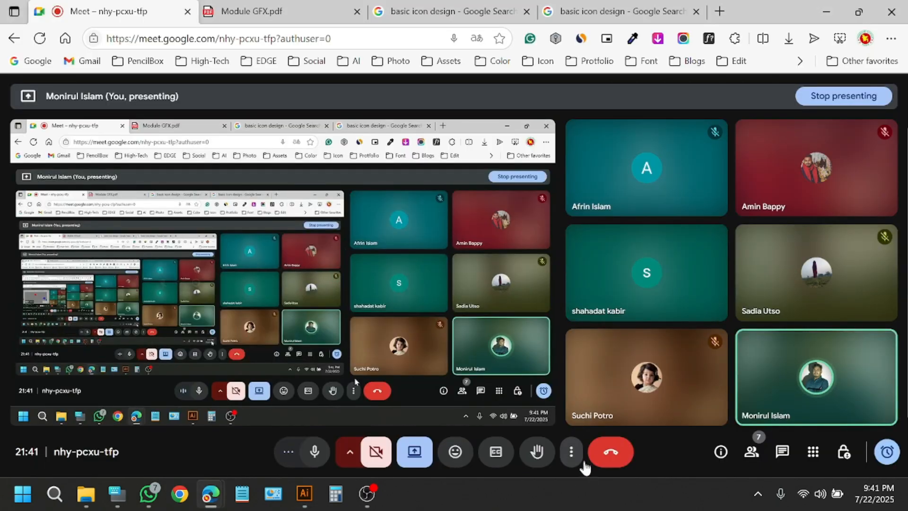
{"action": "left_click", "coordinate": [592, 488]}
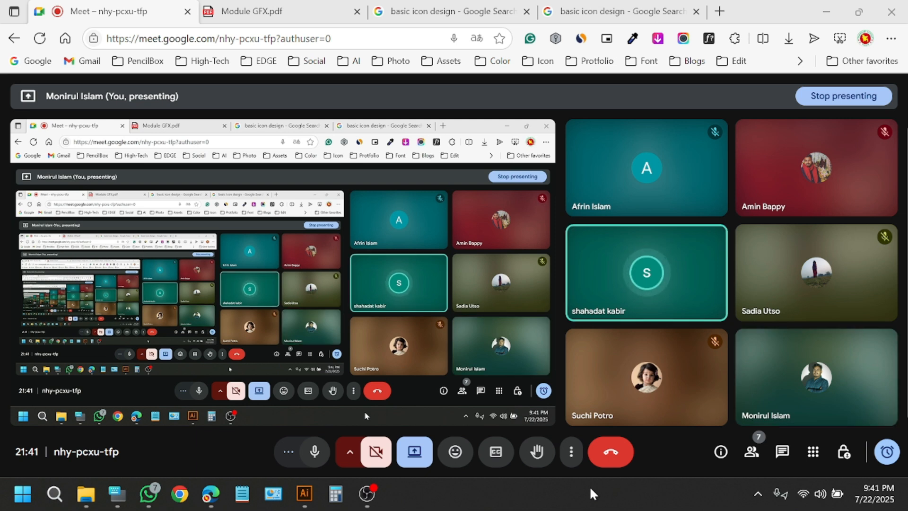
{"action": "left_click", "coordinate": [366, 493]}
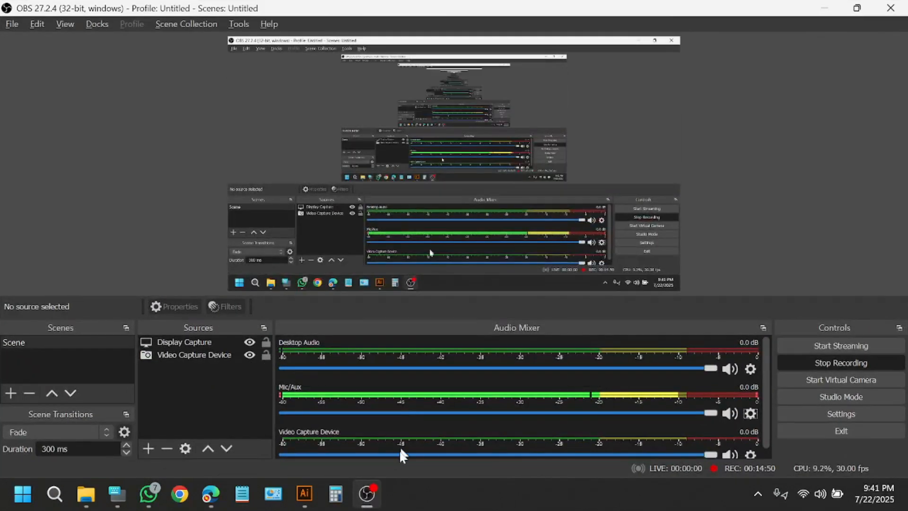
{"action": "left_click", "coordinate": [303, 493]}
Shift the red heart slightly left and place the tilted blue rectangle below it.
{"action": "left_click", "coordinate": [448, 250]}
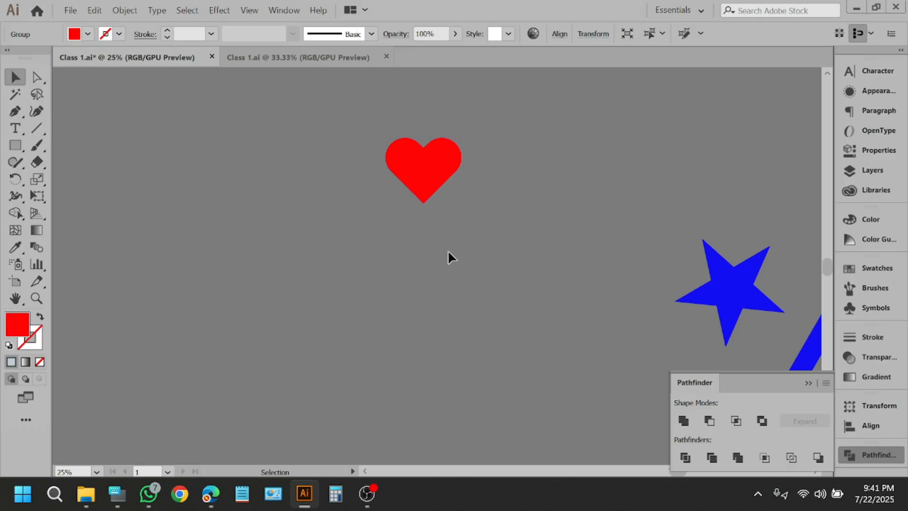
{"action": "left_click_drag", "start_coordinate": [434, 156], "coordinate": [391, 154]}
{"action": "left_click", "coordinate": [494, 251]}
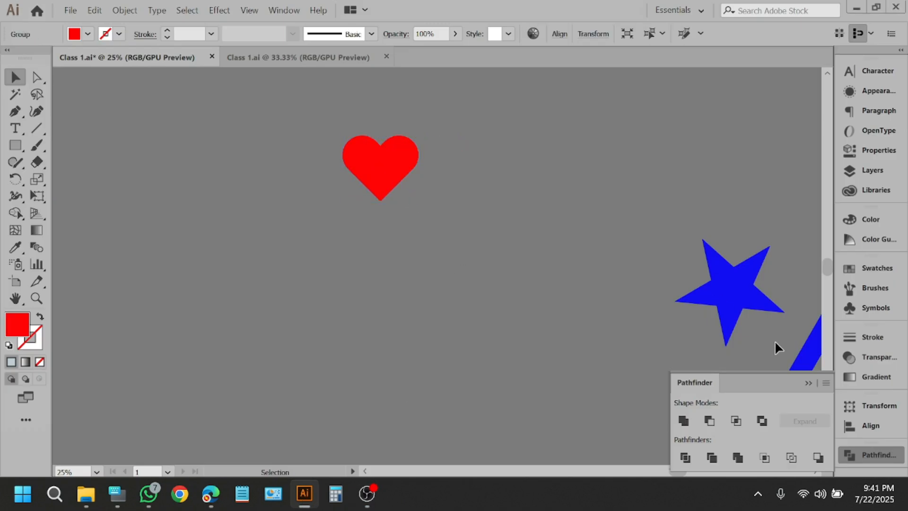
{"action": "left_click_drag", "start_coordinate": [807, 357], "coordinate": [336, 366]}
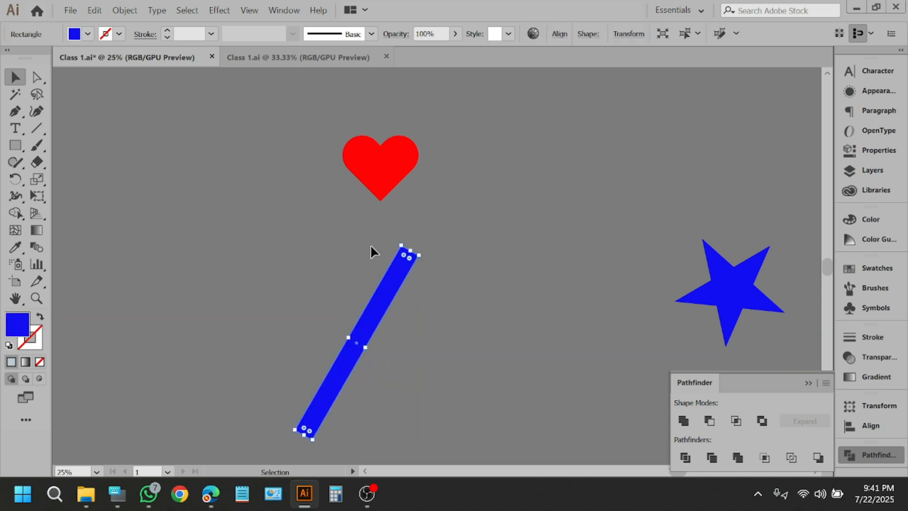
Rotate the tilted blue rectangle by -30° about its centre with the Rotate tool's options, toggling the preview to compare the result.
{"action": "left_click", "coordinate": [15, 179]}
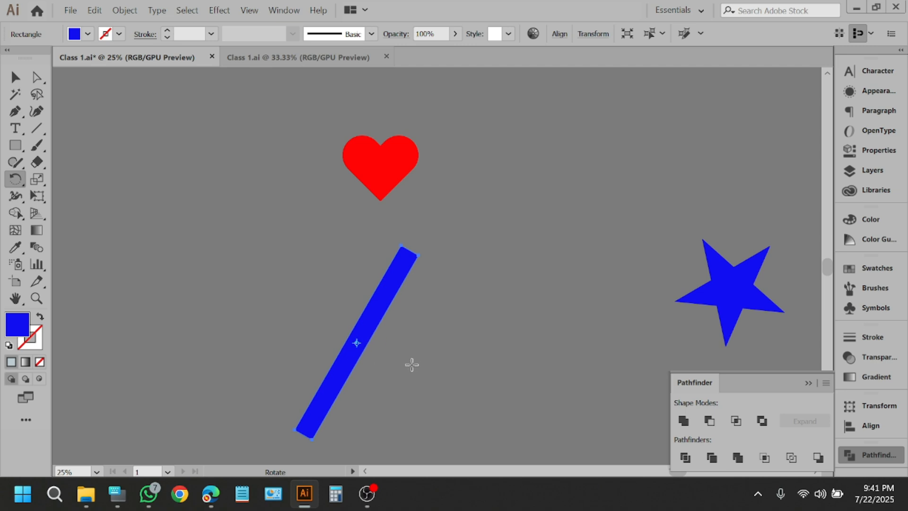
{"action": "left_click", "coordinate": [357, 342], "text": "alt"}
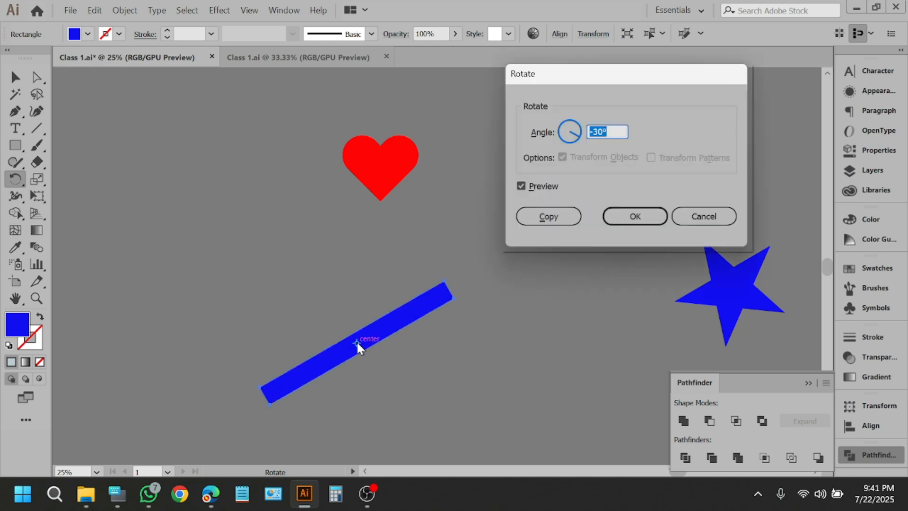
{"action": "left_click_drag", "start_coordinate": [581, 75], "coordinate": [596, 95]}
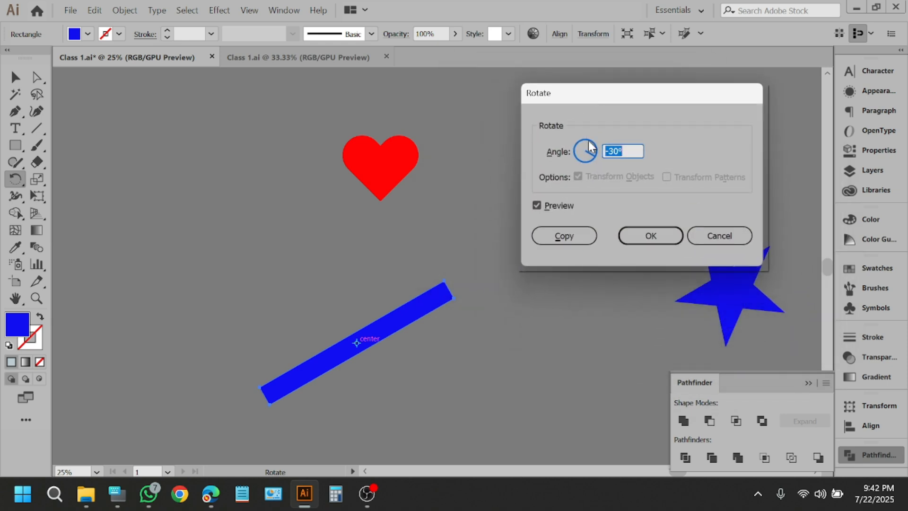
{"action": "left_click", "coordinate": [556, 210]}
{"action": "left_click", "coordinate": [556, 210]}
{"action": "left_click", "coordinate": [555, 209]}
{"action": "left_click", "coordinate": [555, 209]}
{"action": "left_click", "coordinate": [554, 208]}
{"action": "left_click", "coordinate": [555, 208]}
{"action": "left_click", "coordinate": [554, 208]}
{"action": "left_click", "coordinate": [554, 208]}
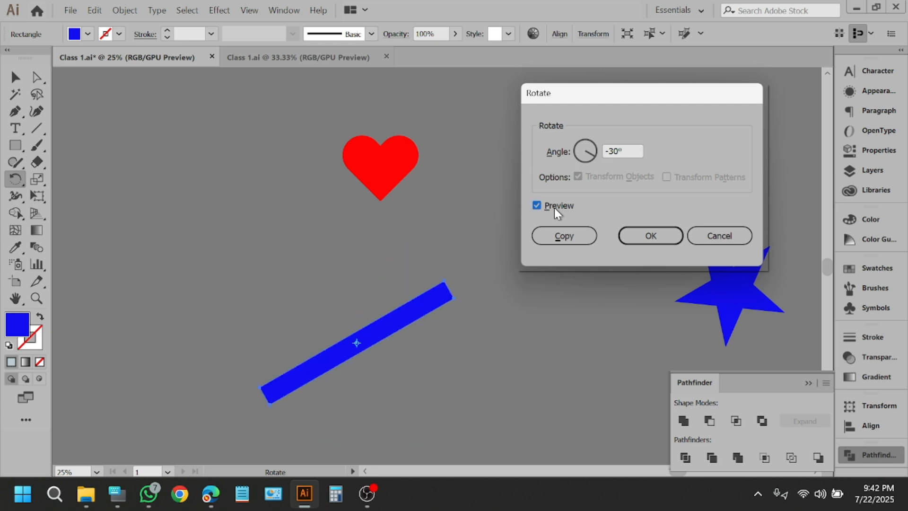
{"action": "left_click", "coordinate": [662, 239]}
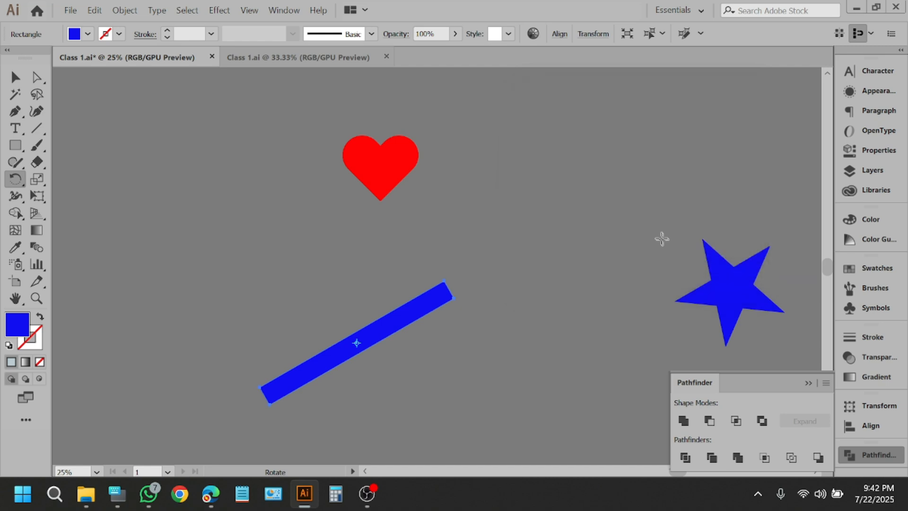
Move the rotated blue rectangle above the star and deselect it.
{"action": "left_click", "coordinate": [15, 77]}
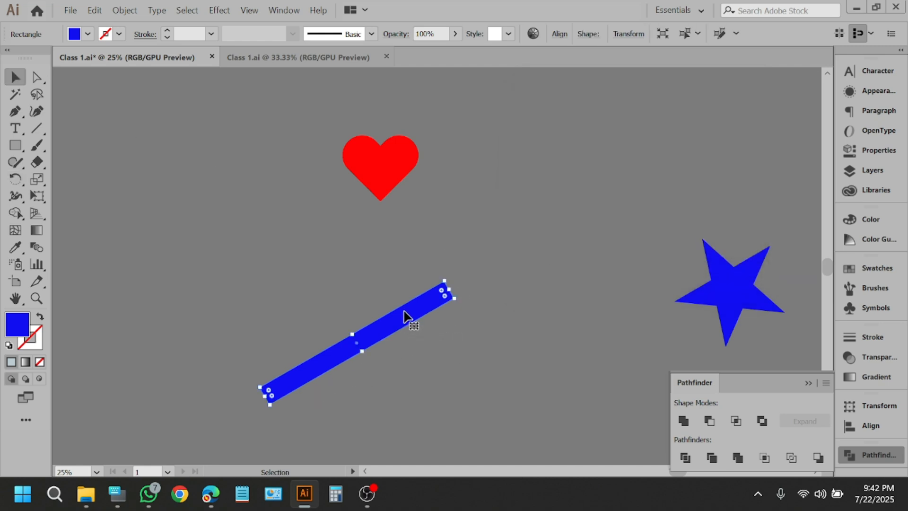
{"action": "left_click_drag", "start_coordinate": [413, 307], "coordinate": [684, 128]}
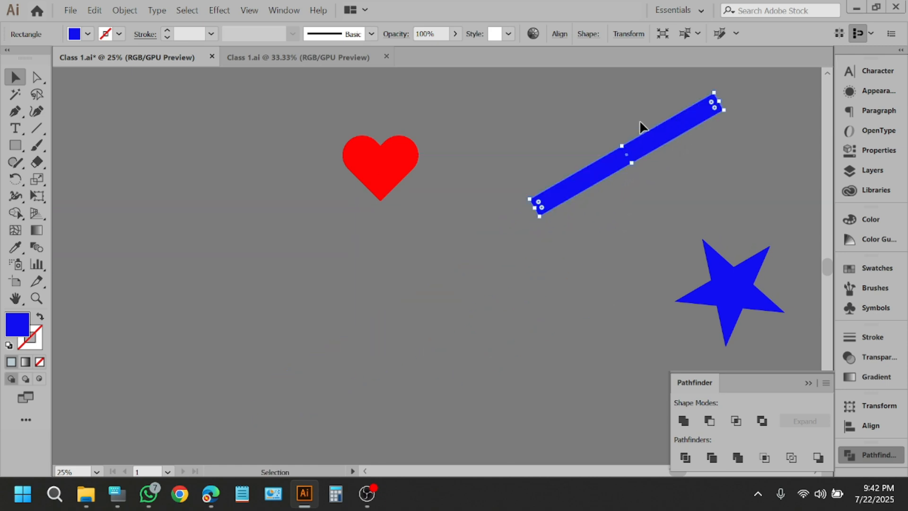
{"action": "left_click_drag", "start_coordinate": [642, 159], "coordinate": [698, 169]}
{"action": "left_click", "coordinate": [558, 192]}
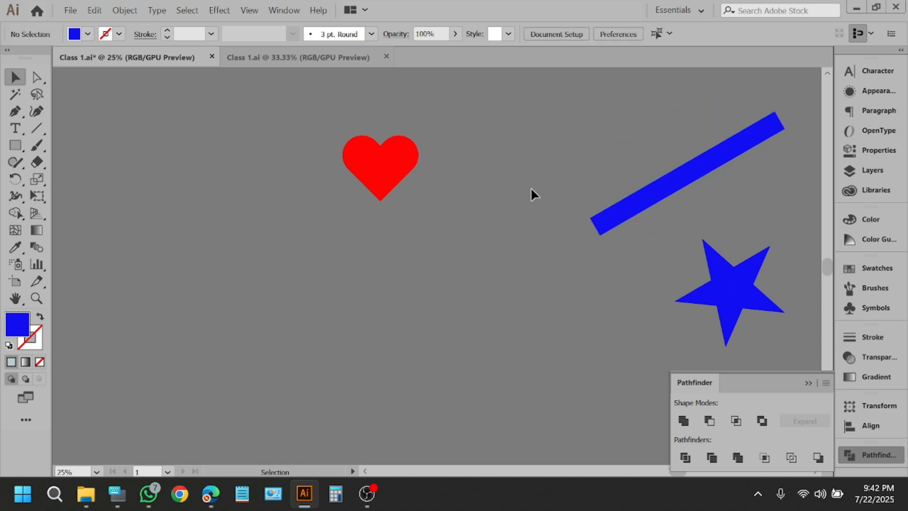
{"action": "left_click", "coordinate": [388, 174]}
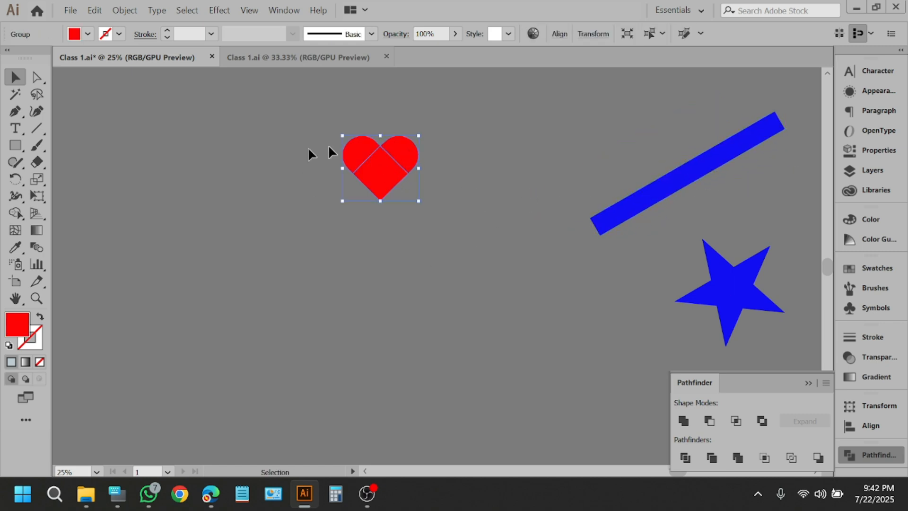
{"action": "left_click", "coordinate": [382, 234]}
{"action": "left_click", "coordinate": [405, 160]}
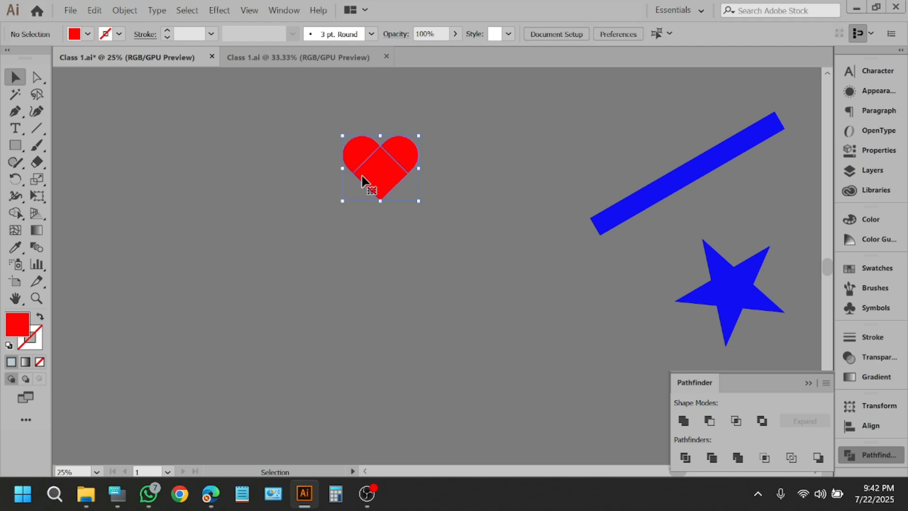
{"action": "left_click", "coordinate": [13, 152]}
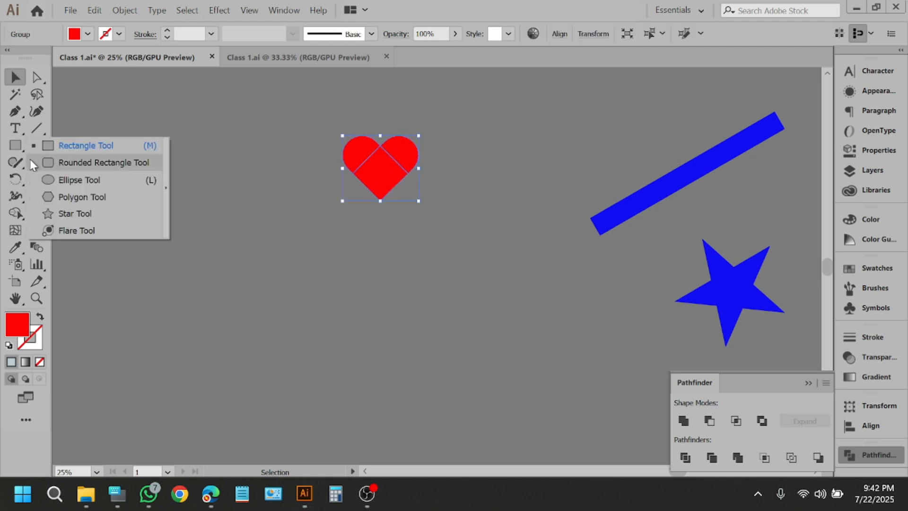
{"action": "left_click", "coordinate": [380, 227]}
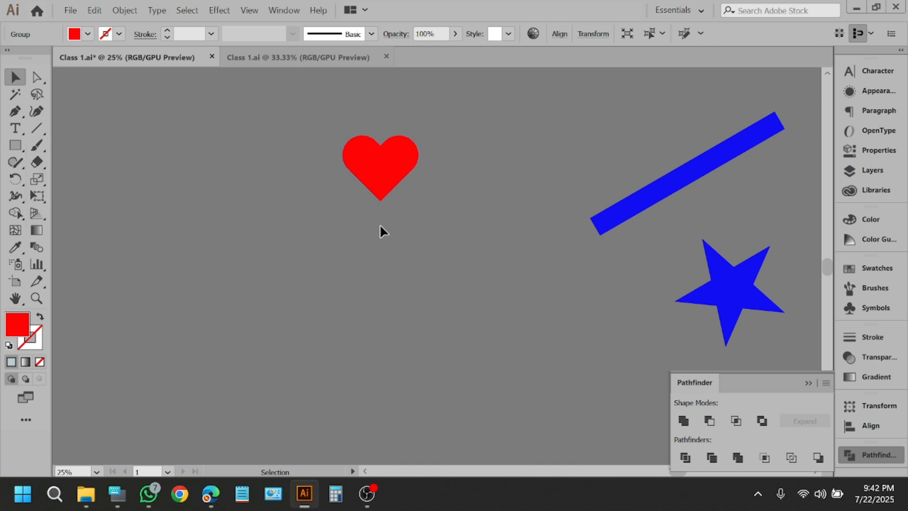
Try a -30° rotation of the red heart about its bottom tip, turn the preview off, and cancel the rotation.
{"action": "left_click", "coordinate": [382, 175]}
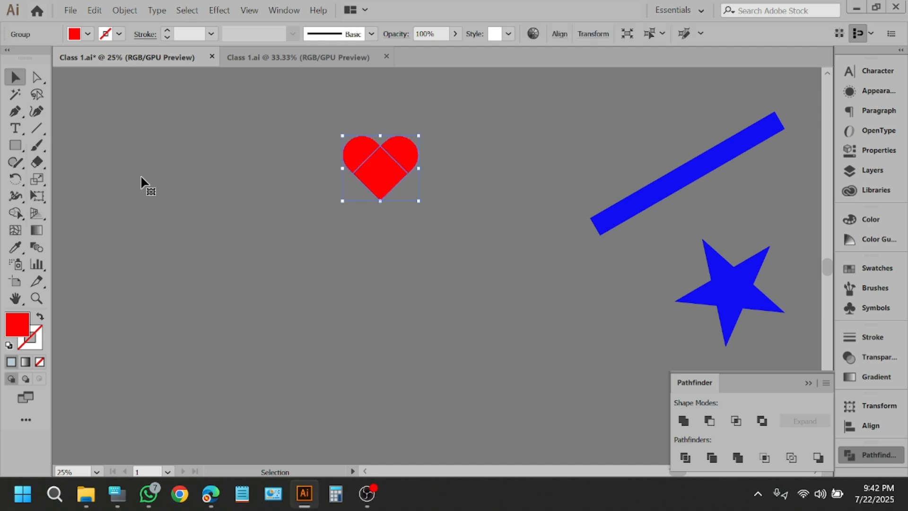
{"action": "left_click", "coordinate": [15, 179]}
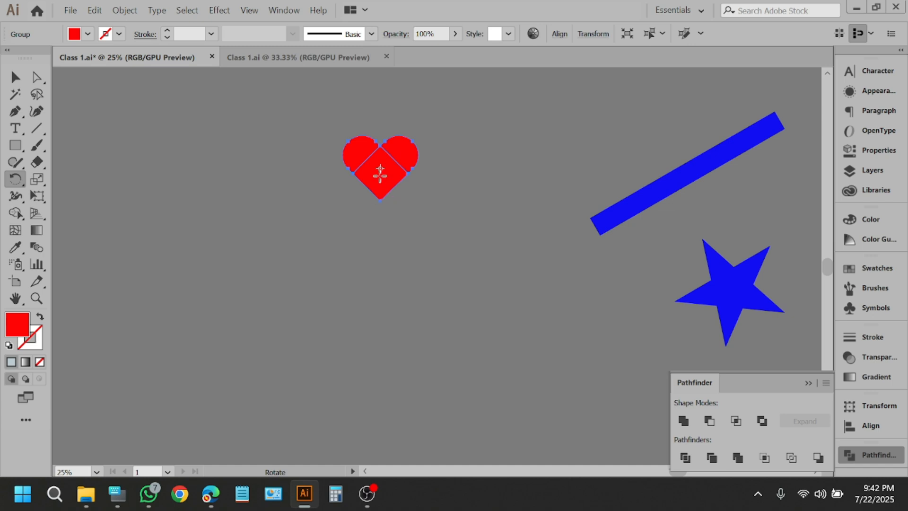
{"action": "left_click", "coordinate": [381, 201], "text": "alt"}
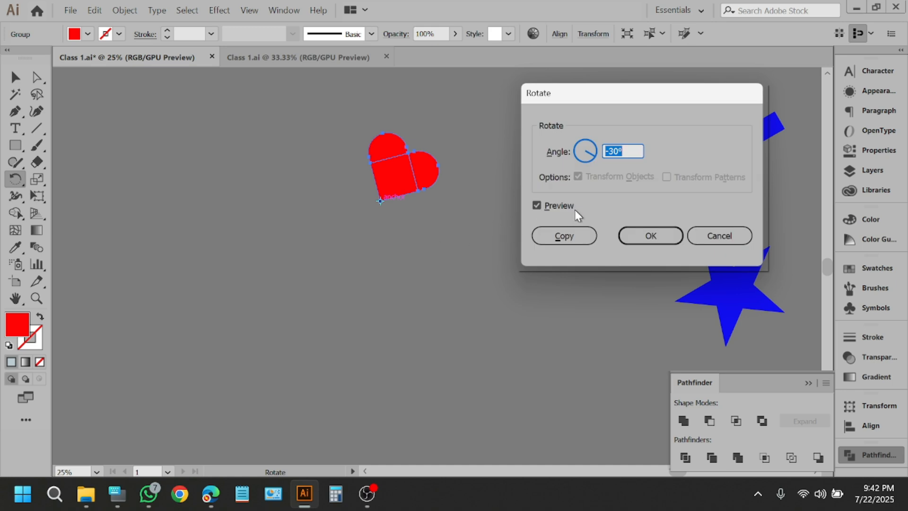
{"action": "left_click", "coordinate": [537, 205]}
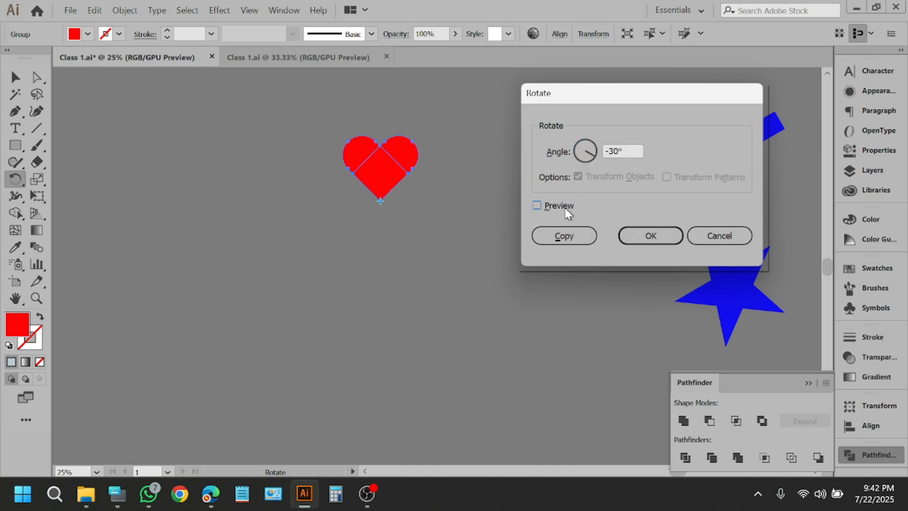
{"action": "double_click", "coordinate": [629, 151]}
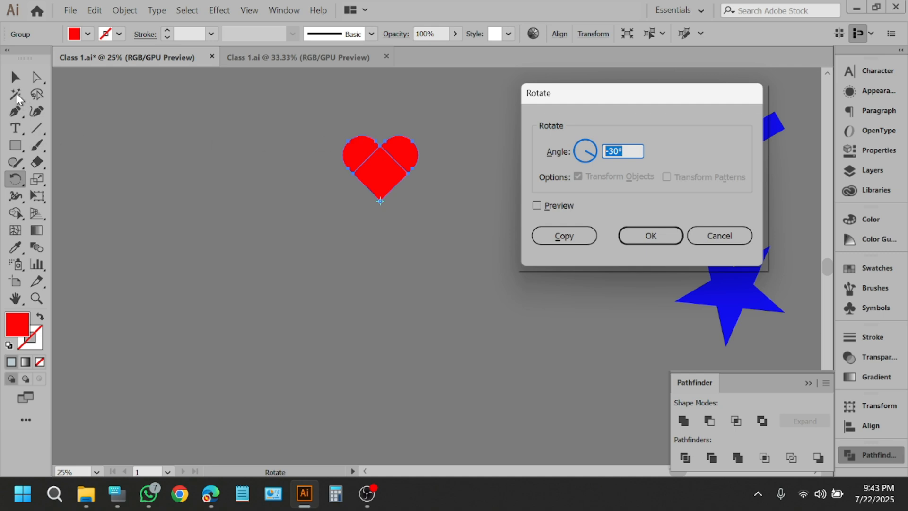
{"action": "left_click", "coordinate": [741, 238]}
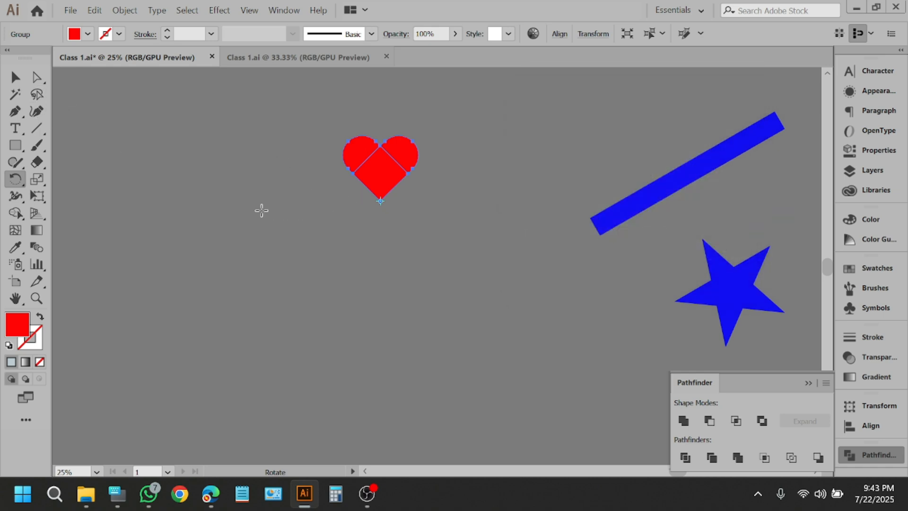
Draw a large circle to the left of the heart and give it a 17 pt red stroke with no fill.
{"action": "left_click", "coordinate": [16, 145]}
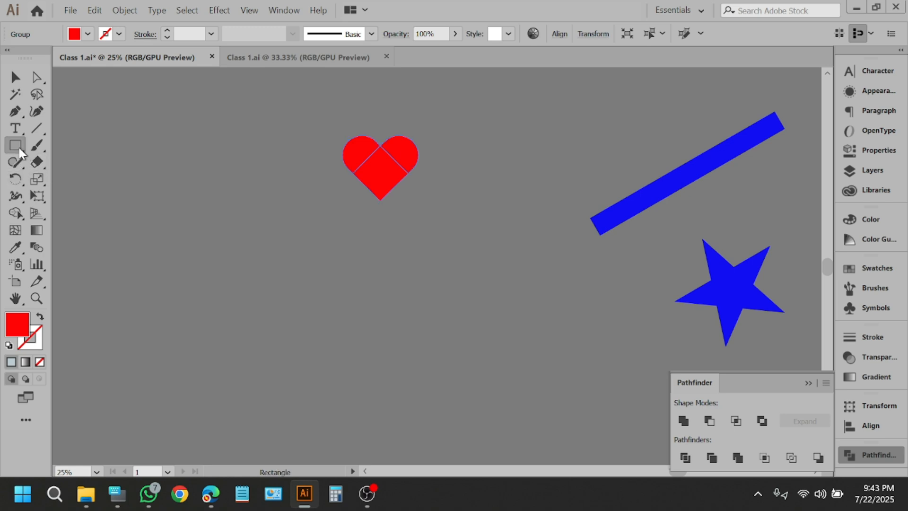
{"action": "left_click", "coordinate": [16, 145]}
{"action": "left_click", "coordinate": [78, 179]}
{"action": "left_click_drag", "start_coordinate": [162, 242], "coordinate": [213, 319]}
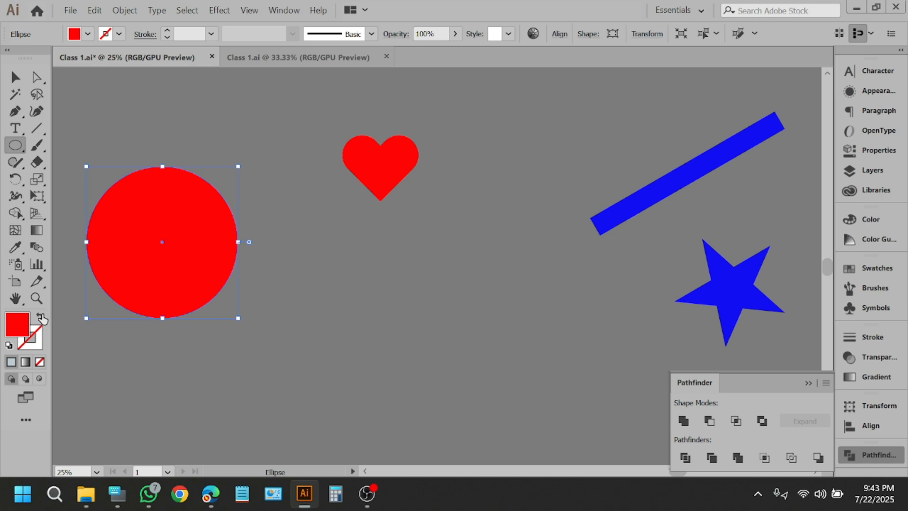
{"action": "left_click", "coordinate": [41, 317]}
{"action": "left_click", "coordinate": [168, 30]}
{"action": "key", "text": "v"}
{"action": "left_click", "coordinate": [75, 100]}
Draw a short vertical red line across the top edge of the circle with the Pen tool, and deselect it.
{"action": "key", "text": "p"}
{"action": "left_click", "coordinate": [162, 155]}
{"action": "left_click", "coordinate": [162, 184]}
{"action": "left_click", "coordinate": [19, 80]}
{"action": "left_click", "coordinate": [143, 101]}
{"action": "scroll", "coordinate": [182, 182], "scroll_direction": "left", "scroll_amount": 4}
{"action": "scroll", "coordinate": [380, 174], "scroll_direction": "up", "scroll_amount": 2}
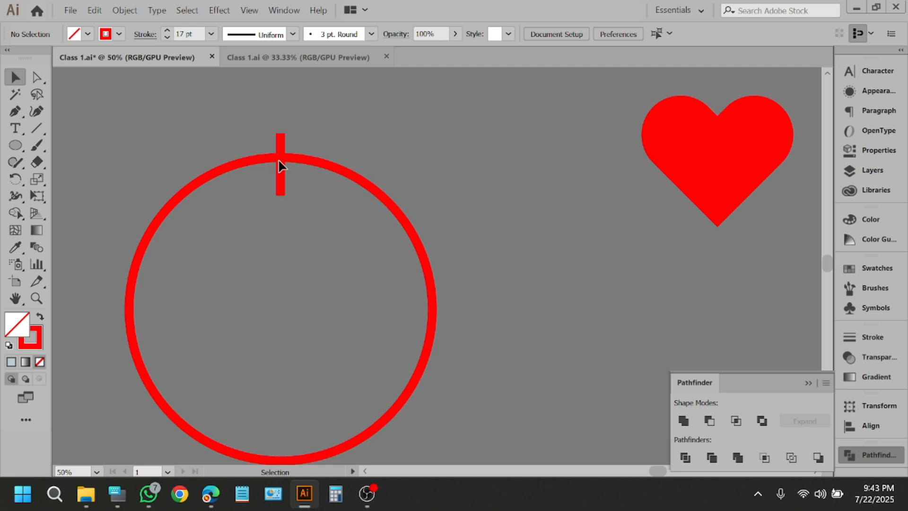
{"action": "scroll", "coordinate": [239, 135], "scroll_direction": "down", "scroll_amount": 3}
{"action": "scroll", "coordinate": [455, 132], "scroll_direction": "up", "scroll_amount": 1}
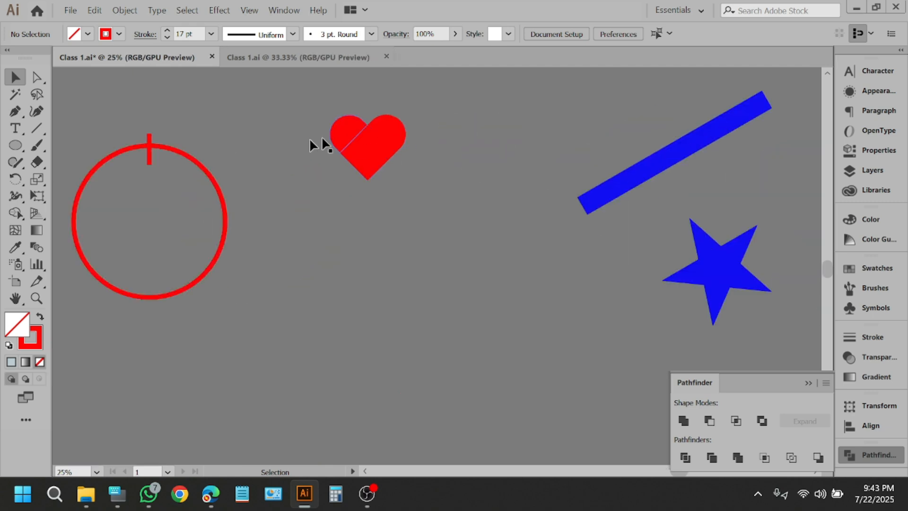
Move the circle together with its short line up and to the left, and select the red heart.
{"action": "left_click", "coordinate": [153, 163]}
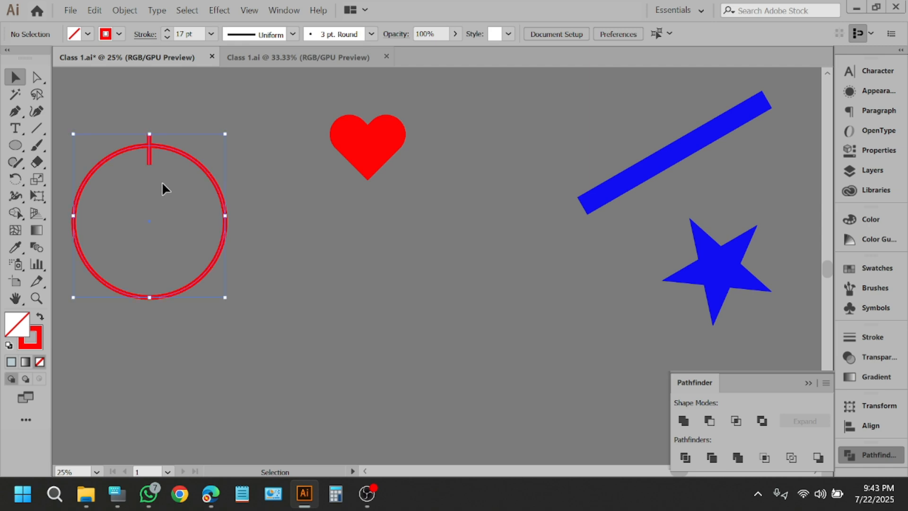
{"action": "left_click_drag", "start_coordinate": [220, 193], "coordinate": [179, 127]}
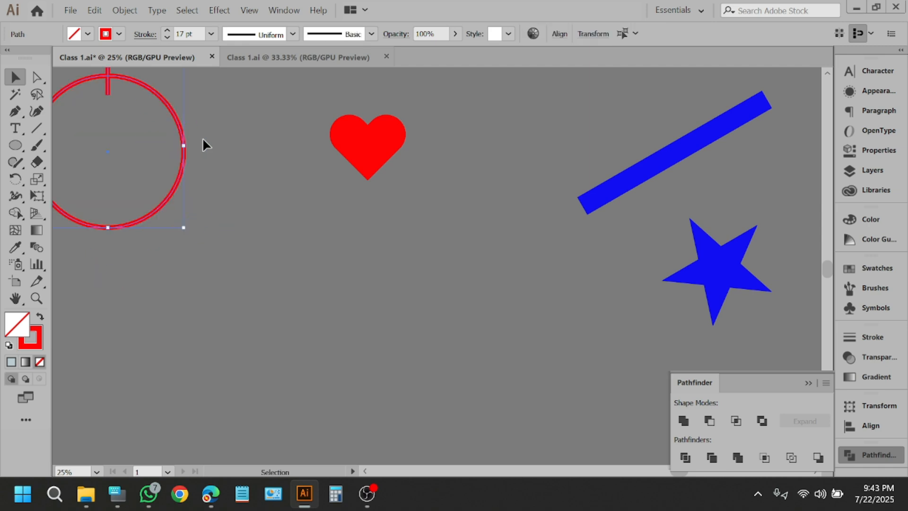
{"action": "left_click", "coordinate": [391, 137]}
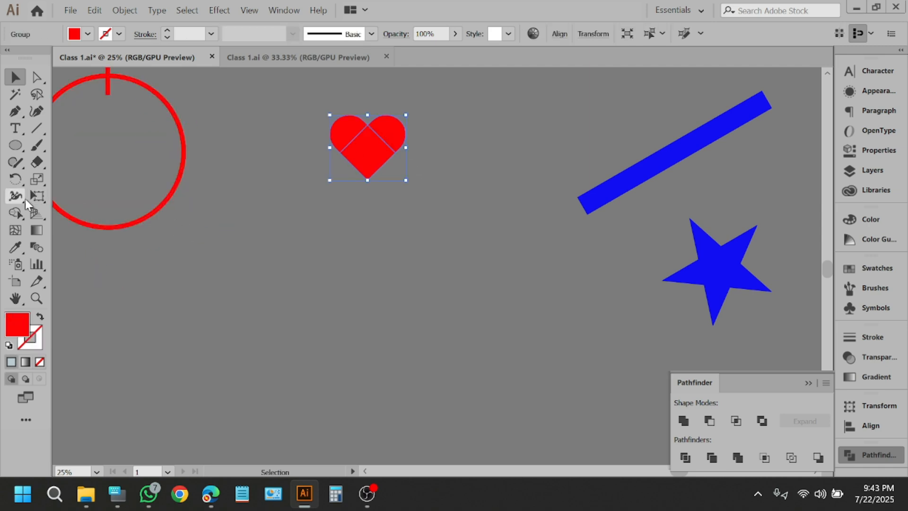
Start a Rotate operation on the red heart with its bottom tip as the pivot, and turn the preview on.
{"action": "left_click", "coordinate": [21, 182]}
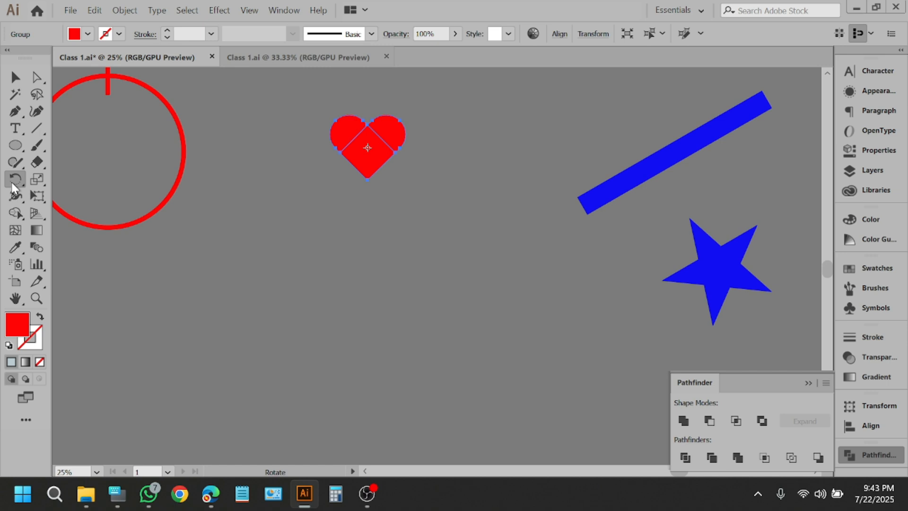
{"action": "left_click", "coordinate": [368, 180], "text": "alt"}
{"action": "left_click", "coordinate": [564, 208]}
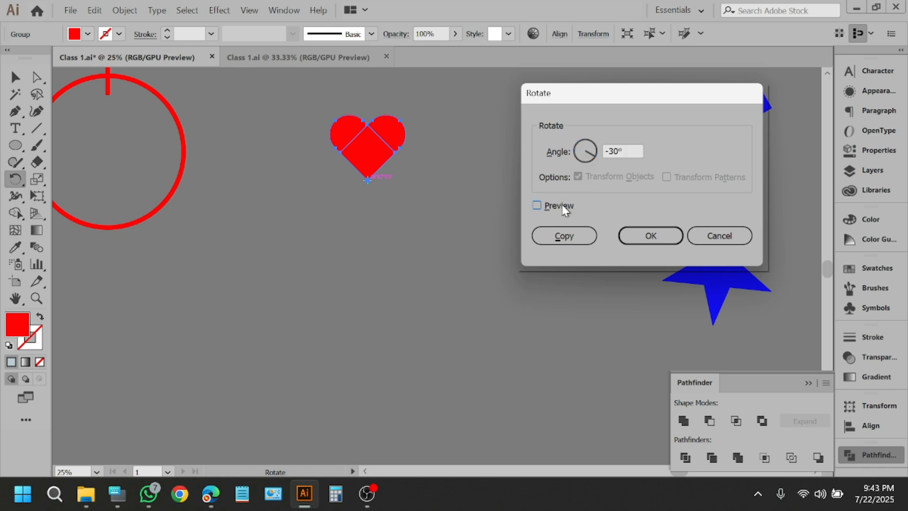
{"action": "left_click", "coordinate": [614, 151]}
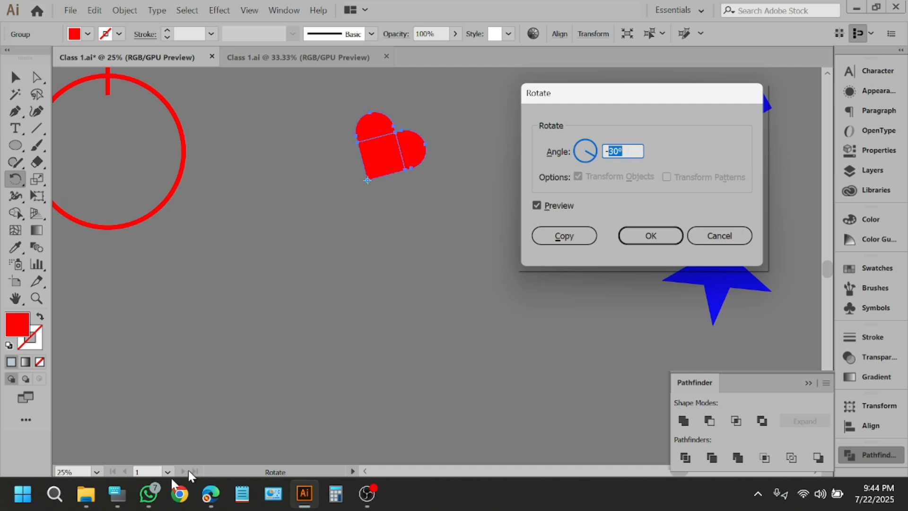
Switch to Calculator, divide 360 by 4, highlight the result, and return to Illustrator.
{"action": "left_click", "coordinate": [336, 495]}
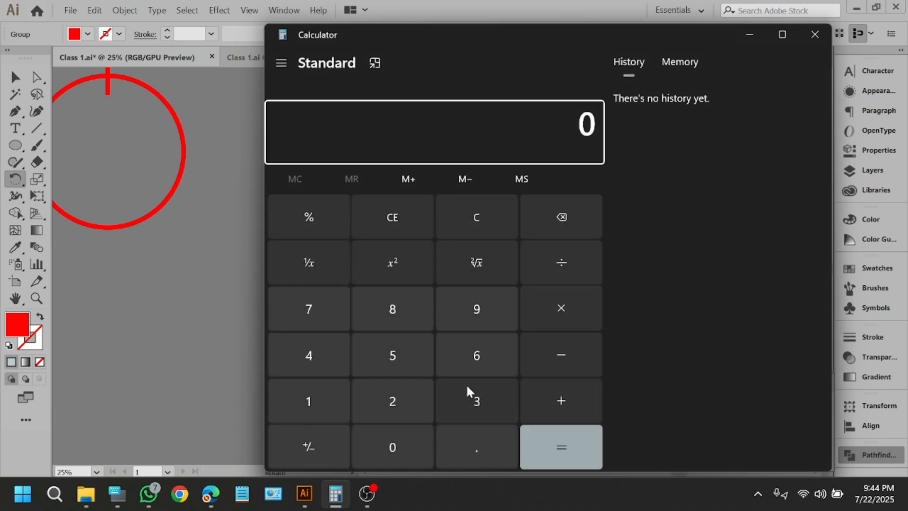
{"action": "type", "text": "360"}
{"action": "left_click", "coordinate": [548, 272]}
{"action": "left_click", "coordinate": [309, 354]}
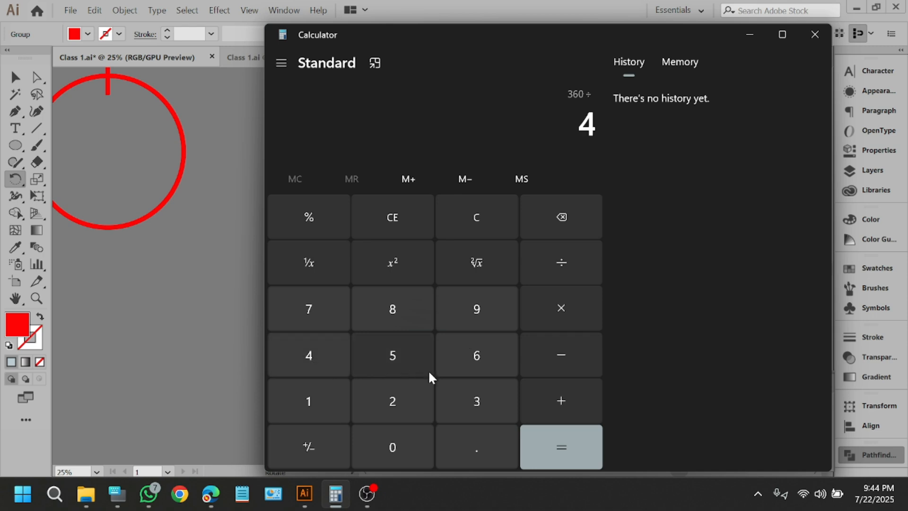
{"action": "left_click", "coordinate": [571, 455]}
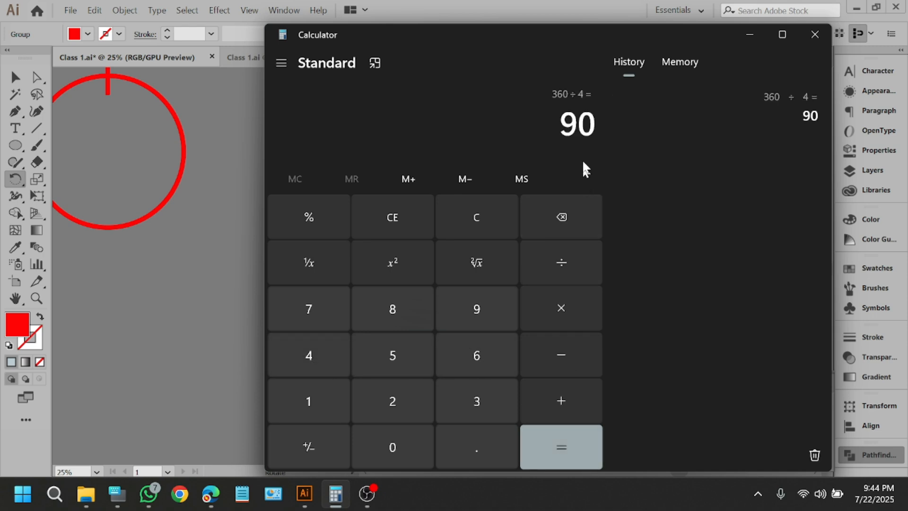
{"action": "left_click_drag", "start_coordinate": [565, 127], "coordinate": [599, 132]}
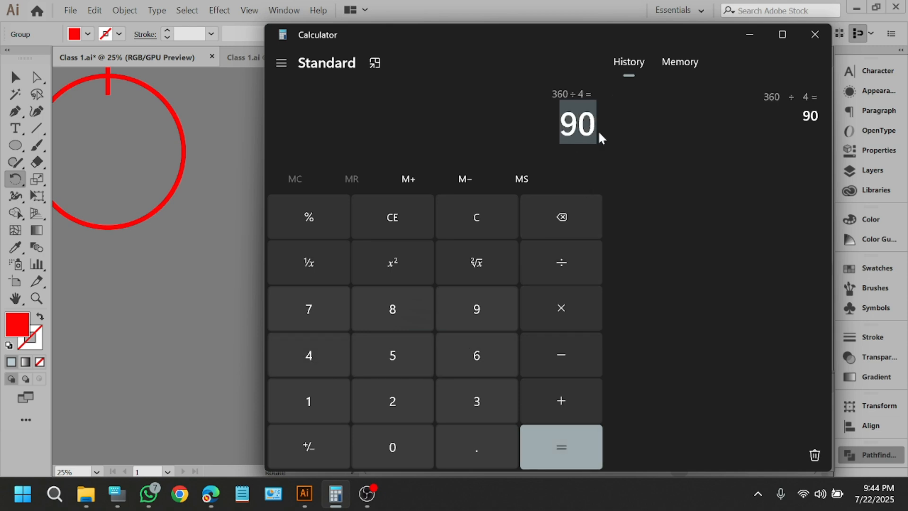
{"action": "left_click", "coordinate": [754, 36]}
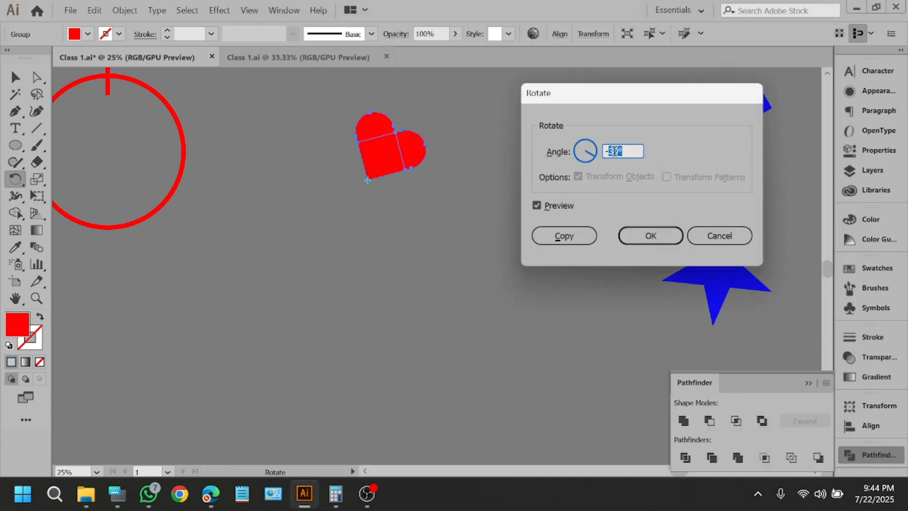
Set the rotation angle to -90°, compare the heart with the preview off and on, and create a rotated copy.
{"action": "type", "text": "-90"}
{"action": "left_click", "coordinate": [563, 205]}
{"action": "left_click", "coordinate": [563, 206]}
{"action": "left_click", "coordinate": [563, 205]}
{"action": "left_click", "coordinate": [564, 207]}
{"action": "left_click", "coordinate": [565, 207]}
{"action": "left_click", "coordinate": [565, 207]}
{"action": "left_click", "coordinate": [564, 207]}
{"action": "left_click", "coordinate": [564, 208]}
{"action": "left_click", "coordinate": [565, 207]}
{"action": "left_click", "coordinate": [565, 207]}
{"action": "left_click", "coordinate": [565, 208]}
{"action": "left_click", "coordinate": [566, 209]}
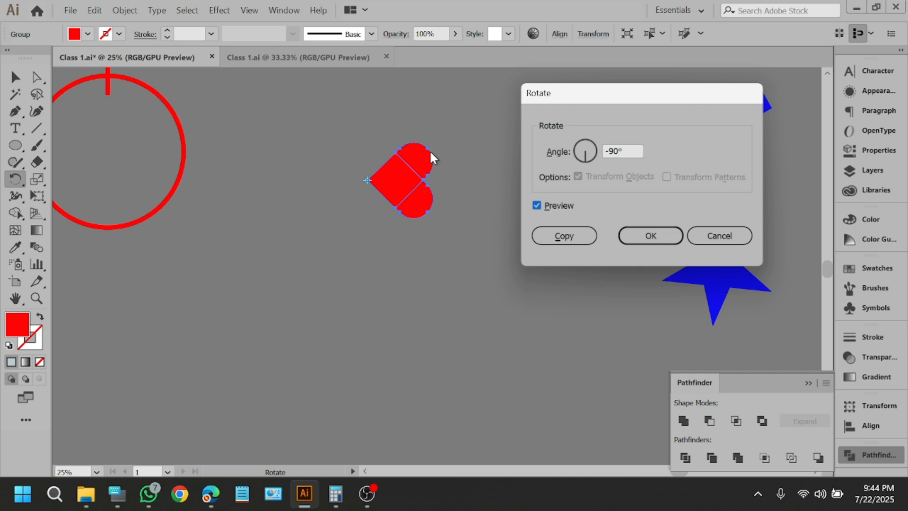
{"action": "left_click", "coordinate": [561, 235]}
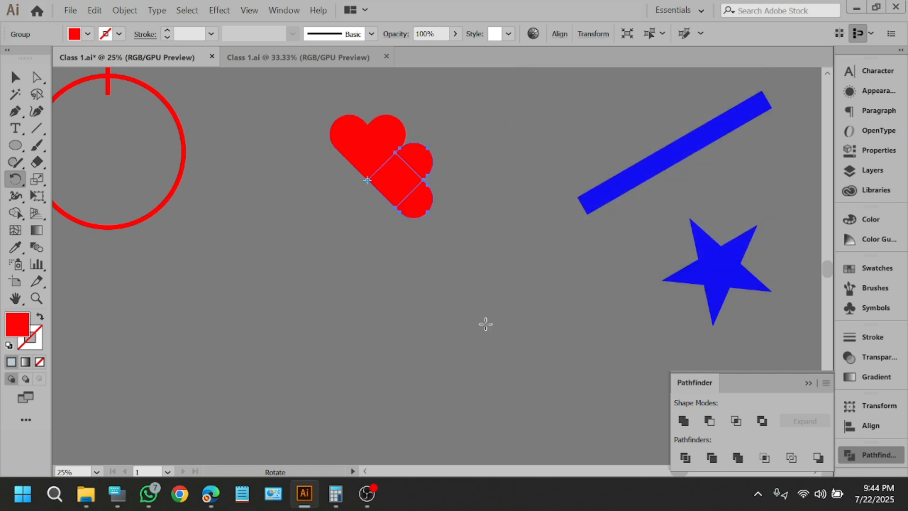
Repeat the rotated copy twice to complete a four-heart flower, and deselect it.
{"action": "key", "text": "ctrl"}
{"action": "key", "text": "ctrl+d"}
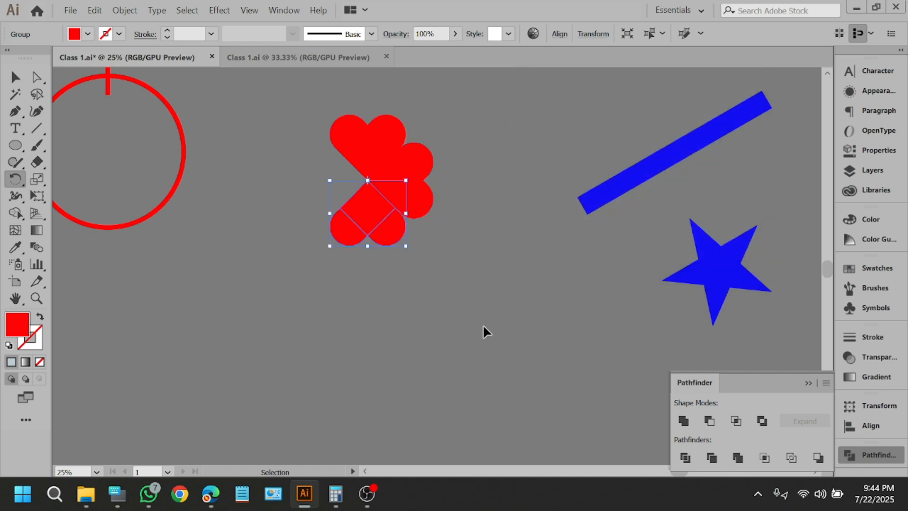
{"action": "key", "text": "ctrl+d"}
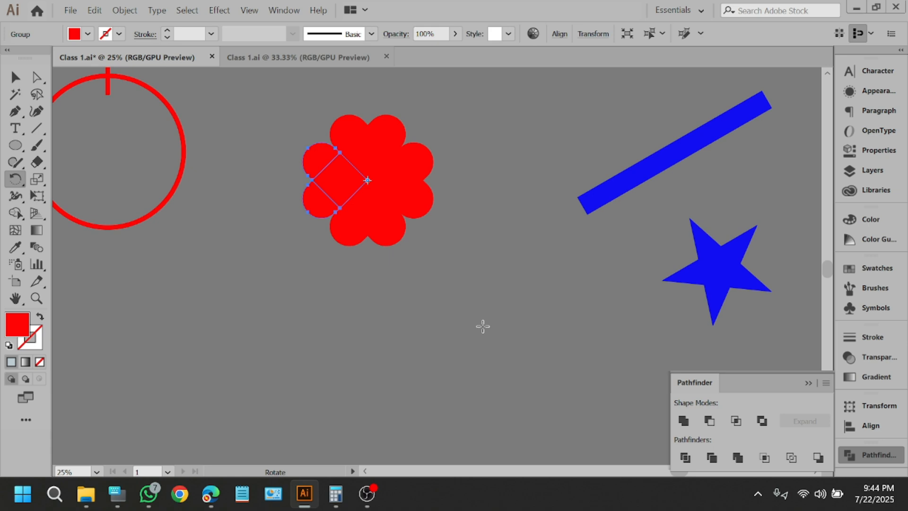
{"action": "left_click", "coordinate": [16, 76]}
{"action": "left_click", "coordinate": [424, 304]}
Examine the Ctrl+D duplicate entry in the purple shortcut list, and return to the flower.
{"action": "scroll", "coordinate": [572, 174], "scroll_direction": "down", "scroll_amount": 5}
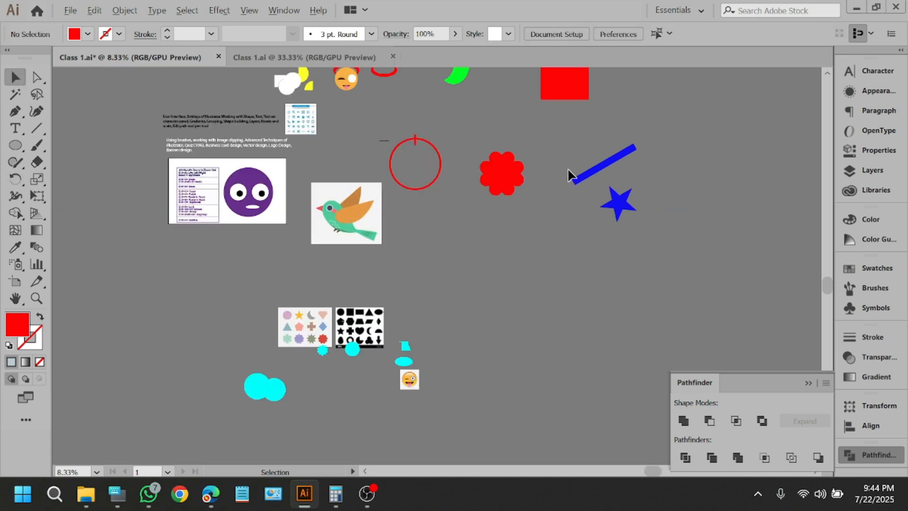
{"action": "scroll", "coordinate": [298, 199], "scroll_direction": "up", "scroll_amount": 5}
{"action": "scroll", "coordinate": [232, 201], "scroll_direction": "up", "scroll_amount": 4}
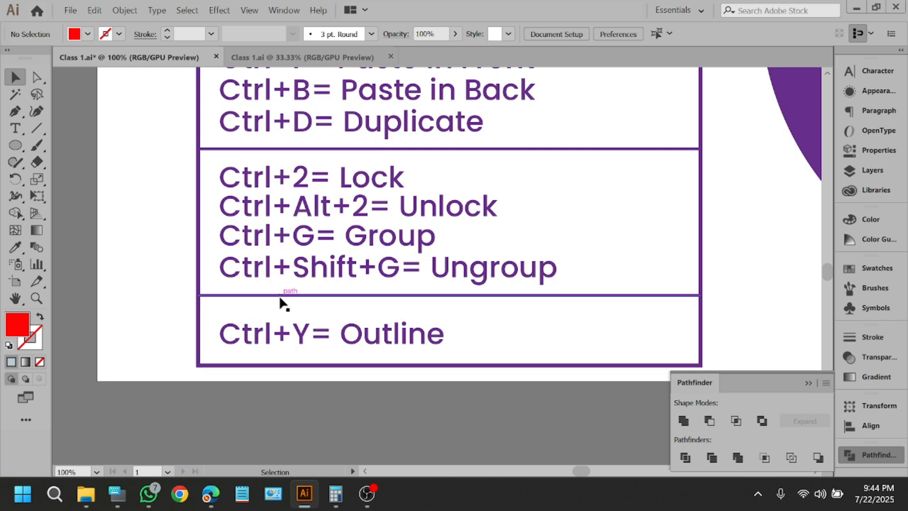
{"action": "scroll", "coordinate": [284, 304], "scroll_direction": "up", "scroll_amount": 3}
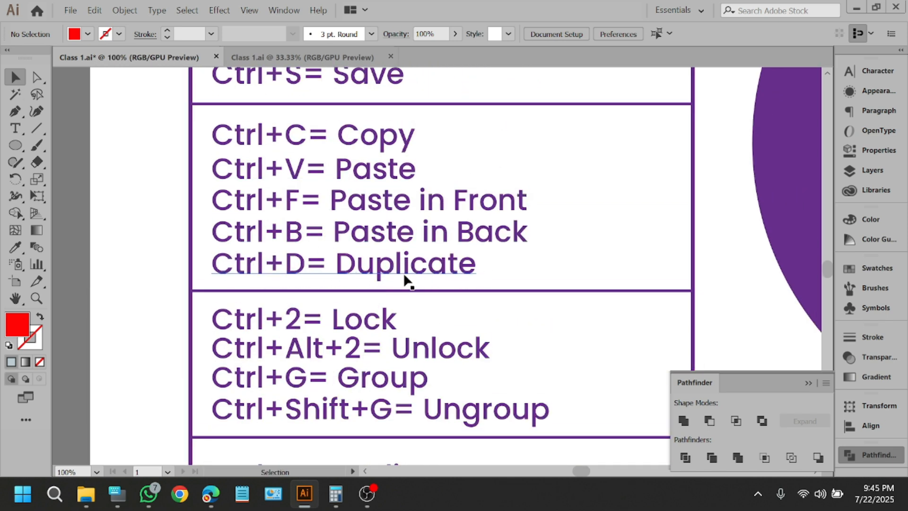
{"action": "scroll", "coordinate": [138, 194], "scroll_direction": "down", "scroll_amount": 4}
{"action": "scroll", "coordinate": [132, 195], "scroll_direction": "down", "scroll_amount": 2}
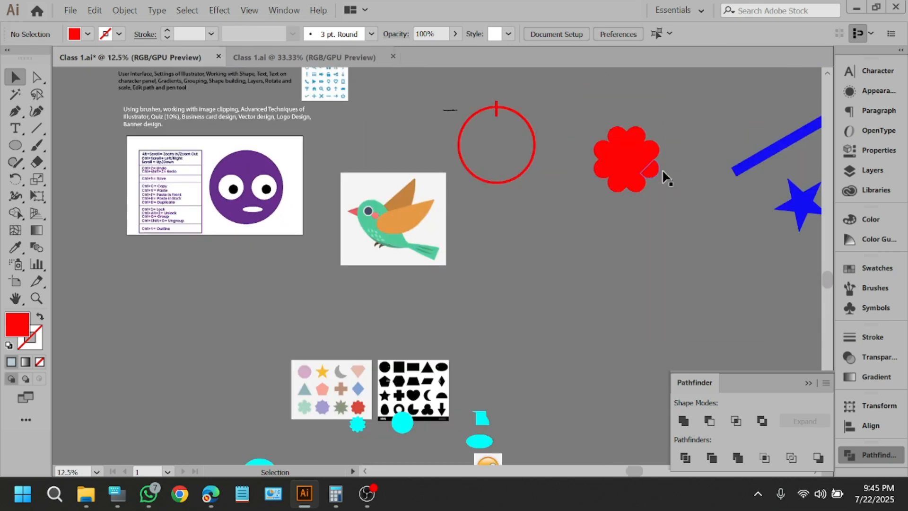
Select each of the flower's four hearts in turn, select them all together, and clear the selection.
{"action": "scroll", "coordinate": [663, 169], "scroll_direction": "up", "scroll_amount": 3}
{"action": "left_click", "coordinate": [511, 138]}
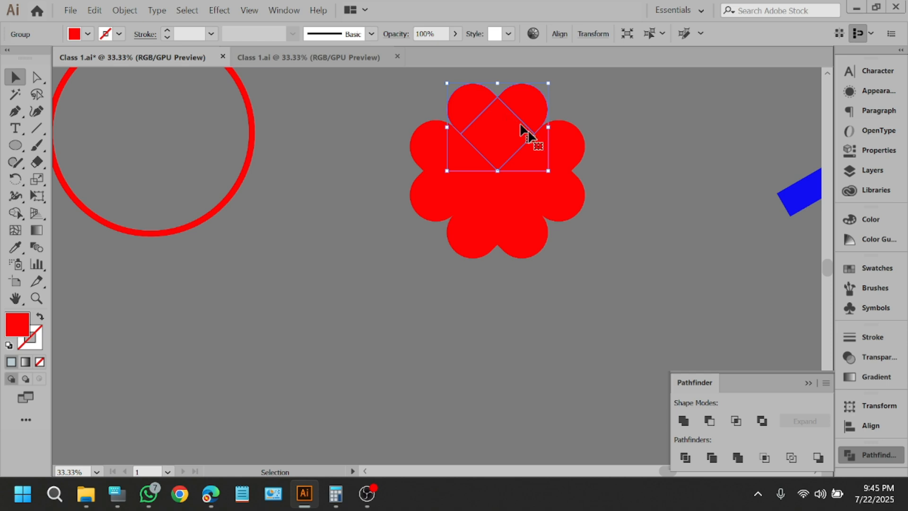
{"action": "left_click", "coordinate": [564, 180]}
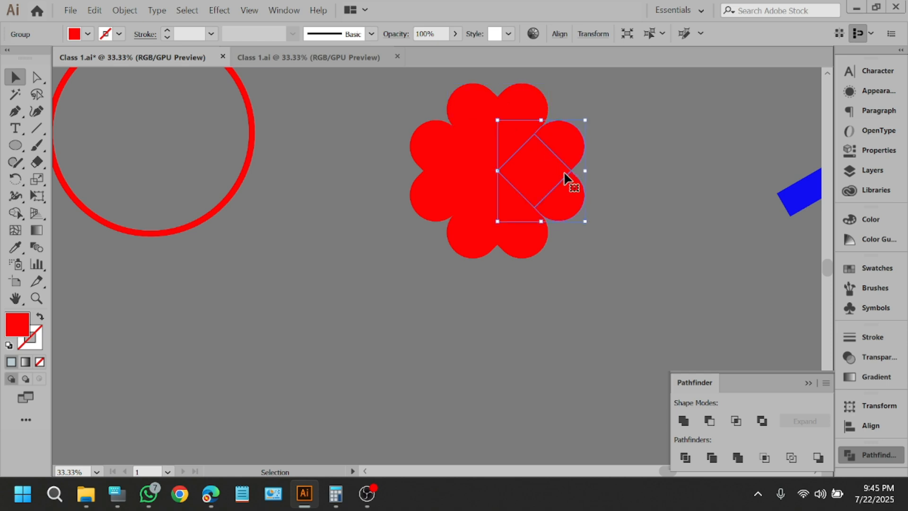
{"action": "left_click", "coordinate": [520, 242]}
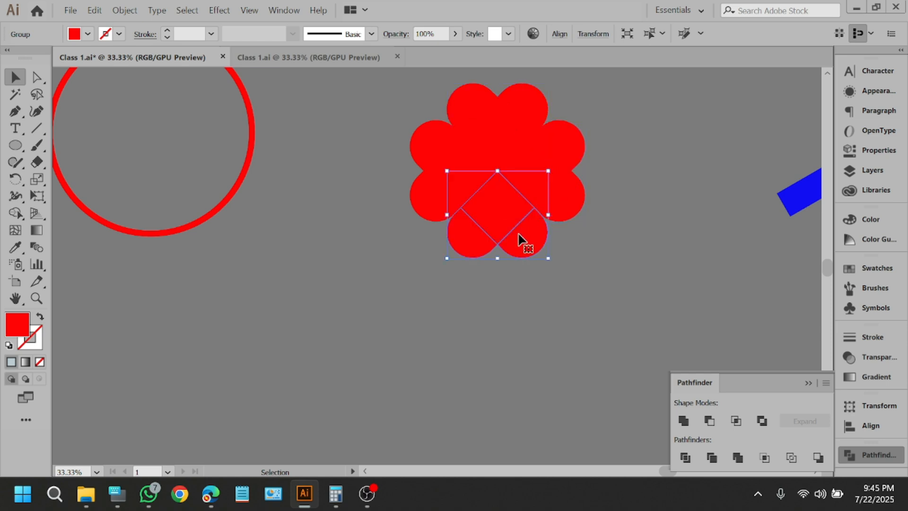
{"action": "left_click", "coordinate": [441, 146]}
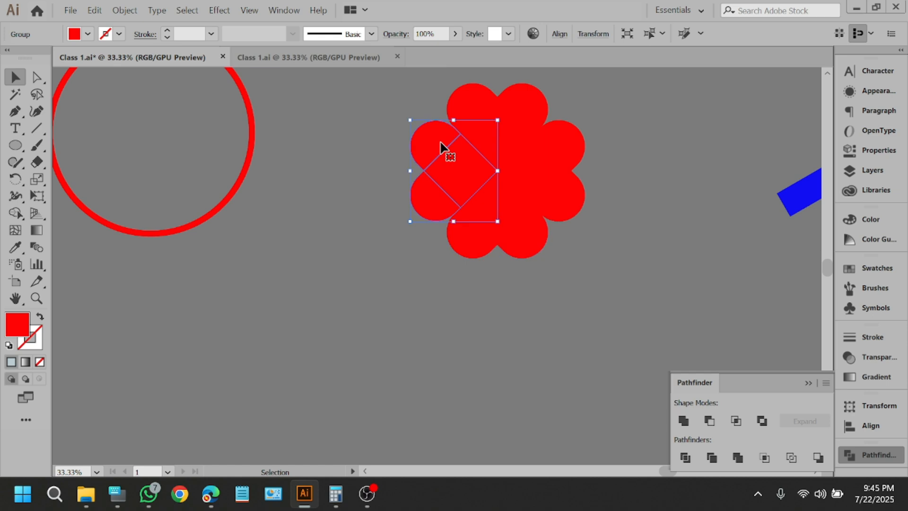
{"action": "left_click", "coordinate": [321, 242]}
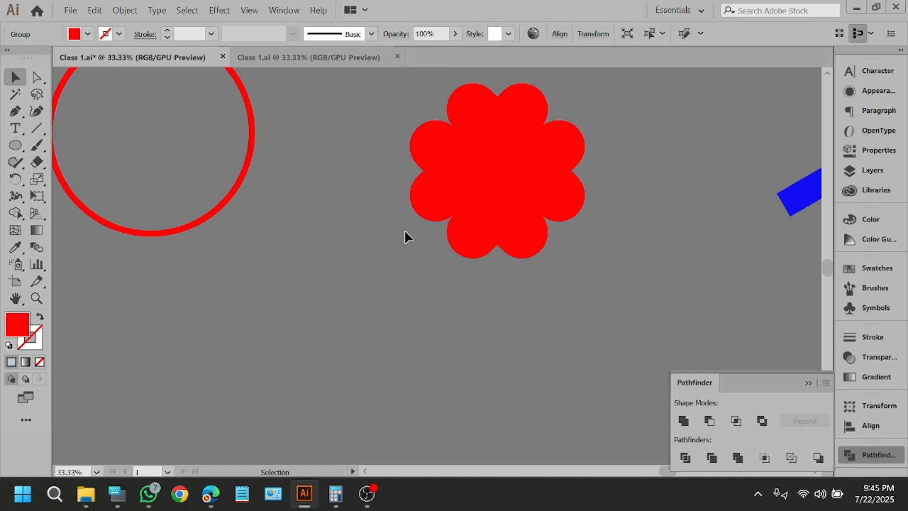
{"action": "scroll", "coordinate": [405, 229], "scroll_direction": "down", "scroll_amount": 2}
{"action": "scroll", "coordinate": [432, 216], "scroll_direction": "up", "scroll_amount": 2}
{"action": "left_click_drag", "start_coordinate": [432, 217], "coordinate": [310, 144]}
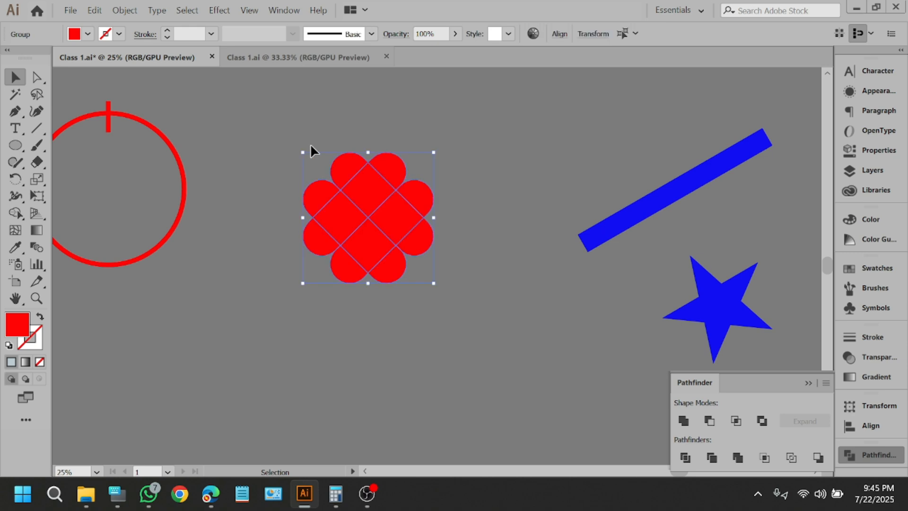
{"action": "left_click", "coordinate": [383, 327]}
Move the thin red arc from beside the winking emoji to just above the red flower.
{"action": "scroll", "coordinate": [212, 208], "scroll_direction": "down", "scroll_amount": 2}
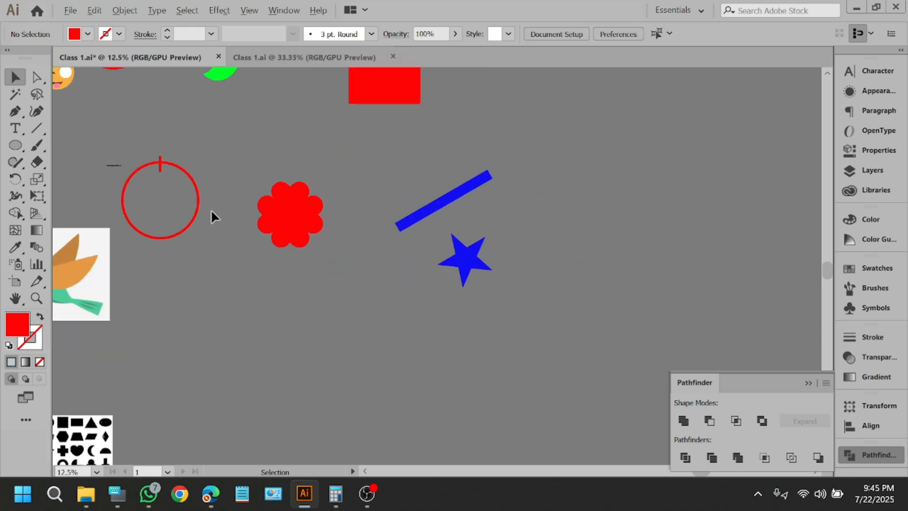
{"action": "scroll", "coordinate": [224, 211], "scroll_direction": "up", "scroll_amount": 3}
{"action": "key", "text": "alt"}
{"action": "key", "text": "alt"}
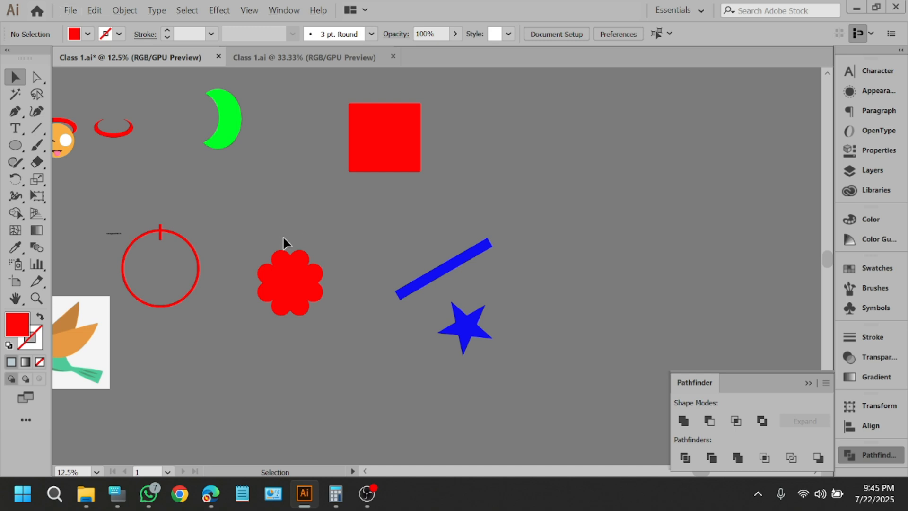
{"action": "scroll", "coordinate": [334, 218], "scroll_direction": "down", "scroll_amount": 1}
{"action": "key", "text": "alt"}
{"action": "scroll", "coordinate": [421, 209], "scroll_direction": "up", "scroll_amount": 1}
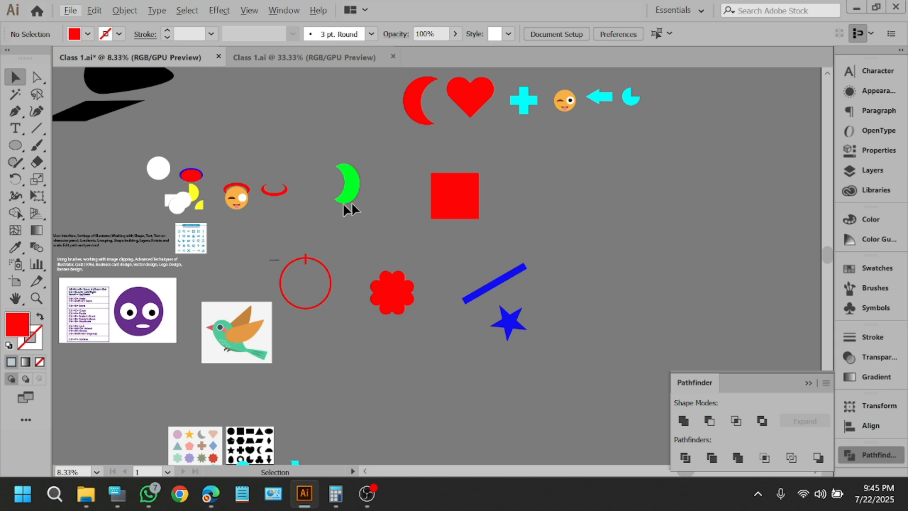
{"action": "left_click_drag", "start_coordinate": [279, 195], "coordinate": [397, 267]}
Scale the red arc down to a small size, position it above the flower's top notch, and deselect it.
{"action": "scroll", "coordinate": [395, 258], "scroll_direction": "up", "scroll_amount": 5}
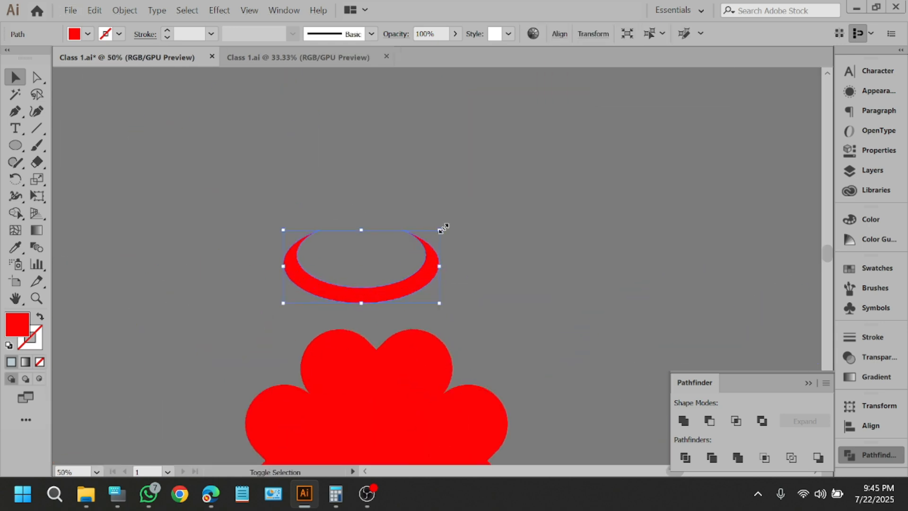
{"action": "left_click_drag", "start_coordinate": [442, 225], "coordinate": [386, 262]}
{"action": "left_click_drag", "start_coordinate": [442, 232], "coordinate": [321, 303]}
{"action": "left_click_drag", "start_coordinate": [314, 303], "coordinate": [382, 326]}
{"action": "left_click", "coordinate": [336, 231]}
{"action": "scroll", "coordinate": [312, 204], "scroll_direction": "down", "scroll_amount": 5}
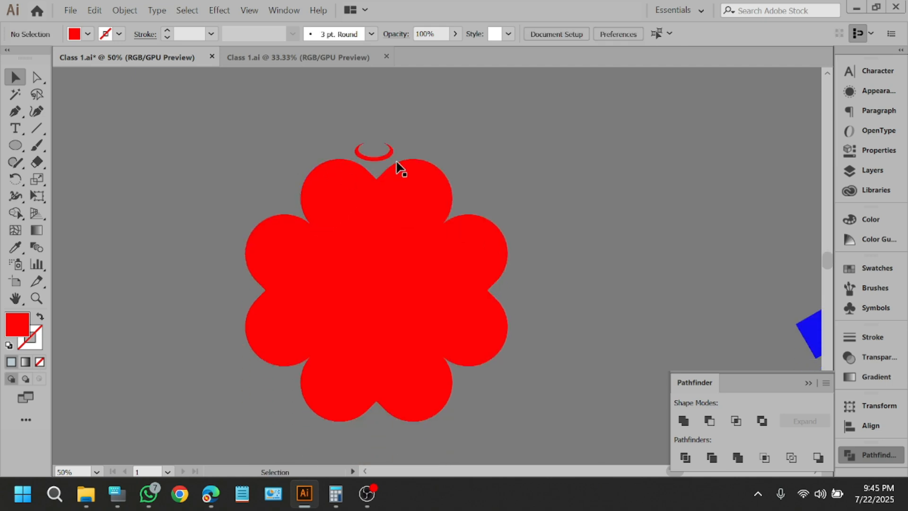
Start a Rotate operation on the small red arc with the flower's centre as pivot, moving the dialog clear of the artwork.
{"action": "left_click", "coordinate": [389, 155]}
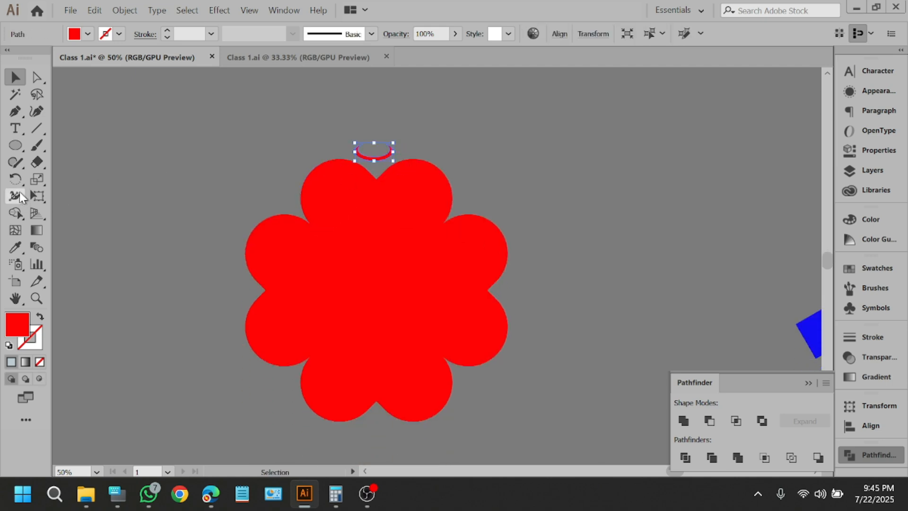
{"action": "left_click", "coordinate": [16, 179]}
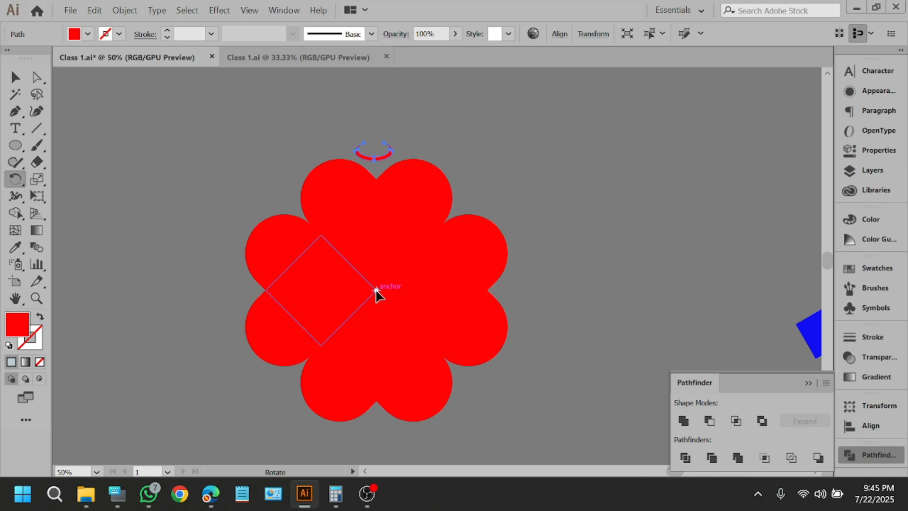
{"action": "left_click", "coordinate": [377, 290], "text": "alt"}
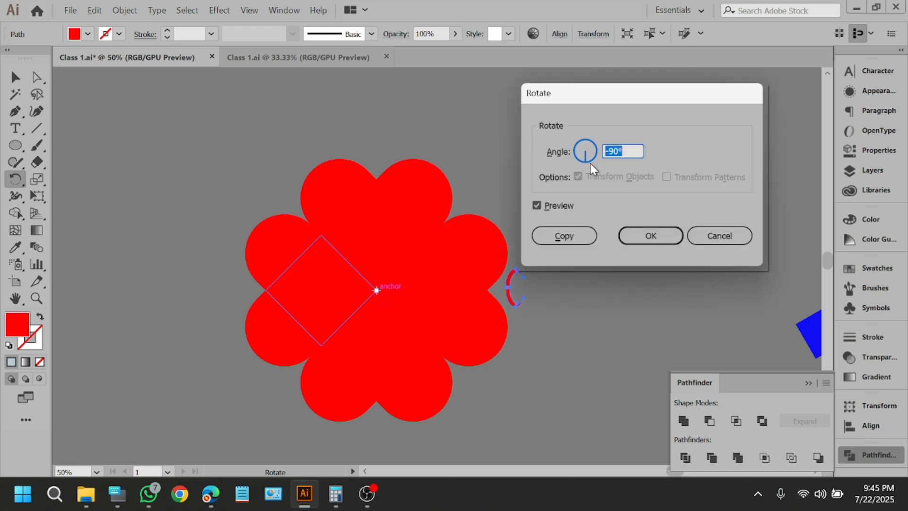
{"action": "left_click_drag", "start_coordinate": [663, 93], "coordinate": [781, 61]}
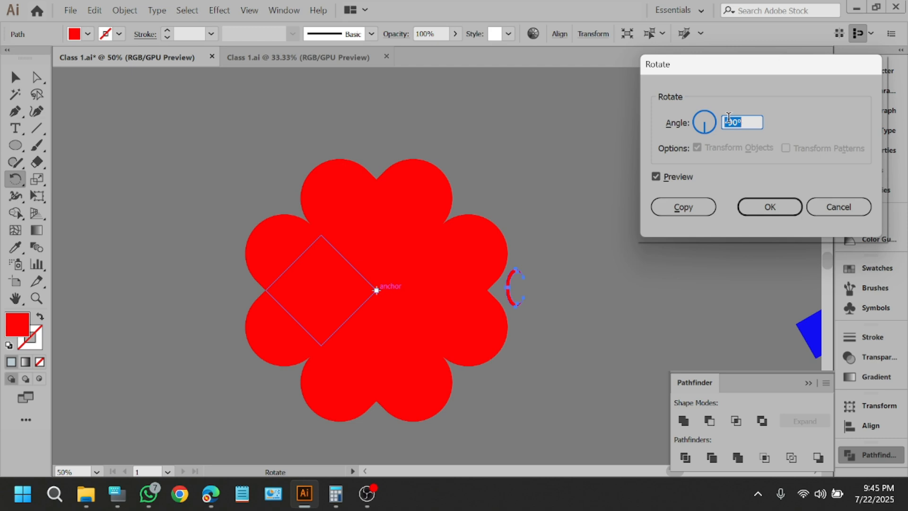
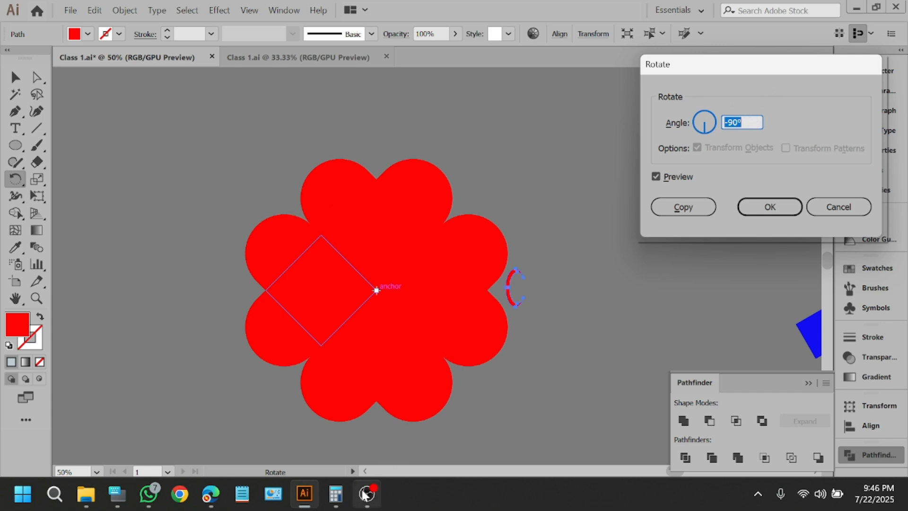
Switch to Calculator, clear the previous calculation, and divide 360 by 8.
{"action": "left_click", "coordinate": [336, 493]}
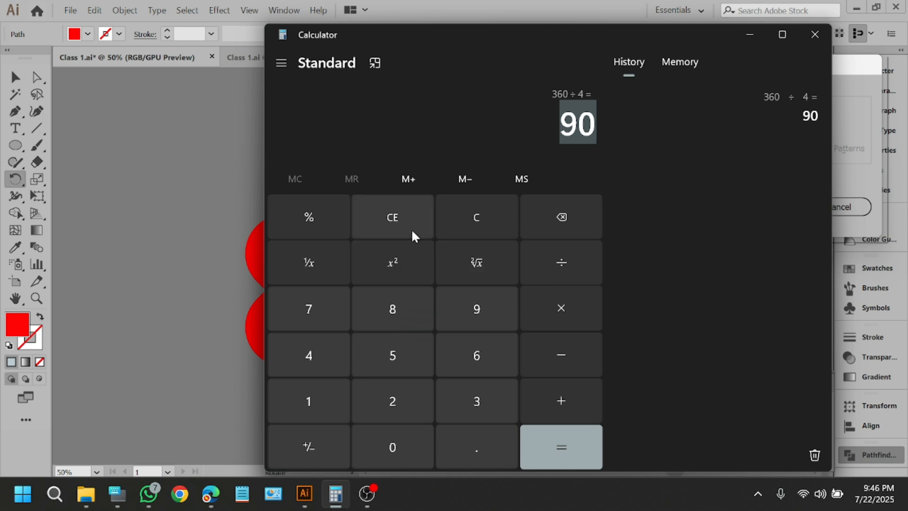
{"action": "left_click", "coordinate": [486, 241]}
{"action": "left_click", "coordinate": [479, 399]}
{"action": "left_click", "coordinate": [479, 366]}
{"action": "left_click", "coordinate": [388, 455]}
{"action": "left_click", "coordinate": [537, 275]}
{"action": "left_click", "coordinate": [381, 306]}
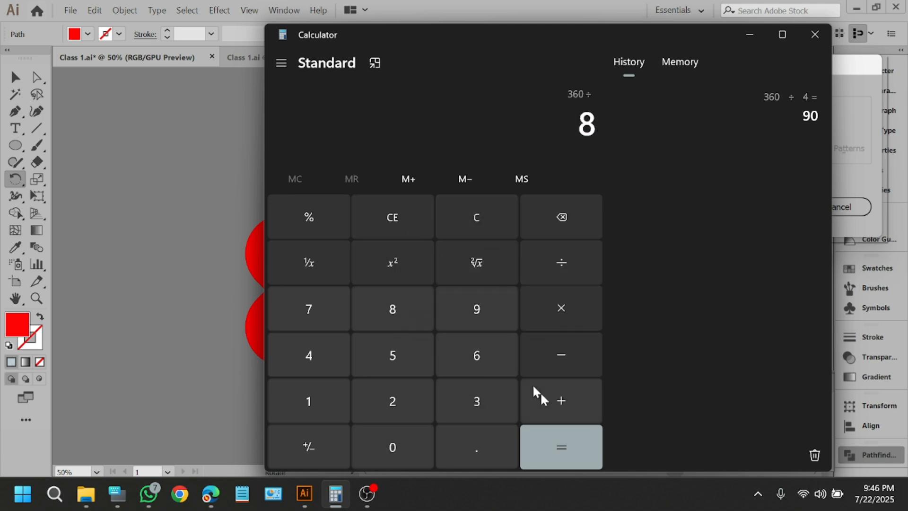
{"action": "left_click", "coordinate": [553, 459]}
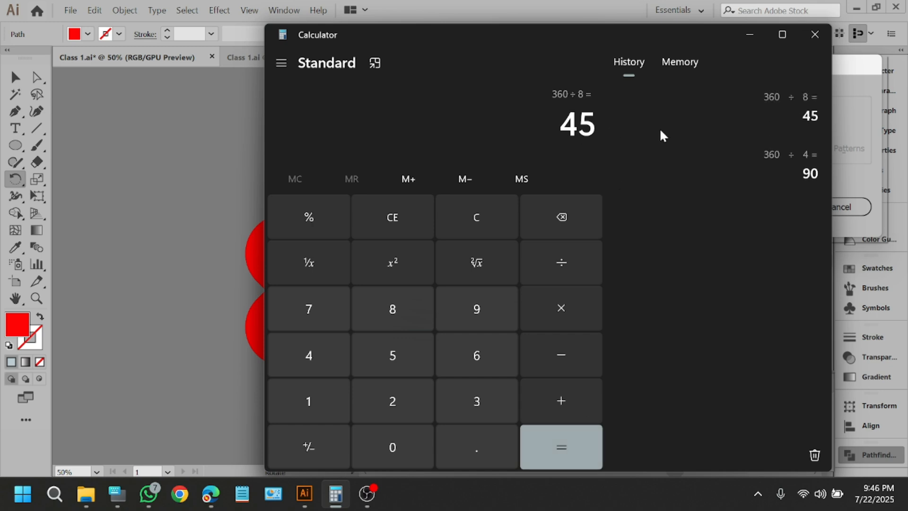
Return to Illustrator and create a copy of the small red arc rotated 45° about the flower's centre.
{"action": "left_click", "coordinate": [754, 34]}
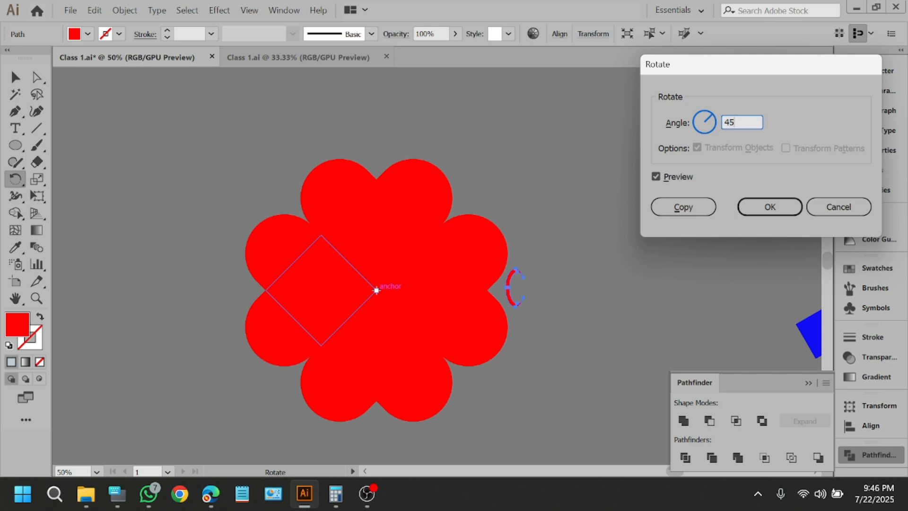
{"action": "left_click", "coordinate": [673, 176]}
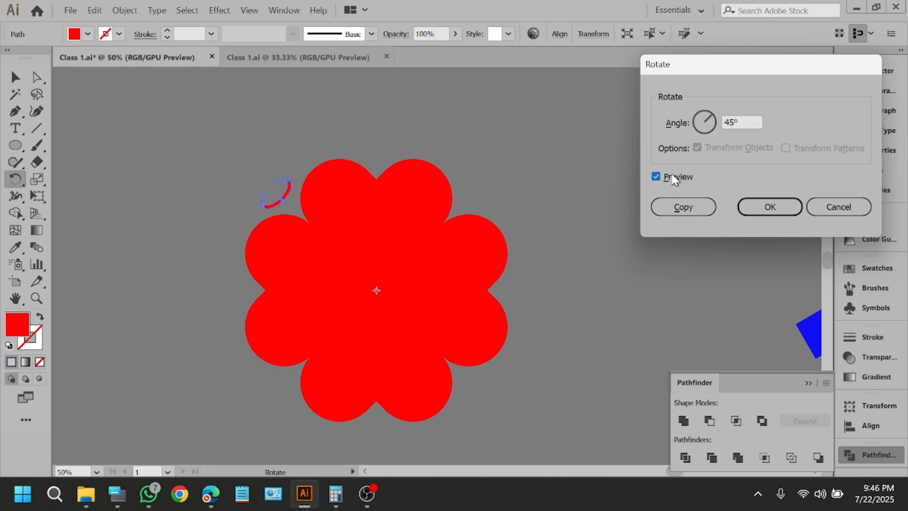
{"action": "left_click", "coordinate": [684, 207]}
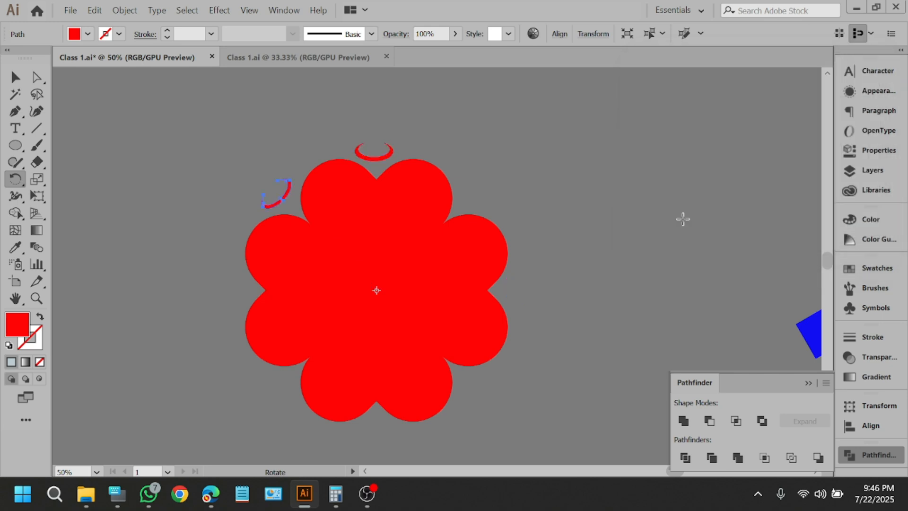
Repeat the rotated arc copy six more times to complete the ring around the flower, and deselect.
{"action": "key", "text": "ctrl+d"}
{"action": "key", "text": "ctrl+d"}
{"action": "key", "text": "ctrl+d"}
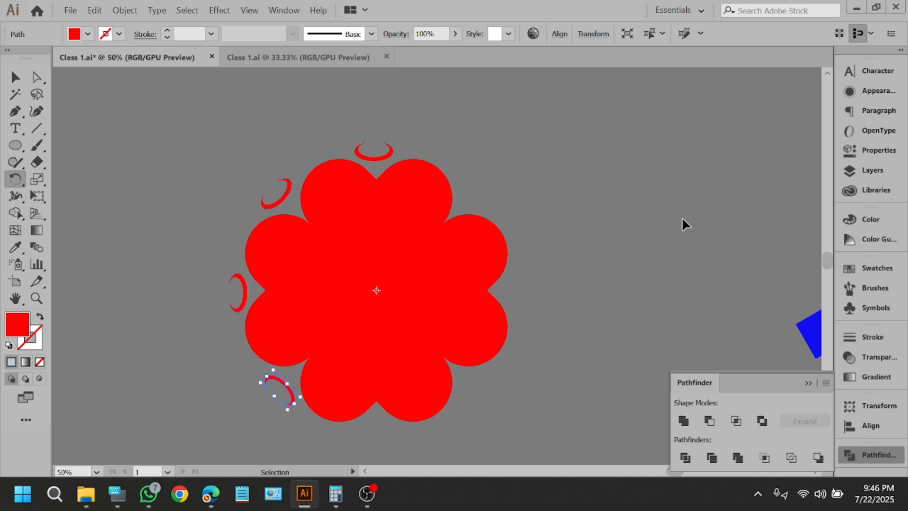
{"action": "key", "text": "ctrl+d"}
{"action": "key", "text": "ctrl+d"}
{"action": "key", "text": "ctrl+d"}
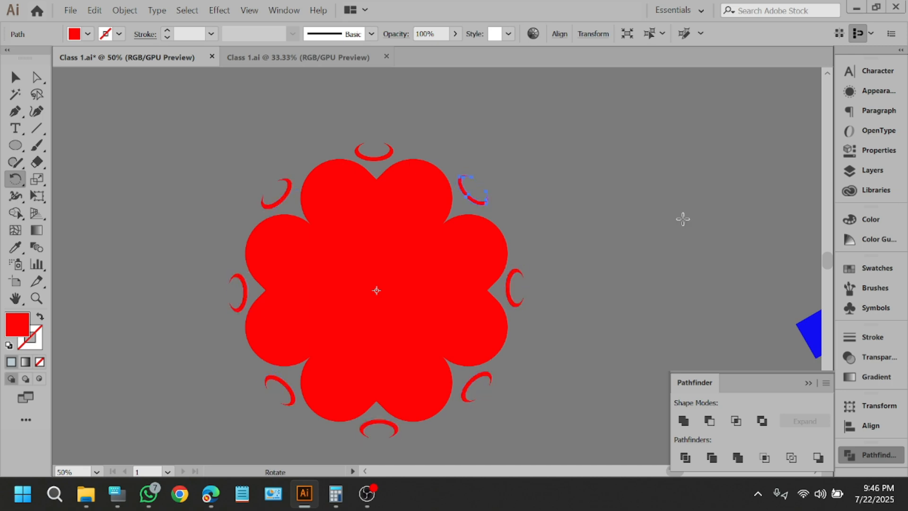
{"action": "left_click", "coordinate": [15, 76]}
{"action": "left_click", "coordinate": [178, 135]}
{"action": "scroll", "coordinate": [299, 128], "scroll_direction": "down", "scroll_amount": 1}
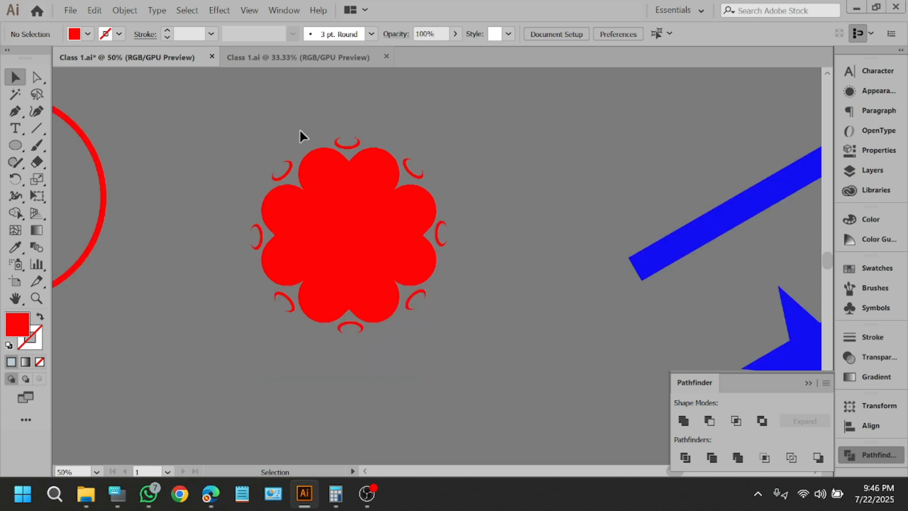
{"action": "left_click_drag", "start_coordinate": [370, 304], "coordinate": [487, 405]}
{"action": "left_click", "coordinate": [479, 366]}
{"action": "scroll", "coordinate": [344, 142], "scroll_direction": "up", "scroll_amount": 1}
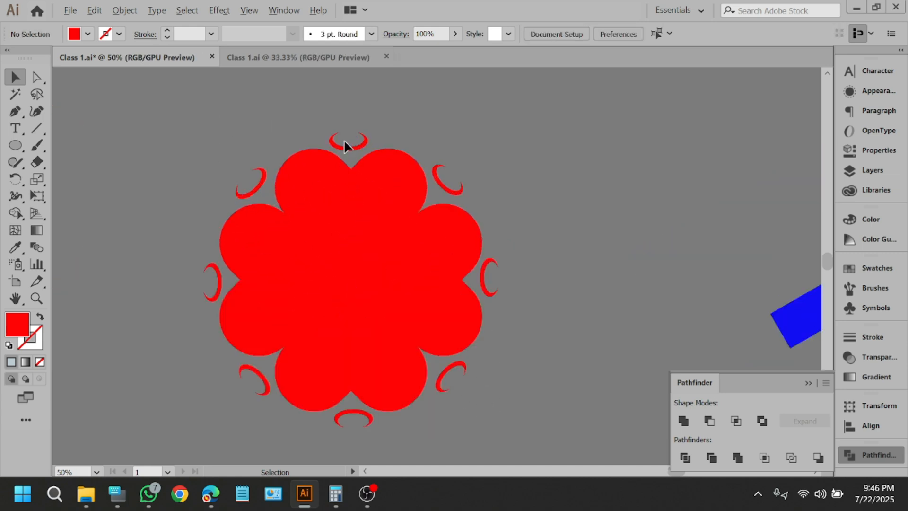
Draw a red square with the Rectangle tool in the empty space beside the flower and move it closer to the flower.
{"action": "scroll", "coordinate": [347, 153], "scroll_direction": "up", "scroll_amount": 2}
{"action": "scroll", "coordinate": [184, 188], "scroll_direction": "up", "scroll_amount": 1}
{"action": "left_click", "coordinate": [17, 147]}
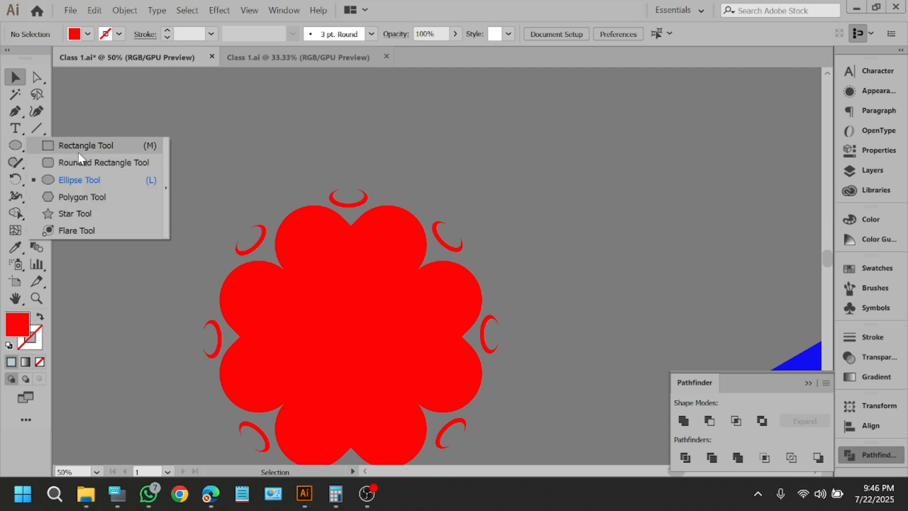
{"action": "left_click", "coordinate": [94, 147]}
{"action": "mouse_move", "coordinate": [647, 135]}
{"action": "left_mouse_down"}
{"action": "mouse_move", "coordinate": [714, 229]}
{"action": "mouse_move", "coordinate": [760, 248]}
{"action": "left_mouse_up"}
{"action": "key", "text": "v"}
{"action": "left_click_drag", "start_coordinate": [751, 191], "coordinate": [653, 170]}
Rotate the square 45° into a diamond and fully round its top and side corners to form a downward-pointing teardrop.
{"action": "left_click_drag", "start_coordinate": [663, 108], "coordinate": [702, 179]}
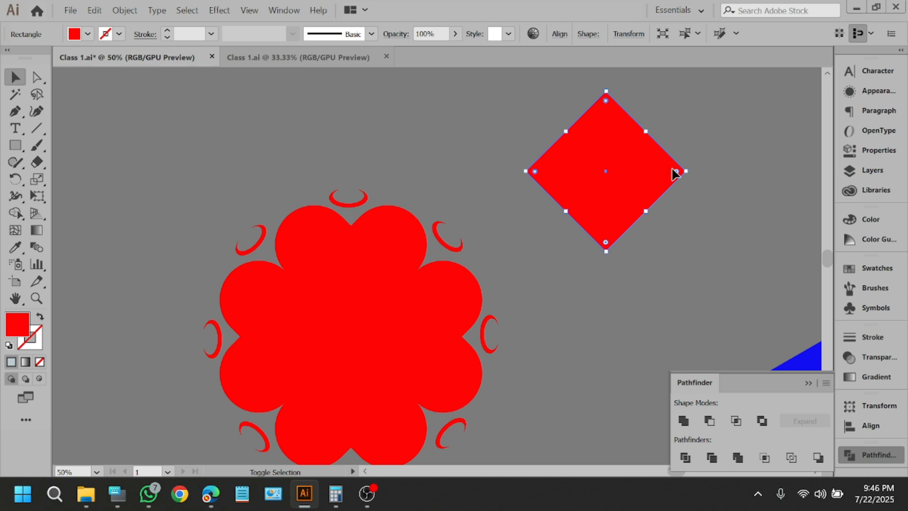
{"action": "left_click_drag", "start_coordinate": [677, 170], "coordinate": [581, 364]}
{"action": "left_click", "coordinate": [608, 316]}
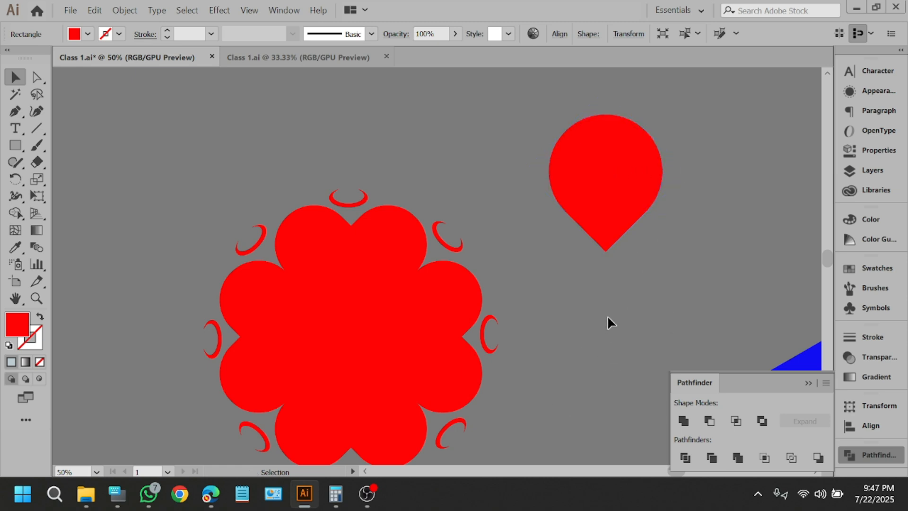
Move the teardrop above the flower and scale it down so its tip sits inside the top red arc.
{"action": "left_click_drag", "start_coordinate": [590, 209], "coordinate": [355, 161]}
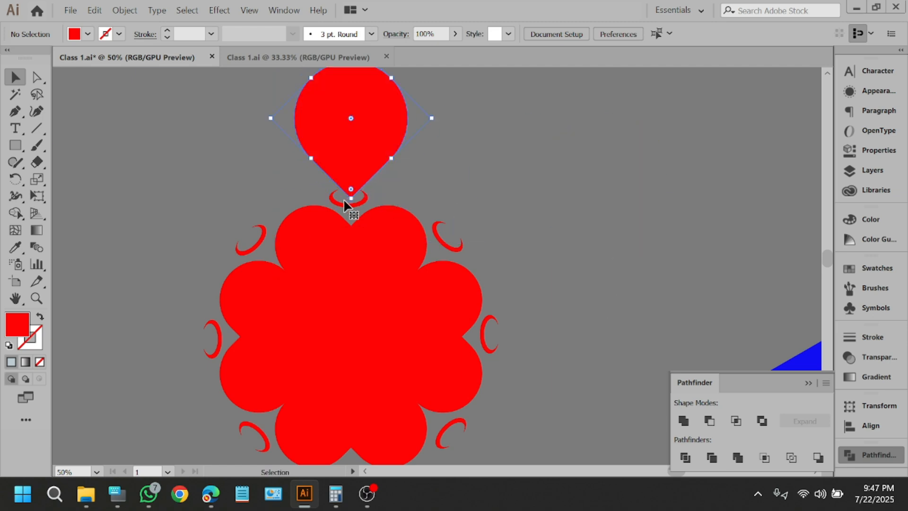
{"action": "scroll", "coordinate": [350, 194], "scroll_direction": "up", "scroll_amount": 2}
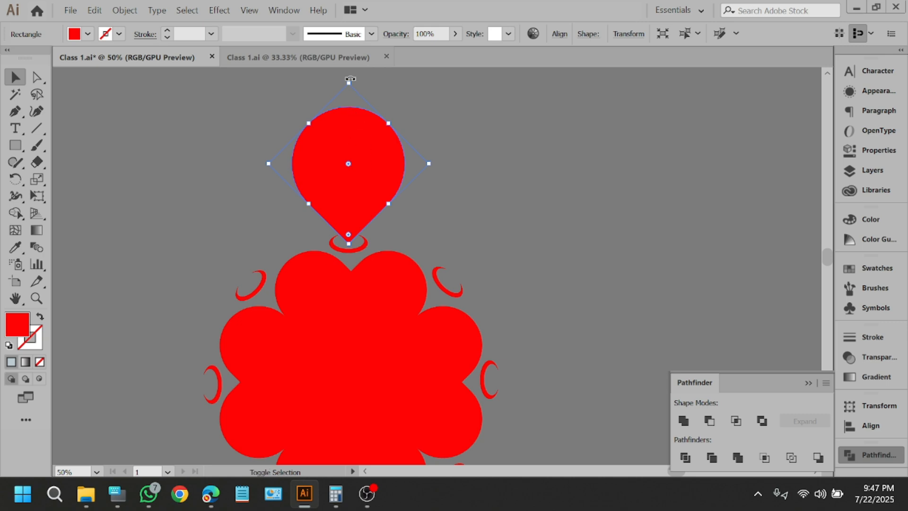
{"action": "left_click_drag", "start_coordinate": [351, 81], "coordinate": [352, 194]}
{"action": "scroll", "coordinate": [388, 165], "scroll_direction": "down", "scroll_amount": 4}
{"action": "left_click", "coordinate": [430, 149]}
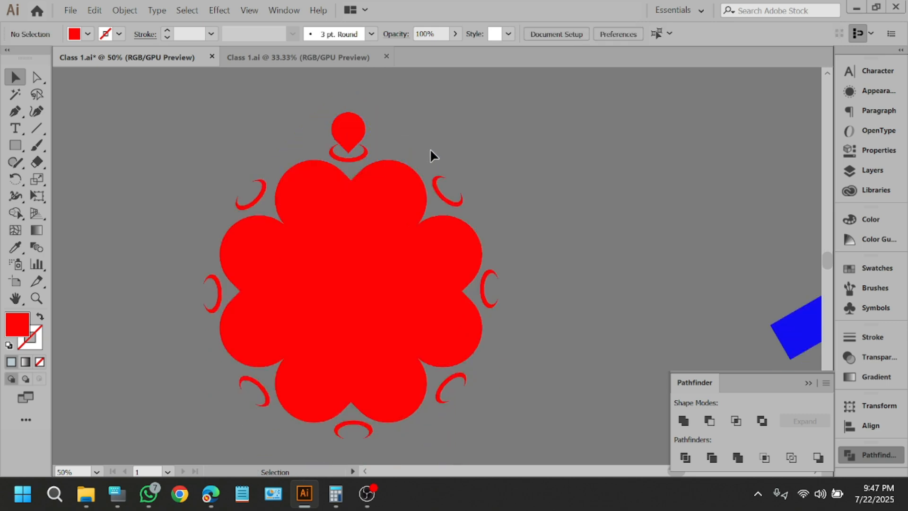
Create a copy of the small teardrop rotated 45° about the flower's centre.
{"action": "left_click", "coordinate": [356, 126]}
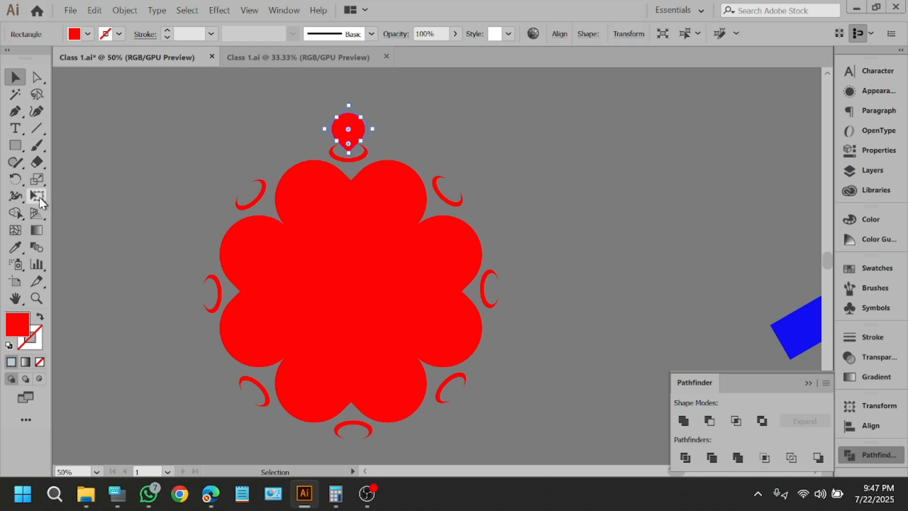
{"action": "left_click", "coordinate": [15, 179]}
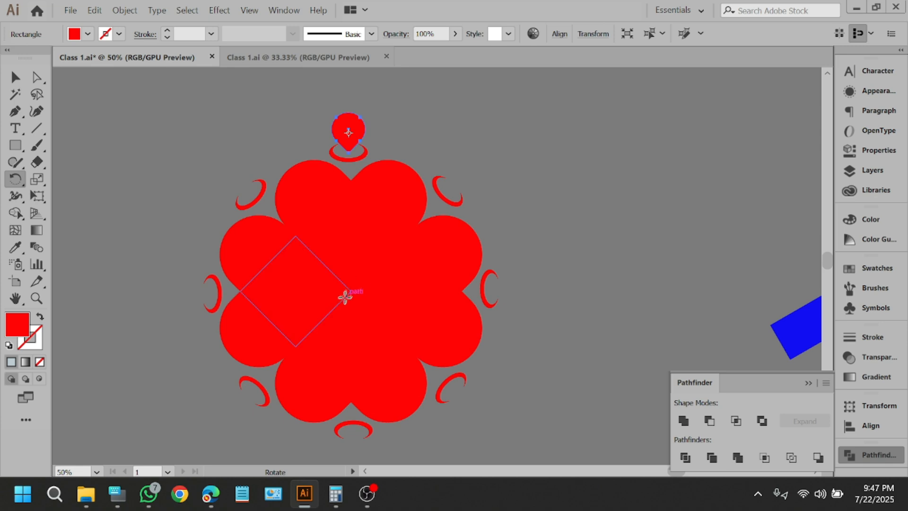
{"action": "left_click", "coordinate": [351, 291], "text": "alt"}
{"action": "left_click", "coordinate": [677, 177]}
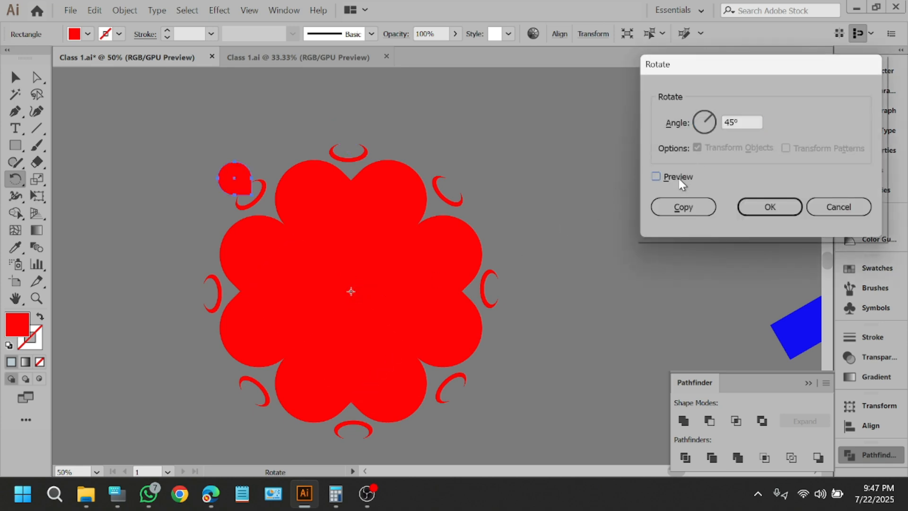
{"action": "left_click", "coordinate": [690, 204]}
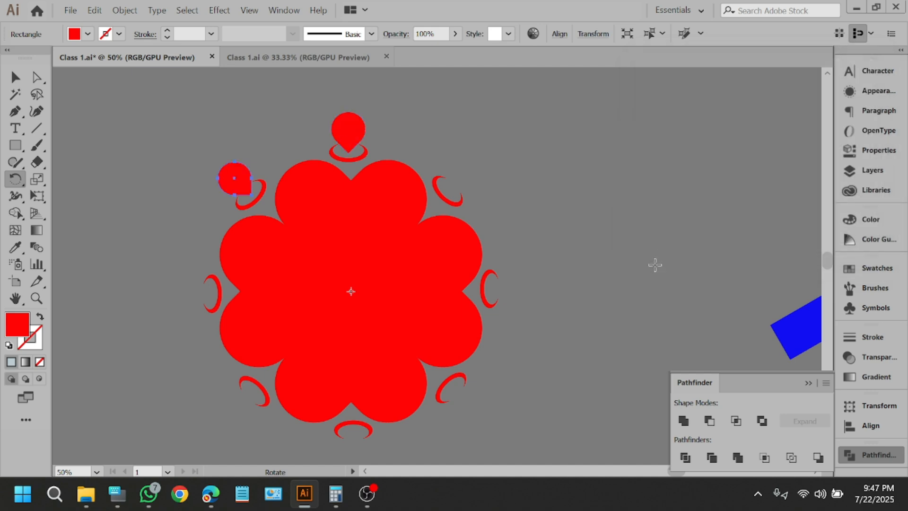
Repeat the rotated teardrop copy six more times so every arc around the flower holds one, and deselect.
{"action": "key", "text": "ctrl+d"}
{"action": "key", "text": "ctrl+d"}
{"action": "key", "text": "ctrl+d"}
{"action": "key", "text": "ctrl+d"}
{"action": "key", "text": "ctrl+d"}
{"action": "key", "text": "ctrl+d"}
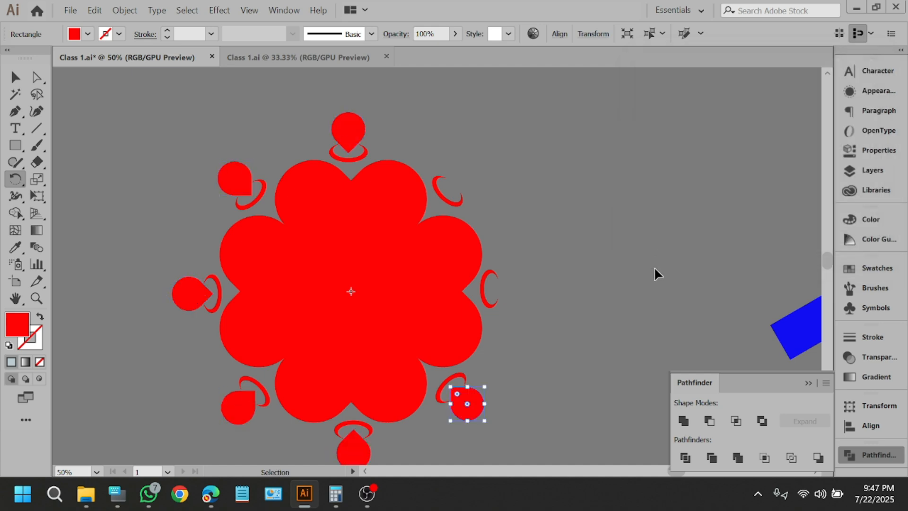
{"action": "key", "text": "r"}
{"action": "left_click", "coordinate": [14, 78]}
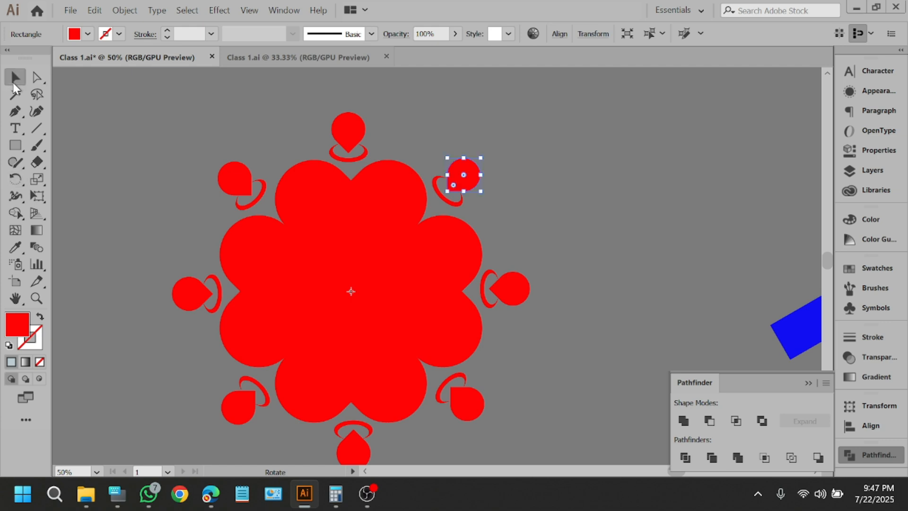
{"action": "left_click", "coordinate": [114, 91]}
{"action": "key", "text": "ctrl+minus"}
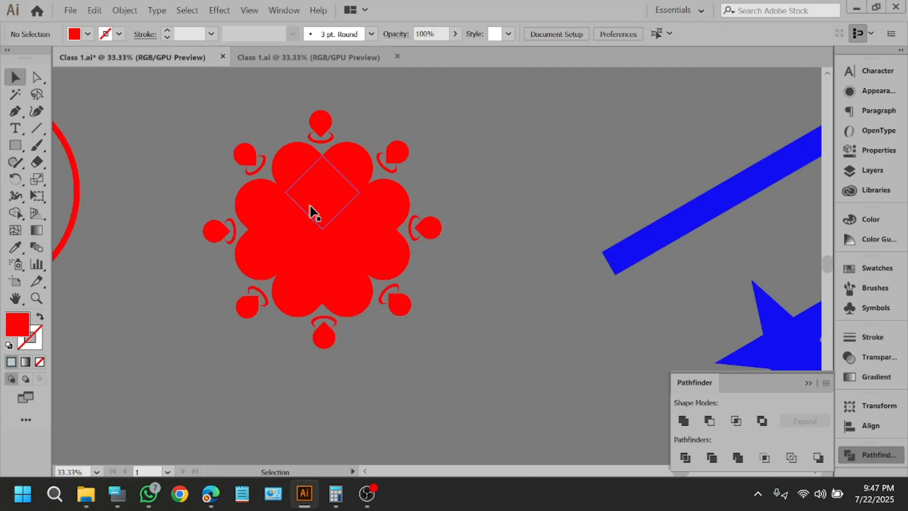
{"action": "scroll", "coordinate": [385, 270], "scroll_direction": "down", "scroll_amount": 1}
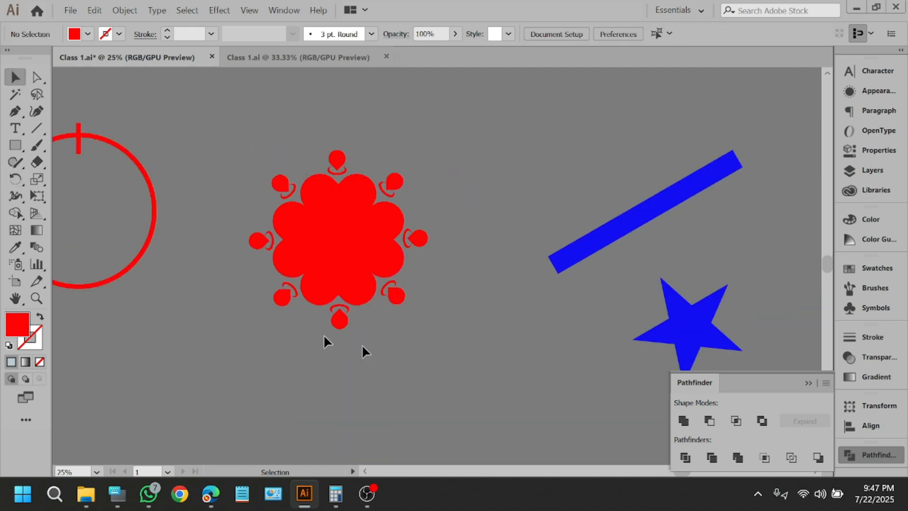
Switch to the Edge browser and run a Google search for "mandala design" in the last icon search tab.
{"action": "mouse_move", "coordinate": [223, 484]}
{"action": "left_click", "coordinate": [174, 433]}
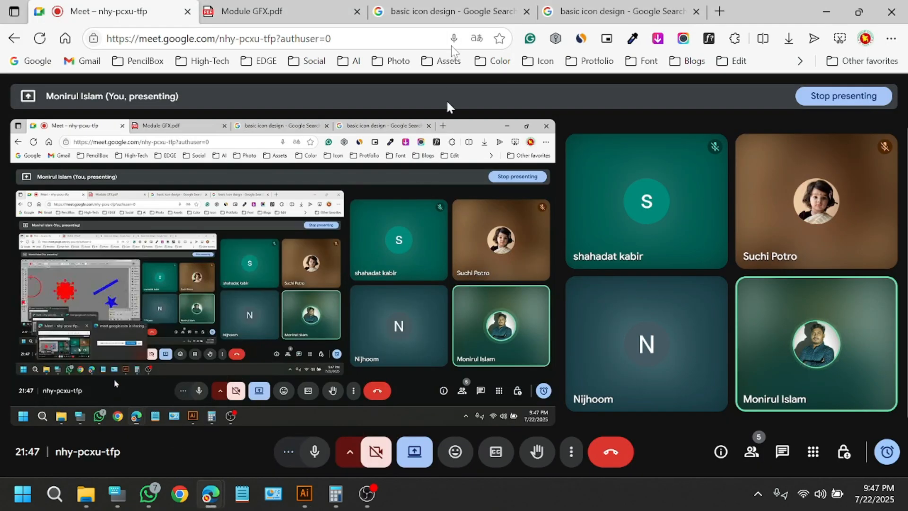
{"action": "left_click", "coordinate": [626, 6]}
{"action": "left_click", "coordinate": [261, 39]}
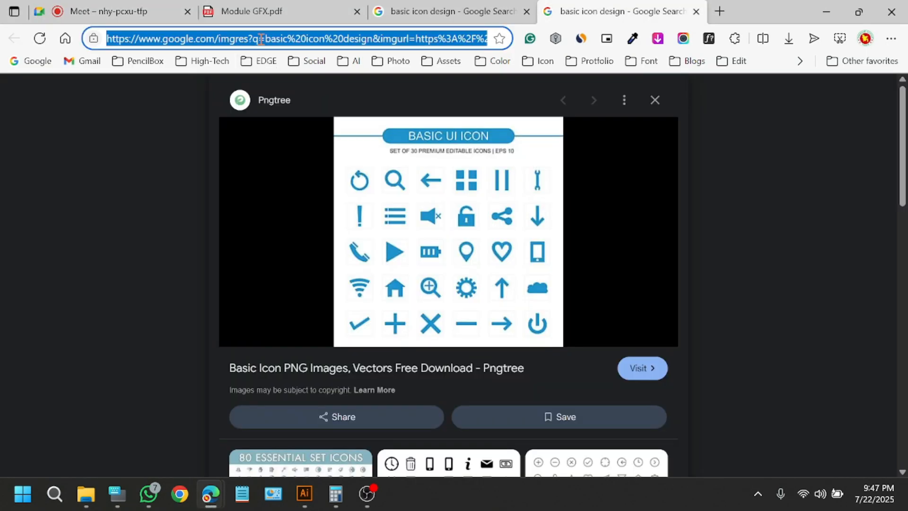
{"action": "type", "text": "mand"}
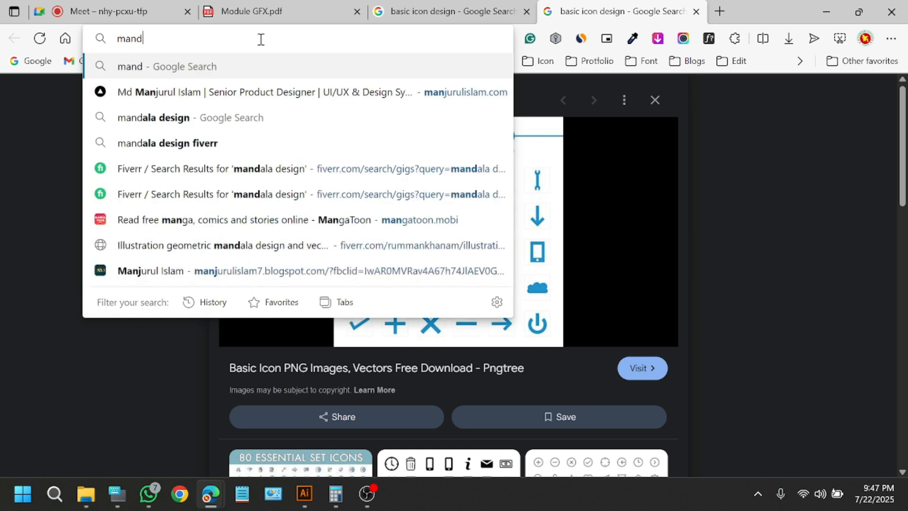
{"action": "type", "text": "ala design"}
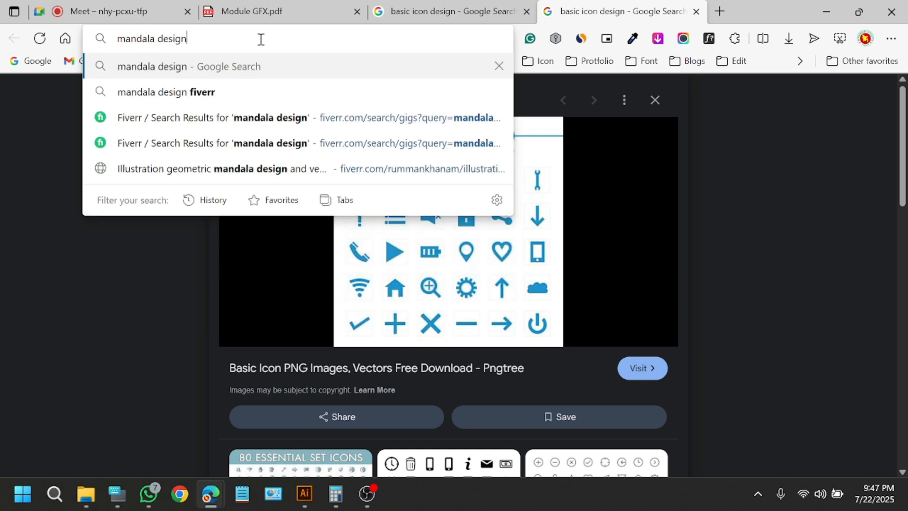
{"action": "key", "text": "Return"}
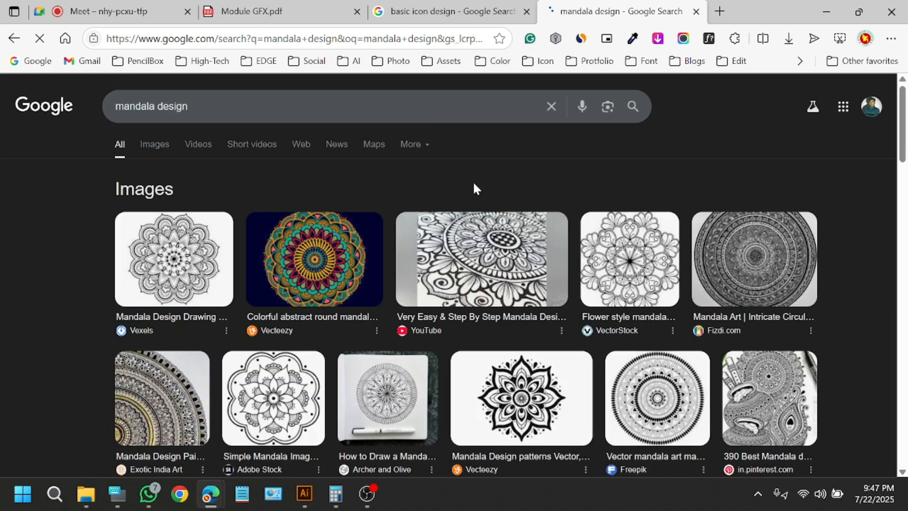
Look over the mandala design search results and restrict them to images.
{"action": "scroll", "coordinate": [478, 186], "scroll_direction": "down", "scroll_amount": 3}
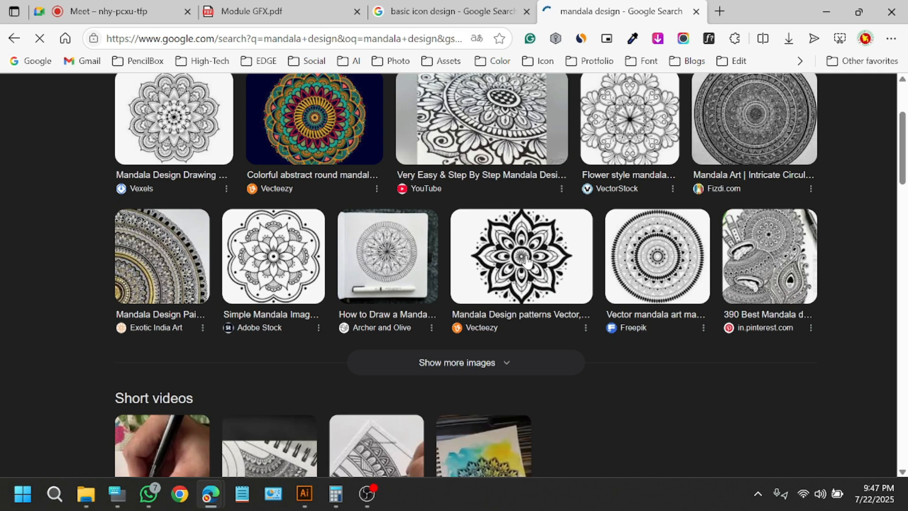
{"action": "scroll", "coordinate": [525, 258], "scroll_direction": "down", "scroll_amount": 3}
{"action": "scroll", "coordinate": [525, 257], "scroll_direction": "up", "scroll_amount": 6}
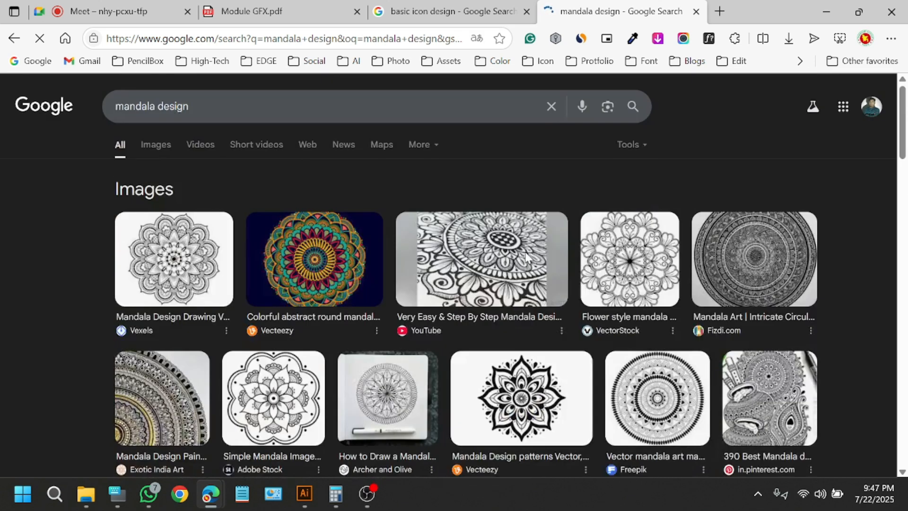
{"action": "left_click", "coordinate": [162, 148]}
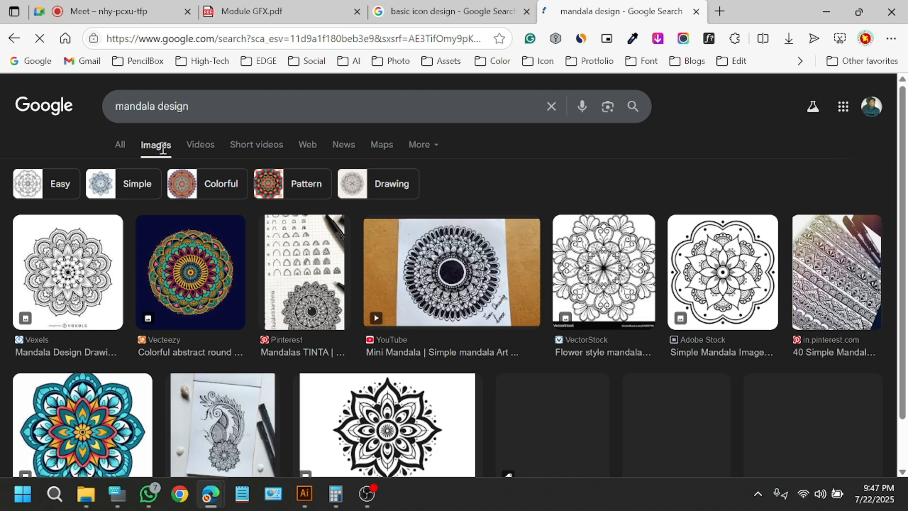
Browse the mandala image results and open the preview of VectorStock's simple mandala design for coloring.
{"action": "scroll", "coordinate": [168, 188], "scroll_direction": "down", "scroll_amount": 1}
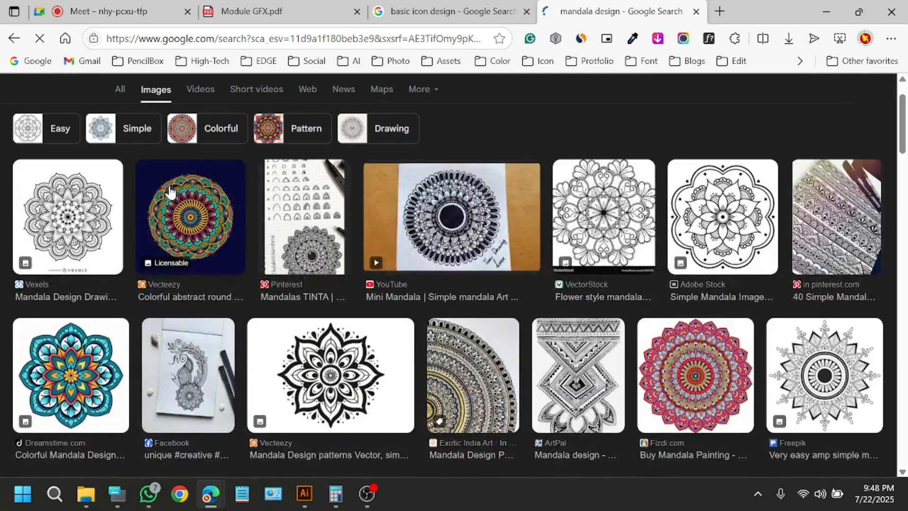
{"action": "scroll", "coordinate": [170, 191], "scroll_direction": "down", "scroll_amount": 5}
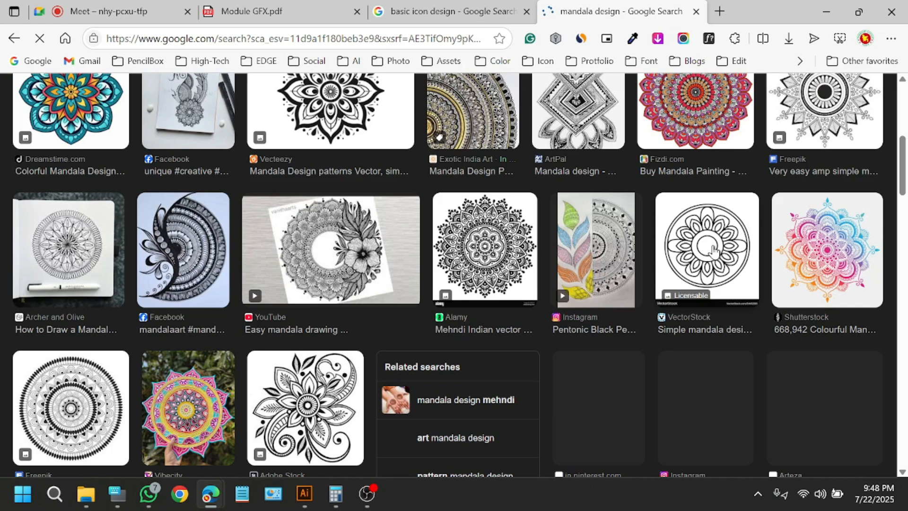
{"action": "scroll", "coordinate": [706, 247], "scroll_direction": "down", "scroll_amount": 6}
{"action": "scroll", "coordinate": [705, 249], "scroll_direction": "up", "scroll_amount": 5}
{"action": "scroll", "coordinate": [707, 249], "scroll_direction": "up", "scroll_amount": 1}
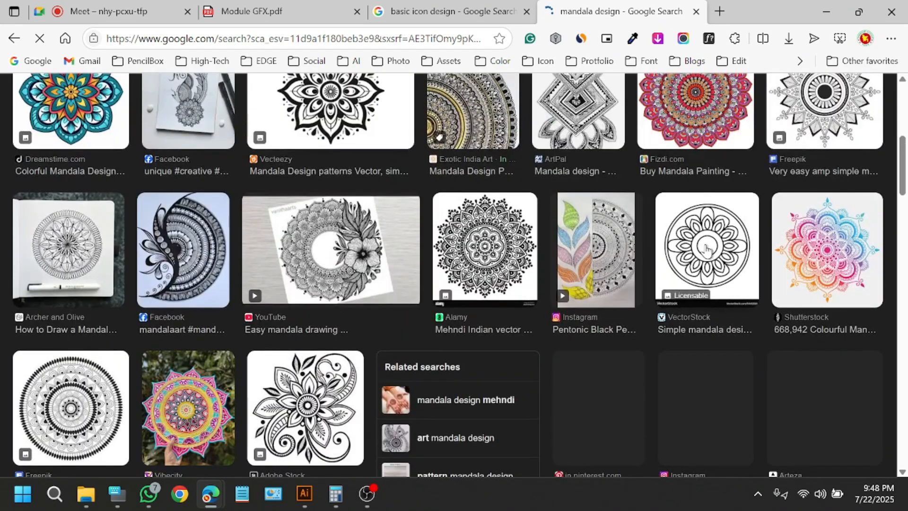
{"action": "scroll", "coordinate": [706, 250], "scroll_direction": "up", "scroll_amount": 3}
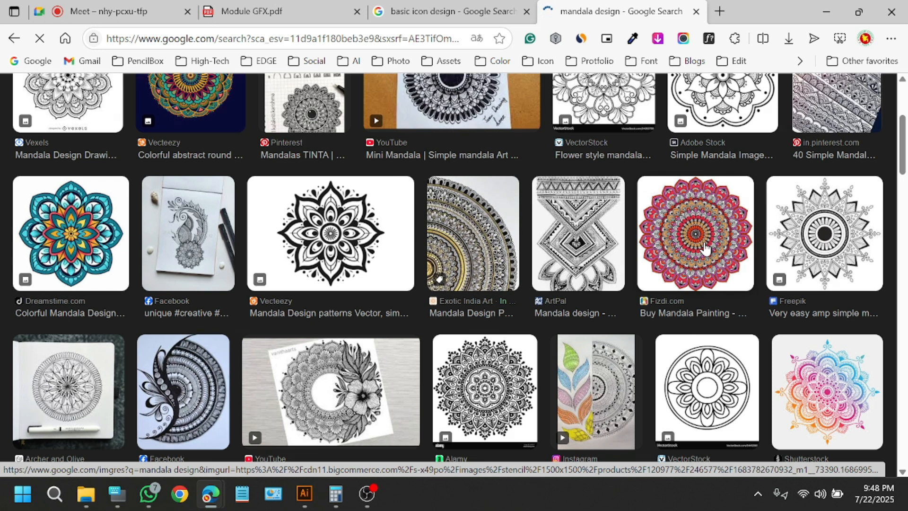
{"action": "scroll", "coordinate": [705, 247], "scroll_direction": "down", "scroll_amount": 3}
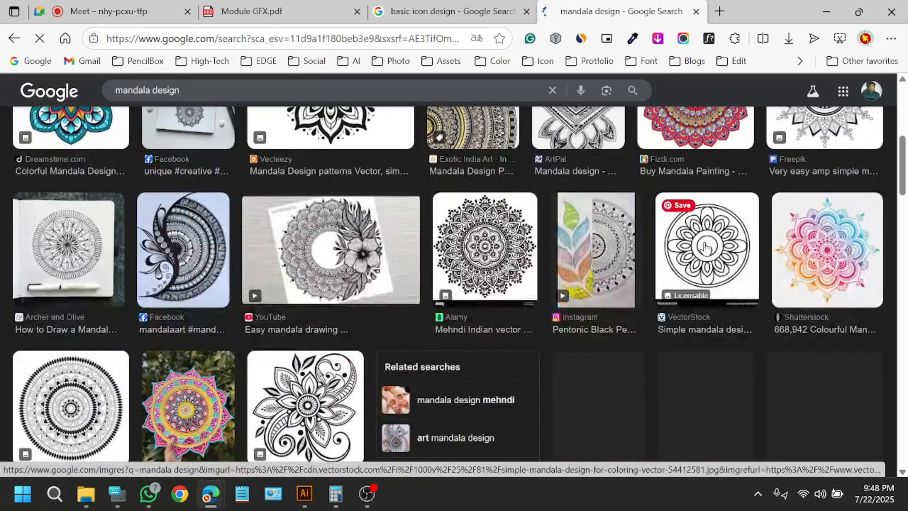
{"action": "left_click", "coordinate": [705, 247]}
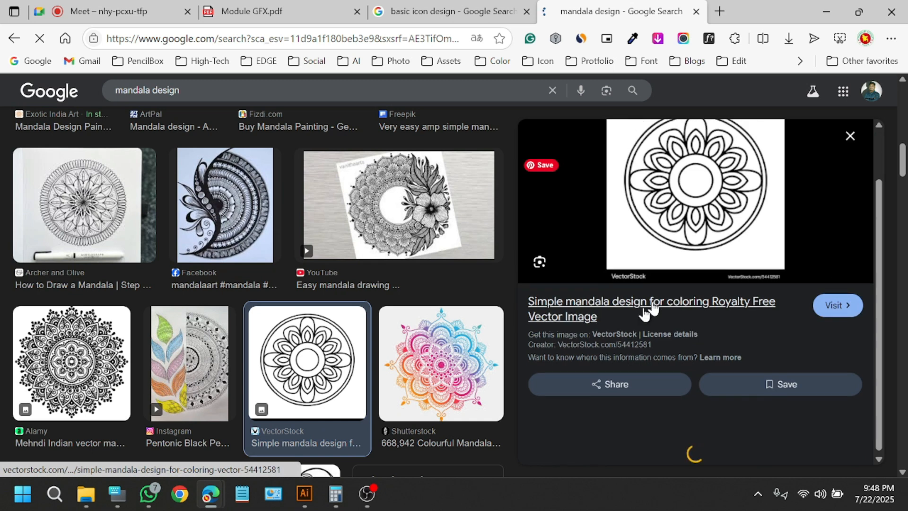
Look through the related mandala images listed below the VectorStock simple mandala preview.
{"action": "scroll", "coordinate": [217, 392], "scroll_direction": "down", "scroll_amount": 5}
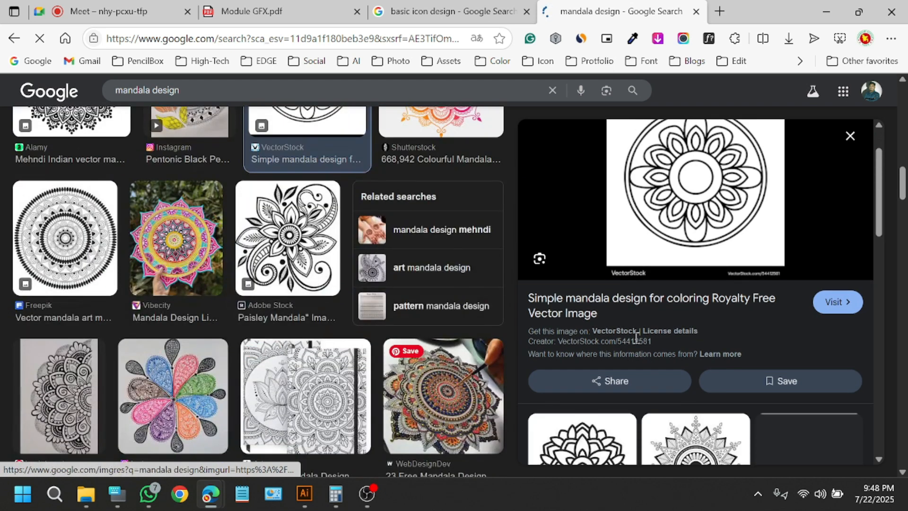
{"action": "scroll", "coordinate": [656, 344], "scroll_direction": "down", "scroll_amount": 5}
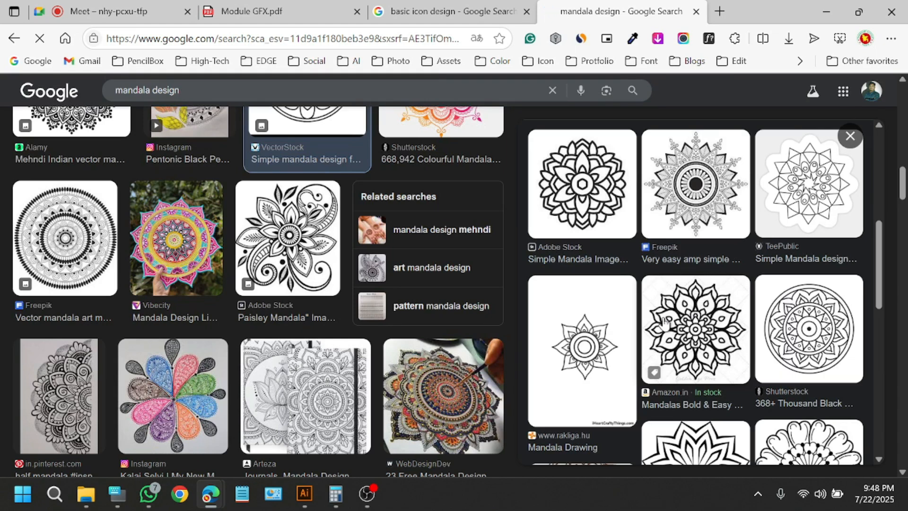
{"action": "scroll", "coordinate": [660, 318], "scroll_direction": "down", "scroll_amount": 3}
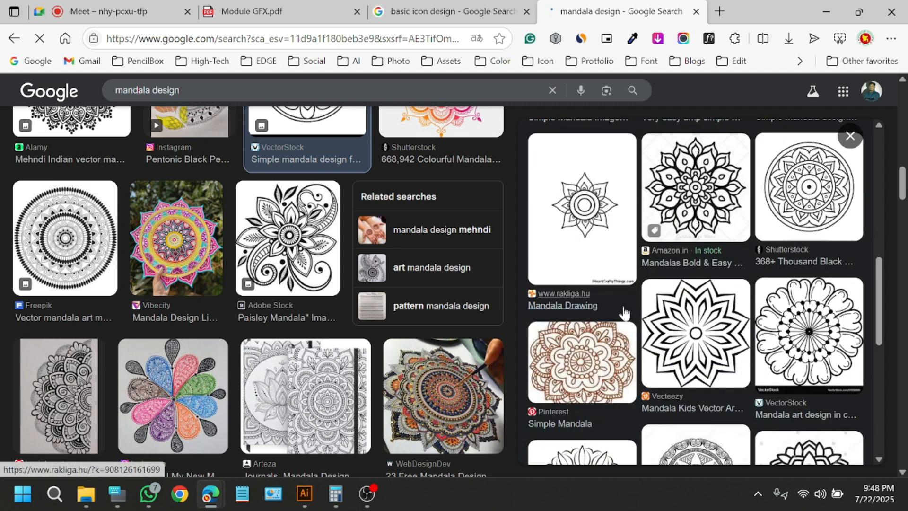
{"action": "scroll", "coordinate": [694, 349], "scroll_direction": "down", "scroll_amount": 5}
{"action": "scroll", "coordinate": [693, 343], "scroll_direction": "up", "scroll_amount": 5}
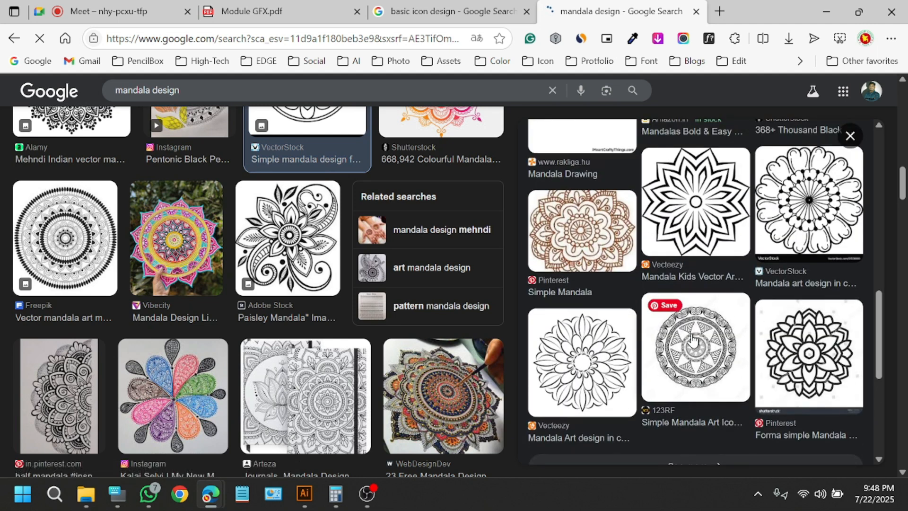
{"action": "scroll", "coordinate": [693, 338], "scroll_direction": "up", "scroll_amount": 10}
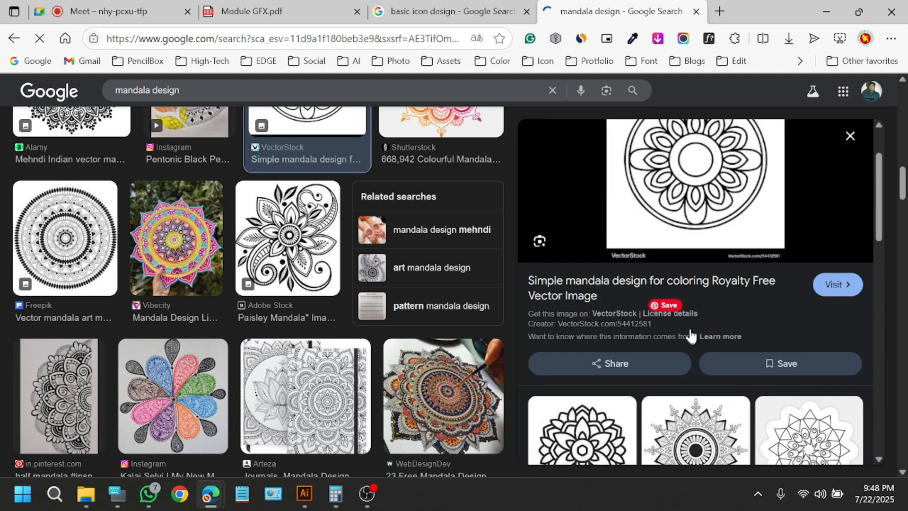
Copy the previewed VectorStock mandala image, switch to Illustrator and paste it beside the red flower, clear of its petals.
{"action": "right_click", "coordinate": [696, 232]}
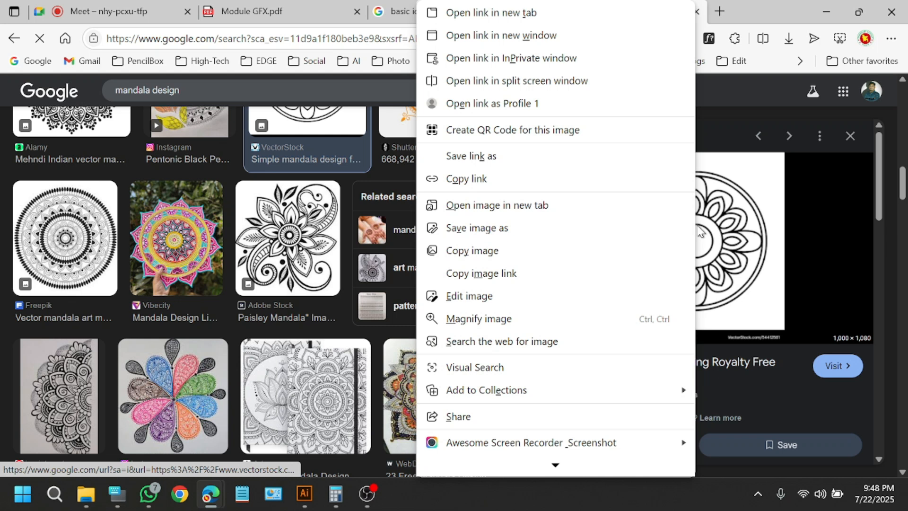
{"action": "left_click", "coordinate": [508, 250]}
{"action": "mouse_move", "coordinate": [303, 494]}
{"action": "left_click", "coordinate": [323, 452]}
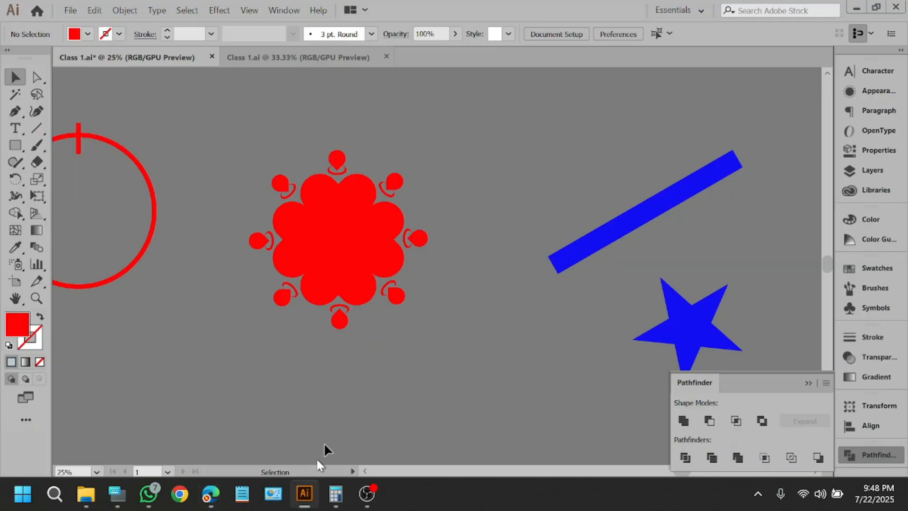
{"action": "key", "text": "ctrl+v"}
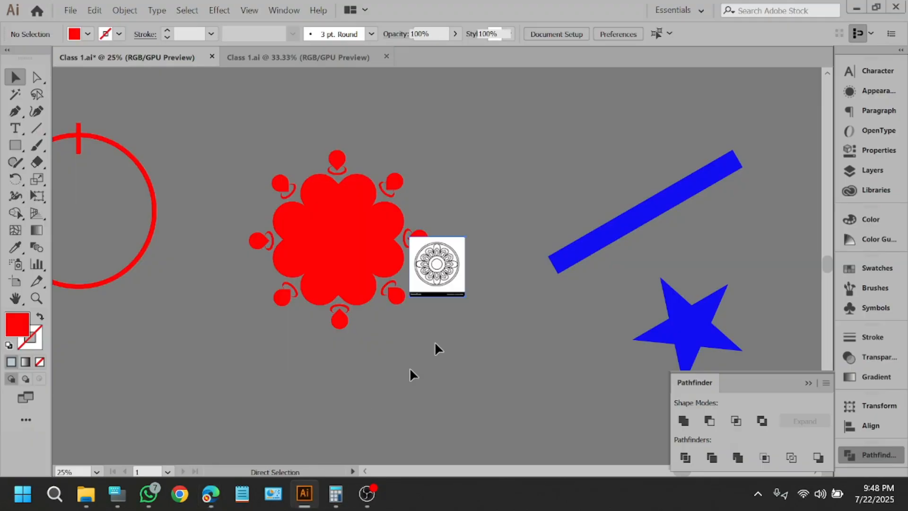
{"action": "left_click", "coordinate": [364, 432]}
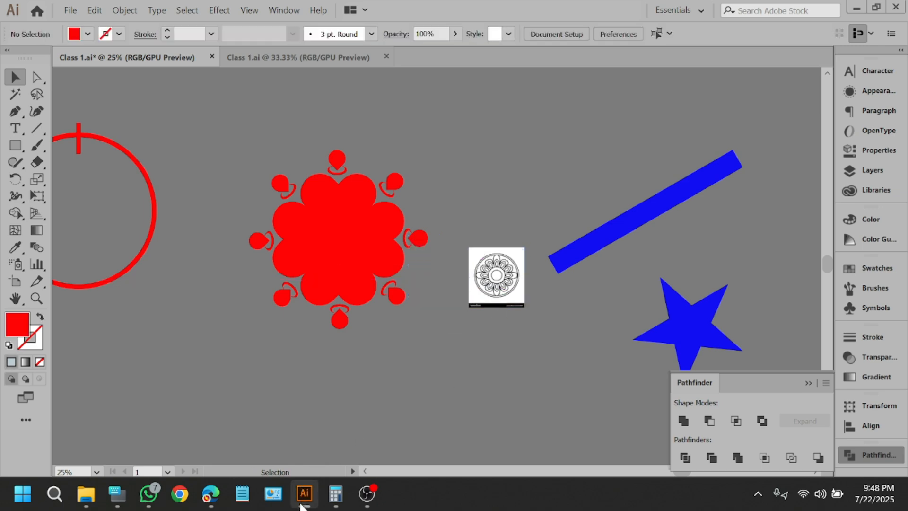
Switch back to Edge, browse the mandala image results and open Adobe Stock's Simple Mandala Images preview.
{"action": "left_click", "coordinate": [305, 494]}
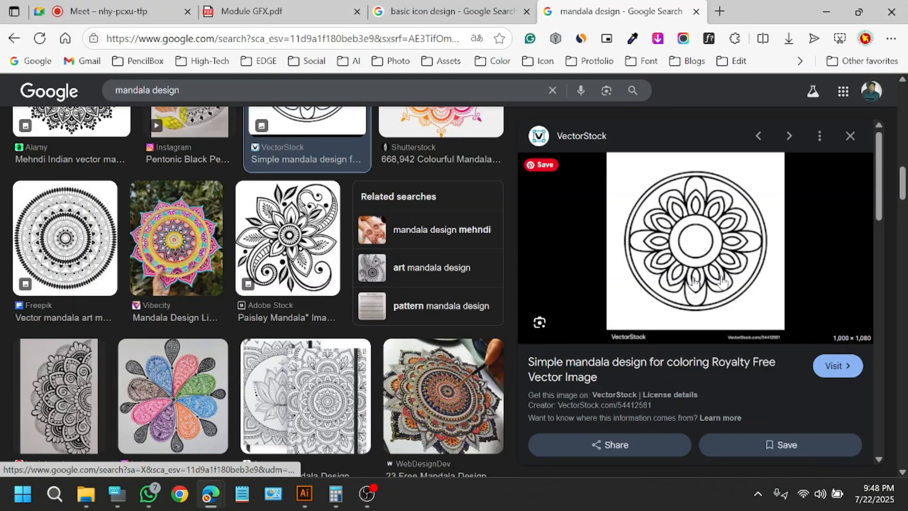
{"action": "scroll", "coordinate": [456, 277], "scroll_direction": "up", "scroll_amount": 3}
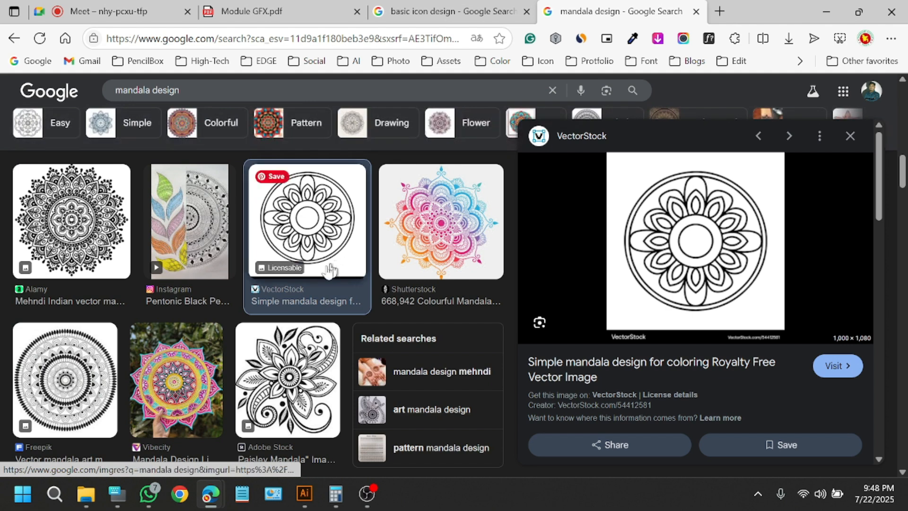
{"action": "scroll", "coordinate": [294, 285], "scroll_direction": "up", "scroll_amount": 3}
{"action": "scroll", "coordinate": [294, 285], "scroll_direction": "up", "scroll_amount": 5}
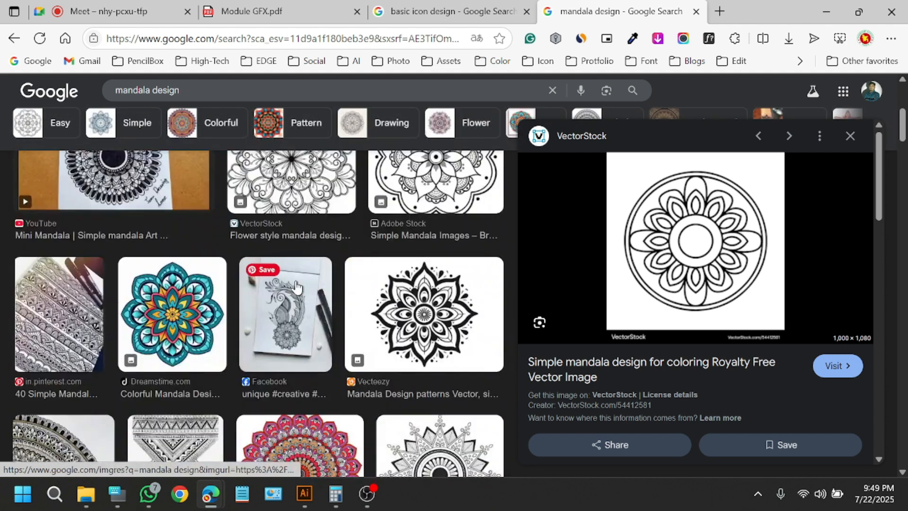
{"action": "scroll", "coordinate": [297, 286], "scroll_direction": "up", "scroll_amount": 3}
{"action": "scroll", "coordinate": [297, 286], "scroll_direction": "up", "scroll_amount": 2}
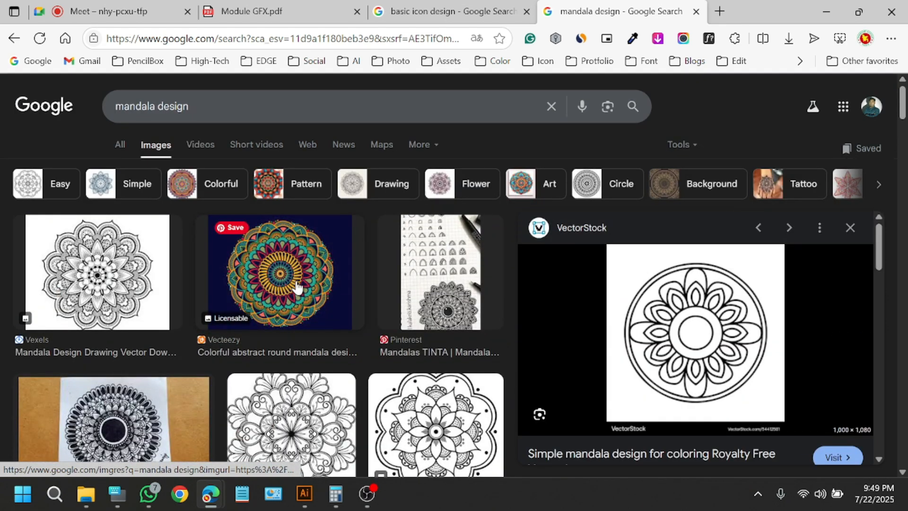
{"action": "scroll", "coordinate": [297, 286], "scroll_direction": "down", "scroll_amount": 3}
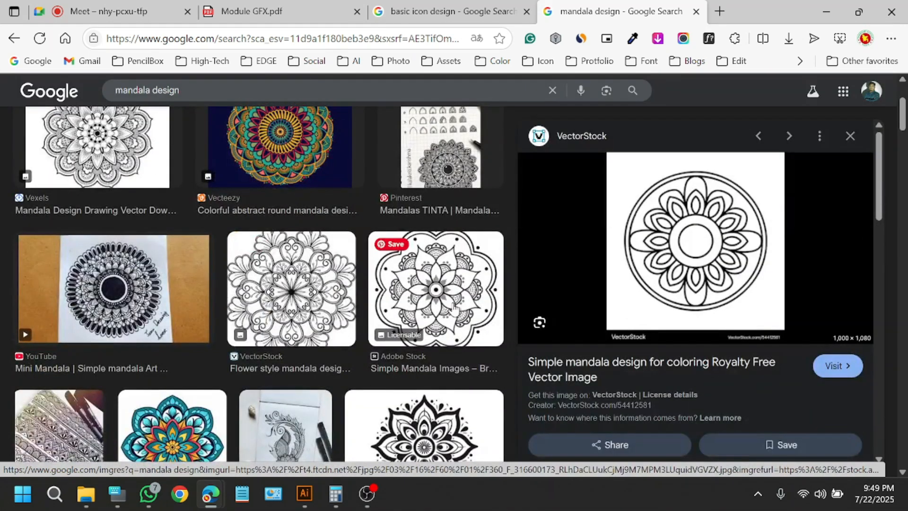
{"action": "left_click", "coordinate": [453, 308]}
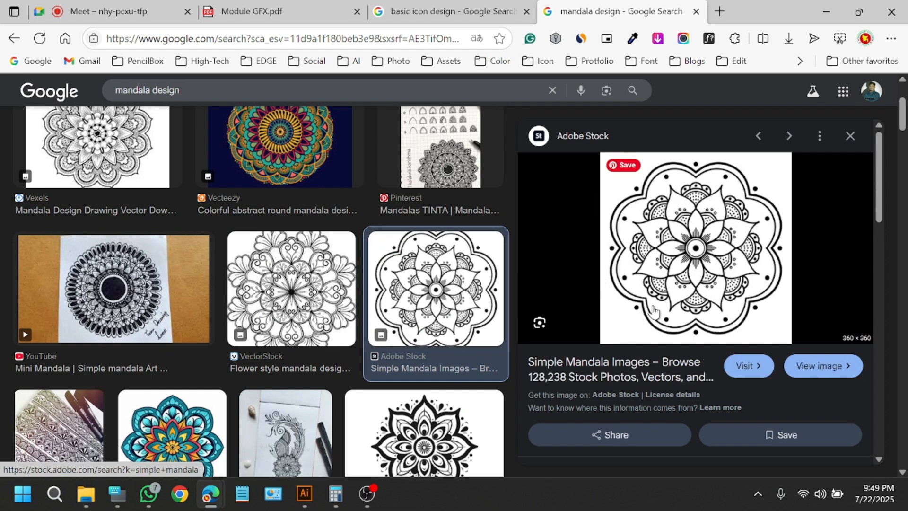
Copy the Adobe Stock mandala image, paste it into the Illustrator document and place it below the first mandala image.
{"action": "right_click", "coordinate": [714, 259]}
{"action": "left_click", "coordinate": [582, 256]}
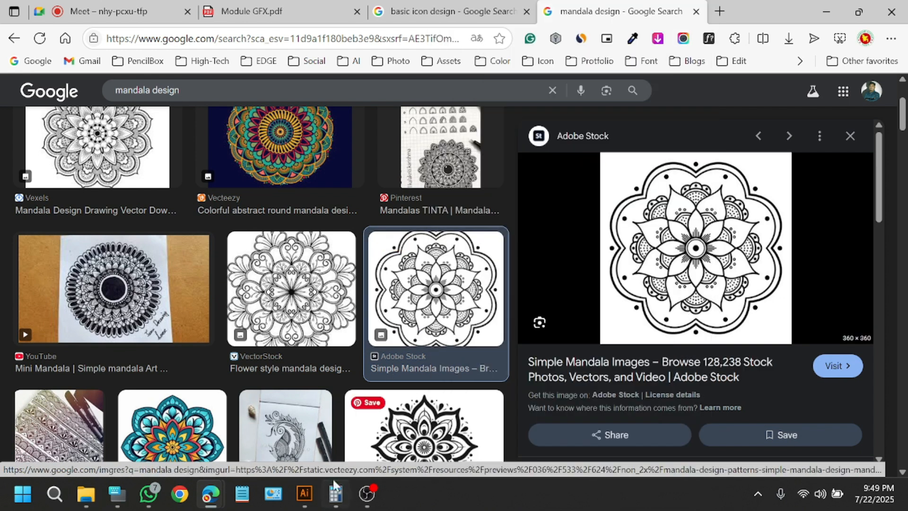
{"action": "left_click", "coordinate": [305, 493]}
{"action": "key", "text": "ctrl+v"}
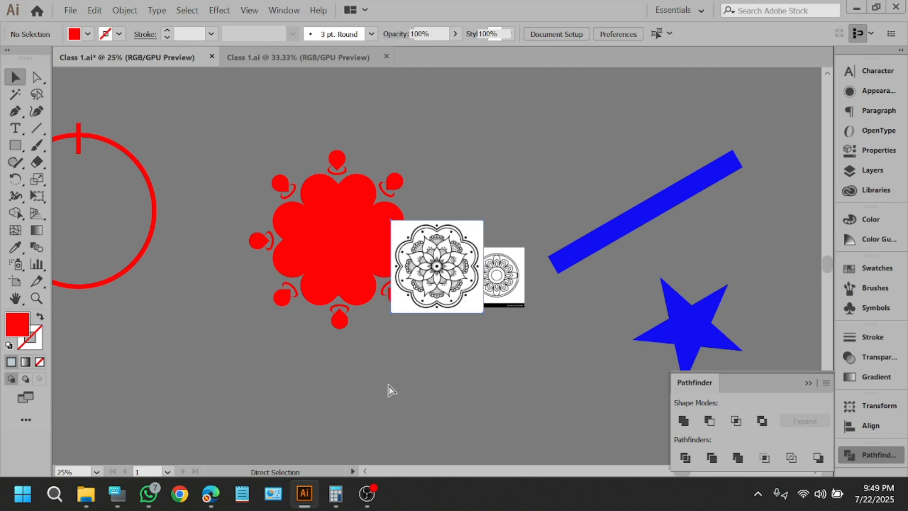
{"action": "left_click_drag", "start_coordinate": [434, 279], "coordinate": [492, 388]}
Switch back to Edge, open the preview of VectorStock's flower style mandala design and copy its image.
{"action": "mouse_move", "coordinate": [211, 493]}
{"action": "left_click", "coordinate": [161, 425]}
{"action": "scroll", "coordinate": [313, 274], "scroll_direction": "up", "scroll_amount": 2}
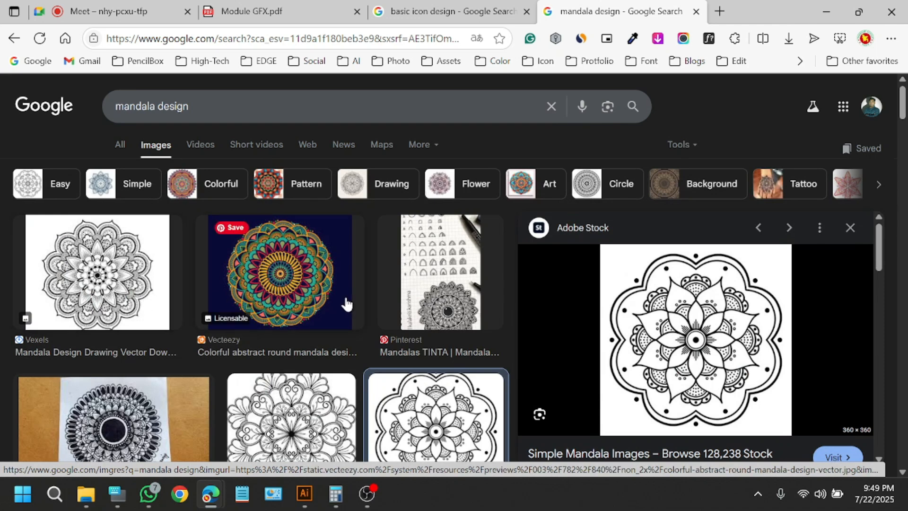
{"action": "scroll", "coordinate": [347, 303], "scroll_direction": "down", "scroll_amount": 3}
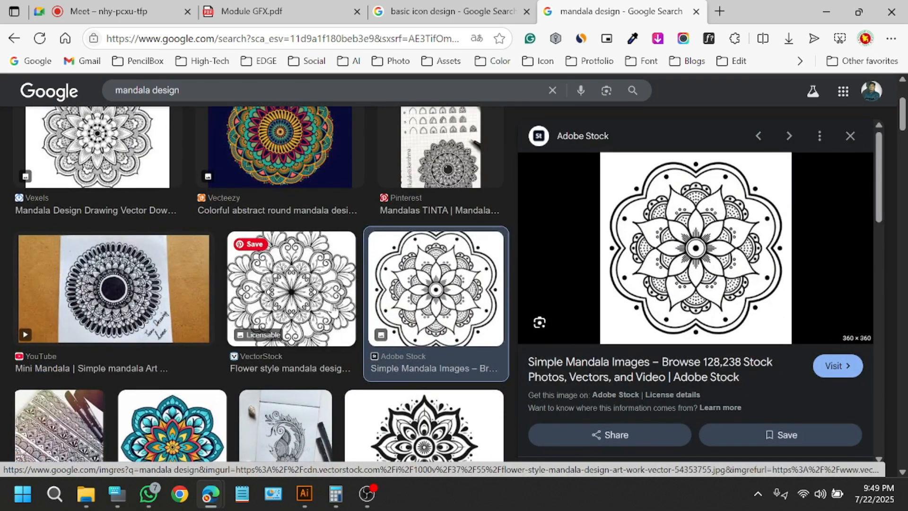
{"action": "left_click", "coordinate": [335, 293]}
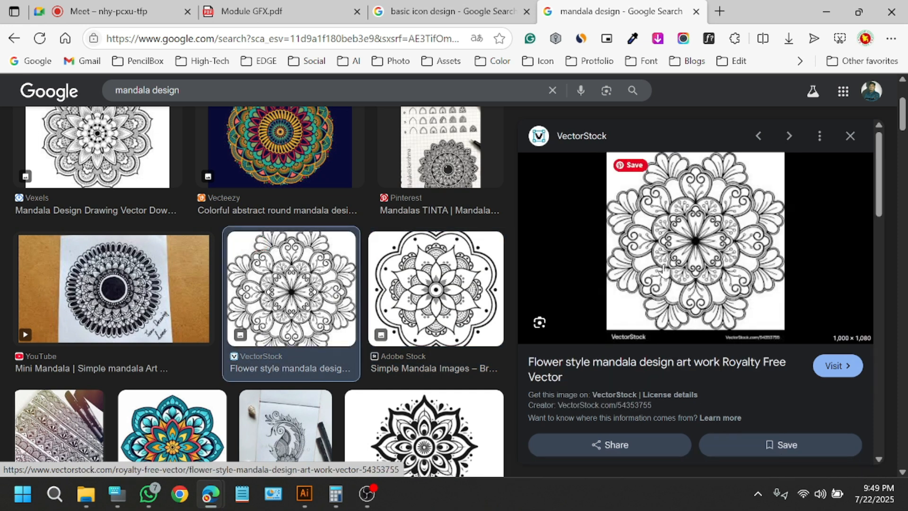
{"action": "right_click", "coordinate": [724, 253]}
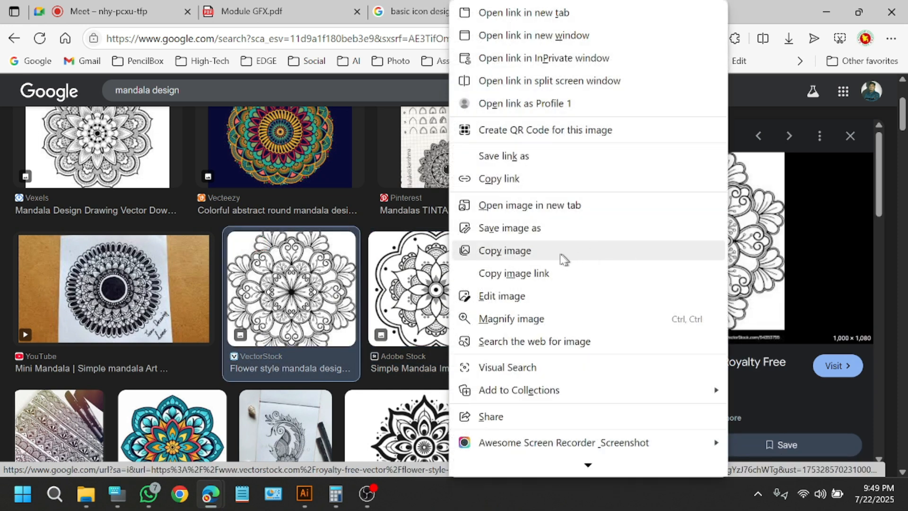
{"action": "right_click", "coordinate": [769, 259]}
{"action": "left_click", "coordinate": [571, 260]}
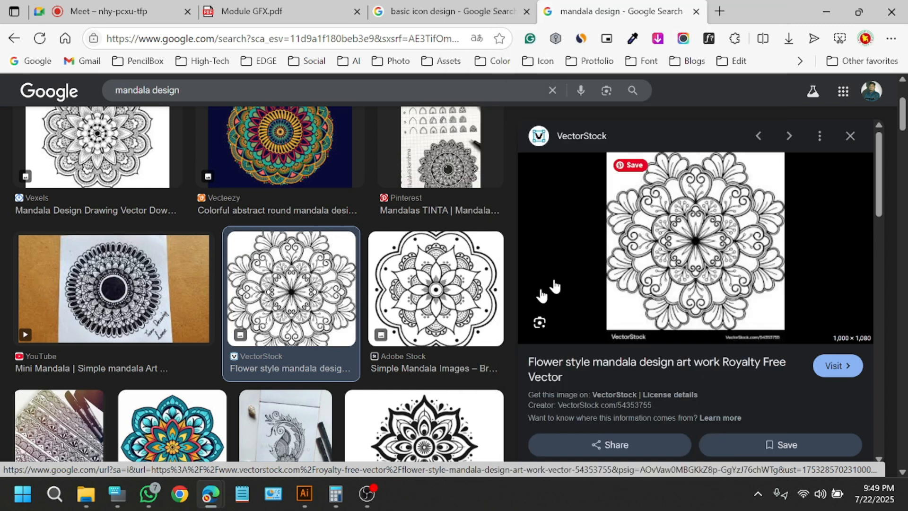
Paste the flower style mandala into the Illustrator document and arrange the three mandala images side by side in a row.
{"action": "left_click", "coordinate": [305, 493]}
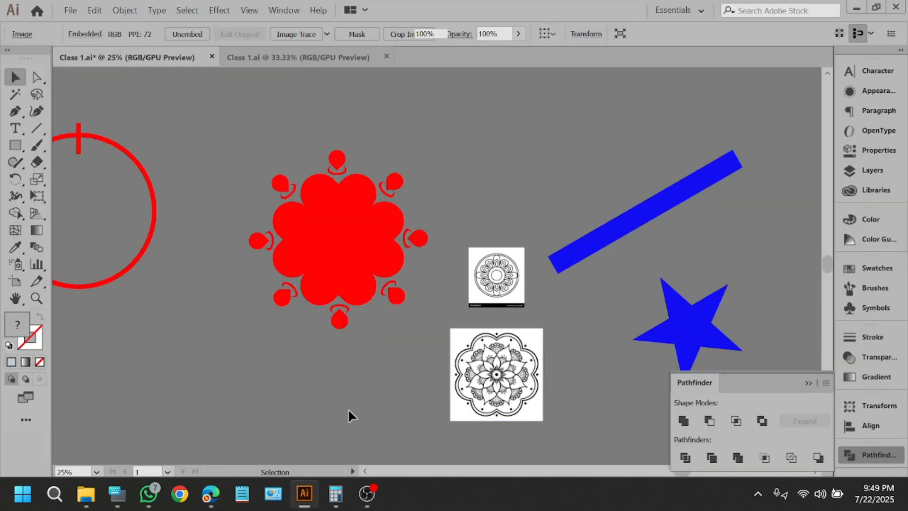
{"action": "key", "text": "ctrl+v"}
{"action": "scroll", "coordinate": [354, 402], "scroll_direction": "down", "scroll_amount": 2}
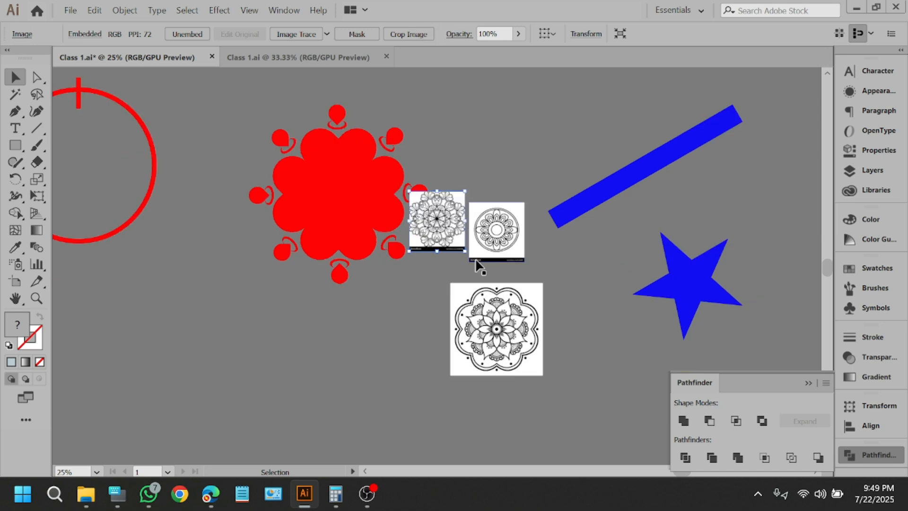
{"action": "scroll", "coordinate": [558, 250], "scroll_direction": "up", "scroll_amount": 3}
{"action": "left_click_drag", "start_coordinate": [250, 197], "coordinate": [580, 222]}
{"action": "left_click_drag", "start_coordinate": [464, 440], "coordinate": [251, 204]}
{"action": "left_click", "coordinate": [368, 325]}
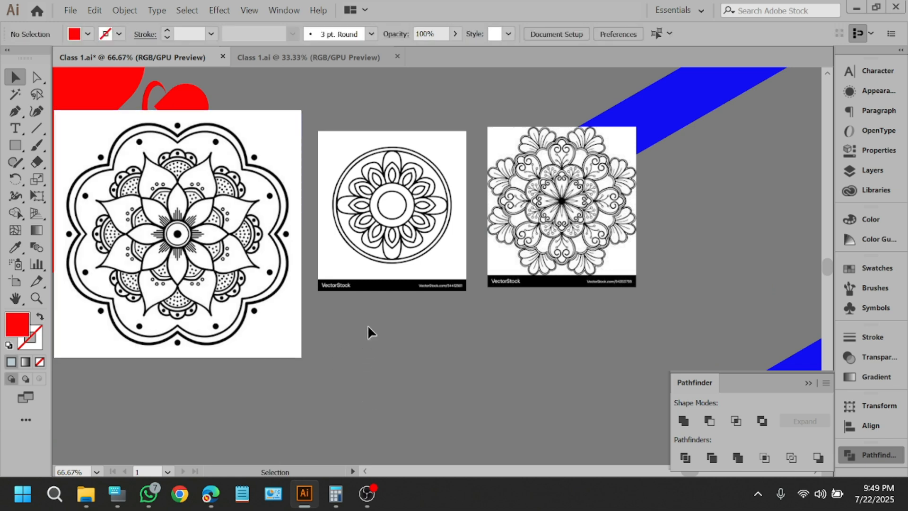
Trace the inner teardrop and pointed outline of the round mandala's top petal in red with the Paintbrush.
{"action": "scroll", "coordinate": [385, 168], "scroll_direction": "up", "scroll_amount": 2}
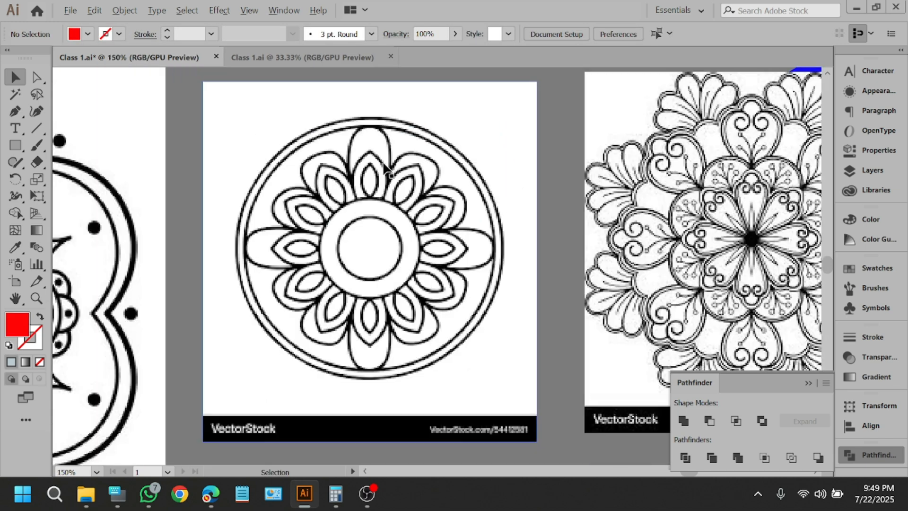
{"action": "scroll", "coordinate": [392, 163], "scroll_direction": "down", "scroll_amount": 1}
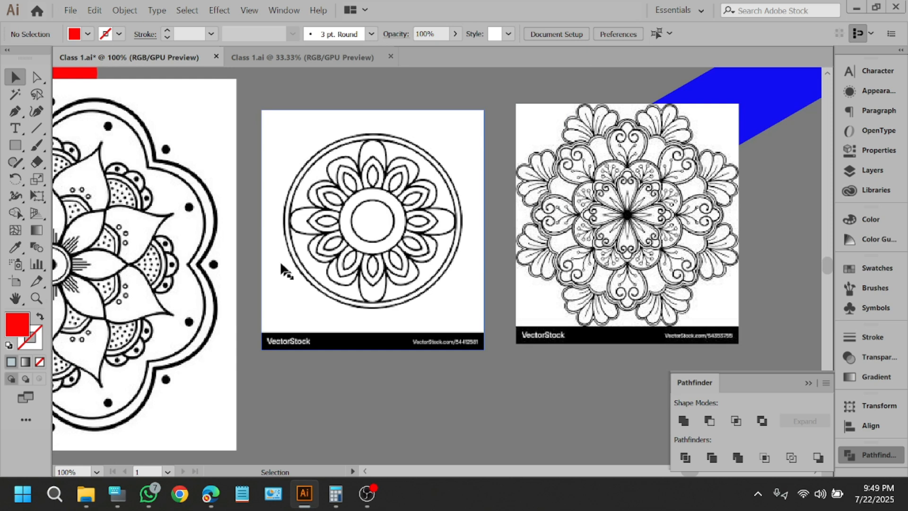
{"action": "left_click", "coordinate": [37, 146]}
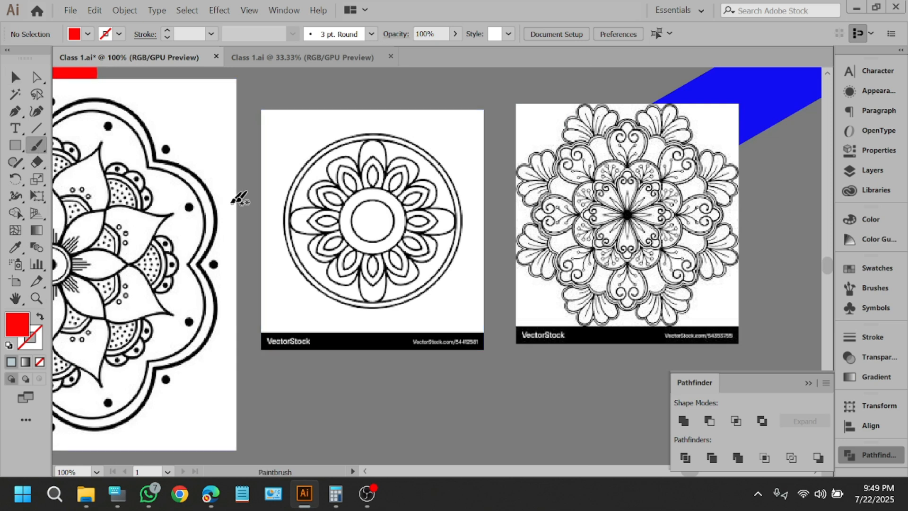
{"action": "scroll", "coordinate": [406, 159], "scroll_direction": "up", "scroll_amount": 3}
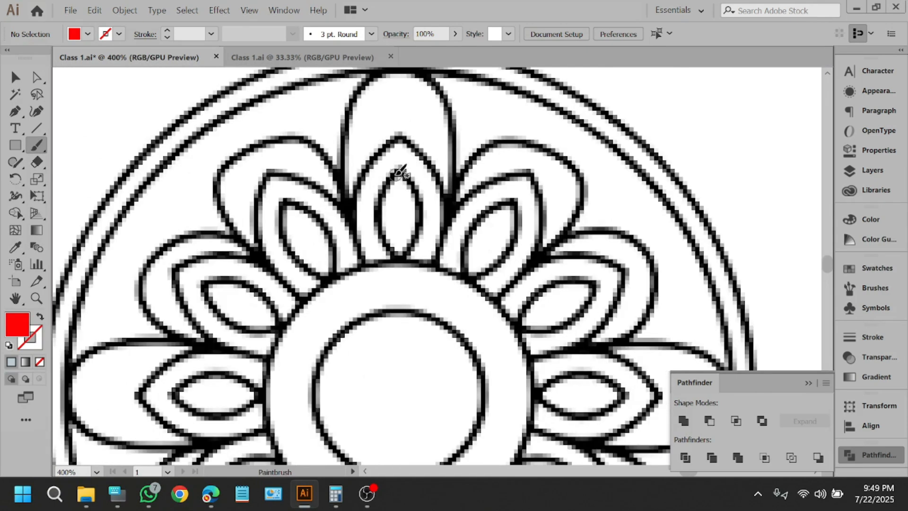
{"action": "left_click_drag", "start_coordinate": [420, 201], "coordinate": [401, 262]}
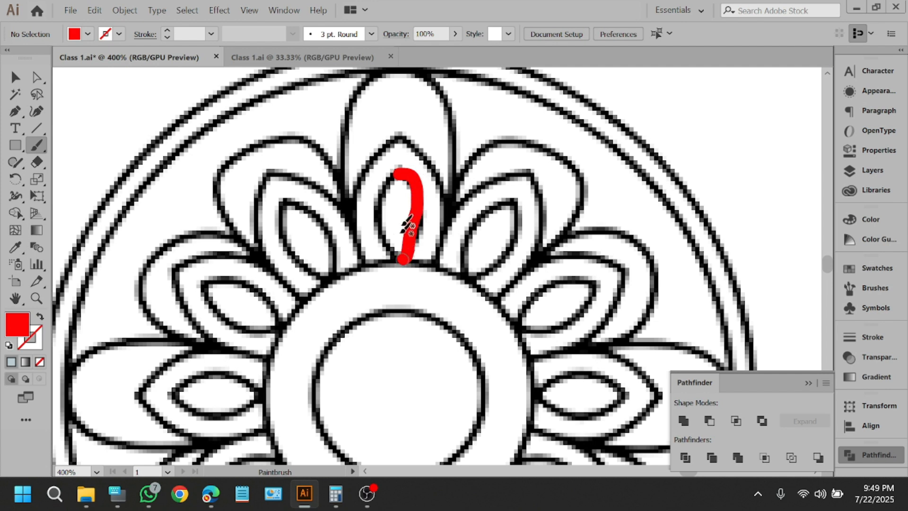
{"action": "left_click_drag", "start_coordinate": [384, 202], "coordinate": [396, 247]}
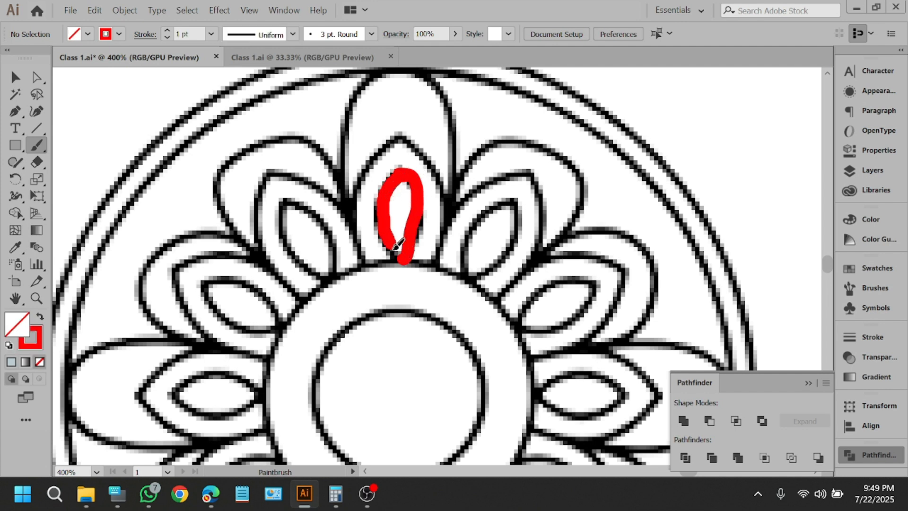
{"action": "mouse_move", "coordinate": [395, 133]}
{"action": "left_mouse_down"}
{"action": "mouse_move", "coordinate": [425, 142]}
{"action": "mouse_move", "coordinate": [446, 189]}
{"action": "mouse_move", "coordinate": [446, 239]}
{"action": "left_mouse_up"}
{"action": "mouse_move", "coordinate": [406, 131]}
{"action": "left_mouse_down"}
{"action": "mouse_move", "coordinate": [373, 164]}
{"action": "mouse_move", "coordinate": [359, 212]}
{"action": "mouse_move", "coordinate": [372, 260]}
{"action": "left_mouse_up"}
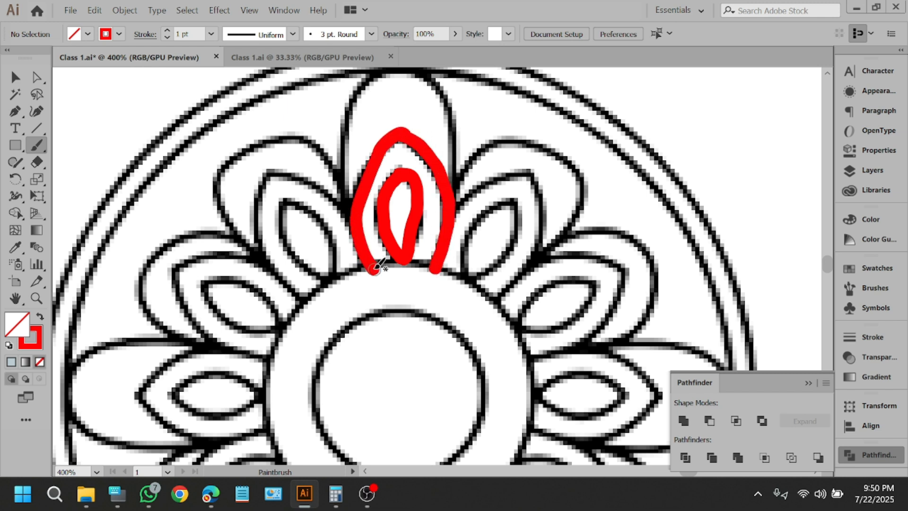
Trace the outer ring of the round mandala's centre with red Paintbrush strokes.
{"action": "scroll", "coordinate": [355, 138], "scroll_direction": "down", "scroll_amount": 5}
{"action": "mouse_move", "coordinate": [345, 153]}
{"action": "left_mouse_down"}
{"action": "mouse_move", "coordinate": [450, 143]}
{"action": "mouse_move", "coordinate": [492, 174]}
{"action": "mouse_move", "coordinate": [524, 215]}
{"action": "mouse_move", "coordinate": [536, 262]}
{"action": "mouse_move", "coordinate": [530, 312]}
{"action": "mouse_move", "coordinate": [507, 355]}
{"action": "mouse_move", "coordinate": [457, 386]}
{"action": "mouse_move", "coordinate": [353, 384]}
{"action": "mouse_move", "coordinate": [259, 313]}
{"action": "mouse_move", "coordinate": [249, 258]}
{"action": "left_mouse_up"}
{"action": "mouse_move", "coordinate": [261, 227]}
{"action": "left_mouse_down"}
{"action": "mouse_move", "coordinate": [271, 185]}
{"action": "mouse_move", "coordinate": [361, 143]}
{"action": "left_mouse_up"}
{"action": "scroll", "coordinate": [191, 178], "scroll_direction": "down", "scroll_amount": 2}
{"action": "scroll", "coordinate": [363, 126], "scroll_direction": "up", "scroll_amount": 2}
{"action": "scroll", "coordinate": [348, 156], "scroll_direction": "up", "scroll_amount": 2}
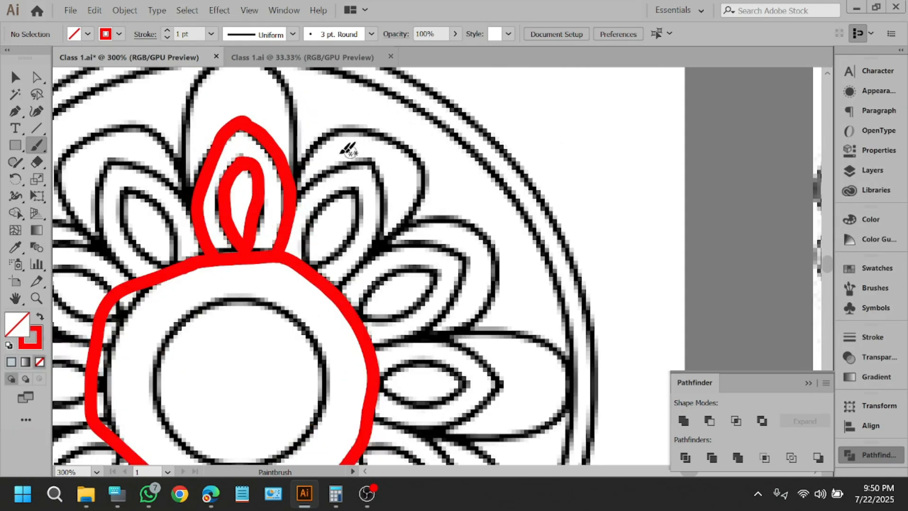
Trace the neighbouring petal clockwise from the top one, painting its outer outline, middle outline and inner teardrop in red.
{"action": "mouse_move", "coordinate": [305, 158]}
{"action": "left_mouse_down"}
{"action": "mouse_move", "coordinate": [359, 129]}
{"action": "mouse_move", "coordinate": [396, 127]}
{"action": "mouse_move", "coordinate": [414, 137]}
{"action": "mouse_move", "coordinate": [419, 183]}
{"action": "mouse_move", "coordinate": [376, 257]}
{"action": "left_mouse_up"}
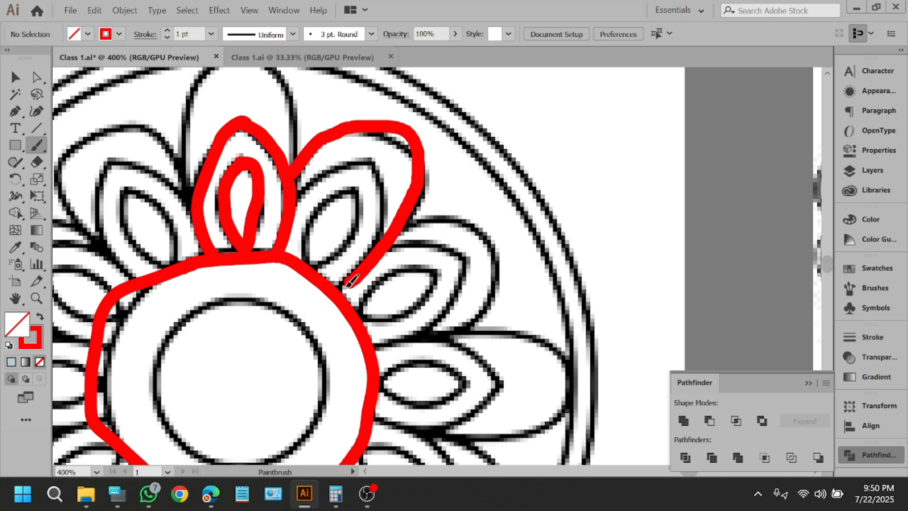
{"action": "left_click_drag", "start_coordinate": [342, 287], "coordinate": [340, 289]}
{"action": "mouse_move", "coordinate": [296, 192]}
{"action": "left_mouse_down"}
{"action": "mouse_move", "coordinate": [377, 160]}
{"action": "mouse_move", "coordinate": [391, 179]}
{"action": "mouse_move", "coordinate": [374, 251]}
{"action": "left_mouse_up"}
{"action": "mouse_move", "coordinate": [309, 260]}
{"action": "left_mouse_down"}
{"action": "mouse_move", "coordinate": [314, 221]}
{"action": "mouse_move", "coordinate": [337, 195]}
{"action": "mouse_move", "coordinate": [368, 194]}
{"action": "mouse_move", "coordinate": [373, 217]}
{"action": "mouse_move", "coordinate": [320, 264]}
{"action": "left_mouse_up"}
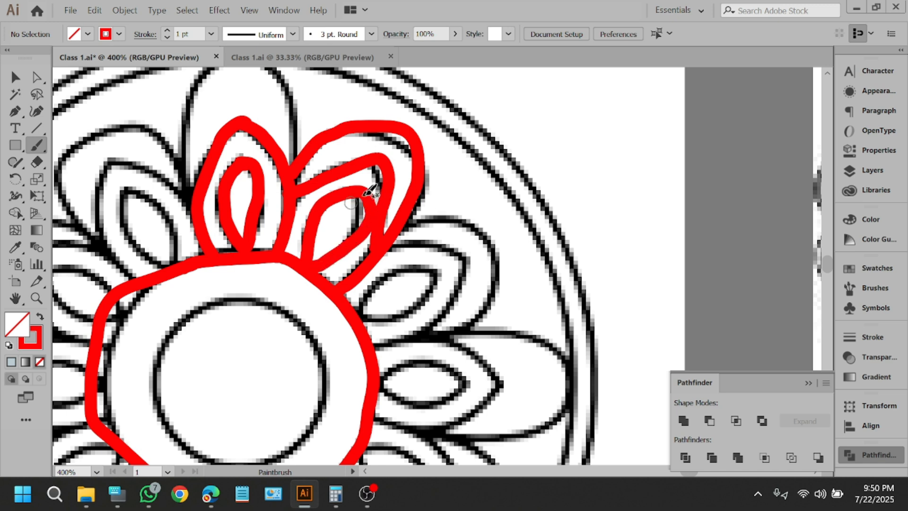
Undo all the red Paintbrush strokes on the round mandala's petals and centre ring.
{"action": "scroll", "coordinate": [378, 178], "scroll_direction": "down", "scroll_amount": 2}
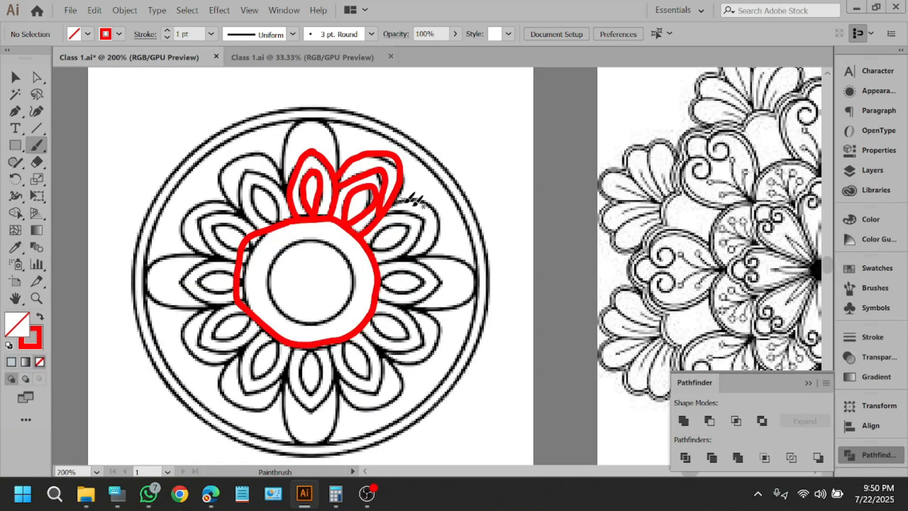
{"action": "scroll", "coordinate": [307, 177], "scroll_direction": "up", "scroll_amount": 1}
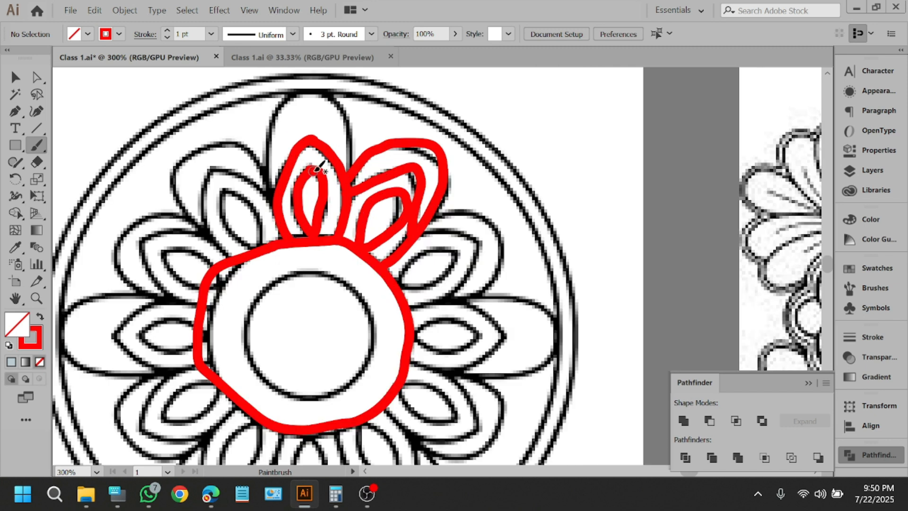
{"action": "key", "text": "ctrl+z"}
{"action": "key", "text": "ctrl+z"}
{"action": "key", "text": "ctrl+z"}
{"action": "key", "text": "ctrl+z"}
{"action": "key", "text": "ctrl+z"}
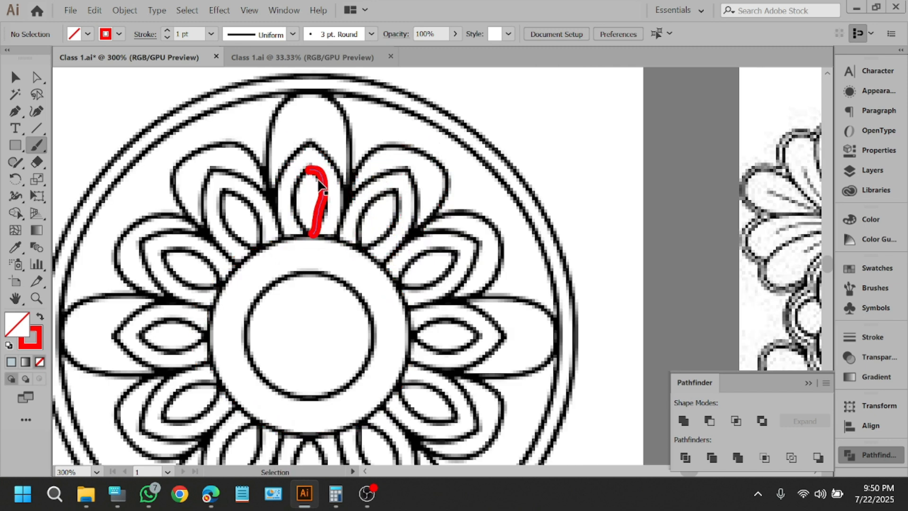
{"action": "key", "text": "ctrl+z"}
{"action": "key", "text": "ctrl+z"}
Trace the inner and outer circles of the round mandala's centre with red Paintbrush strokes.
{"action": "mouse_move", "coordinate": [268, 291]}
{"action": "left_mouse_down"}
{"action": "mouse_move", "coordinate": [360, 280]}
{"action": "mouse_move", "coordinate": [392, 353]}
{"action": "mouse_move", "coordinate": [288, 397]}
{"action": "mouse_move", "coordinate": [258, 304]}
{"action": "mouse_move", "coordinate": [294, 288]}
{"action": "left_mouse_up"}
{"action": "mouse_move", "coordinate": [265, 250]}
{"action": "left_mouse_down"}
{"action": "mouse_move", "coordinate": [362, 242]}
{"action": "mouse_move", "coordinate": [393, 265]}
{"action": "mouse_move", "coordinate": [419, 317]}
{"action": "mouse_move", "coordinate": [411, 375]}
{"action": "mouse_move", "coordinate": [364, 412]}
{"action": "mouse_move", "coordinate": [293, 415]}
{"action": "mouse_move", "coordinate": [202, 372]}
{"action": "mouse_move", "coordinate": [203, 305]}
{"action": "mouse_move", "coordinate": [284, 241]}
{"action": "left_mouse_up"}
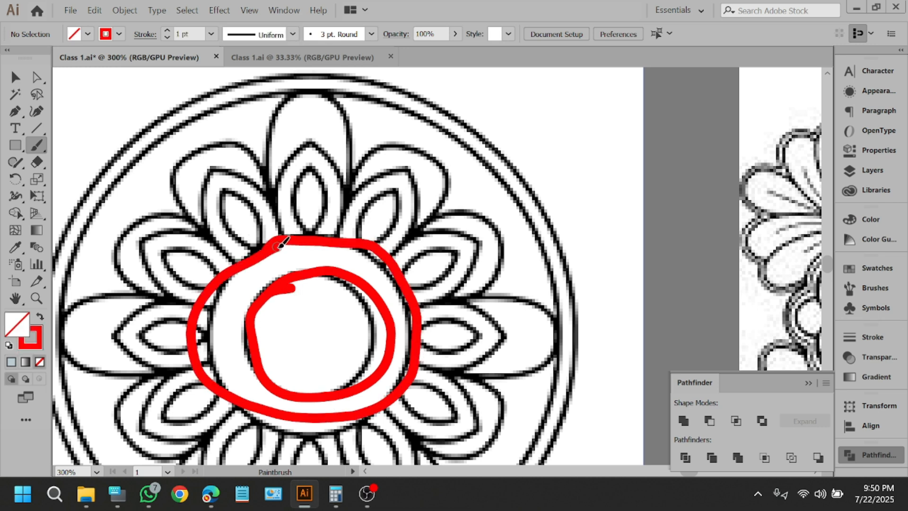
{"action": "scroll", "coordinate": [309, 152], "scroll_direction": "up", "scroll_amount": 1}
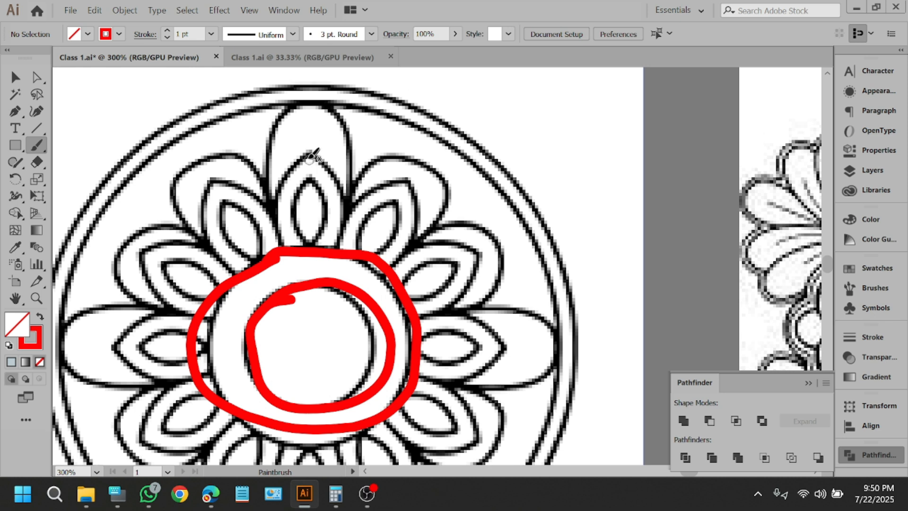
Trace the round mandala's top petal in red, painting its outer outline, middle outline and inner teardrop.
{"action": "mouse_move", "coordinate": [279, 226]}
{"action": "left_mouse_down"}
{"action": "mouse_move", "coordinate": [283, 136]}
{"action": "mouse_move", "coordinate": [317, 116]}
{"action": "mouse_move", "coordinate": [342, 126]}
{"action": "mouse_move", "coordinate": [353, 166]}
{"action": "mouse_move", "coordinate": [334, 244]}
{"action": "left_mouse_up"}
{"action": "mouse_move", "coordinate": [269, 197]}
{"action": "left_mouse_down"}
{"action": "mouse_move", "coordinate": [296, 157]}
{"action": "mouse_move", "coordinate": [331, 157]}
{"action": "mouse_move", "coordinate": [336, 204]}
{"action": "left_mouse_up"}
{"action": "mouse_move", "coordinate": [289, 221]}
{"action": "left_mouse_down"}
{"action": "mouse_move", "coordinate": [316, 171]}
{"action": "mouse_move", "coordinate": [332, 236]}
{"action": "mouse_move", "coordinate": [296, 201]}
{"action": "mouse_move", "coordinate": [310, 175]}
{"action": "left_mouse_up"}
{"action": "scroll", "coordinate": [353, 142], "scroll_direction": "down", "scroll_amount": 3}
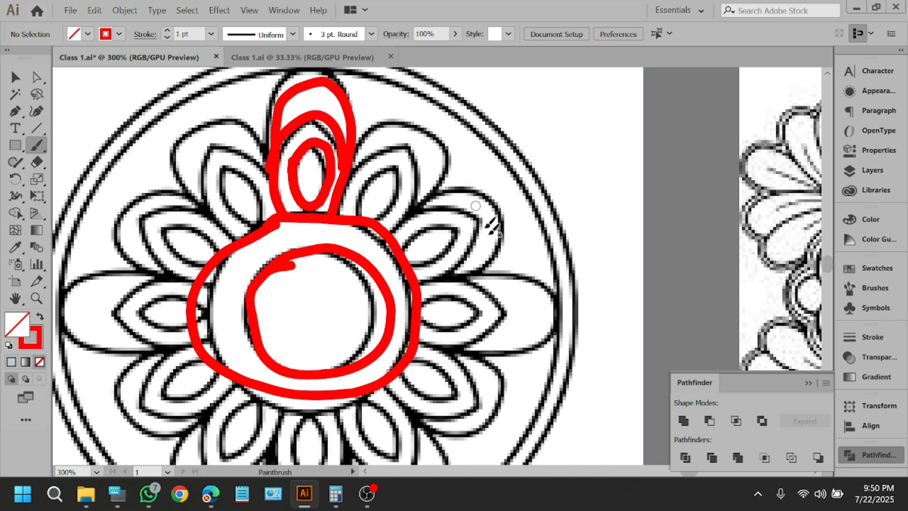
{"action": "scroll", "coordinate": [314, 298], "scroll_direction": "down", "scroll_amount": 3}
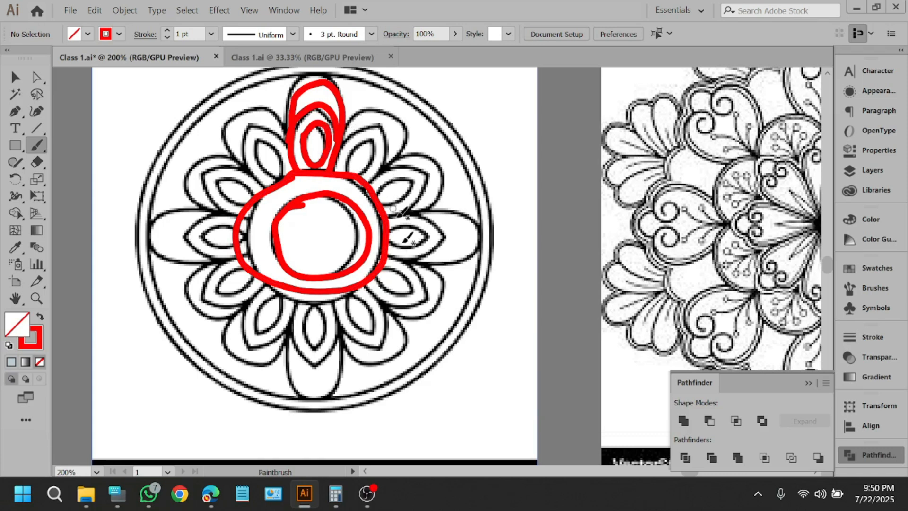
{"action": "scroll", "coordinate": [216, 233], "scroll_direction": "down", "scroll_amount": 1}
{"action": "scroll", "coordinate": [216, 233], "scroll_direction": "down", "scroll_amount": 1}
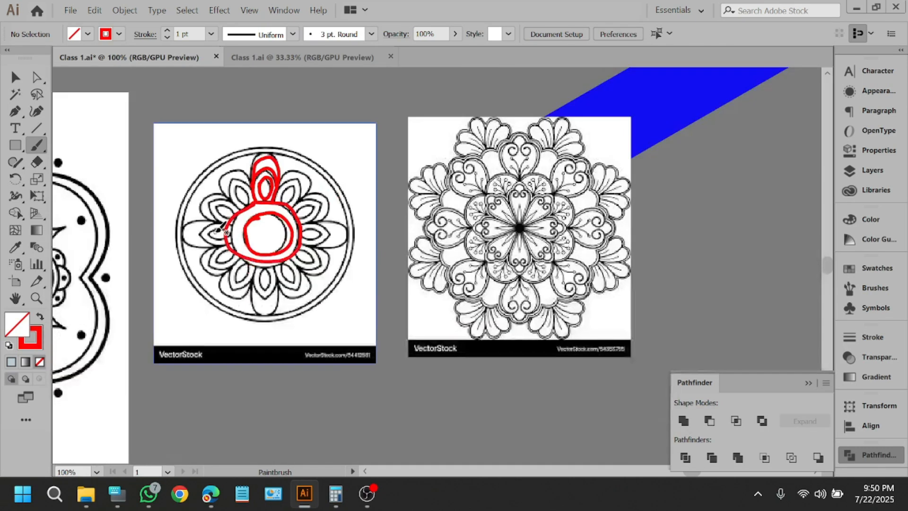
{"action": "scroll", "coordinate": [212, 235], "scroll_direction": "down", "scroll_amount": 1}
Circle the solid black centre of the flower style mandala in red.
{"action": "left_click_drag", "start_coordinate": [662, 154], "coordinate": [476, 230]}
{"action": "scroll", "coordinate": [353, 255], "scroll_direction": "down", "scroll_amount": 1}
{"action": "scroll", "coordinate": [347, 168], "scroll_direction": "up", "scroll_amount": 2}
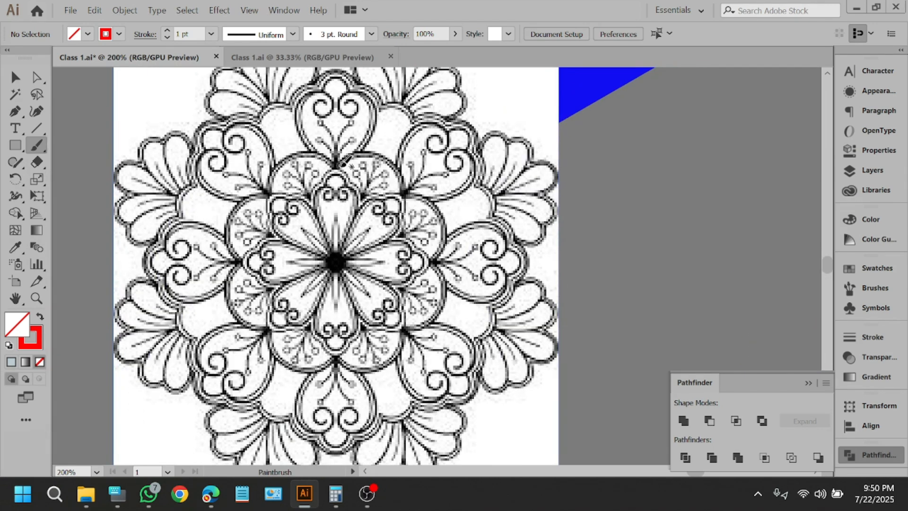
{"action": "scroll", "coordinate": [351, 265], "scroll_direction": "down", "scroll_amount": 1}
{"action": "scroll", "coordinate": [340, 262], "scroll_direction": "up", "scroll_amount": 1}
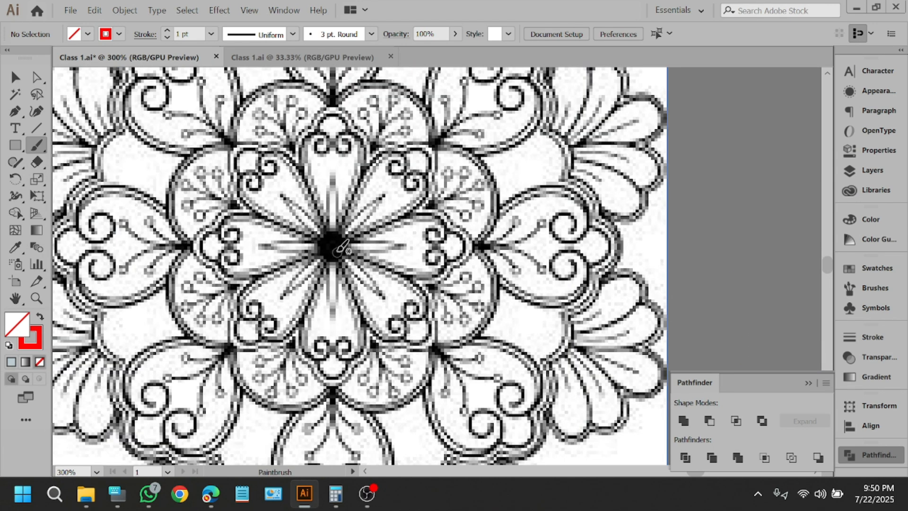
{"action": "mouse_move", "coordinate": [329, 237]}
{"action": "left_mouse_down"}
{"action": "mouse_move", "coordinate": [344, 218]}
{"action": "mouse_move", "coordinate": [360, 258]}
{"action": "mouse_move", "coordinate": [337, 230]}
{"action": "left_mouse_up"}
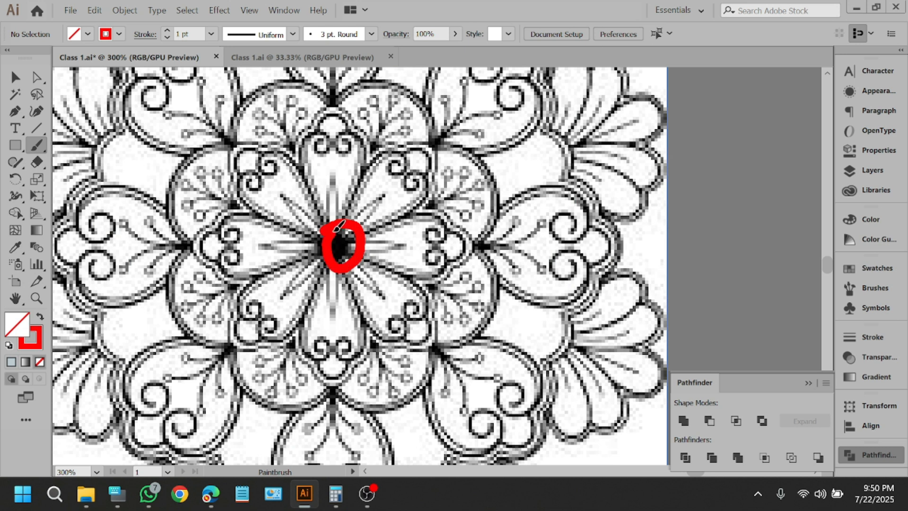
{"action": "scroll", "coordinate": [347, 215], "scroll_direction": "down", "scroll_amount": 1}
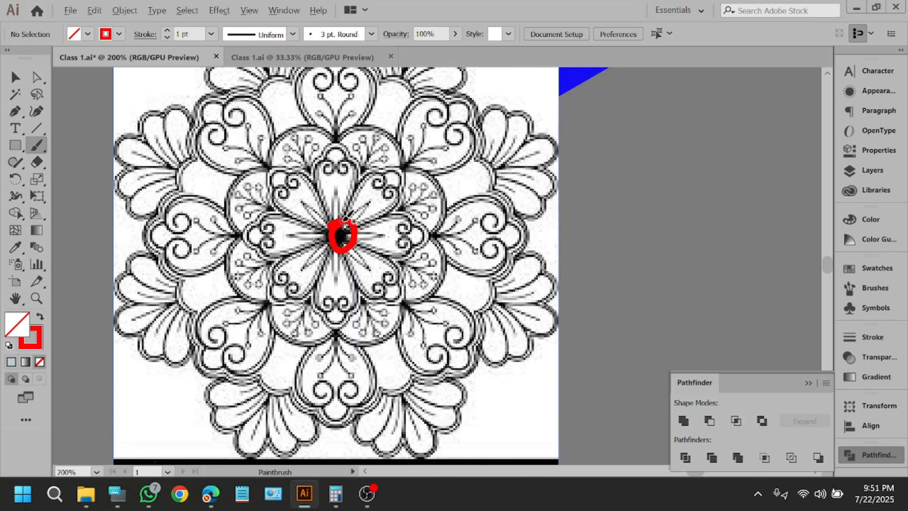
Trace the flower style mandala's top inner petal with its midline, curls and tip in red, plus the arc of the dotted petal behind it.
{"action": "left_click_drag", "start_coordinate": [337, 185], "coordinate": [338, 204]}
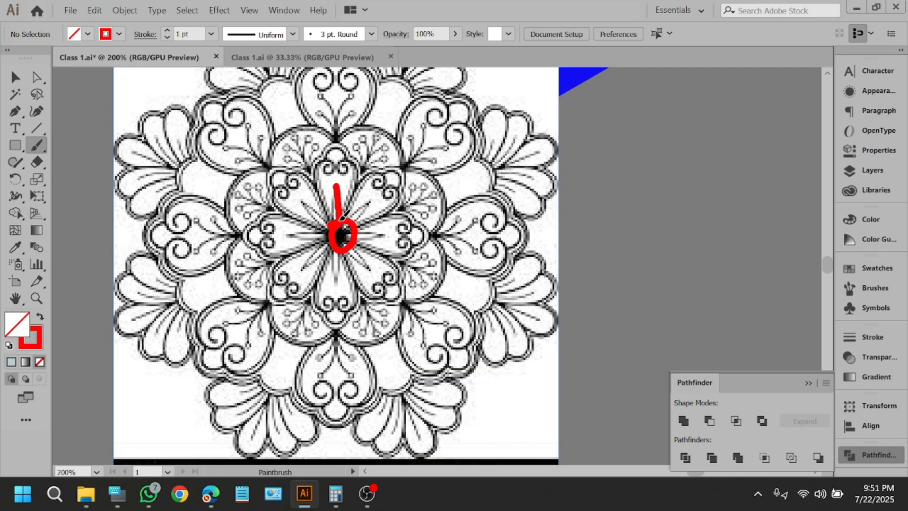
{"action": "mouse_move", "coordinate": [342, 169]}
{"action": "left_mouse_down"}
{"action": "mouse_move", "coordinate": [361, 160]}
{"action": "mouse_move", "coordinate": [333, 216]}
{"action": "left_mouse_up"}
{"action": "mouse_move", "coordinate": [337, 162]}
{"action": "left_mouse_down"}
{"action": "mouse_move", "coordinate": [316, 188]}
{"action": "mouse_move", "coordinate": [331, 218]}
{"action": "left_mouse_up"}
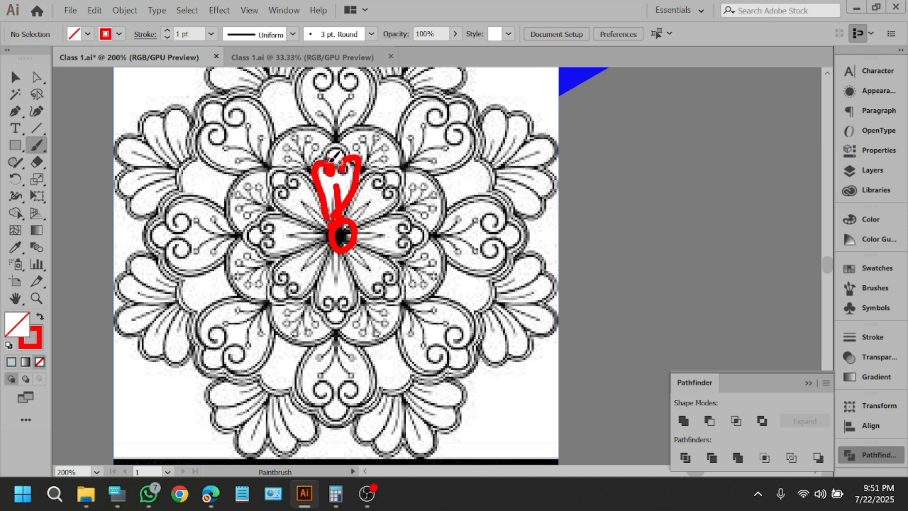
{"action": "mouse_move", "coordinate": [320, 160]}
{"action": "left_mouse_down"}
{"action": "mouse_move", "coordinate": [337, 142]}
{"action": "mouse_move", "coordinate": [353, 158]}
{"action": "left_mouse_up"}
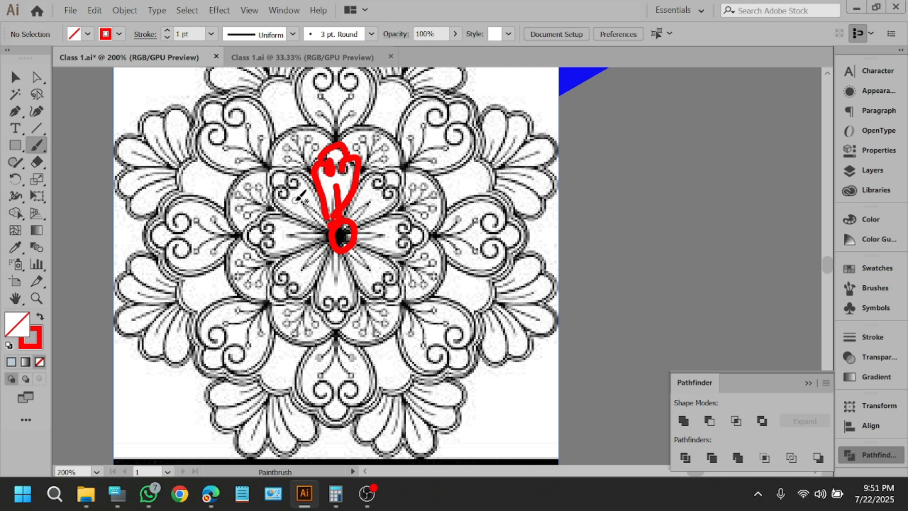
{"action": "mouse_move", "coordinate": [332, 141]}
{"action": "left_mouse_down"}
{"action": "mouse_move", "coordinate": [396, 124]}
{"action": "mouse_move", "coordinate": [409, 161]}
{"action": "left_mouse_up"}
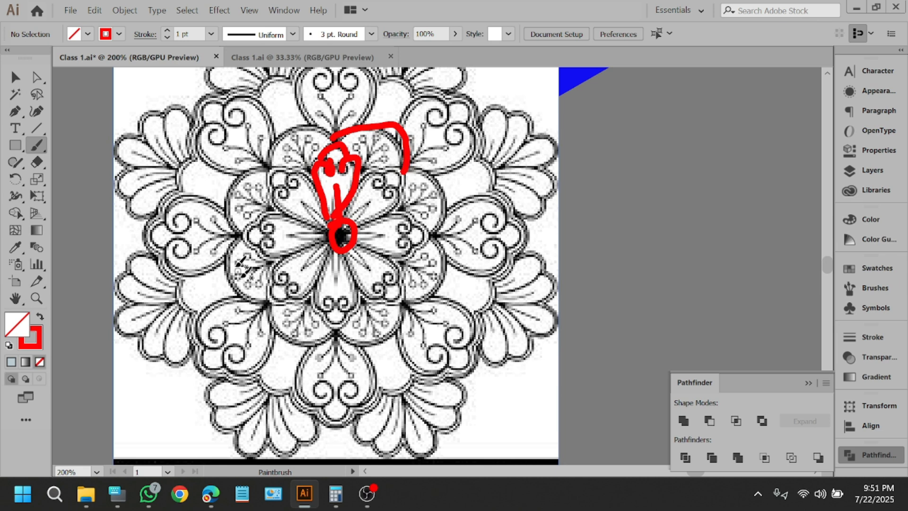
{"action": "scroll", "coordinate": [407, 121], "scroll_direction": "up", "scroll_amount": 2}
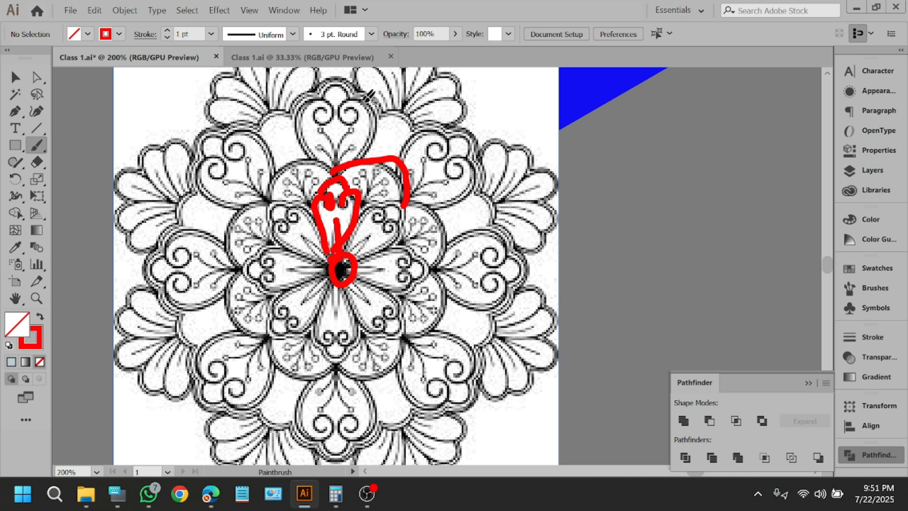
Trace the scalloped-border mandala's top inner petal, the dotted band beside it and the large pointed petal behind in red.
{"action": "scroll", "coordinate": [517, 160], "scroll_direction": "down", "scroll_amount": 3}
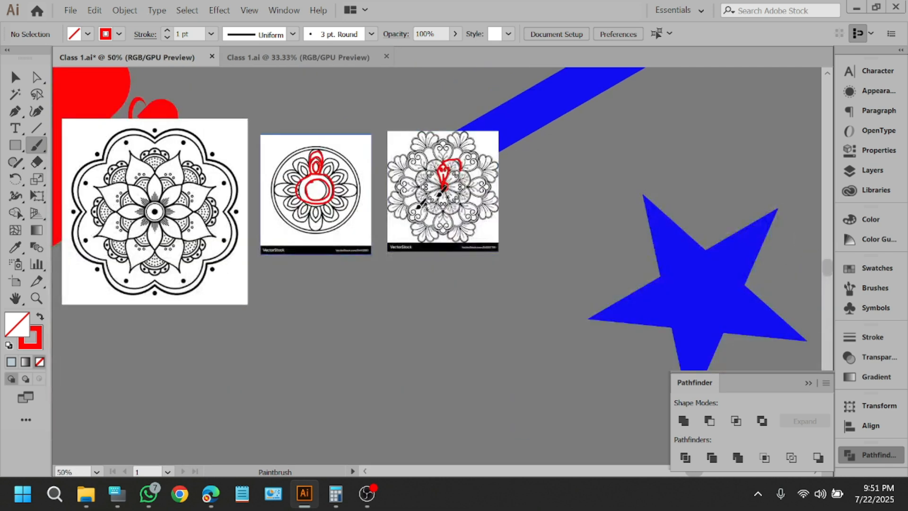
{"action": "scroll", "coordinate": [426, 203], "scroll_direction": "down", "scroll_amount": 2}
{"action": "scroll", "coordinate": [261, 208], "scroll_direction": "up", "scroll_amount": 3}
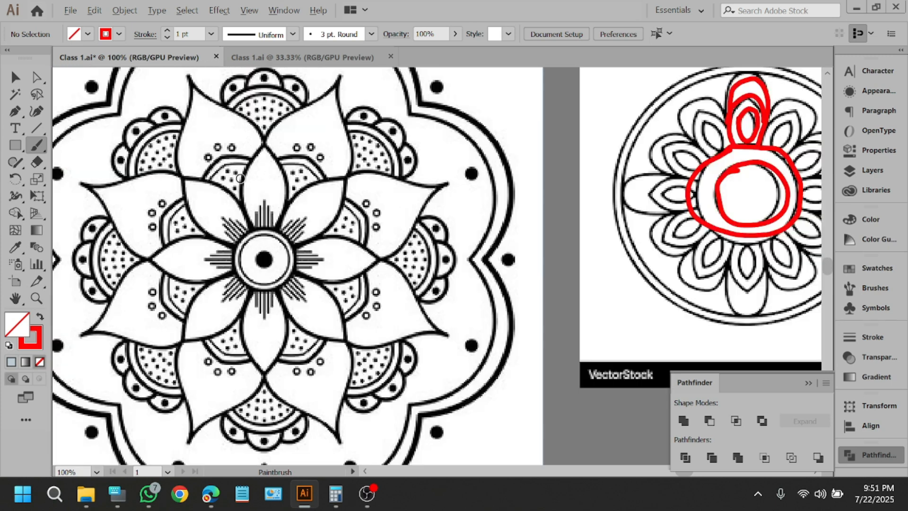
{"action": "scroll", "coordinate": [239, 176], "scroll_direction": "up", "scroll_amount": 1}
{"action": "mouse_move", "coordinate": [265, 143]}
{"action": "left_mouse_down"}
{"action": "mouse_move", "coordinate": [286, 171]}
{"action": "mouse_move", "coordinate": [281, 226]}
{"action": "left_mouse_up"}
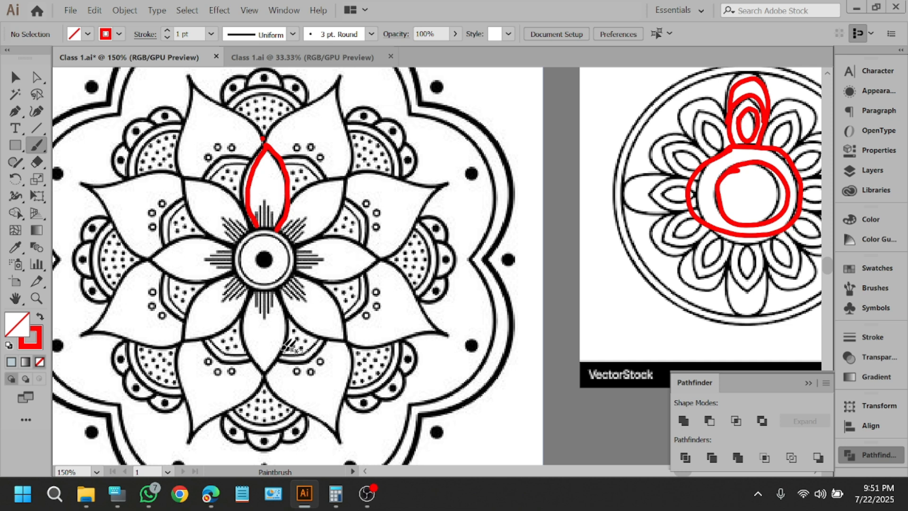
{"action": "mouse_move", "coordinate": [281, 159]}
{"action": "left_mouse_down"}
{"action": "mouse_move", "coordinate": [311, 157]}
{"action": "mouse_move", "coordinate": [322, 180]}
{"action": "mouse_move", "coordinate": [305, 165]}
{"action": "mouse_move", "coordinate": [322, 187]}
{"action": "left_mouse_up"}
{"action": "mouse_move", "coordinate": [265, 137]}
{"action": "left_mouse_down"}
{"action": "mouse_move", "coordinate": [348, 74]}
{"action": "mouse_move", "coordinate": [340, 178]}
{"action": "left_mouse_up"}
Trace two neighbouring lobes of the first mandala's outer scalloped border with one red Paintbrush stroke.
{"action": "scroll", "coordinate": [275, 142], "scroll_direction": "down", "scroll_amount": 2}
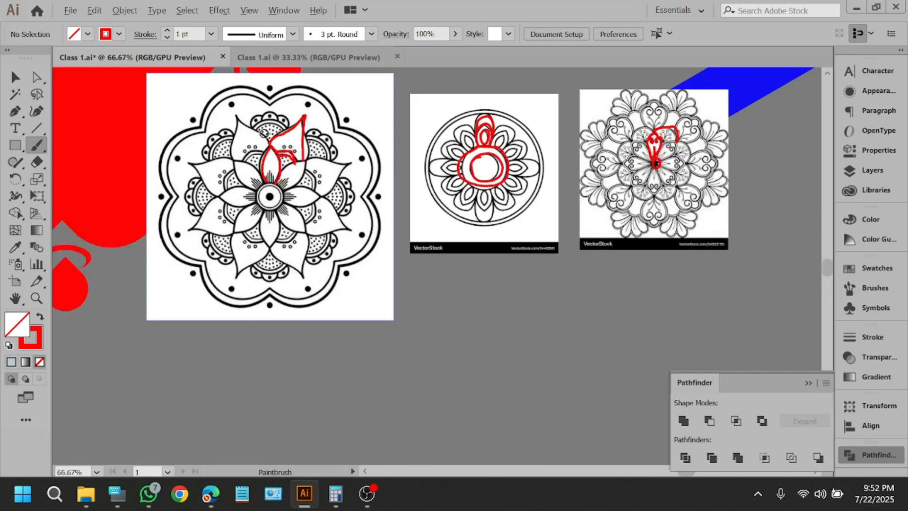
{"action": "scroll", "coordinate": [264, 133], "scroll_direction": "up", "scroll_amount": 1}
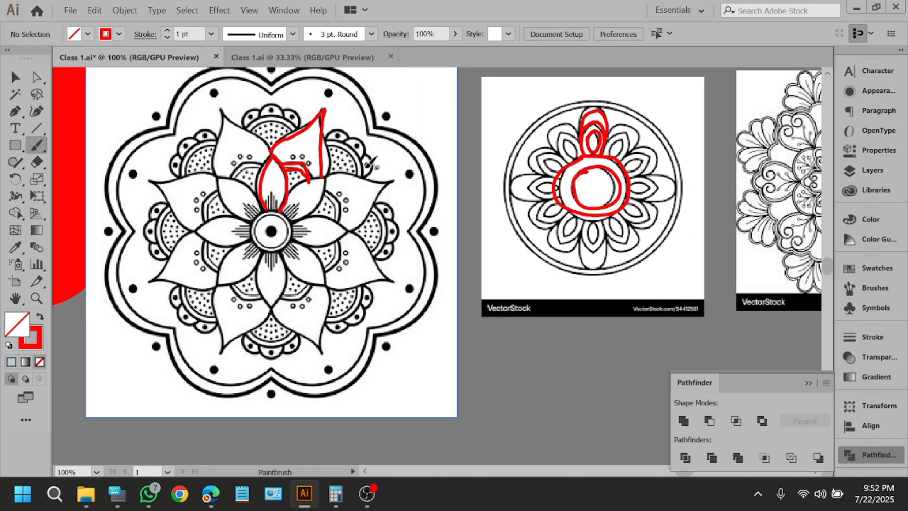
{"action": "scroll", "coordinate": [198, 148], "scroll_direction": "down", "scroll_amount": 1}
{"action": "scroll", "coordinate": [204, 144], "scroll_direction": "down", "scroll_amount": 1}
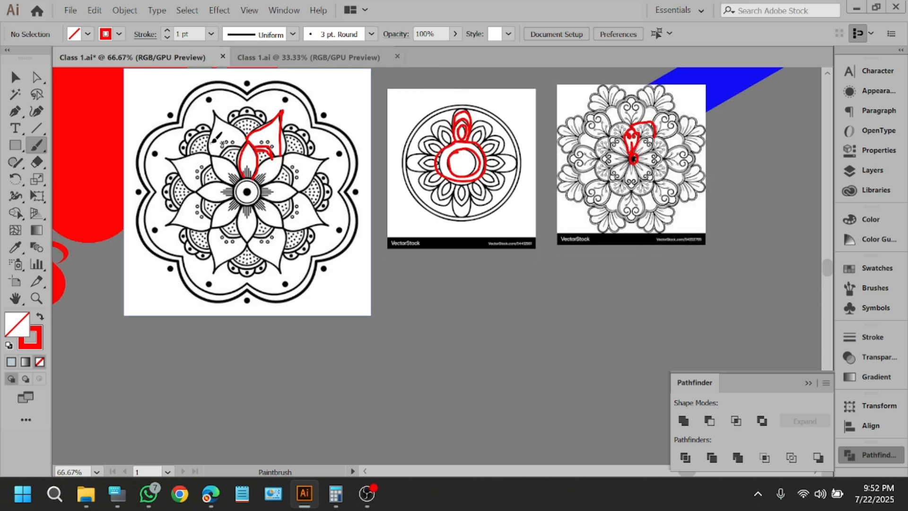
{"action": "scroll", "coordinate": [277, 142], "scroll_direction": "up", "scroll_amount": 2}
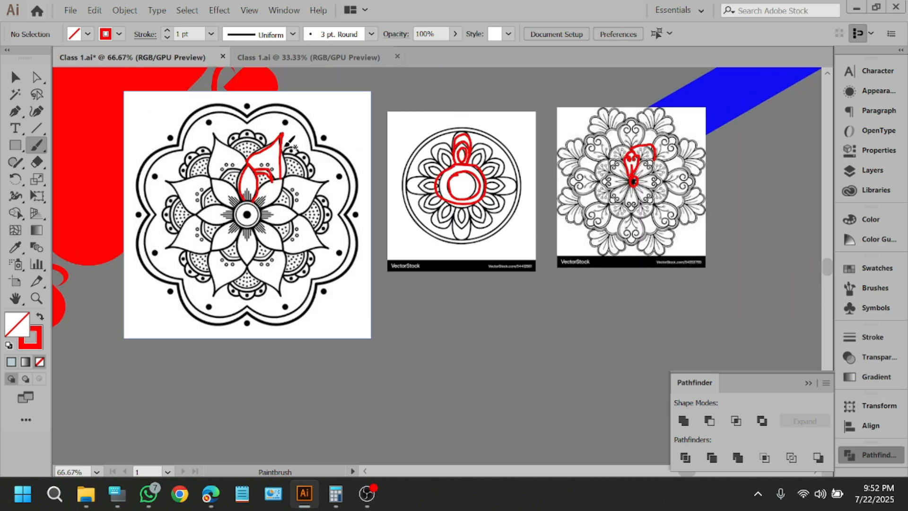
{"action": "scroll", "coordinate": [320, 141], "scroll_direction": "up", "scroll_amount": 3}
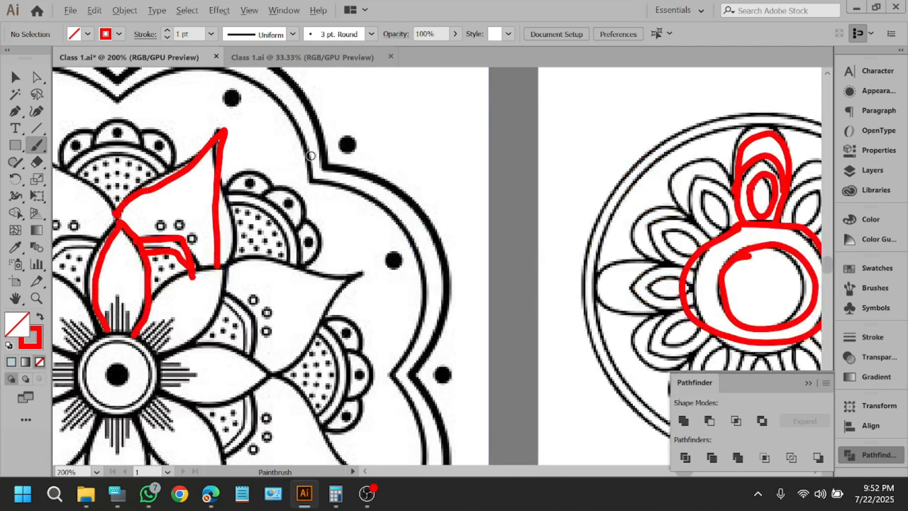
{"action": "scroll", "coordinate": [311, 156], "scroll_direction": "down", "scroll_amount": 2}
{"action": "scroll", "coordinate": [312, 161], "scroll_direction": "up", "scroll_amount": 2}
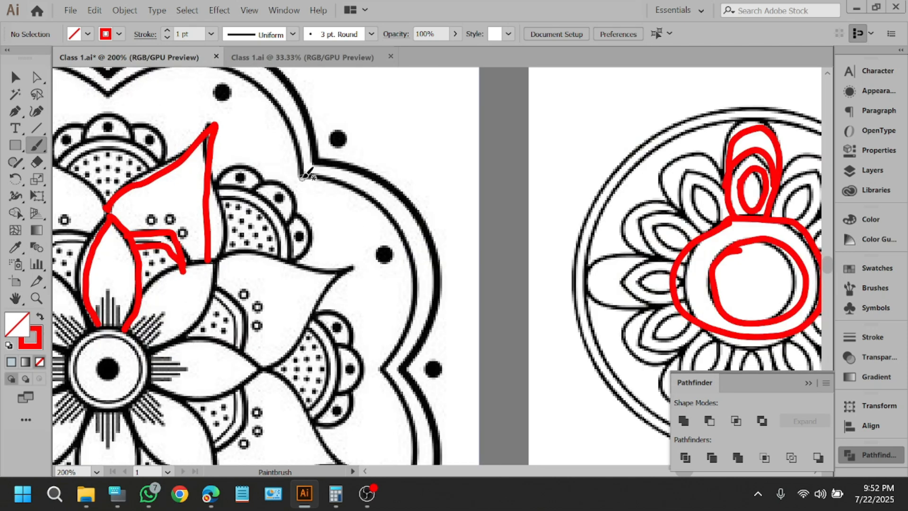
{"action": "scroll", "coordinate": [411, 260], "scroll_direction": "down", "scroll_amount": 1}
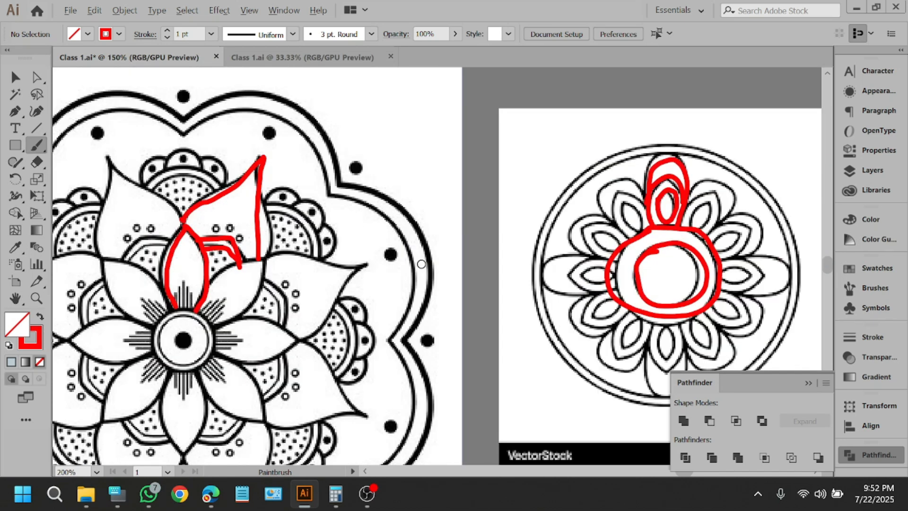
{"action": "scroll", "coordinate": [190, 141], "scroll_direction": "up", "scroll_amount": 1}
{"action": "mouse_move", "coordinate": [186, 130]}
{"action": "left_mouse_down"}
{"action": "mouse_move", "coordinate": [253, 95]}
{"action": "mouse_move", "coordinate": [293, 90]}
{"action": "mouse_move", "coordinate": [332, 137]}
{"action": "mouse_move", "coordinate": [331, 184]}
{"action": "mouse_move", "coordinate": [420, 218]}
{"action": "mouse_move", "coordinate": [431, 291]}
{"action": "mouse_move", "coordinate": [407, 356]}
{"action": "left_mouse_up"}
{"action": "scroll", "coordinate": [317, 166], "scroll_direction": "down", "scroll_amount": 2}
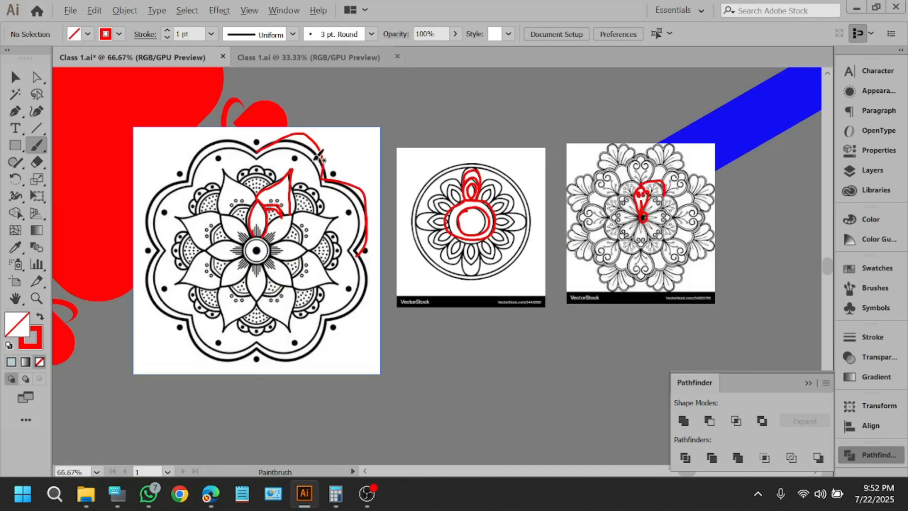
Draw a circle with the Ellipse tool in the empty area below the mandalas, with red fill and no stroke.
{"action": "scroll", "coordinate": [321, 153], "scroll_direction": "down", "scroll_amount": 2}
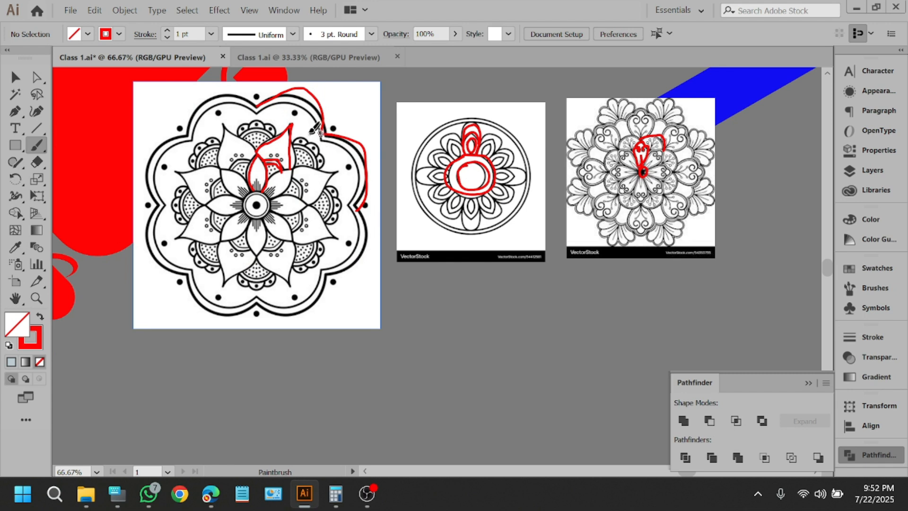
{"action": "scroll", "coordinate": [314, 129], "scroll_direction": "up", "scroll_amount": 1}
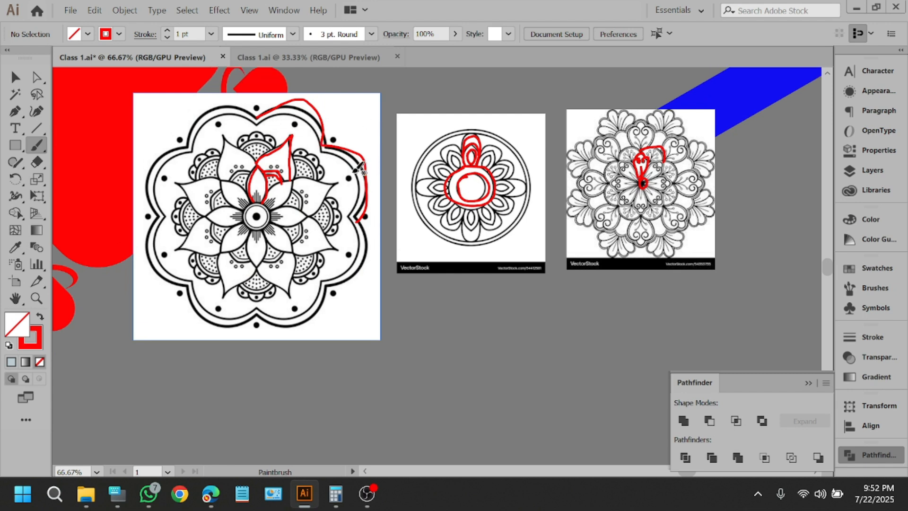
{"action": "scroll", "coordinate": [225, 162], "scroll_direction": "down", "scroll_amount": 2}
{"action": "left_click", "coordinate": [10, 81]}
{"action": "scroll", "coordinate": [180, 95], "scroll_direction": "down", "scroll_amount": 1}
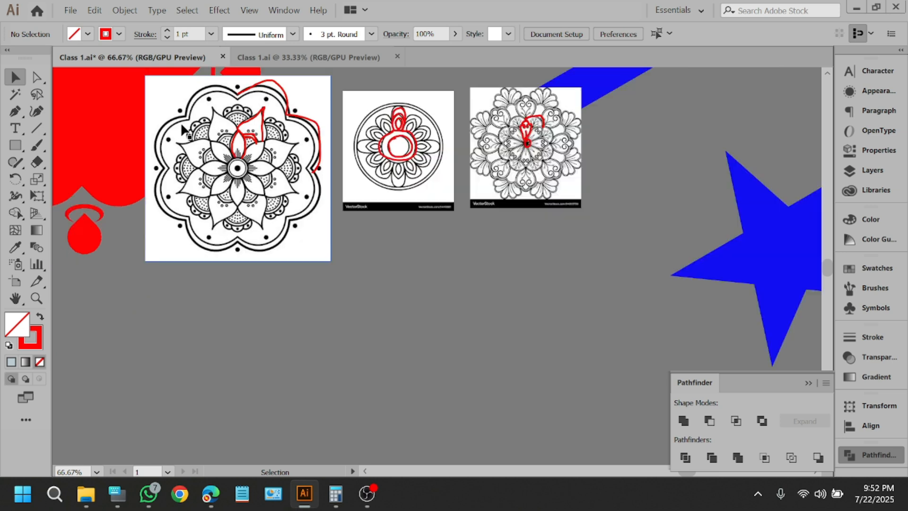
{"action": "left_click", "coordinate": [9, 145]}
{"action": "left_click", "coordinate": [8, 145]}
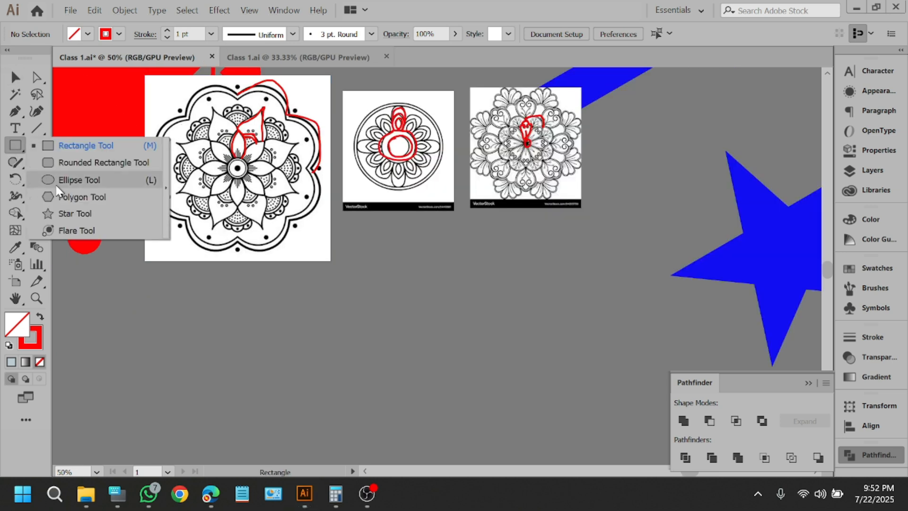
{"action": "left_click", "coordinate": [37, 183]}
{"action": "left_click_drag", "start_coordinate": [389, 377], "coordinate": [450, 433]}
{"action": "scroll", "coordinate": [463, 402], "scroll_direction": "down", "scroll_amount": 2}
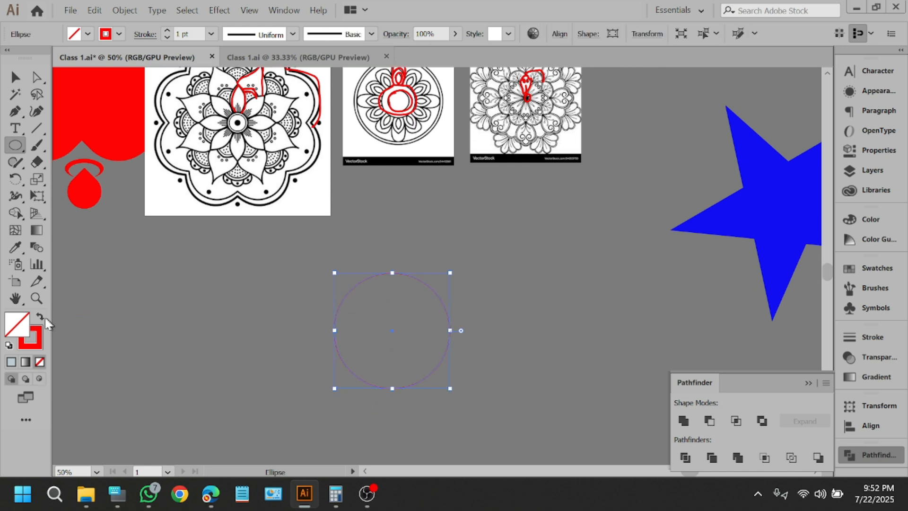
{"action": "left_click", "coordinate": [42, 318]}
{"action": "left_click", "coordinate": [16, 77]}
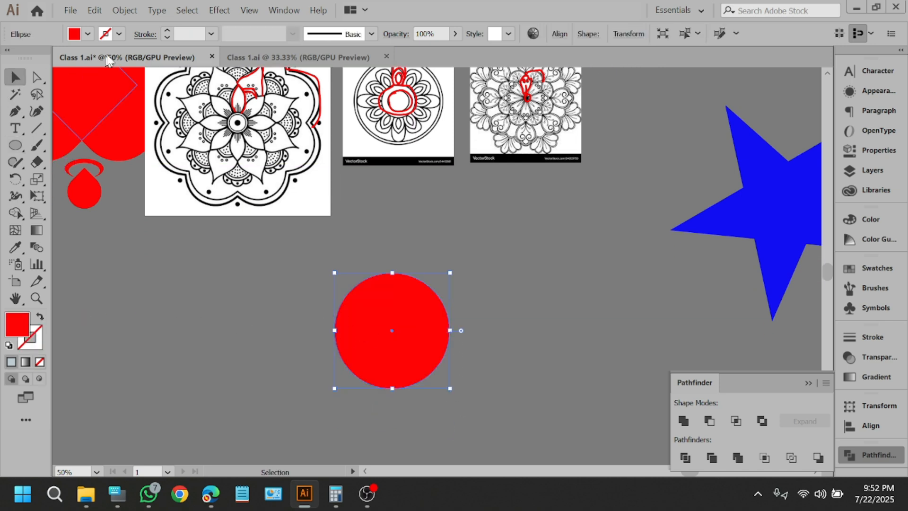
Duplicate the red circle three times, overlapping the copies in a curved chain below the original.
{"action": "scroll", "coordinate": [163, 99], "scroll_direction": "down", "scroll_amount": 3}
{"action": "scroll", "coordinate": [261, 160], "scroll_direction": "up", "scroll_amount": 1}
{"action": "left_click_drag", "start_coordinate": [286, 181], "coordinate": [323, 248]}
{"action": "left_click_drag", "start_coordinate": [323, 249], "coordinate": [304, 298]}
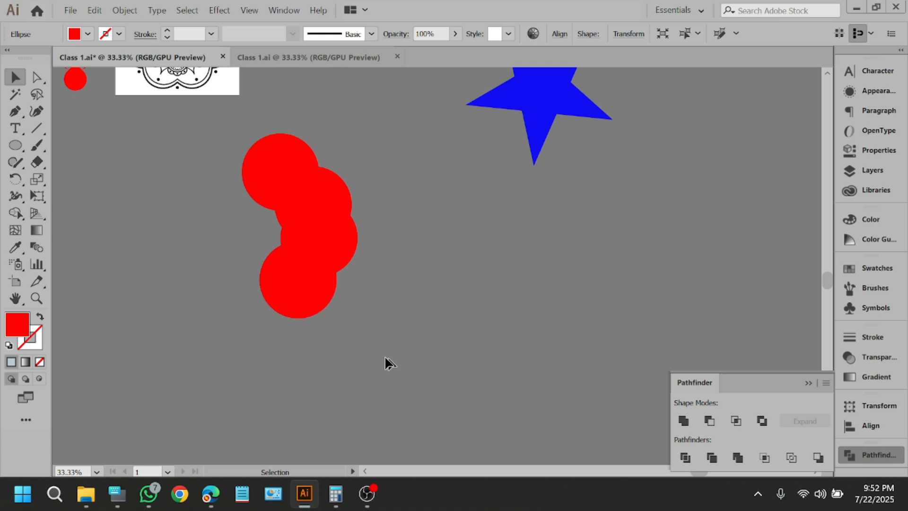
Fill the four overlapping red circles with white.
{"action": "left_click", "coordinate": [197, 109]}
{"action": "left_click_drag", "start_coordinate": [333, 353], "coordinate": [152, 199]}
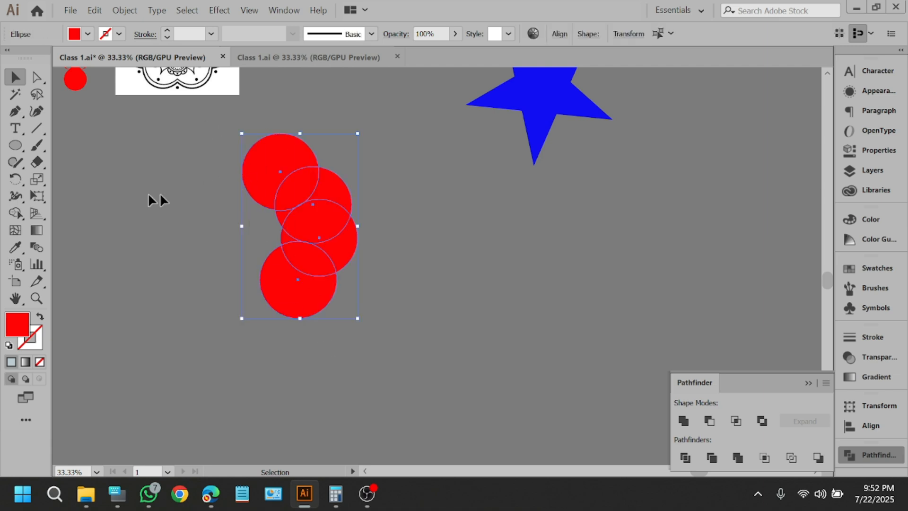
{"action": "left_click", "coordinate": [88, 33]}
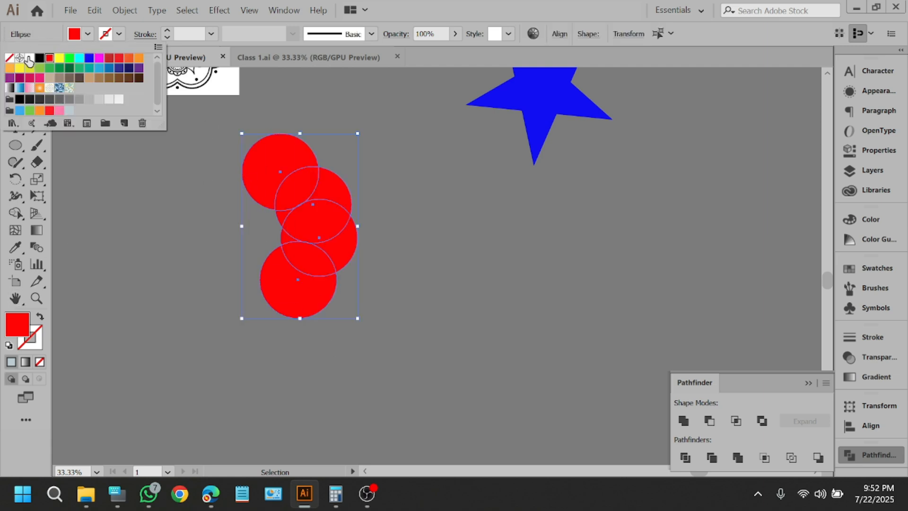
{"action": "left_click", "coordinate": [29, 58]}
Give the four overlapping circles a black stroke with a weight of 8 pt.
{"action": "left_click", "coordinate": [88, 33]}
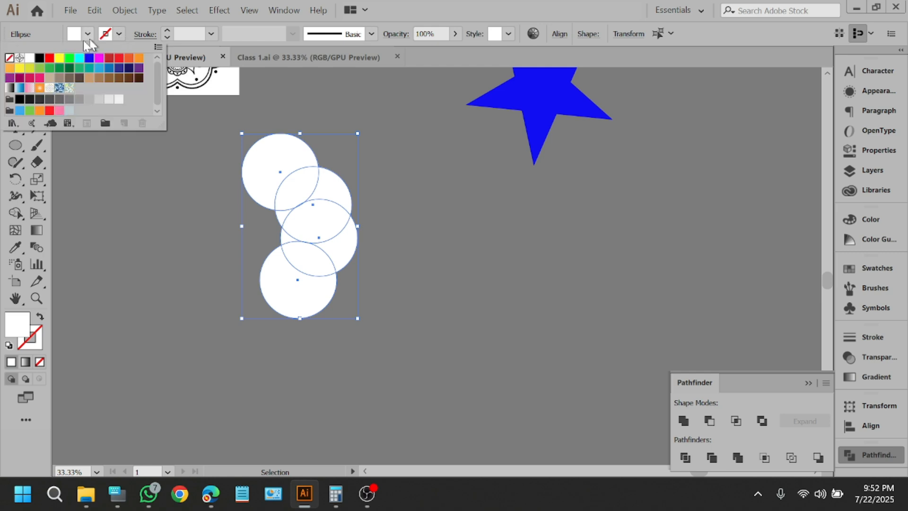
{"action": "left_click", "coordinate": [39, 58]}
{"action": "left_click", "coordinate": [167, 31]}
{"action": "left_click", "coordinate": [167, 31]}
{"action": "left_click", "coordinate": [167, 30]}
{"action": "left_click", "coordinate": [167, 31]}
{"action": "left_click", "coordinate": [167, 30]}
{"action": "left_click", "coordinate": [167, 31]}
{"action": "left_click", "coordinate": [167, 30]}
{"action": "left_click", "coordinate": [167, 30]}
{"action": "left_click", "coordinate": [169, 159]}
Merge the four overlapping circles into one shape along their chain with the Shape Builder tool.
{"action": "scroll", "coordinate": [310, 237], "scroll_direction": "up", "scroll_amount": 2}
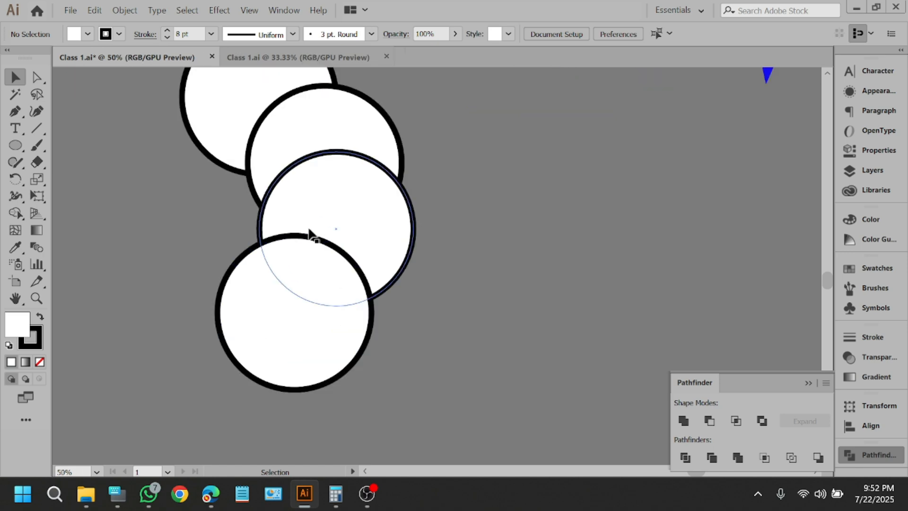
{"action": "scroll", "coordinate": [351, 280], "scroll_direction": "down", "scroll_amount": 1}
{"action": "left_click_drag", "start_coordinate": [199, 116], "coordinate": [345, 336]}
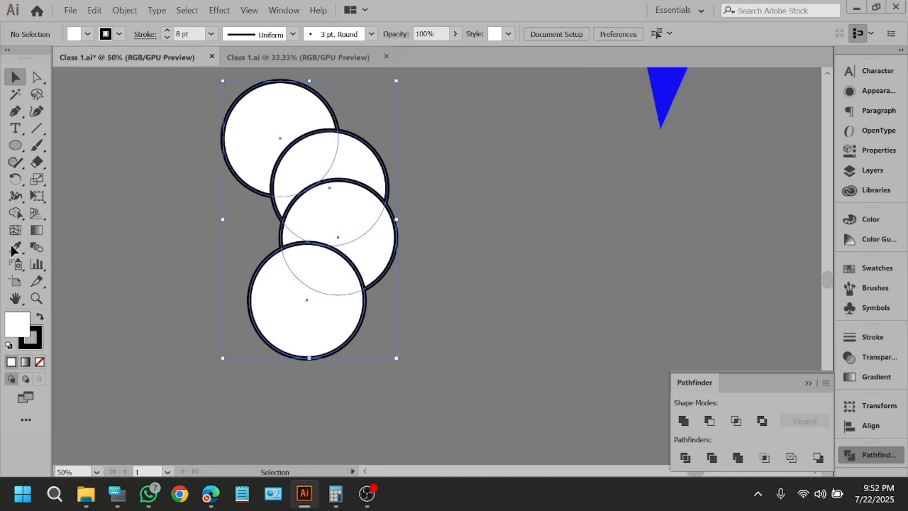
{"action": "left_click", "coordinate": [16, 213]}
{"action": "mouse_move", "coordinate": [296, 129]}
{"action": "left_mouse_down"}
{"action": "mouse_move", "coordinate": [315, 154]}
{"action": "mouse_move", "coordinate": [349, 255]}
{"action": "mouse_move", "coordinate": [307, 307]}
{"action": "left_mouse_up"}
{"action": "scroll", "coordinate": [334, 161], "scroll_direction": "up", "scroll_amount": 1}
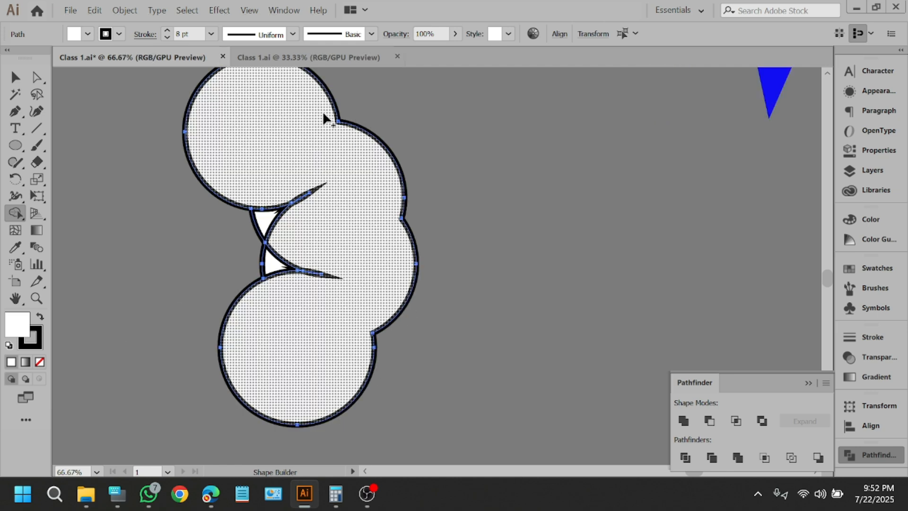
{"action": "left_click", "coordinate": [18, 76]}
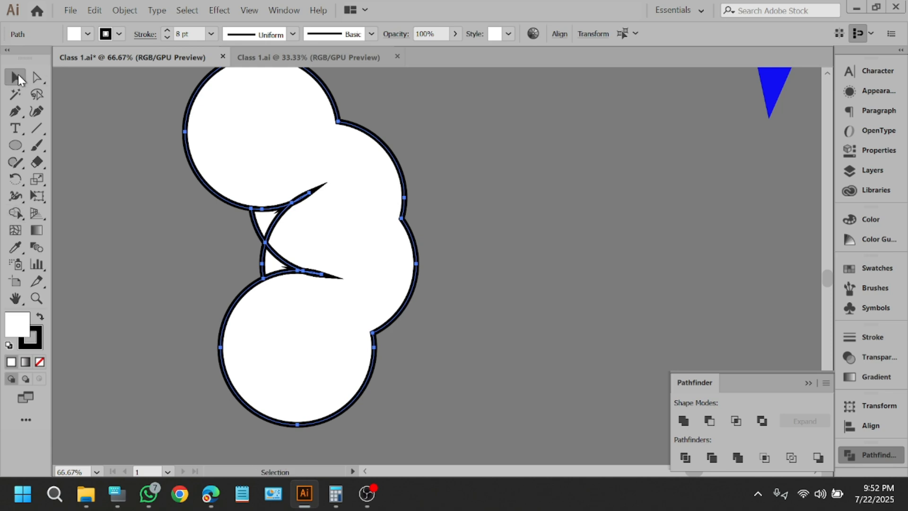
Draw an eight-pointed star about 280 px wide in the empty area beside the merged circles.
{"action": "left_click_drag", "start_coordinate": [538, 217], "coordinate": [379, 265]}
{"action": "key", "text": "l"}
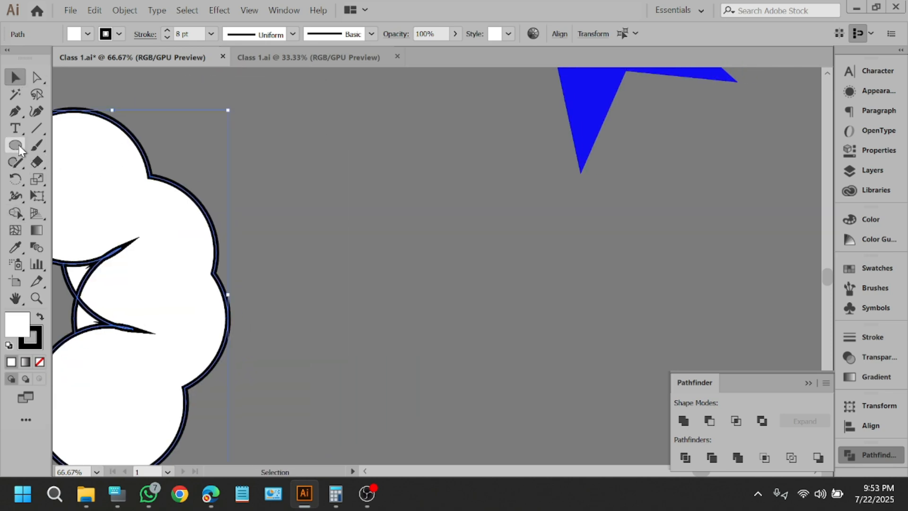
{"action": "left_click", "coordinate": [15, 147]}
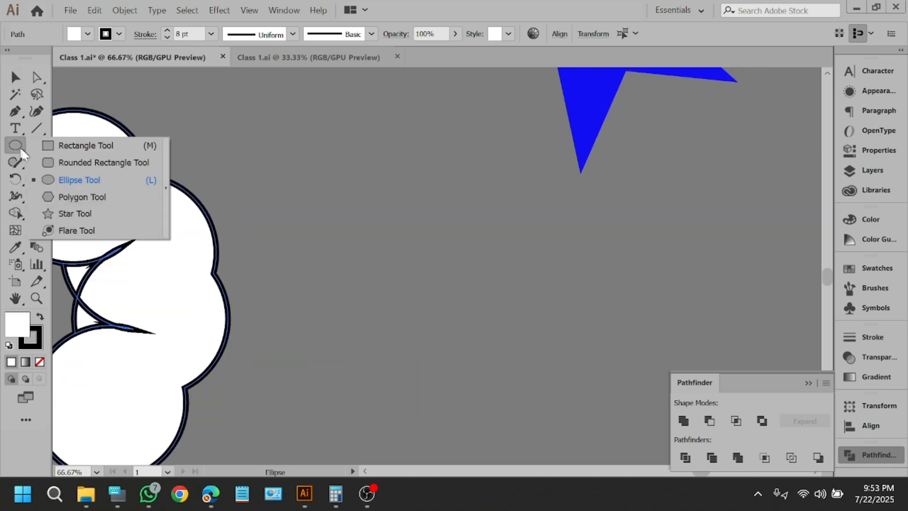
{"action": "left_click", "coordinate": [75, 214]}
{"action": "left_click_drag", "start_coordinate": [402, 231], "coordinate": [464, 313]}
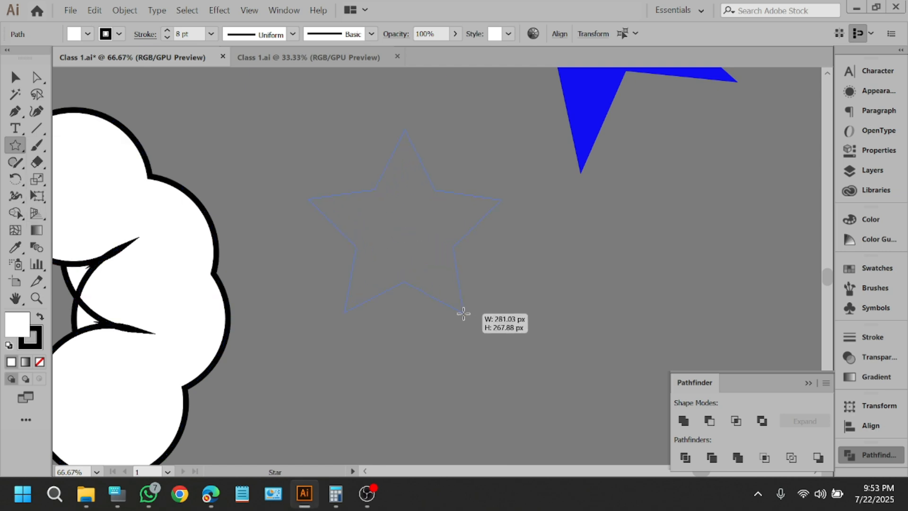
{"action": "key", "text": "Up"}
{"action": "left_click_drag", "start_coordinate": [464, 313], "coordinate": [464, 313]}
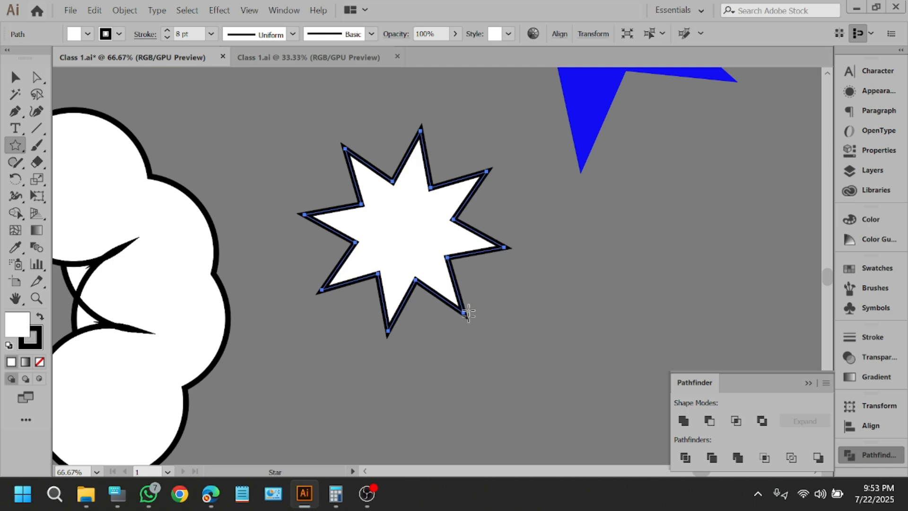
{"action": "key", "text": "v"}
{"action": "left_click", "coordinate": [16, 77]}
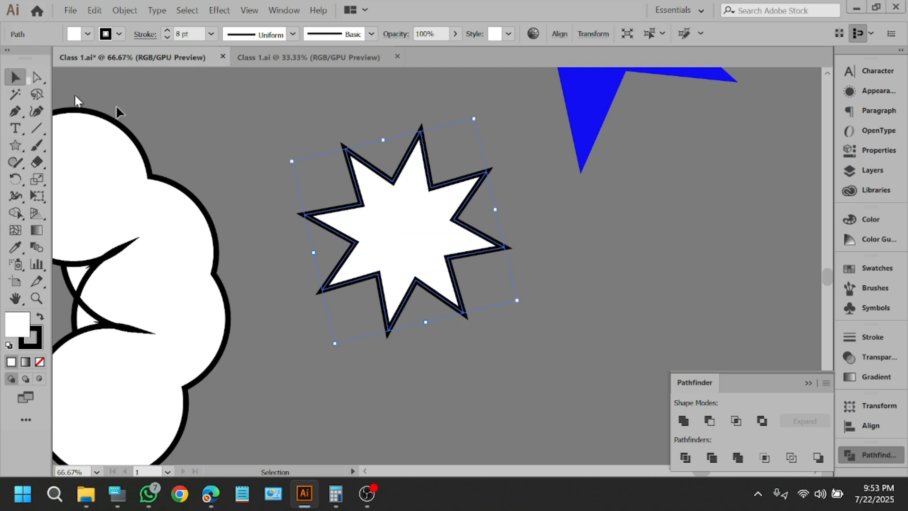
{"action": "left_click", "coordinate": [246, 142]}
Round all corners of the eight-pointed star together until its outline becomes a smooth wavy badge.
{"action": "left_click", "coordinate": [418, 246]}
{"action": "key", "text": "a"}
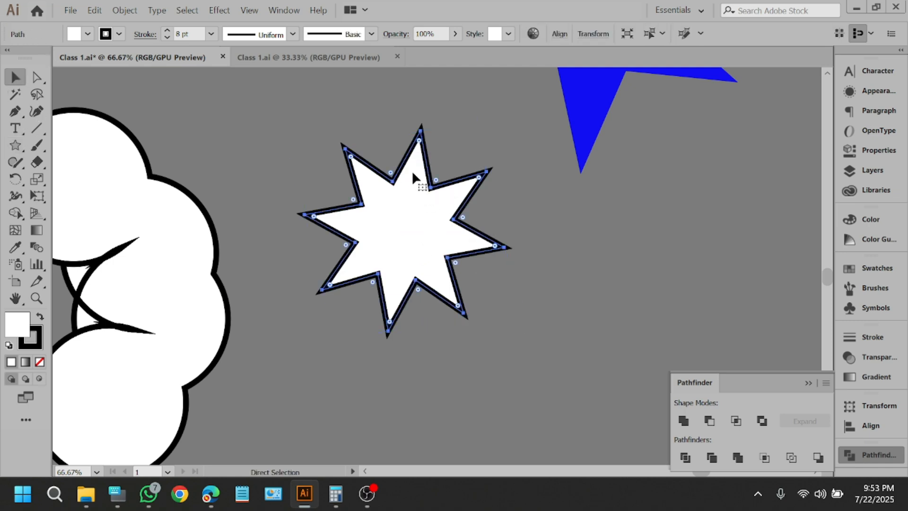
{"action": "left_click_drag", "start_coordinate": [420, 142], "coordinate": [421, 180]}
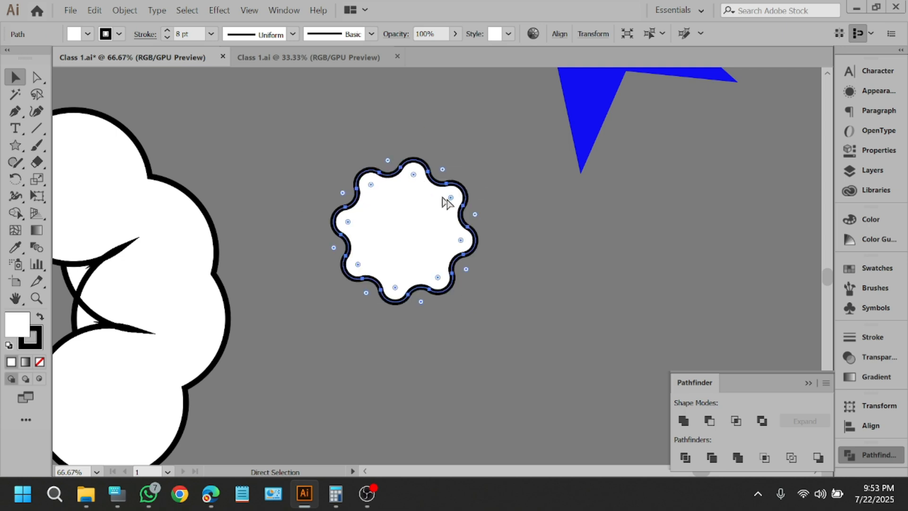
{"action": "left_click", "coordinate": [577, 222]}
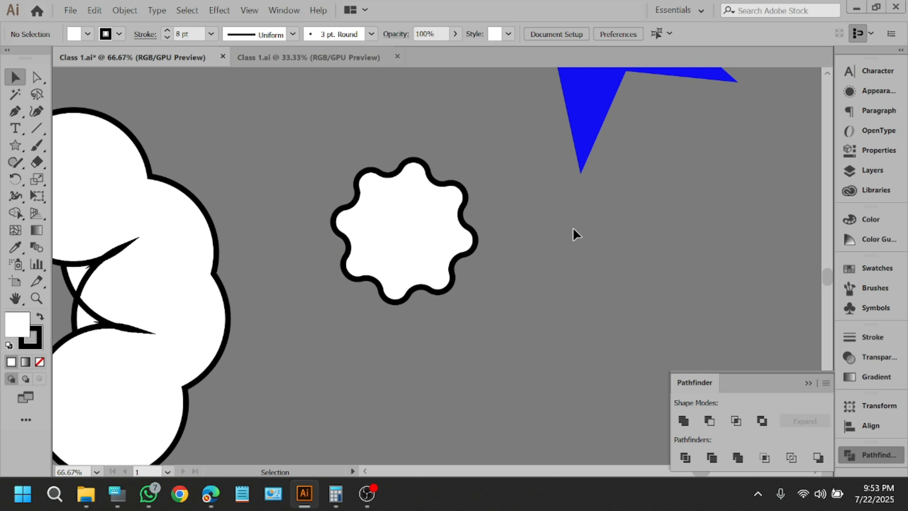
{"action": "left_click", "coordinate": [420, 244]}
{"action": "left_click", "coordinate": [561, 361]}
Move the middle mandala reference image, the one inside a double circle, away from the other artwork to an empty canvas area.
{"action": "scroll", "coordinate": [473, 363], "scroll_direction": "down", "scroll_amount": 3, "text": "alt"}
{"action": "scroll", "coordinate": [465, 365], "scroll_direction": "up", "scroll_amount": 1}
{"action": "scroll", "coordinate": [368, 251], "scroll_direction": "up", "scroll_amount": 2, "text": "alt"}
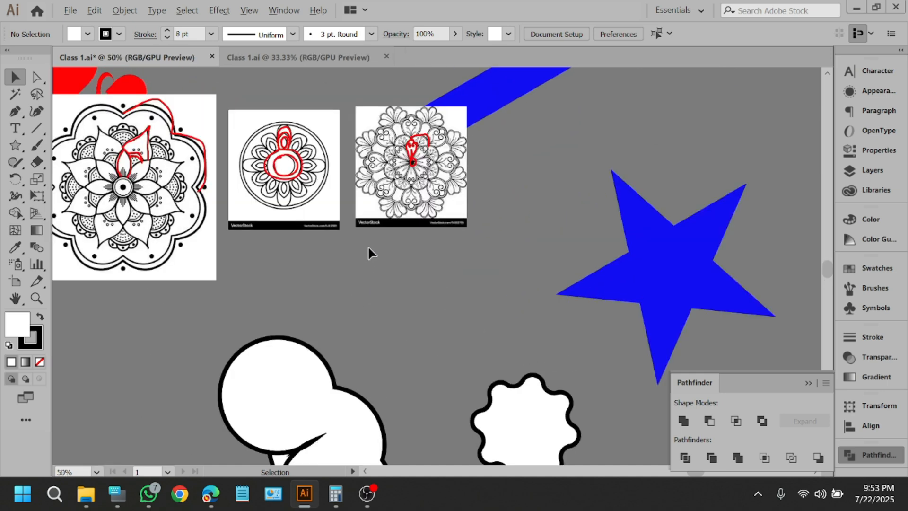
{"action": "scroll", "coordinate": [343, 249], "scroll_direction": "up", "scroll_amount": 1}
{"action": "mouse_move", "coordinate": [282, 218]}
{"action": "left_mouse_down"}
{"action": "mouse_move", "coordinate": [348, 317]}
{"action": "mouse_move", "coordinate": [618, 237]}
{"action": "mouse_move", "coordinate": [587, 227]}
{"action": "left_mouse_up"}
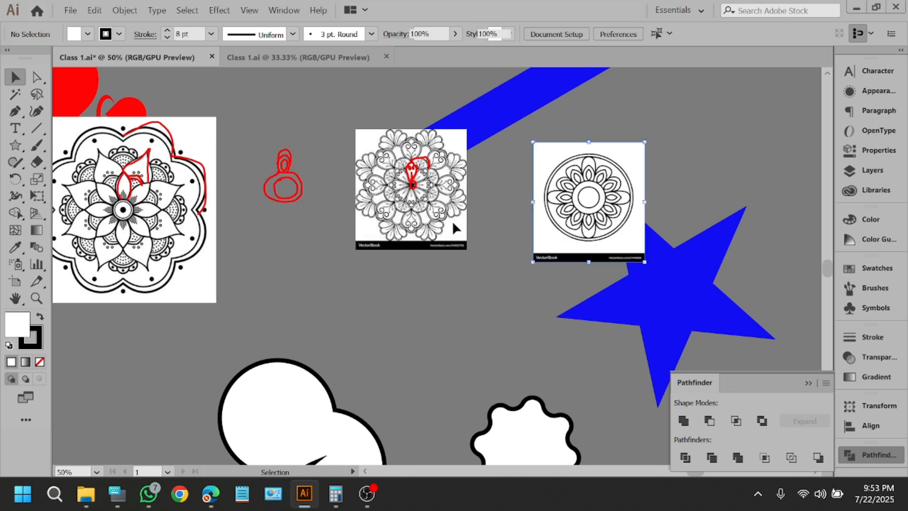
{"action": "scroll", "coordinate": [455, 229], "scroll_direction": "down", "scroll_amount": 2, "text": "alt"}
{"action": "left_click_drag", "start_coordinate": [461, 180], "coordinate": [563, 317]}
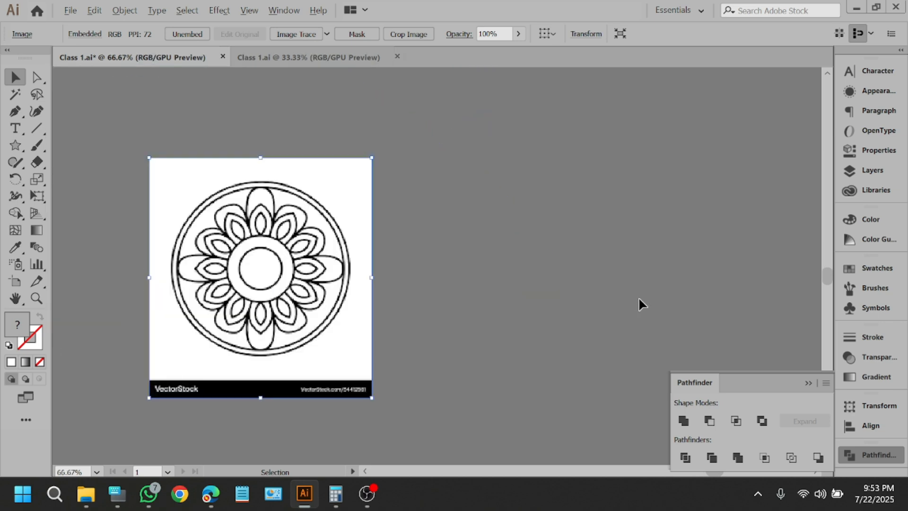
Examine the petals and rings of the circular mandala reference image up close.
{"action": "scroll", "coordinate": [639, 298], "scroll_direction": "up", "scroll_amount": 1, "text": "alt"}
{"action": "scroll", "coordinate": [463, 285], "scroll_direction": "down", "scroll_amount": 2}
{"action": "scroll", "coordinate": [361, 256], "scroll_direction": "down", "scroll_amount": 1, "text": "alt"}
{"action": "scroll", "coordinate": [128, 254], "scroll_direction": "up", "scroll_amount": 2, "text": "ctrl"}
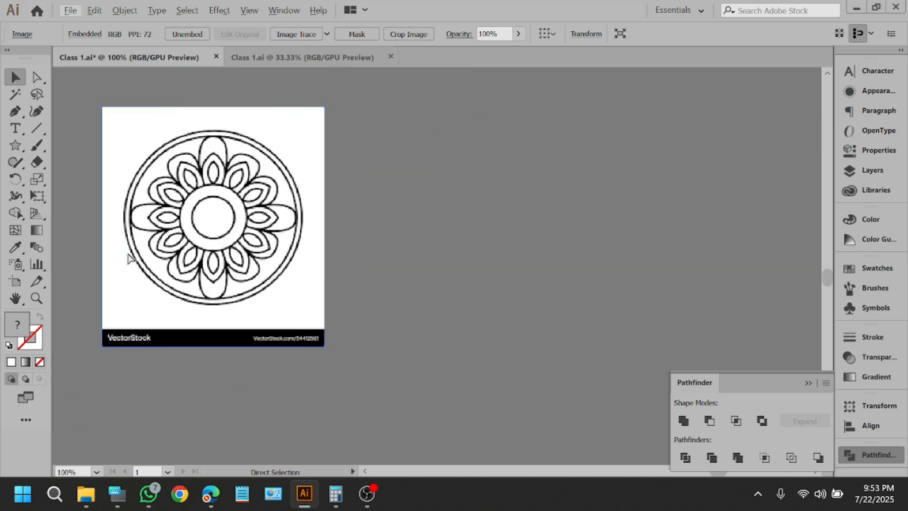
{"action": "scroll", "coordinate": [130, 258], "scroll_direction": "up", "scroll_amount": 1, "text": "ctrl"}
{"action": "scroll", "coordinate": [269, 181], "scroll_direction": "up", "scroll_amount": 2, "text": "alt"}
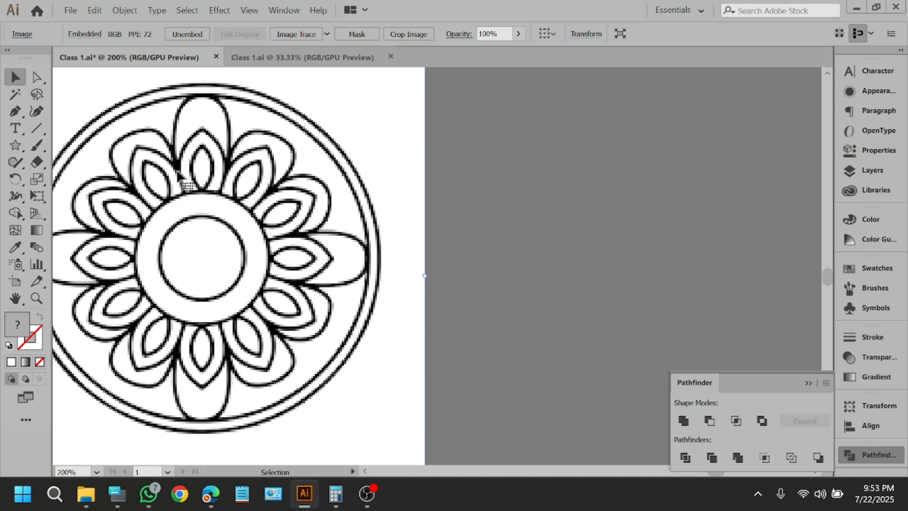
{"action": "scroll", "coordinate": [177, 171], "scroll_direction": "down", "scroll_amount": 2, "text": "alt"}
{"action": "scroll", "coordinate": [386, 206], "scroll_direction": "up", "scroll_amount": 2}
{"action": "scroll", "coordinate": [383, 205], "scroll_direction": "down", "scroll_amount": 1, "text": "ctrl"}
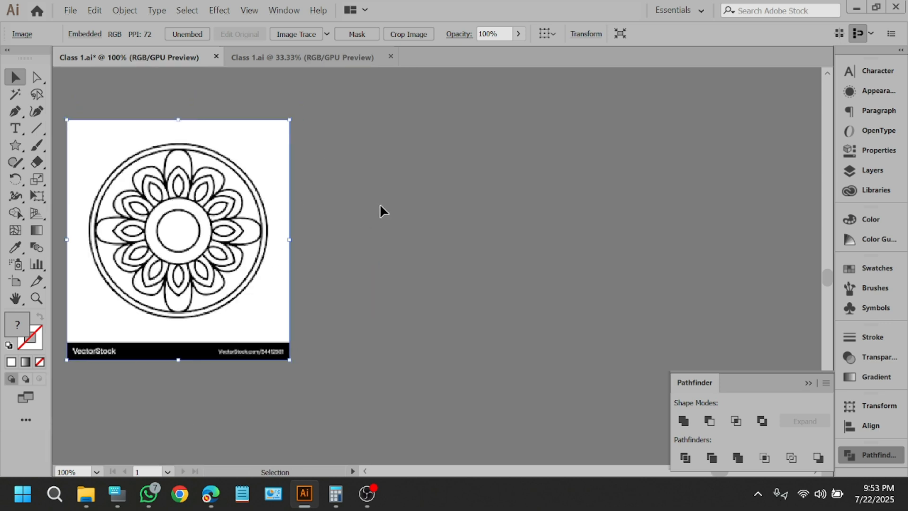
Deselect the mandala image and show the rulers along the canvas edges.
{"action": "left_click", "coordinate": [374, 205]}
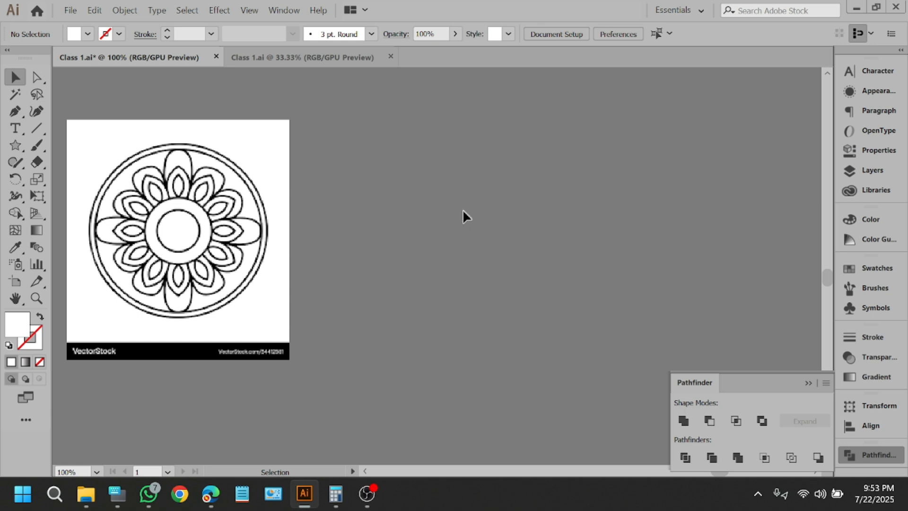
{"action": "key", "text": "ctrl+r"}
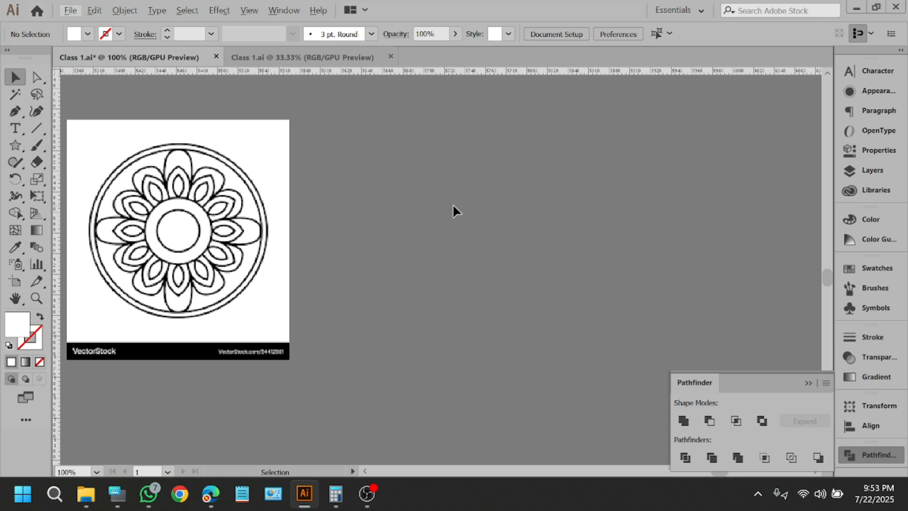
Add the text "CTRL+R" beside the mandala image and enlarge it into a large heading above the empty area.
{"action": "left_click", "coordinate": [19, 128]}
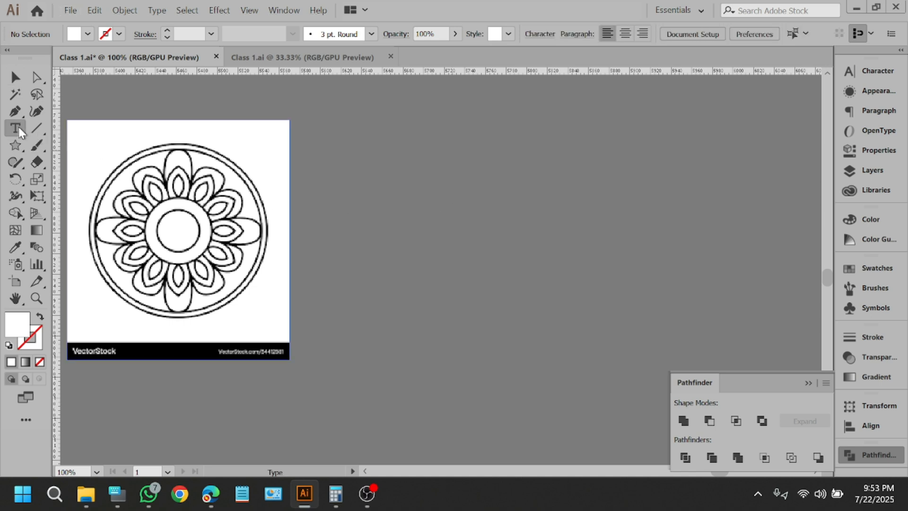
{"action": "left_click", "coordinate": [354, 151]}
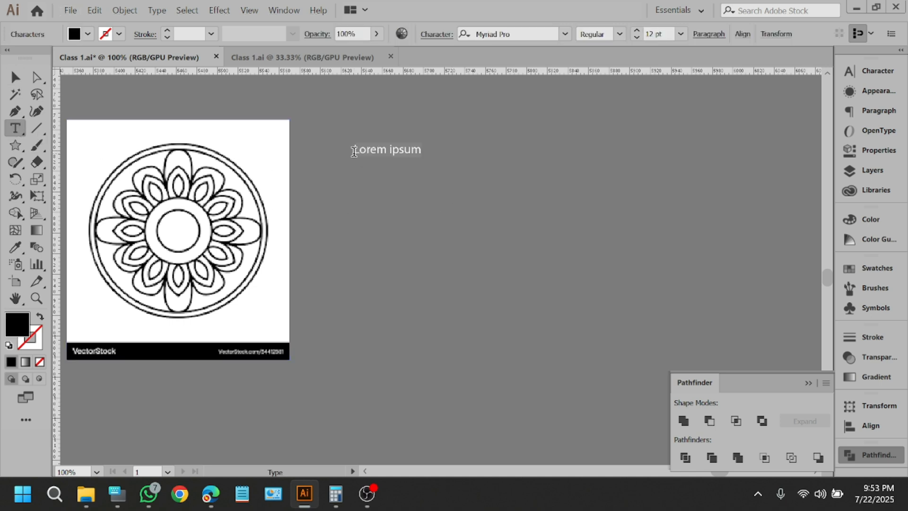
{"action": "key", "text": "BackSpace"}
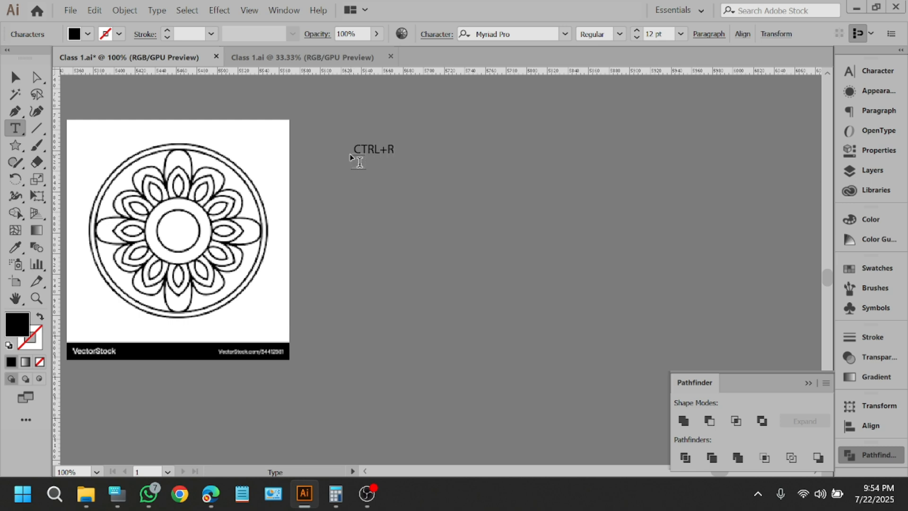
{"action": "left_click", "coordinate": [16, 78]}
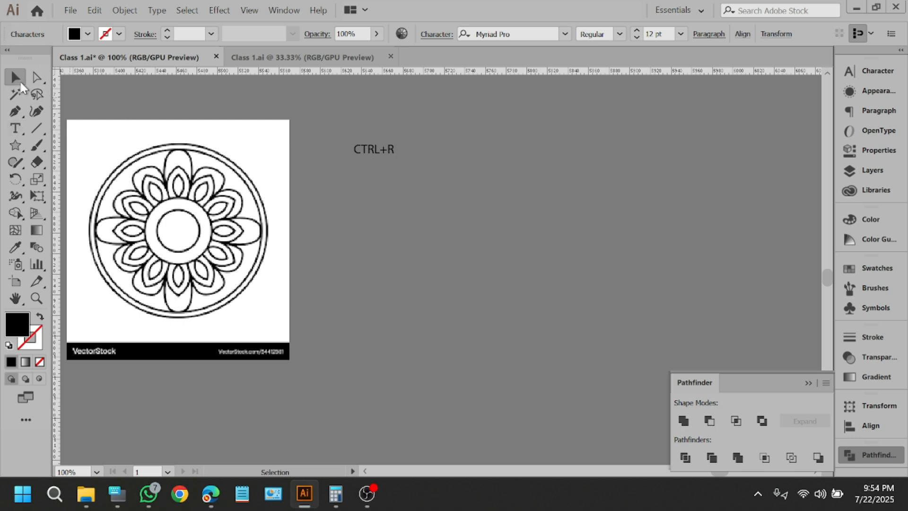
{"action": "left_click_drag", "start_coordinate": [395, 157], "coordinate": [595, 284]}
{"action": "left_click_drag", "start_coordinate": [517, 140], "coordinate": [516, 140]}
{"action": "left_click", "coordinate": [498, 226]}
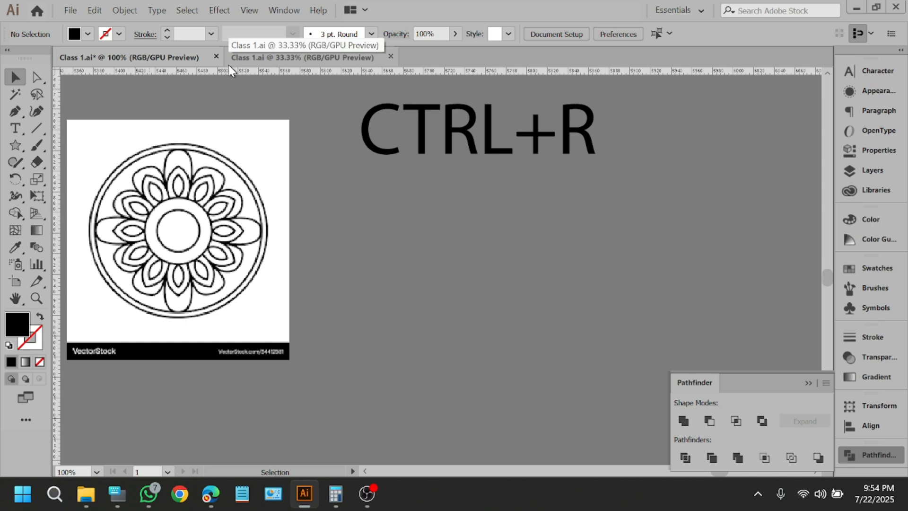
With the rulers shown, place a horizontal and a vertical guide crossing in the empty area below the CTRL+R text.
{"action": "key", "text": "ctrl+r"}
{"action": "key", "text": "ctrl+r"}
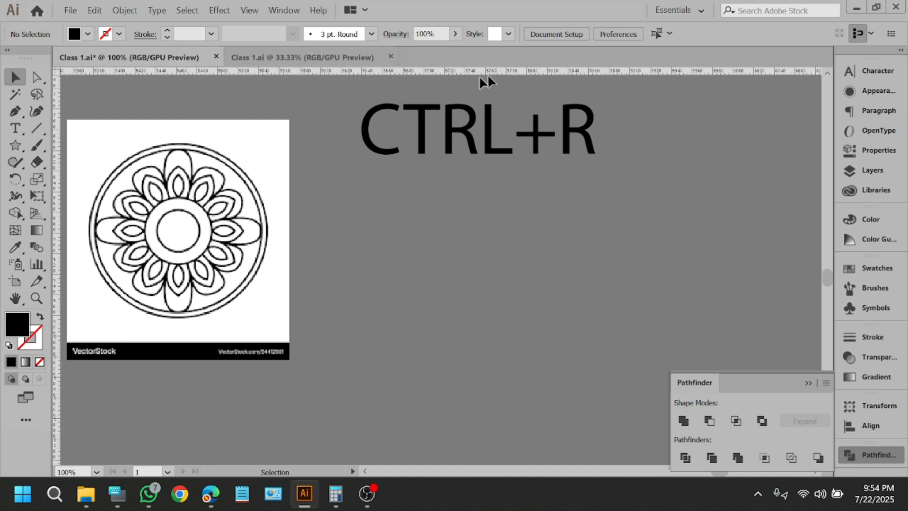
{"action": "left_click_drag", "start_coordinate": [502, 68], "coordinate": [479, 270]}
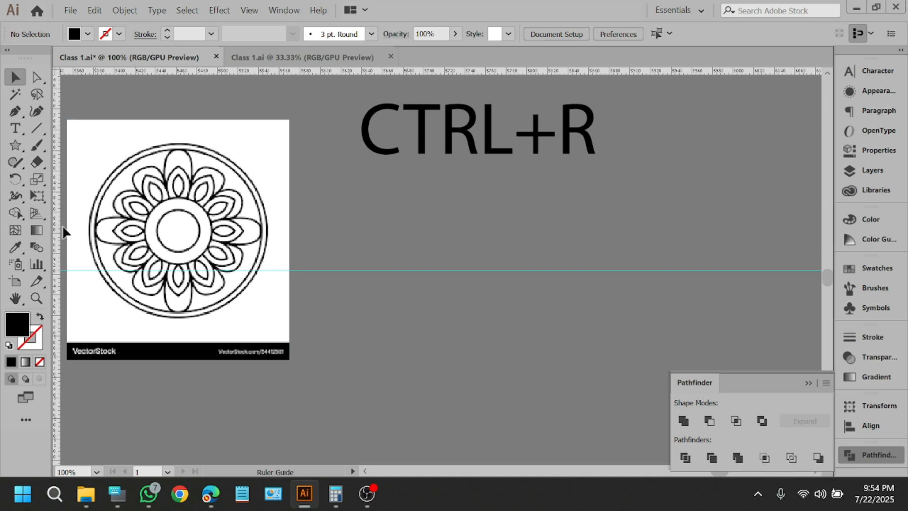
{"action": "left_click_drag", "start_coordinate": [514, 253], "coordinate": [516, 256]}
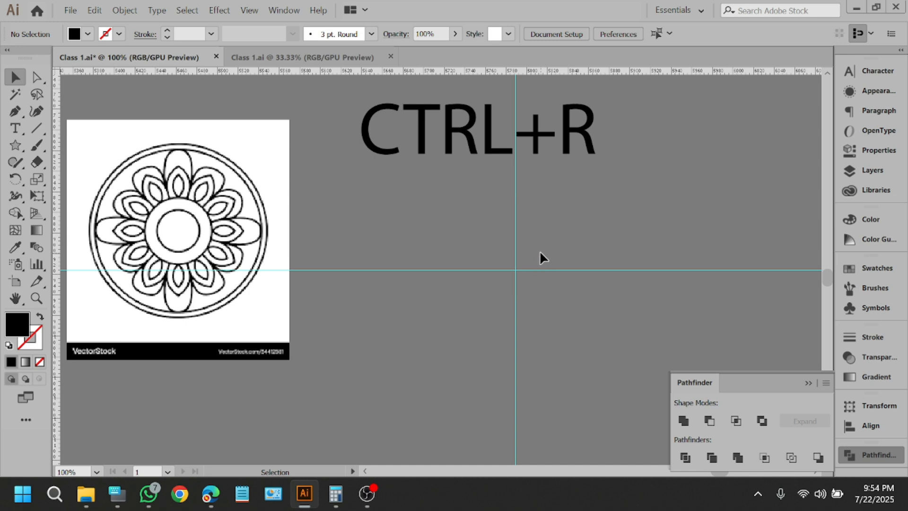
Unlock the two crossing ruler guides and lock them again.
{"action": "right_click", "coordinate": [592, 231]}
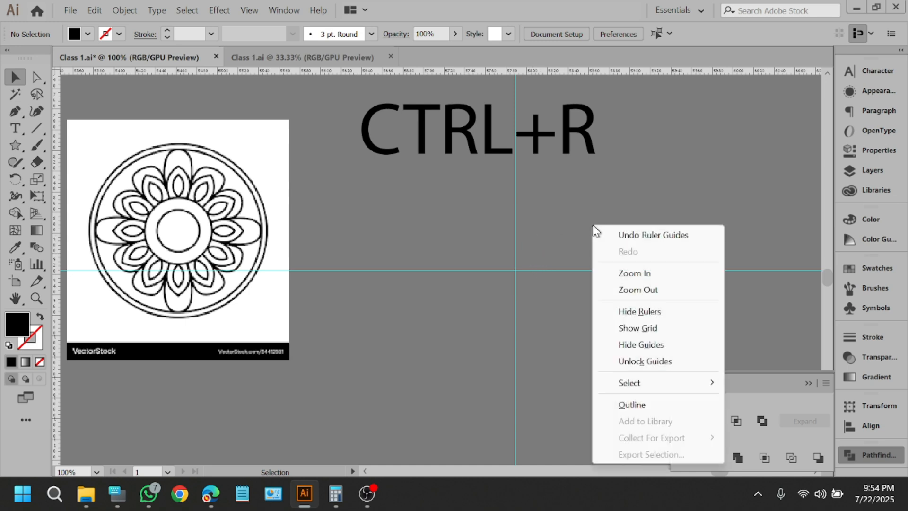
{"action": "left_click", "coordinate": [622, 362]}
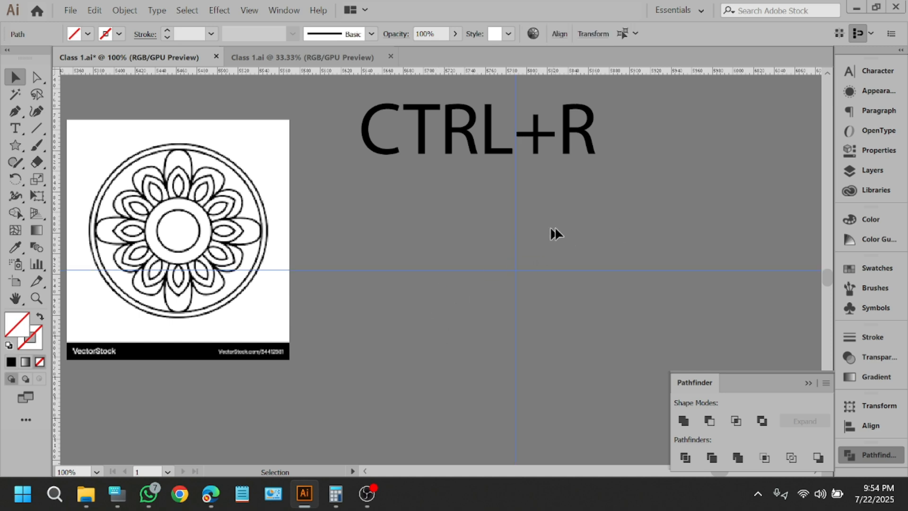
{"action": "right_click", "coordinate": [624, 206]}
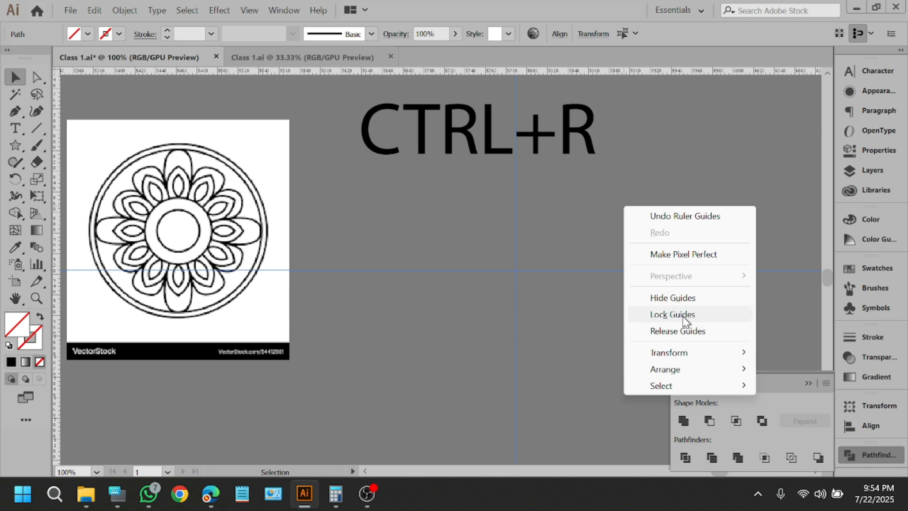
{"action": "left_click", "coordinate": [708, 314]}
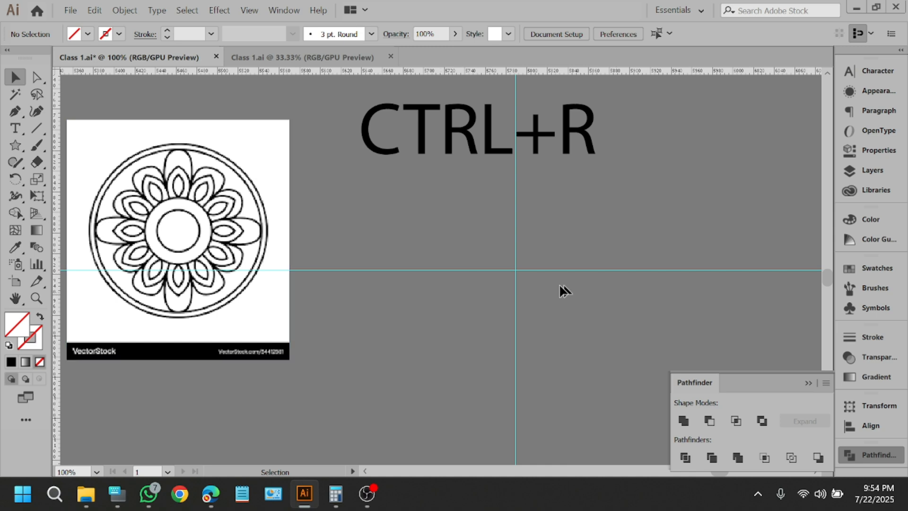
Draw a circle centred on the crossing guides and give it a white fill and a 2 pt black stroke.
{"action": "left_click_drag", "start_coordinate": [15, 145], "coordinate": [107, 182]}
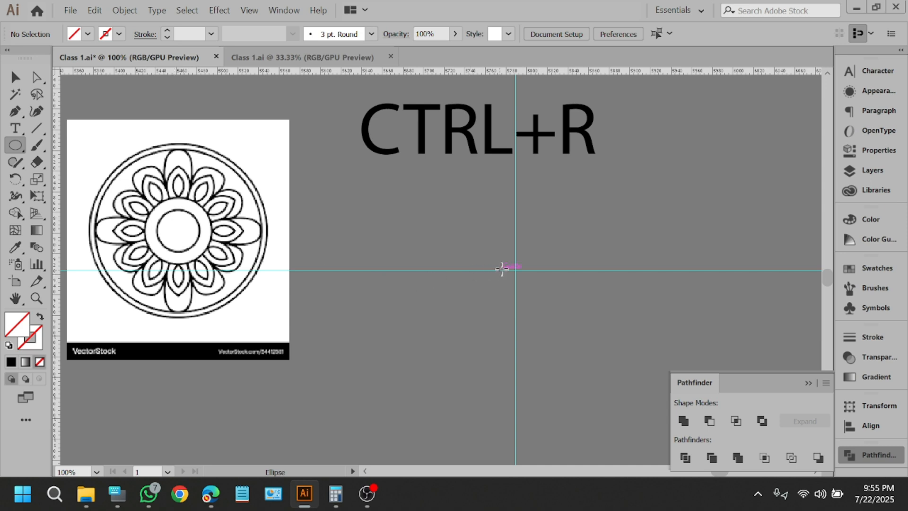
{"action": "left_click_drag", "start_coordinate": [516, 268], "coordinate": [535, 298]}
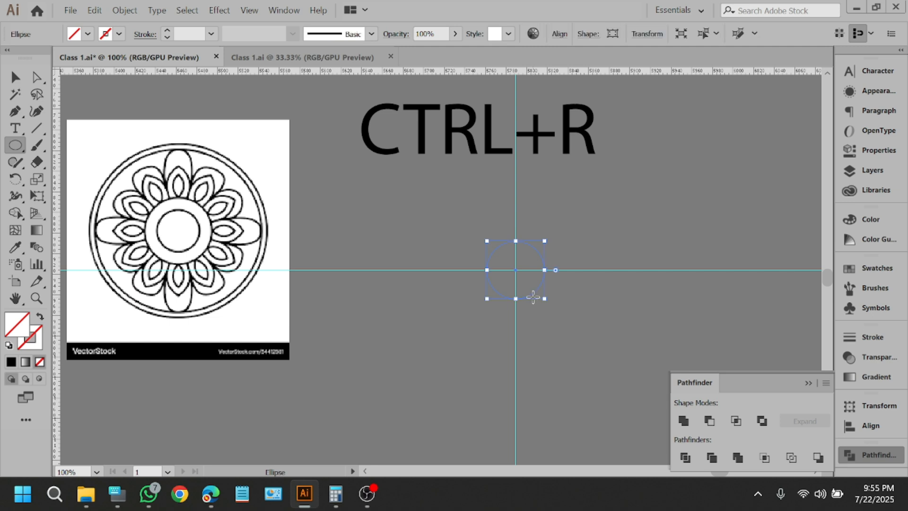
{"action": "left_click", "coordinate": [89, 34]}
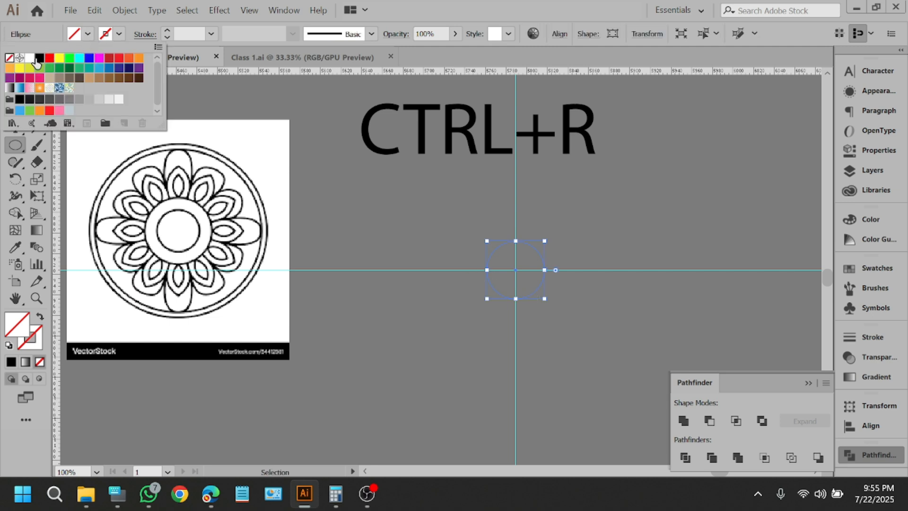
{"action": "left_click", "coordinate": [33, 62]}
{"action": "left_click", "coordinate": [115, 35]}
{"action": "left_click", "coordinate": [117, 35]}
{"action": "left_click", "coordinate": [39, 58]}
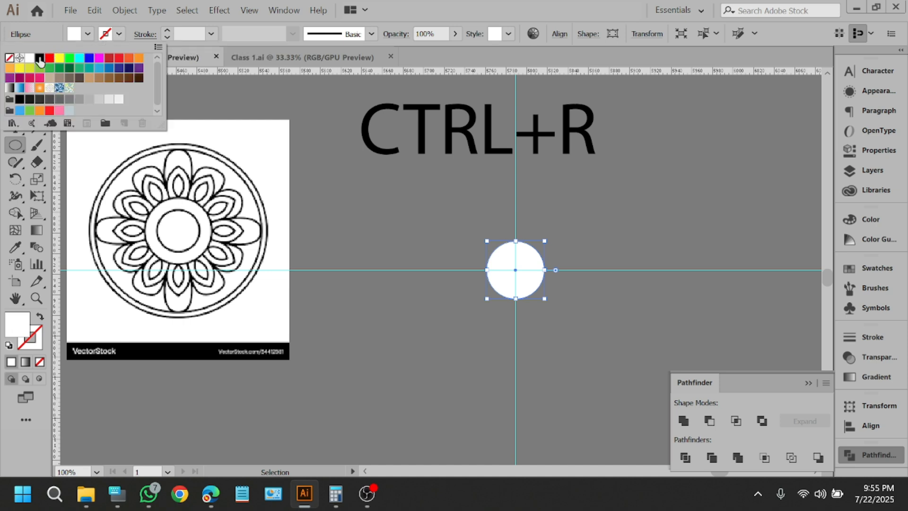
{"action": "left_click", "coordinate": [168, 30]}
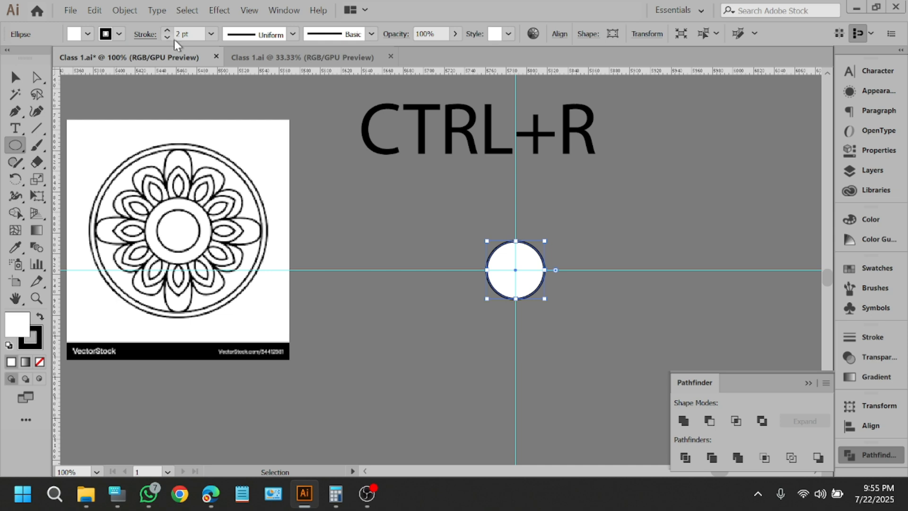
{"action": "left_click", "coordinate": [16, 77]}
{"action": "left_click", "coordinate": [373, 196]}
Examine the white circle's black outline and its centring on the guides up close.
{"action": "scroll", "coordinate": [684, 310], "scroll_direction": "up", "scroll_amount": 2}
{"action": "scroll", "coordinate": [326, 208], "scroll_direction": "up", "scroll_amount": 3}
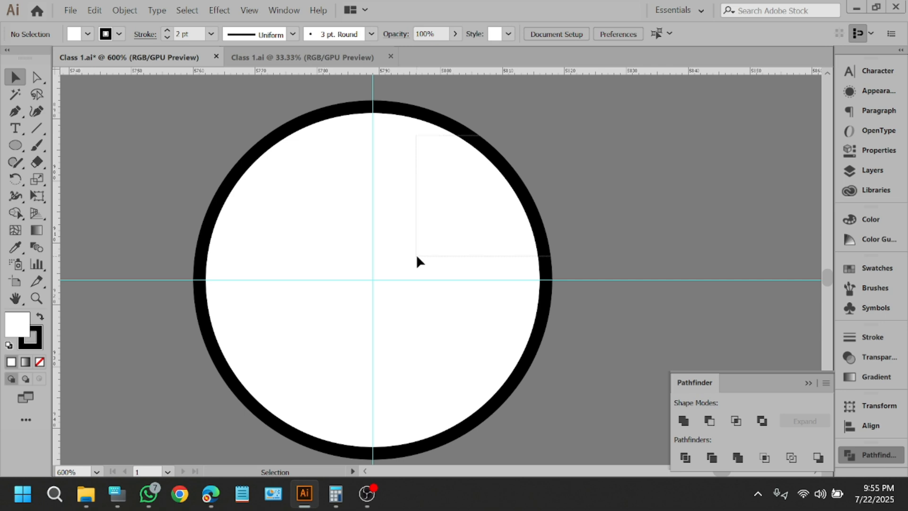
{"action": "left_click", "coordinate": [417, 255]}
{"action": "left_click", "coordinate": [591, 166]}
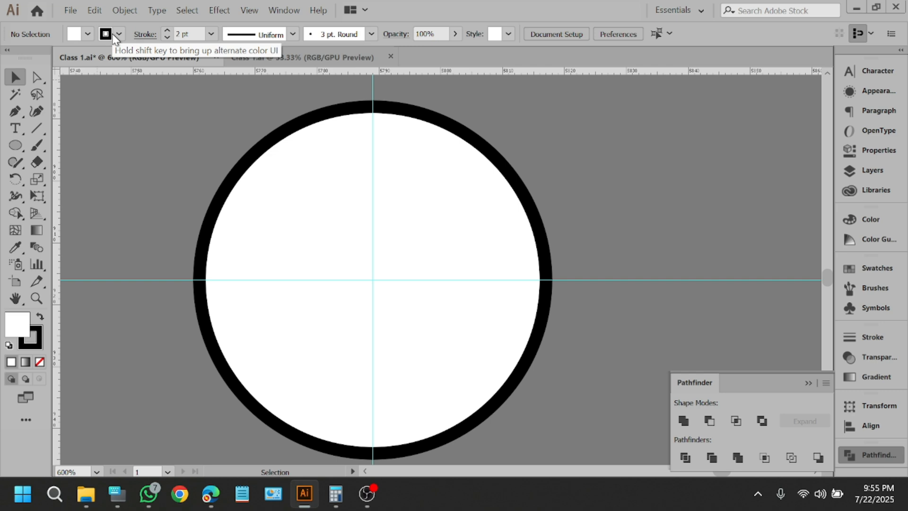
{"action": "left_click", "coordinate": [402, 162]}
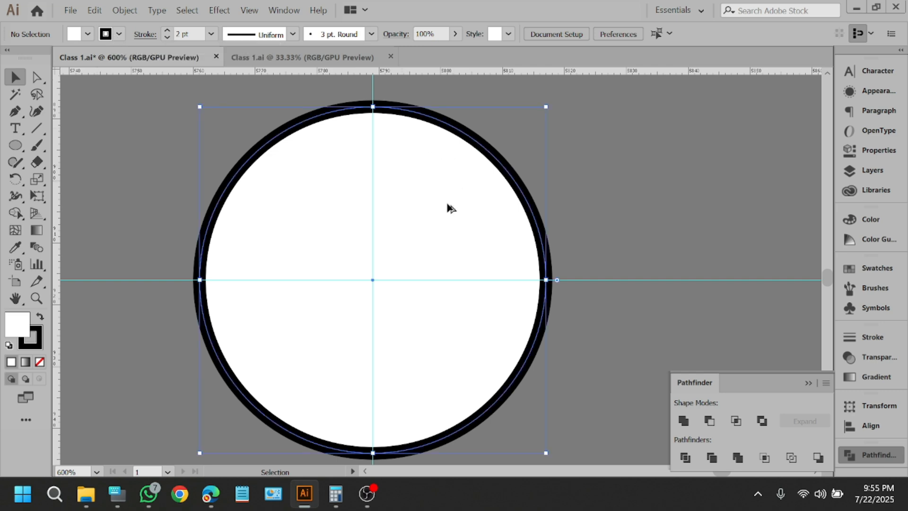
{"action": "scroll", "coordinate": [449, 208], "scroll_direction": "down", "scroll_amount": 4}
{"action": "scroll", "coordinate": [507, 281], "scroll_direction": "down", "scroll_amount": 1}
{"action": "scroll", "coordinate": [477, 267], "scroll_direction": "up", "scroll_amount": 3}
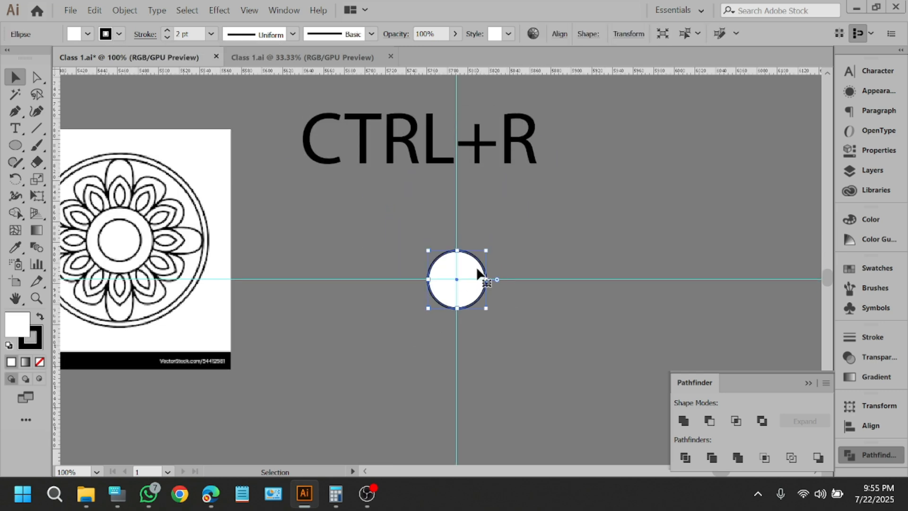
{"action": "scroll", "coordinate": [477, 284], "scroll_direction": "up", "scroll_amount": 3}
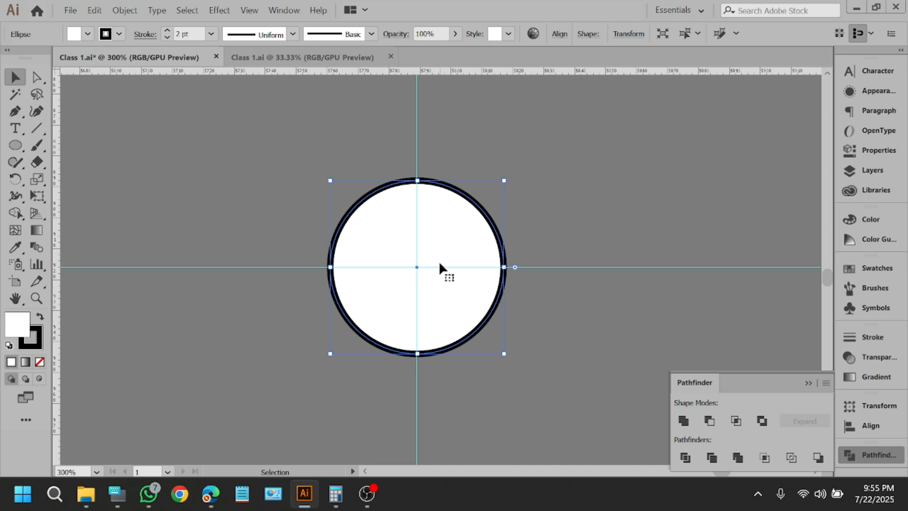
Try to enlarge a duplicate of the circle about the guides' crossing.
{"action": "key", "text": "ctrl+c"}
{"action": "key", "text": "b"}
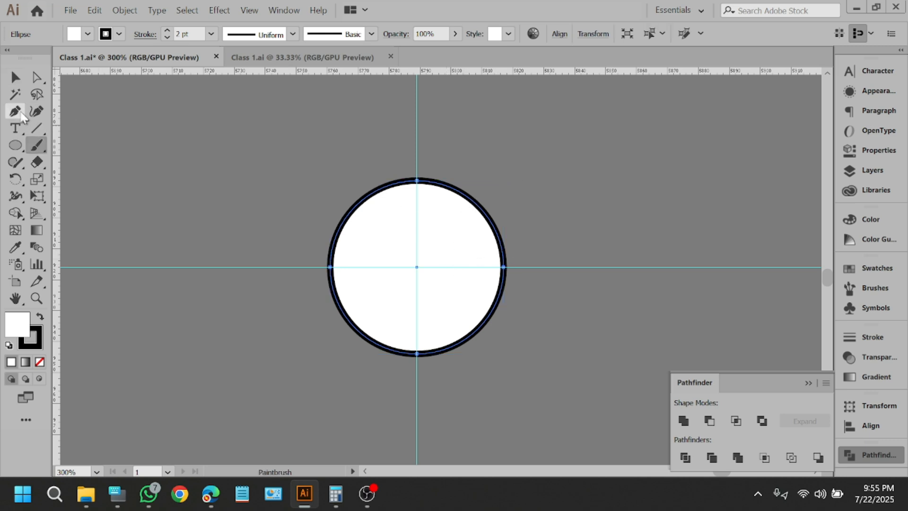
{"action": "left_click", "coordinate": [15, 77]}
{"action": "left_click_drag", "start_coordinate": [418, 180], "coordinate": [426, 129]}
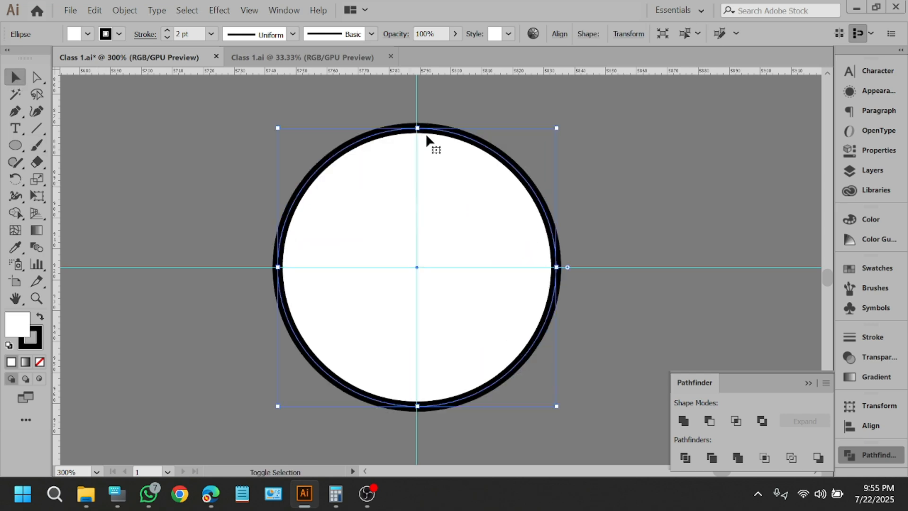
{"action": "scroll", "coordinate": [428, 136], "scroll_direction": "down", "scroll_amount": 1}
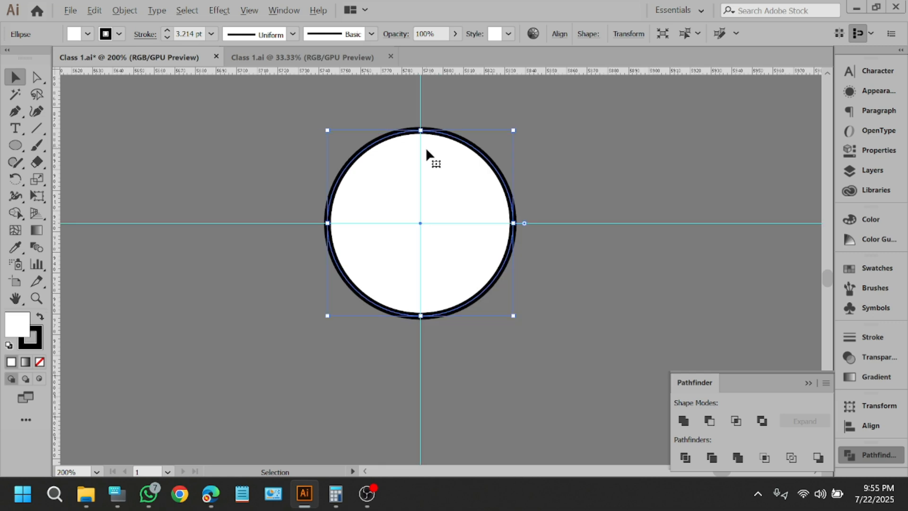
{"action": "left_click", "coordinate": [529, 319]}
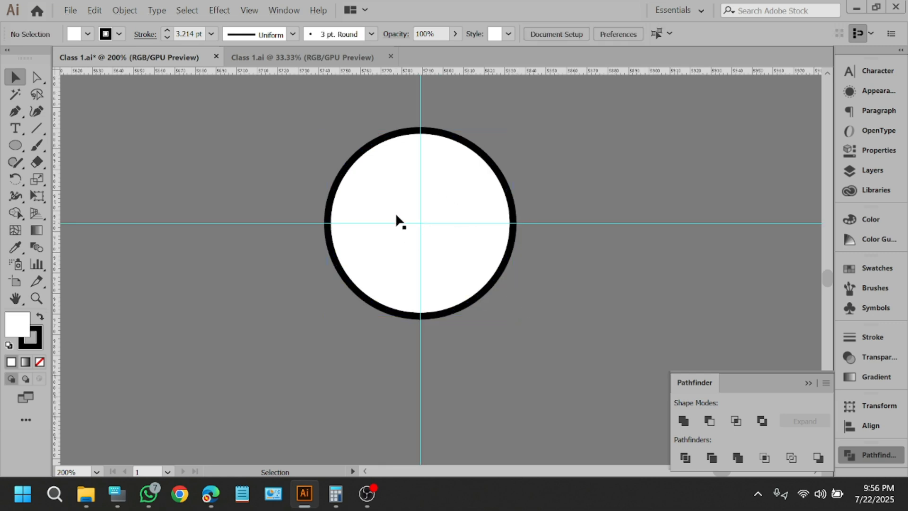
{"action": "key", "text": "ctrl+z"}
Duplicate the circle in place behind the original and scale the copy up about its centre to form an outer ring.
{"action": "left_click", "coordinate": [458, 221]}
{"action": "scroll", "coordinate": [460, 221], "scroll_direction": "up", "scroll_amount": 1}
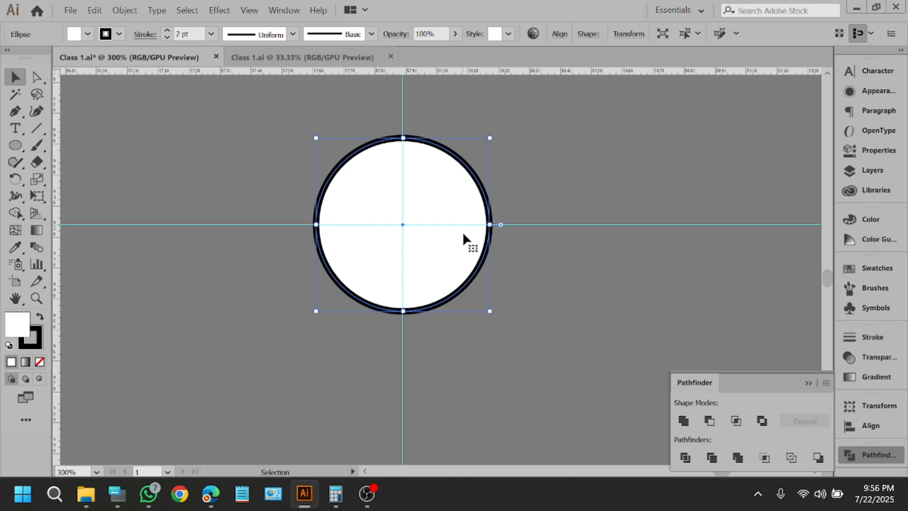
{"action": "key", "text": "b"}
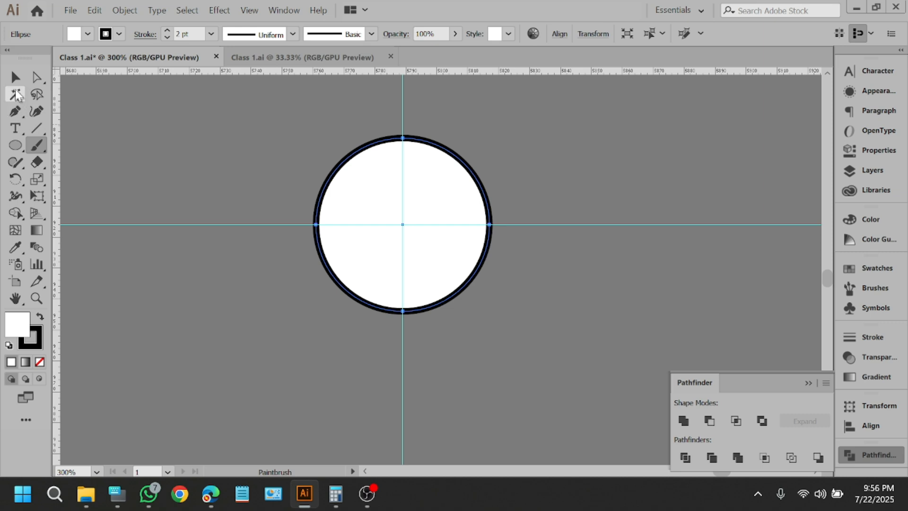
{"action": "left_click", "coordinate": [16, 78]}
{"action": "left_click", "coordinate": [279, 176]}
{"action": "left_click", "coordinate": [342, 181]}
{"action": "key", "text": "ctrl"}
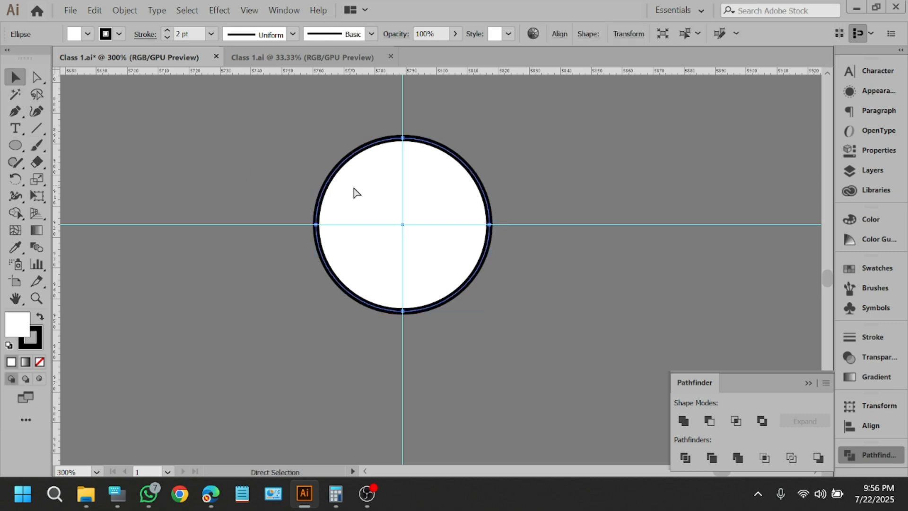
{"action": "key", "text": "ctrl"}
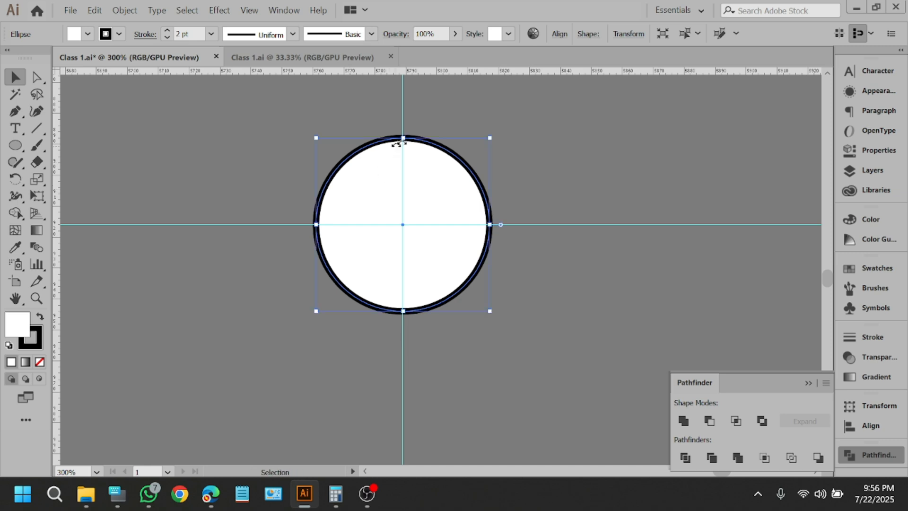
{"action": "left_click_drag", "start_coordinate": [407, 138], "coordinate": [411, 107]}
{"action": "scroll", "coordinate": [412, 107], "scroll_direction": "down", "scroll_amount": 2}
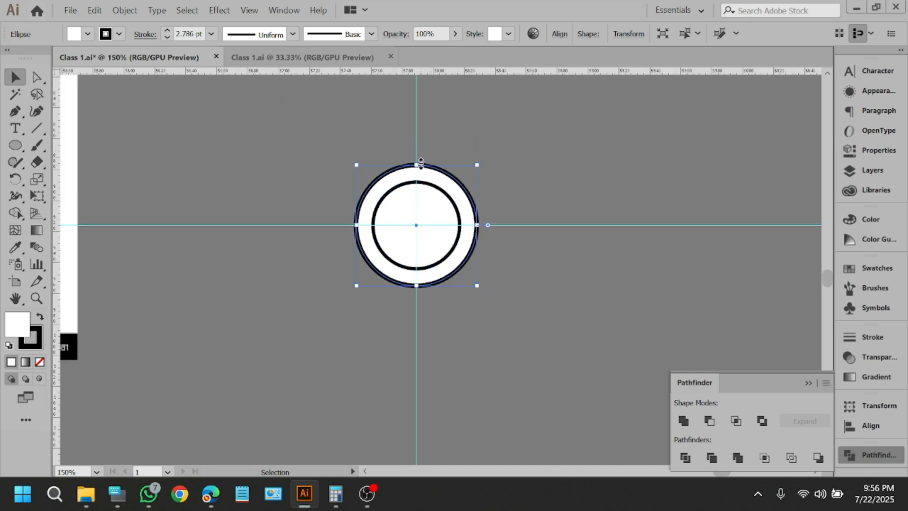
{"action": "left_click_drag", "start_coordinate": [421, 164], "coordinate": [422, 153]}
{"action": "left_click", "coordinate": [524, 313]}
Draw a square about 43 px wide between the mandala image and the circles, with a 2 pt black stroke.
{"action": "scroll", "coordinate": [523, 313], "scroll_direction": "down", "scroll_amount": 2}
{"action": "scroll", "coordinate": [521, 308], "scroll_direction": "up", "scroll_amount": 1}
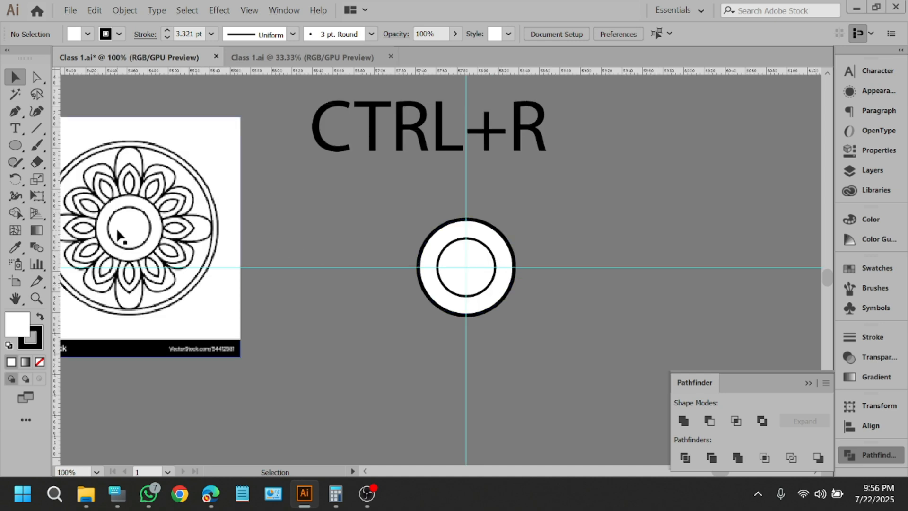
{"action": "scroll", "coordinate": [124, 189], "scroll_direction": "up", "scroll_amount": 4}
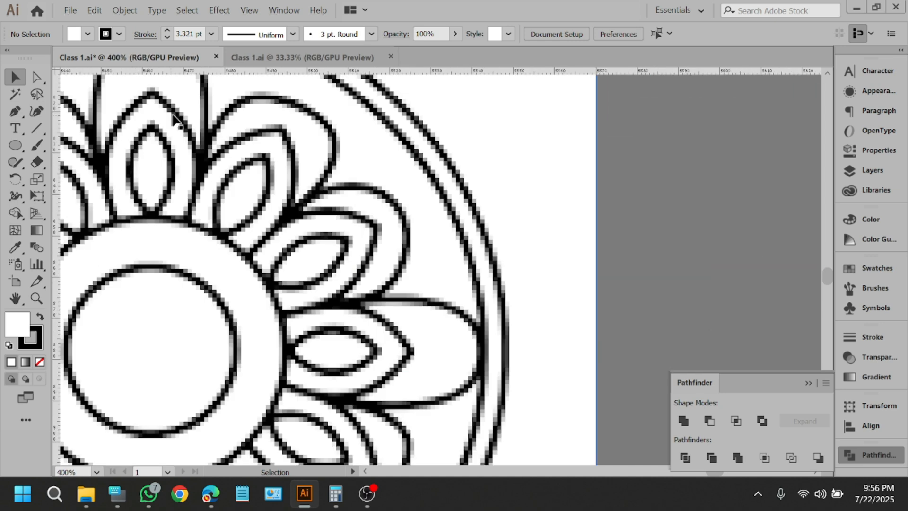
{"action": "scroll", "coordinate": [171, 203], "scroll_direction": "down", "scroll_amount": 5}
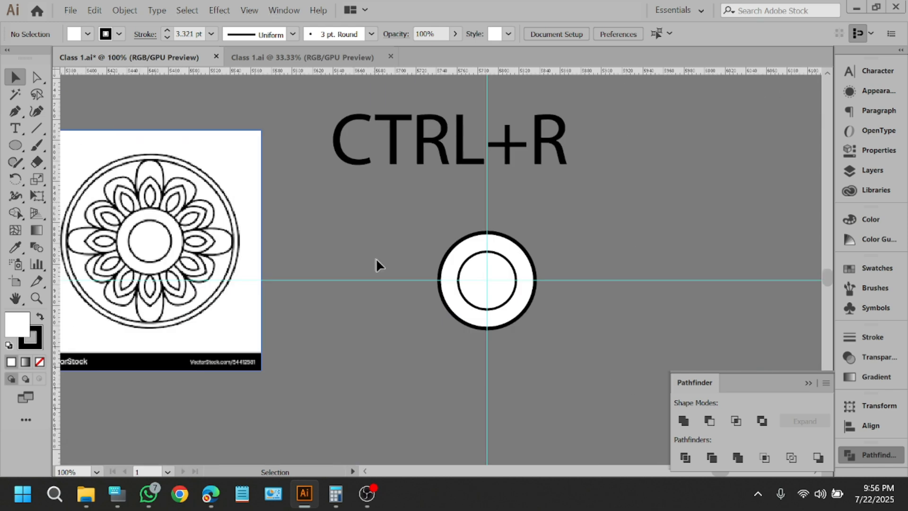
{"action": "scroll", "coordinate": [379, 258], "scroll_direction": "up", "scroll_amount": 2}
{"action": "left_click", "coordinate": [16, 146]}
{"action": "left_click", "coordinate": [69, 149]}
{"action": "left_click_drag", "start_coordinate": [323, 208], "coordinate": [391, 296]}
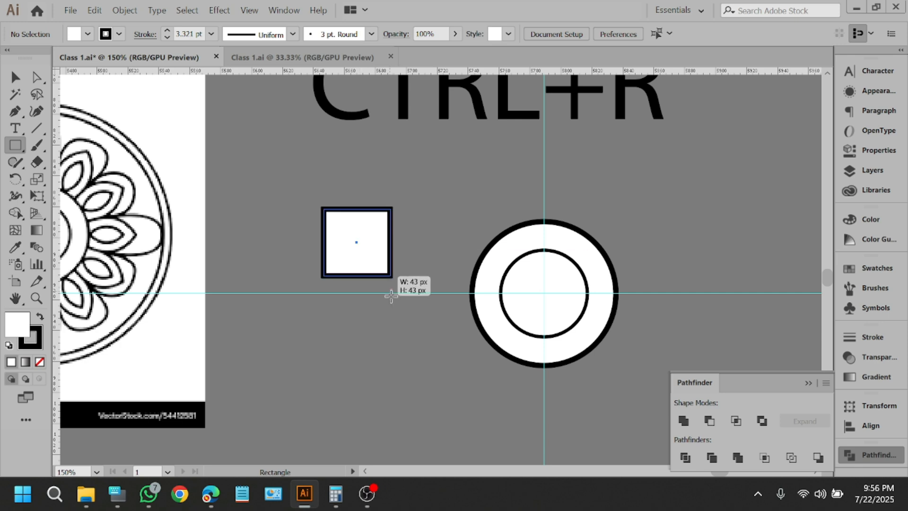
{"action": "left_click", "coordinate": [166, 38]}
{"action": "left_click", "coordinate": [167, 38]}
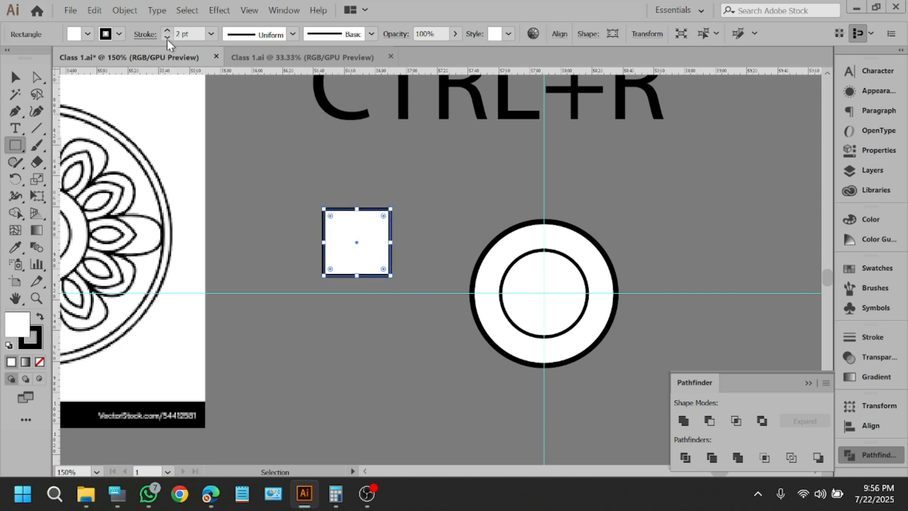
Rotate the square 45° so it stands on its corner as a diamond.
{"action": "left_click", "coordinate": [16, 77]}
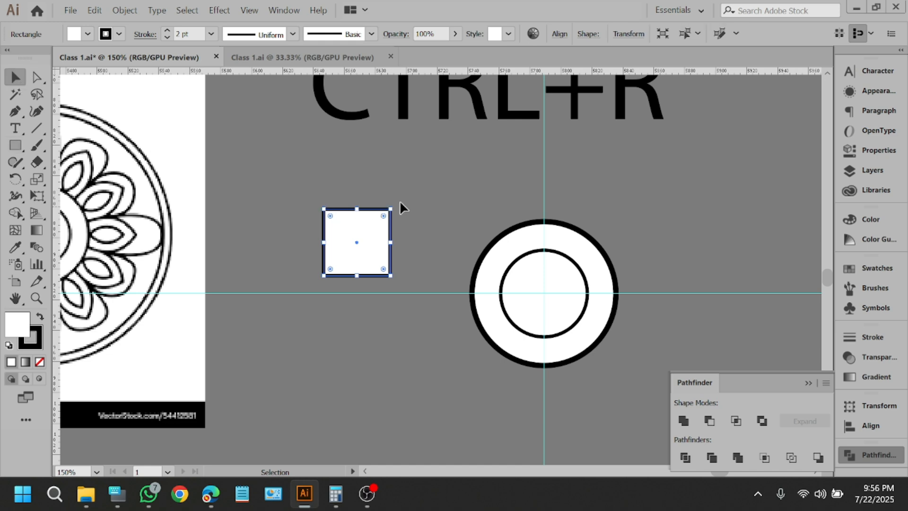
{"action": "left_click_drag", "start_coordinate": [391, 203], "coordinate": [449, 214]}
{"action": "left_click", "coordinate": [447, 207]}
{"action": "left_click", "coordinate": [377, 253]}
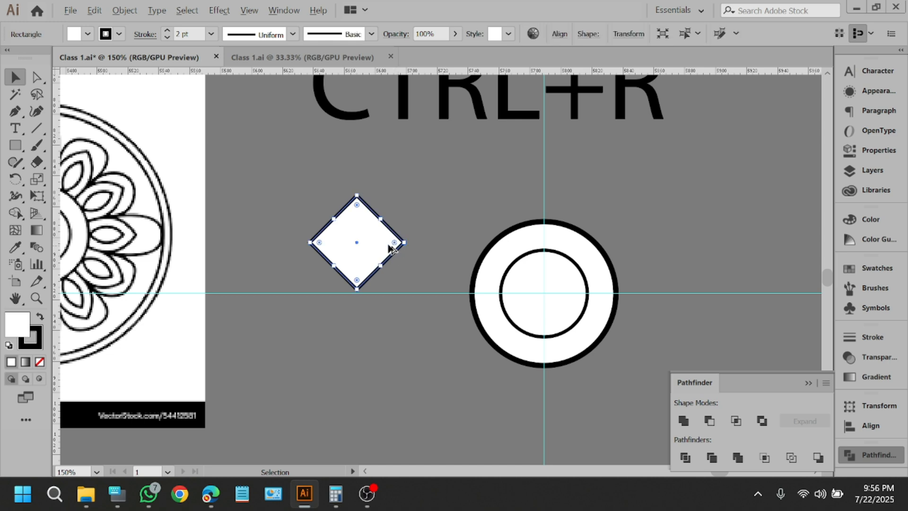
Fully round the diamond's left and right corners to form a pointed vertical petal.
{"action": "scroll", "coordinate": [393, 241], "scroll_direction": "up", "scroll_amount": 3}
{"action": "scroll", "coordinate": [409, 240], "scroll_direction": "down", "scroll_amount": 3}
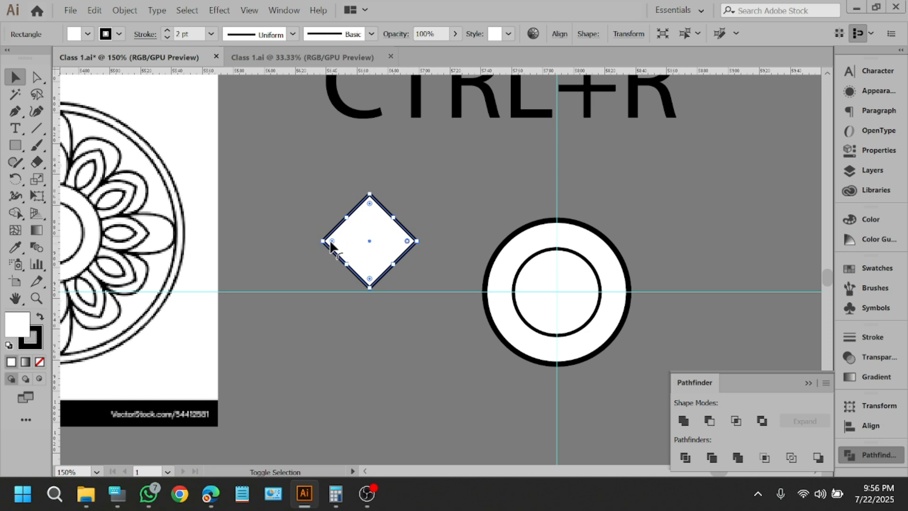
{"action": "left_click_drag", "start_coordinate": [332, 242], "coordinate": [439, 277]}
{"action": "left_click", "coordinate": [438, 229]}
{"action": "scroll", "coordinate": [439, 227], "scroll_direction": "down", "scroll_amount": 1}
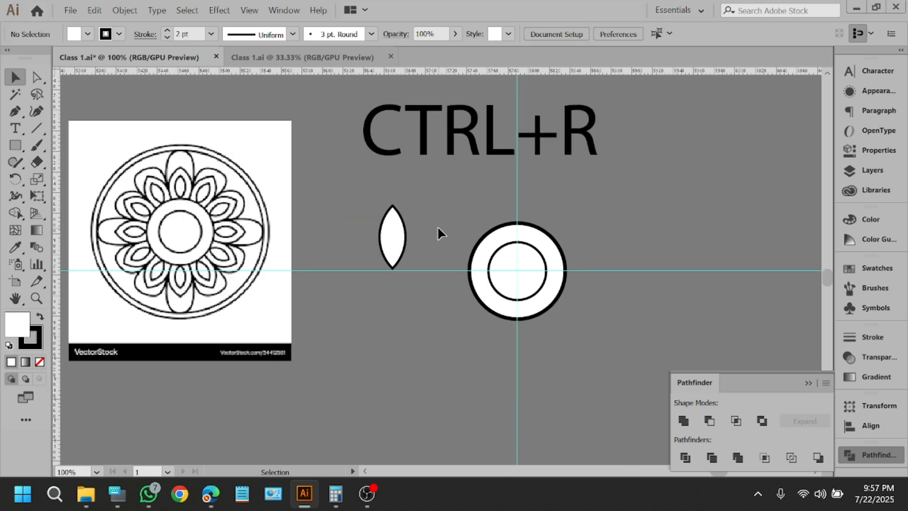
Duplicate the petal in place behind the original and scale the copy up about its centre as an outer petal.
{"action": "scroll", "coordinate": [435, 228], "scroll_direction": "up", "scroll_amount": 1}
{"action": "left_click", "coordinate": [384, 246]}
{"action": "key", "text": "a"}
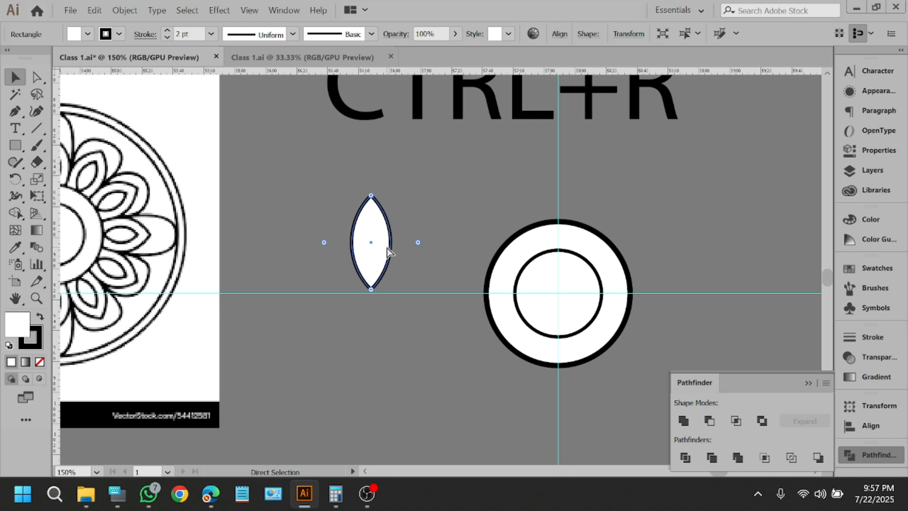
{"action": "key", "text": "v"}
{"action": "left_click_drag", "start_coordinate": [373, 194], "coordinate": [375, 164]}
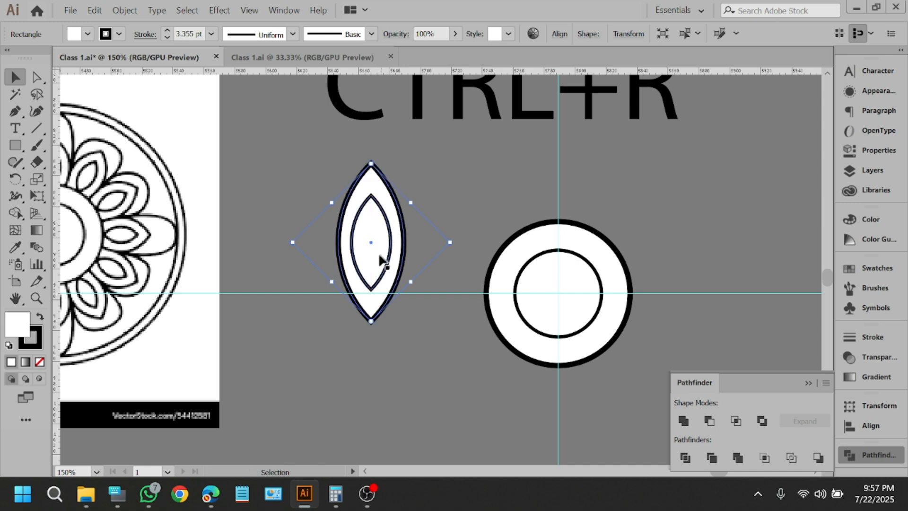
Examine the stroke thickness of the nested petals and the concentric circles.
{"action": "scroll", "coordinate": [381, 251], "scroll_direction": "up", "scroll_amount": 2}
{"action": "key", "text": "v"}
{"action": "left_click", "coordinate": [447, 241]}
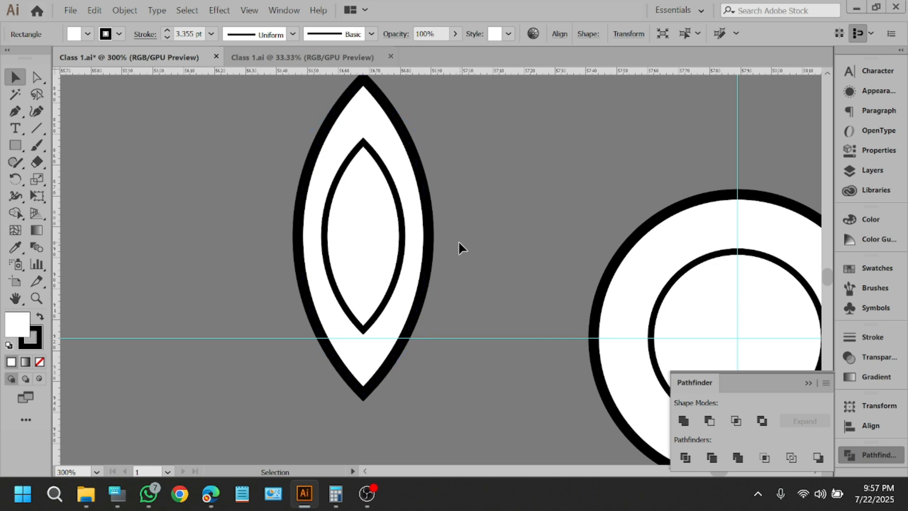
{"action": "left_click", "coordinate": [431, 255]}
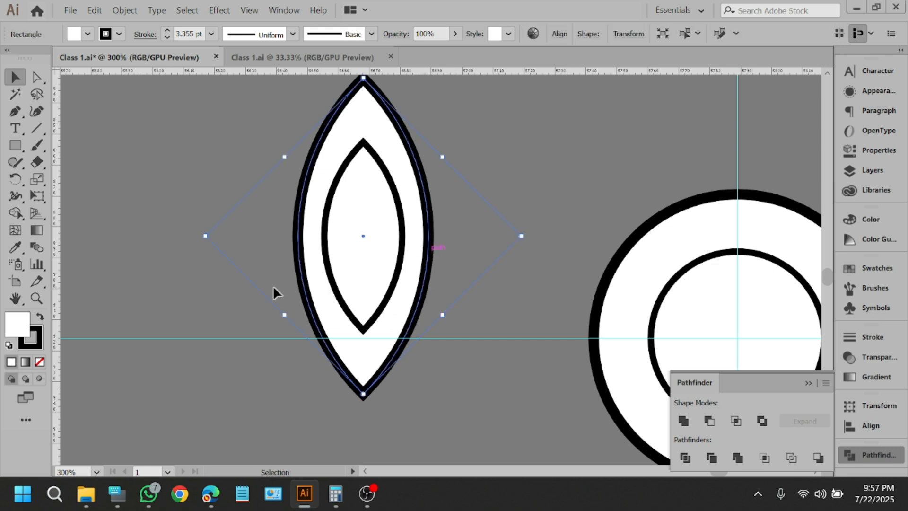
{"action": "left_click", "coordinate": [215, 221]}
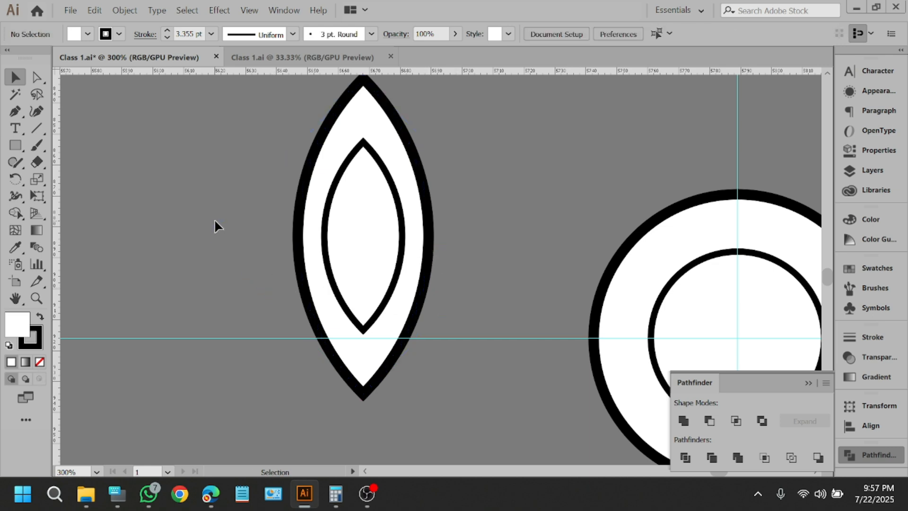
{"action": "scroll", "coordinate": [174, 223], "scroll_direction": "down", "scroll_amount": 3}
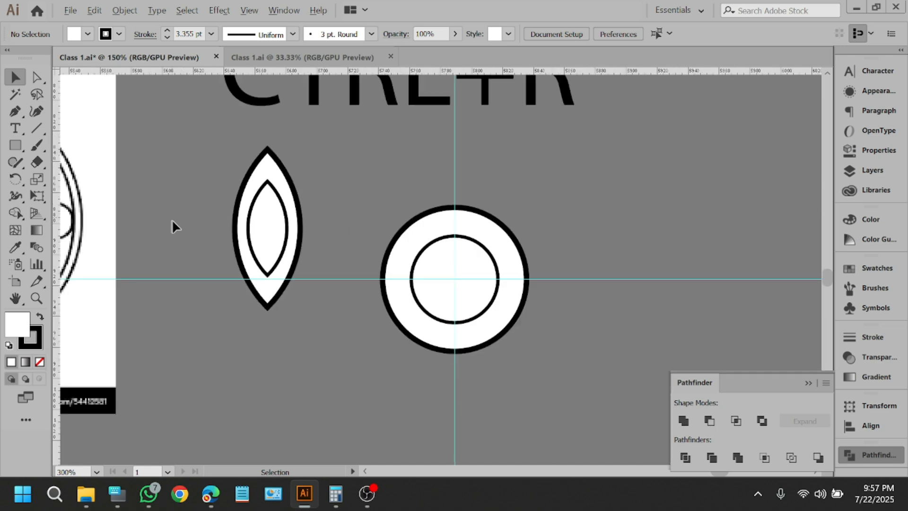
{"action": "scroll", "coordinate": [312, 259], "scroll_direction": "up", "scroll_amount": 4}
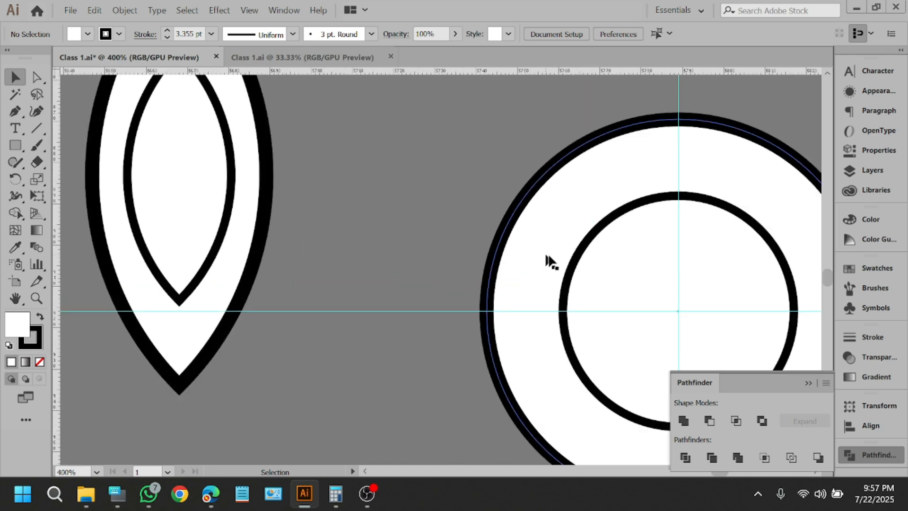
Review the outer circle's Scale Strokes & Effects option and set its stroke to 2 pt to match the inner circle.
{"action": "left_click", "coordinate": [577, 258]}
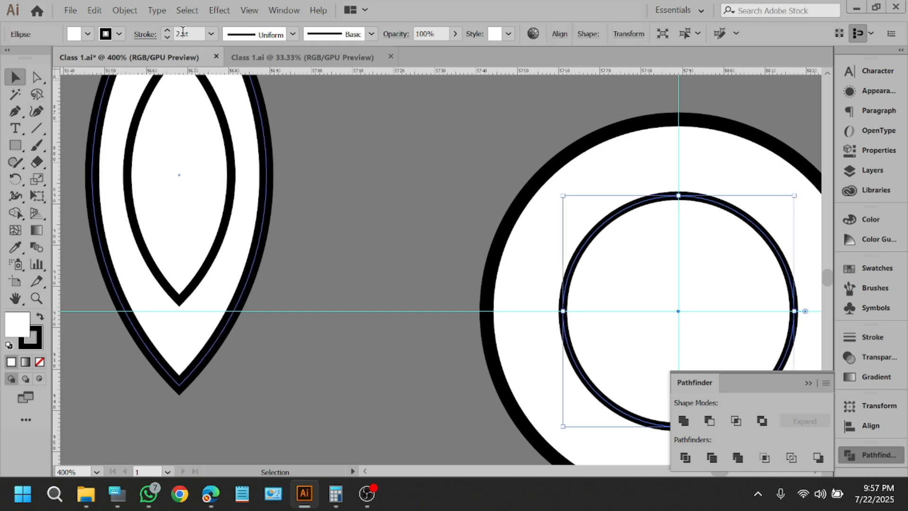
{"action": "left_click", "coordinate": [362, 151]}
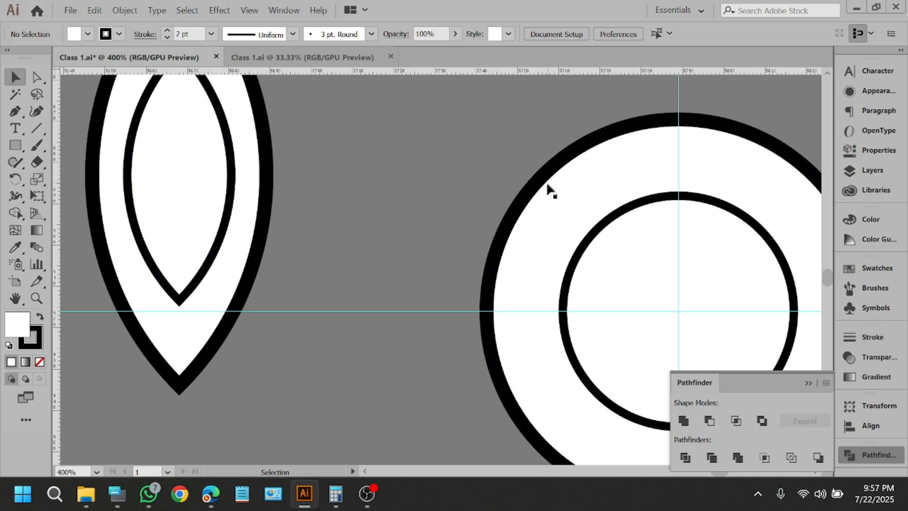
{"action": "left_click", "coordinate": [540, 222]}
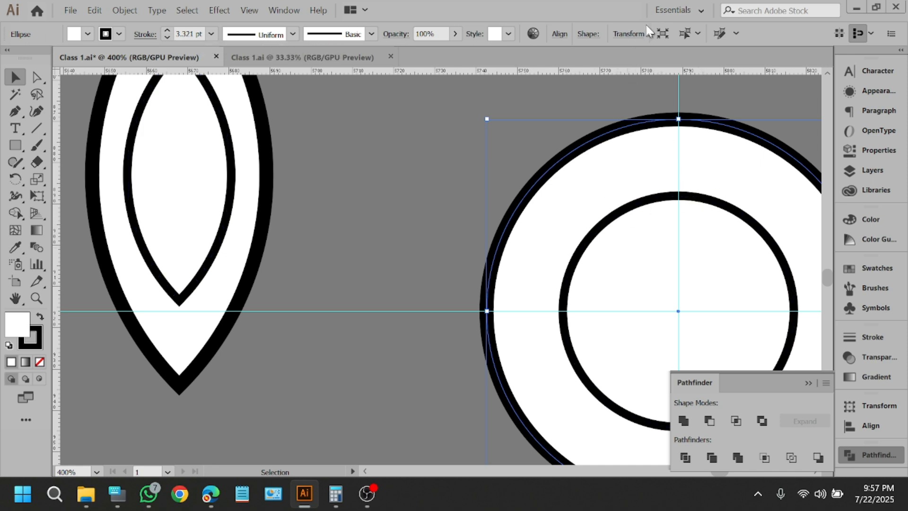
{"action": "left_click", "coordinate": [625, 37]}
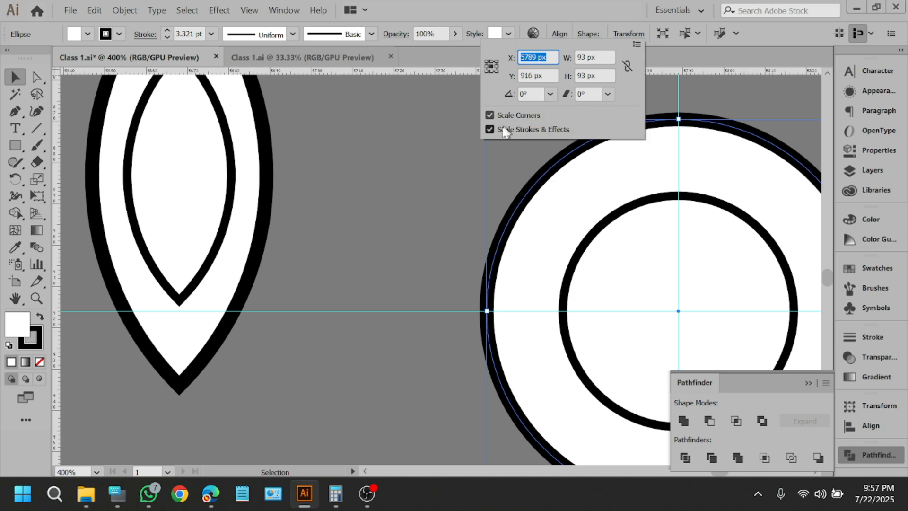
{"action": "left_click", "coordinate": [539, 133]}
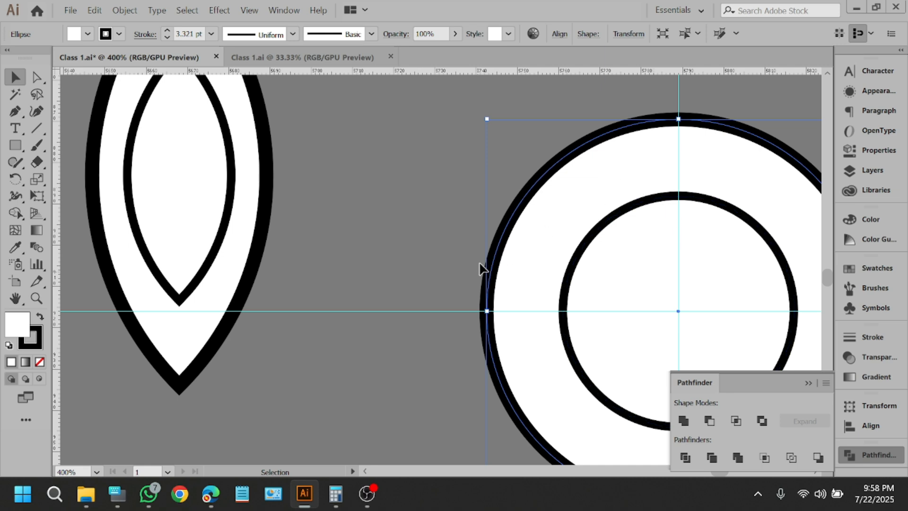
{"action": "left_click", "coordinate": [166, 38]}
{"action": "left_click", "coordinate": [166, 39]}
{"action": "left_click", "coordinate": [314, 147]}
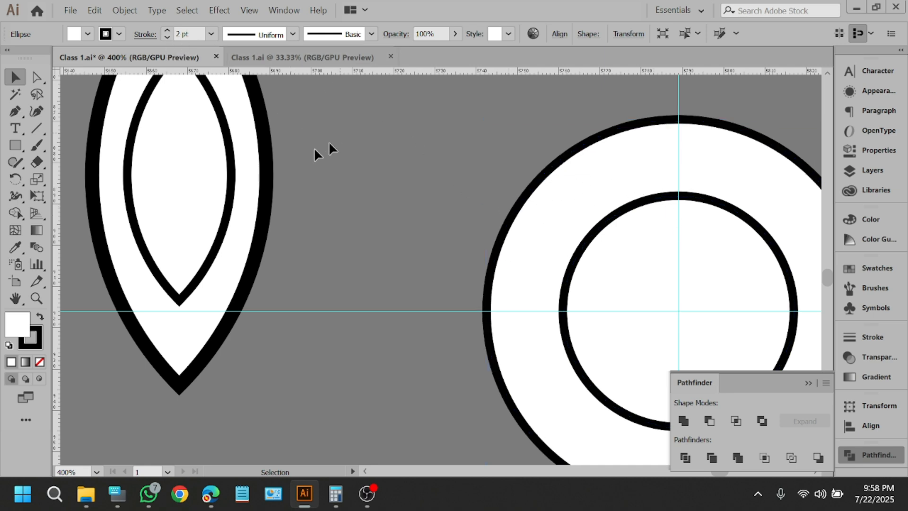
Set the outer petal's stroke to 2 pt.
{"action": "left_click", "coordinate": [267, 176]}
{"action": "left_click", "coordinate": [169, 38]}
{"action": "left_click", "coordinate": [169, 39]}
{"action": "left_click", "coordinate": [379, 221]}
{"action": "scroll", "coordinate": [389, 229], "scroll_direction": "down", "scroll_amount": 2}
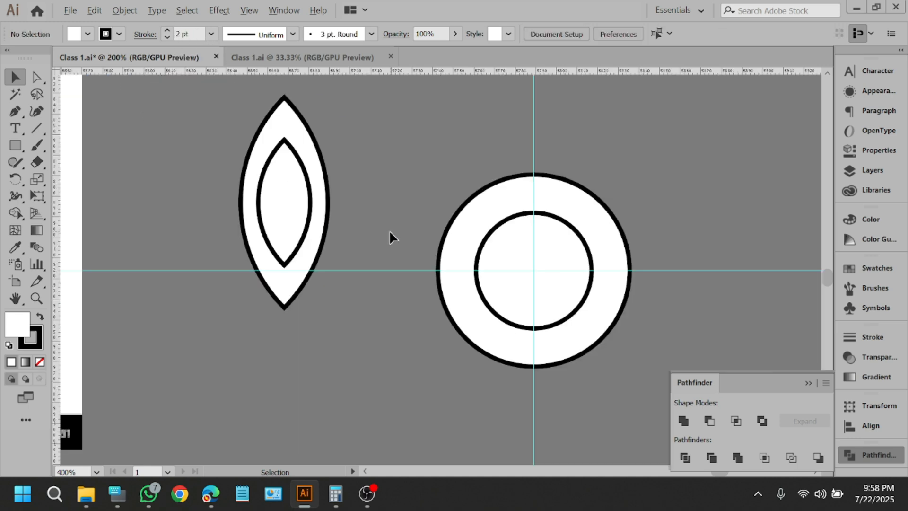
Compare the proportions of the nested petals with the petals in the reference mandala.
{"action": "scroll", "coordinate": [345, 220], "scroll_direction": "up", "scroll_amount": 1}
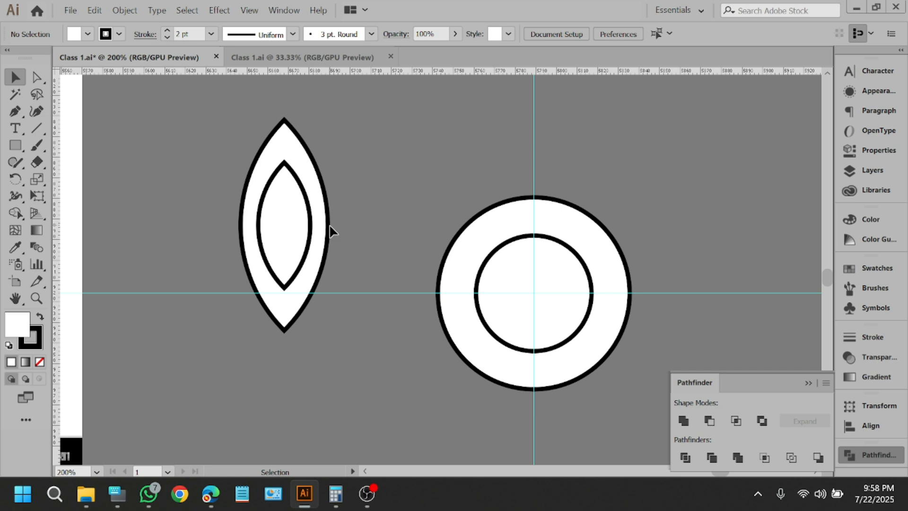
{"action": "left_click", "coordinate": [330, 232]}
{"action": "scroll", "coordinate": [310, 223], "scroll_direction": "up", "scroll_amount": 1}
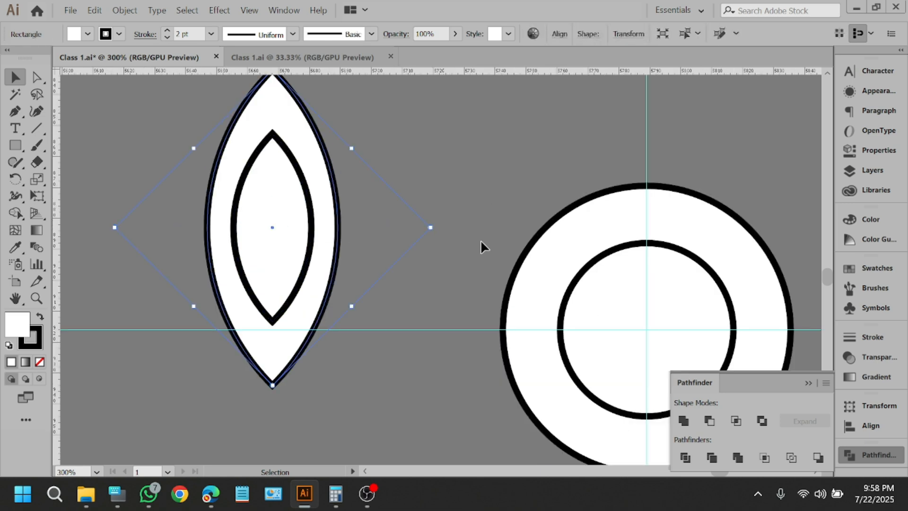
{"action": "scroll", "coordinate": [480, 240], "scroll_direction": "down", "scroll_amount": 2}
{"action": "scroll", "coordinate": [445, 261], "scroll_direction": "down", "scroll_amount": 3}
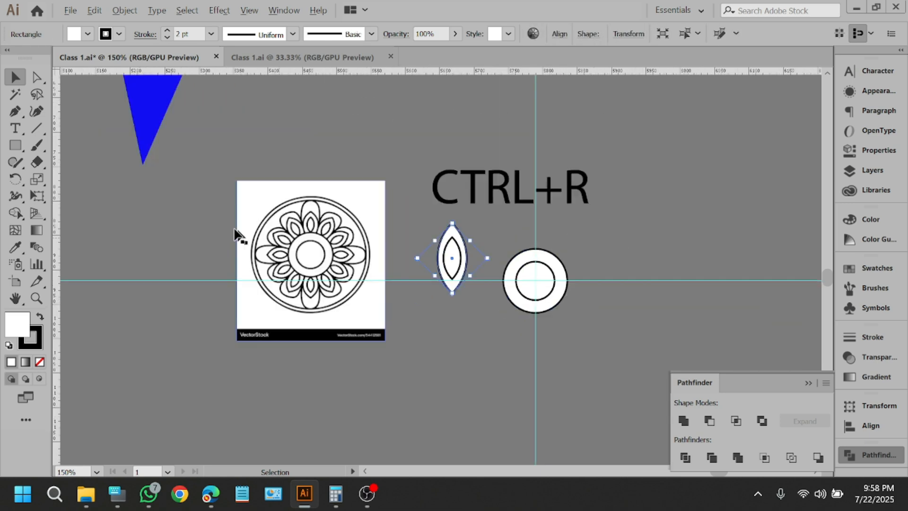
{"action": "scroll", "coordinate": [362, 231], "scroll_direction": "up", "scroll_amount": 3}
{"action": "scroll", "coordinate": [362, 232], "scroll_direction": "up", "scroll_amount": 2}
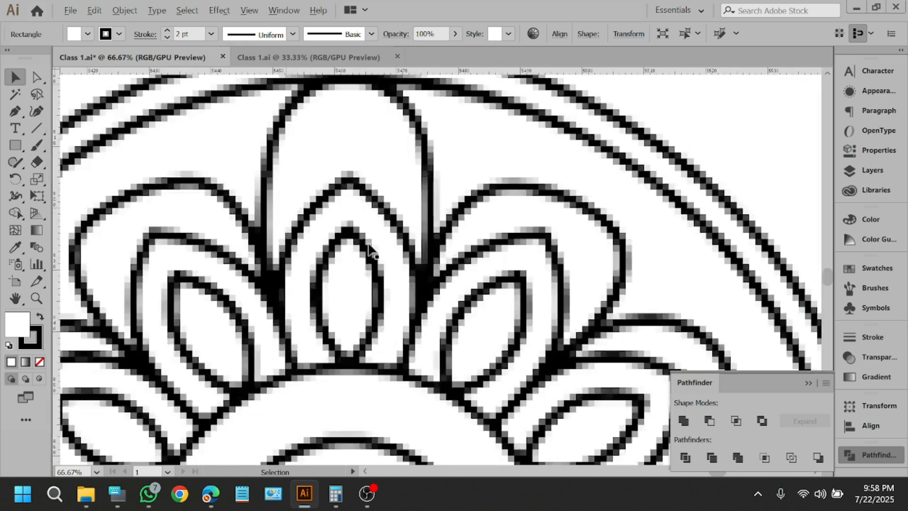
{"action": "scroll", "coordinate": [264, 203], "scroll_direction": "down", "scroll_amount": 6}
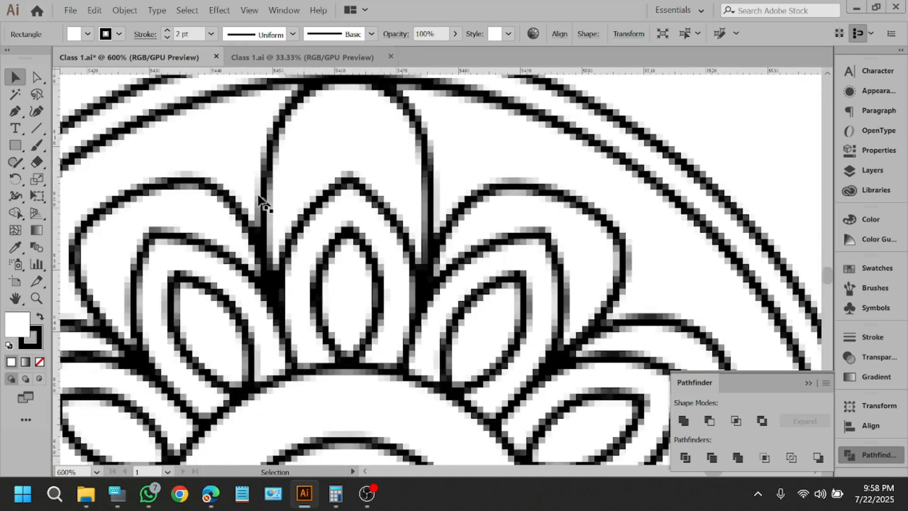
{"action": "scroll", "coordinate": [573, 297], "scroll_direction": "up", "scroll_amount": 2}
{"action": "scroll", "coordinate": [574, 297], "scroll_direction": "right", "scroll_amount": 2}
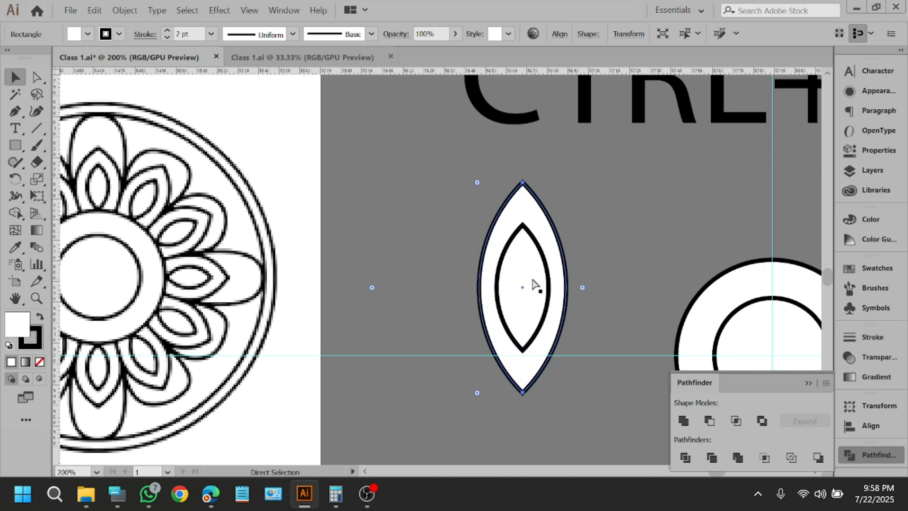
Reduce the rounding of the side corners on both nested petals together to make them wider.
{"action": "key", "text": "a"}
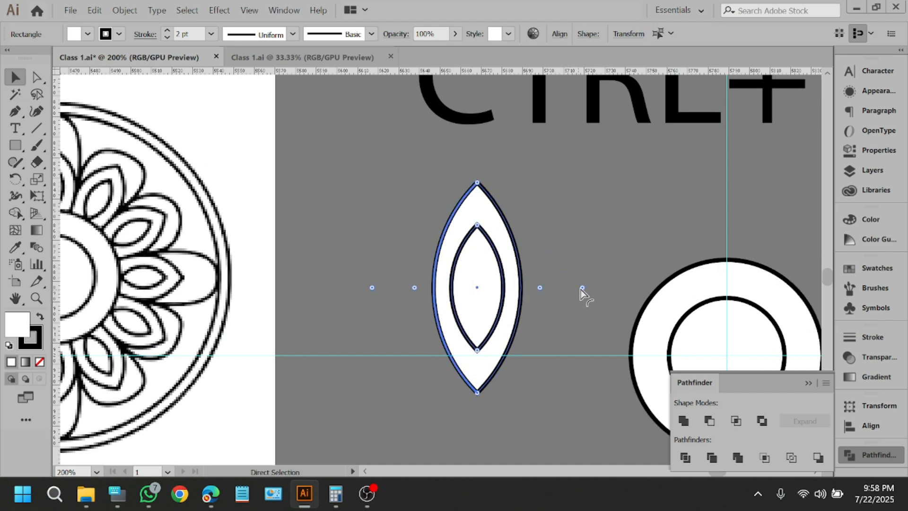
{"action": "left_click_drag", "start_coordinate": [582, 287], "coordinate": [562, 289]}
{"action": "key", "text": "v"}
{"action": "left_click", "coordinate": [349, 222]}
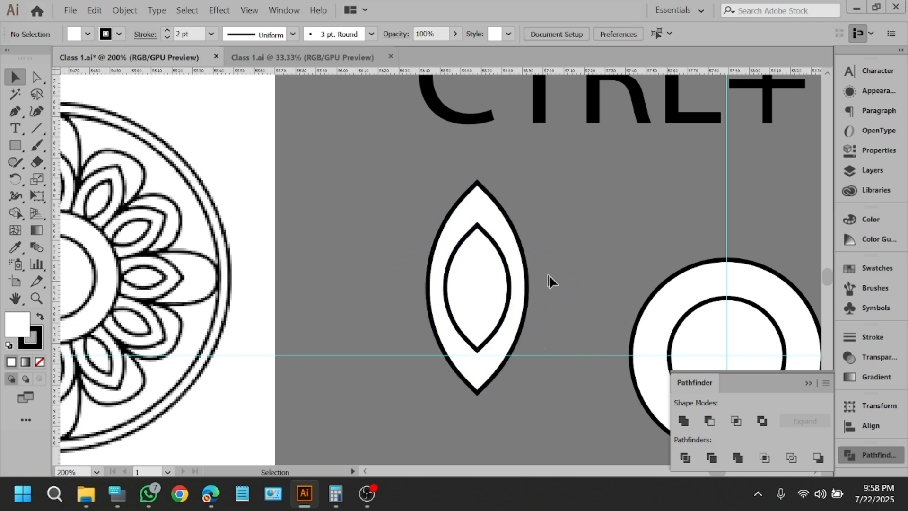
Reduce the side-corner rounding of the outer petal alone to widen it further around the inner petal.
{"action": "left_click", "coordinate": [528, 291]}
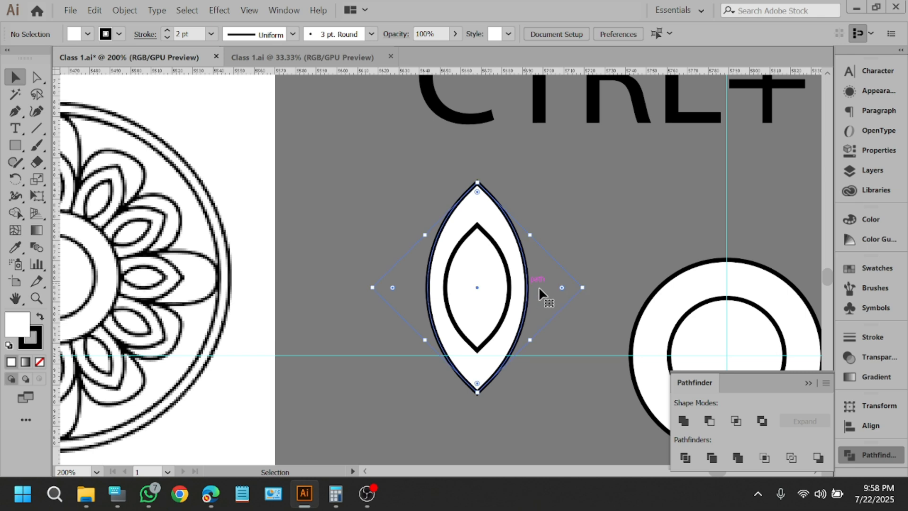
{"action": "left_click_drag", "start_coordinate": [561, 286], "coordinate": [547, 287]}
{"action": "left_click", "coordinate": [559, 242]}
Examine the round-topped petals behind the pointed ones in the reference mandala.
{"action": "scroll", "coordinate": [328, 209], "scroll_direction": "down", "scroll_amount": 3}
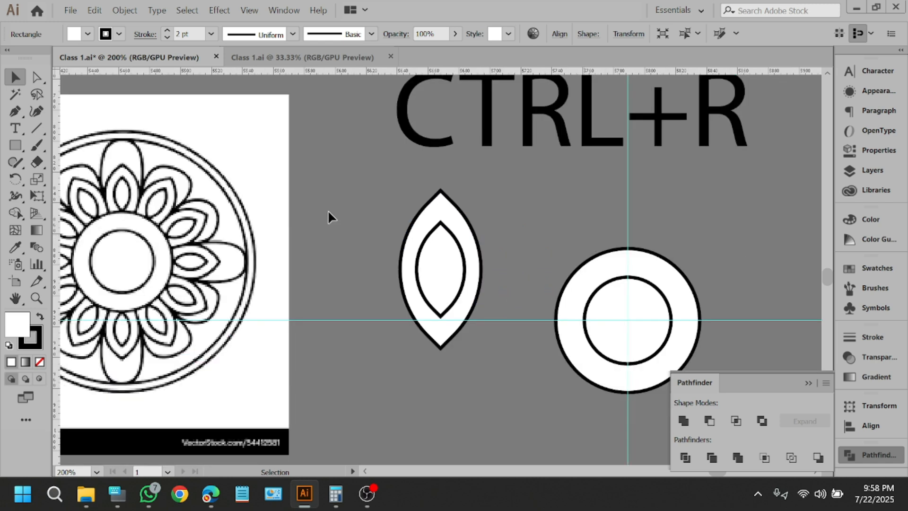
{"action": "scroll", "coordinate": [234, 179], "scroll_direction": "up", "scroll_amount": 4}
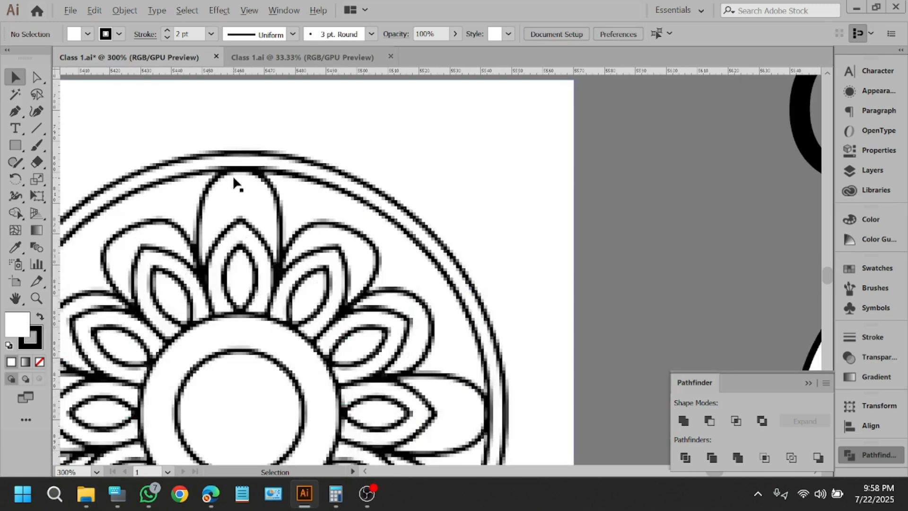
{"action": "scroll", "coordinate": [216, 199], "scroll_direction": "down", "scroll_amount": 2}
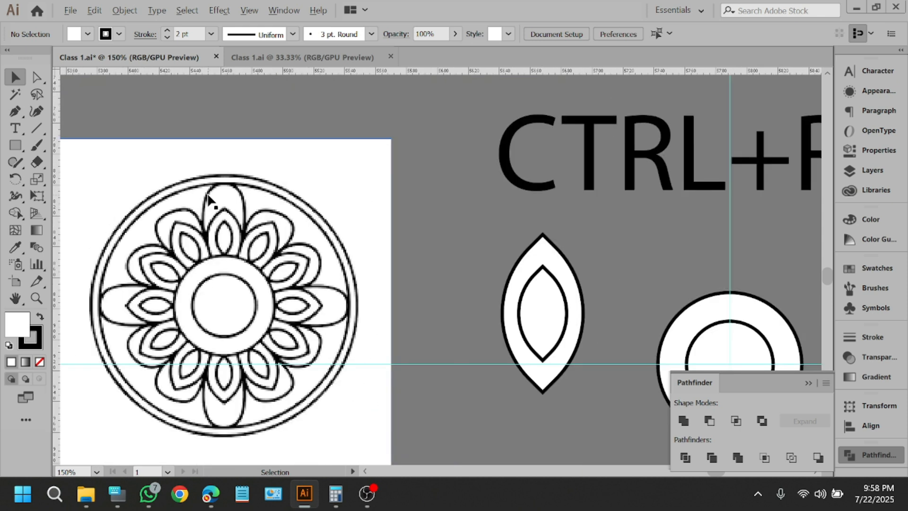
{"action": "scroll", "coordinate": [149, 191], "scroll_direction": "down", "scroll_amount": 1}
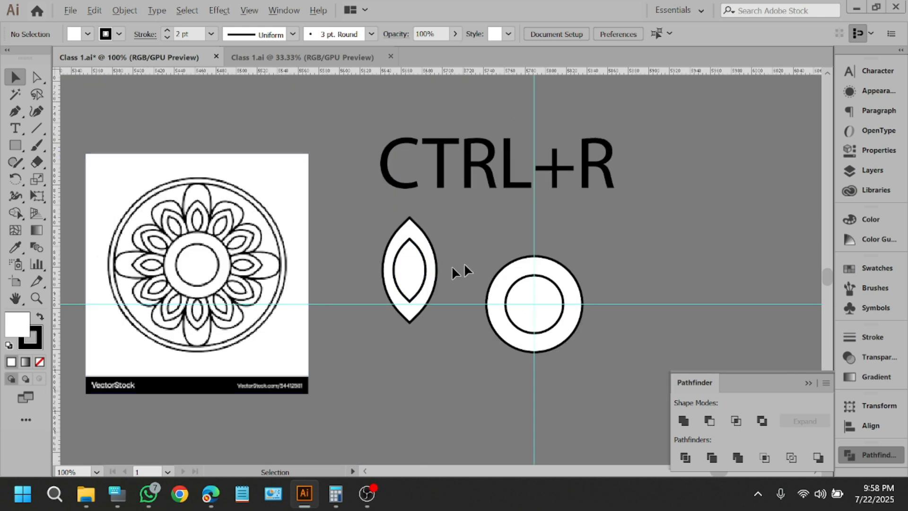
{"action": "scroll", "coordinate": [460, 269], "scroll_direction": "up", "scroll_amount": 1}
{"action": "scroll", "coordinate": [467, 269], "scroll_direction": "down", "scroll_amount": 1}
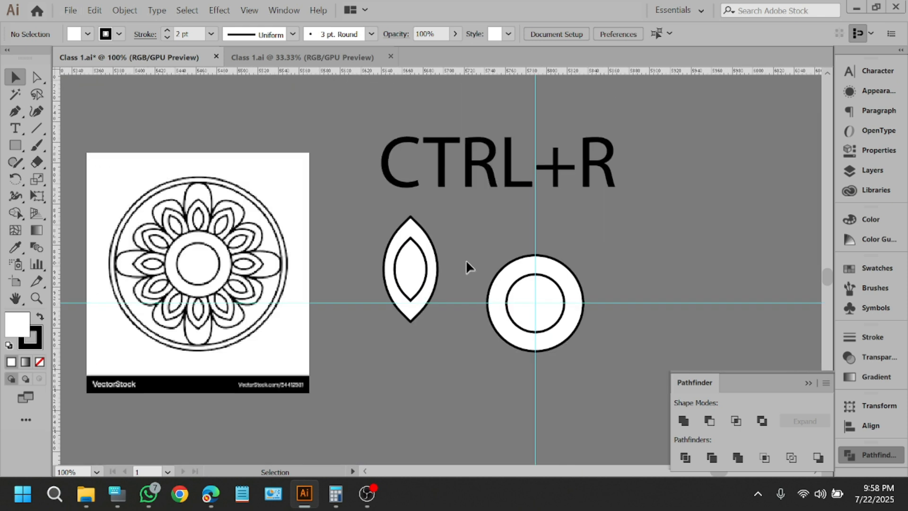
{"action": "scroll", "coordinate": [465, 256], "scroll_direction": "up", "scroll_amount": 1}
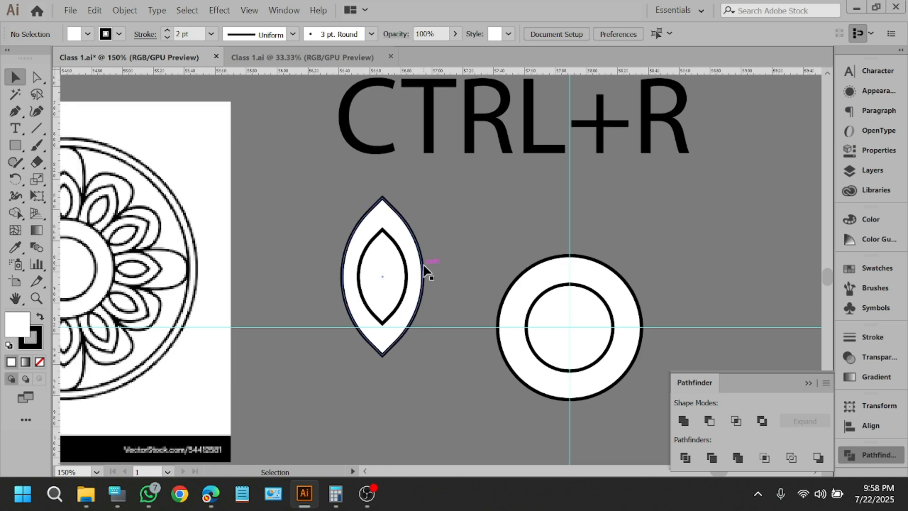
{"action": "left_click", "coordinate": [11, 147]}
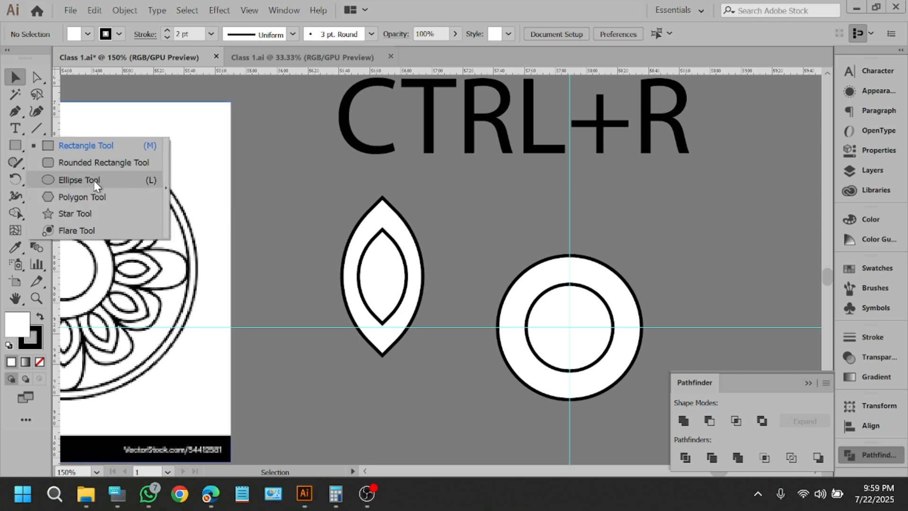
{"action": "left_click", "coordinate": [92, 162]}
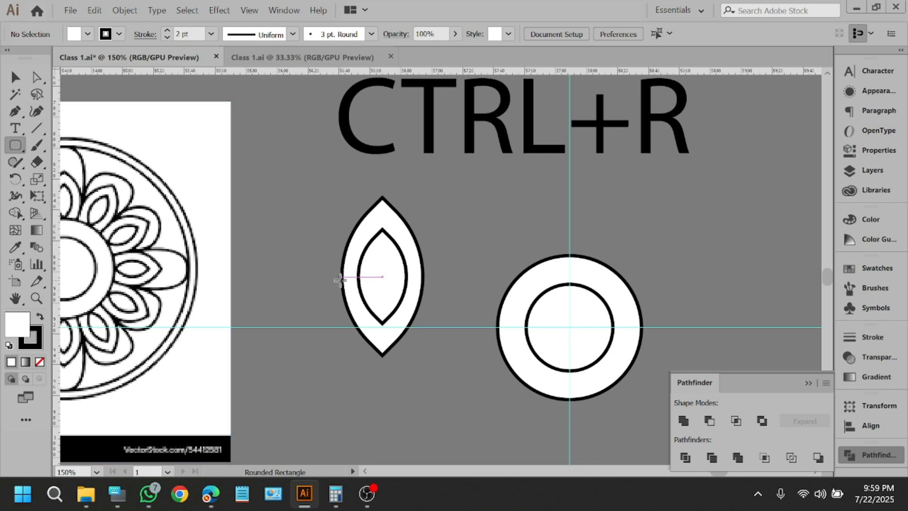
{"action": "left_click_drag", "start_coordinate": [342, 277], "coordinate": [426, 164]}
{"action": "key", "text": "ctrl+z"}
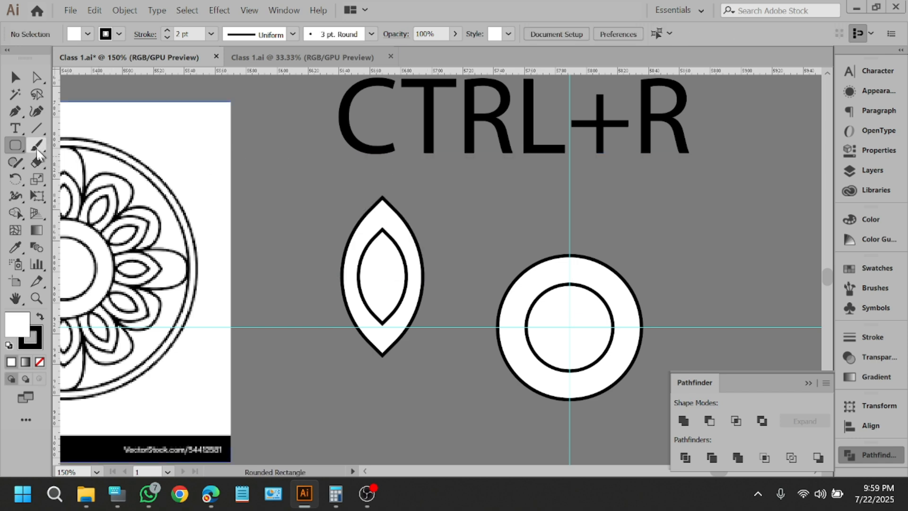
Draw a rectangle as wide as the outer petal from its middle to above its tip, and partly round the two top corners.
{"action": "left_click_drag", "start_coordinate": [12, 147], "coordinate": [55, 143]}
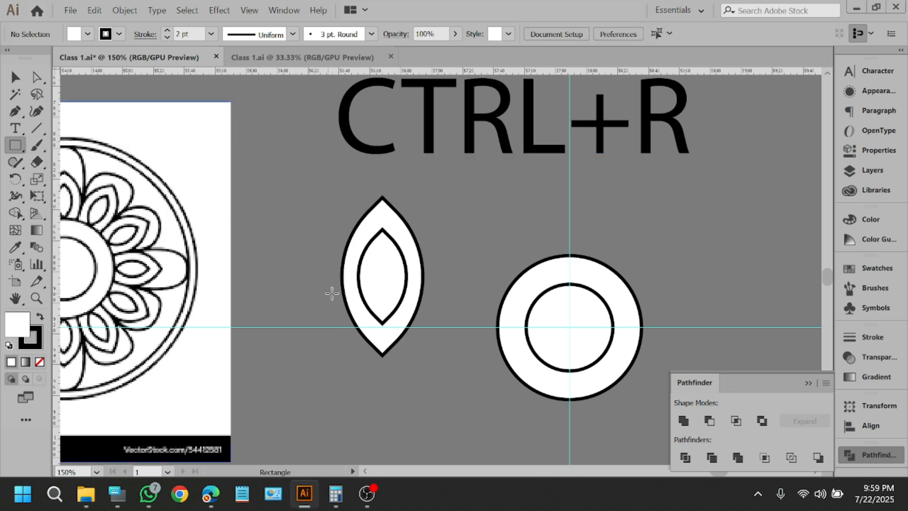
{"action": "left_click_drag", "start_coordinate": [343, 279], "coordinate": [425, 171]}
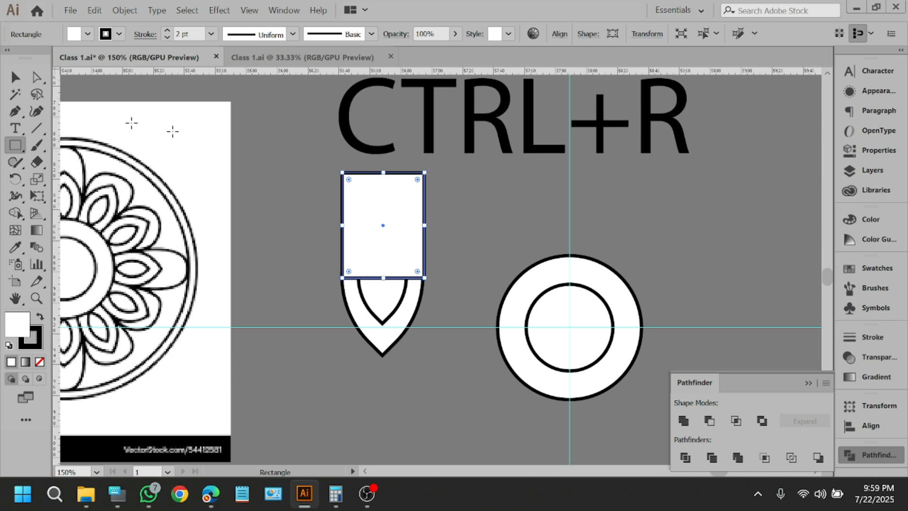
{"action": "left_click", "coordinate": [8, 80]}
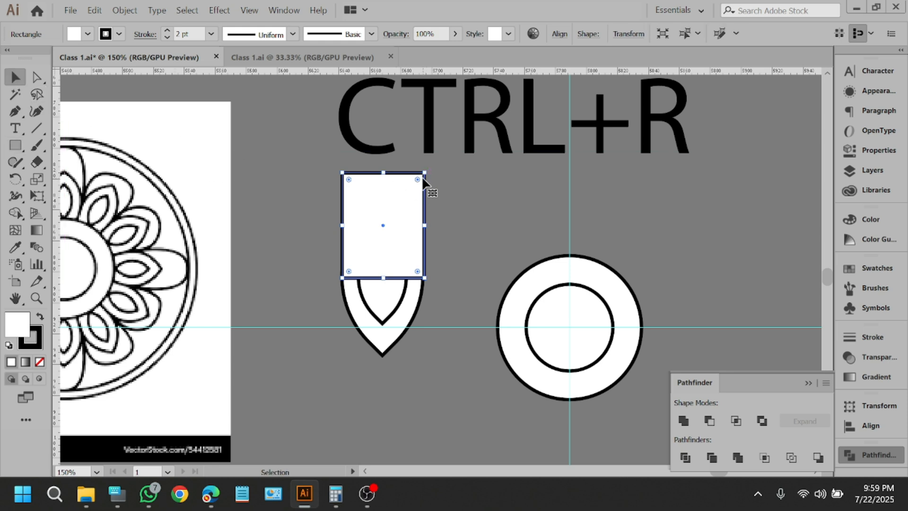
{"action": "left_click_drag", "start_coordinate": [351, 178], "coordinate": [359, 201]}
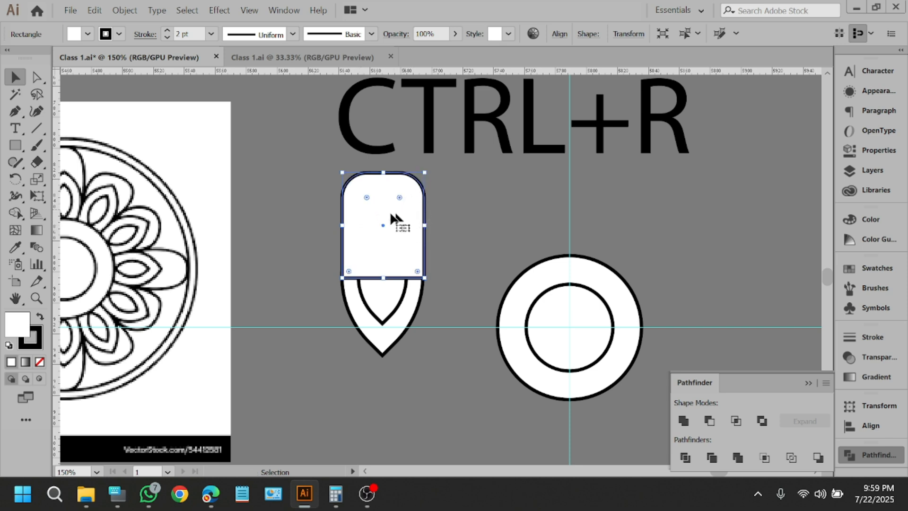
{"action": "left_click", "coordinate": [456, 218]}
{"action": "scroll", "coordinate": [428, 266], "scroll_direction": "up", "scroll_amount": 2}
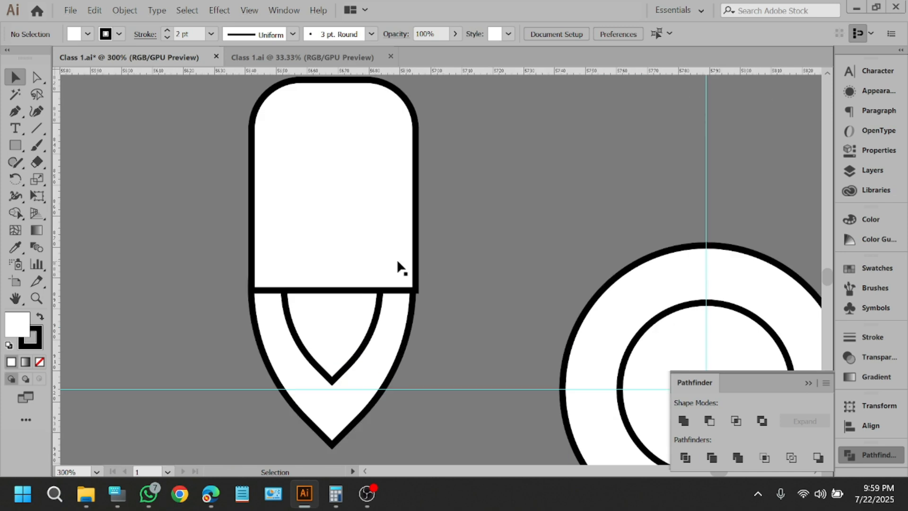
Send the round-topped rectangle to the back, behind both pointed petals.
{"action": "left_click", "coordinate": [331, 174]}
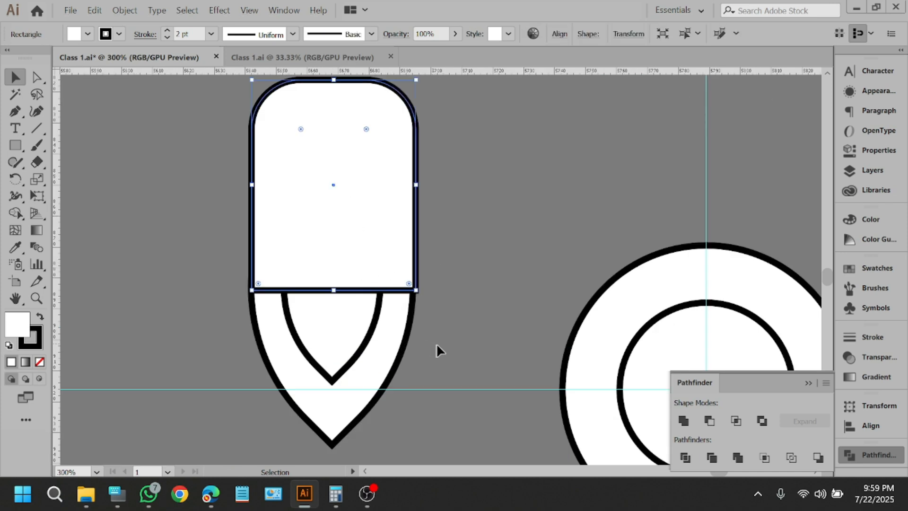
{"action": "left_click", "coordinate": [303, 310]}
{"action": "left_click", "coordinate": [465, 206]}
{"action": "left_click", "coordinate": [340, 135]}
{"action": "right_click", "coordinate": [387, 186]}
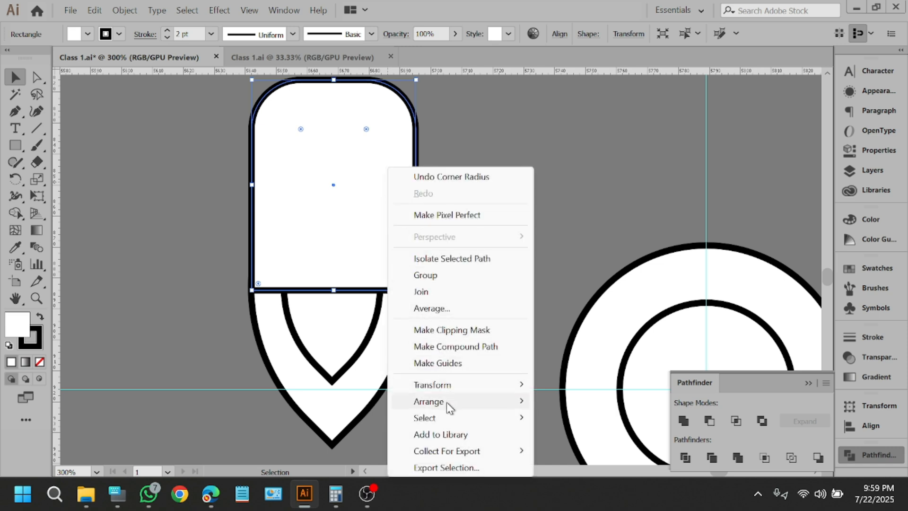
{"action": "mouse_move", "coordinate": [450, 407]}
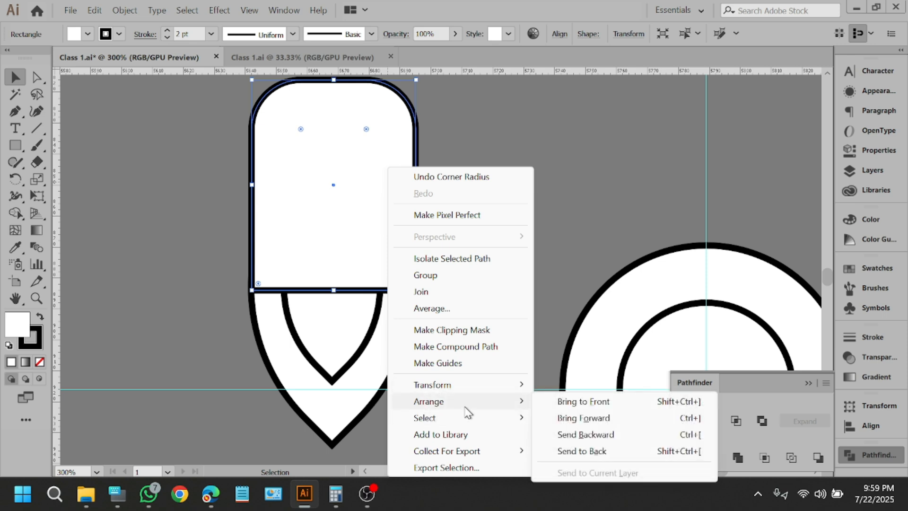
{"action": "left_click", "coordinate": [623, 452]}
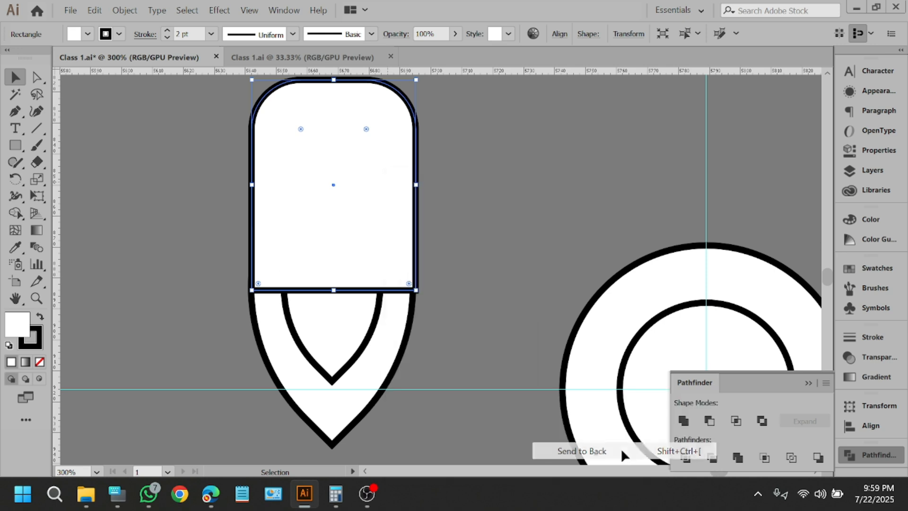
{"action": "left_click", "coordinate": [515, 280]}
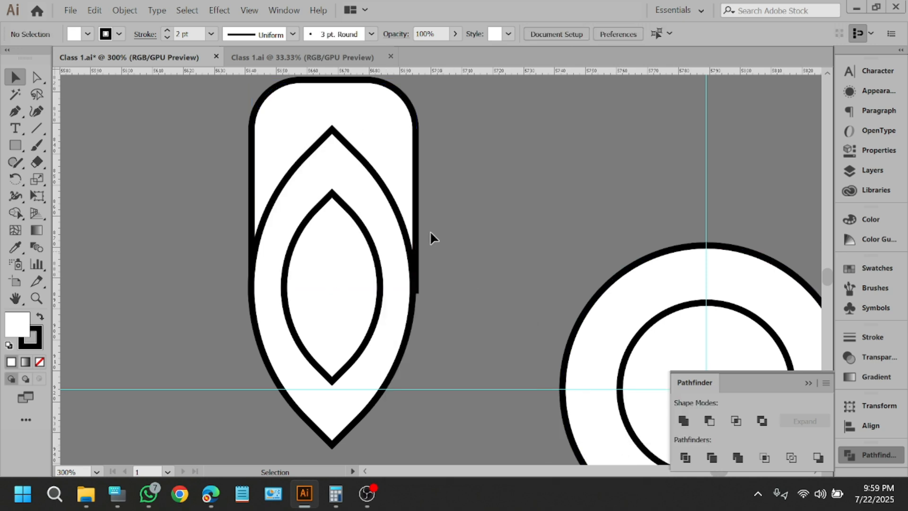
Reapply Send to Back to the round-topped rectangle behind the two pointed petals.
{"action": "left_click", "coordinate": [416, 208]}
{"action": "scroll", "coordinate": [251, 193], "scroll_direction": "down", "scroll_amount": 3}
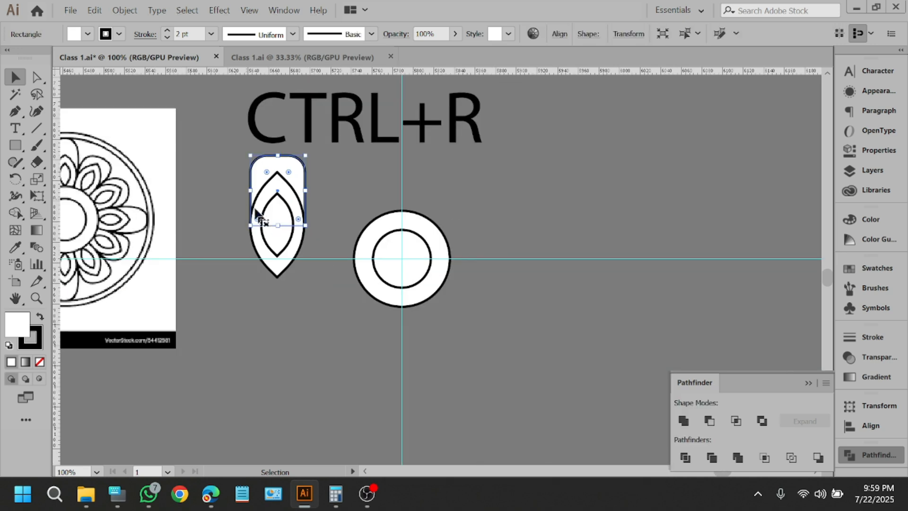
{"action": "scroll", "coordinate": [280, 286], "scroll_direction": "up", "scroll_amount": 2}
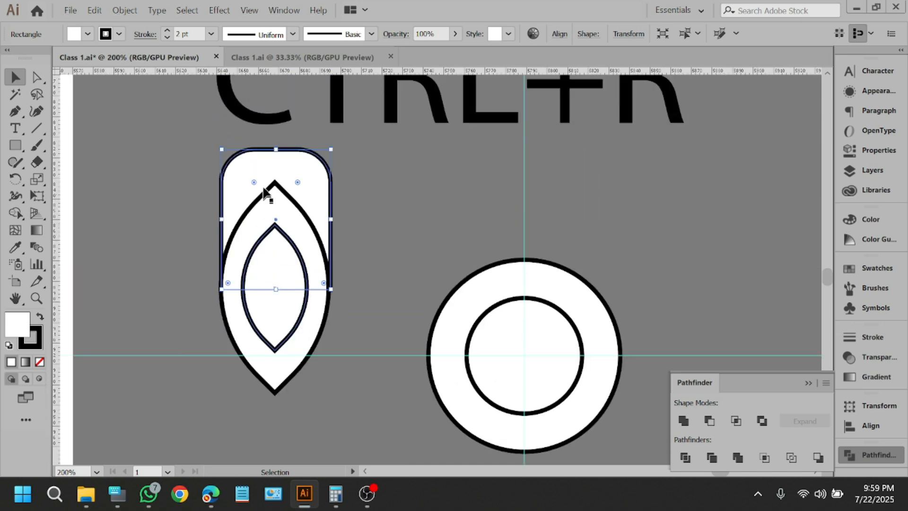
{"action": "left_click", "coordinate": [372, 189]}
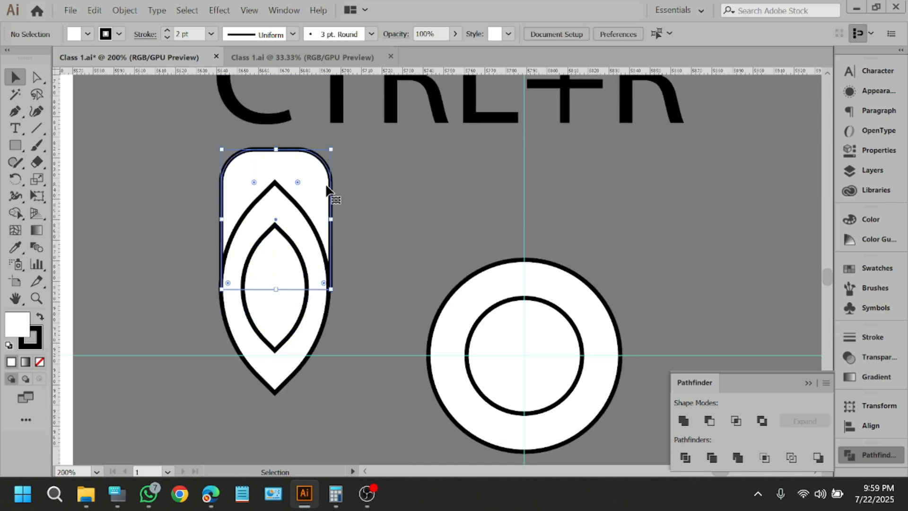
{"action": "right_click", "coordinate": [328, 189]}
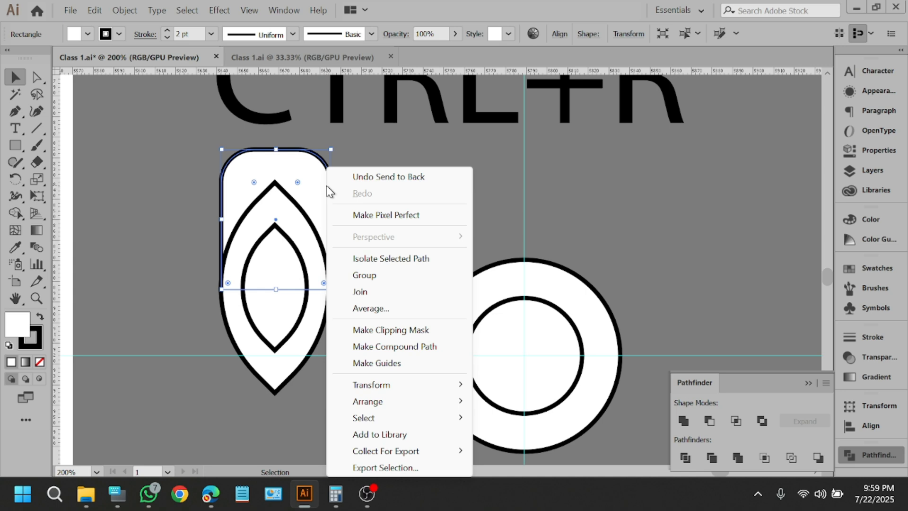
{"action": "mouse_move", "coordinate": [361, 401]}
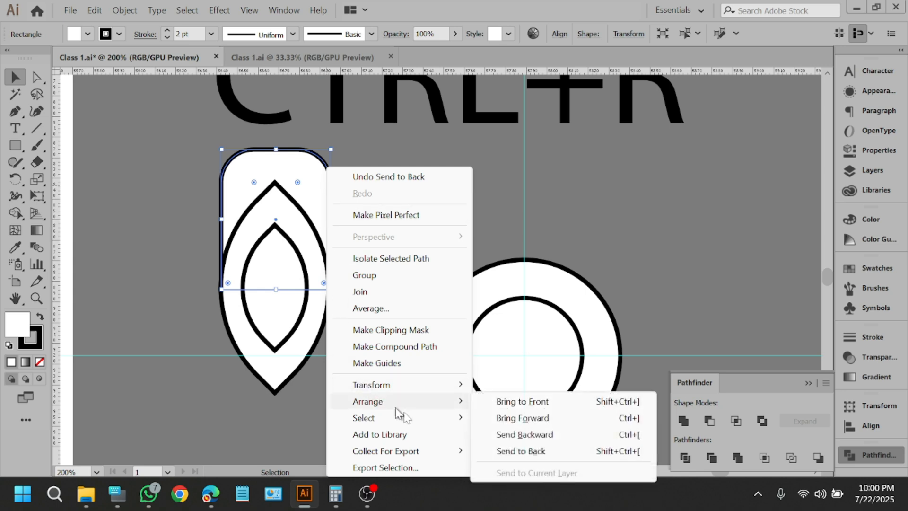
{"action": "left_click", "coordinate": [536, 457]}
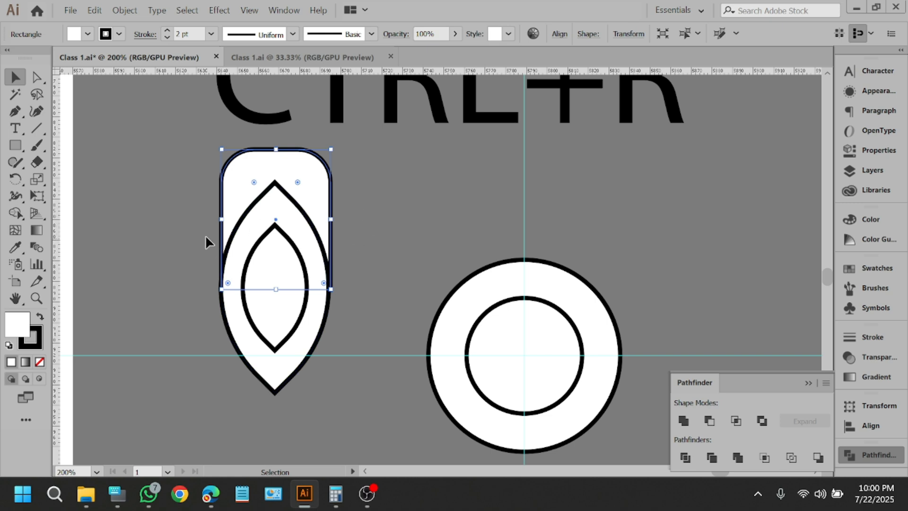
Extend the round-topped rectangle's lower edge a little further down and narrow it slightly to fit the outer petal's width.
{"action": "left_click", "coordinate": [374, 251]}
{"action": "left_click", "coordinate": [332, 218]}
{"action": "left_click_drag", "start_coordinate": [276, 288], "coordinate": [277, 315]}
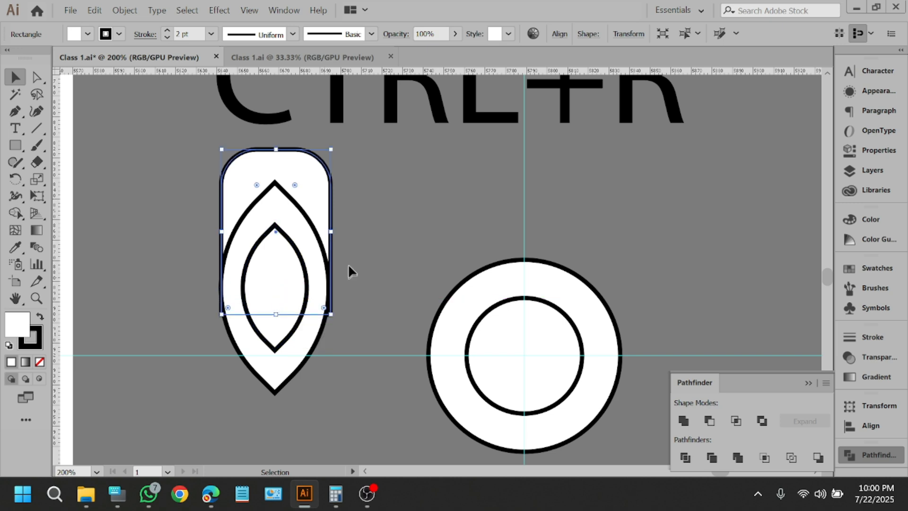
{"action": "left_click_drag", "start_coordinate": [334, 233], "coordinate": [329, 238]}
{"action": "left_click", "coordinate": [345, 237]}
Group the round-topped rectangle with both pointed petals and move the group onto the circles' vertical guide, its lower tip near their centre.
{"action": "left_click_drag", "start_coordinate": [368, 209], "coordinate": [200, 299]}
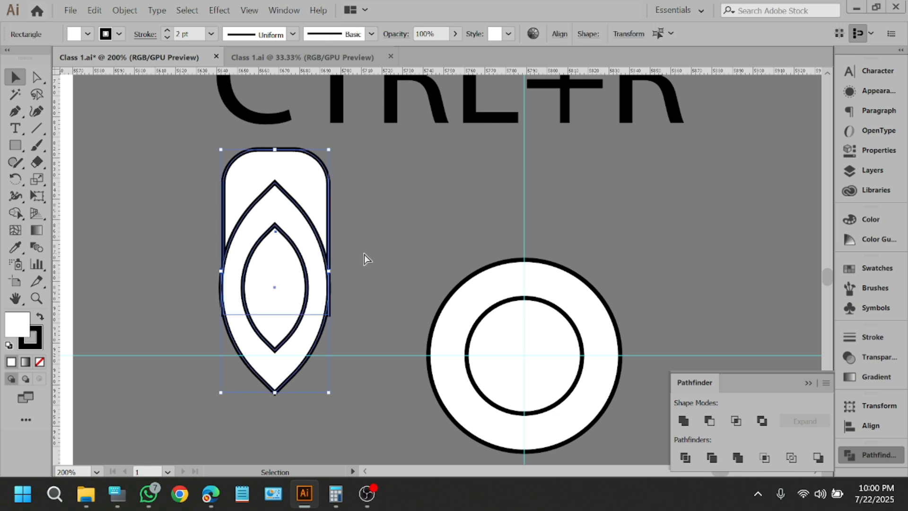
{"action": "key", "text": "ctrl+g"}
{"action": "scroll", "coordinate": [214, 223], "scroll_direction": "down", "scroll_amount": 2}
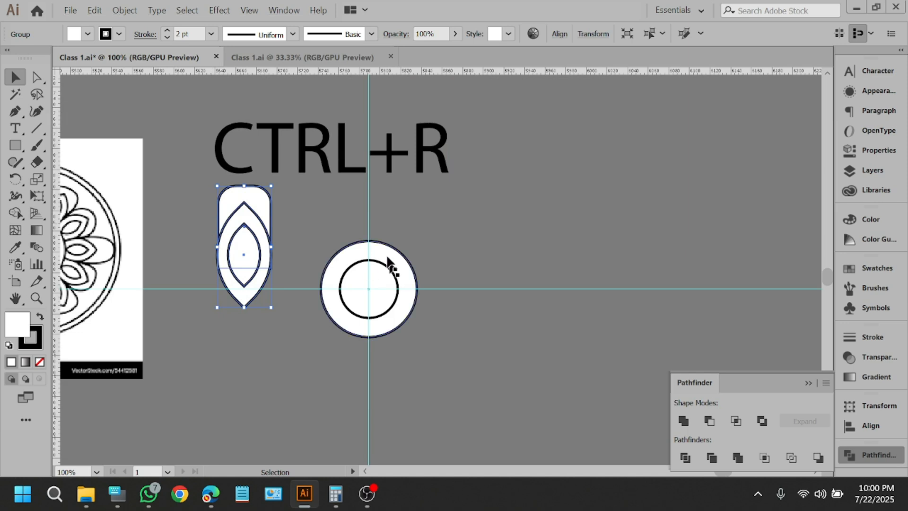
{"action": "scroll", "coordinate": [383, 258], "scroll_direction": "up", "scroll_amount": 1}
{"action": "left_click_drag", "start_coordinate": [183, 234], "coordinate": [371, 212]}
{"action": "left_click", "coordinate": [484, 223]}
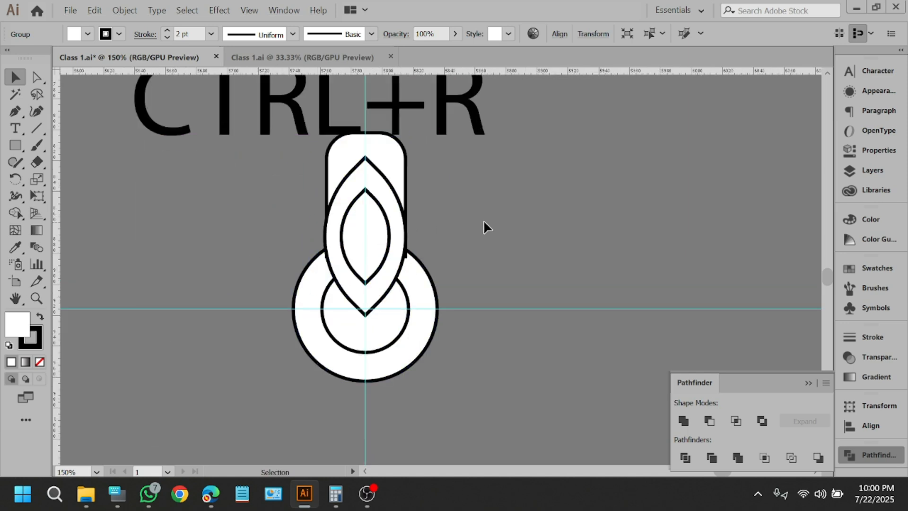
Send the petal group to the back, behind both concentric circles.
{"action": "scroll", "coordinate": [534, 252], "scroll_direction": "down", "scroll_amount": 1}
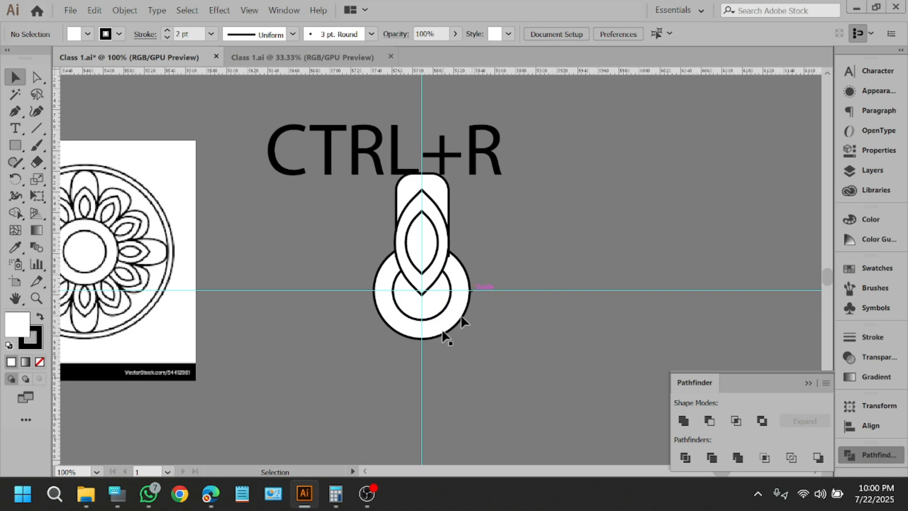
{"action": "scroll", "coordinate": [454, 247], "scroll_direction": "up", "scroll_amount": 2}
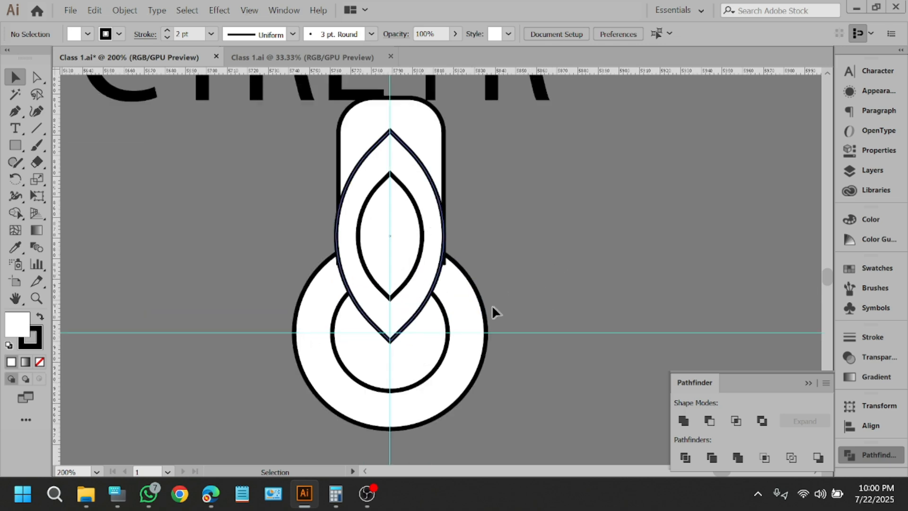
{"action": "left_click", "coordinate": [411, 186]}
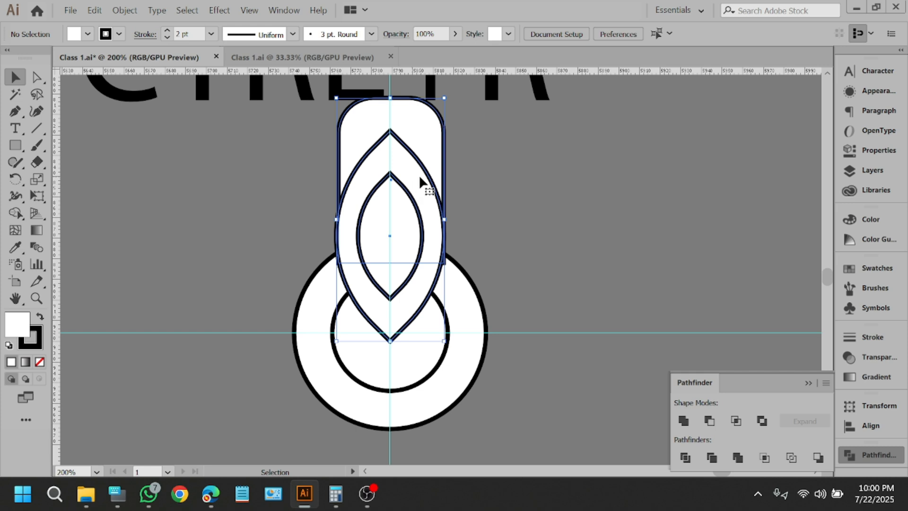
{"action": "right_click", "coordinate": [420, 178]}
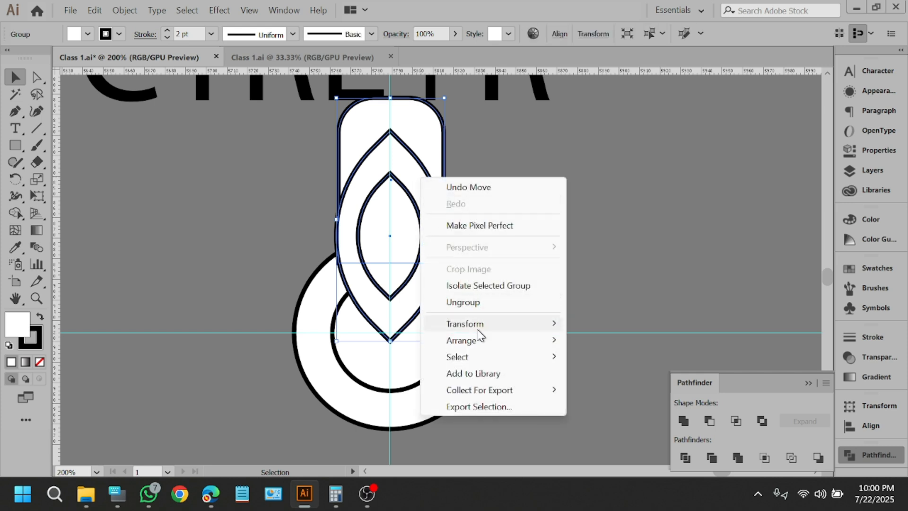
{"action": "mouse_move", "coordinate": [487, 343]}
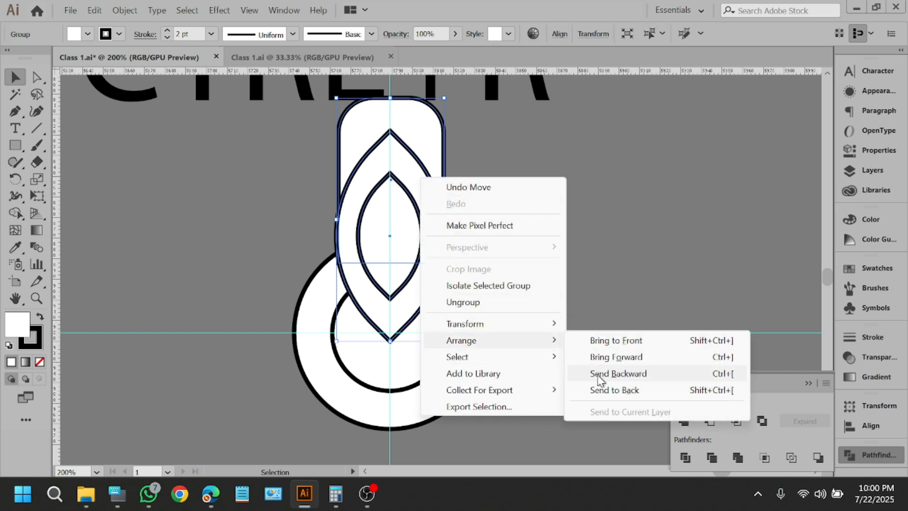
{"action": "left_click", "coordinate": [614, 390]}
{"action": "left_click", "coordinate": [577, 297]}
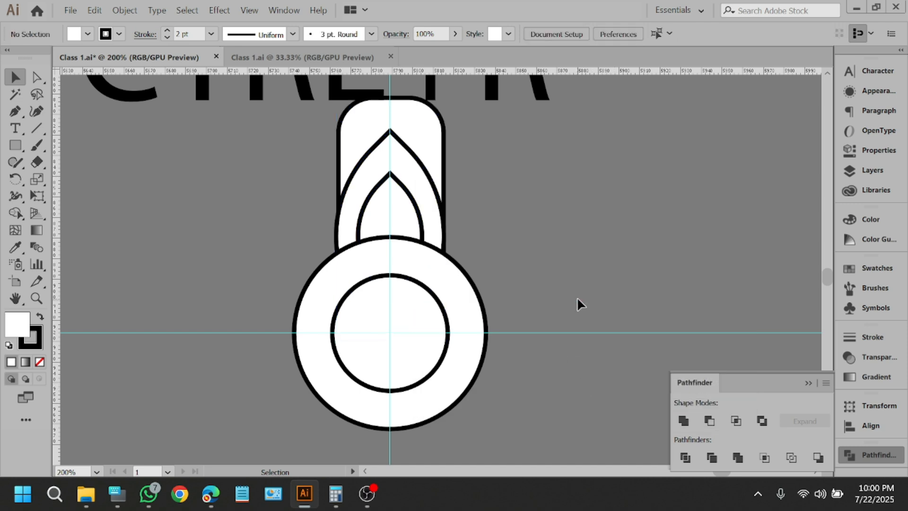
Move the petal group up slightly so its lower tip sits on the intersection of the guides at the circles' centre.
{"action": "scroll", "coordinate": [550, 288], "scroll_direction": "down", "scroll_amount": 2}
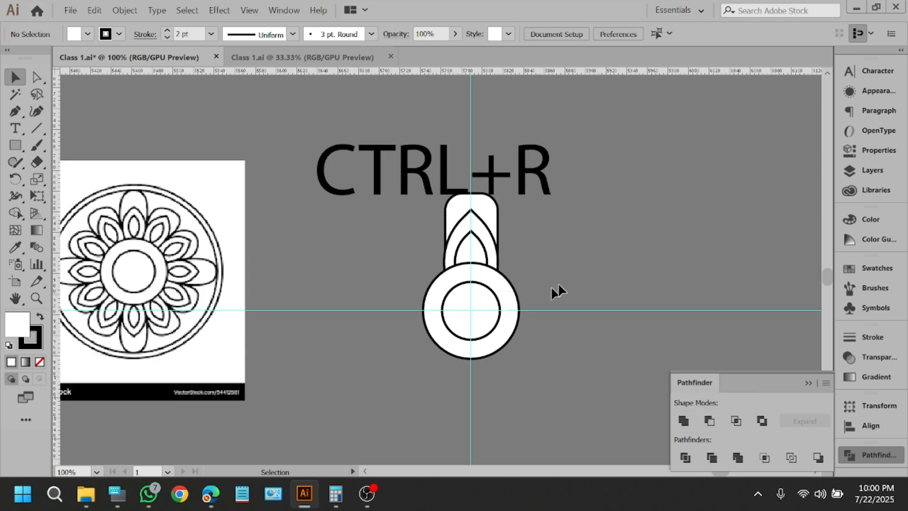
{"action": "scroll", "coordinate": [409, 278], "scroll_direction": "down", "scroll_amount": 1}
{"action": "scroll", "coordinate": [234, 279], "scroll_direction": "up", "scroll_amount": 2}
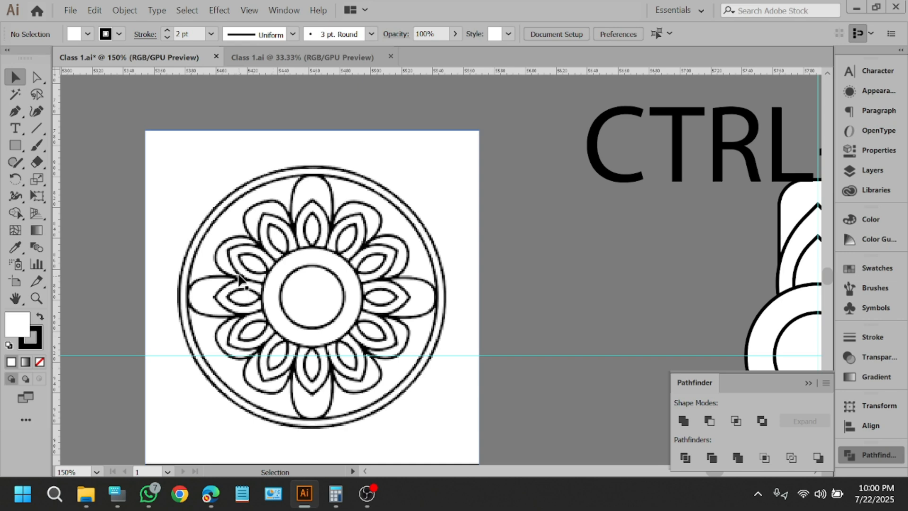
{"action": "scroll", "coordinate": [125, 164], "scroll_direction": "down", "scroll_amount": 3}
{"action": "scroll", "coordinate": [376, 189], "scroll_direction": "up", "scroll_amount": 2}
{"action": "left_click", "coordinate": [353, 199]}
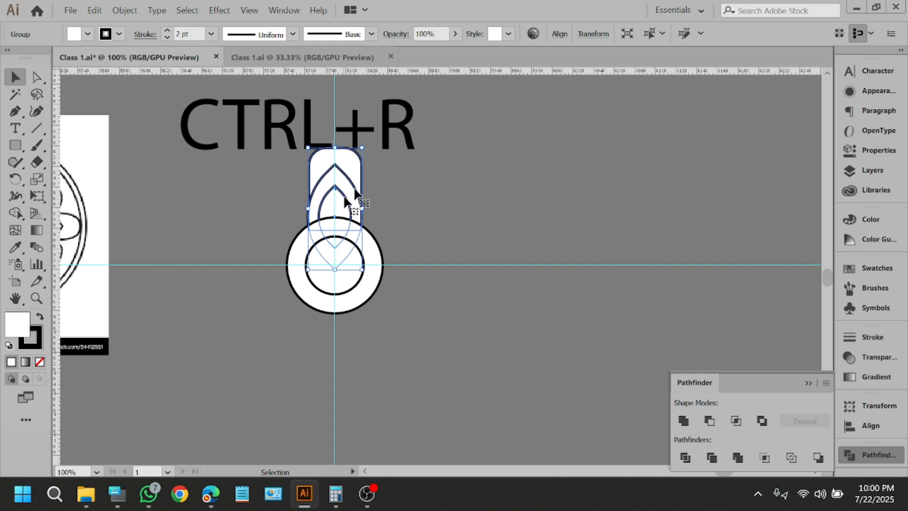
{"action": "key", "text": "ctrl+plus"}
{"action": "key", "text": "ctrl+plus"}
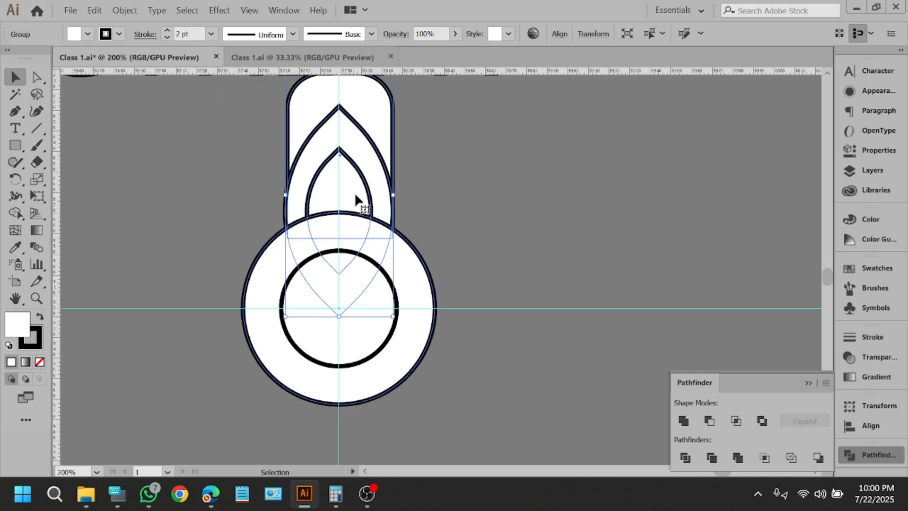
{"action": "left_click_drag", "start_coordinate": [355, 191], "coordinate": [356, 184]}
Open the Rotate options for the petal group with the pivot at the circles' centre.
{"action": "left_click", "coordinate": [15, 180]}
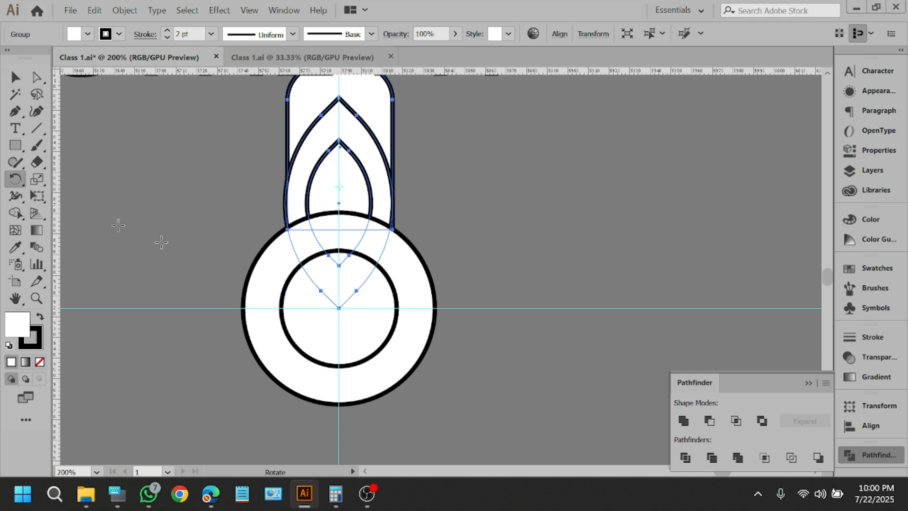
{"action": "left_click", "coordinate": [338, 308], "text": "alt"}
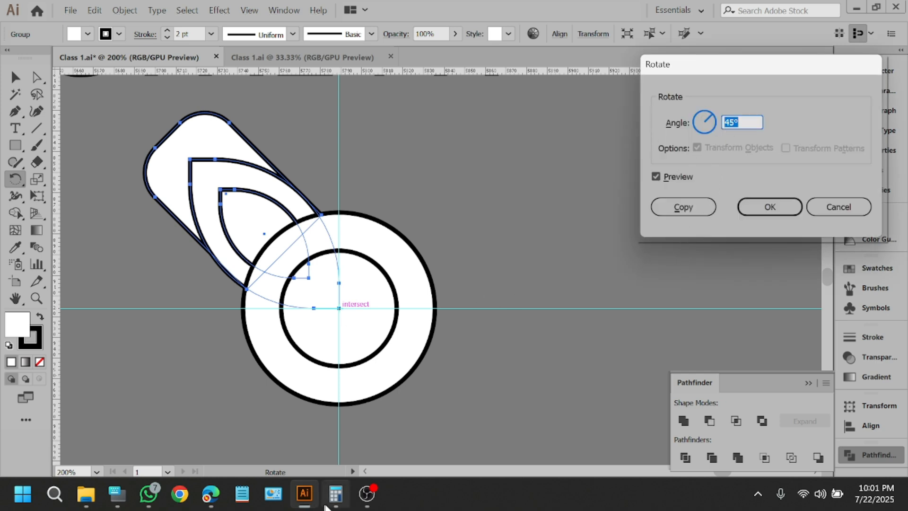
Switch to Calculator, divide 360 by 12 and copy the result for the rotation angle.
{"action": "left_click", "coordinate": [335, 494]}
{"action": "left_click", "coordinate": [466, 229]}
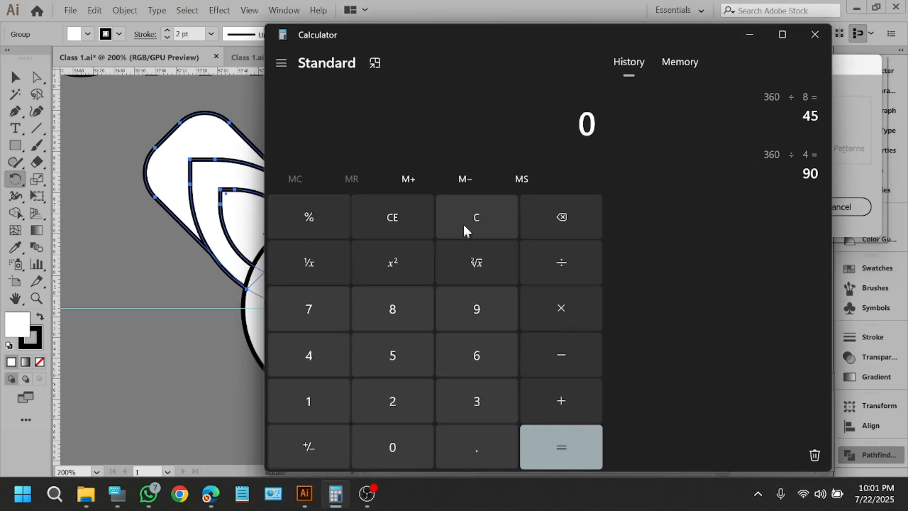
{"action": "left_click", "coordinate": [319, 402]}
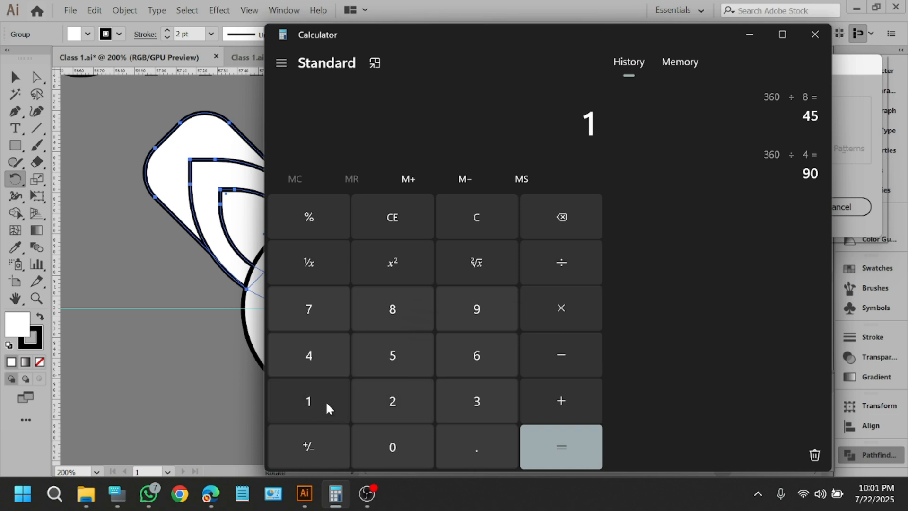
{"action": "left_click", "coordinate": [501, 224]}
{"action": "left_click", "coordinate": [474, 394]}
{"action": "left_click", "coordinate": [476, 369]}
{"action": "left_click", "coordinate": [416, 457]}
{"action": "left_click", "coordinate": [569, 261]}
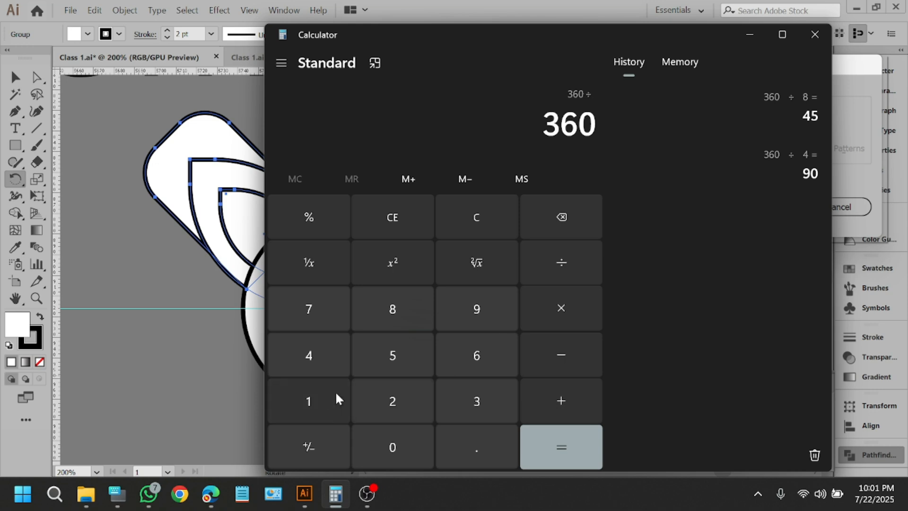
{"action": "left_click", "coordinate": [336, 395]}
{"action": "left_click", "coordinate": [395, 398]}
{"action": "left_click", "coordinate": [549, 433]}
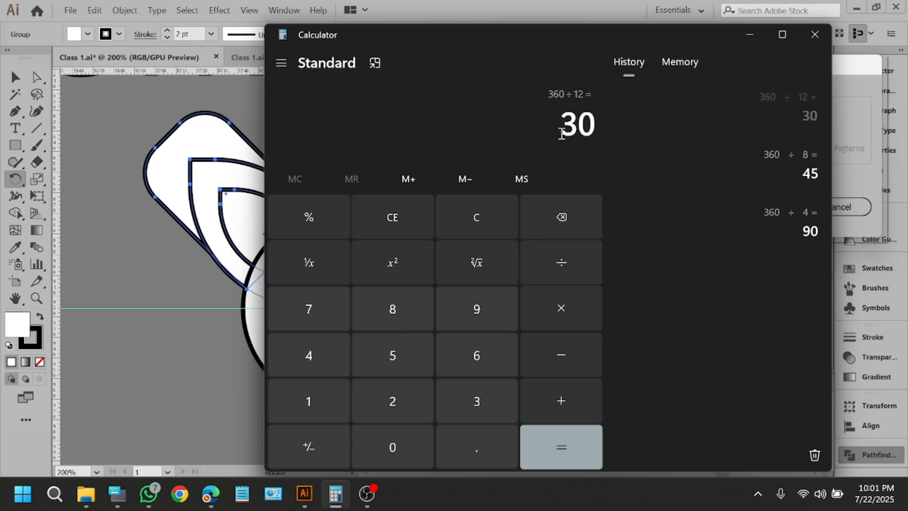
{"action": "left_click_drag", "start_coordinate": [560, 119], "coordinate": [621, 143]}
{"action": "key", "text": "ctrl+c"}
{"action": "left_click", "coordinate": [749, 34]}
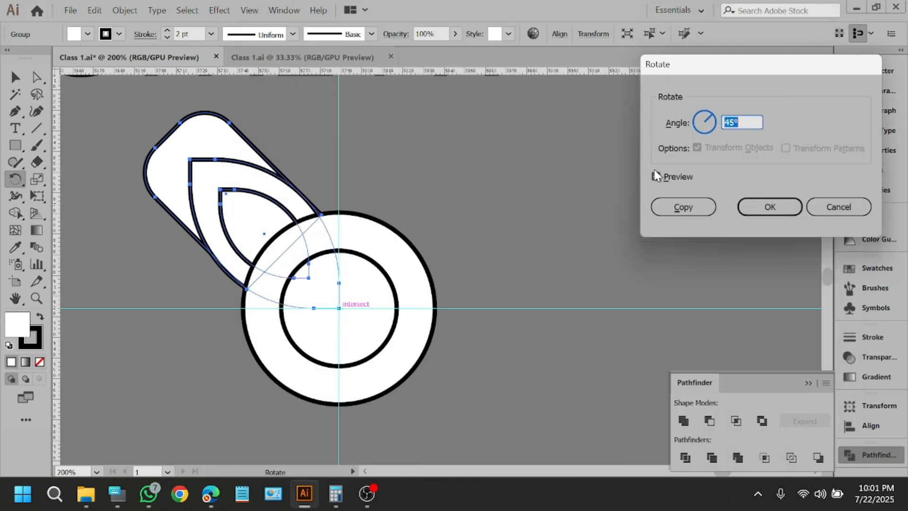
Set the rotation angle to 30° and create a rotated copy of the petal group around the circles' centre.
{"action": "key", "text": "ctrl+v"}
{"action": "left_click", "coordinate": [655, 178]}
{"action": "left_click", "coordinate": [661, 178]}
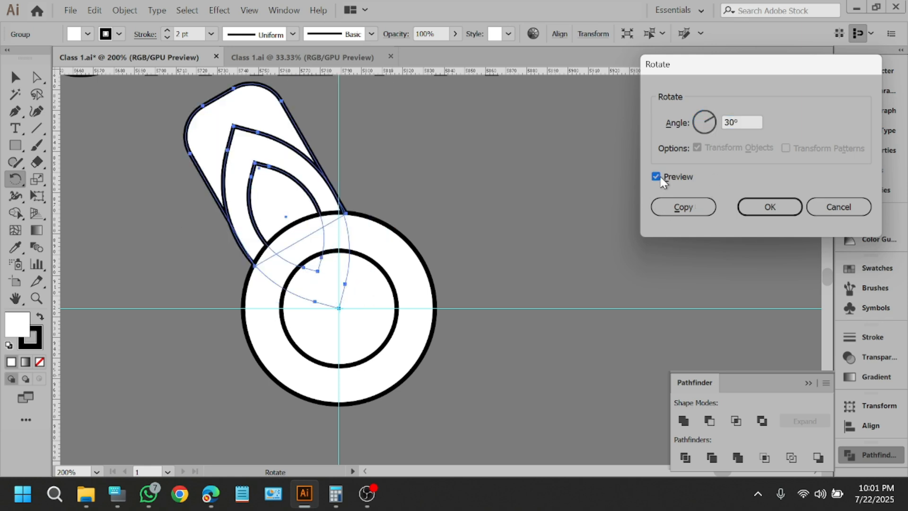
{"action": "left_click", "coordinate": [661, 178]}
{"action": "left_click", "coordinate": [661, 178]}
{"action": "left_click", "coordinate": [671, 205]}
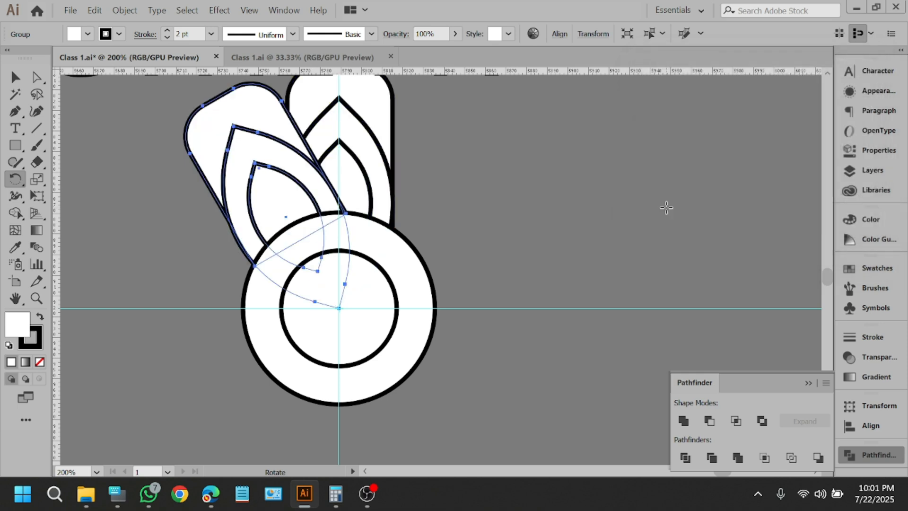
Repeat the rotated copy ten times to complete a ring of twelve petal groups around the circles.
{"action": "key", "text": "ctrl+d"}
{"action": "key", "text": "ctrl+d"}
{"action": "key", "text": "ctrl+d"}
{"action": "key", "text": "ctrl+d"}
{"action": "key", "text": "ctrl+d"}
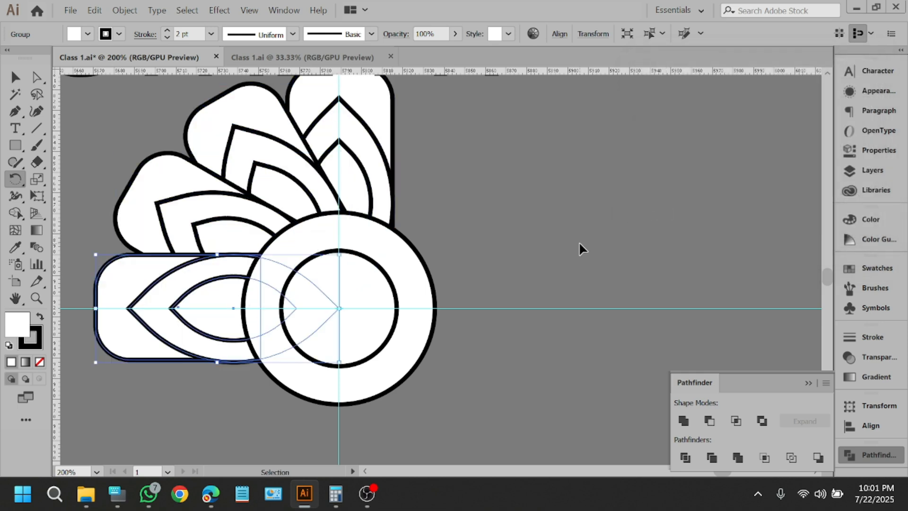
{"action": "key", "text": "ctrl+d"}
{"action": "key", "text": "ctrl+d"}
{"action": "key", "text": "ctrl+d"}
{"action": "key", "text": "ctrl+d"}
{"action": "key", "text": "ctrl+d"}
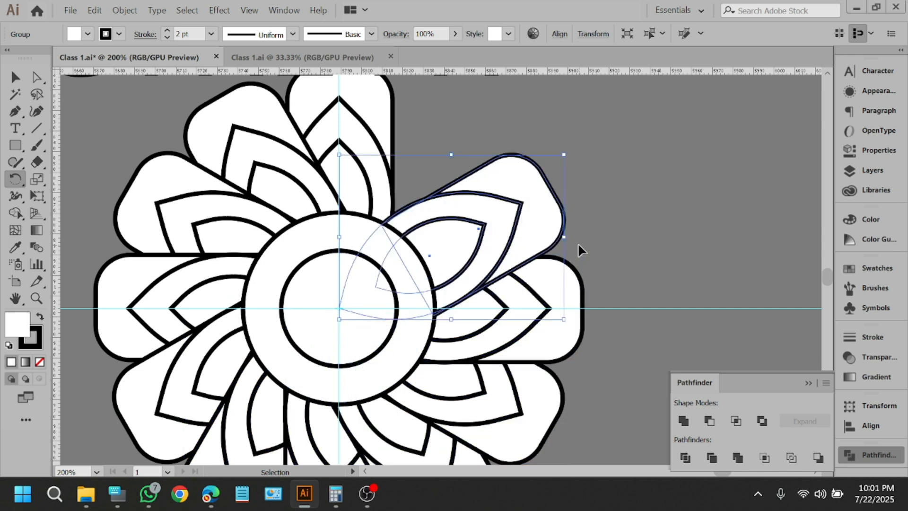
{"action": "left_click", "coordinate": [8, 77]}
Compare the petal ring with the petals of the reference mandala.
{"action": "scroll", "coordinate": [452, 243], "scroll_direction": "down", "scroll_amount": 2}
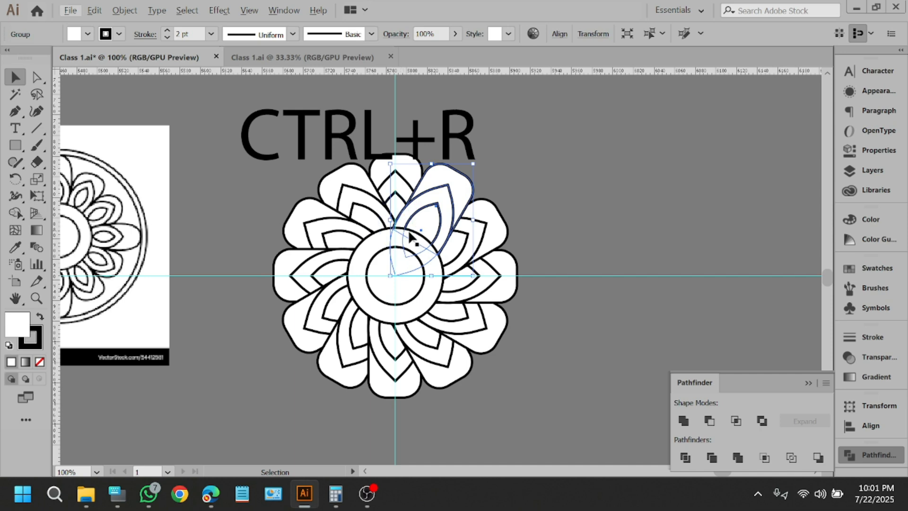
{"action": "scroll", "coordinate": [578, 254], "scroll_direction": "down", "scroll_amount": 1}
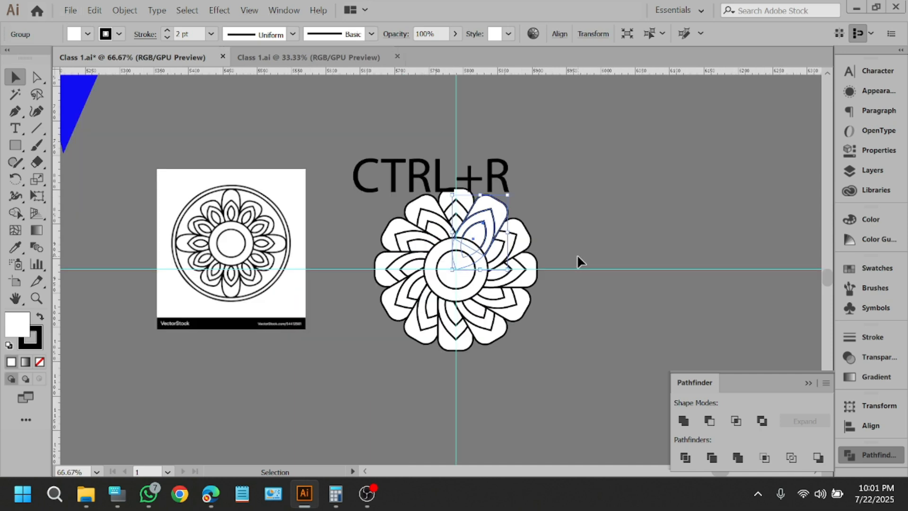
{"action": "scroll", "coordinate": [251, 220], "scroll_direction": "up", "scroll_amount": 3}
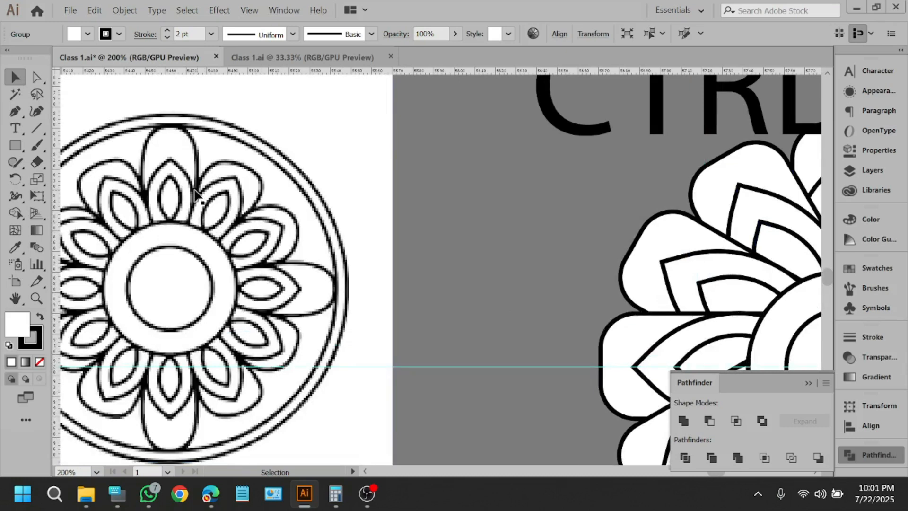
{"action": "scroll", "coordinate": [274, 187], "scroll_direction": "down", "scroll_amount": 3}
{"action": "scroll", "coordinate": [458, 232], "scroll_direction": "up", "scroll_amount": 2}
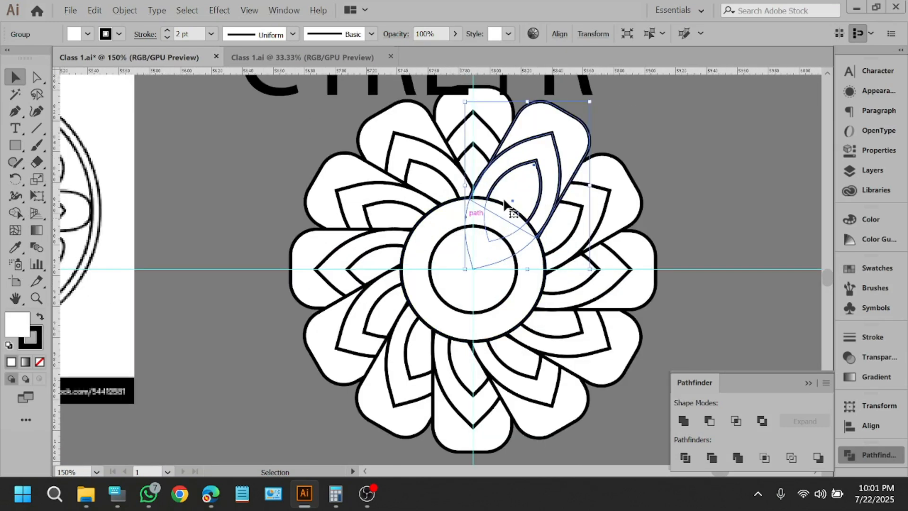
Undo the rotated petal copies until only the original upright petal group remains above the circles.
{"action": "key", "text": "ctrl"}
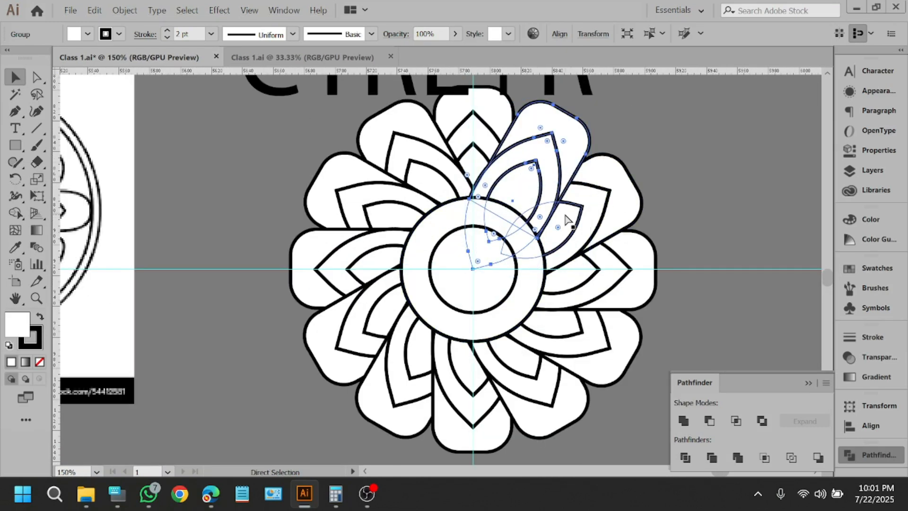
{"action": "key", "text": "ctrl+z"}
{"action": "key", "text": "ctrl+z"}
{"action": "key", "text": "ctrl+z"}
{"action": "key", "text": "ctrl+z"}
{"action": "key", "text": "ctrl+z"}
{"action": "key", "text": "ctrl+z"}
{"action": "key", "text": "ctrl+z"}
{"action": "key", "text": "ctrl+z"}
{"action": "key", "text": "ctrl+z"}
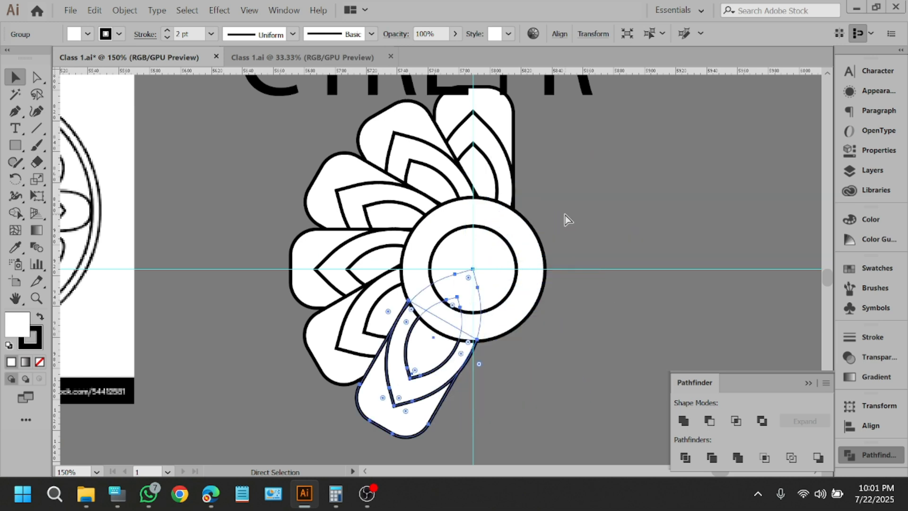
{"action": "key", "text": "ctrl+z"}
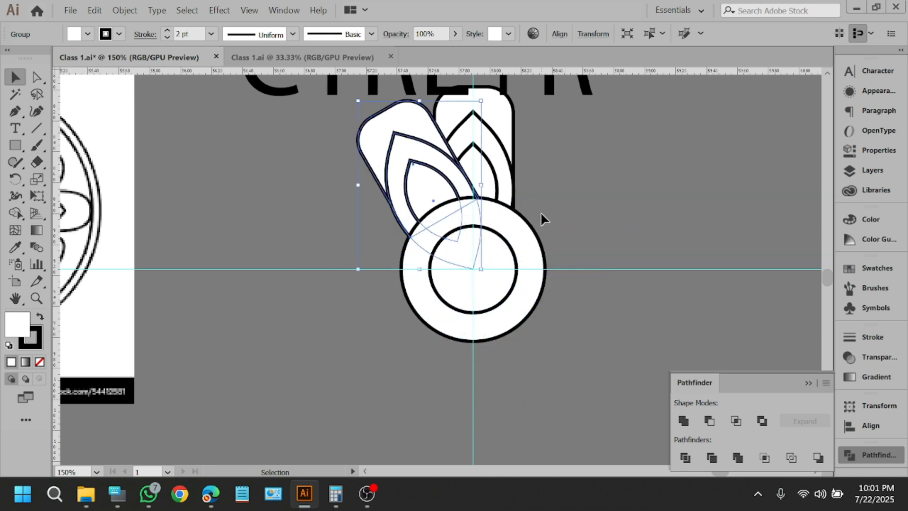
{"action": "key", "text": "ctrl+z"}
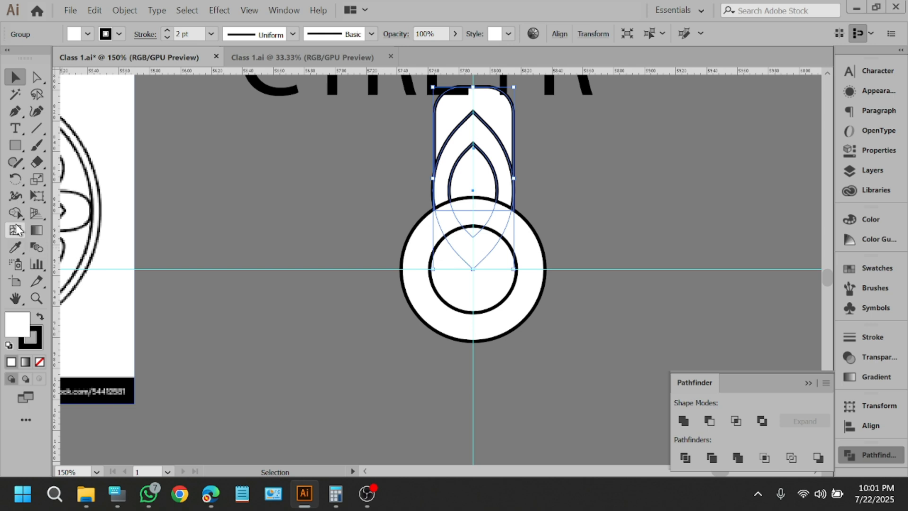
Switch to the Google Meet call in the browser, admit the waiting participant and return to Illustrator.
{"action": "mouse_move", "coordinate": [209, 497]}
{"action": "left_click", "coordinate": [192, 461]}
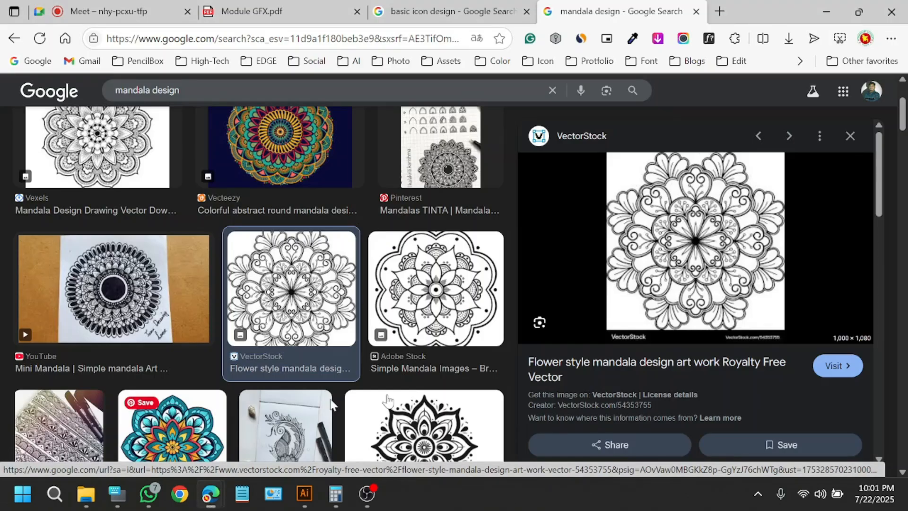
{"action": "left_click", "coordinate": [152, 7]}
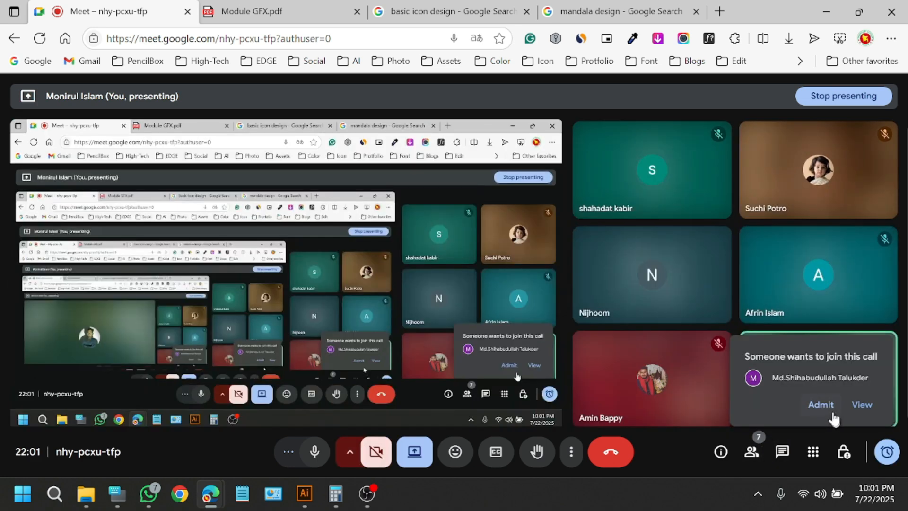
{"action": "left_click", "coordinate": [822, 405]}
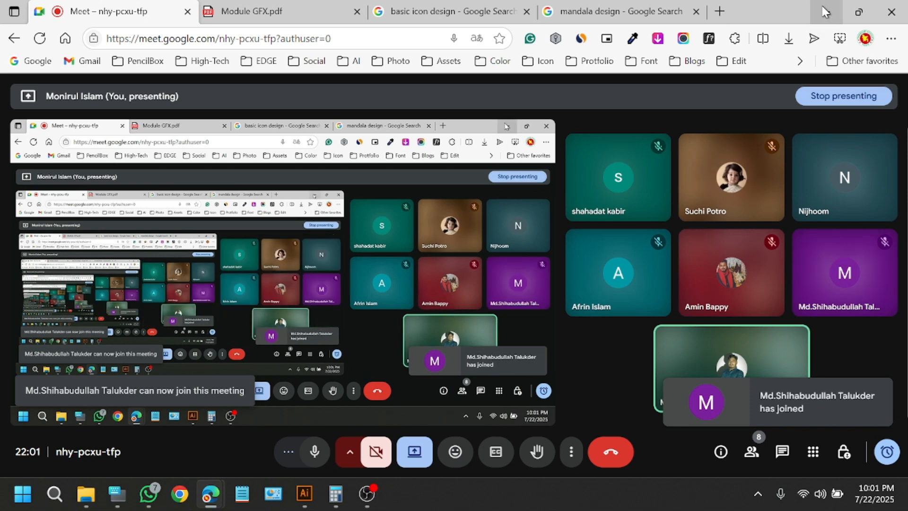
{"action": "left_click", "coordinate": [824, 7]}
Start a rotation of the petal group about the circles' centre and preview smaller angles such as 42° and 40°.
{"action": "scroll", "coordinate": [587, 182], "scroll_direction": "up", "scroll_amount": 2}
{"action": "scroll", "coordinate": [572, 187], "scroll_direction": "right", "scroll_amount": 1}
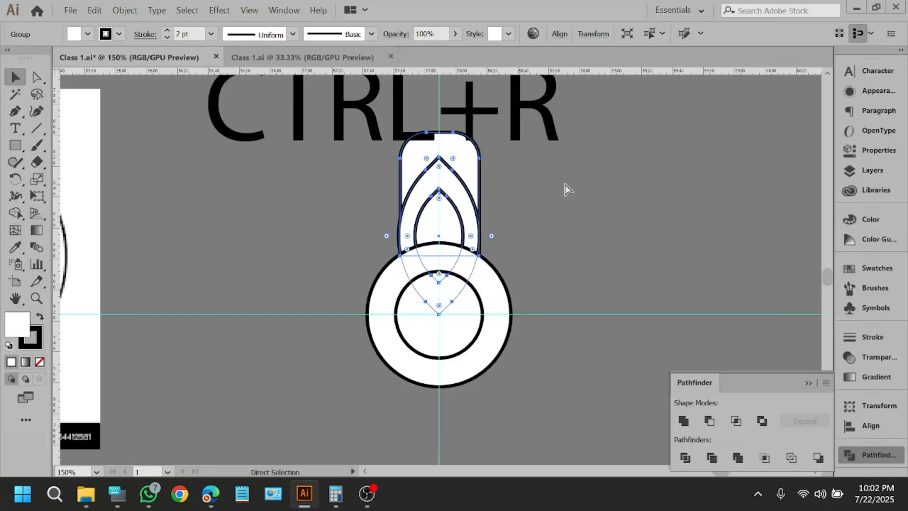
{"action": "left_click", "coordinate": [15, 179]}
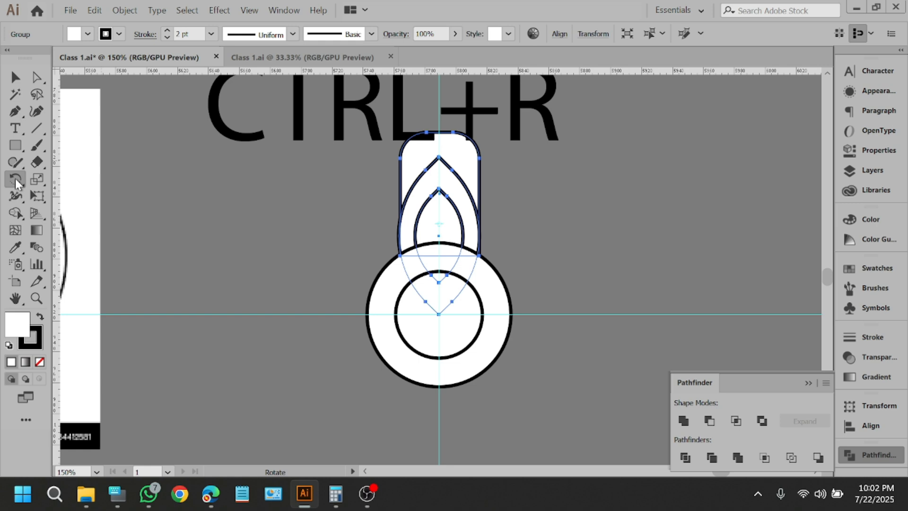
{"action": "left_click", "coordinate": [439, 313], "text": "alt"}
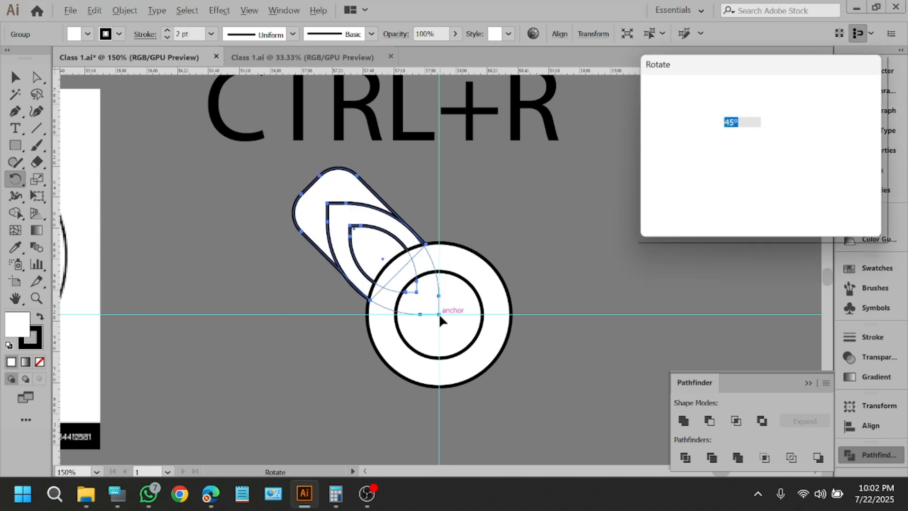
{"action": "left_click", "coordinate": [659, 181]}
{"action": "left_click", "coordinate": [668, 180]}
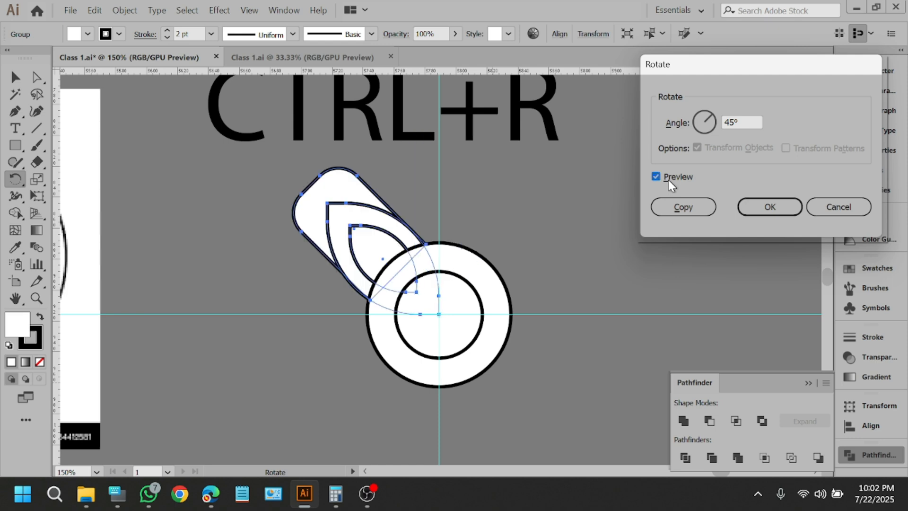
{"action": "left_click", "coordinate": [669, 179]}
{"action": "scroll", "coordinate": [723, 124], "scroll_direction": "down", "scroll_amount": 3}
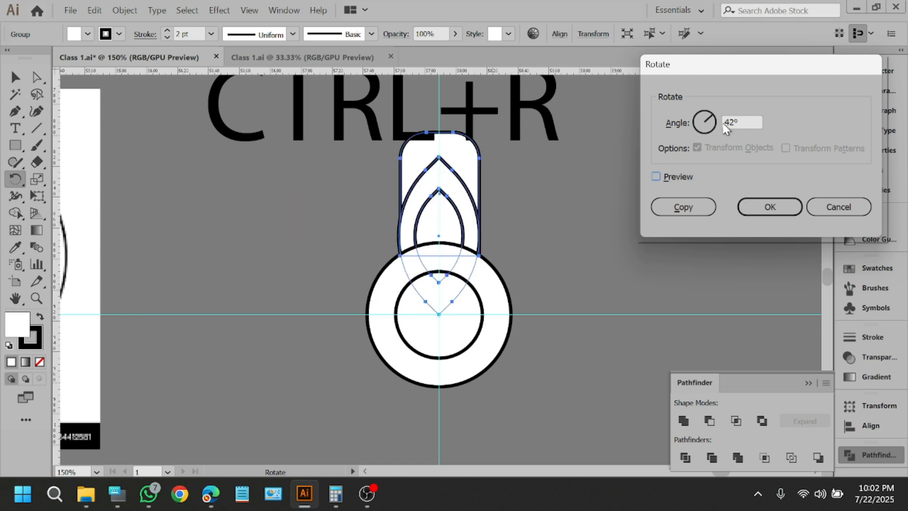
{"action": "left_click", "coordinate": [674, 182]}
{"action": "scroll", "coordinate": [742, 125], "scroll_direction": "down", "scroll_amount": 10}
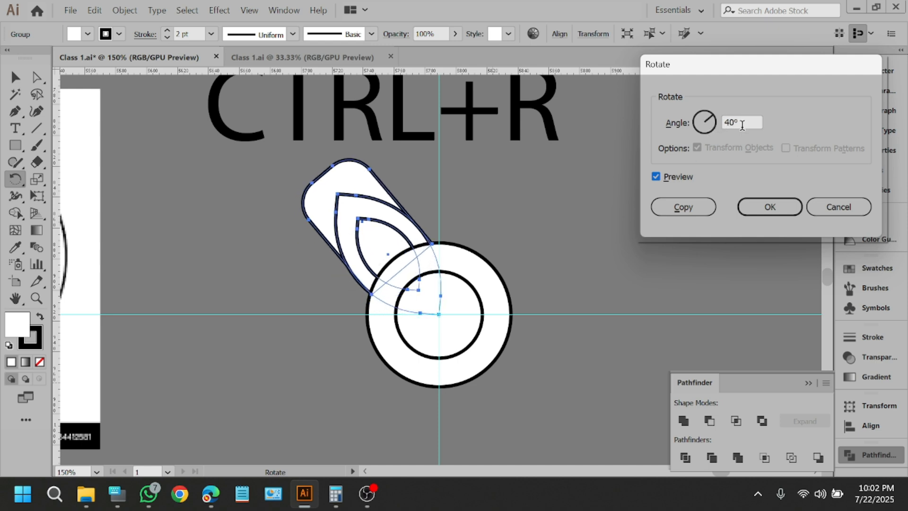
Raise the rotation angle to 50°, comparing with the preview, and create a rotated copy of the petal group.
{"action": "left_click", "coordinate": [675, 180]}
{"action": "left_click", "coordinate": [676, 182]}
{"action": "scroll", "coordinate": [739, 134], "scroll_direction": "up", "scroll_amount": 9}
{"action": "left_click", "coordinate": [676, 175]}
{"action": "left_click", "coordinate": [676, 175]}
{"action": "left_click", "coordinate": [677, 175]}
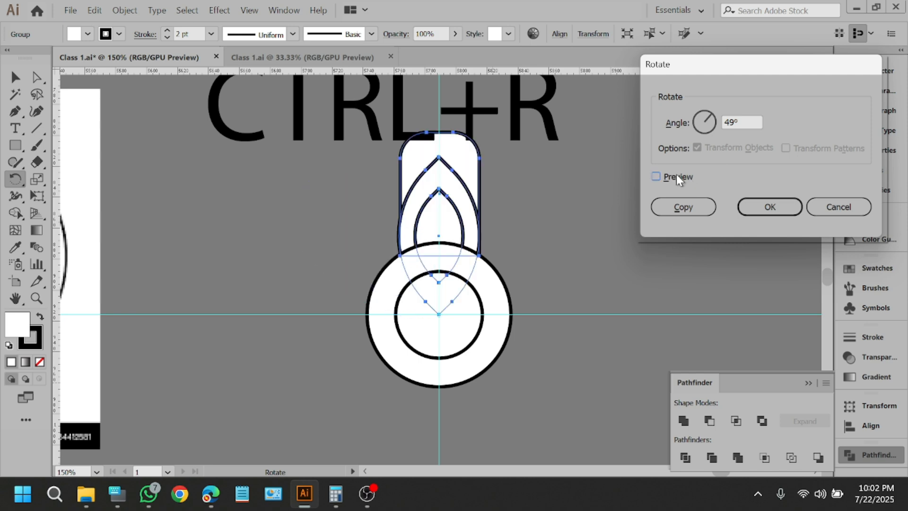
{"action": "left_click", "coordinate": [676, 176]}
{"action": "scroll", "coordinate": [740, 134], "scroll_direction": "up", "scroll_amount": 1}
{"action": "left_click", "coordinate": [671, 179]}
{"action": "left_click", "coordinate": [671, 179]}
{"action": "left_click", "coordinate": [683, 211]}
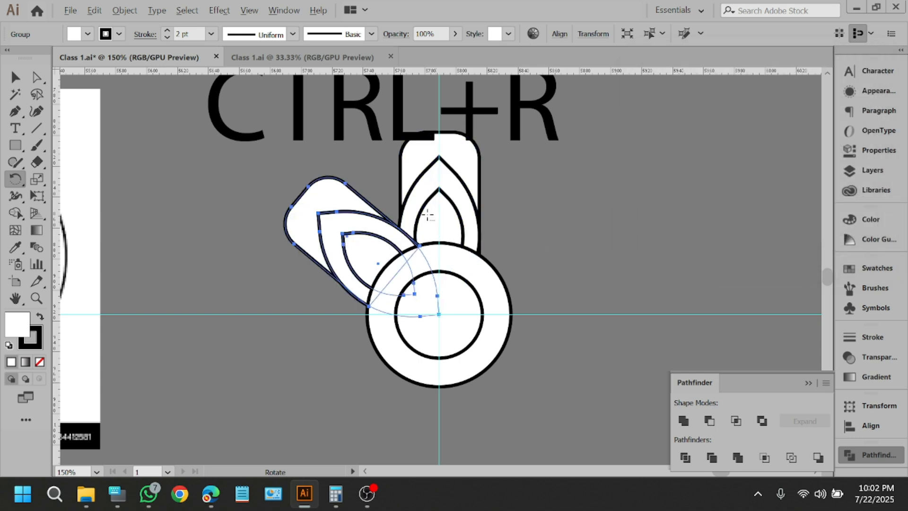
Repeat the rotated copy five times around the circles and deselect the petals.
{"action": "scroll", "coordinate": [419, 212], "scroll_direction": "up", "scroll_amount": 3}
{"action": "scroll", "coordinate": [402, 212], "scroll_direction": "down", "scroll_amount": 3}
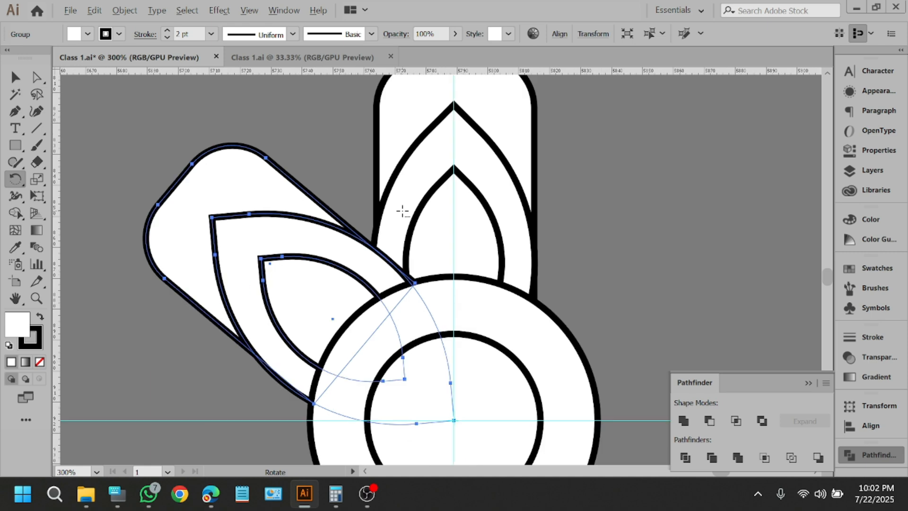
{"action": "scroll", "coordinate": [405, 205], "scroll_direction": "down", "scroll_amount": 2}
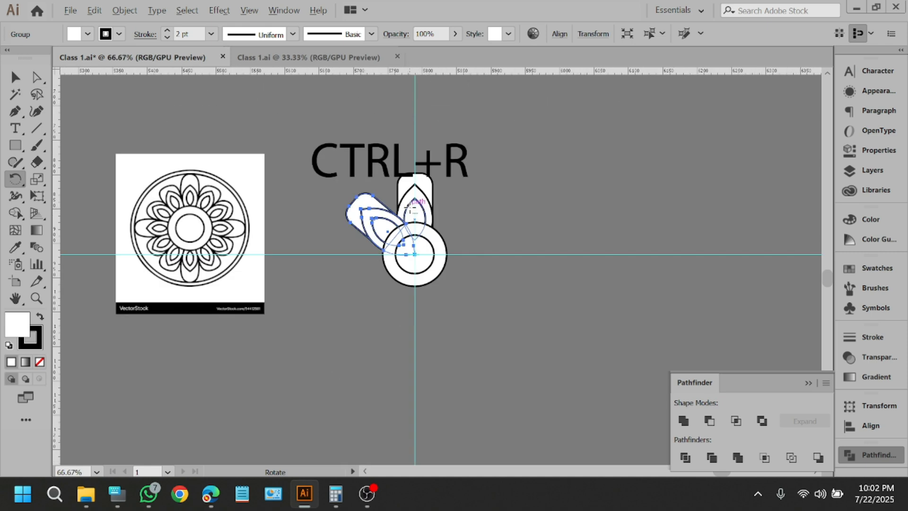
{"action": "scroll", "coordinate": [405, 205], "scroll_direction": "up", "scroll_amount": 2}
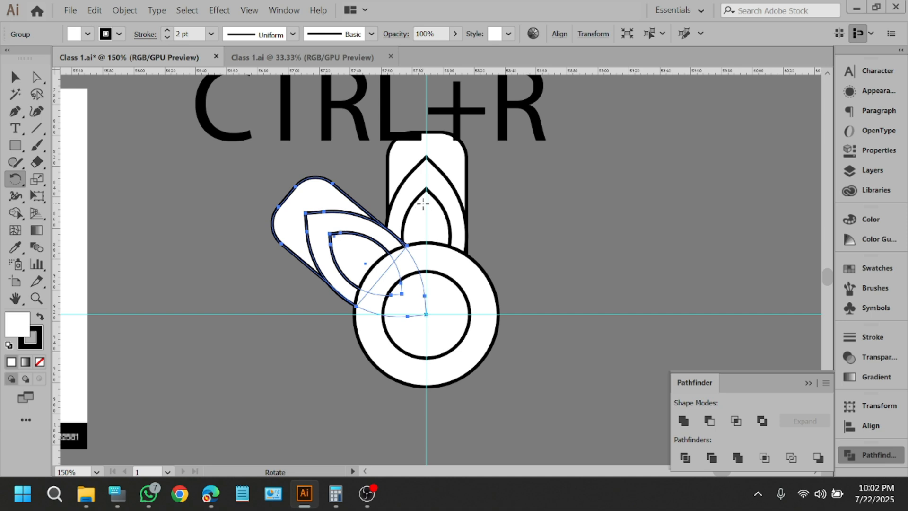
{"action": "scroll", "coordinate": [424, 203], "scroll_direction": "down", "scroll_amount": 1}
{"action": "key", "text": "ctrl+d"}
{"action": "key", "text": "ctrl+d"}
{"action": "key", "text": "ctrl+d"}
{"action": "key", "text": "ctrl+d"}
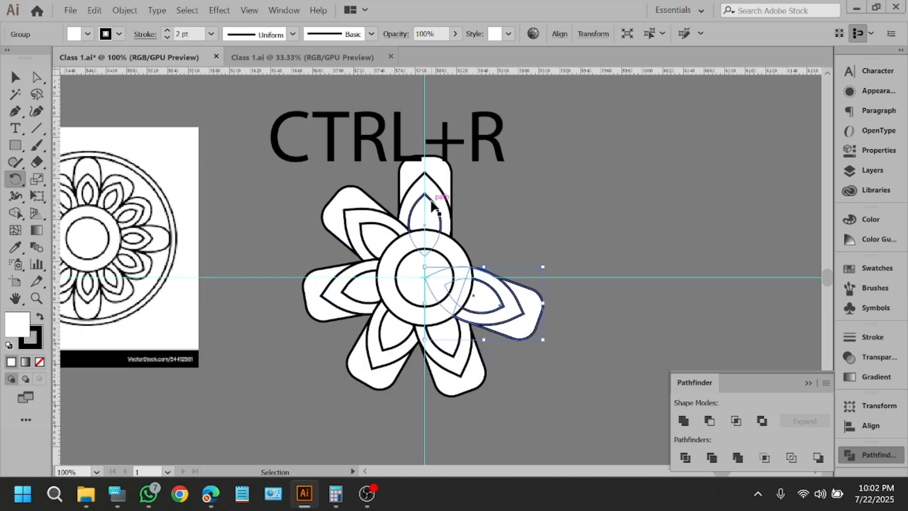
{"action": "key", "text": "ctrl+d"}
{"action": "key", "text": "r"}
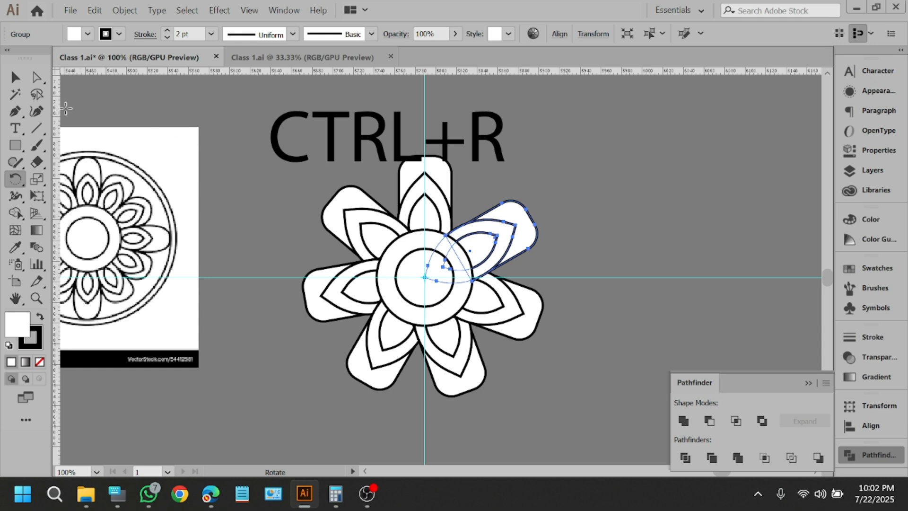
{"action": "left_click", "coordinate": [16, 77]}
{"action": "left_click", "coordinate": [540, 214]}
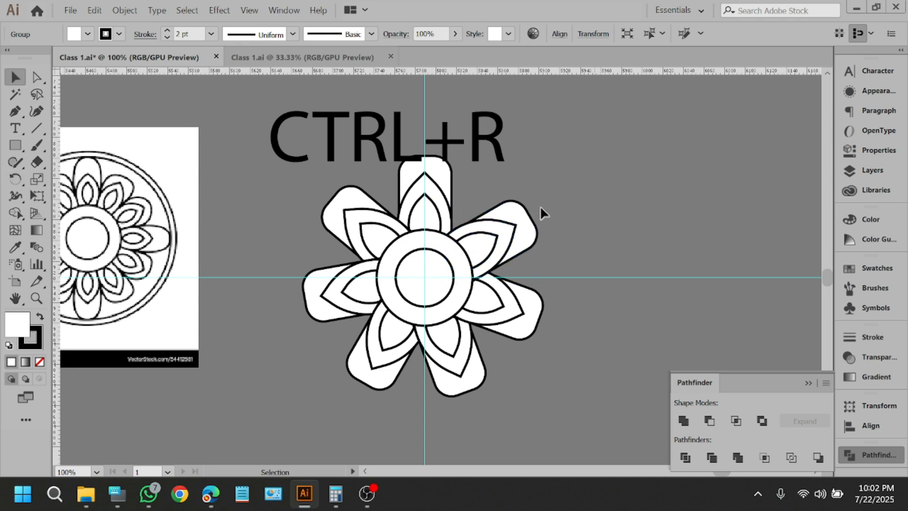
Compare the spacing of the rotated petals with the petal arrangement in the reference mandala.
{"action": "scroll", "coordinate": [158, 187], "scroll_direction": "up", "scroll_amount": 3}
{"action": "scroll", "coordinate": [176, 180], "scroll_direction": "down", "scroll_amount": 3}
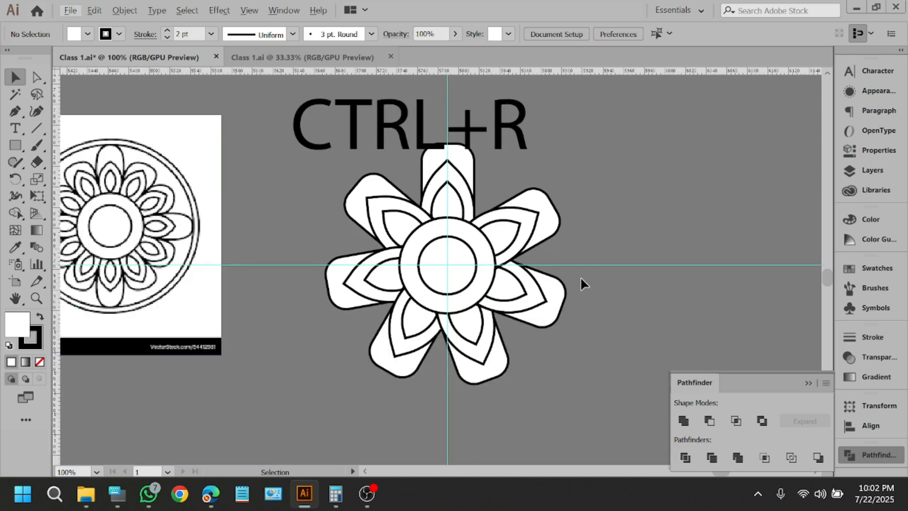
{"action": "scroll", "coordinate": [581, 279], "scroll_direction": "right", "scroll_amount": 2}
{"action": "scroll", "coordinate": [584, 277], "scroll_direction": "down", "scroll_amount": 1}
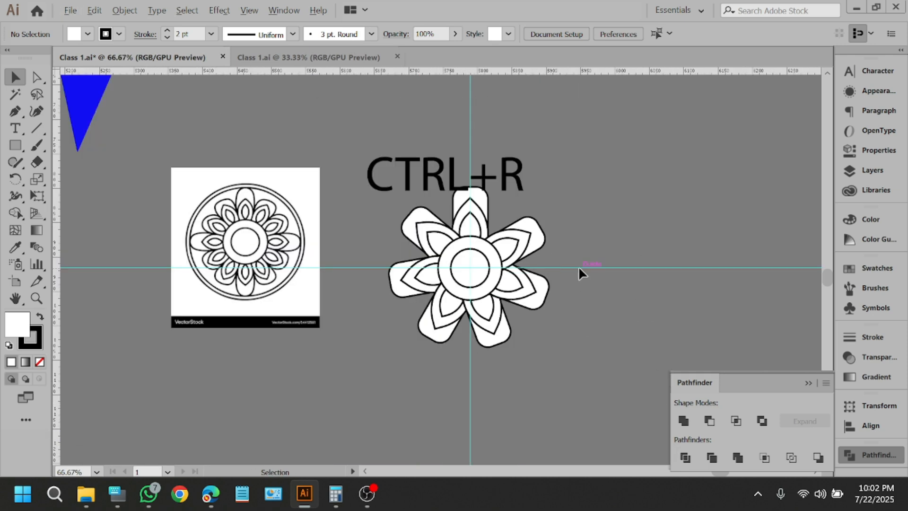
{"action": "scroll", "coordinate": [584, 263], "scroll_direction": "up", "scroll_amount": 1}
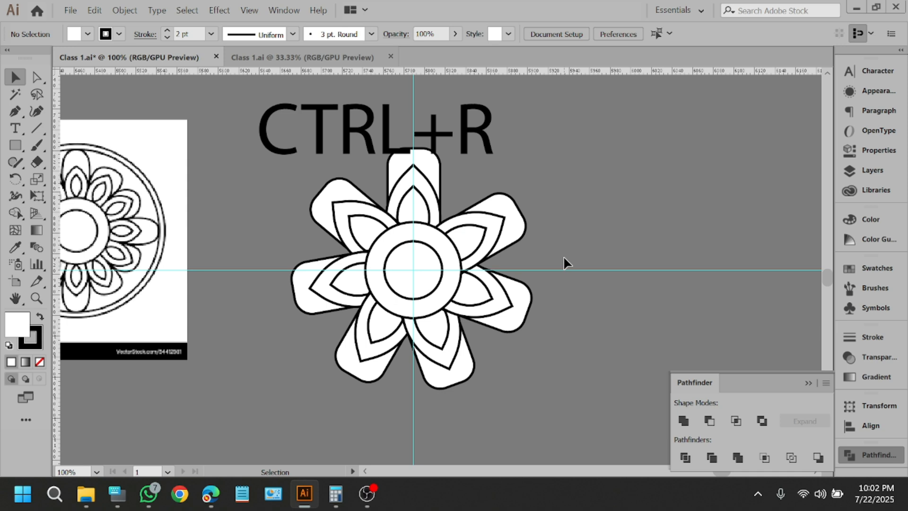
{"action": "scroll", "coordinate": [647, 267], "scroll_direction": "down", "scroll_amount": 3}
{"action": "scroll", "coordinate": [441, 251], "scroll_direction": "up", "scroll_amount": 4}
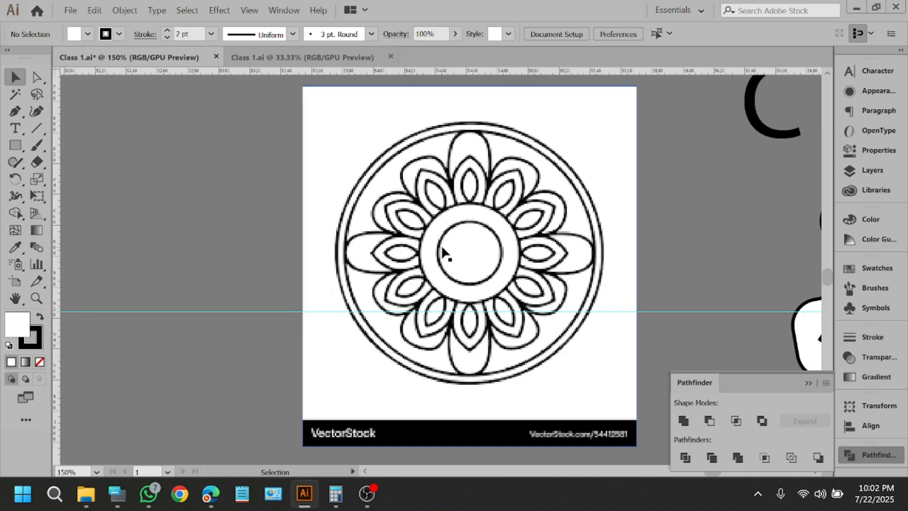
{"action": "scroll", "coordinate": [518, 258], "scroll_direction": "up", "scroll_amount": 1}
{"action": "scroll", "coordinate": [620, 250], "scroll_direction": "up", "scroll_amount": 1}
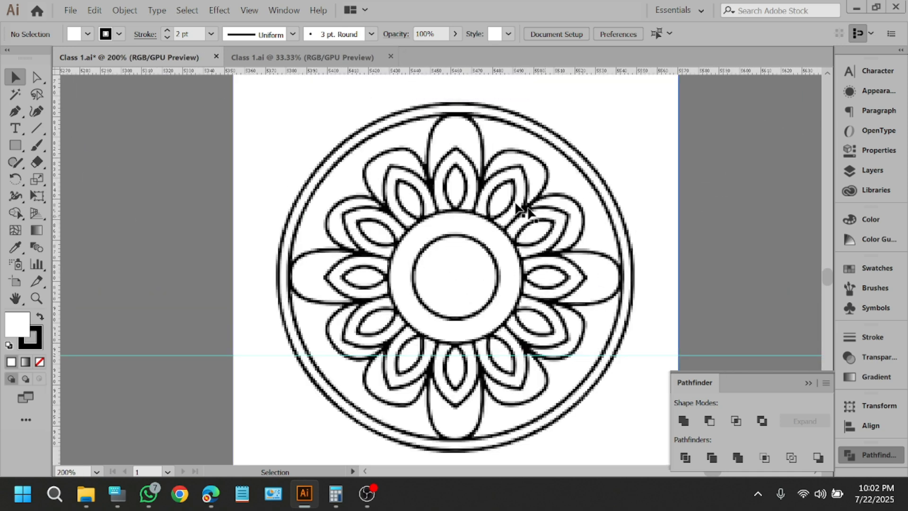
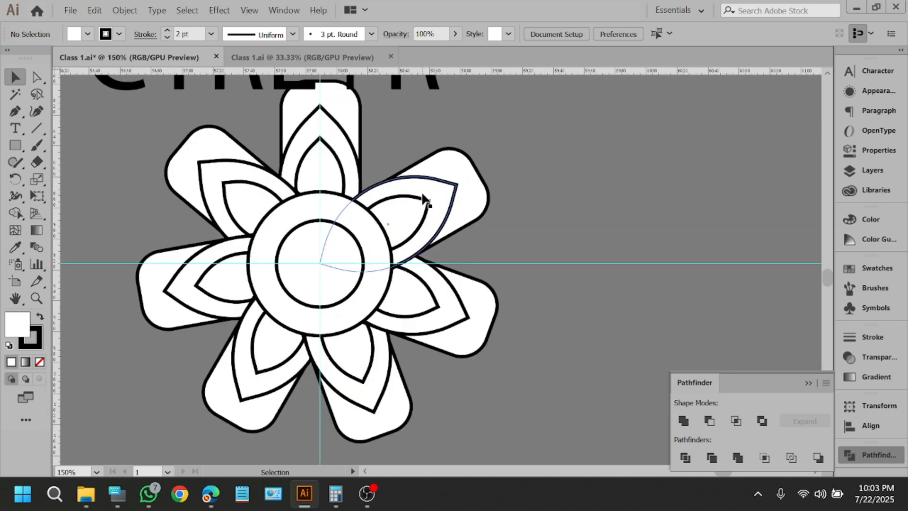
Undo the repeated petal copies back to the single upright petal group.
{"action": "left_click", "coordinate": [455, 331]}
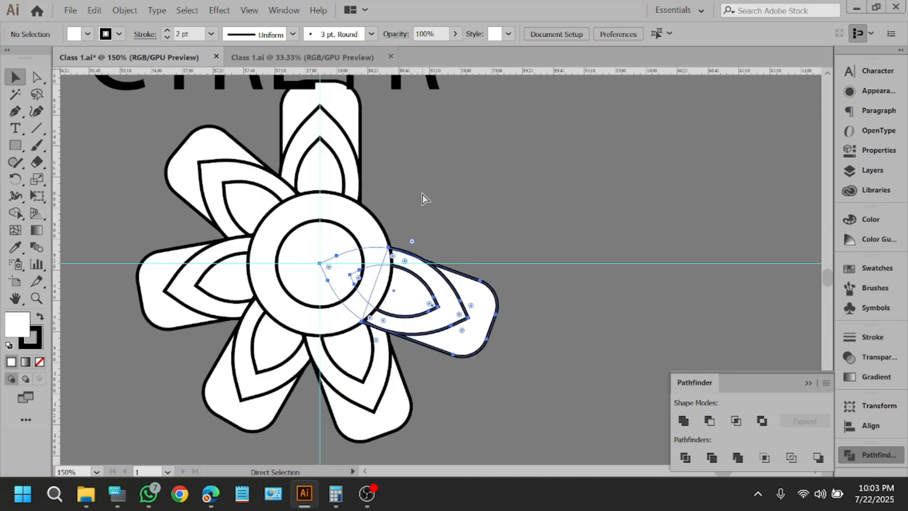
{"action": "key", "text": "ctrl+z"}
{"action": "key", "text": "ctrl+z"}
{"action": "key", "text": "ctrl+z"}
{"action": "key", "text": "ctrl+z"}
{"action": "key", "text": "ctrl+z"}
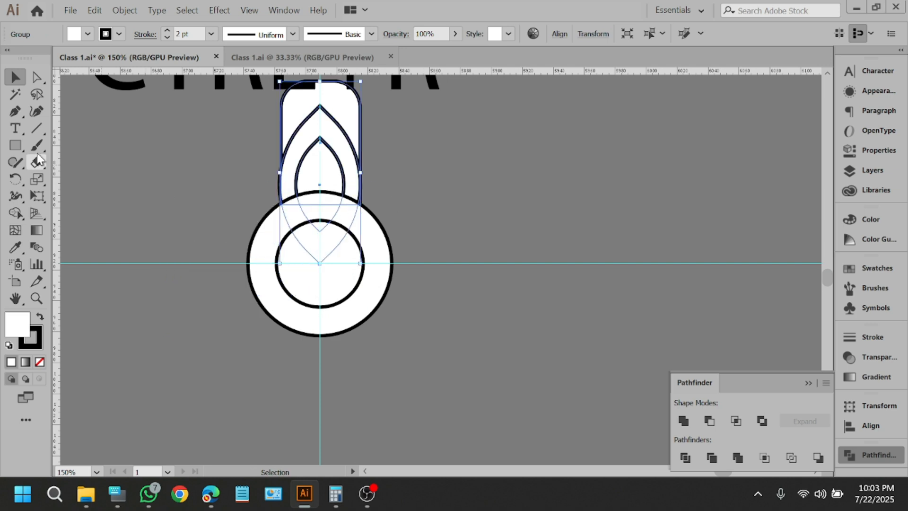
Create a copy of the petal group rotated 90° about the circles' centre.
{"action": "left_click", "coordinate": [15, 178]}
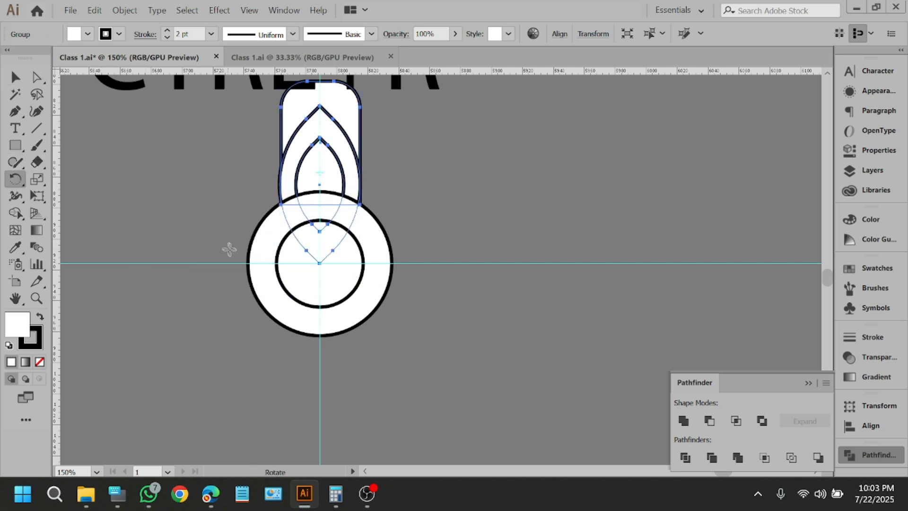
{"action": "left_click", "coordinate": [320, 263], "text": "alt"}
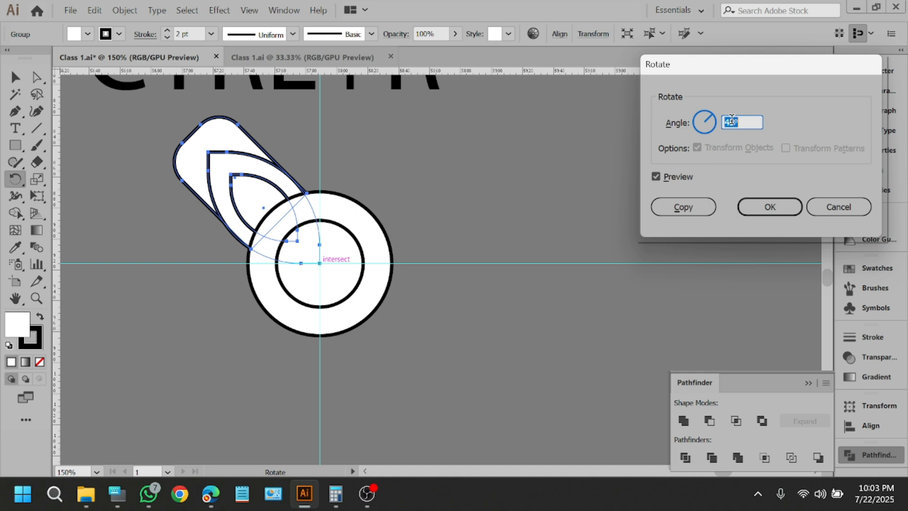
{"action": "type", "text": "90"}
{"action": "left_click", "coordinate": [688, 180]}
{"action": "left_click", "coordinate": [683, 176]}
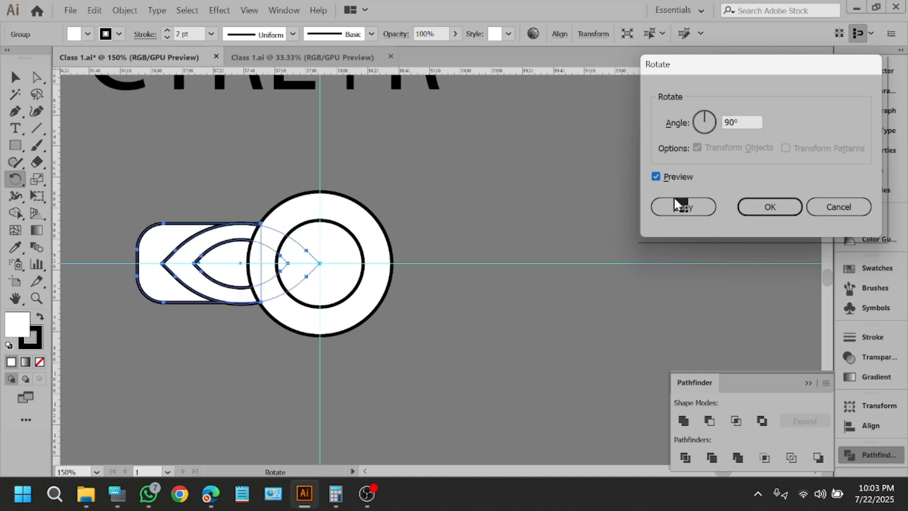
{"action": "left_click", "coordinate": [673, 209]}
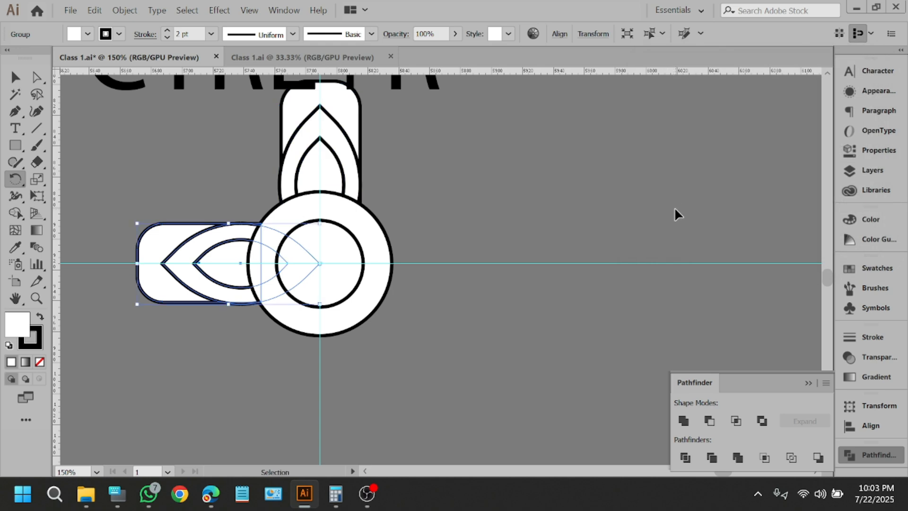
Repeat the 90° rotated copy twice to form a cross of four petal groups, and deselect it.
{"action": "key", "text": "ctrl+d"}
{"action": "key", "text": "ctrl+d"}
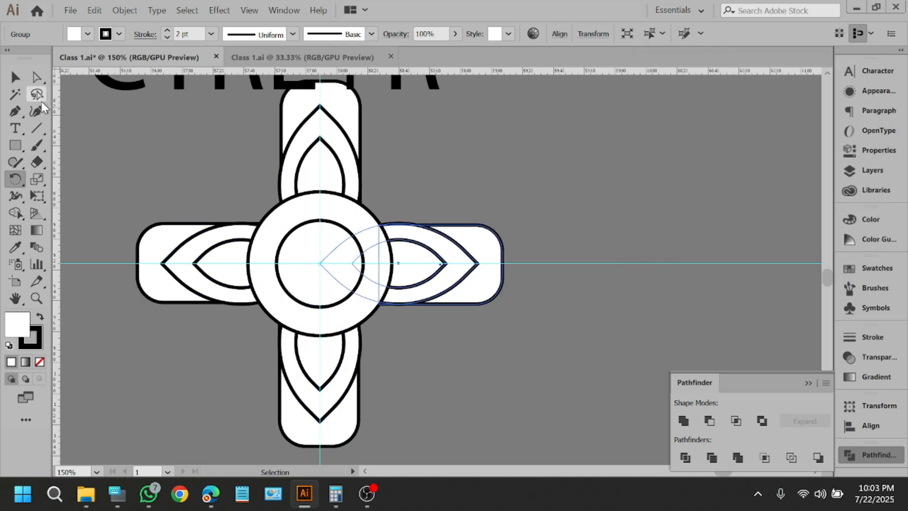
{"action": "left_click", "coordinate": [15, 77]}
{"action": "left_click", "coordinate": [457, 159]}
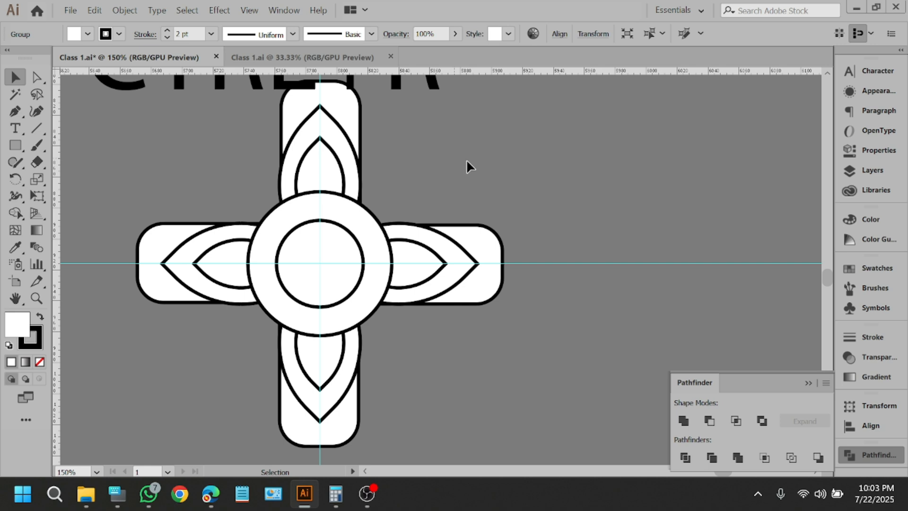
Place a copy of the upper petal group clear of the cross, ungroup it, and move its rounded rectangle away from the nested leaves.
{"action": "scroll", "coordinate": [467, 163], "scroll_direction": "down", "scroll_amount": 1}
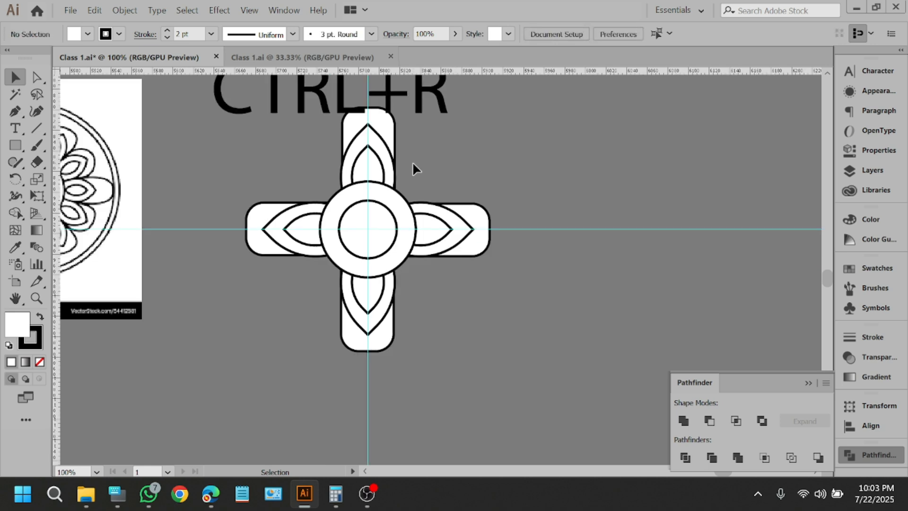
{"action": "scroll", "coordinate": [412, 164], "scroll_direction": "up", "scroll_amount": 1}
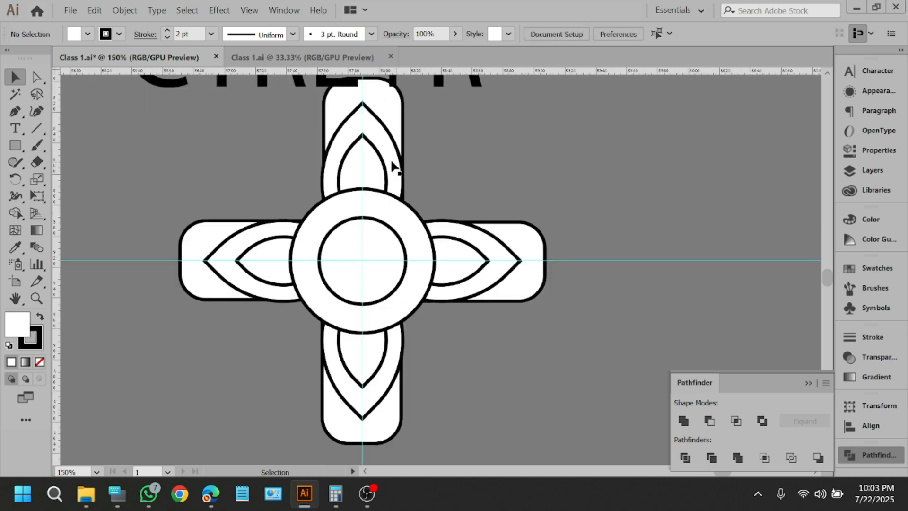
{"action": "left_click_drag", "start_coordinate": [377, 135], "coordinate": [725, 186]}
{"action": "right_click", "coordinate": [727, 186]}
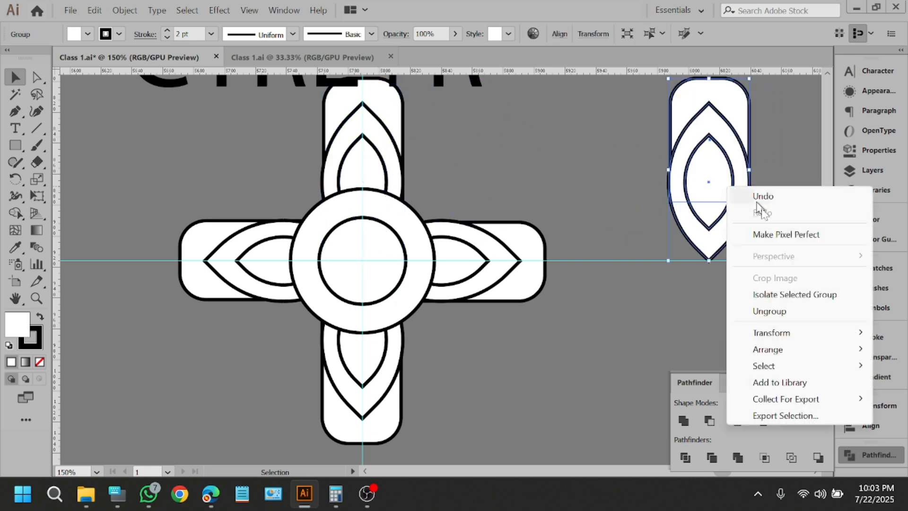
{"action": "left_click", "coordinate": [780, 310]}
{"action": "left_click", "coordinate": [791, 243]}
{"action": "left_click_drag", "start_coordinate": [747, 113], "coordinate": [771, 350]}
Group the two nested leaf shapes, rotate them 45° clockwise, and place them between the cross's upper and right arms.
{"action": "left_click", "coordinate": [668, 197]}
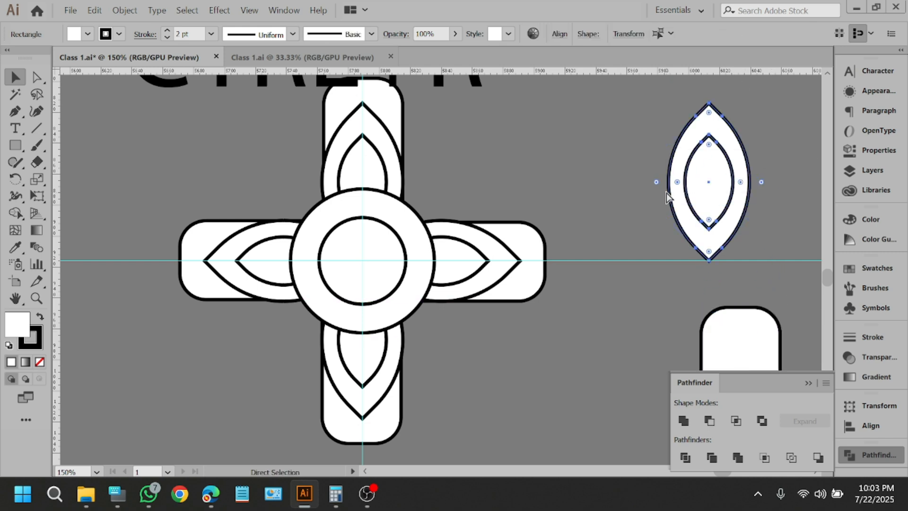
{"action": "left_click", "coordinate": [667, 198]}
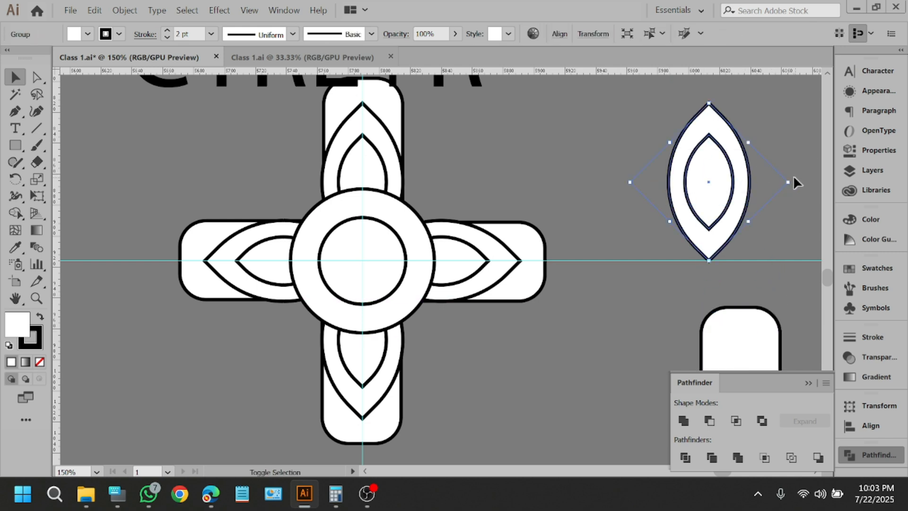
{"action": "left_click_drag", "start_coordinate": [797, 180], "coordinate": [785, 241]}
{"action": "left_click_drag", "start_coordinate": [686, 204], "coordinate": [434, 185]}
{"action": "scroll", "coordinate": [535, 201], "scroll_direction": "down", "scroll_amount": 1}
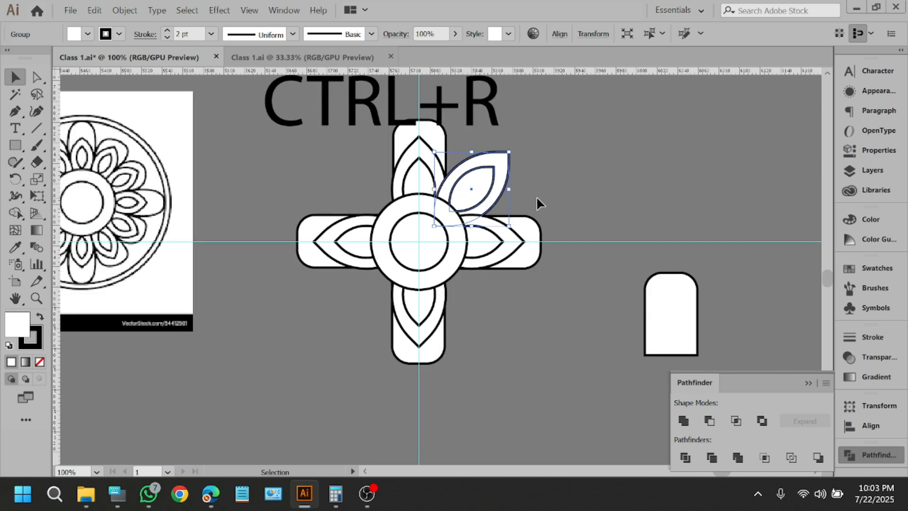
Send the diagonal leaf group to the back and move its inner tip onto the circles' centre.
{"action": "right_click", "coordinate": [467, 194]}
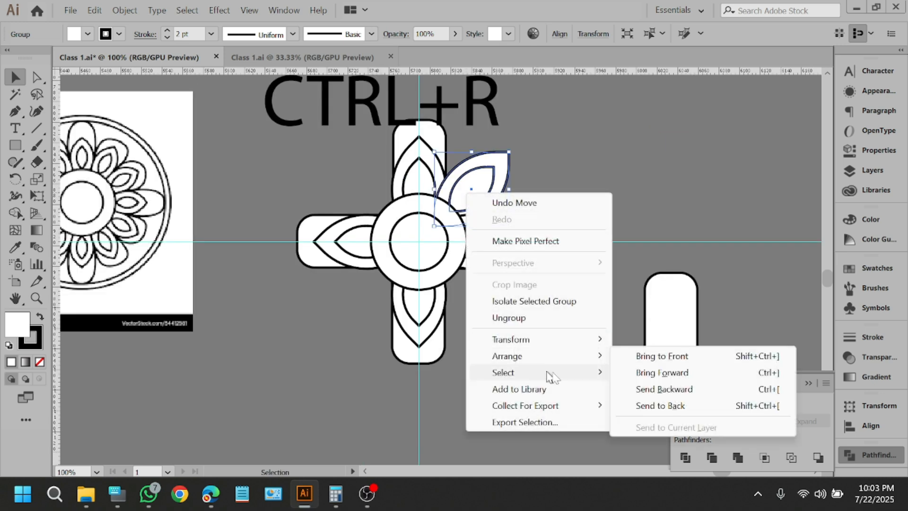
{"action": "left_click", "coordinate": [656, 407]}
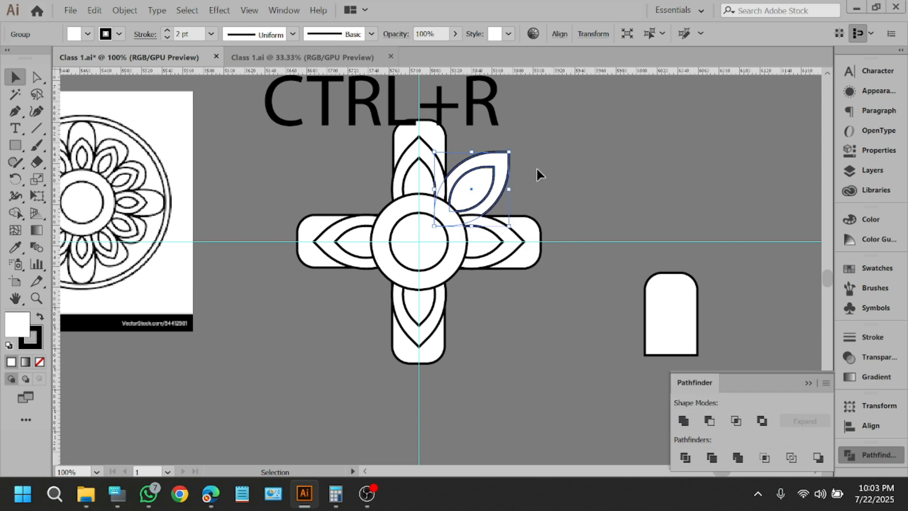
{"action": "scroll", "coordinate": [494, 166], "scroll_direction": "up", "scroll_amount": 1}
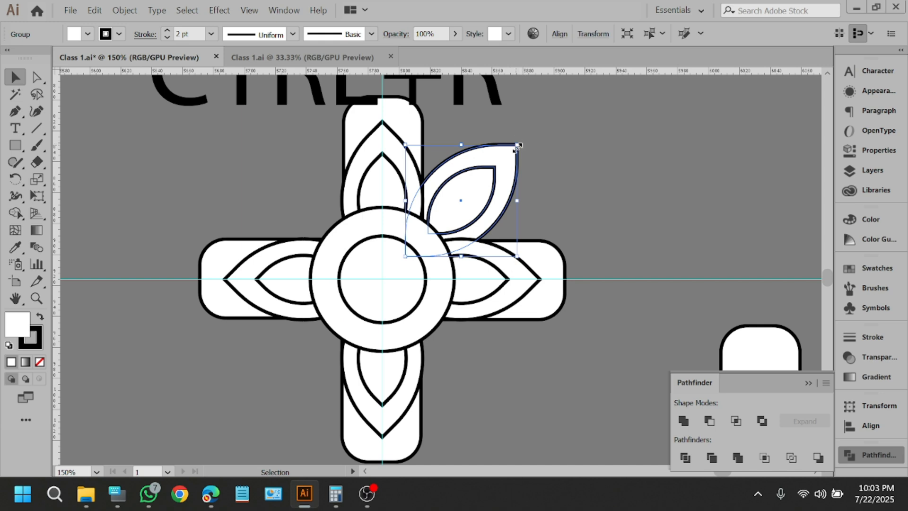
{"action": "left_click_drag", "start_coordinate": [505, 175], "coordinate": [482, 197]}
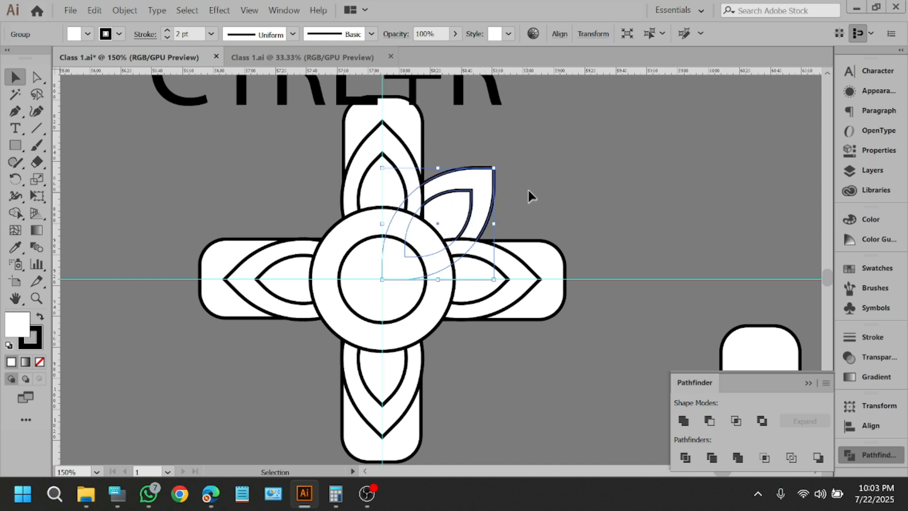
{"action": "left_click", "coordinate": [530, 187]}
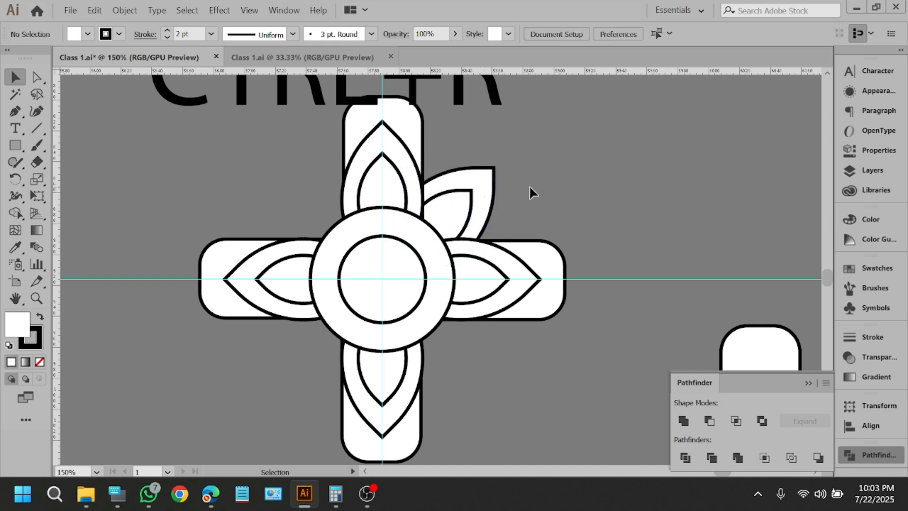
Copy the diagonal leaf group three times at 90° intervals about the circles' centre to fill all four gaps.
{"action": "left_click", "coordinate": [456, 207]}
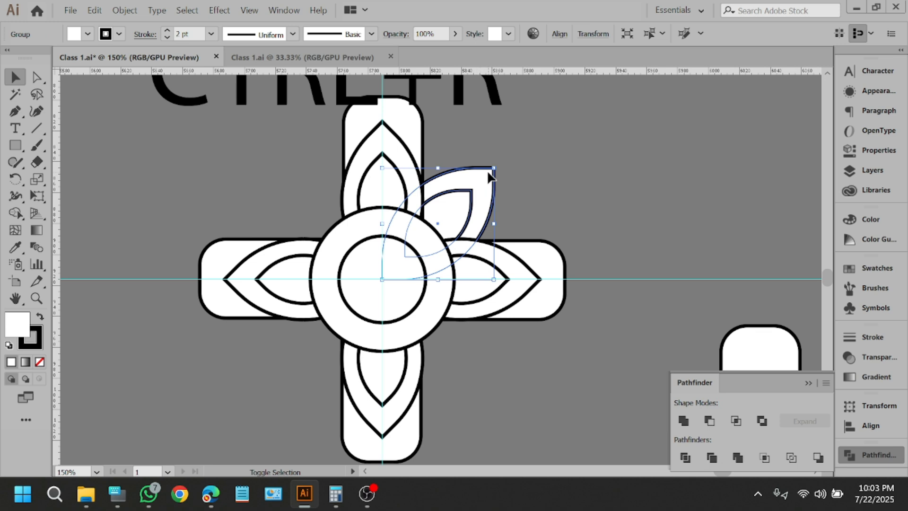
{"action": "left_click", "coordinate": [15, 179]}
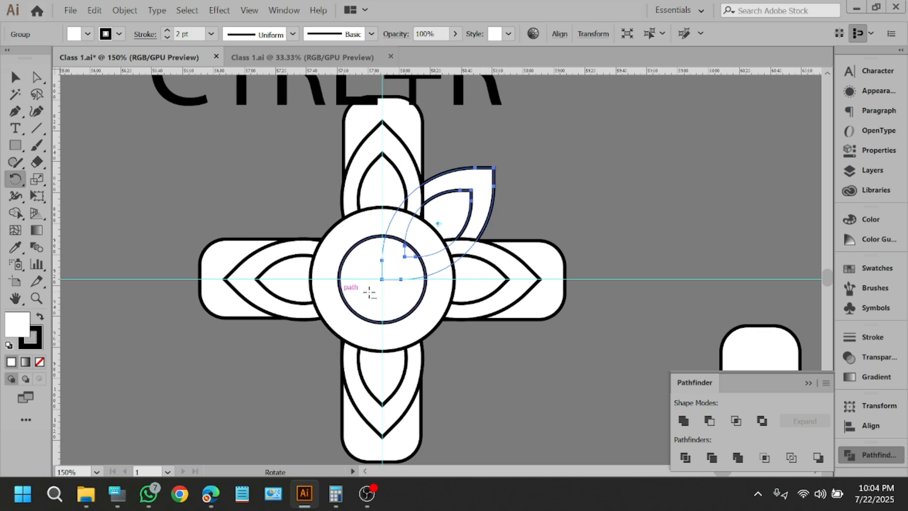
{"action": "left_click", "coordinate": [381, 280], "text": "alt"}
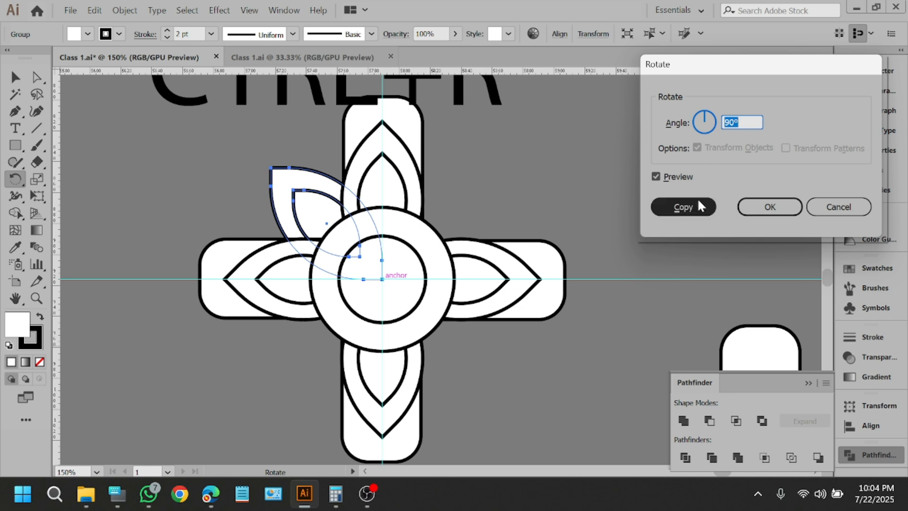
{"action": "left_click", "coordinate": [683, 206]}
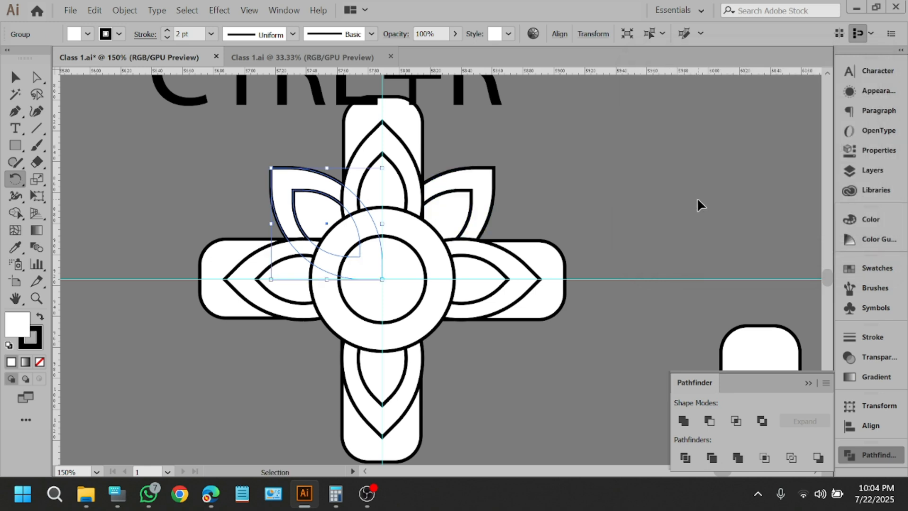
{"action": "key", "text": "ctrl+d"}
{"action": "key", "text": "ctrl+d"}
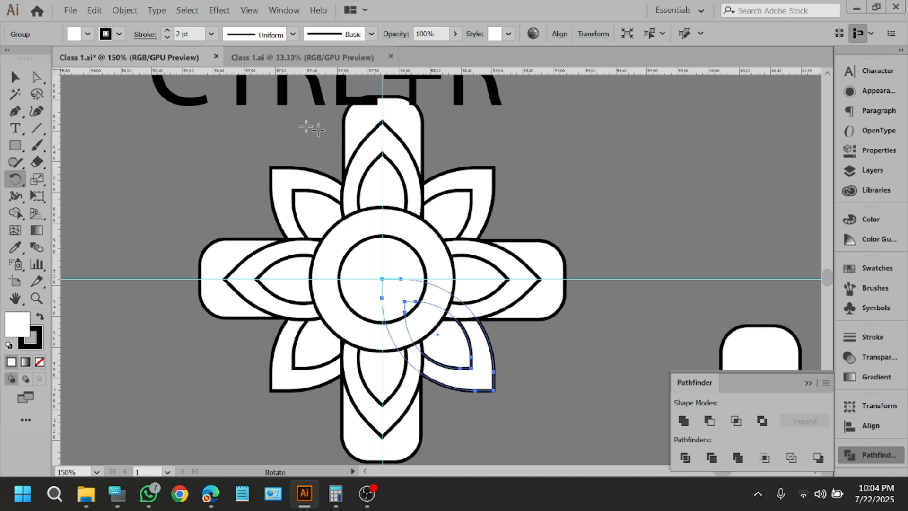
{"action": "left_click", "coordinate": [15, 77]}
{"action": "left_click", "coordinate": [197, 175]}
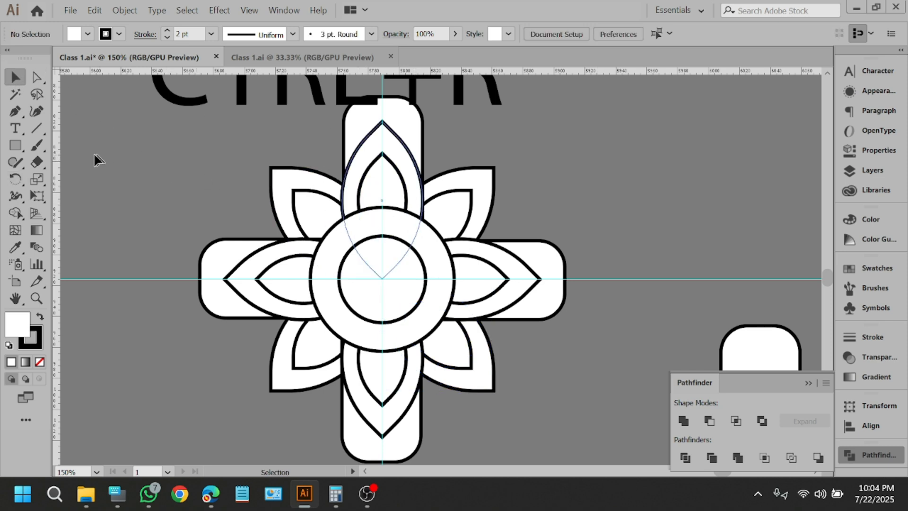
Draw a circle from the guide intersection out to the ends of the cross arms and send it to the back.
{"action": "left_click", "coordinate": [24, 150]}
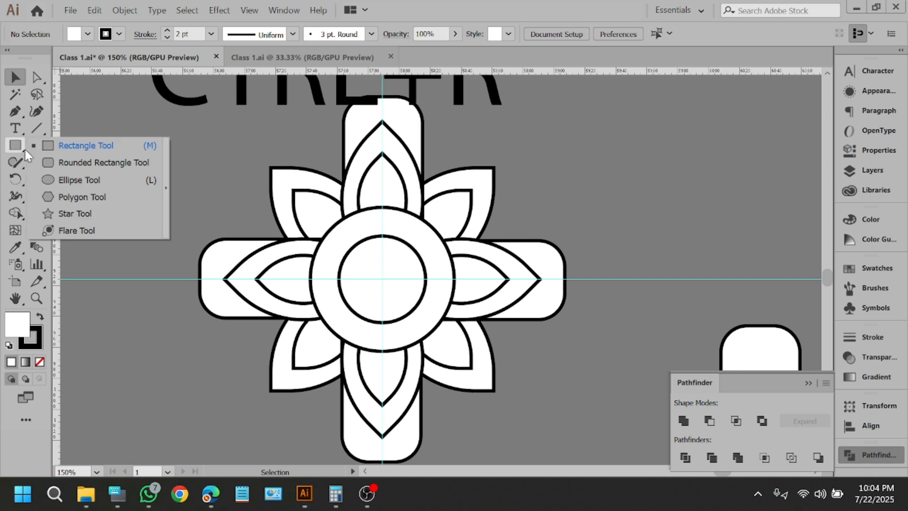
{"action": "left_click", "coordinate": [81, 186]}
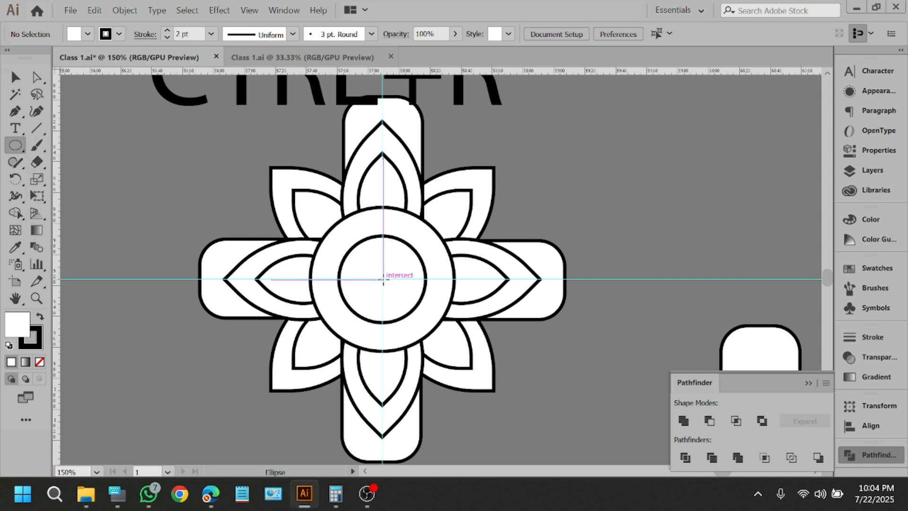
{"action": "left_click_drag", "start_coordinate": [382, 279], "coordinate": [438, 155]}
{"action": "scroll", "coordinate": [442, 197], "scroll_direction": "up", "scroll_amount": 8}
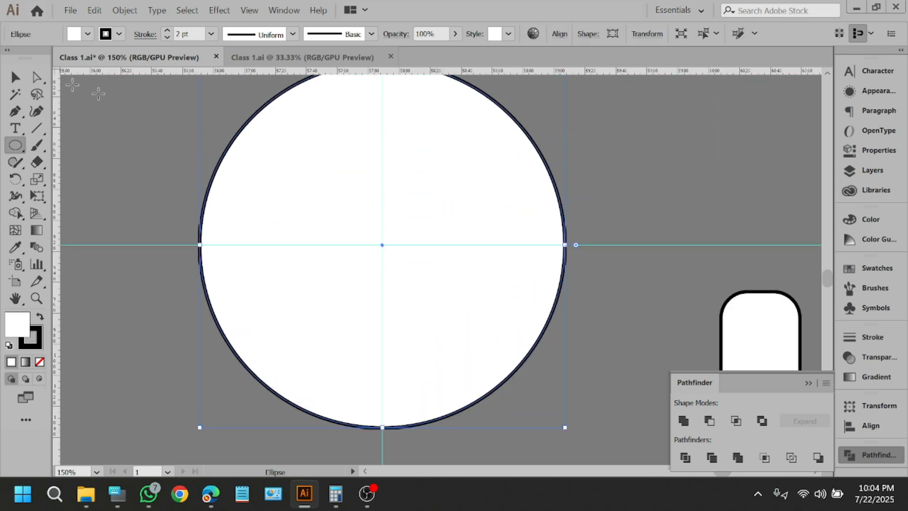
{"action": "left_click", "coordinate": [22, 78]}
{"action": "right_click", "coordinate": [486, 194]}
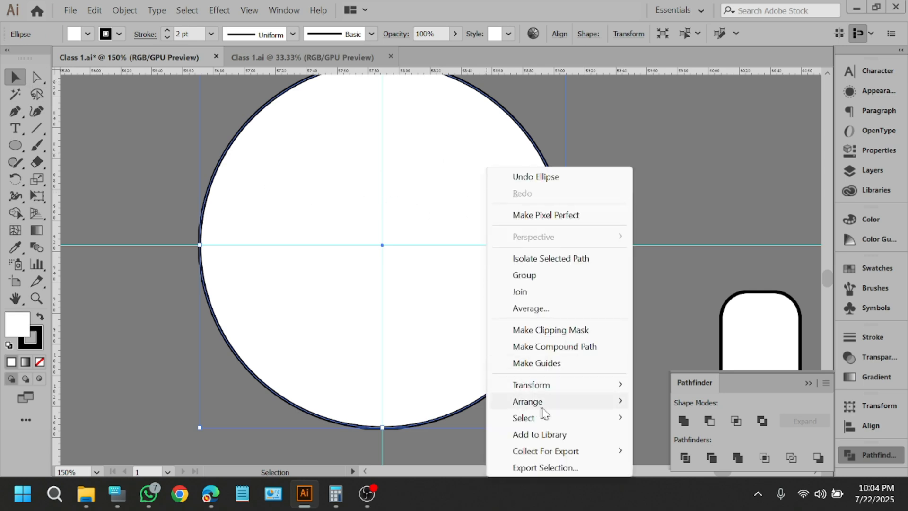
{"action": "mouse_move", "coordinate": [543, 410]}
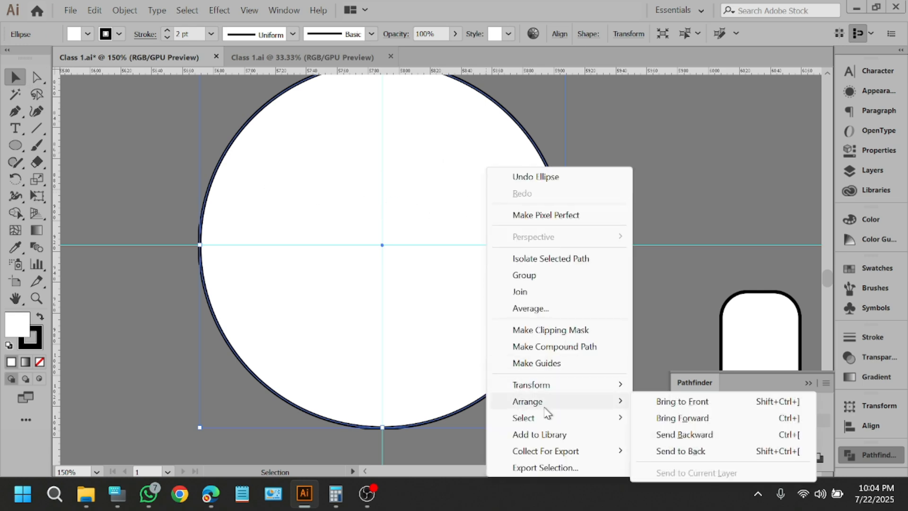
{"action": "left_click", "coordinate": [698, 452]}
{"action": "left_click", "coordinate": [626, 322]}
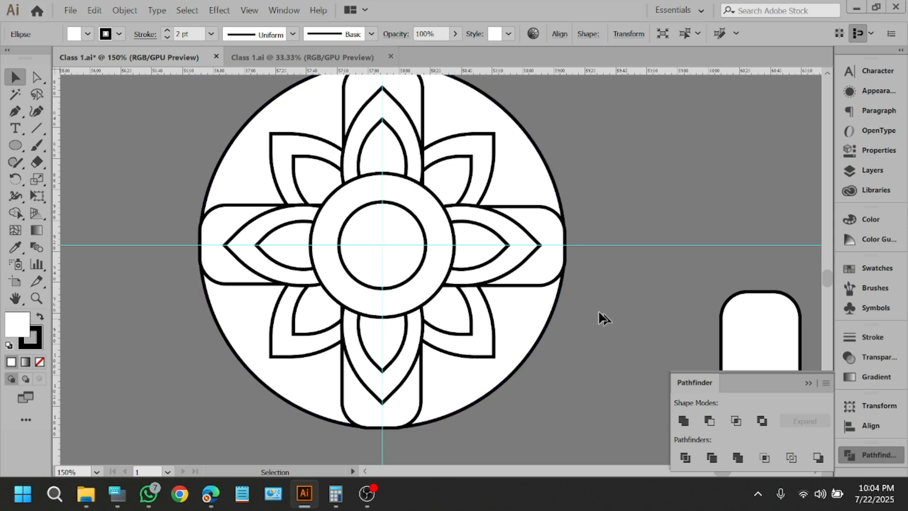
Draw a slightly larger circle around the mandala, centred near the guide intersection, and send it to the back.
{"action": "scroll", "coordinate": [593, 313], "scroll_direction": "down", "scroll_amount": 2}
{"action": "scroll", "coordinate": [582, 295], "scroll_direction": "up", "scroll_amount": 2}
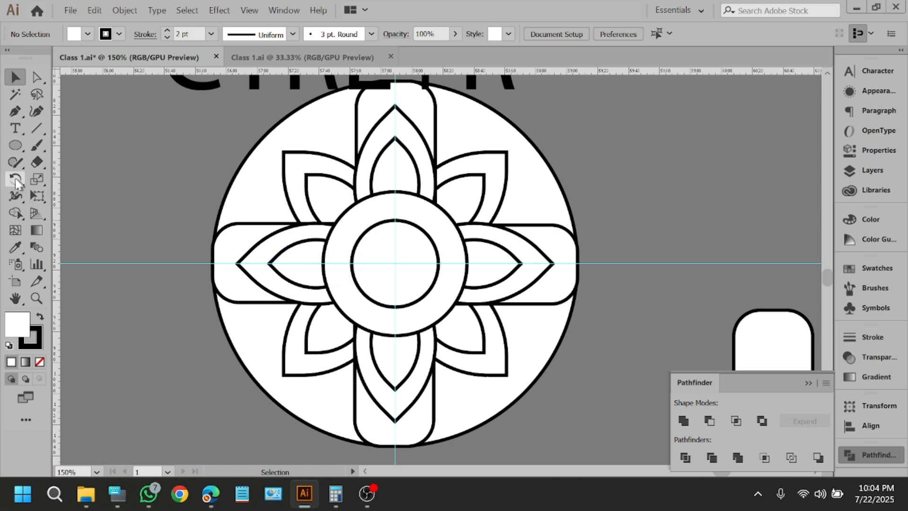
{"action": "left_click", "coordinate": [16, 145]}
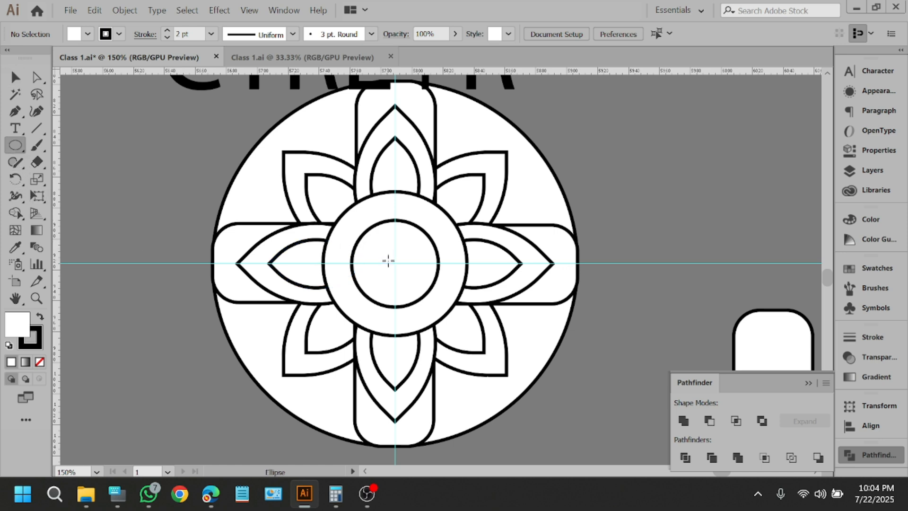
{"action": "mouse_move", "coordinate": [395, 263]}
{"action": "left_mouse_down"}
{"action": "mouse_move", "coordinate": [408, 336]}
{"action": "mouse_move", "coordinate": [440, 377]}
{"action": "mouse_move", "coordinate": [504, 427]}
{"action": "mouse_move", "coordinate": [545, 399]}
{"action": "mouse_move", "coordinate": [588, 430]}
{"action": "left_mouse_up"}
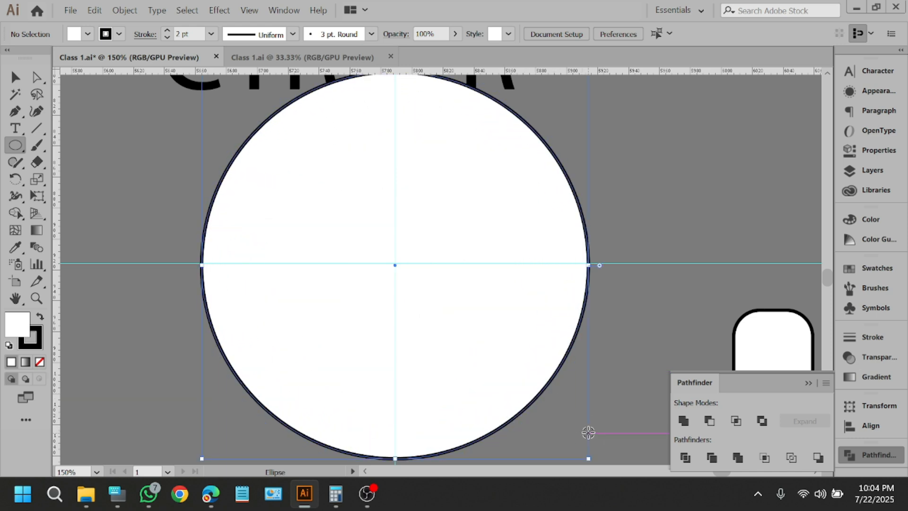
{"action": "left_click", "coordinate": [15, 77]}
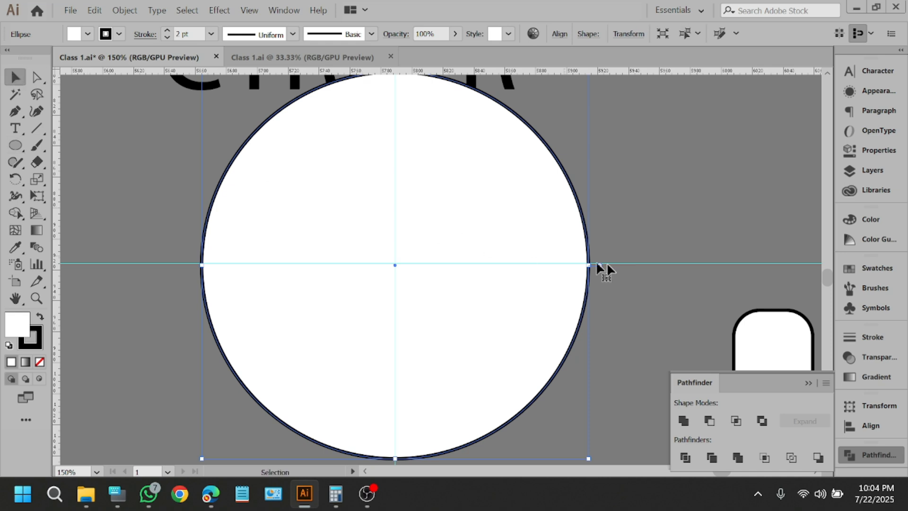
{"action": "right_click", "coordinate": [543, 184]}
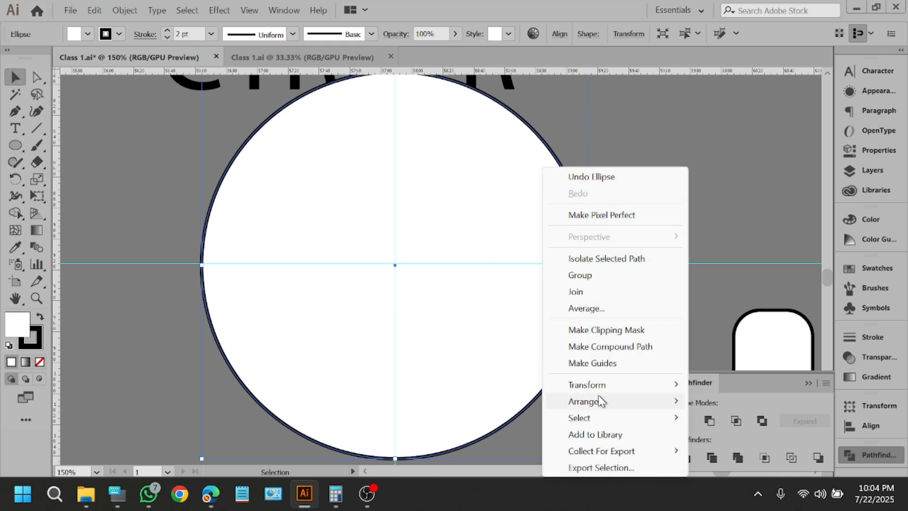
{"action": "mouse_move", "coordinate": [604, 403]}
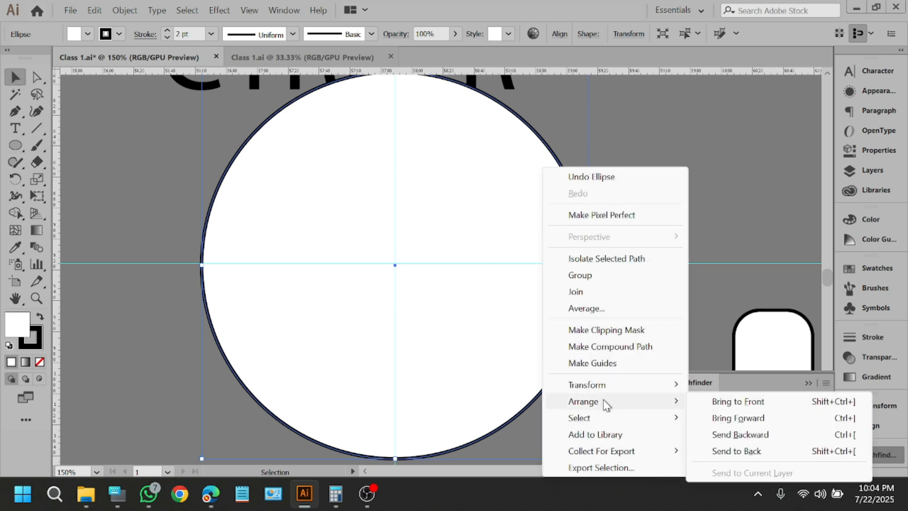
{"action": "left_click", "coordinate": [762, 452]}
{"action": "left_click", "coordinate": [656, 140]}
Move the CTRL+R text up and left, clear of the mandala, and deselect it.
{"action": "scroll", "coordinate": [421, 175], "scroll_direction": "up", "scroll_amount": 3}
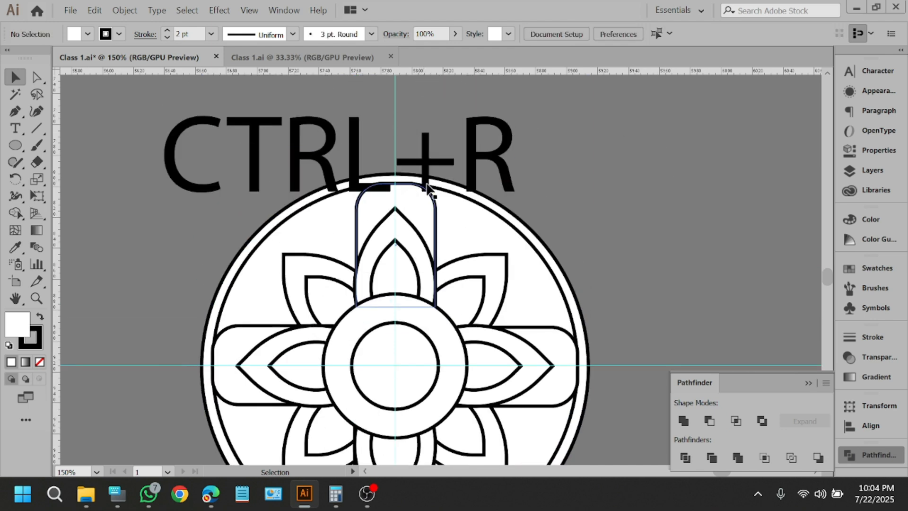
{"action": "left_click_drag", "start_coordinate": [463, 178], "coordinate": [224, 103]}
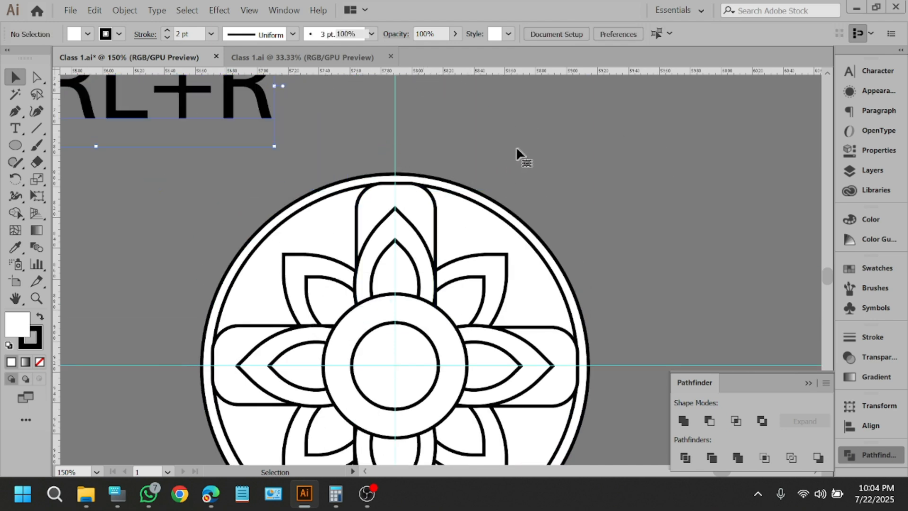
{"action": "left_click", "coordinate": [489, 138]}
Draw a small black-filled circle inside the upper-right diagonal inner leaf and place a copy of it outside the mandala.
{"action": "scroll", "coordinate": [488, 138], "scroll_direction": "down", "scroll_amount": 5}
{"action": "scroll", "coordinate": [556, 286], "scroll_direction": "right", "scroll_amount": 3}
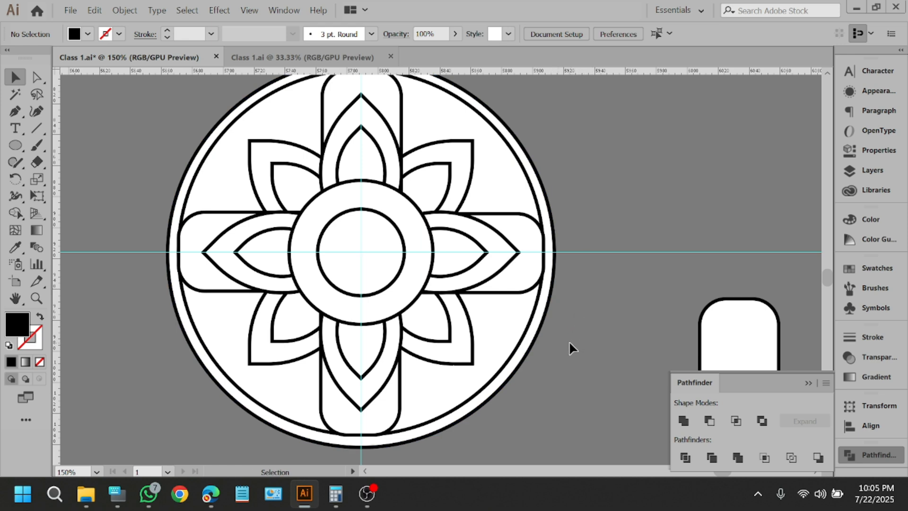
{"action": "scroll", "coordinate": [567, 344], "scroll_direction": "right", "scroll_amount": 2}
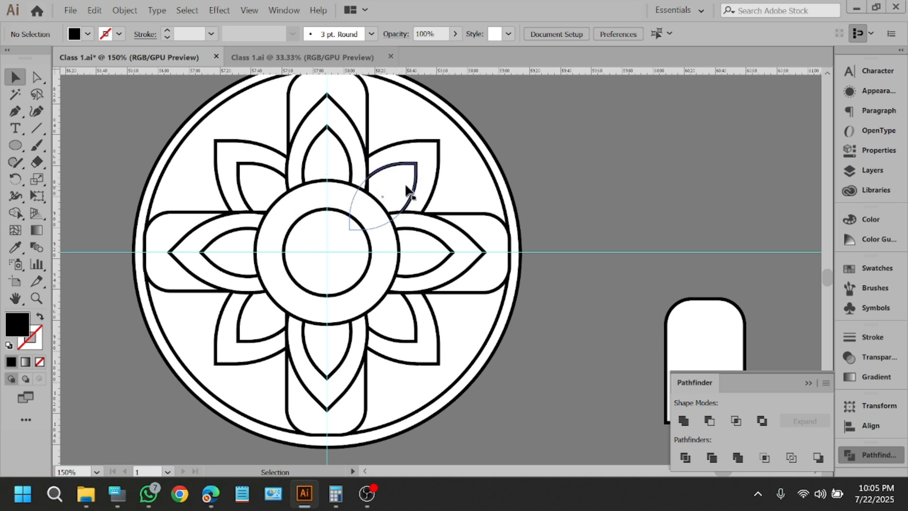
{"action": "scroll", "coordinate": [401, 184], "scroll_direction": "up", "scroll_amount": 2}
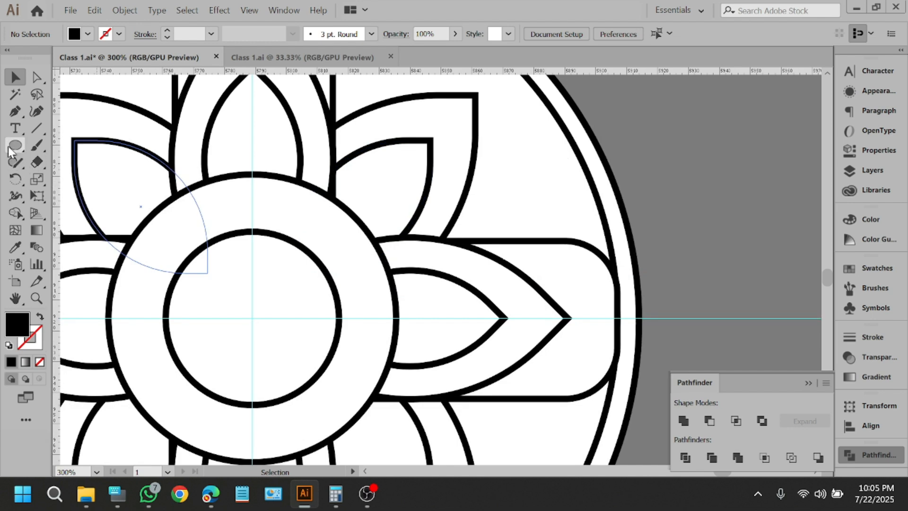
{"action": "left_click", "coordinate": [16, 147]}
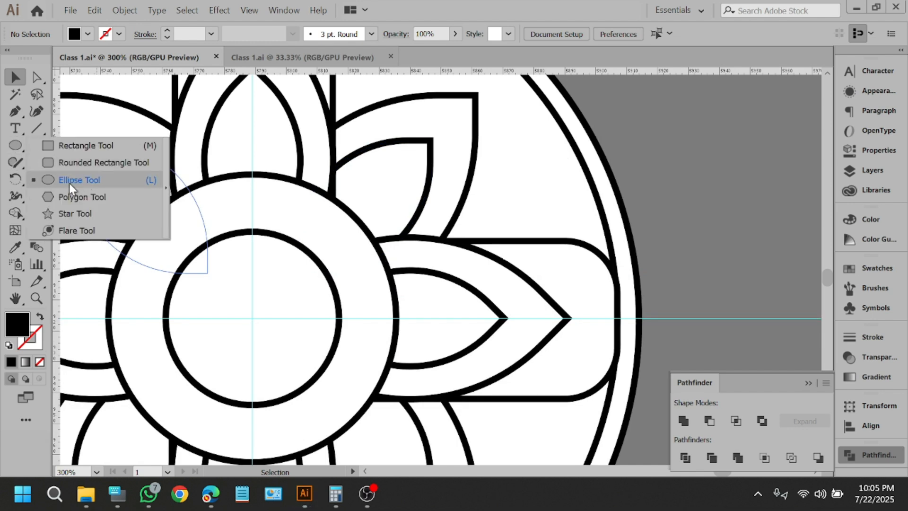
{"action": "left_click", "coordinate": [69, 182]}
{"action": "mouse_move", "coordinate": [383, 186]}
{"action": "left_mouse_down"}
{"action": "mouse_move", "coordinate": [397, 203]}
{"action": "mouse_move", "coordinate": [390, 196]}
{"action": "left_mouse_up"}
{"action": "left_click", "coordinate": [16, 82]}
{"action": "left_click", "coordinate": [722, 155]}
{"action": "scroll", "coordinate": [722, 155], "scroll_direction": "down", "scroll_amount": 1}
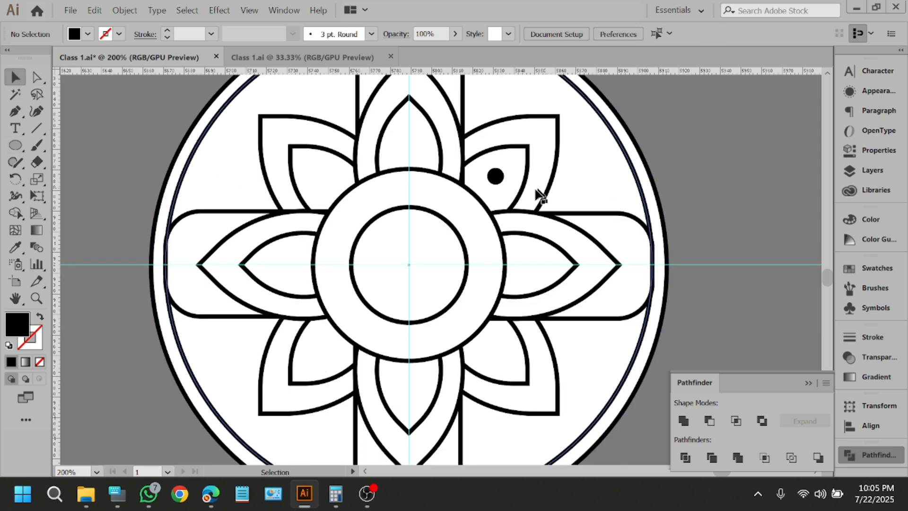
{"action": "scroll", "coordinate": [519, 190], "scroll_direction": "up", "scroll_amount": 3}
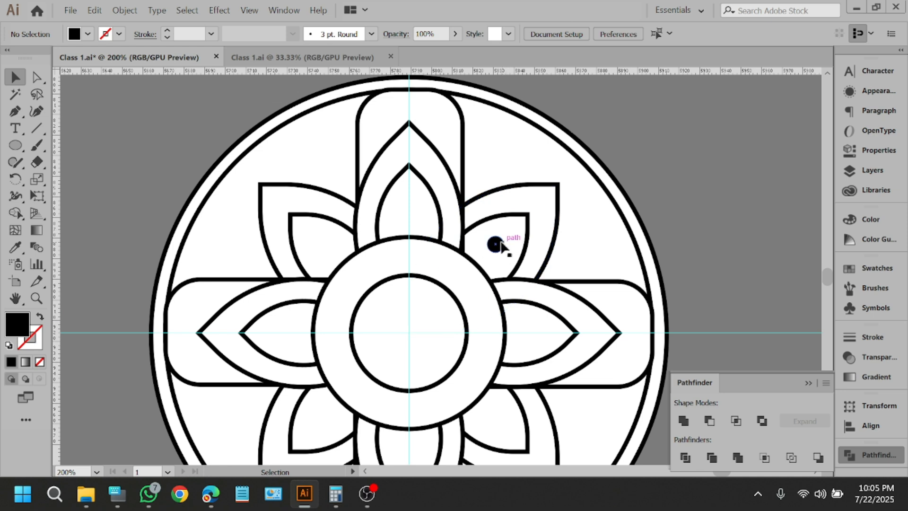
{"action": "left_click_drag", "start_coordinate": [497, 244], "coordinate": [651, 149]}
Start rotating the leaf's dot about the guide intersection and calculate 360 ÷ 8 in Calculator for the angle.
{"action": "left_click", "coordinate": [490, 249]}
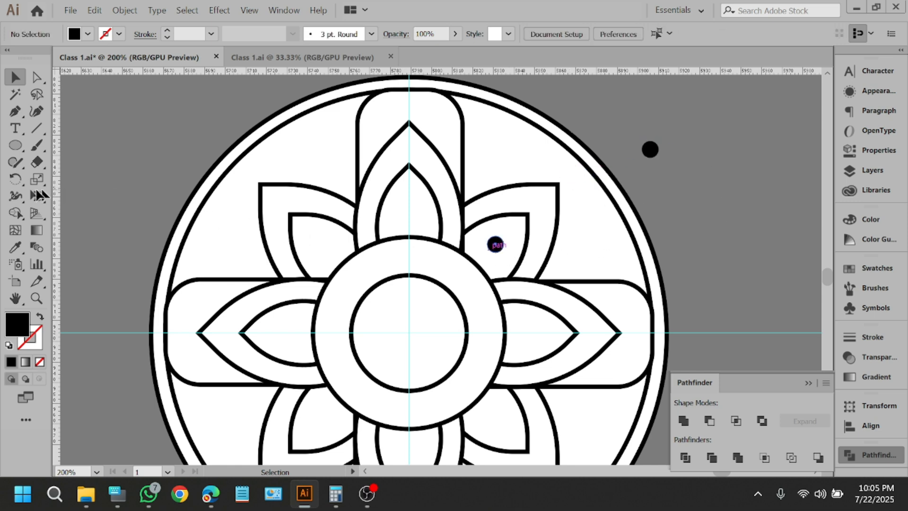
{"action": "left_click", "coordinate": [14, 183]}
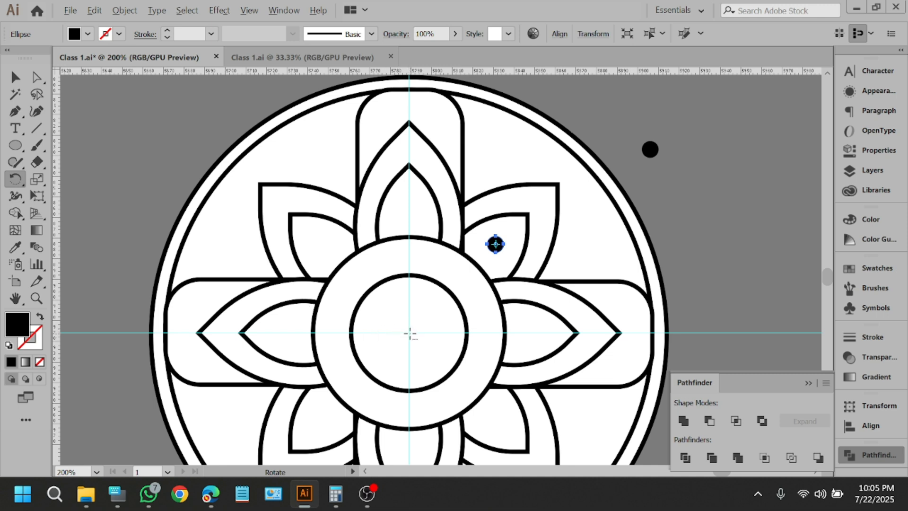
{"action": "left_click", "coordinate": [411, 334], "text": "alt"}
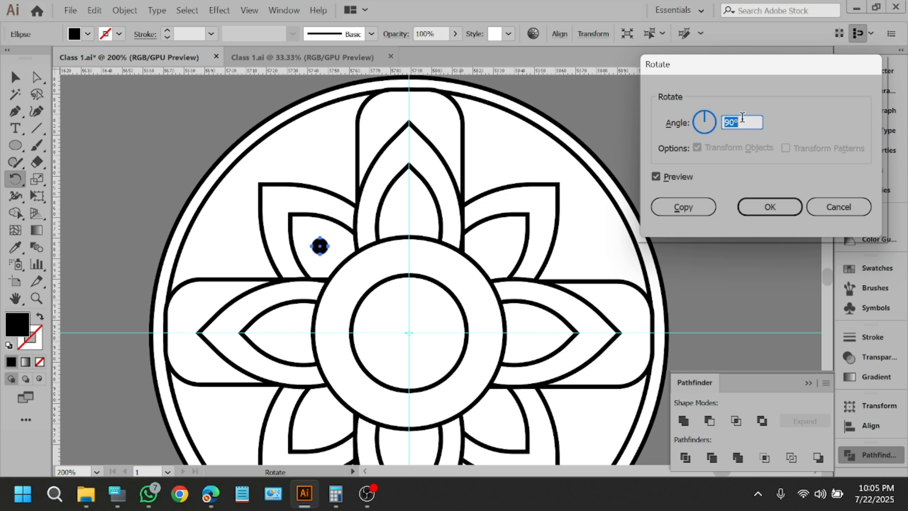
{"action": "left_click", "coordinate": [336, 494]}
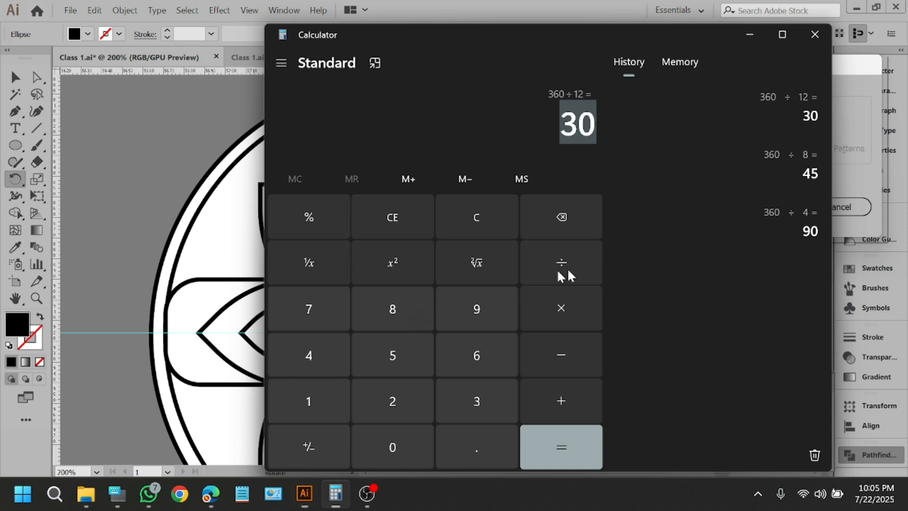
{"action": "left_click", "coordinate": [471, 415]}
{"action": "left_click", "coordinate": [482, 363]}
{"action": "left_click", "coordinate": [396, 466]}
{"action": "left_click", "coordinate": [560, 266]}
{"action": "left_click", "coordinate": [414, 311]}
{"action": "left_click", "coordinate": [561, 454]}
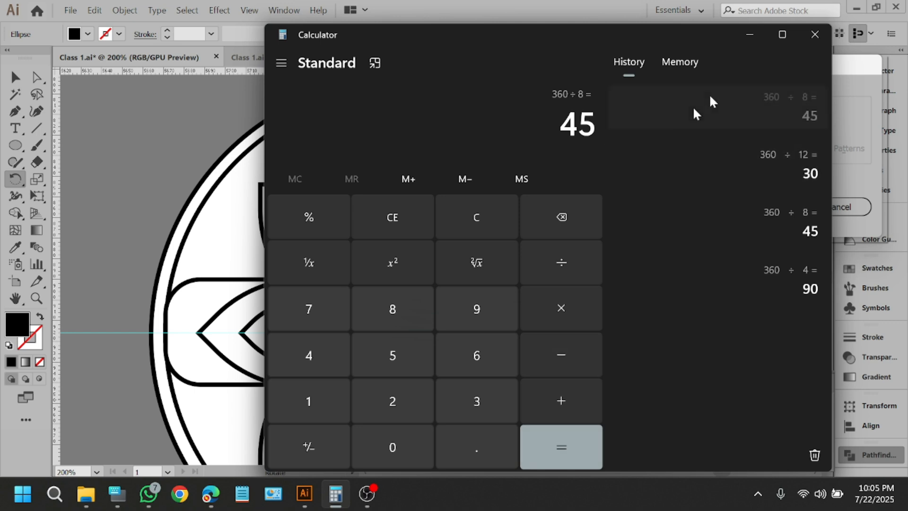
{"action": "left_click", "coordinate": [750, 35]}
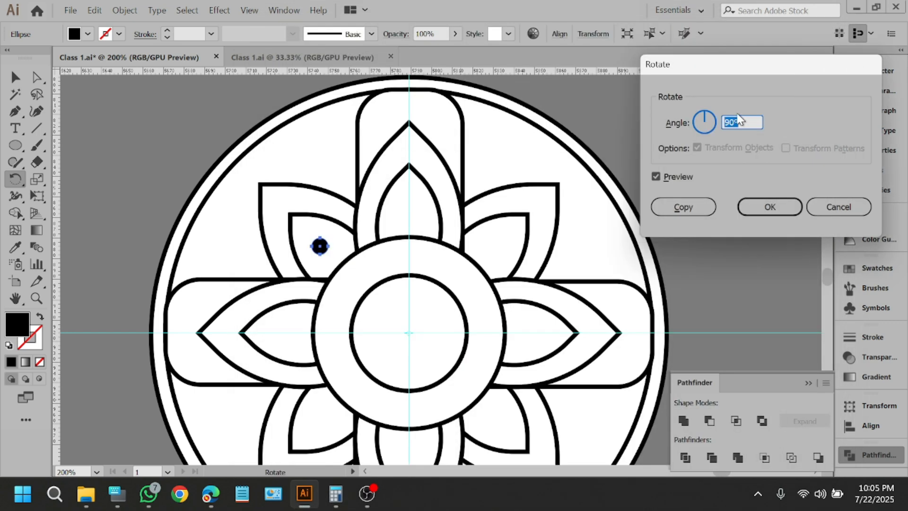
Make a copy of the dot rotated by 45° and repeat it six times to put a dot in every petal and leaf.
{"action": "type", "text": "45"}
{"action": "left_click", "coordinate": [678, 176]}
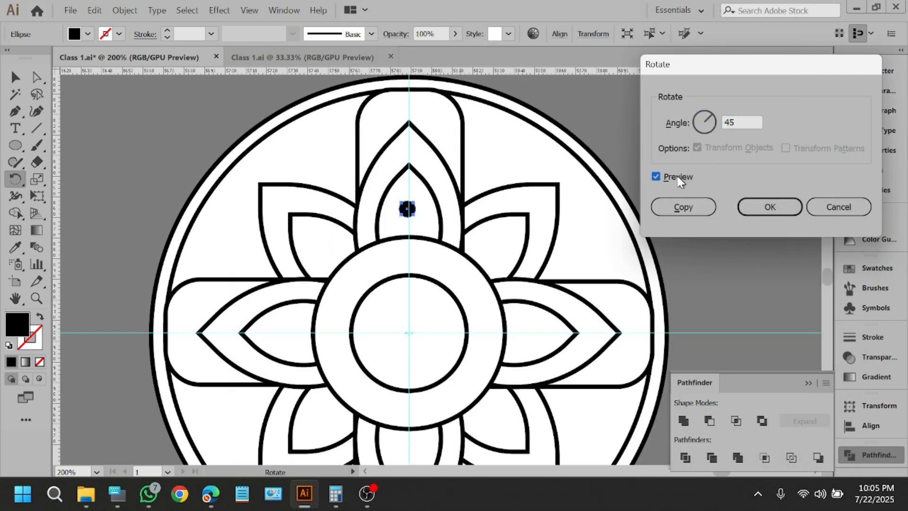
{"action": "left_click", "coordinate": [690, 213]}
{"action": "key", "text": "ctrl+d"}
{"action": "key", "text": "ctrl+d"}
{"action": "key", "text": "ctrl+d"}
{"action": "key", "text": "ctrl+d"}
{"action": "key", "text": "ctrl+d"}
{"action": "key", "text": "ctrl+d"}
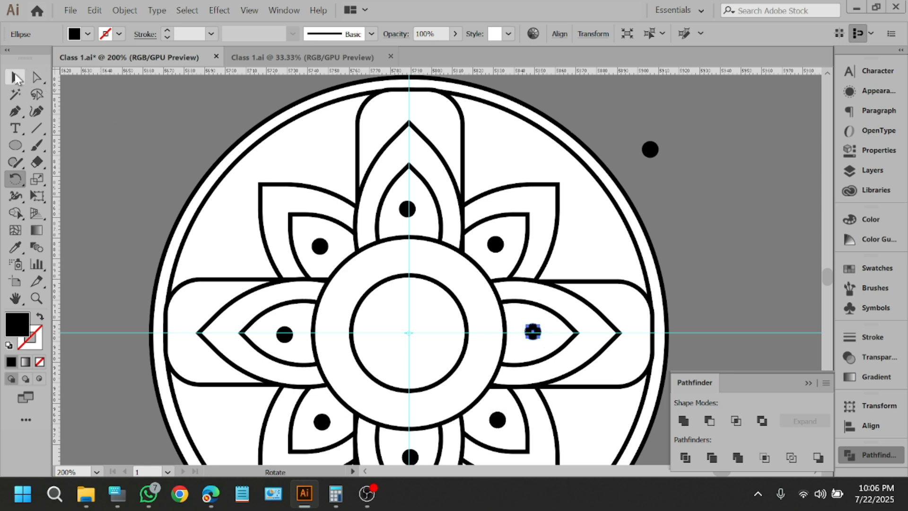
{"action": "left_click", "coordinate": [16, 77]}
{"action": "left_click", "coordinate": [98, 110]}
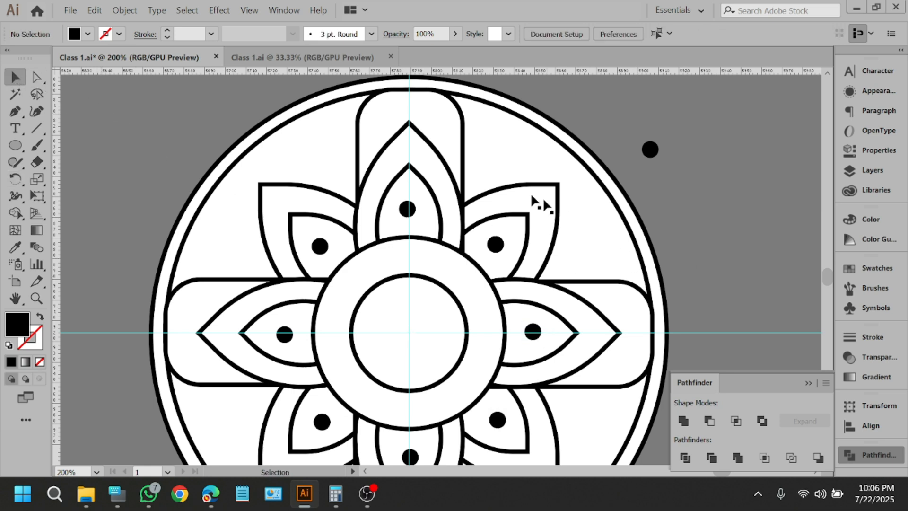
{"action": "scroll", "coordinate": [498, 154], "scroll_direction": "up", "scroll_amount": 2}
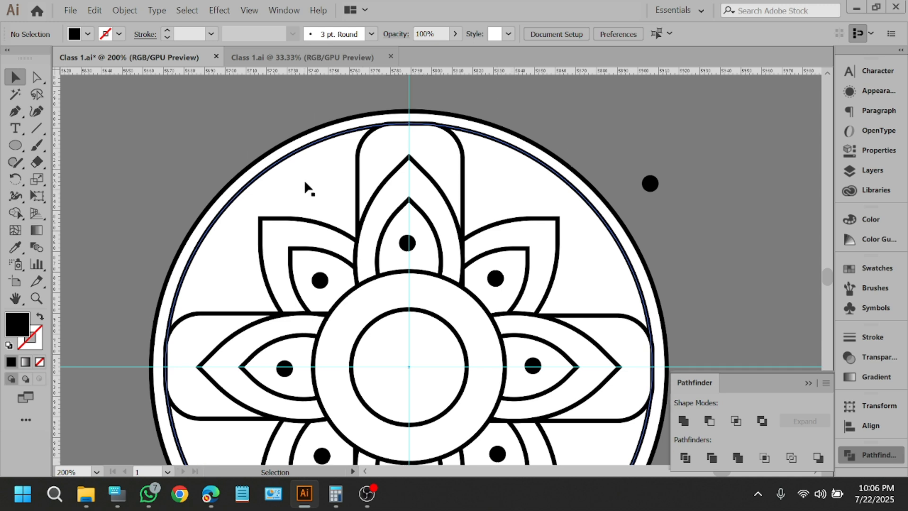
{"action": "left_click", "coordinate": [18, 145]}
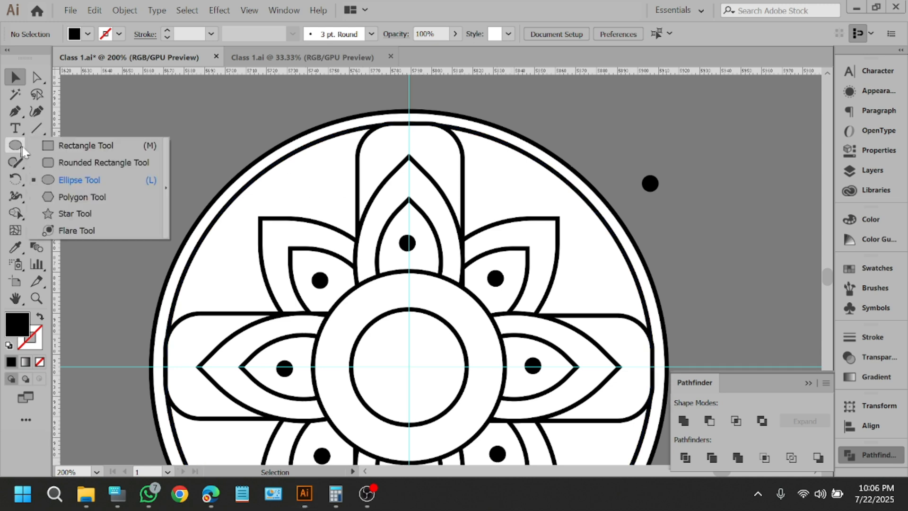
{"action": "left_click", "coordinate": [17, 75]}
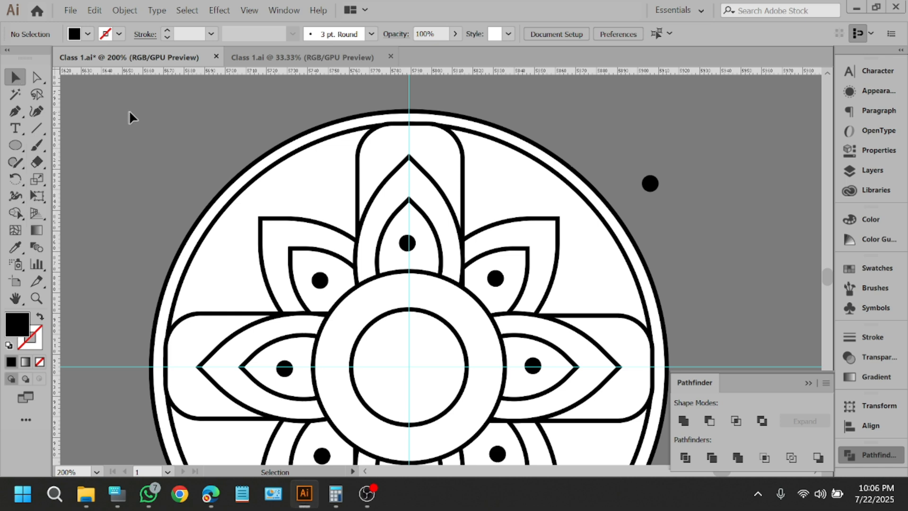
{"action": "scroll", "coordinate": [312, 284], "scroll_direction": "down", "scroll_amount": 7}
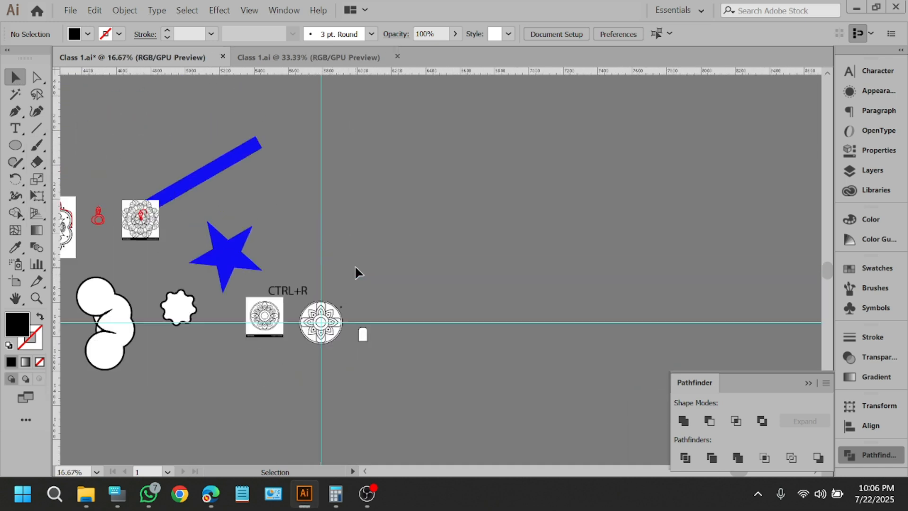
{"action": "scroll", "coordinate": [356, 267], "scroll_direction": "down", "scroll_amount": 2}
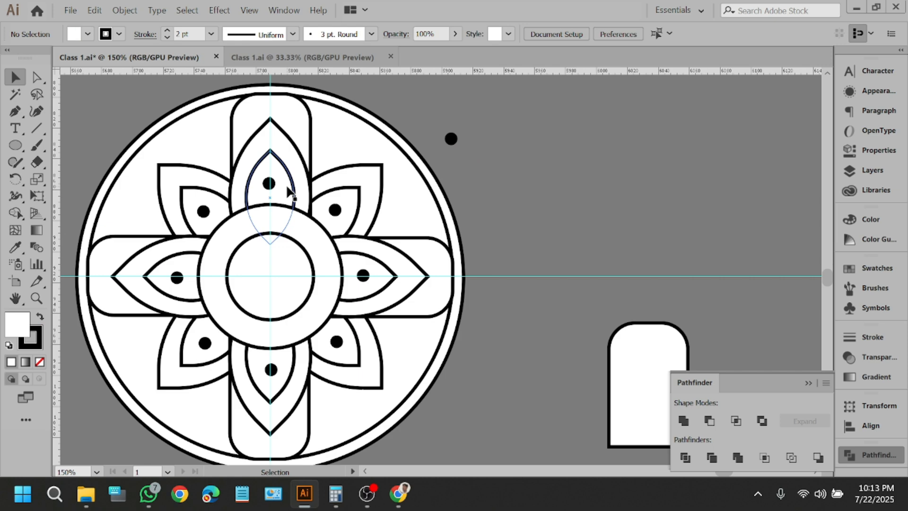
{"action": "scroll", "coordinate": [284, 185], "scroll_direction": "down", "scroll_amount": 3}
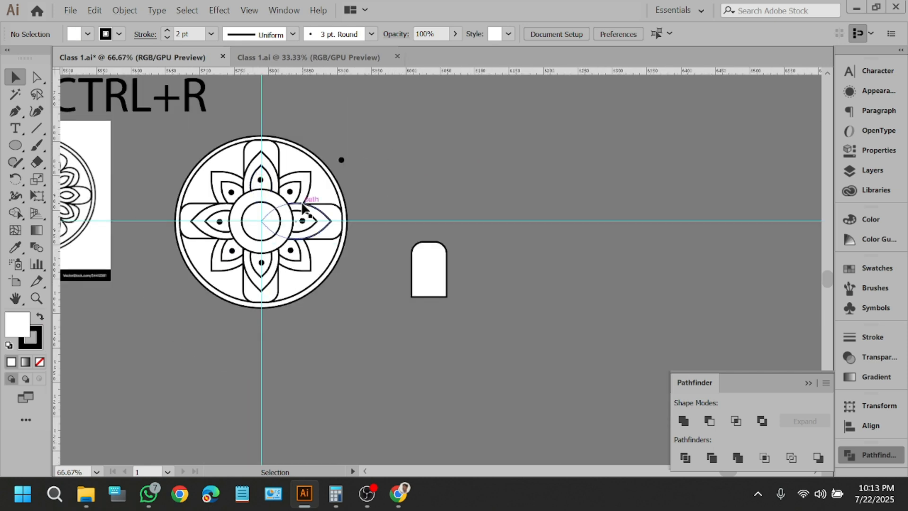
{"action": "scroll", "coordinate": [306, 209], "scroll_direction": "up", "scroll_amount": 4}
{"action": "scroll", "coordinate": [304, 207], "scroll_direction": "down", "scroll_amount": 1}
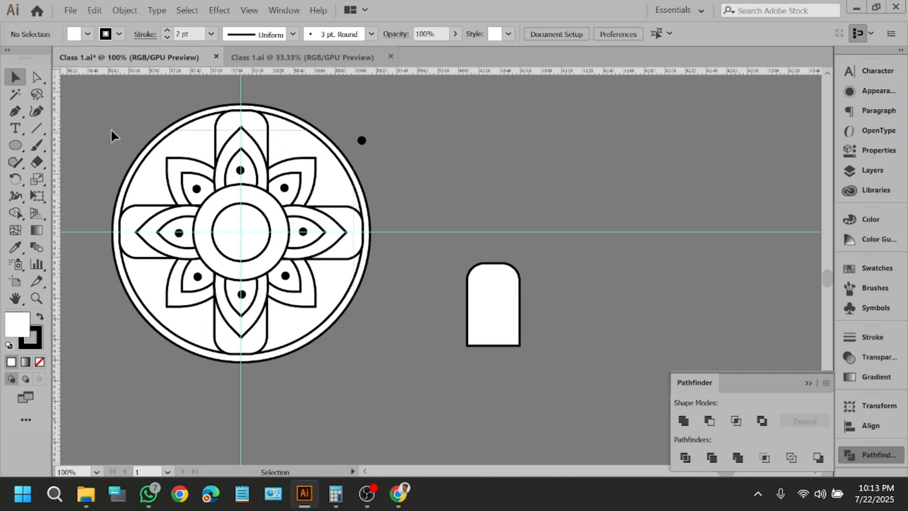
{"action": "left_click", "coordinate": [139, 158]}
{"action": "left_click", "coordinate": [394, 286]}
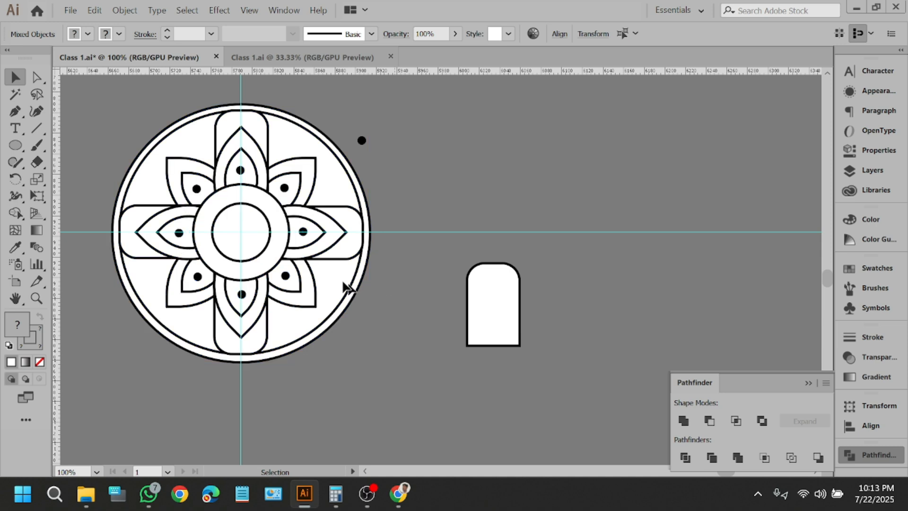
{"action": "left_click", "coordinate": [334, 333]}
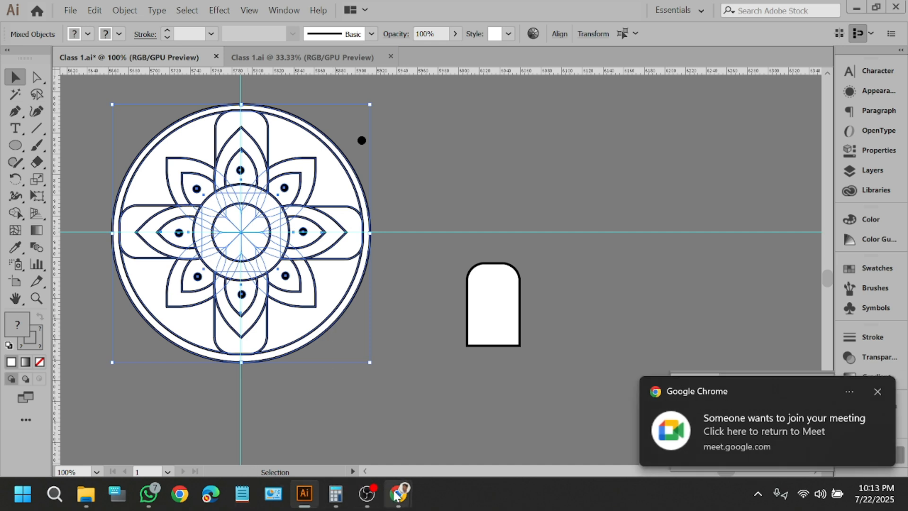
Switch to the Google Meet call in Chrome, admit the waiting participant, and return to the mandala drawing.
{"action": "mouse_move", "coordinate": [398, 494]}
{"action": "left_click", "coordinate": [394, 458]}
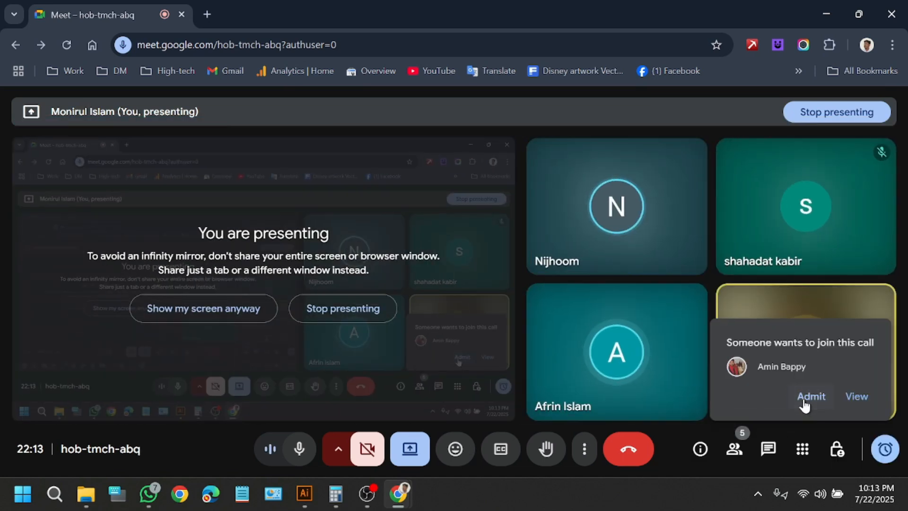
{"action": "left_click", "coordinate": [807, 400]}
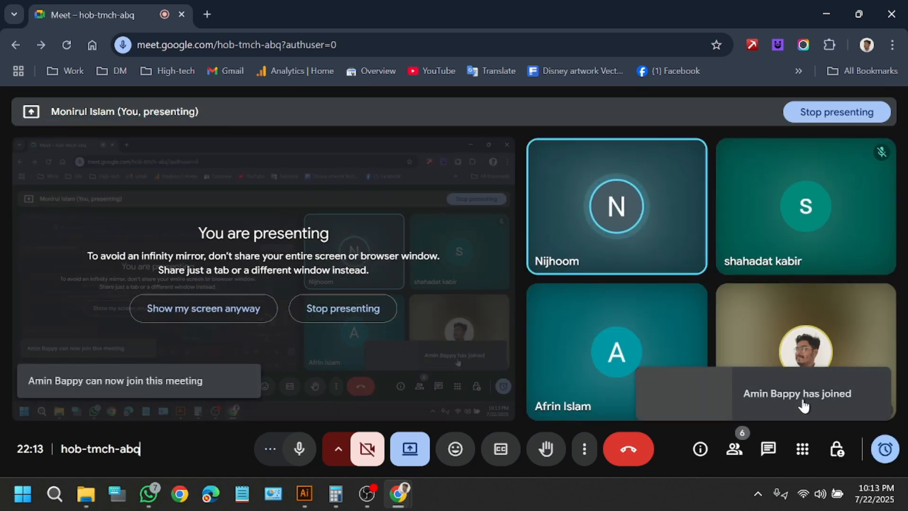
{"action": "left_click", "coordinate": [825, 7]}
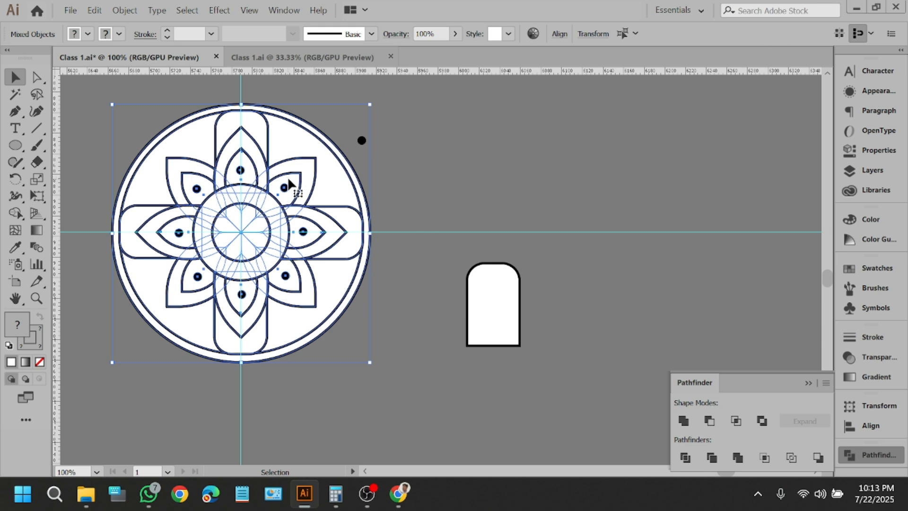
{"action": "left_click", "coordinate": [446, 190]}
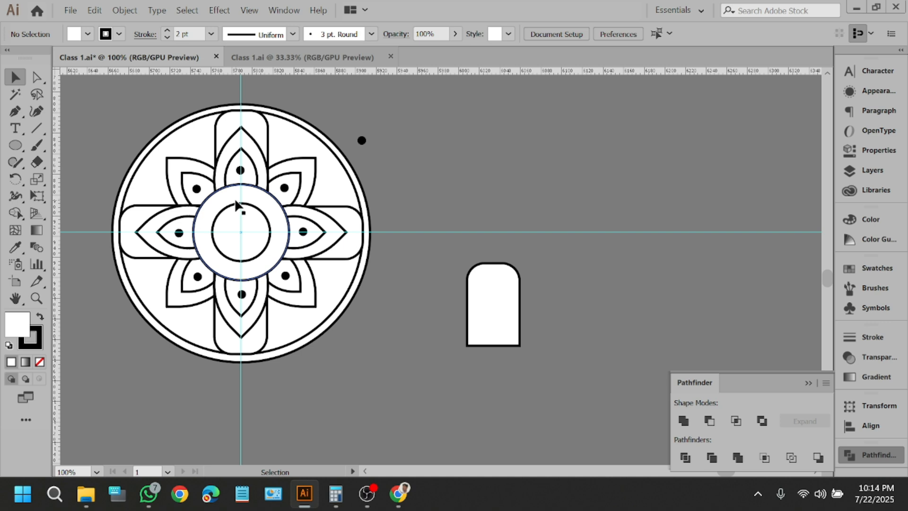
{"action": "scroll", "coordinate": [237, 205], "scroll_direction": "up", "scroll_amount": 1}
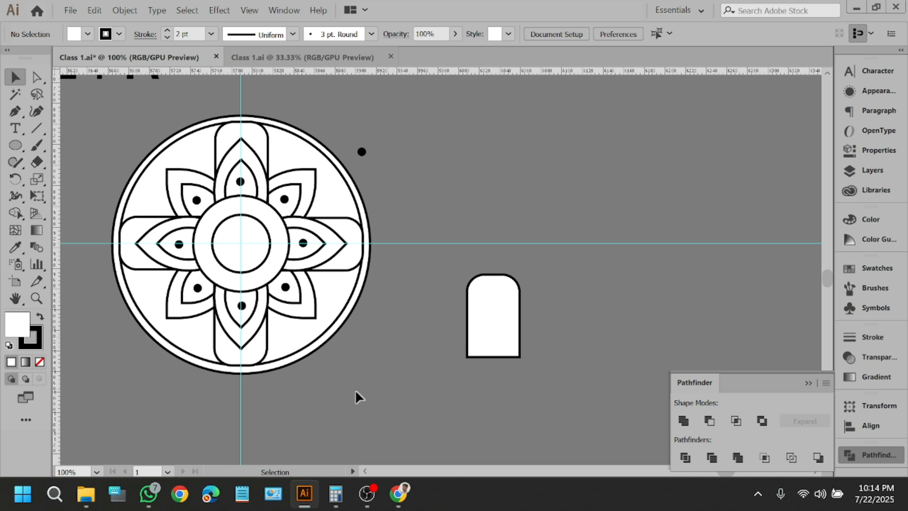
{"action": "left_click_drag", "start_coordinate": [163, 137], "coordinate": [349, 307]}
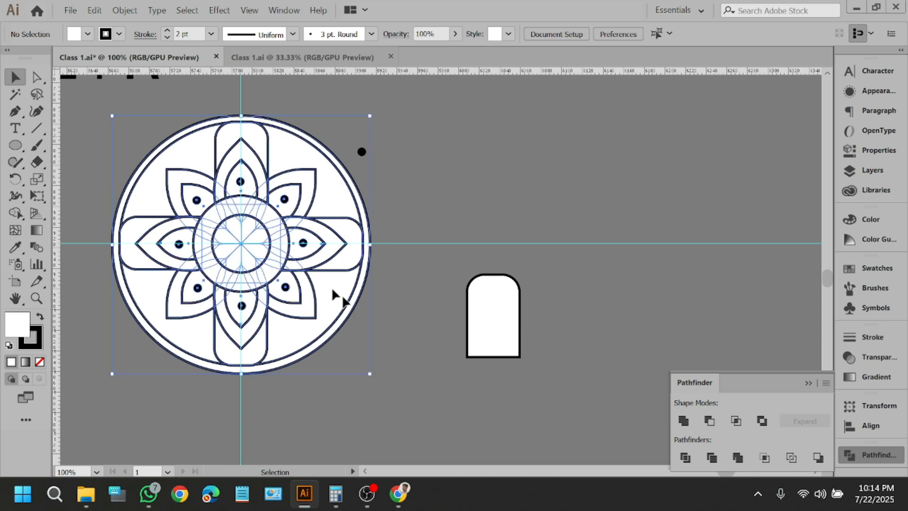
{"action": "left_click", "coordinate": [424, 362]}
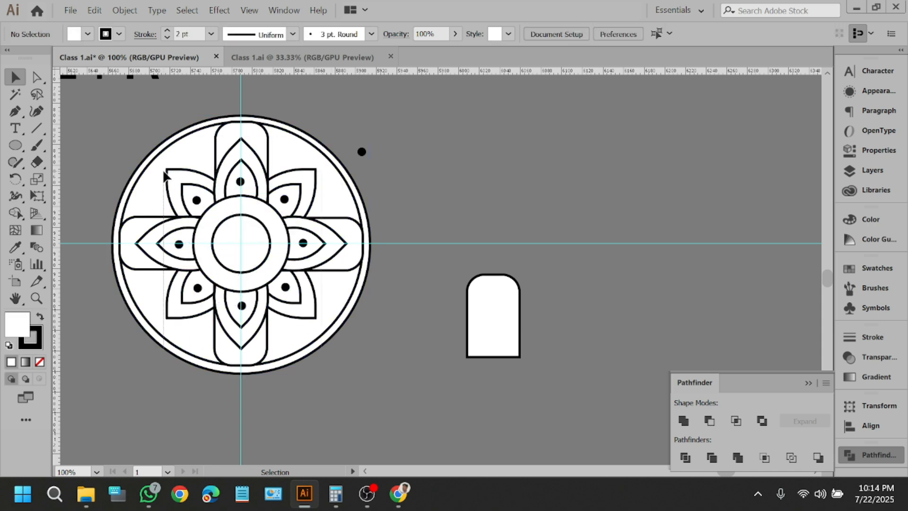
{"action": "left_click", "coordinate": [392, 404]}
Switch to Edge, search the web for "crome logo" and open the preview of Wikipedia's Google Chrome icon.
{"action": "left_click", "coordinate": [215, 499]}
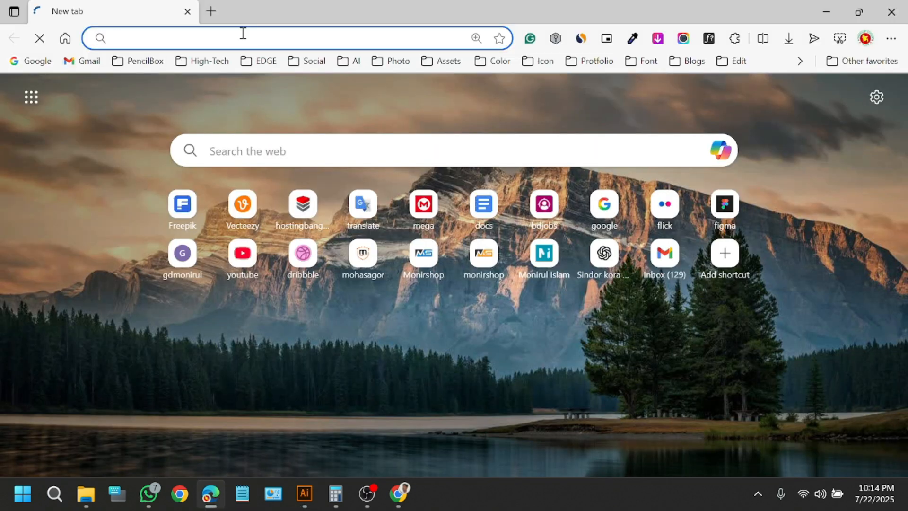
{"action": "type", "text": "crome log"}
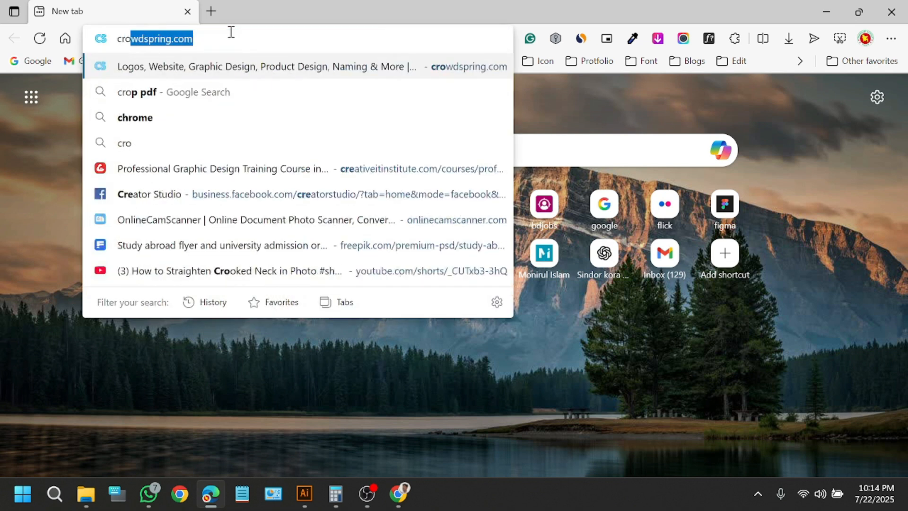
{"action": "type", "text": "o"}
{"action": "key", "text": "Return"}
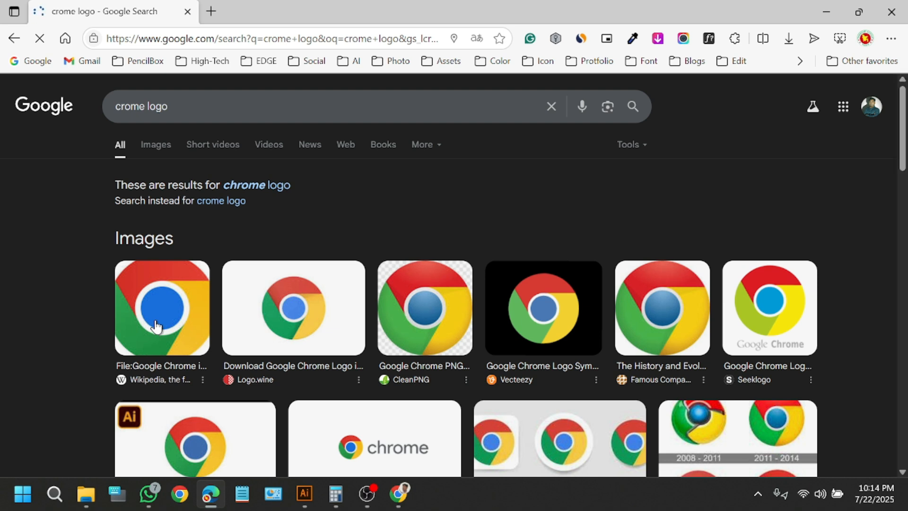
{"action": "left_click", "coordinate": [156, 327]}
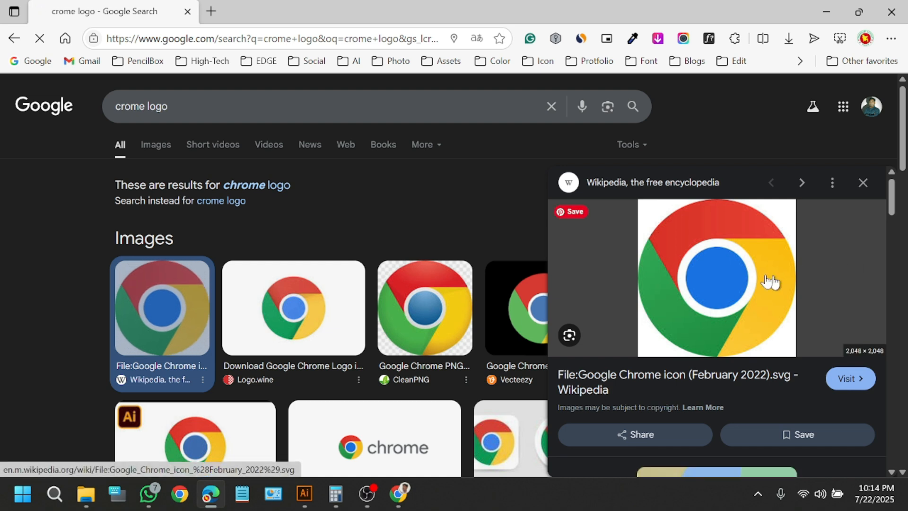
Save the Chrome icon to Downloads as Google_Chrome_icon_(February_2022).svg.png and place it in the Illustrator document Class 1.ai.
{"action": "right_click", "coordinate": [751, 257]}
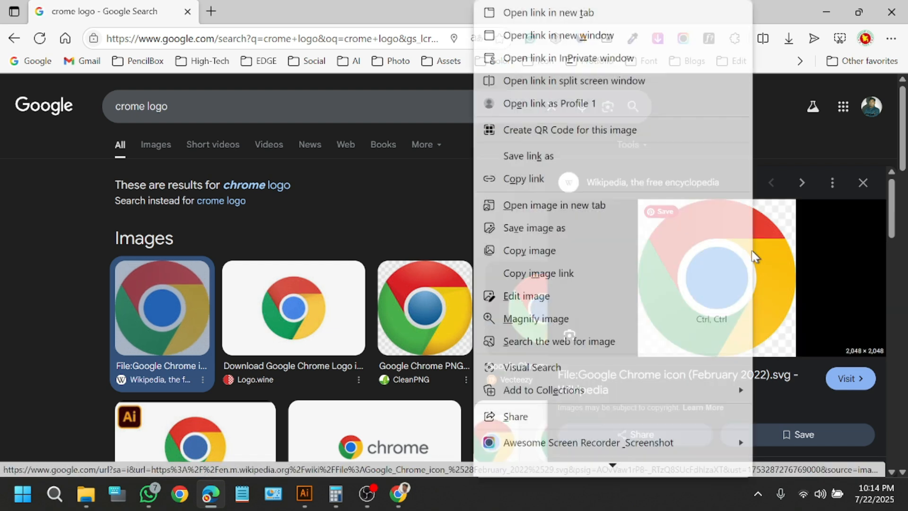
{"action": "left_click", "coordinate": [587, 219]}
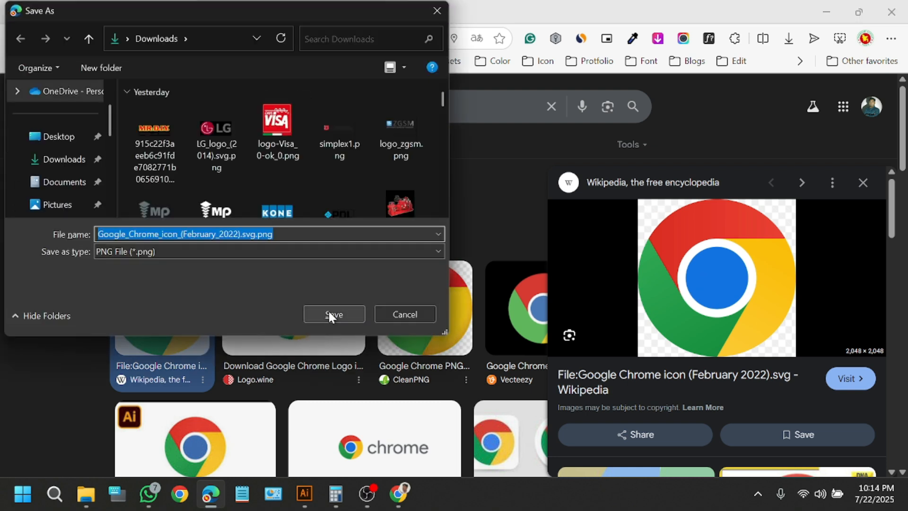
{"action": "left_click", "coordinate": [333, 315]}
{"action": "left_click_drag", "start_coordinate": [577, 114], "coordinate": [456, 166]}
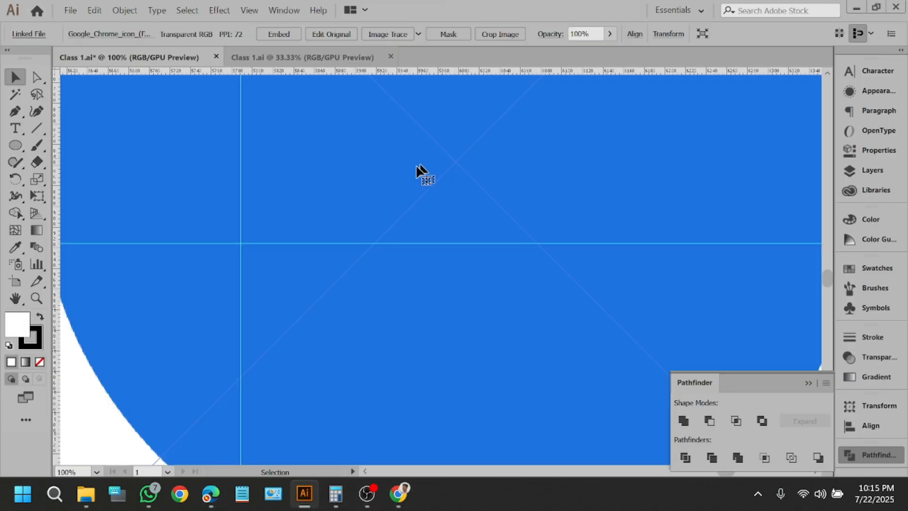
Scale the placed Chrome logo down to about a third of its size in an empty canvas area and embed it.
{"action": "scroll", "coordinate": [320, 174], "scroll_direction": "down", "scroll_amount": 7}
{"action": "left_click_drag", "start_coordinate": [565, 216], "coordinate": [410, 372]}
{"action": "scroll", "coordinate": [452, 341], "scroll_direction": "down", "scroll_amount": 4}
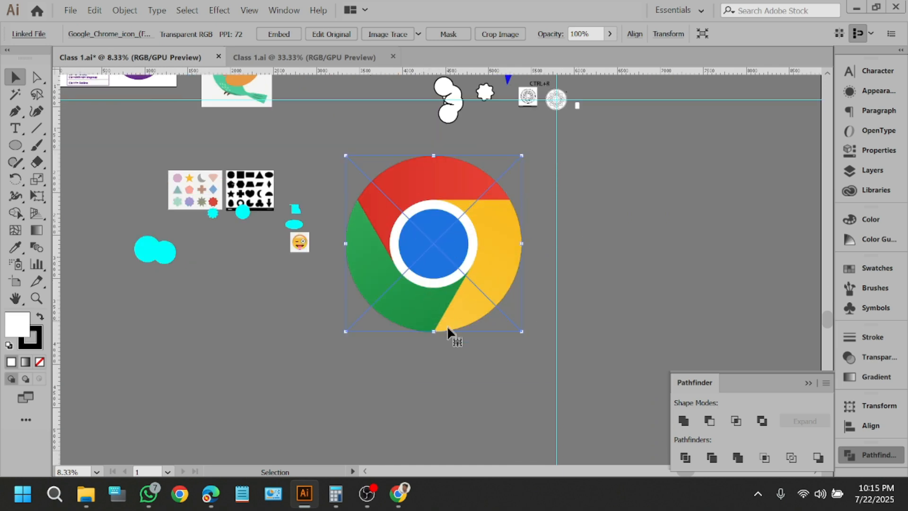
{"action": "left_click_drag", "start_coordinate": [433, 331], "coordinate": [435, 212]}
{"action": "scroll", "coordinate": [459, 176], "scroll_direction": "up", "scroll_amount": 3}
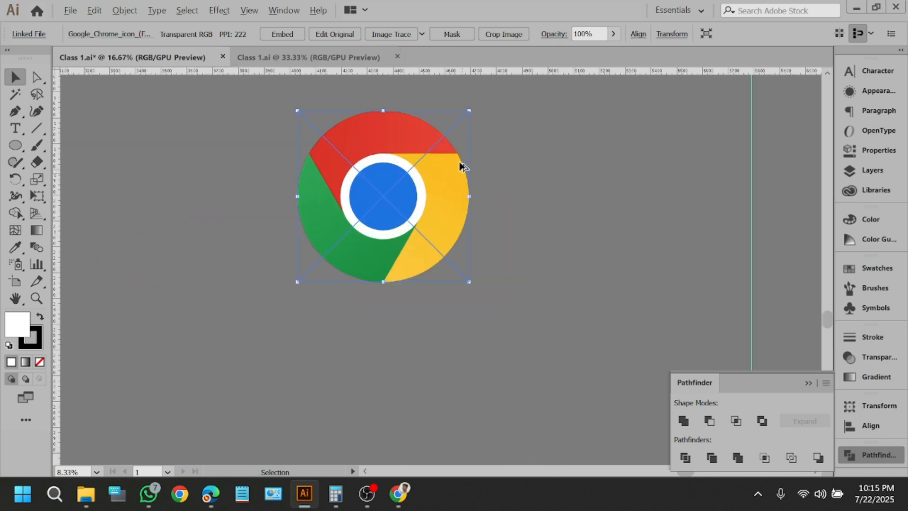
{"action": "scroll", "coordinate": [462, 166], "scroll_direction": "up", "scroll_amount": 3}
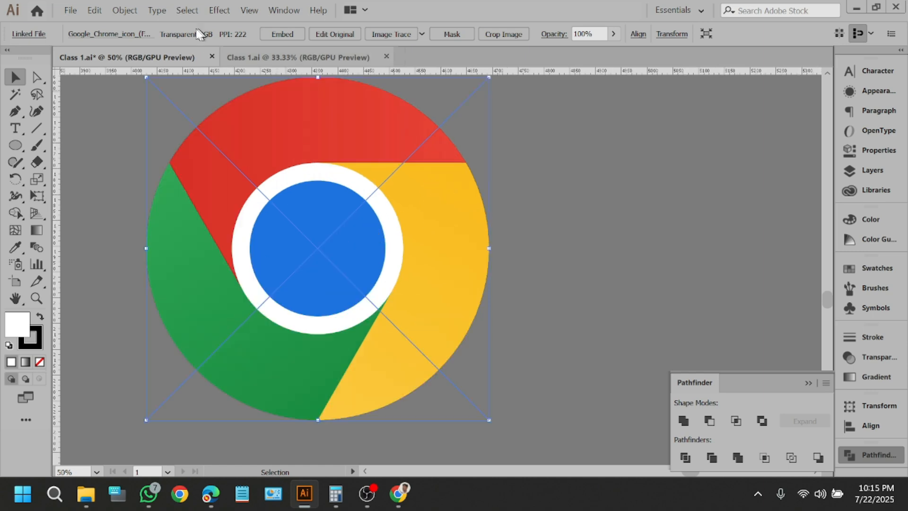
{"action": "left_click", "coordinate": [283, 34]}
{"action": "scroll", "coordinate": [444, 223], "scroll_direction": "up", "scroll_amount": 2}
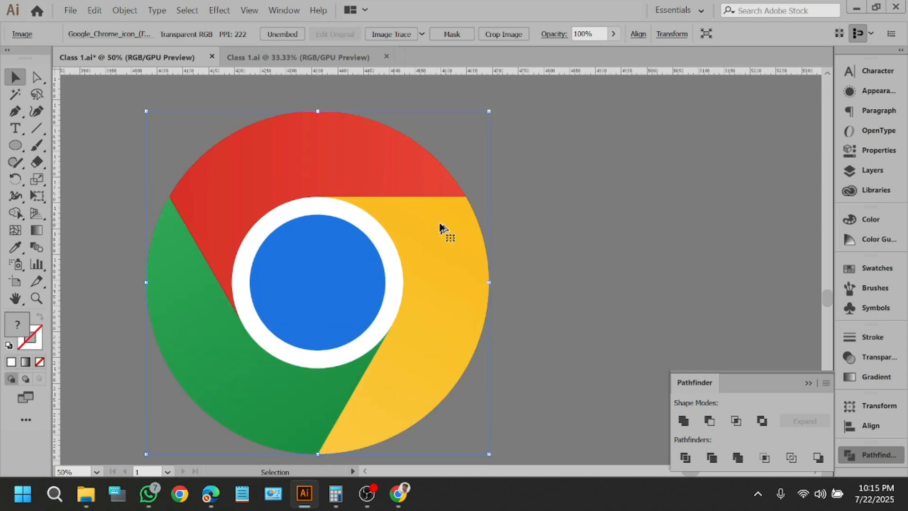
{"action": "scroll", "coordinate": [440, 227], "scroll_direction": "down", "scroll_amount": 1}
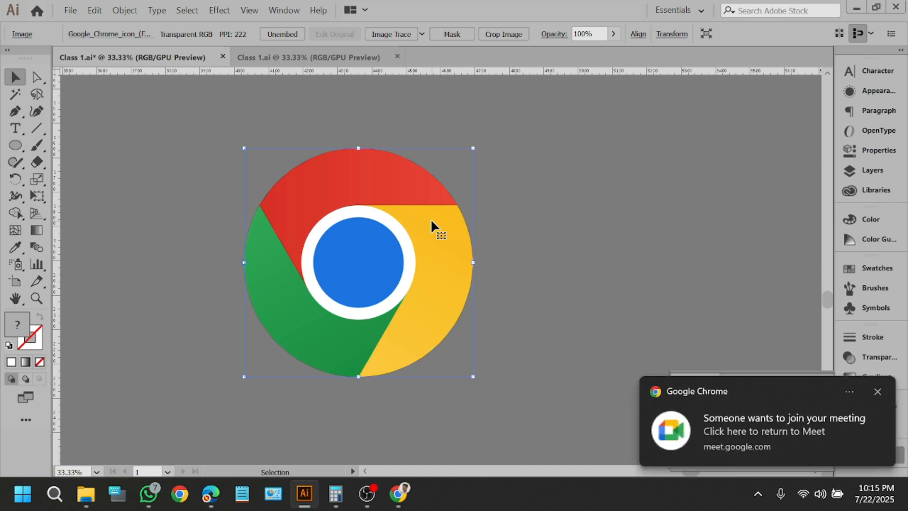
Switch to the Google Meet call in Chrome, admit the waiting participant, and return to the Chrome logo in Illustrator.
{"action": "left_click", "coordinate": [211, 494]}
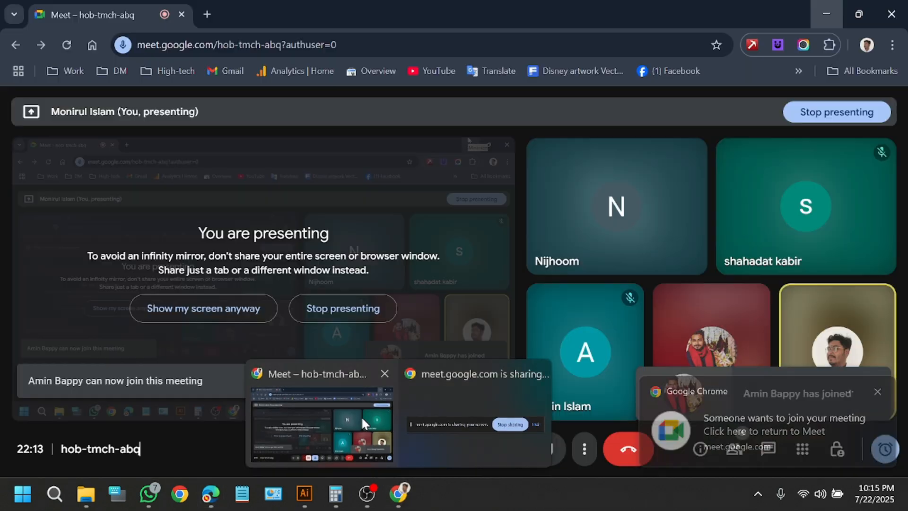
{"action": "left_click", "coordinate": [362, 416]}
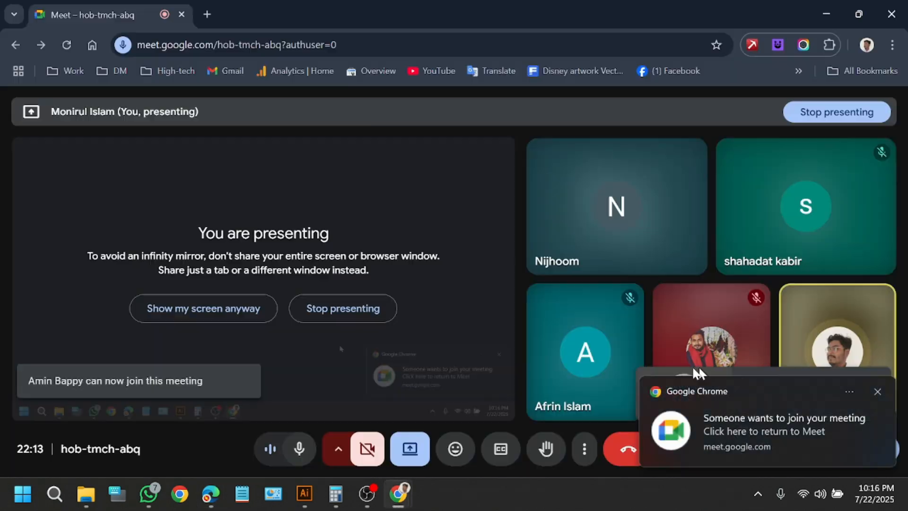
{"action": "left_click", "coordinate": [877, 391]}
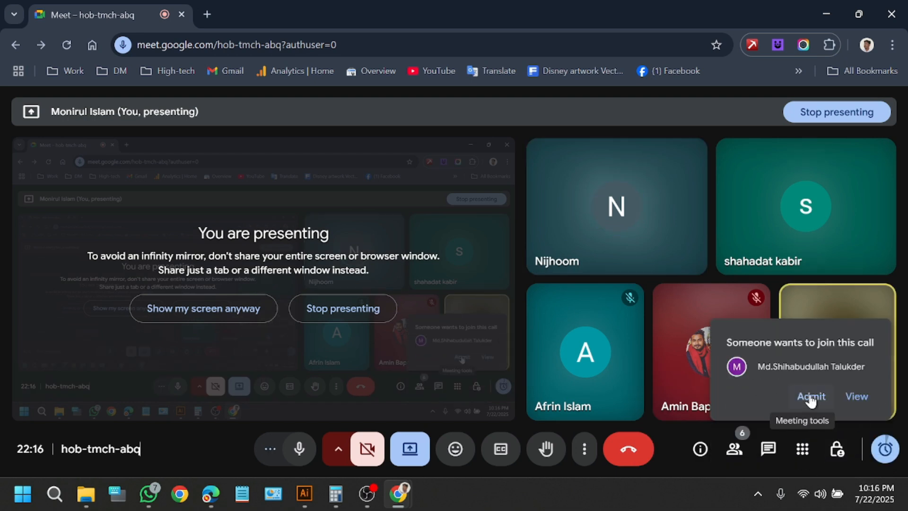
{"action": "left_click", "coordinate": [811, 399]}
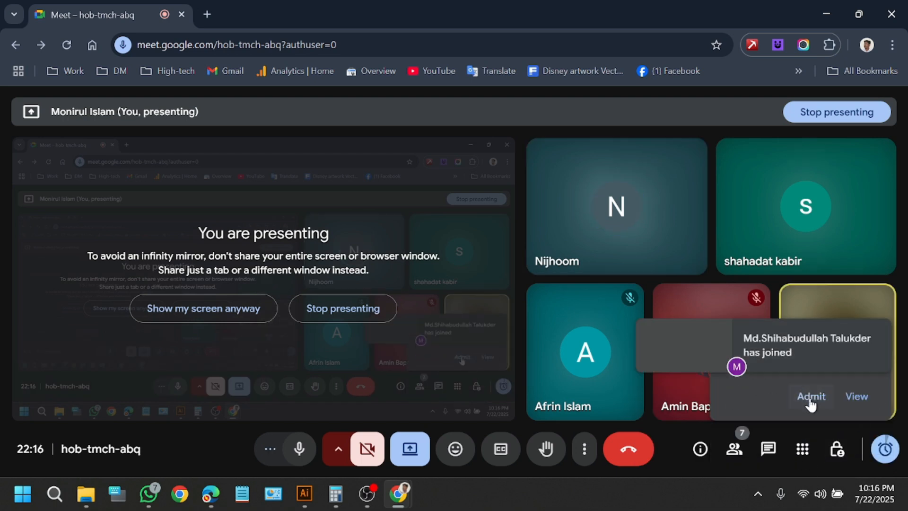
{"action": "left_click", "coordinate": [830, 13]}
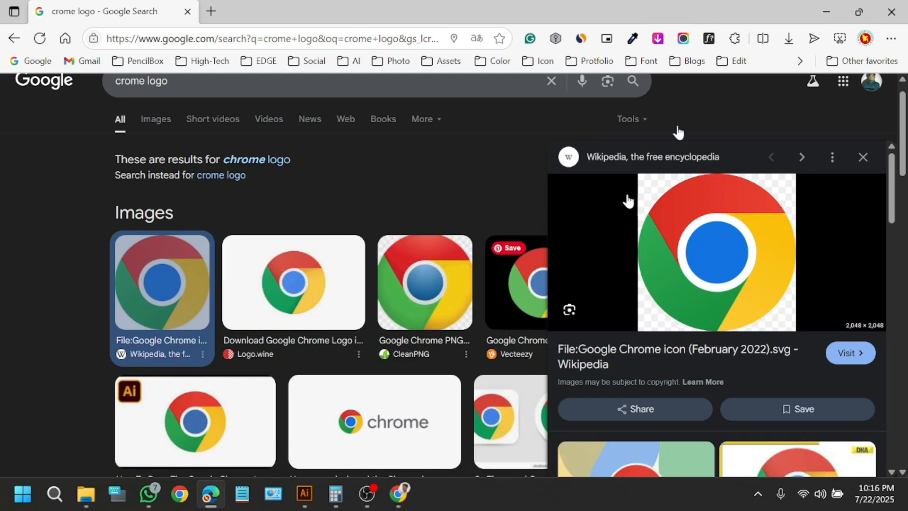
{"action": "left_click", "coordinate": [827, 11]}
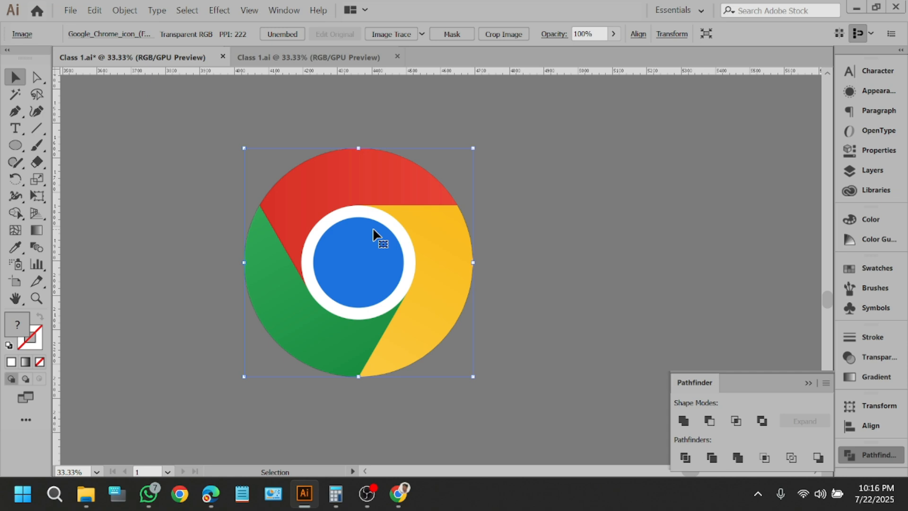
Reposition the embedded Chrome logo on the canvas and deselect it.
{"action": "left_click_drag", "start_coordinate": [364, 252], "coordinate": [575, 239]}
{"action": "left_click", "coordinate": [476, 241]}
{"action": "left_click", "coordinate": [334, 245]}
{"action": "left_click", "coordinate": [574, 239]}
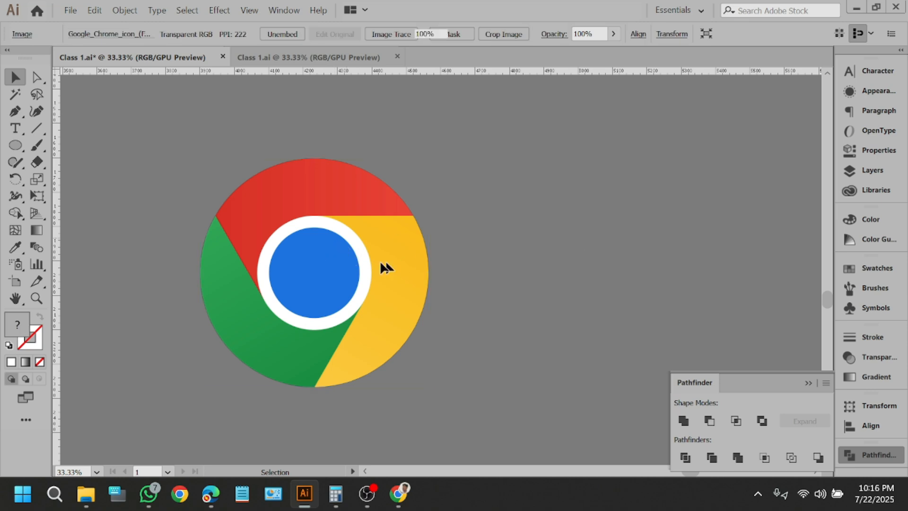
{"action": "left_click_drag", "start_coordinate": [300, 277], "coordinate": [330, 274]}
{"action": "left_click", "coordinate": [540, 240]}
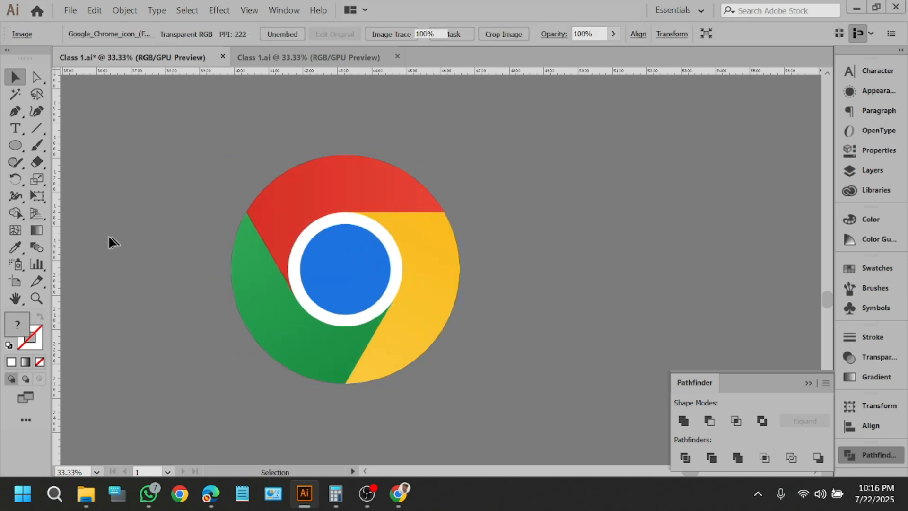
Add a vertical and a horizontal ruler guide that cross in the empty area beside the Chrome logo.
{"action": "left_click", "coordinate": [16, 145]}
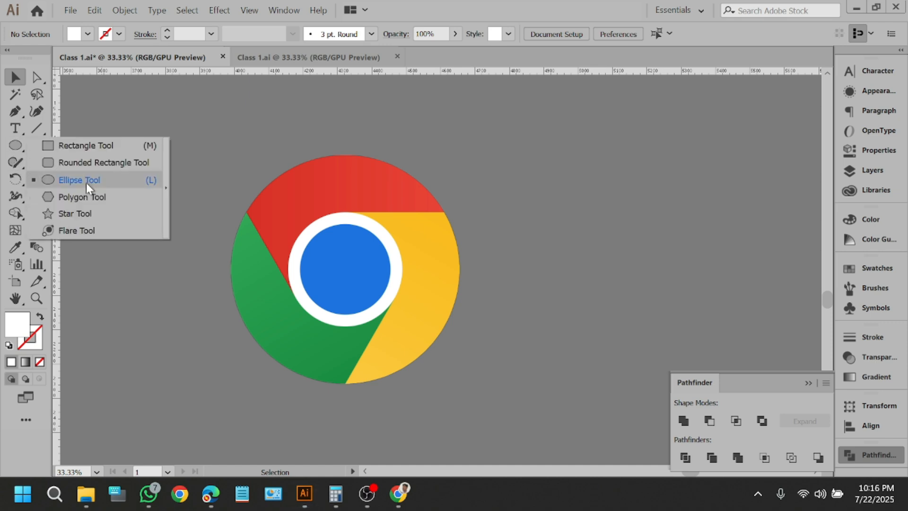
{"action": "left_click", "coordinate": [18, 74]}
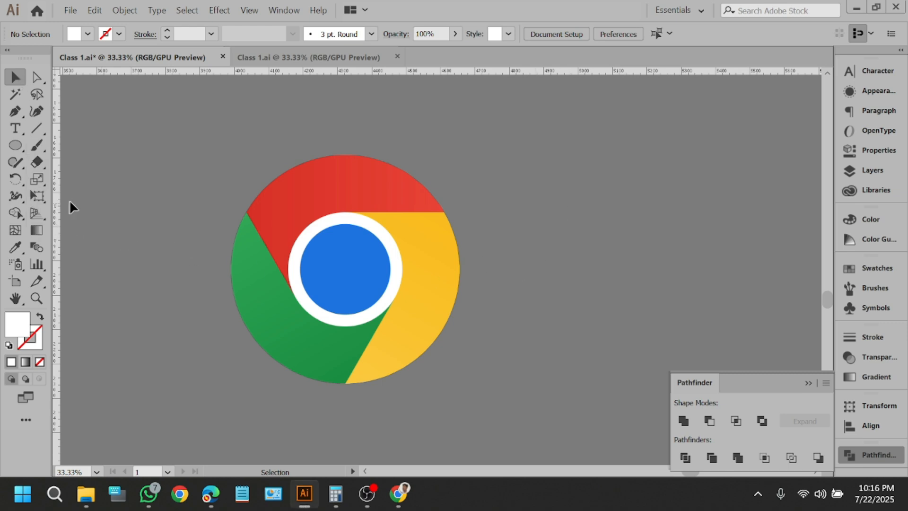
{"action": "left_click_drag", "start_coordinate": [58, 213], "coordinate": [57, 213]}
{"action": "left_click_drag", "start_coordinate": [598, 245], "coordinate": [618, 244]}
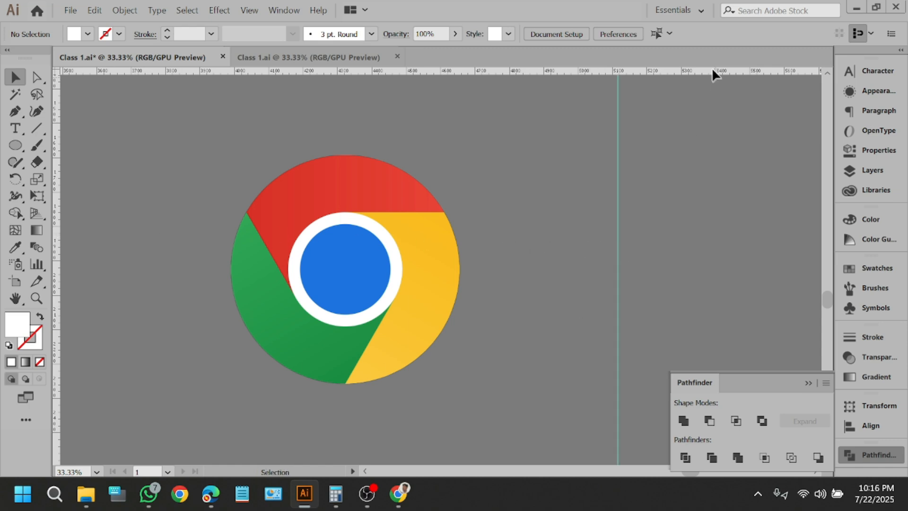
{"action": "left_click_drag", "start_coordinate": [683, 71], "coordinate": [678, 100]}
{"action": "left_click_drag", "start_coordinate": [630, 242], "coordinate": [630, 244]}
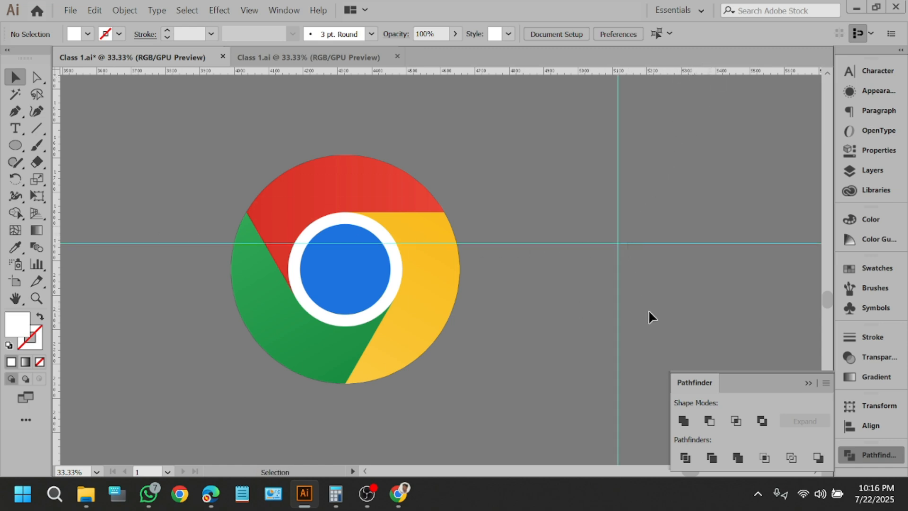
Move the Chrome logo slightly farther away from the guide intersection to leave room for drawing.
{"action": "left_click_drag", "start_coordinate": [395, 299], "coordinate": [366, 317]}
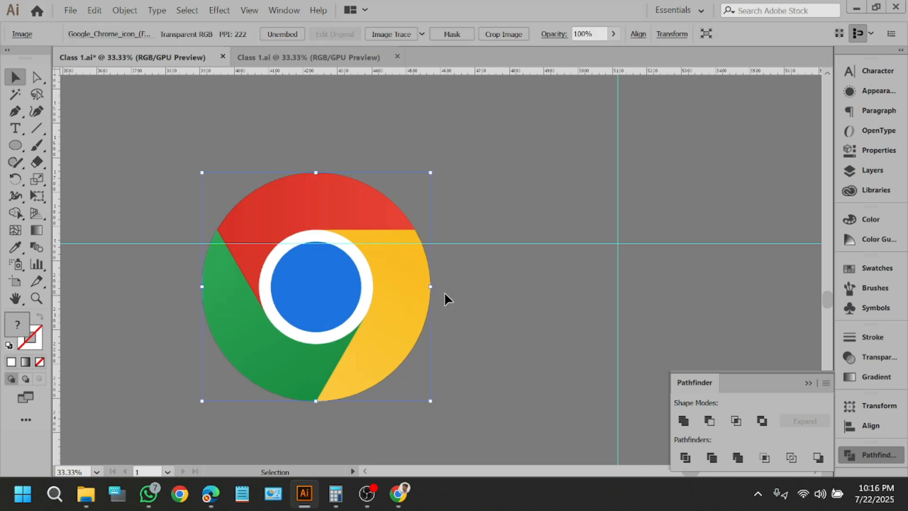
{"action": "scroll", "coordinate": [438, 289], "scroll_direction": "down", "scroll_amount": 3}
{"action": "scroll", "coordinate": [451, 292], "scroll_direction": "up", "scroll_amount": 4}
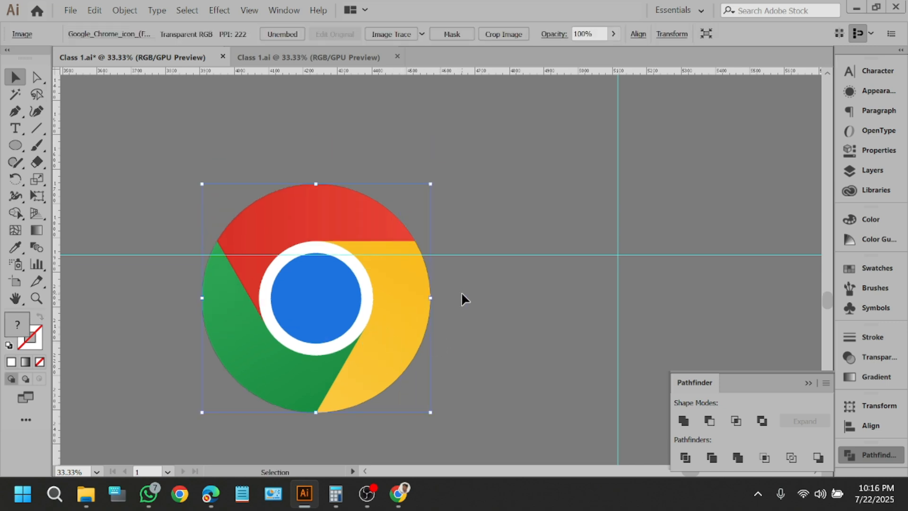
{"action": "scroll", "coordinate": [408, 279], "scroll_direction": "right", "scroll_amount": 3}
Draw a circle centred on the guide intersection, about as large as the logo's inner disc, and fill it blue.
{"action": "left_click_drag", "start_coordinate": [16, 145], "coordinate": [92, 184]}
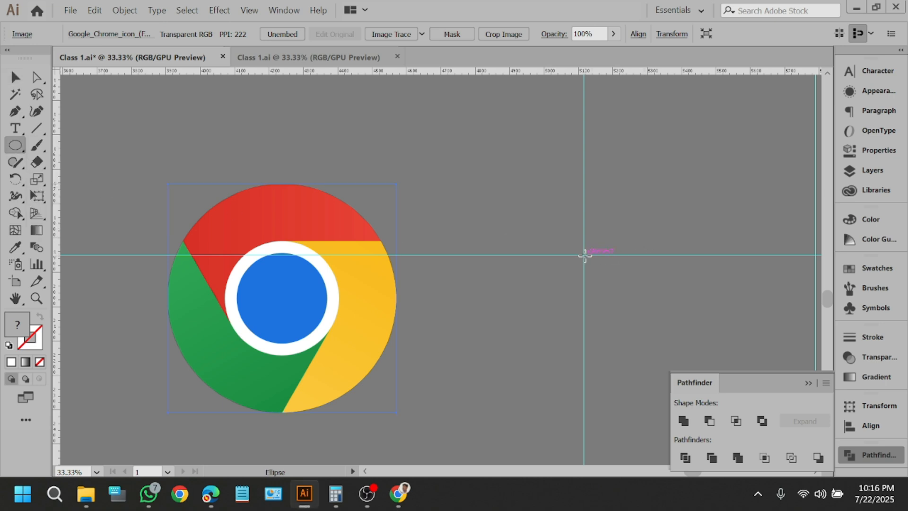
{"action": "left_click_drag", "start_coordinate": [584, 255], "coordinate": [595, 305]}
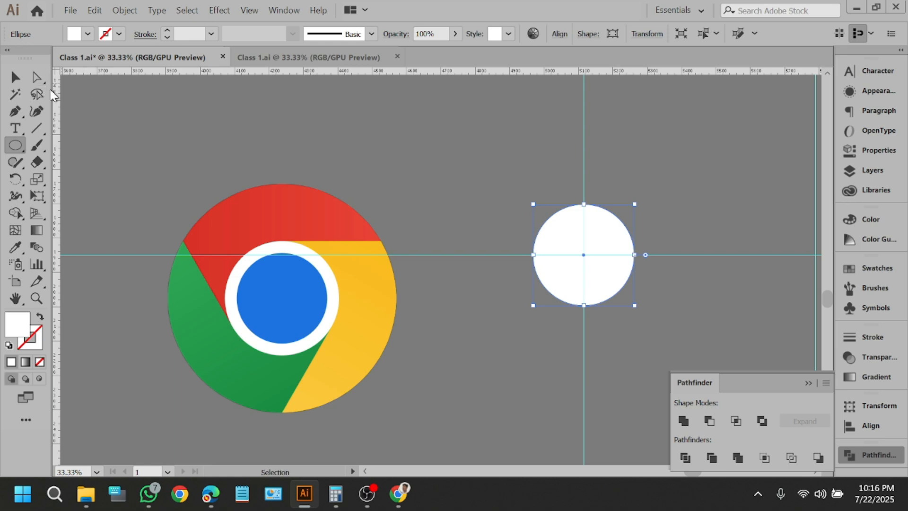
{"action": "left_click", "coordinate": [87, 34]}
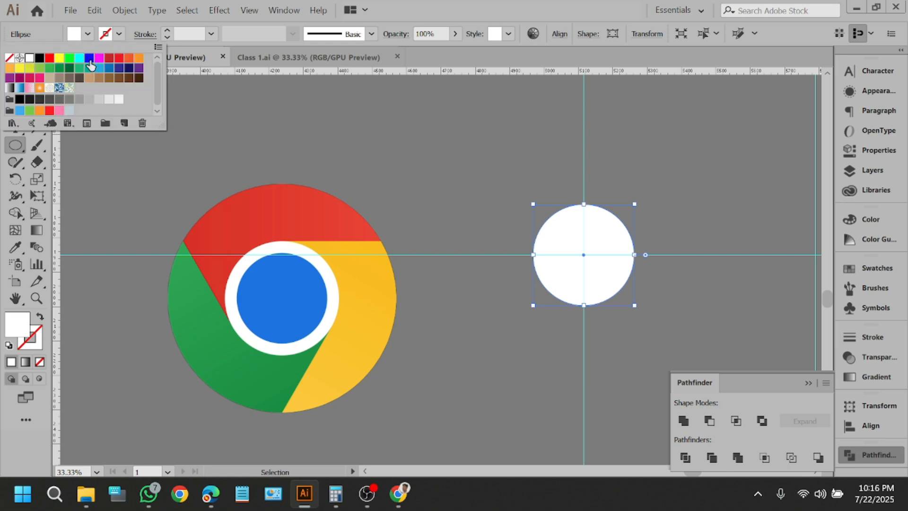
{"action": "left_click", "coordinate": [109, 72]}
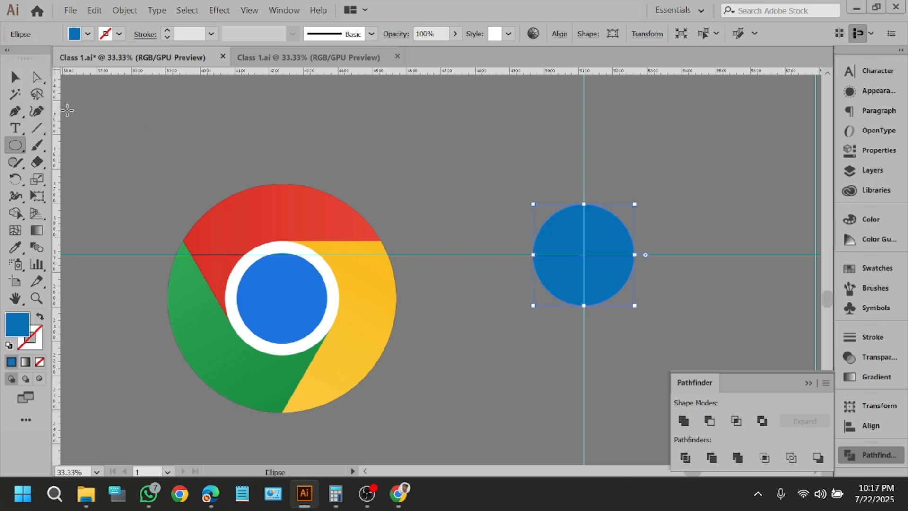
{"action": "key", "text": "v"}
{"action": "left_click", "coordinate": [282, 119]}
{"action": "left_click", "coordinate": [586, 260]}
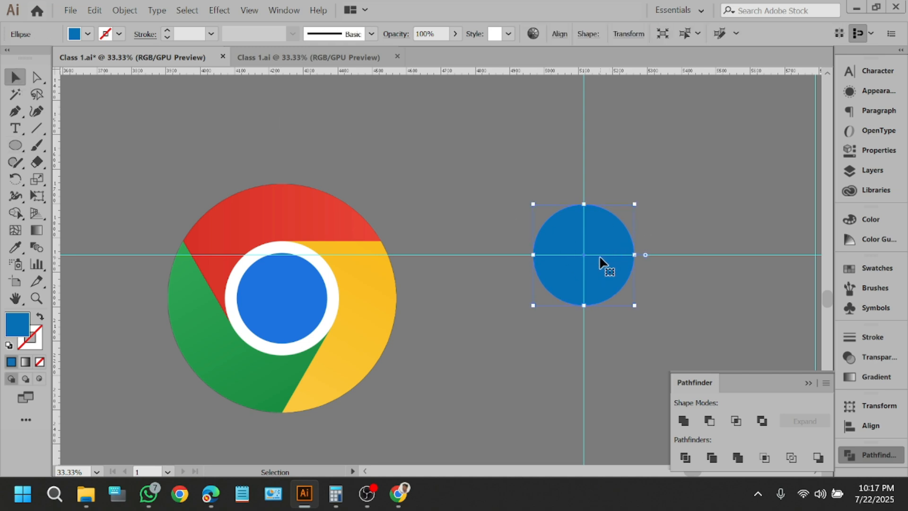
Add a slightly larger concentric copy behind the blue circle and fill it white to form the logo's white ring.
{"action": "key", "text": "a"}
{"action": "key", "text": "v"}
{"action": "left_click_drag", "start_coordinate": [584, 204], "coordinate": [584, 190]}
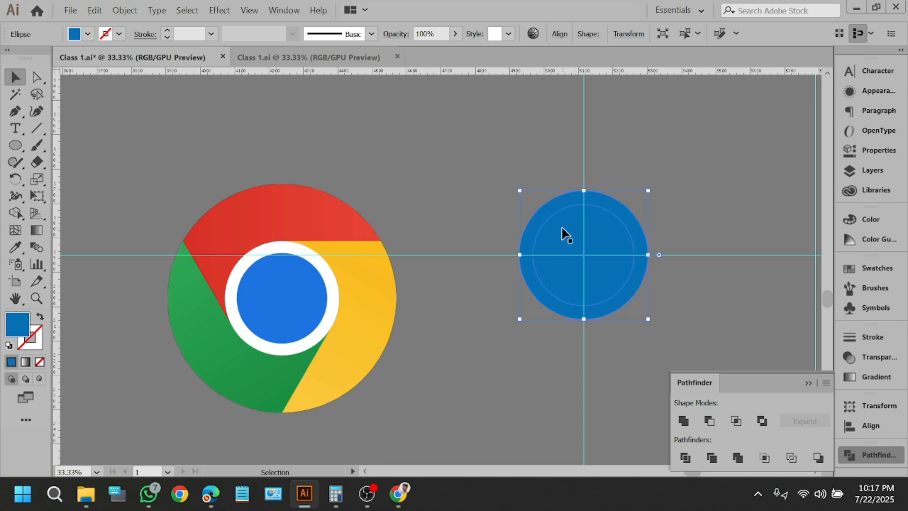
{"action": "left_click", "coordinate": [85, 34]}
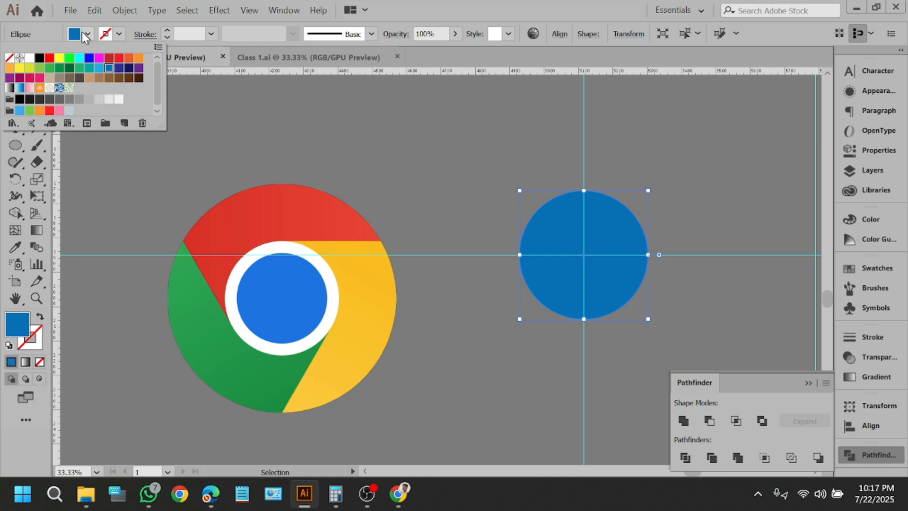
{"action": "left_click", "coordinate": [29, 58]}
{"action": "left_click", "coordinate": [449, 176]}
{"action": "left_click", "coordinate": [450, 174]}
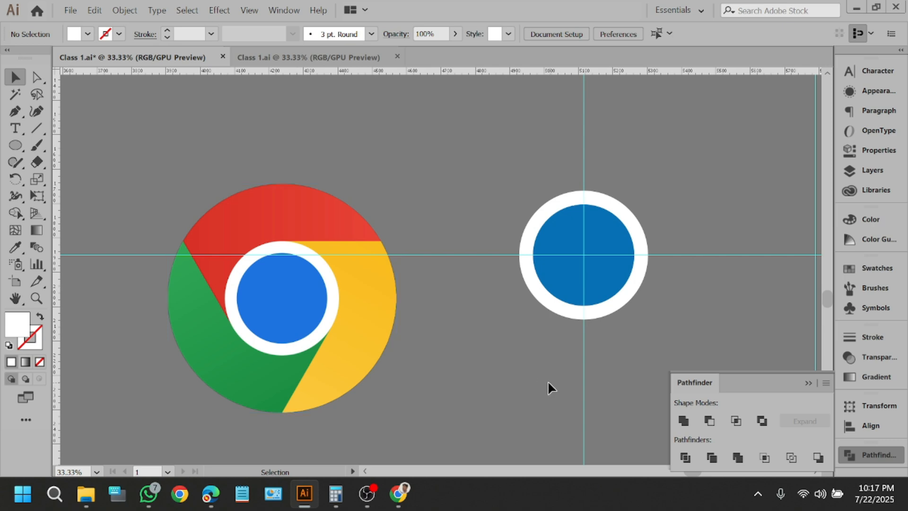
Delete the white ring circle and the blue circle from the guide intersection.
{"action": "left_click", "coordinate": [615, 305]}
{"action": "left_click", "coordinate": [639, 352]}
{"action": "left_click", "coordinate": [627, 298]}
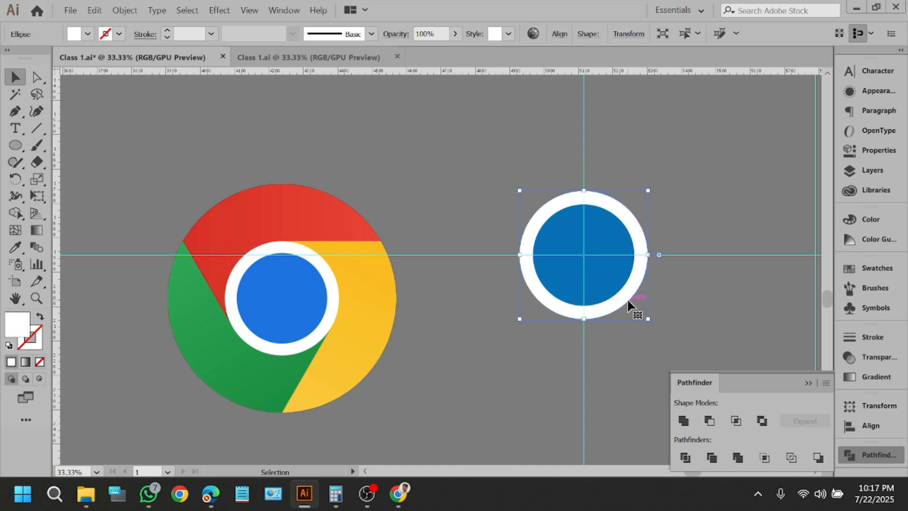
{"action": "key", "text": "Delete"}
{"action": "left_click", "coordinate": [614, 294]}
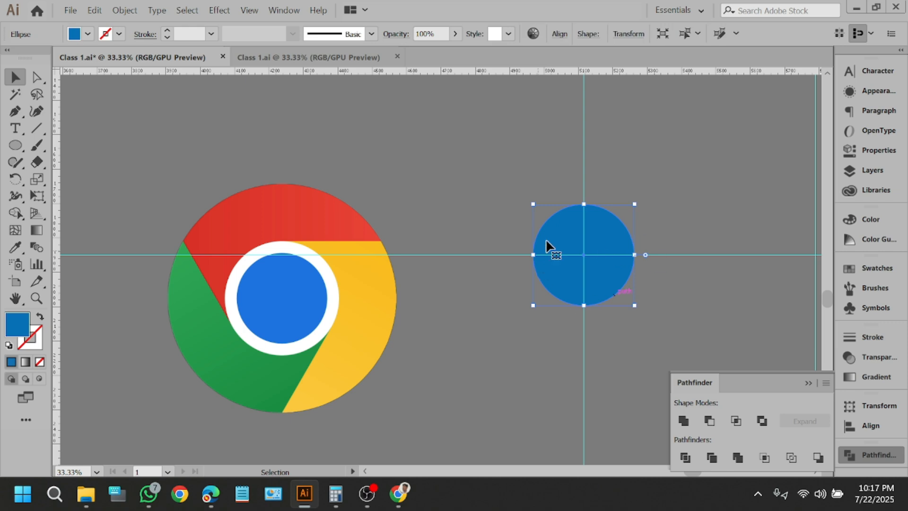
{"action": "key", "text": "Delete"}
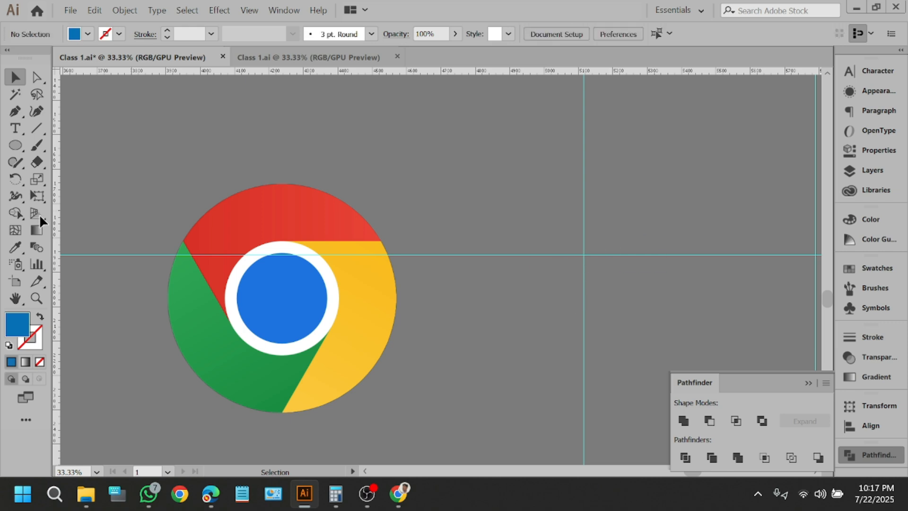
Draw a new blue-filled circle centred on the guide intersection for the logo's inner disc.
{"action": "left_click", "coordinate": [16, 145]}
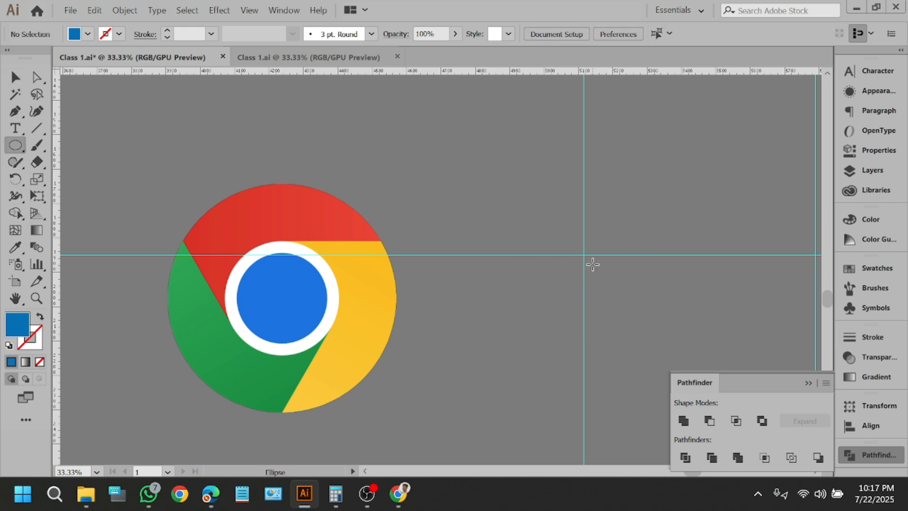
{"action": "left_click_drag", "start_coordinate": [585, 254], "coordinate": [614, 305]}
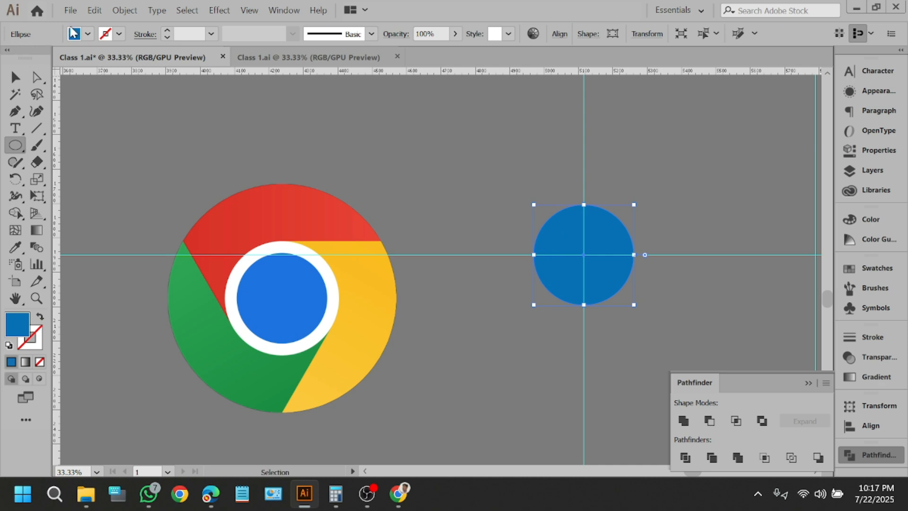
Add a slightly larger concentric copy behind the blue circle and fill it white.
{"action": "left_click", "coordinate": [88, 34]}
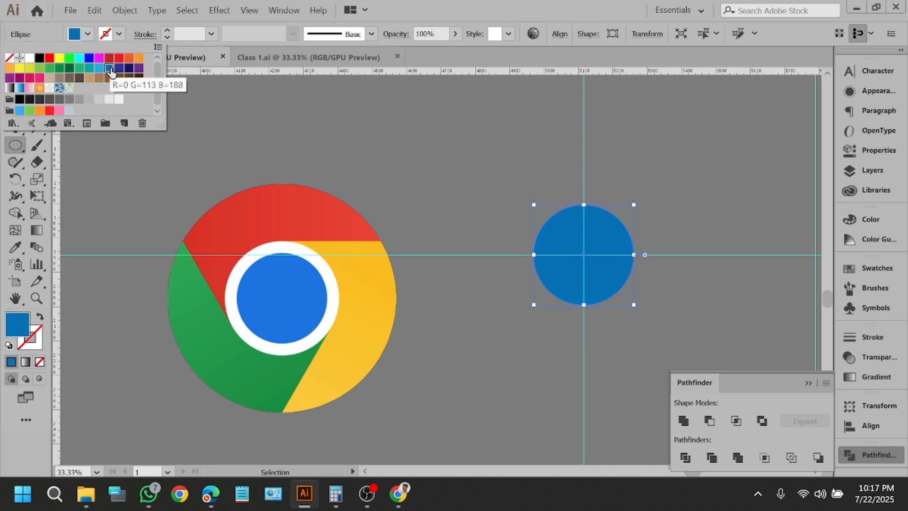
{"action": "left_click", "coordinate": [411, 119]}
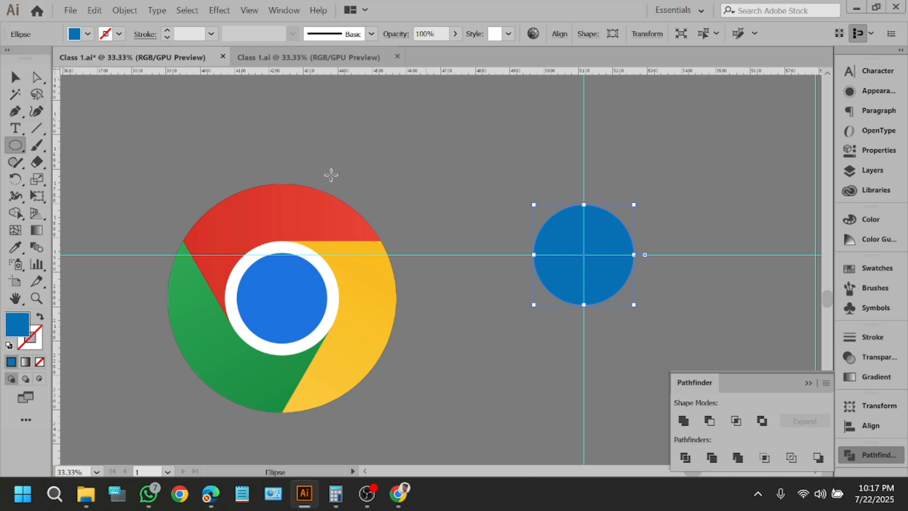
{"action": "left_click", "coordinate": [15, 77]}
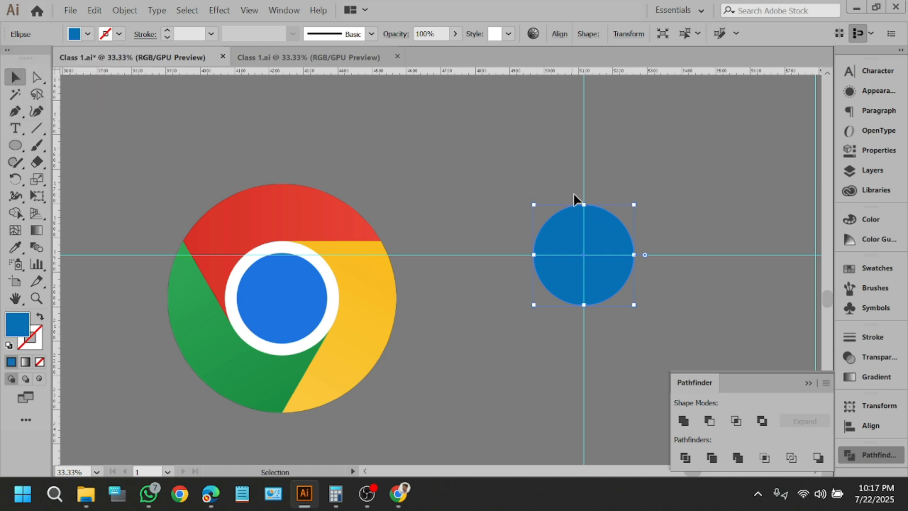
{"action": "left_click", "coordinate": [606, 238]}
{"action": "key", "text": "b"}
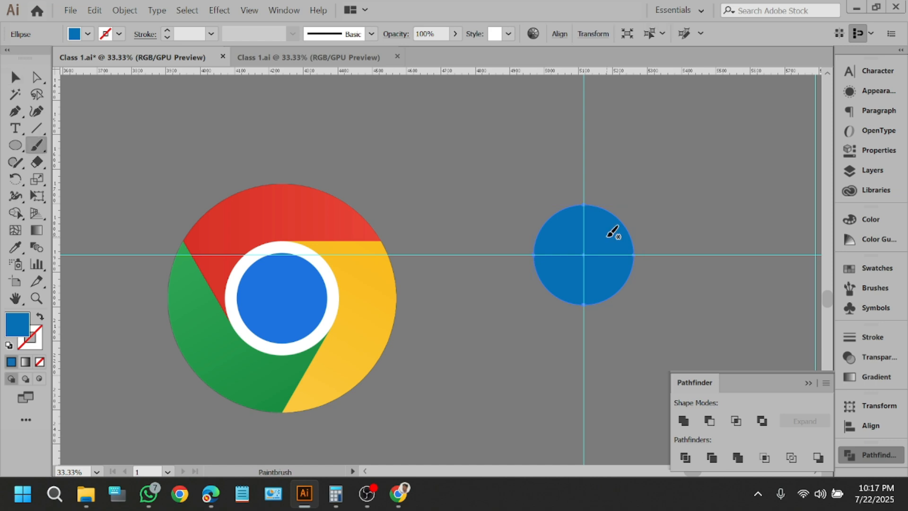
{"action": "left_click", "coordinate": [15, 77]}
{"action": "left_click", "coordinate": [651, 222]}
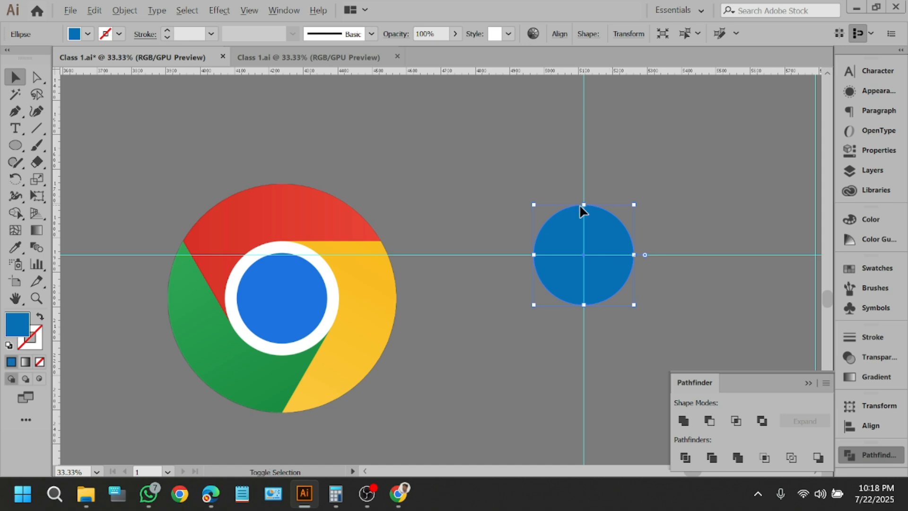
{"action": "left_click_drag", "start_coordinate": [584, 204], "coordinate": [585, 192]}
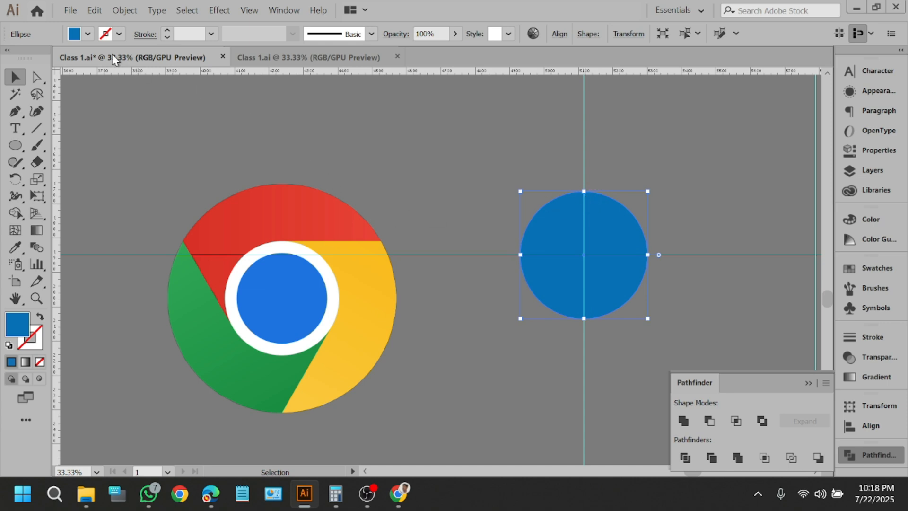
{"action": "left_click", "coordinate": [88, 34]}
{"action": "left_click", "coordinate": [28, 58]}
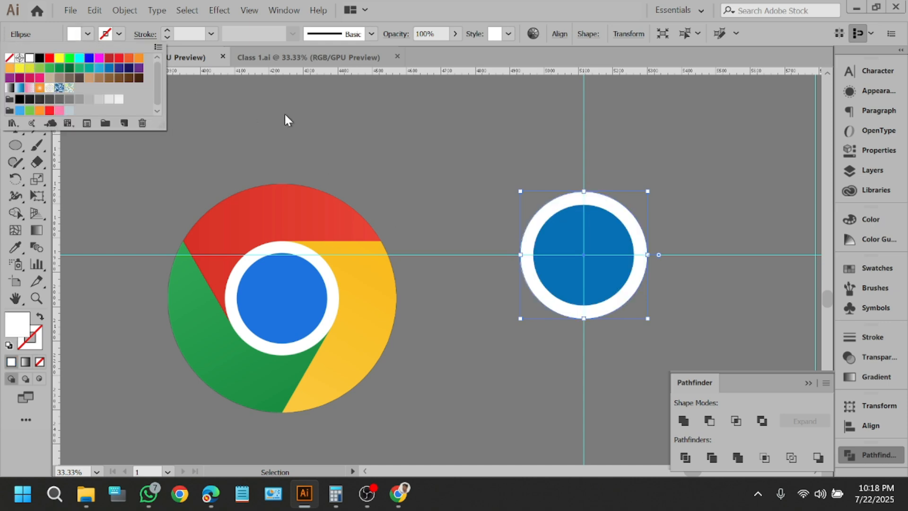
{"action": "left_click", "coordinate": [177, 96]}
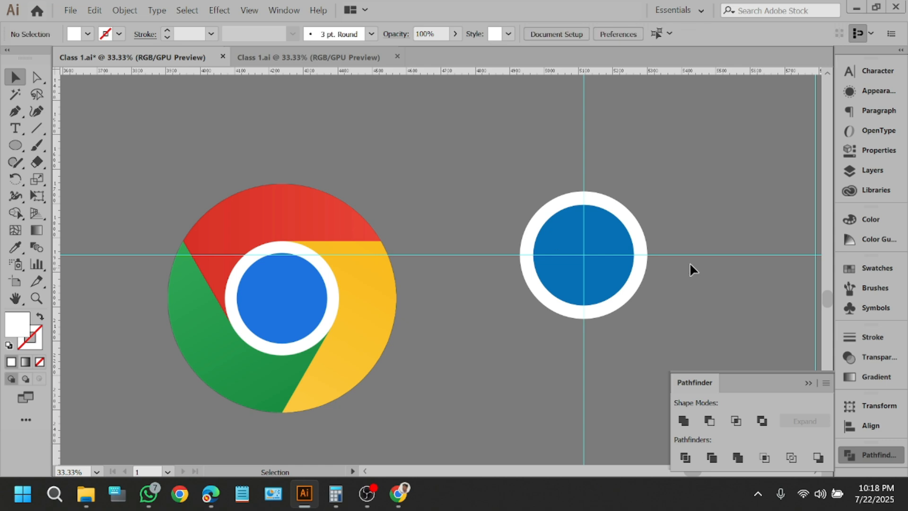
Move the blue disc and the white circle apart, and undo the moves.
{"action": "left_click", "coordinate": [556, 260]}
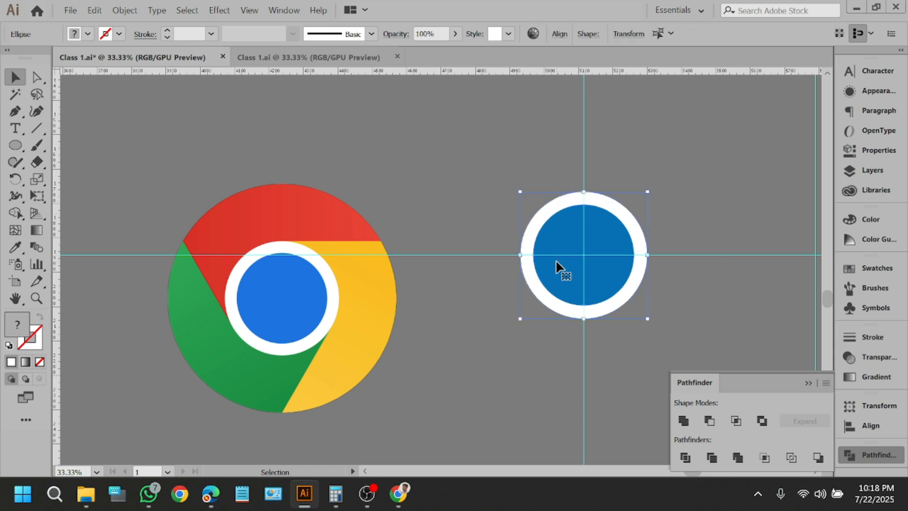
{"action": "left_click_drag", "start_coordinate": [618, 227], "coordinate": [512, 117]}
{"action": "key", "text": "ctrl+z"}
{"action": "left_click_drag", "start_coordinate": [624, 237], "coordinate": [669, 327]}
{"action": "left_click_drag", "start_coordinate": [609, 267], "coordinate": [528, 259]}
{"action": "left_click", "coordinate": [764, 161]}
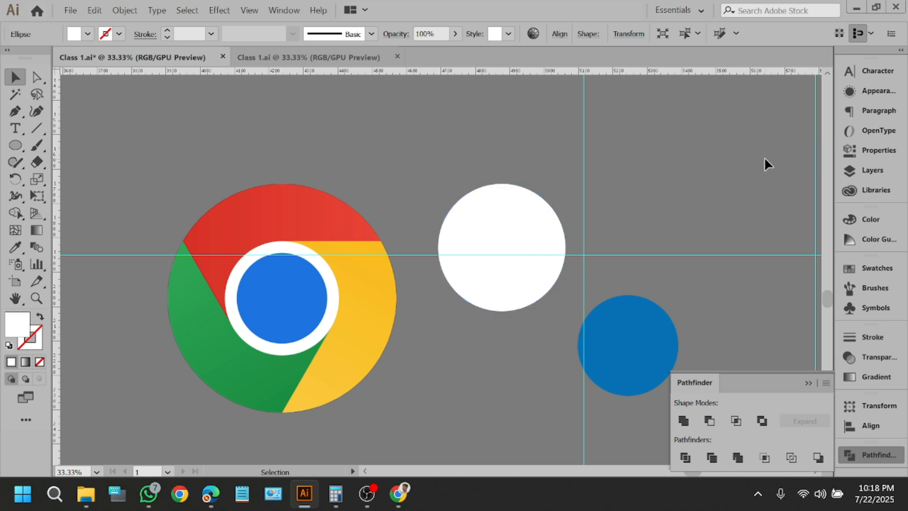
{"action": "key", "text": "ctrl+z"}
{"action": "key", "text": "ctrl+z"}
{"action": "left_click", "coordinate": [735, 161]}
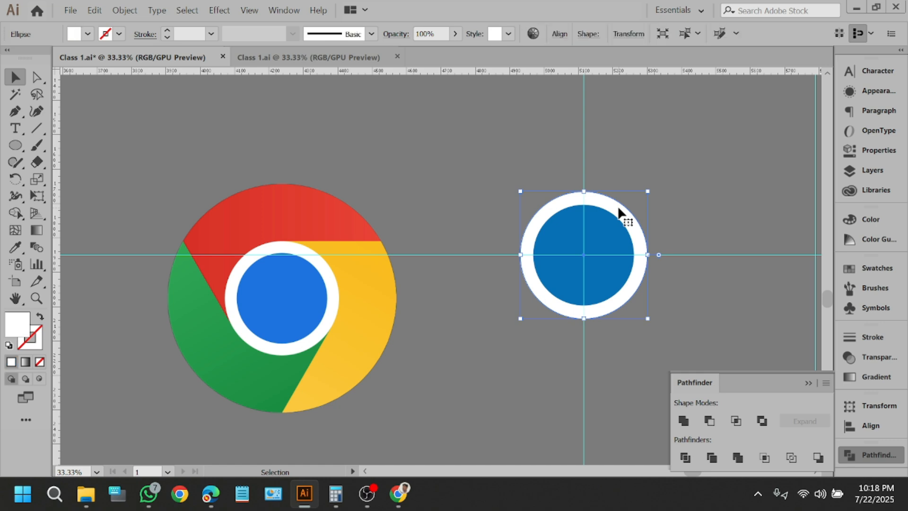
Replace the blue disc and white circle with one much larger red-filled circle centred on the guide intersection.
{"action": "left_click_drag", "start_coordinate": [664, 213], "coordinate": [524, 272]}
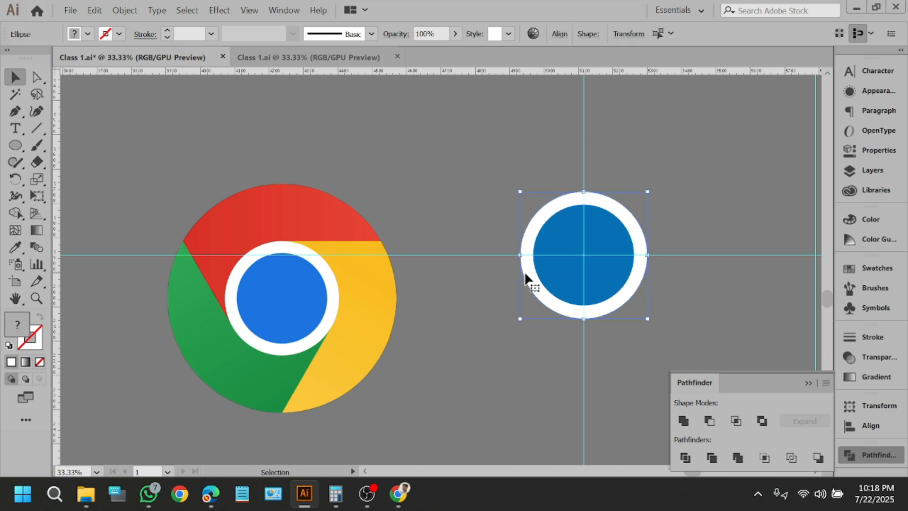
{"action": "key", "text": "Delete"}
{"action": "left_click", "coordinate": [16, 161]}
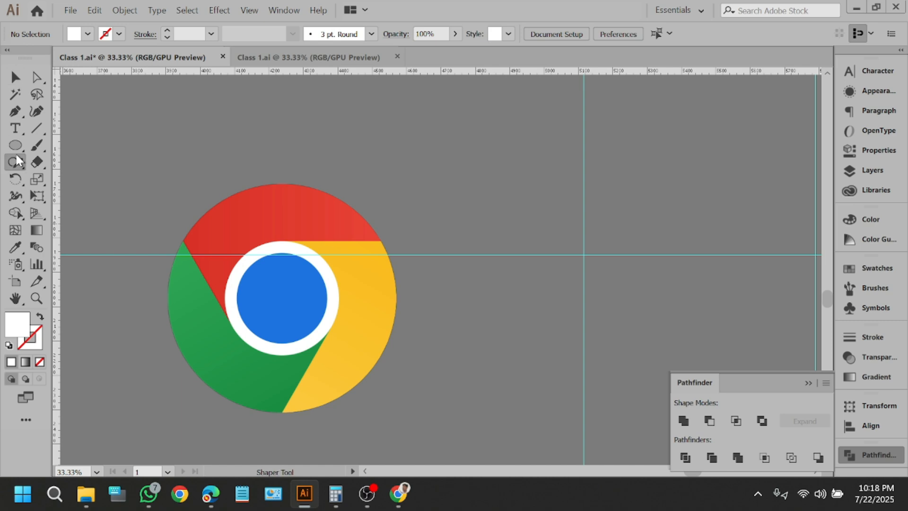
{"action": "left_click", "coordinate": [13, 147]}
{"action": "left_click_drag", "start_coordinate": [584, 255], "coordinate": [660, 355]}
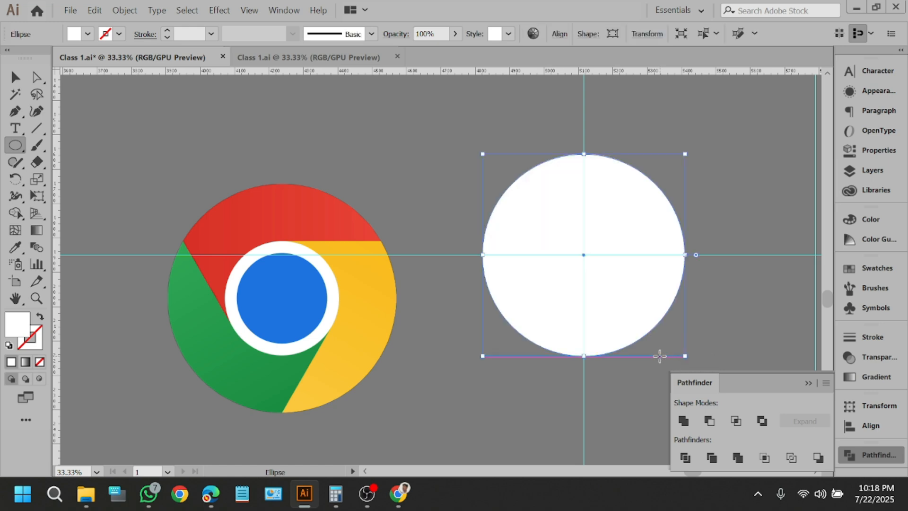
{"action": "left_click", "coordinate": [88, 34]}
{"action": "left_click", "coordinate": [119, 57]}
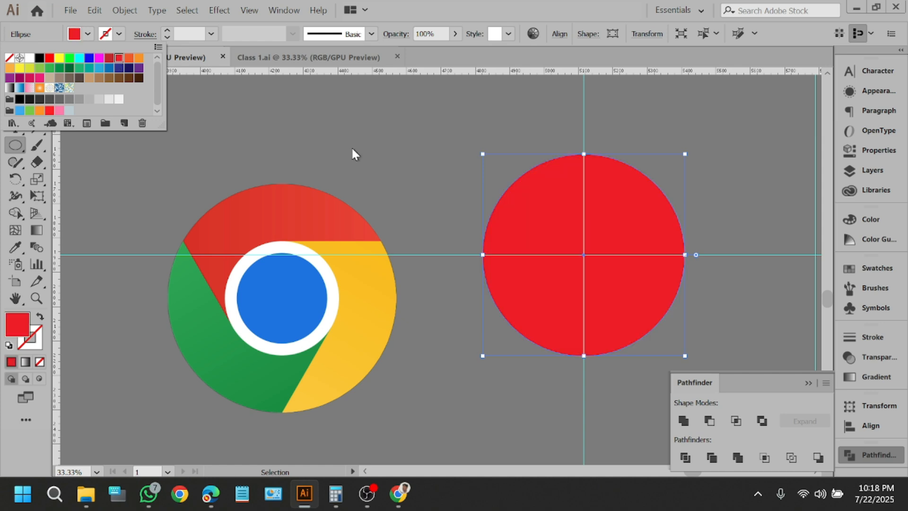
{"action": "key", "text": "Escape"}
{"action": "key", "text": "v"}
{"action": "left_click", "coordinate": [240, 105]}
Draw a concentric circle about half the red circle's diameter from the guide intersection and fill it white.
{"action": "left_click", "coordinate": [591, 212]}
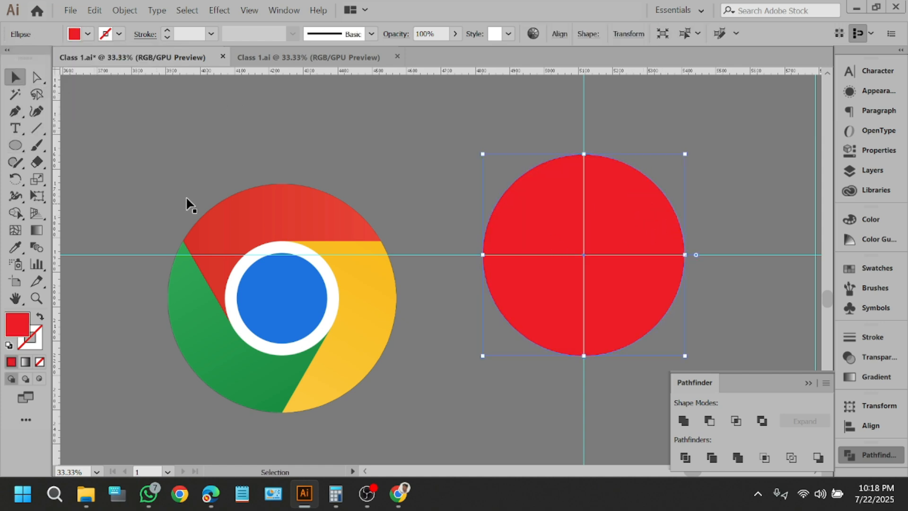
{"action": "left_click", "coordinate": [15, 145]}
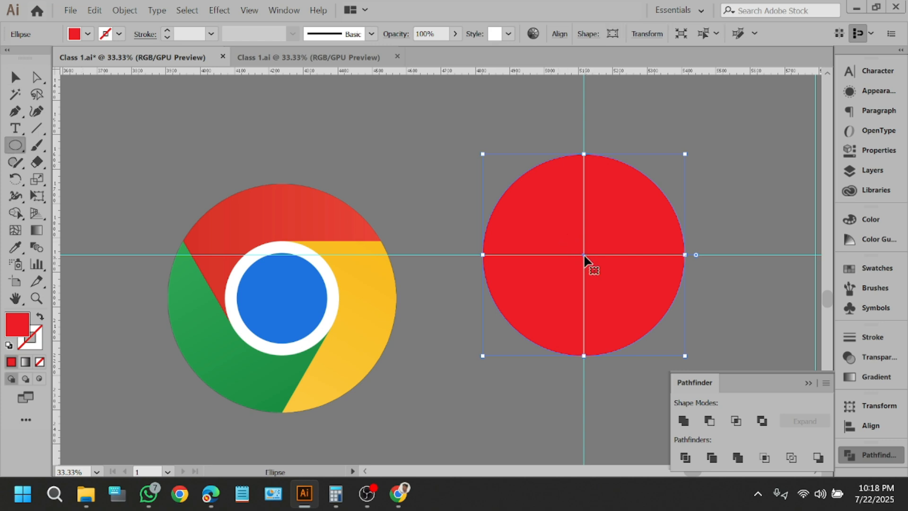
{"action": "left_click", "coordinate": [15, 77]}
{"action": "left_click", "coordinate": [146, 112]}
{"action": "left_click", "coordinate": [18, 145]}
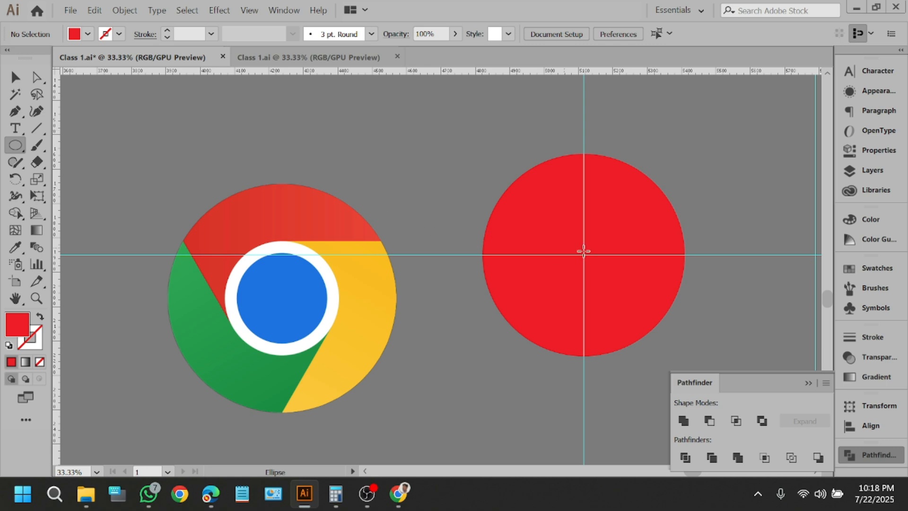
{"action": "left_click_drag", "start_coordinate": [585, 256], "coordinate": [622, 309]}
{"action": "left_click", "coordinate": [88, 34]}
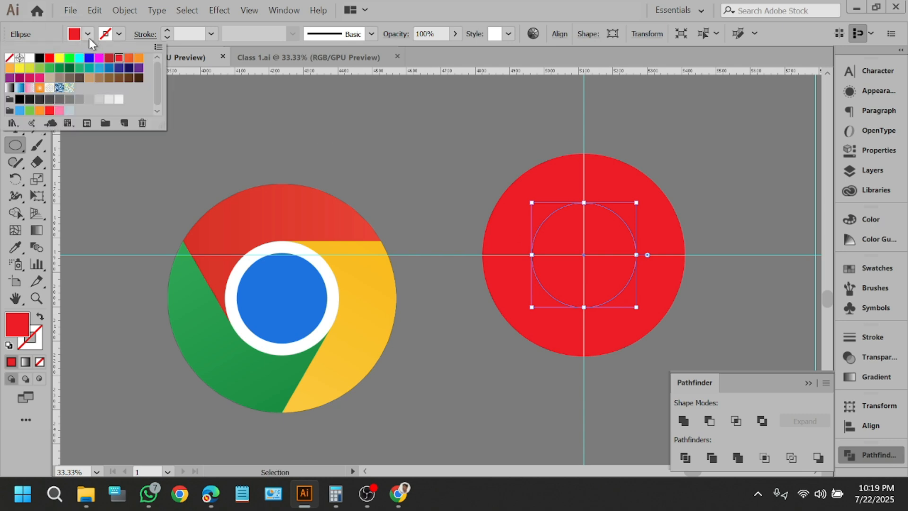
{"action": "left_click", "coordinate": [30, 62]}
{"action": "left_click", "coordinate": [16, 78]}
{"action": "left_click", "coordinate": [213, 96]}
Draw a slightly smaller concentric circle inside the white one and fill it blue, leaving a narrow white ring.
{"action": "left_click", "coordinate": [16, 144]}
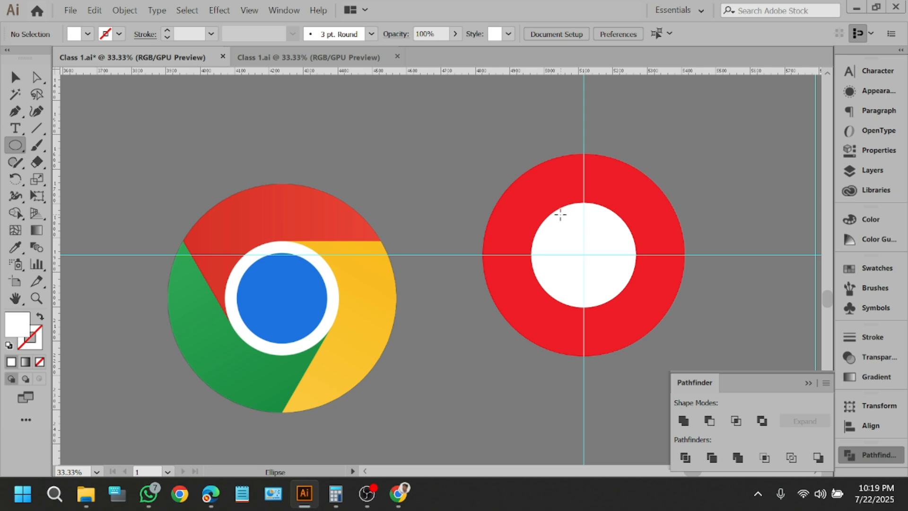
{"action": "left_click_drag", "start_coordinate": [584, 255], "coordinate": [605, 297]}
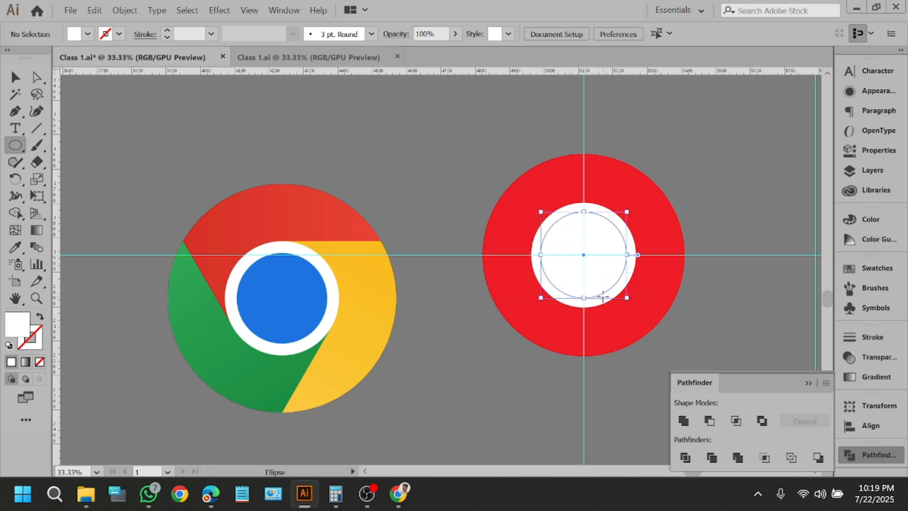
{"action": "left_click", "coordinate": [87, 34]}
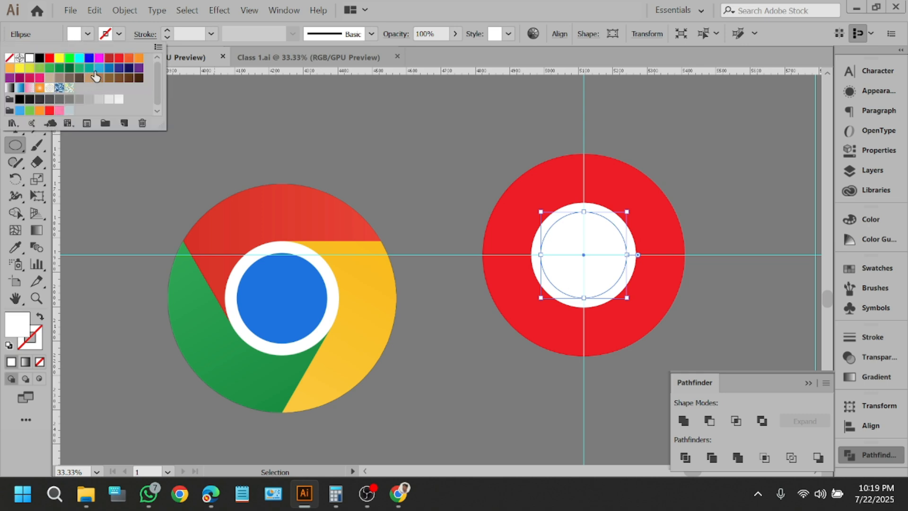
{"action": "left_click", "coordinate": [108, 67]}
{"action": "left_click", "coordinate": [7, 78]}
{"action": "left_click", "coordinate": [152, 116]}
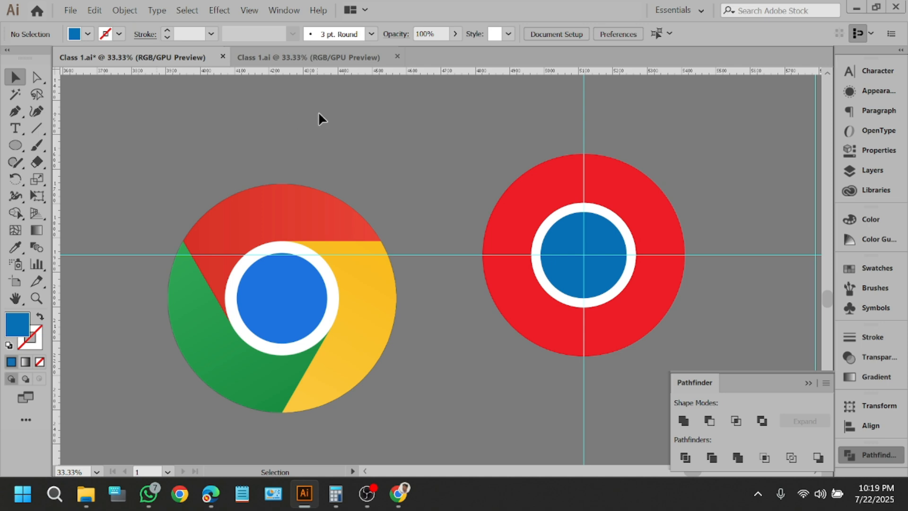
Draw a closed five-point polygon with the Pen tool in the empty area above the logos.
{"action": "left_click", "coordinate": [623, 308]}
{"action": "left_click", "coordinate": [728, 291]}
{"action": "left_click", "coordinate": [16, 115]}
{"action": "scroll", "coordinate": [127, 192], "scroll_direction": "up", "scroll_amount": 5}
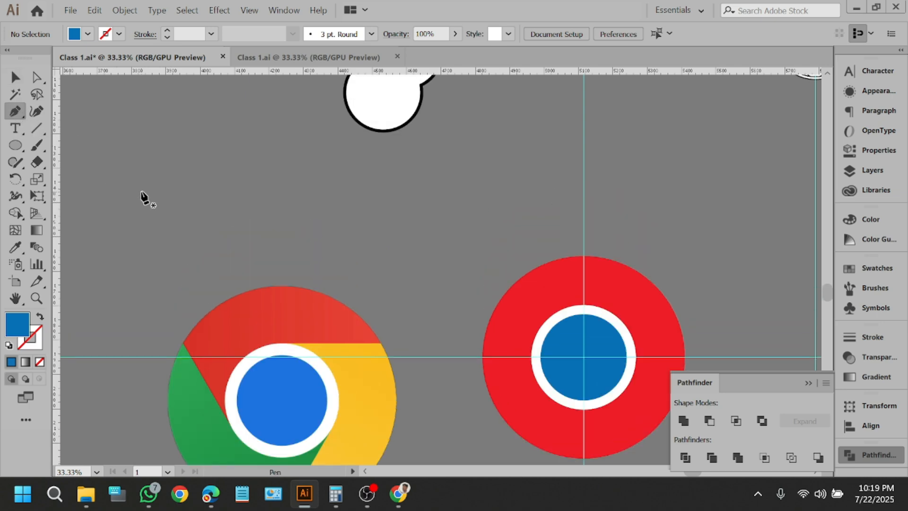
{"action": "left_click", "coordinate": [213, 193]}
{"action": "left_click", "coordinate": [443, 159]}
{"action": "left_click", "coordinate": [692, 204]}
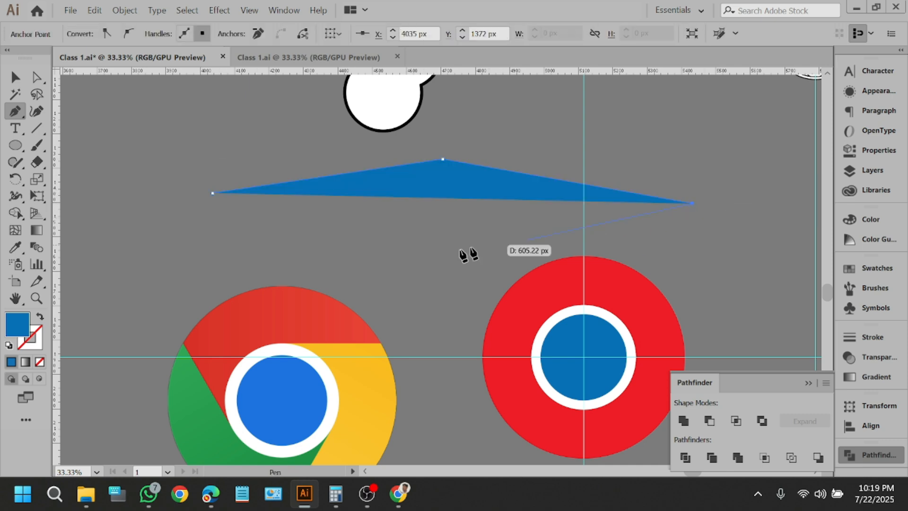
{"action": "left_click", "coordinate": [411, 260]}
{"action": "left_click", "coordinate": [176, 230]}
{"action": "left_click", "coordinate": [209, 192]}
Move the blue five-point polygon aside and delete it.
{"action": "key", "text": "v"}
{"action": "left_click_drag", "start_coordinate": [450, 216], "coordinate": [278, 195]}
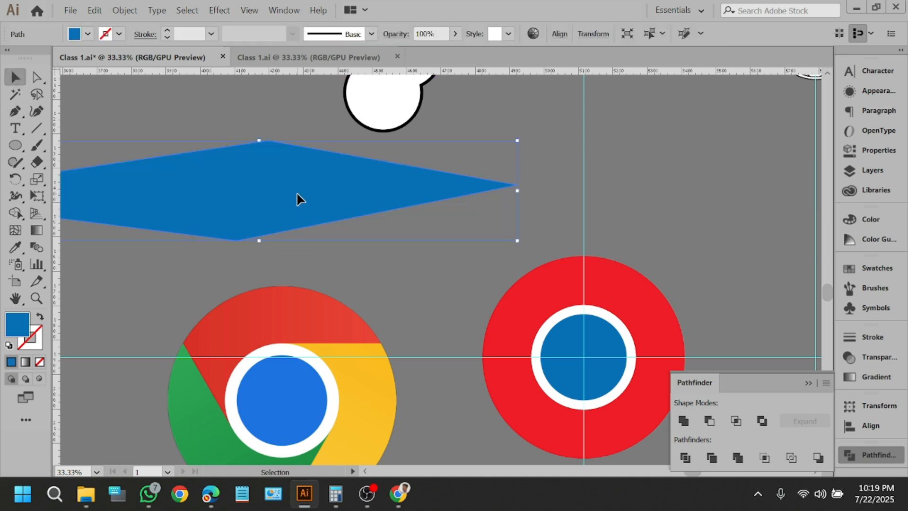
{"action": "key", "text": "Delete"}
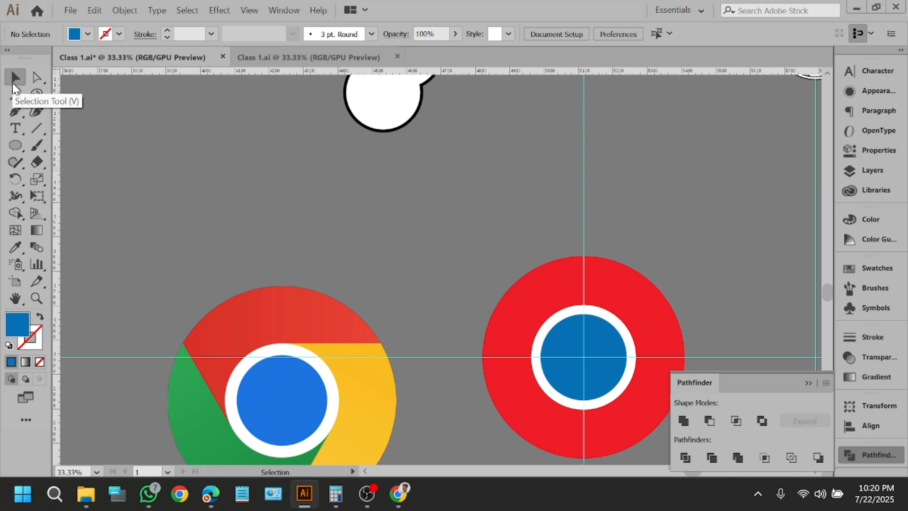
Draw a Pen path from the circles' centre up to the white ring's top edge, and horizontally about 423 px past the red circle's edge.
{"action": "left_click", "coordinate": [15, 112]}
{"action": "scroll", "coordinate": [172, 128], "scroll_direction": "down", "scroll_amount": 2}
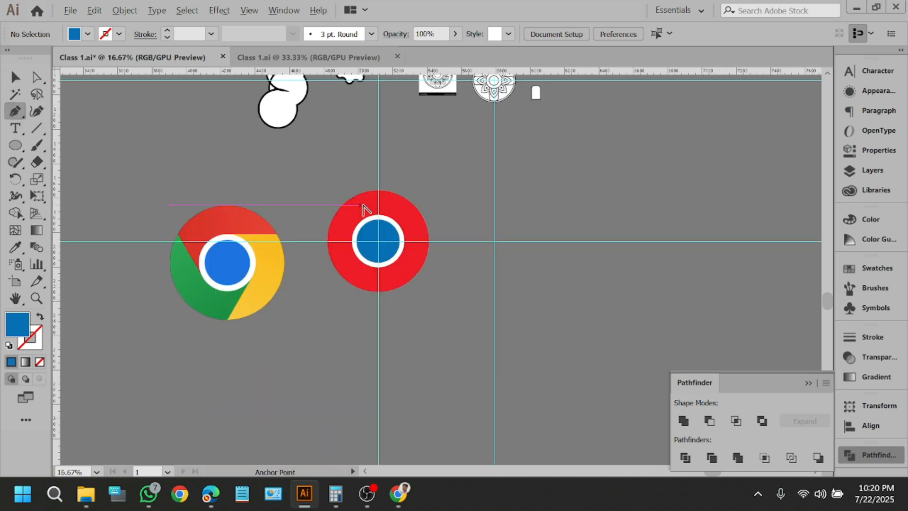
{"action": "scroll", "coordinate": [376, 207], "scroll_direction": "up", "scroll_amount": 4}
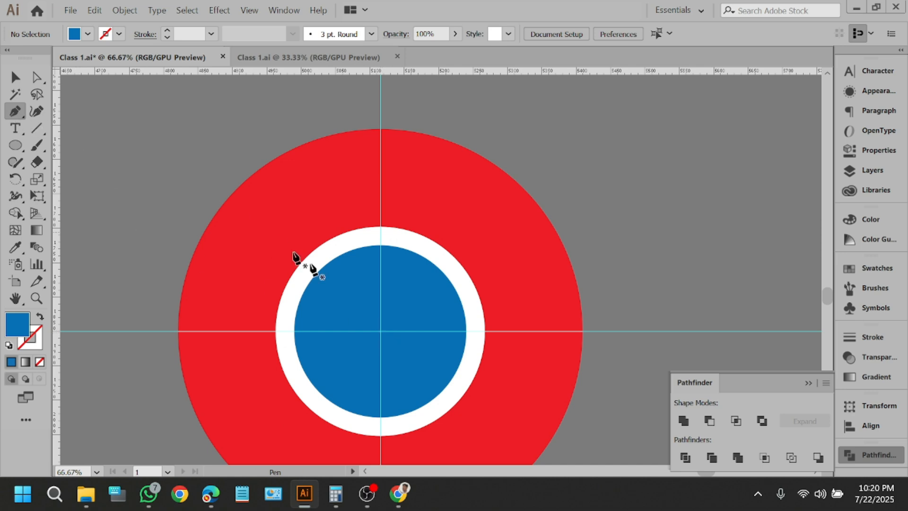
{"action": "left_click", "coordinate": [381, 331]}
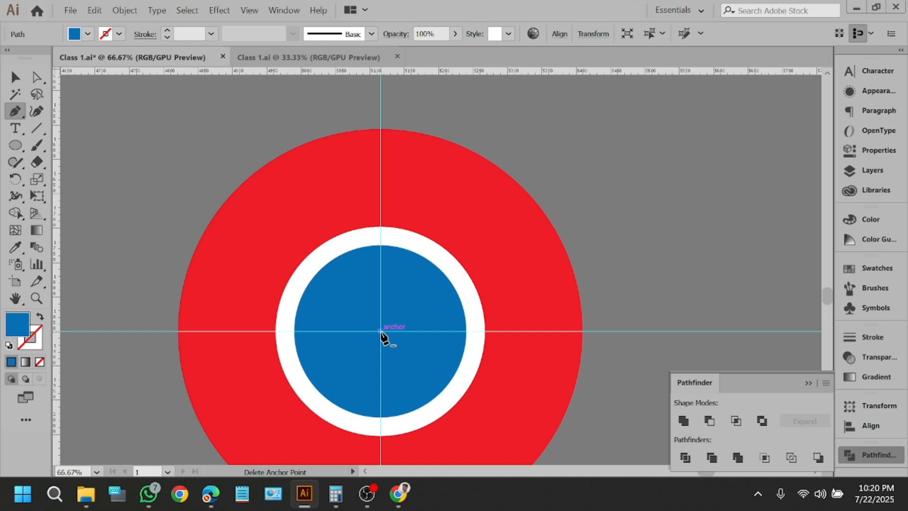
{"action": "left_click", "coordinate": [380, 227]}
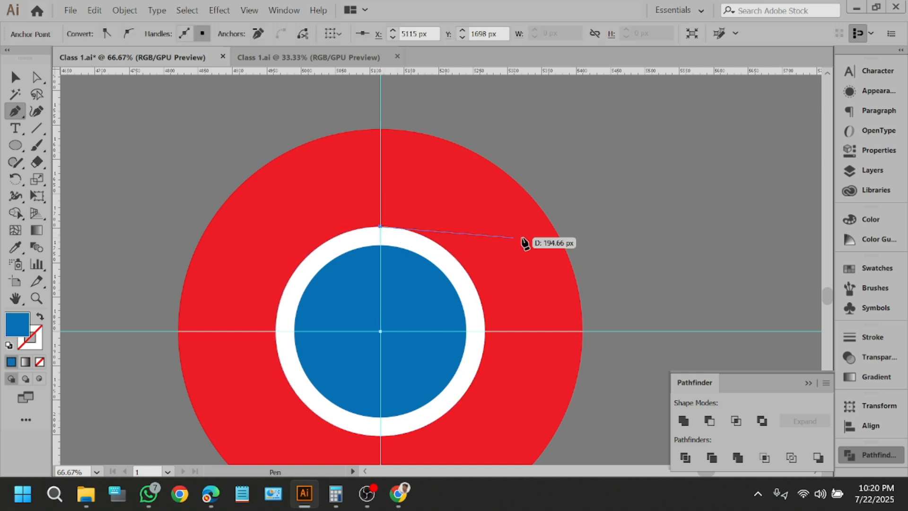
{"action": "left_click", "coordinate": [670, 227]}
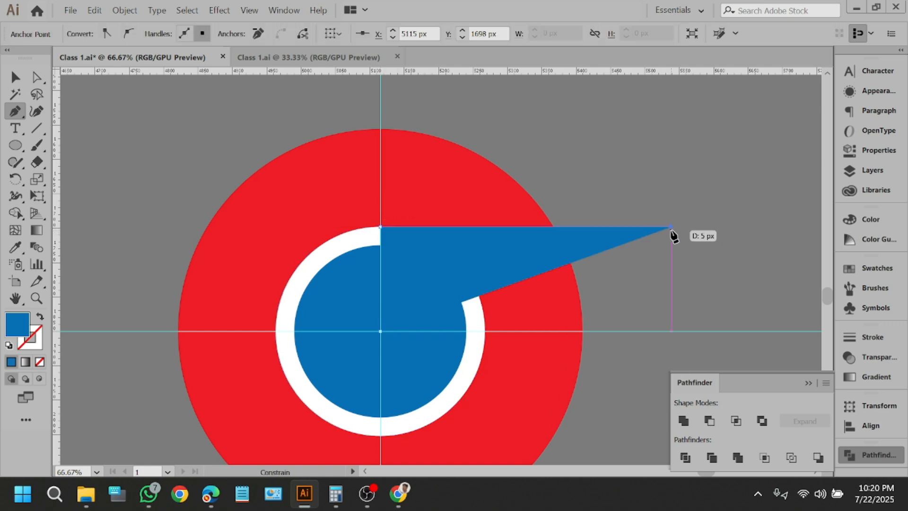
Swap the new path's fill and stroke, giving it a 1 pt blue outline and no fill.
{"action": "key", "text": "v"}
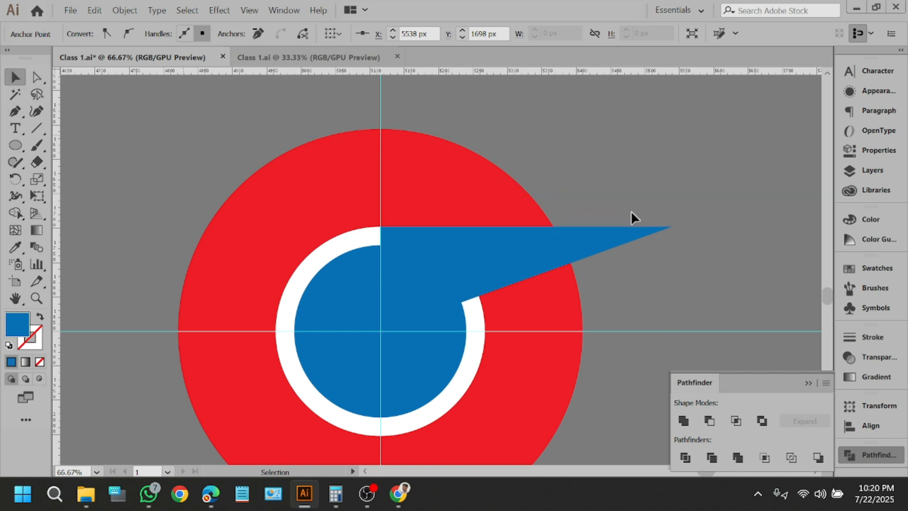
{"action": "left_click", "coordinate": [634, 235]}
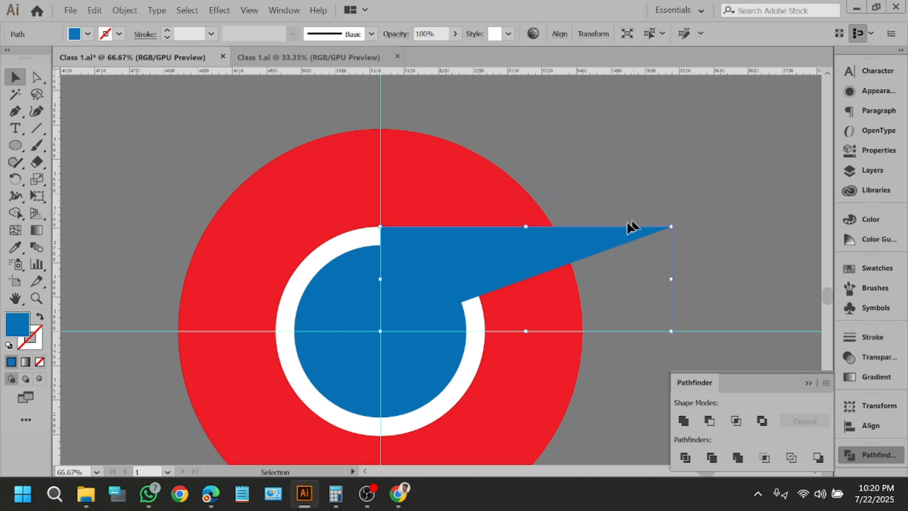
{"action": "left_click", "coordinate": [40, 318]}
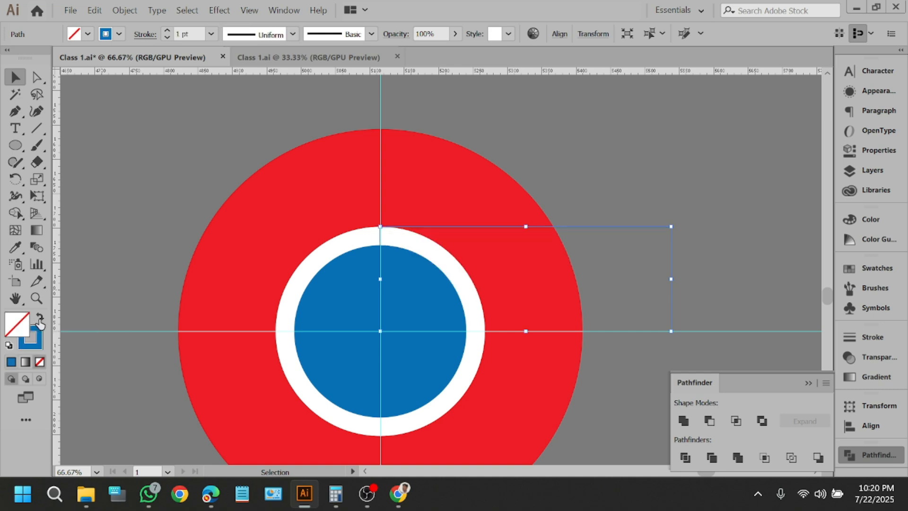
Move the blue L-shaped path off the circles into the empty area to their right.
{"action": "left_click", "coordinate": [156, 137]}
{"action": "scroll", "coordinate": [266, 192], "scroll_direction": "down", "scroll_amount": 2}
{"action": "left_click_drag", "start_coordinate": [423, 210], "coordinate": [677, 210]}
{"action": "left_click", "coordinate": [685, 240]}
{"action": "scroll", "coordinate": [685, 238], "scroll_direction": "up", "scroll_amount": 4}
{"action": "scroll", "coordinate": [544, 191], "scroll_direction": "up", "scroll_amount": 1}
Change the moved L-shaped path's stroke colour to white.
{"action": "left_click", "coordinate": [484, 130]}
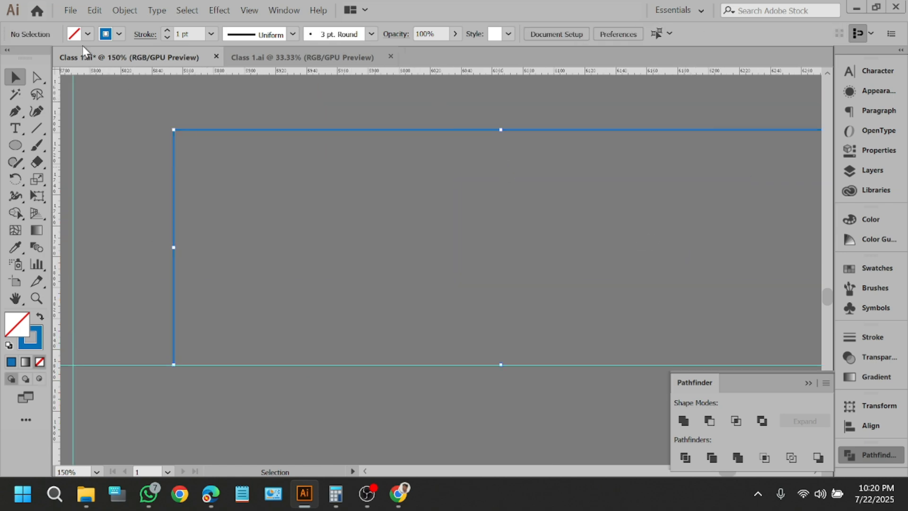
{"action": "left_click", "coordinate": [119, 34]}
{"action": "left_click", "coordinate": [30, 59]}
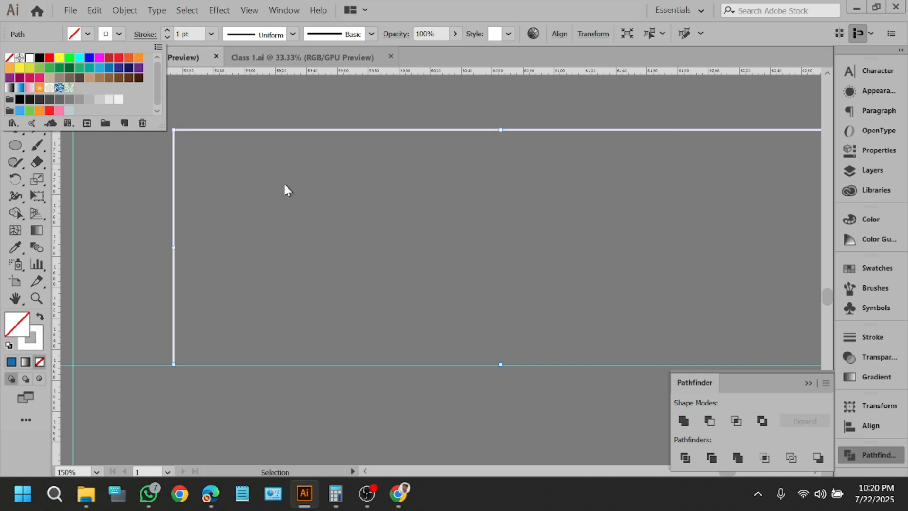
{"action": "left_click", "coordinate": [283, 183]}
Draw a smaller three-point Pen path inside the white L-shaped path, running straight up and horizontally to the right.
{"action": "scroll", "coordinate": [196, 191], "scroll_direction": "down", "scroll_amount": 2}
{"action": "left_click", "coordinate": [15, 111]}
{"action": "left_click", "coordinate": [254, 276]}
{"action": "left_click", "coordinate": [253, 176]}
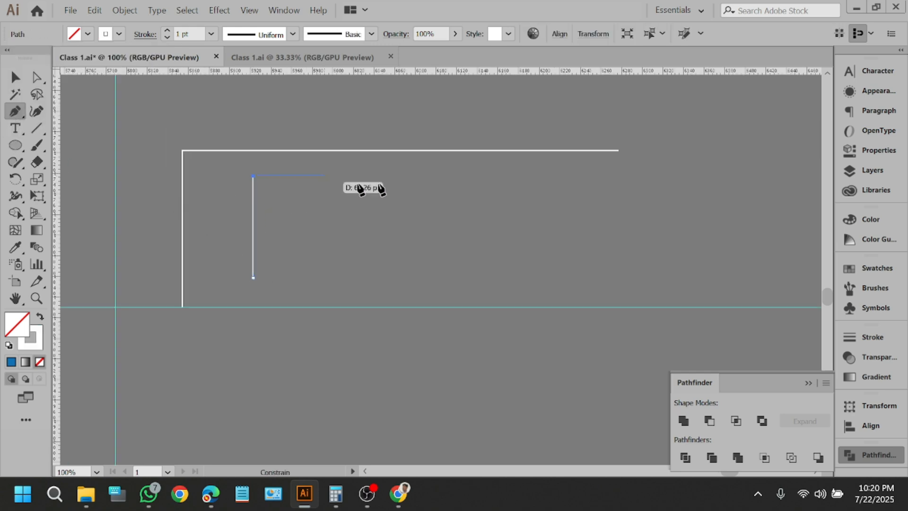
{"action": "left_click", "coordinate": [578, 176]}
{"action": "left_click", "coordinate": [11, 79]}
{"action": "left_click", "coordinate": [304, 245]}
{"action": "left_click_drag", "start_coordinate": [241, 186], "coordinate": [313, 224]}
{"action": "left_click", "coordinate": [334, 235]}
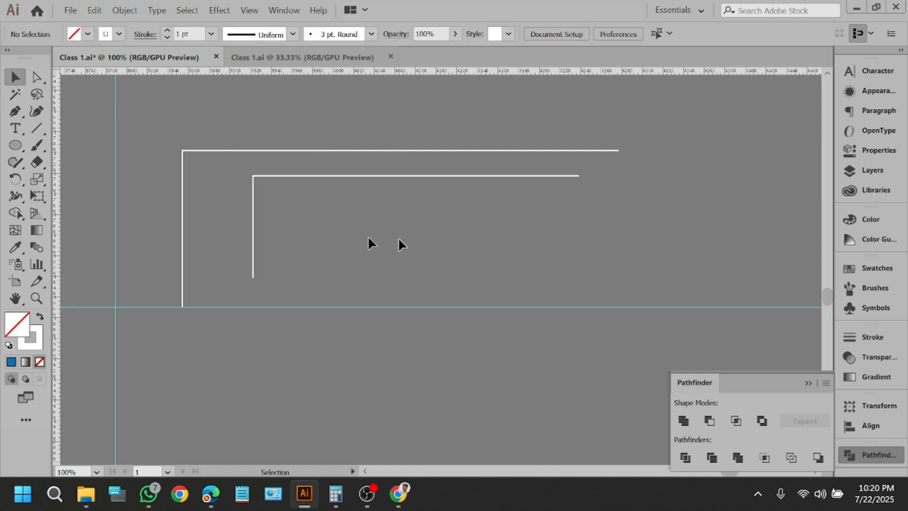
Draw a Pen path from the circles' centre up to the white ring's top edge, and about 434 px horizontally past the red circle.
{"action": "scroll", "coordinate": [612, 249], "scroll_direction": "down", "scroll_amount": 4}
{"action": "scroll", "coordinate": [279, 251], "scroll_direction": "up", "scroll_amount": 2}
{"action": "scroll", "coordinate": [324, 265], "scroll_direction": "up", "scroll_amount": 2}
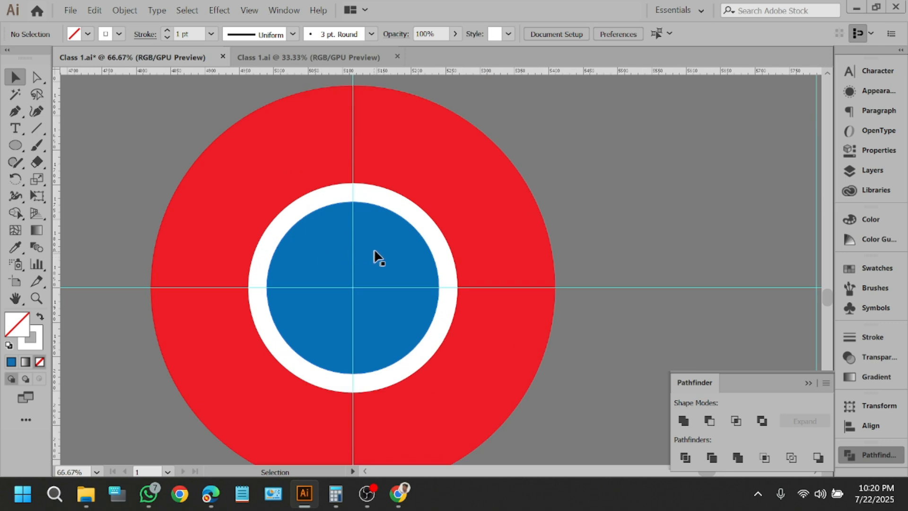
{"action": "left_click", "coordinate": [14, 112]}
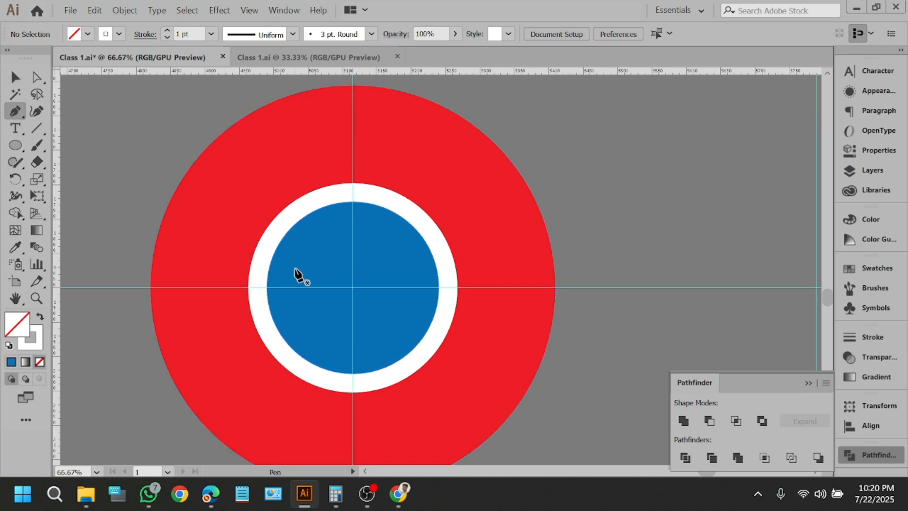
{"action": "left_click", "coordinate": [354, 288]}
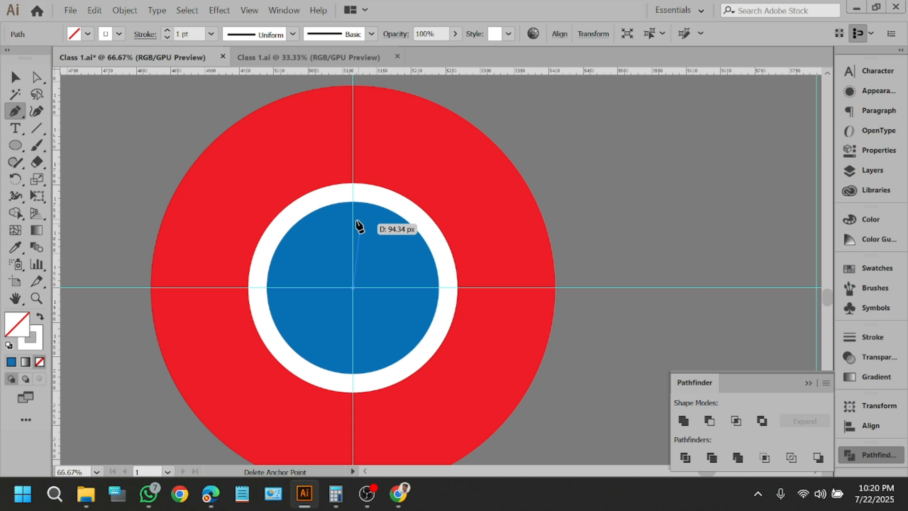
{"action": "left_click", "coordinate": [354, 183]}
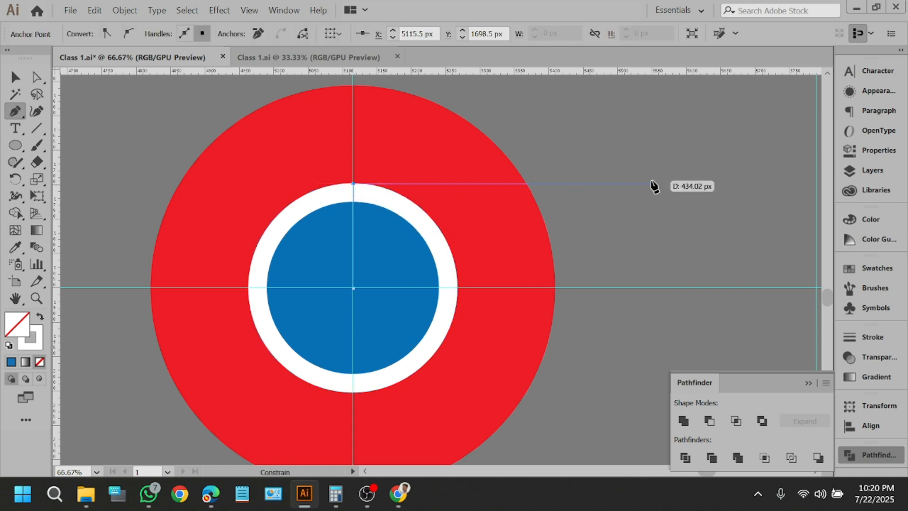
{"action": "left_click", "coordinate": [653, 184]}
{"action": "left_click", "coordinate": [24, 81]}
{"action": "left_click", "coordinate": [87, 110]}
{"action": "left_click", "coordinate": [631, 184]}
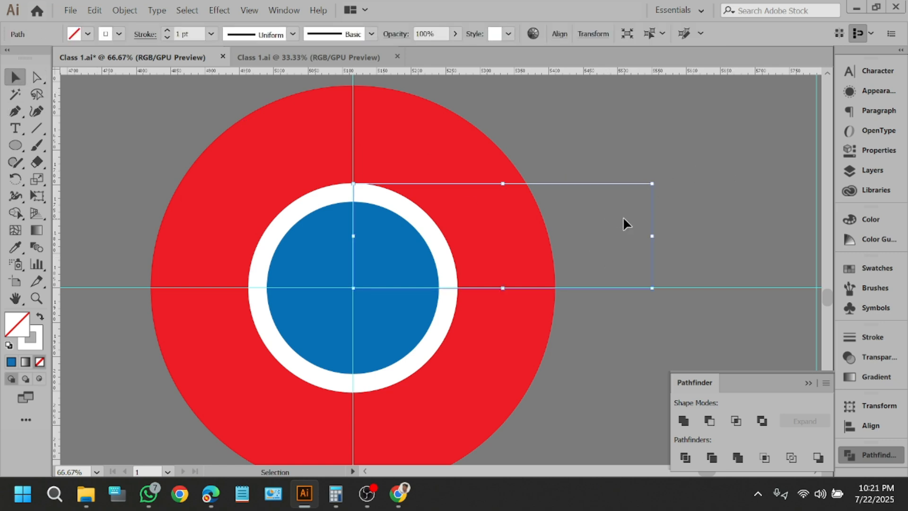
{"action": "scroll", "coordinate": [385, 162], "scroll_direction": "down", "scroll_amount": 1}
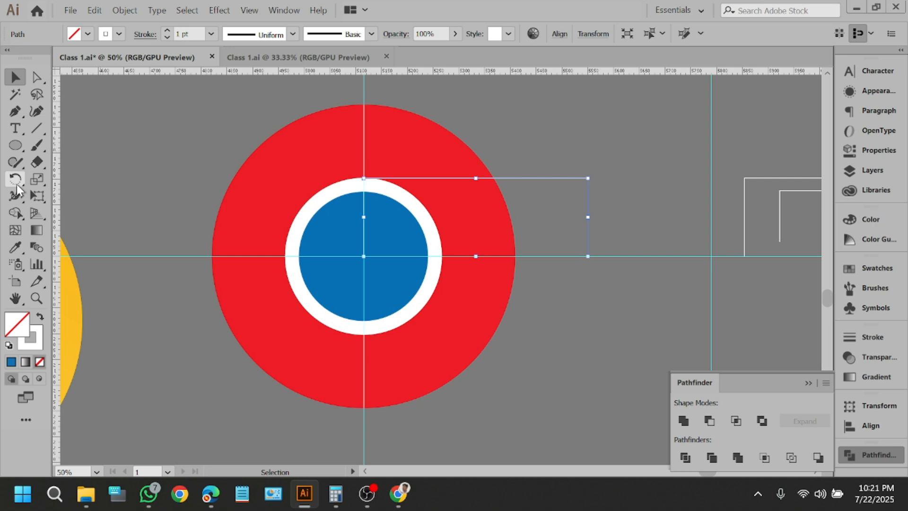
{"action": "left_click_drag", "start_coordinate": [621, 162], "coordinate": [562, 201]}
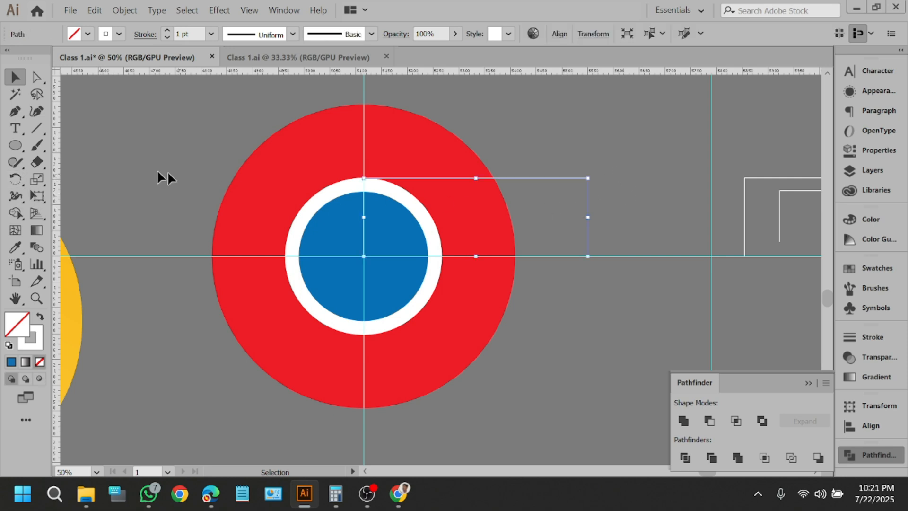
{"action": "left_click", "coordinate": [15, 179]}
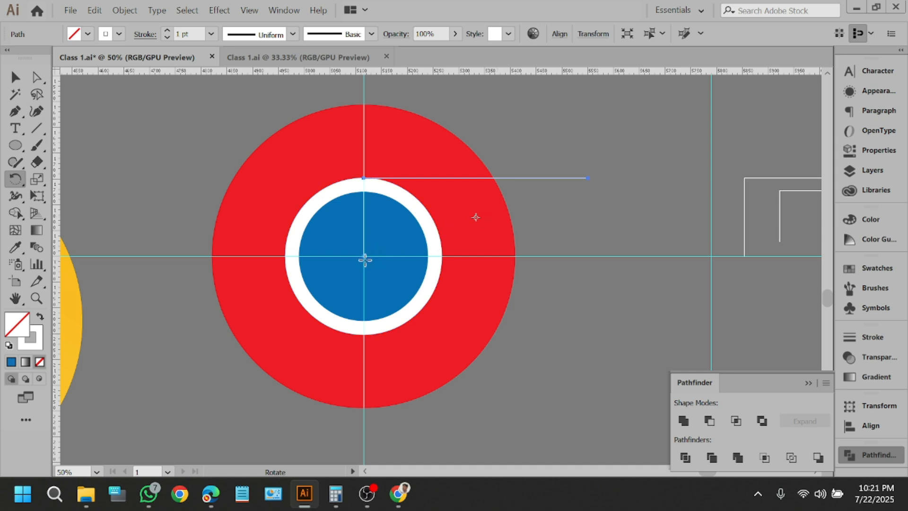
{"action": "left_click", "coordinate": [366, 256], "text": "alt"}
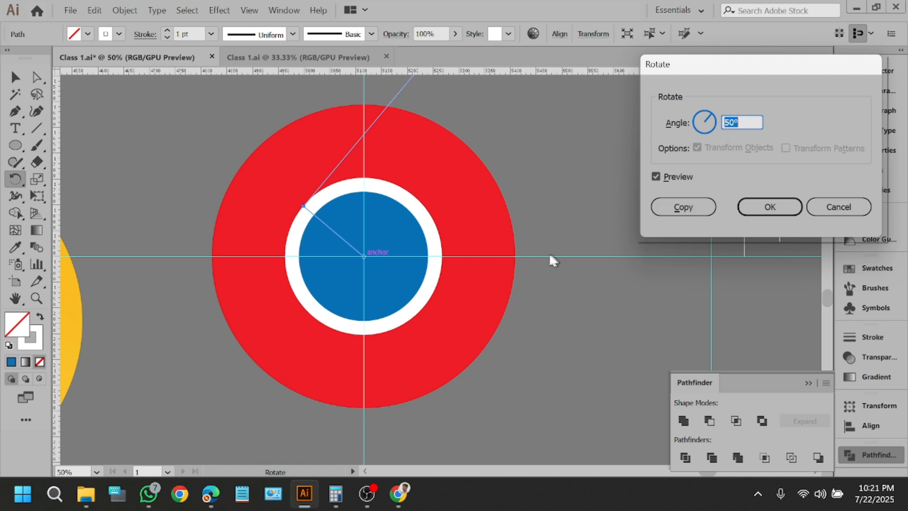
{"action": "left_click", "coordinate": [830, 212]}
Open the Rotate options for the white path with the pivot at the circles' centre.
{"action": "scroll", "coordinate": [578, 233], "scroll_direction": "down", "scroll_amount": 2}
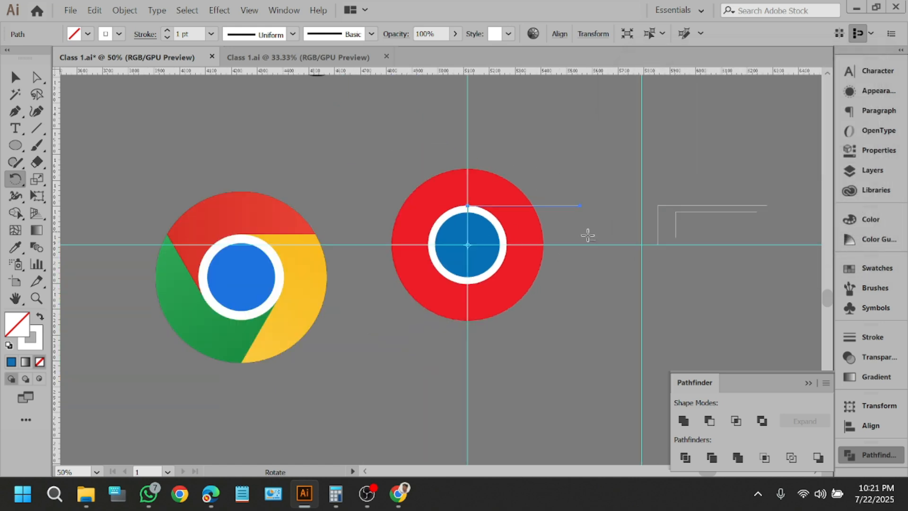
{"action": "scroll", "coordinate": [231, 270], "scroll_direction": "up", "scroll_amount": 2}
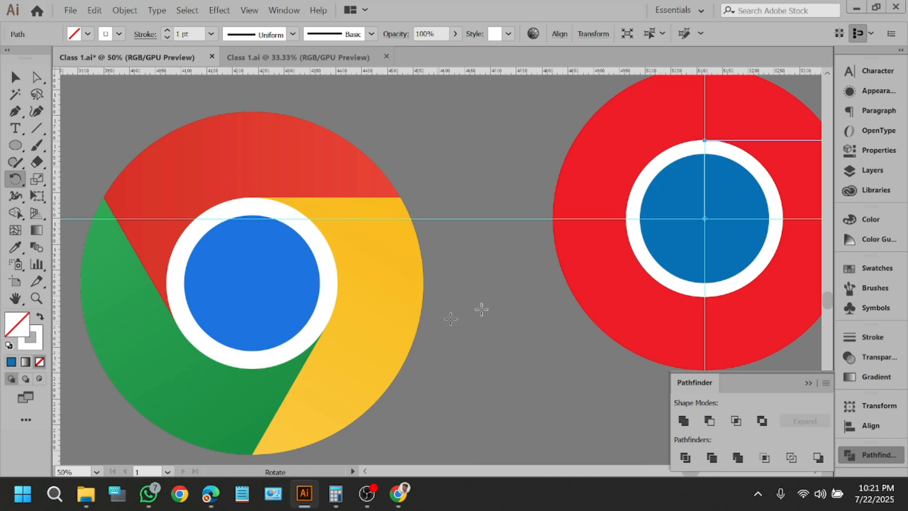
{"action": "scroll", "coordinate": [379, 268], "scroll_direction": "down", "scroll_amount": 2}
{"action": "scroll", "coordinate": [620, 255], "scroll_direction": "up", "scroll_amount": 1}
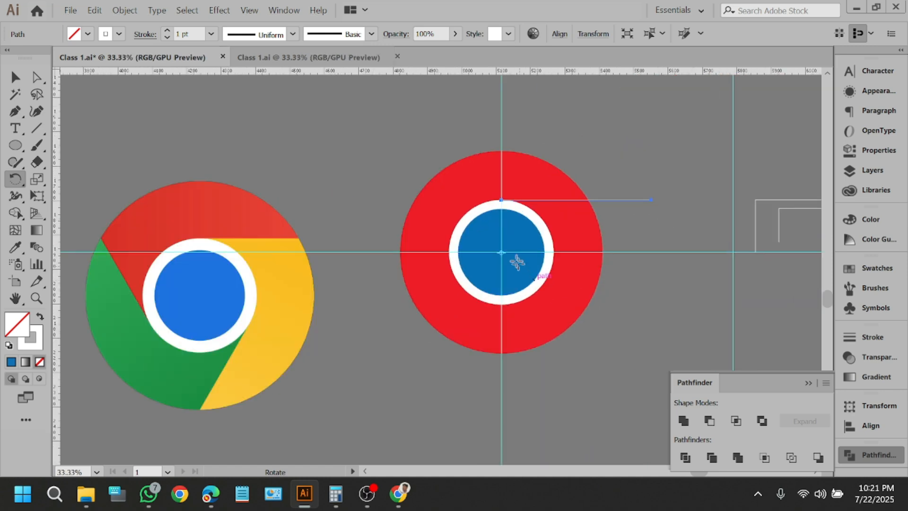
{"action": "left_click", "coordinate": [501, 252], "text": "alt"}
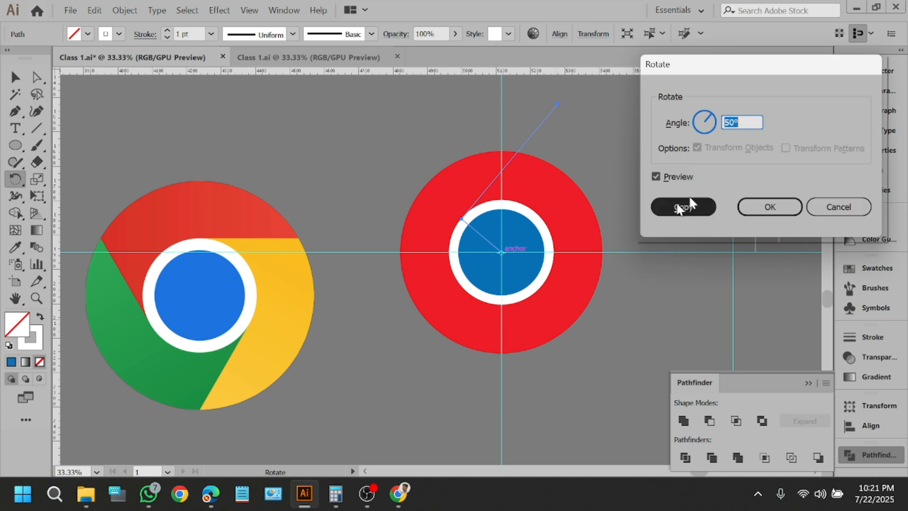
Switch to Calculator, divide 360 by 3, and return to the drawing.
{"action": "left_click", "coordinate": [336, 495]}
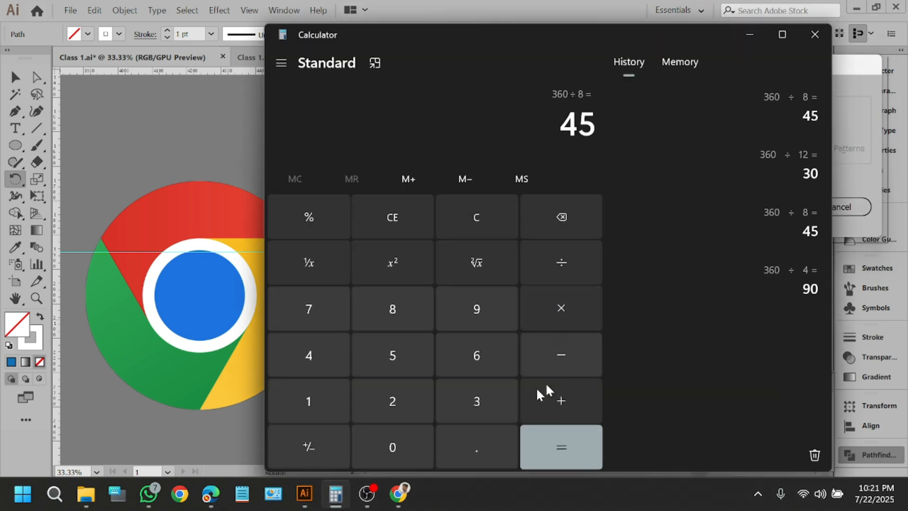
{"action": "left_click", "coordinate": [463, 219]}
{"action": "type", "text": "360"}
{"action": "left_click", "coordinate": [553, 273]}
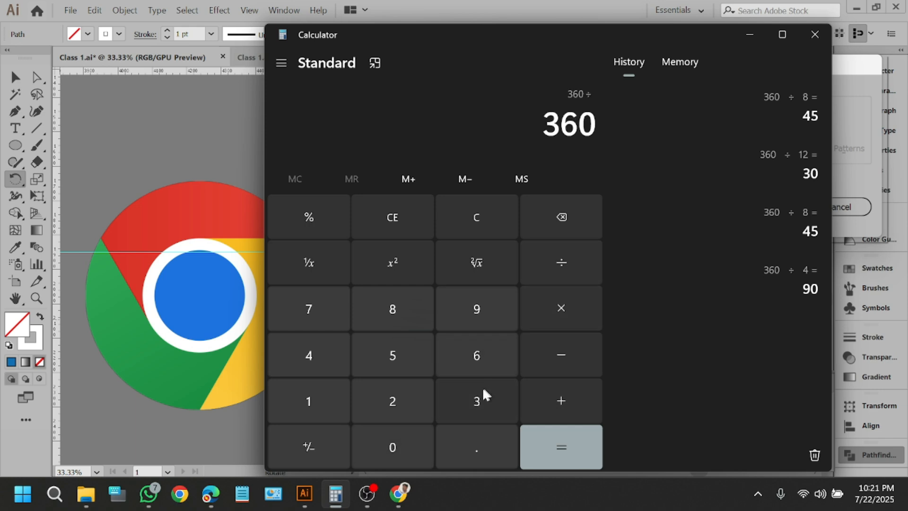
{"action": "left_click", "coordinate": [478, 401]}
{"action": "left_click", "coordinate": [575, 446]}
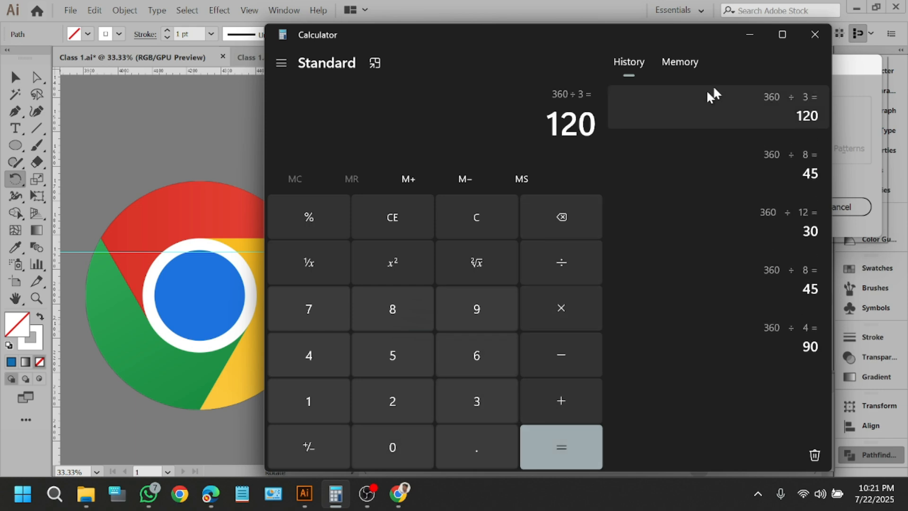
{"action": "left_click", "coordinate": [749, 35]}
Copy the path rotated 120° about the circles' centre, and repeat the transformation once for a third path.
{"action": "type", "text": "120"}
{"action": "left_click", "coordinate": [684, 207]}
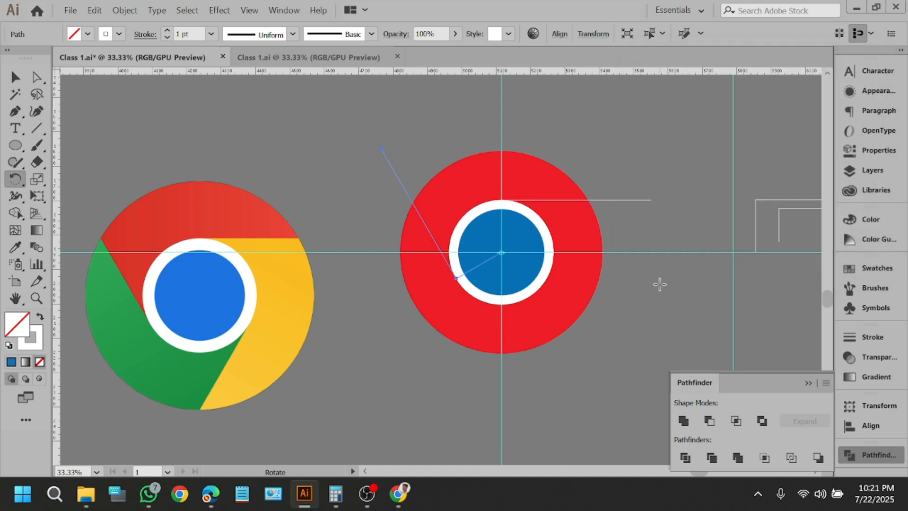
{"action": "key", "text": "ctrl+d"}
{"action": "left_click", "coordinate": [14, 77]}
{"action": "left_click", "coordinate": [397, 153]}
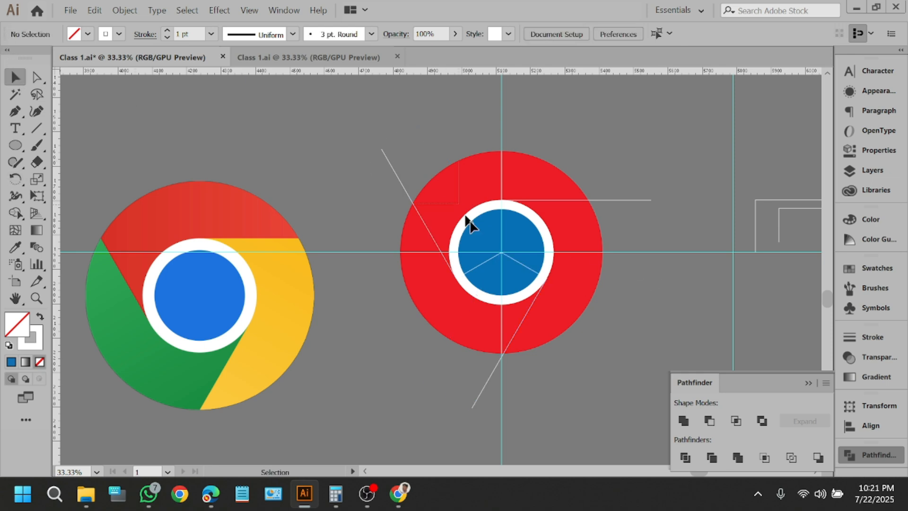
Switch to the Google Meet call, show the shared screen's preview, and return to Illustrator.
{"action": "scroll", "coordinate": [598, 364], "scroll_direction": "up", "scroll_amount": 1}
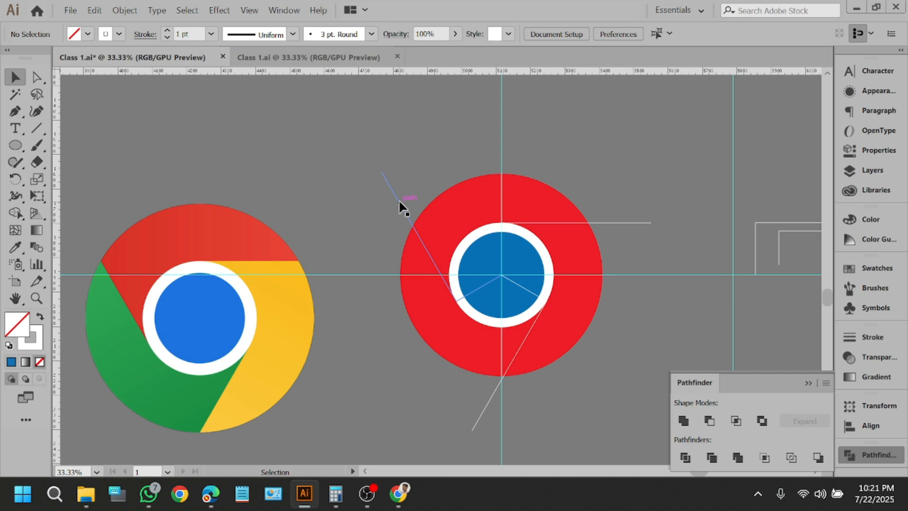
{"action": "left_click", "coordinate": [211, 494]}
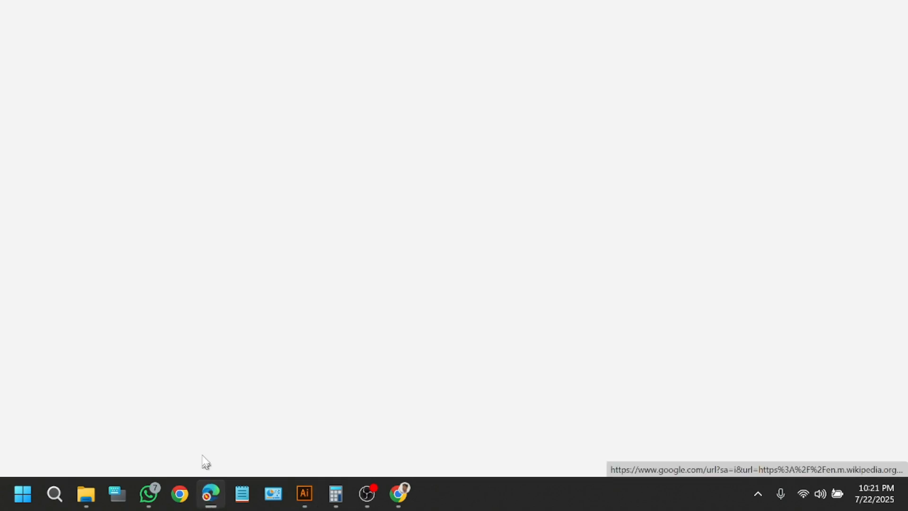
{"action": "mouse_move", "coordinate": [399, 494]}
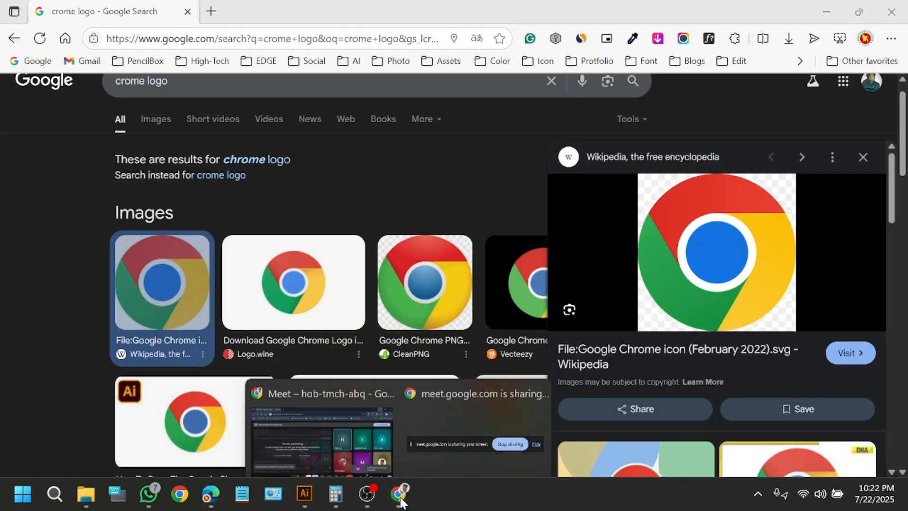
{"action": "left_click", "coordinate": [330, 423]}
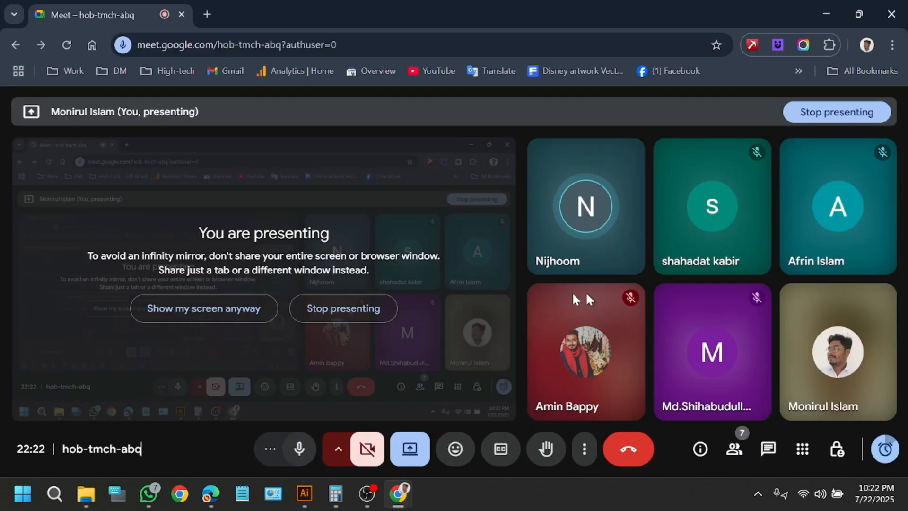
{"action": "left_click", "coordinate": [222, 313]}
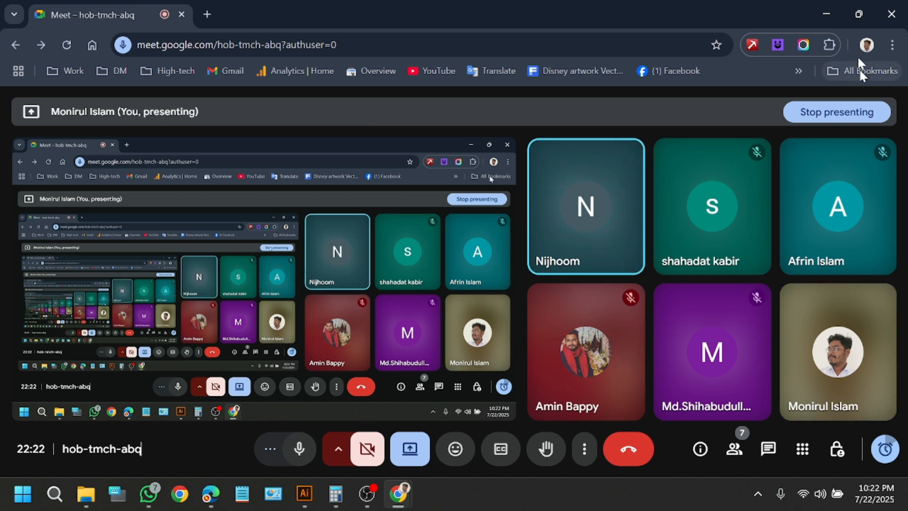
{"action": "left_click", "coordinate": [826, 7]}
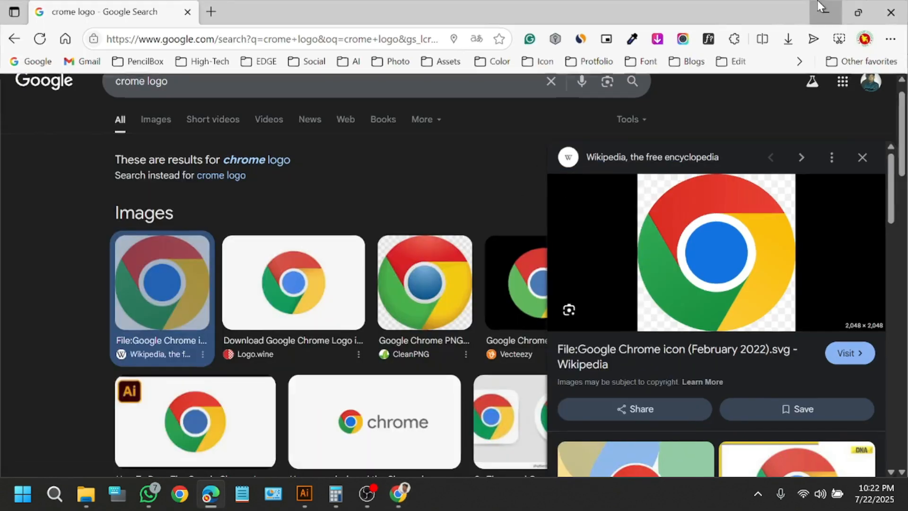
{"action": "left_click", "coordinate": [806, 12]}
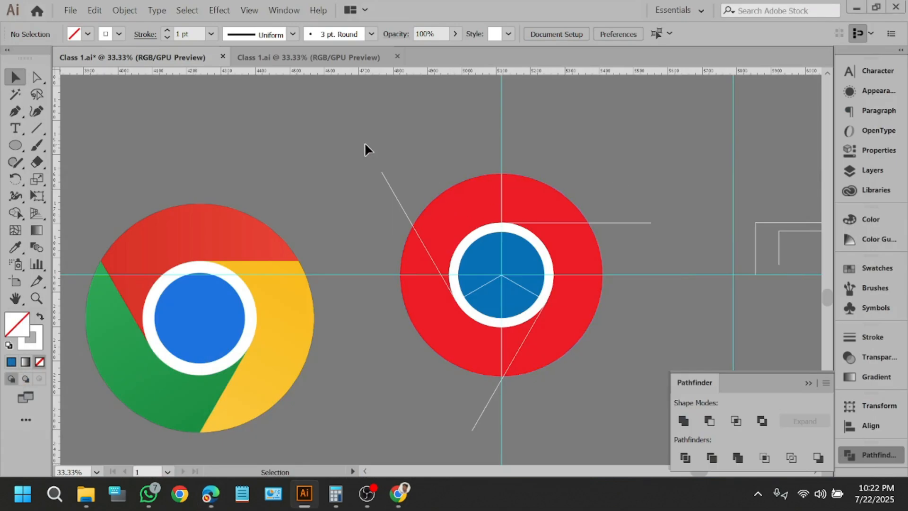
Select the circles and the three paths, and split the red ring into three sections with the Shape Builder tool.
{"action": "left_click_drag", "start_coordinate": [601, 382], "coordinate": [602, 382]}
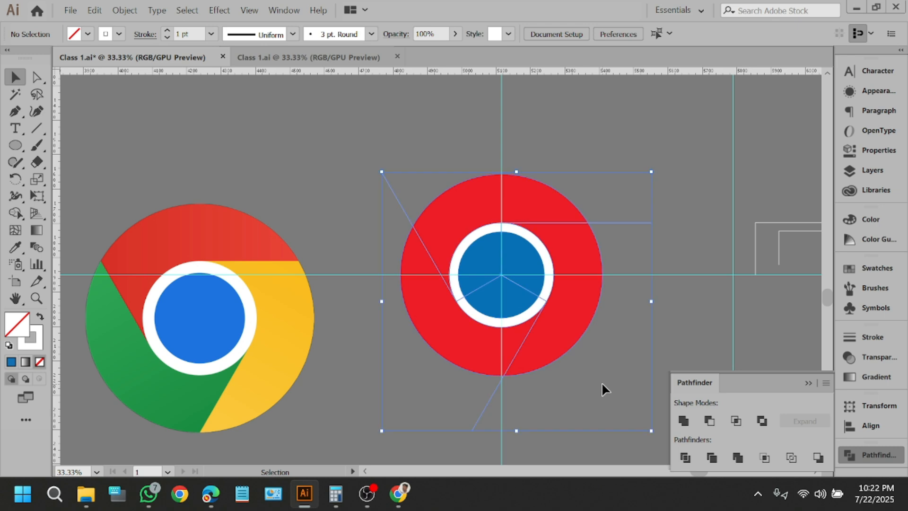
{"action": "left_click_drag", "start_coordinate": [656, 155], "coordinate": [418, 399]}
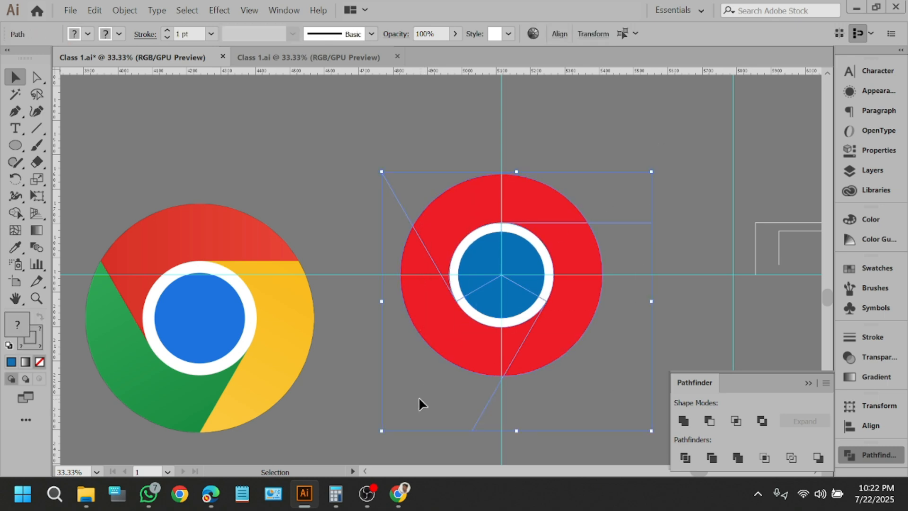
{"action": "left_click", "coordinate": [15, 213]}
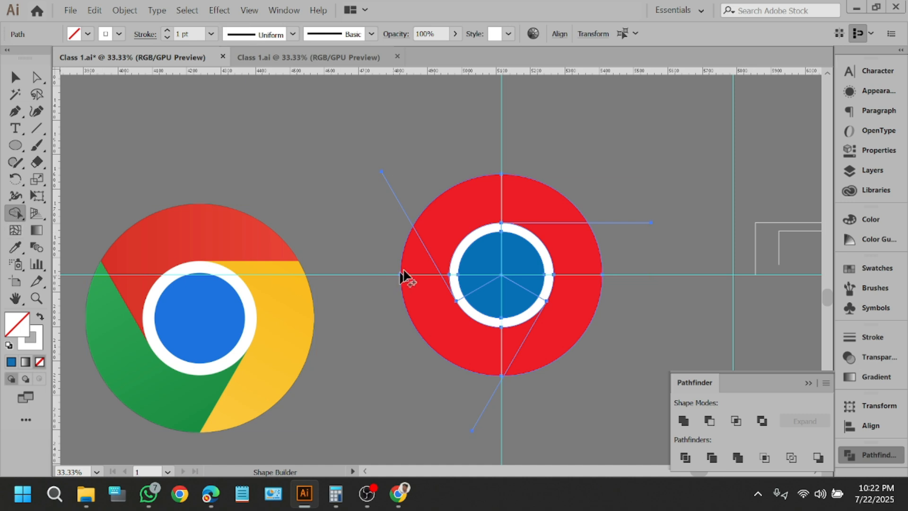
{"action": "left_click", "coordinate": [474, 207], "text": "alt"}
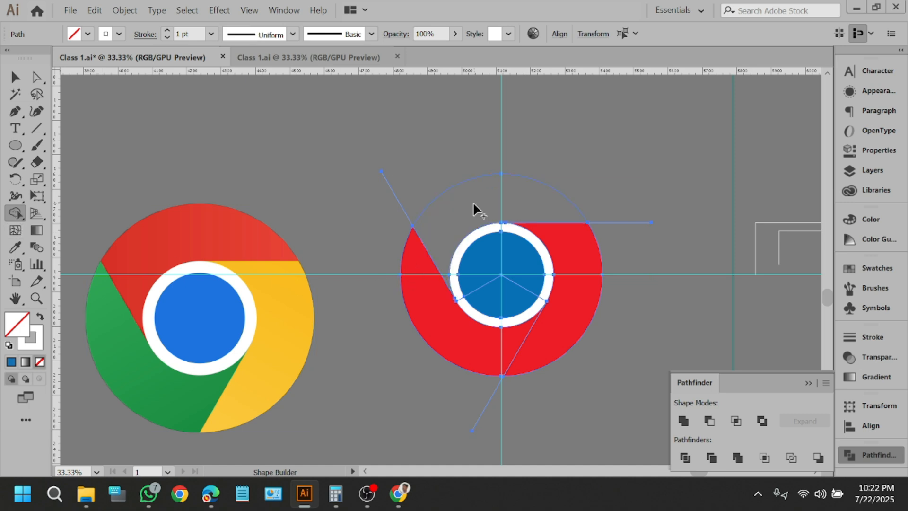
{"action": "left_click", "coordinate": [426, 314], "text": "alt"}
{"action": "left_click", "coordinate": [587, 266], "text": "alt"}
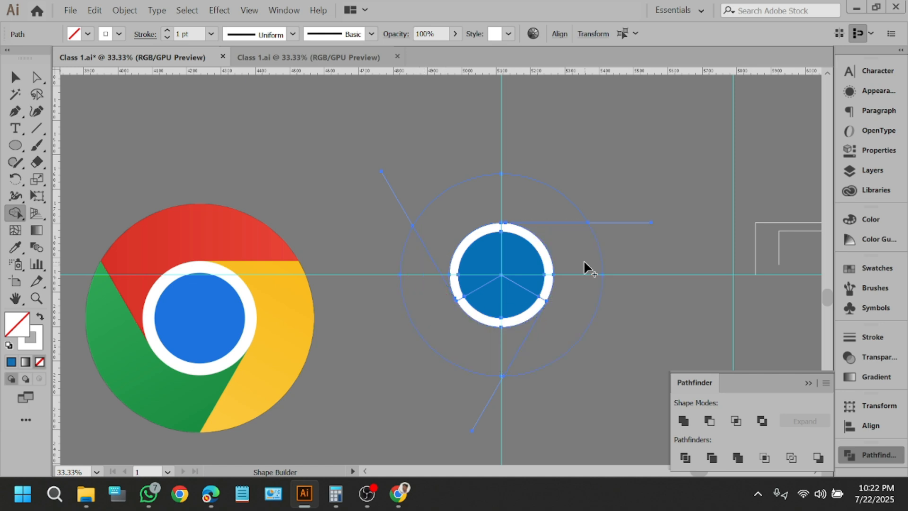
Clear the selection and select only the upper section of the split outer ring.
{"action": "left_click", "coordinate": [15, 77]}
{"action": "left_click", "coordinate": [401, 156]}
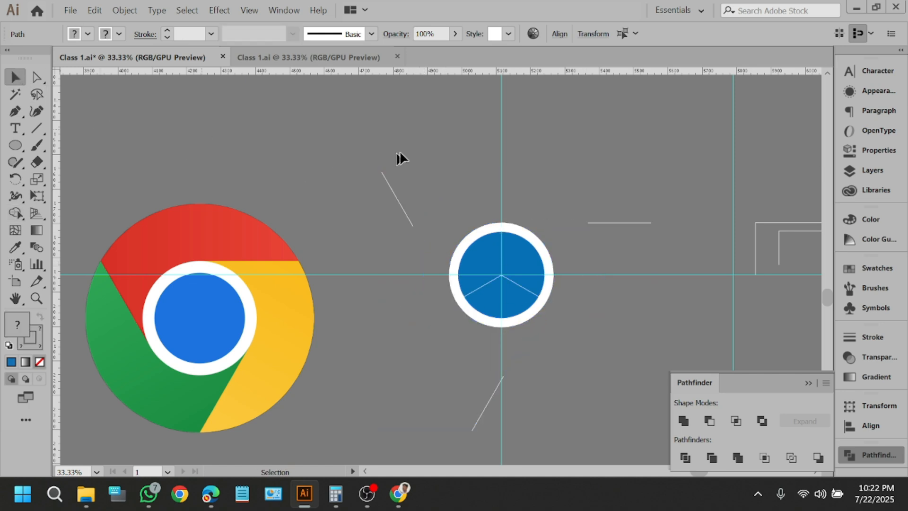
{"action": "left_click", "coordinate": [480, 215]}
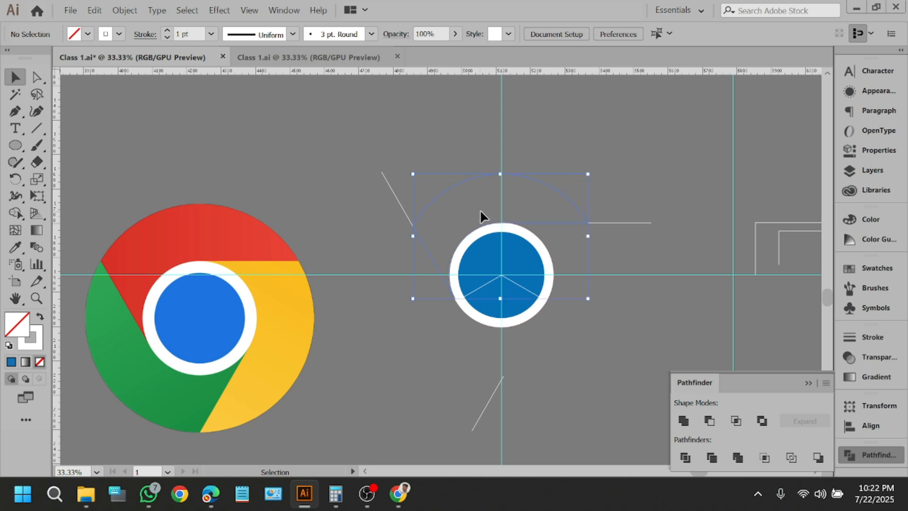
Fill the upper segment of the redrawn Chrome logo with red.
{"action": "left_click", "coordinate": [87, 34]}
{"action": "left_click", "coordinate": [59, 58]}
{"action": "left_click", "coordinate": [49, 58]}
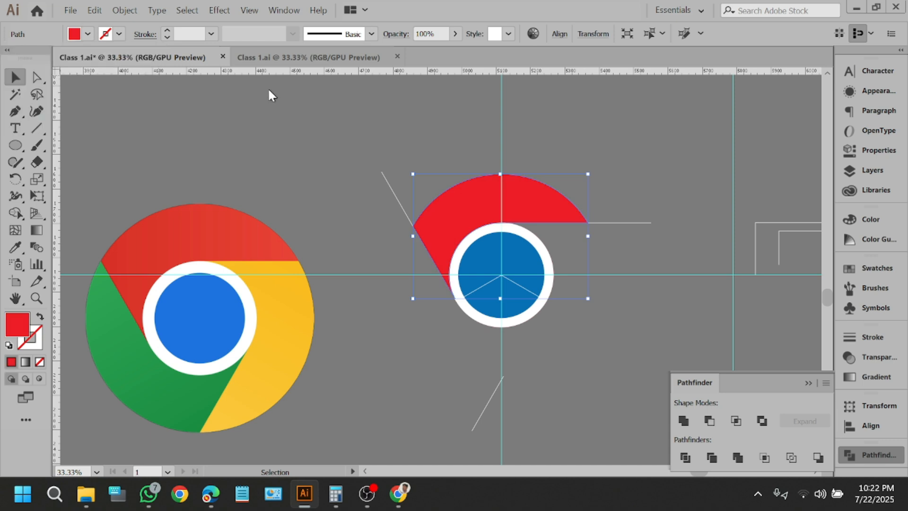
Fill the lower-left segment of the redrawn Chrome logo with green and deselect it.
{"action": "left_click", "coordinate": [379, 256]}
{"action": "left_click", "coordinate": [401, 298]}
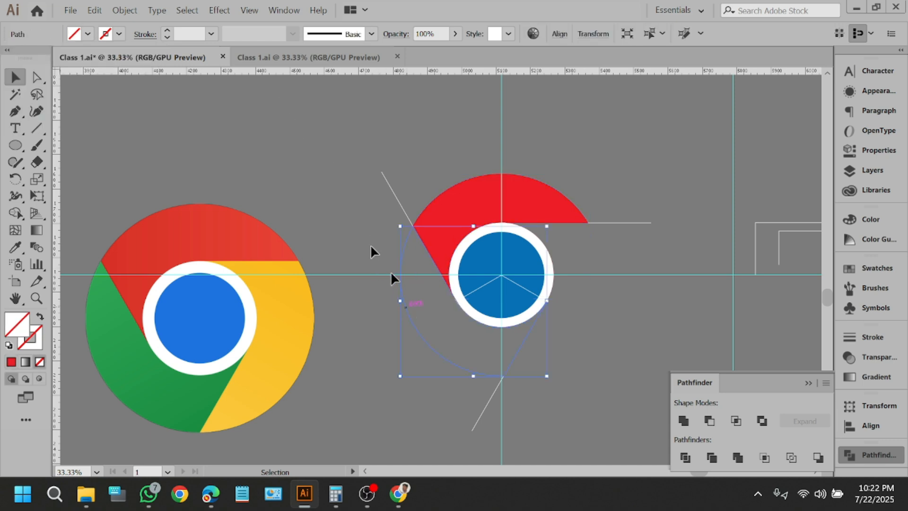
{"action": "left_click", "coordinate": [88, 38]}
{"action": "left_click", "coordinate": [59, 69]}
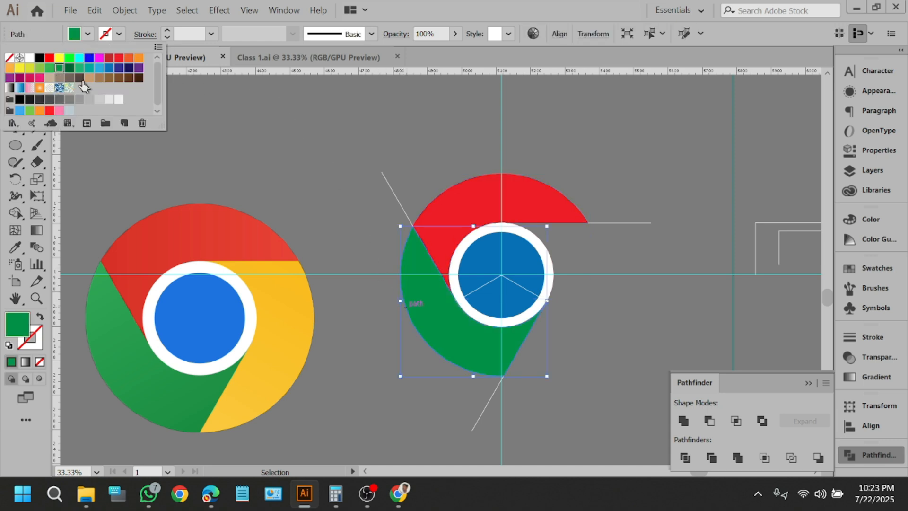
{"action": "left_click", "coordinate": [340, 163]}
Fill the remaining segment on the logo's right side with yellow and deselect it.
{"action": "left_click", "coordinate": [600, 312]}
{"action": "left_click", "coordinate": [572, 276]}
{"action": "left_click", "coordinate": [88, 36]}
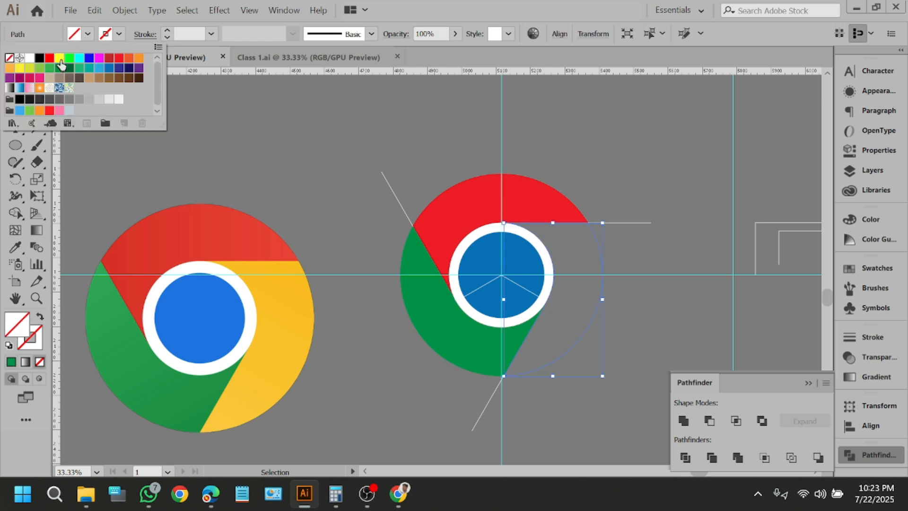
{"action": "left_click", "coordinate": [59, 57]}
{"action": "left_click", "coordinate": [255, 158]}
{"action": "left_click", "coordinate": [367, 207]}
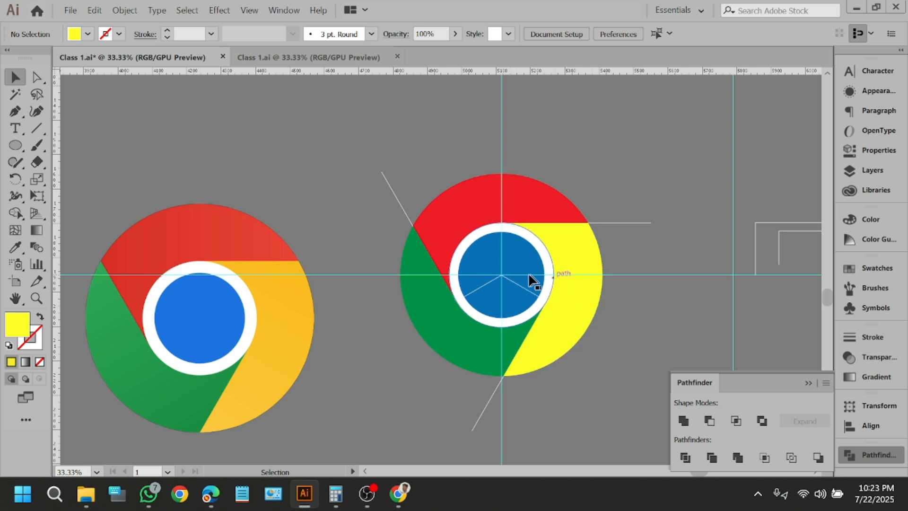
{"action": "left_click", "coordinate": [492, 265]}
{"action": "left_click", "coordinate": [493, 265], "text": "shift"}
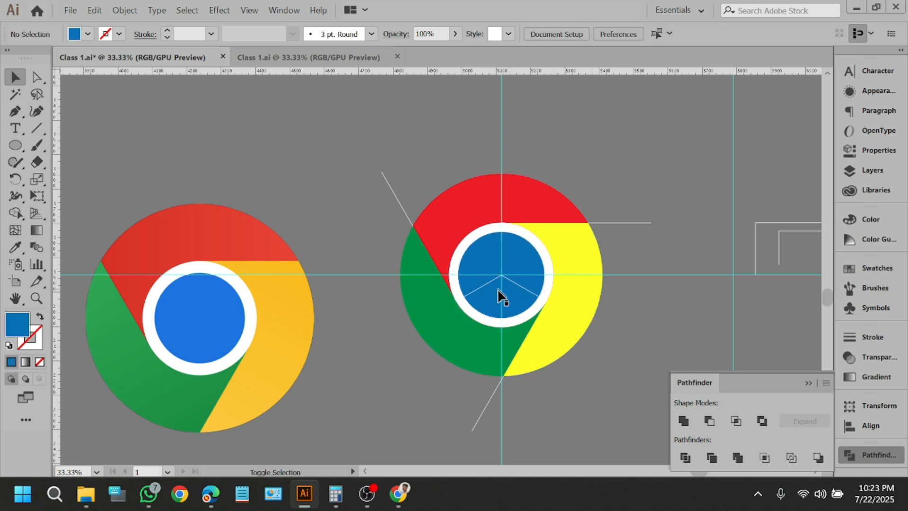
{"action": "left_click", "coordinate": [522, 273]}
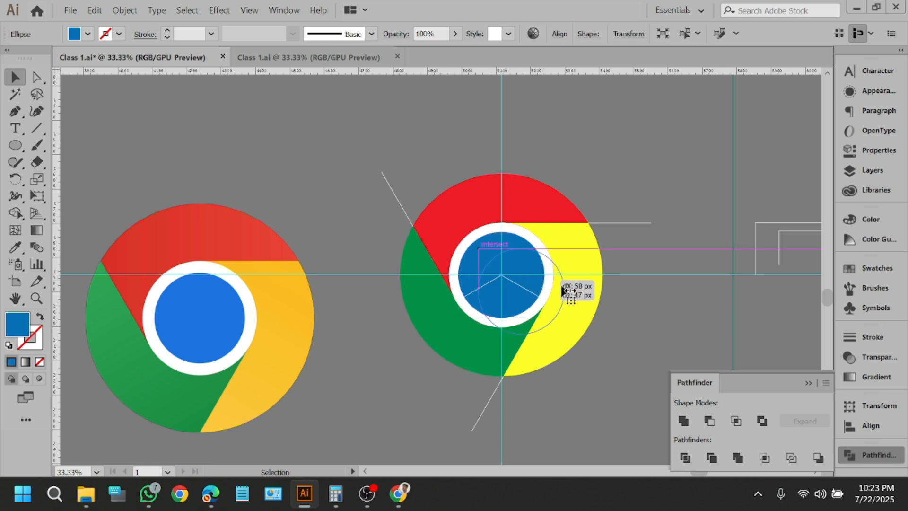
{"action": "scroll", "coordinate": [582, 259], "scroll_direction": "up", "scroll_amount": 2}
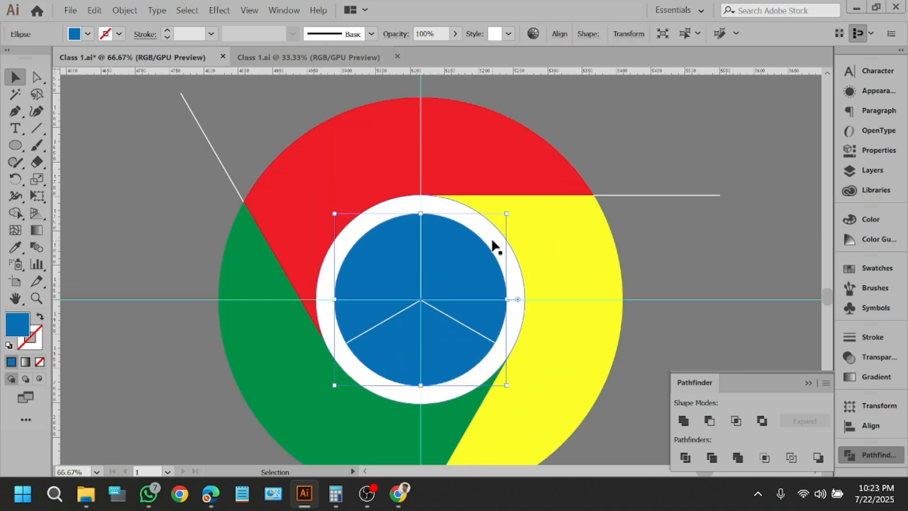
{"action": "left_click", "coordinate": [492, 238]}
{"action": "left_click_drag", "start_coordinate": [490, 237], "coordinate": [508, 240]}
{"action": "key", "text": "ctrl+z"}
Duplicate the red, green and yellow segments with the centre circles into the empty area below and right of the construction lines.
{"action": "scroll", "coordinate": [462, 193], "scroll_direction": "down", "scroll_amount": 2}
{"action": "left_click", "coordinate": [555, 260]}
{"action": "left_click", "coordinate": [523, 223]}
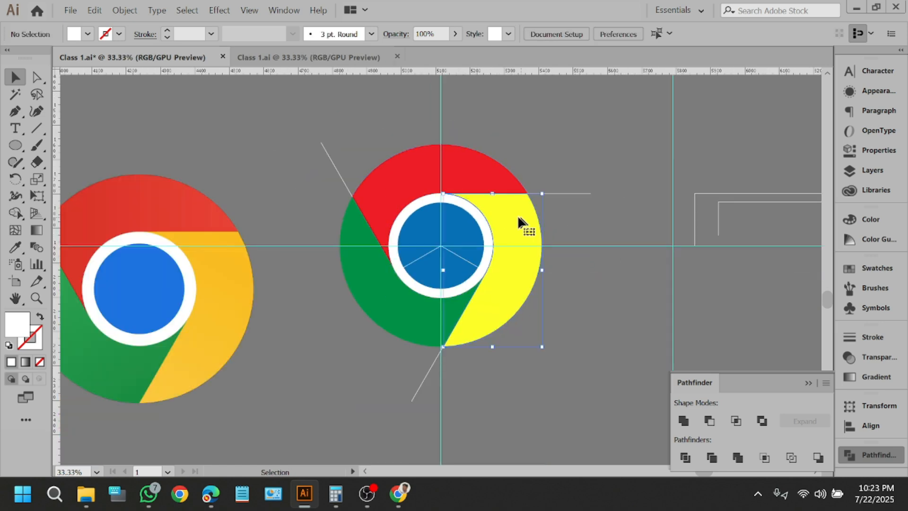
{"action": "left_click", "coordinate": [413, 198], "text": "shift"}
{"action": "left_click", "coordinate": [370, 274], "text": "shift"}
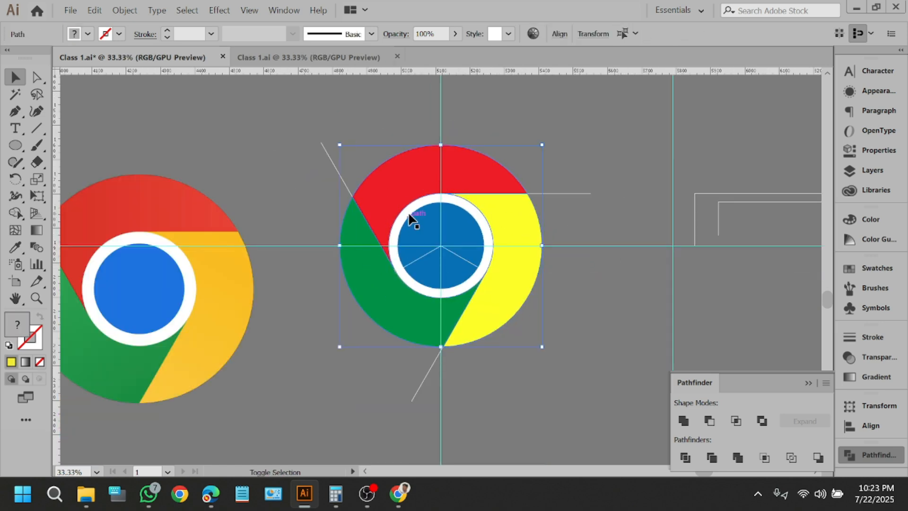
{"action": "scroll", "coordinate": [395, 200], "scroll_direction": "down", "scroll_amount": 2}
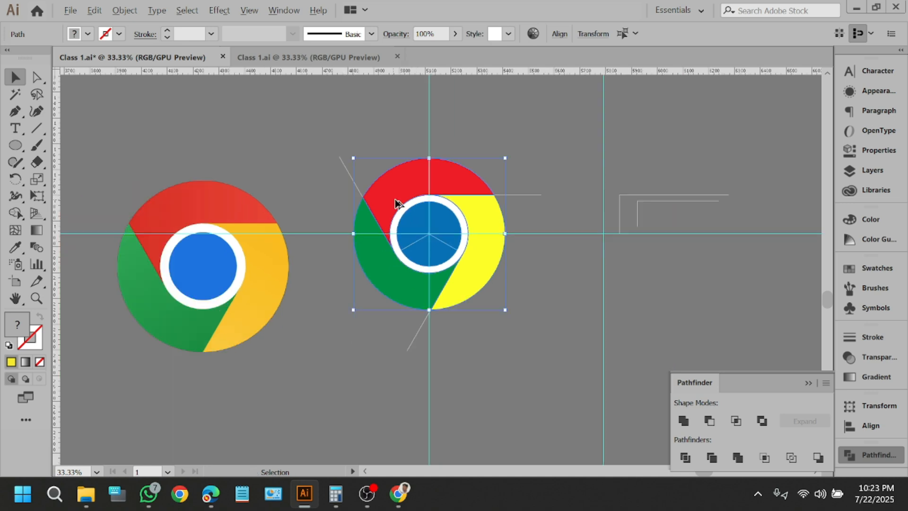
{"action": "left_click_drag", "start_coordinate": [412, 199], "coordinate": [589, 279]}
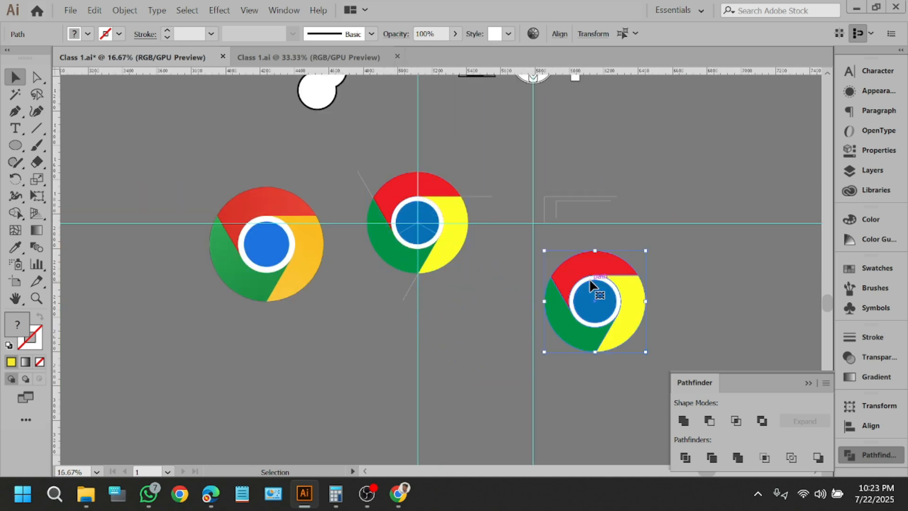
Group the parts of the duplicated Chrome logo and select the group.
{"action": "scroll", "coordinate": [665, 300], "scroll_direction": "up", "scroll_amount": 4}
{"action": "left_click", "coordinate": [661, 294]}
{"action": "scroll", "coordinate": [504, 222], "scroll_direction": "down", "scroll_amount": 2}
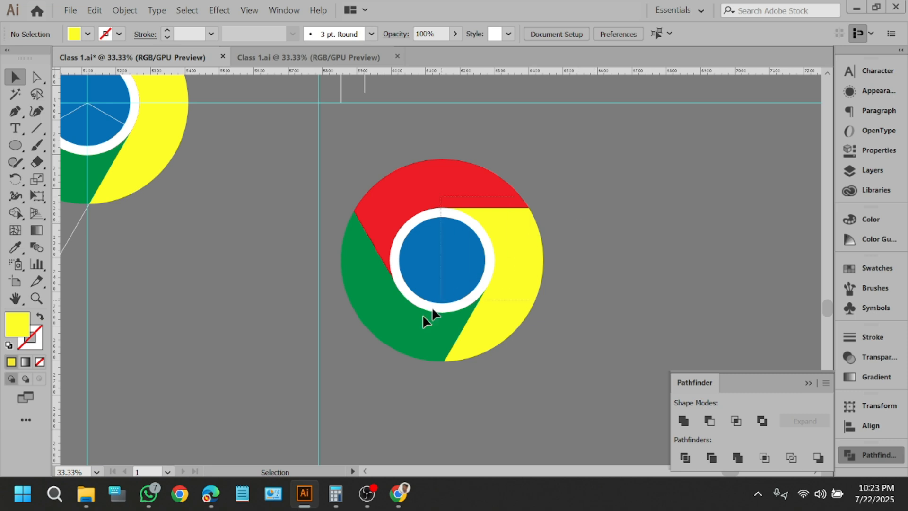
{"action": "left_click", "coordinate": [386, 343]}
{"action": "scroll", "coordinate": [473, 265], "scroll_direction": "down", "scroll_amount": 1}
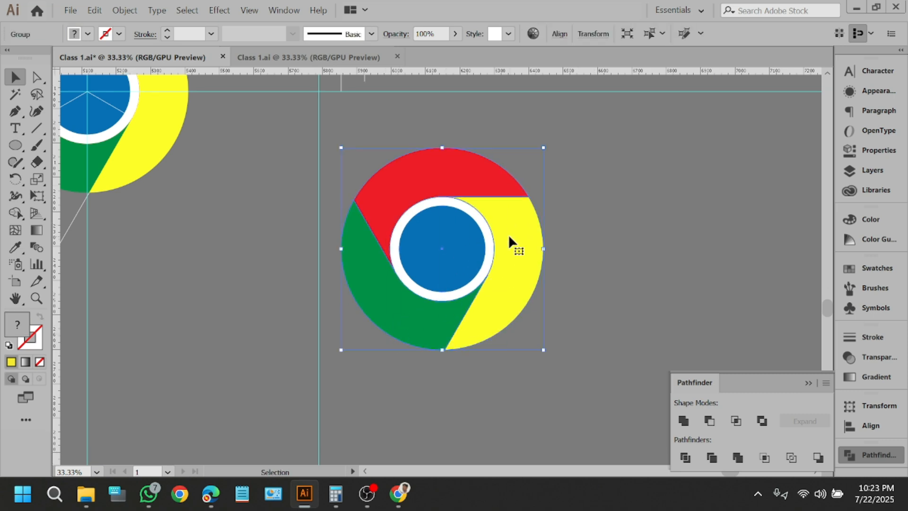
Move the reference Chrome image to the right of the duplicated logo and compare the two side by side.
{"action": "scroll", "coordinate": [509, 234], "scroll_direction": "down", "scroll_amount": 2}
{"action": "left_click_drag", "start_coordinate": [163, 185], "coordinate": [615, 243]}
{"action": "scroll", "coordinate": [619, 241], "scroll_direction": "up", "scroll_amount": 3}
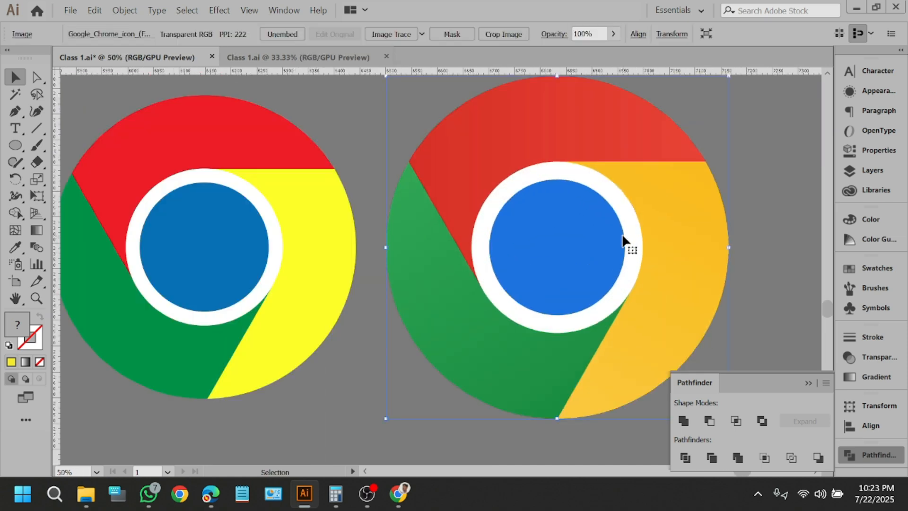
{"action": "scroll", "coordinate": [624, 241], "scroll_direction": "down", "scroll_amount": 1}
{"action": "left_click", "coordinate": [425, 384]}
{"action": "scroll", "coordinate": [447, 320], "scroll_direction": "up", "scroll_amount": 2}
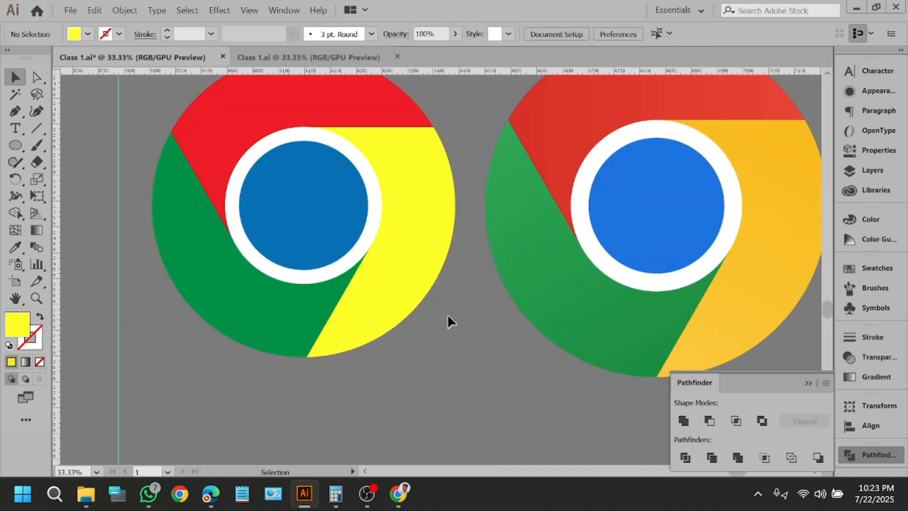
{"action": "scroll", "coordinate": [471, 318], "scroll_direction": "down", "scroll_amount": 1}
{"action": "scroll", "coordinate": [510, 350], "scroll_direction": "down", "scroll_amount": 1}
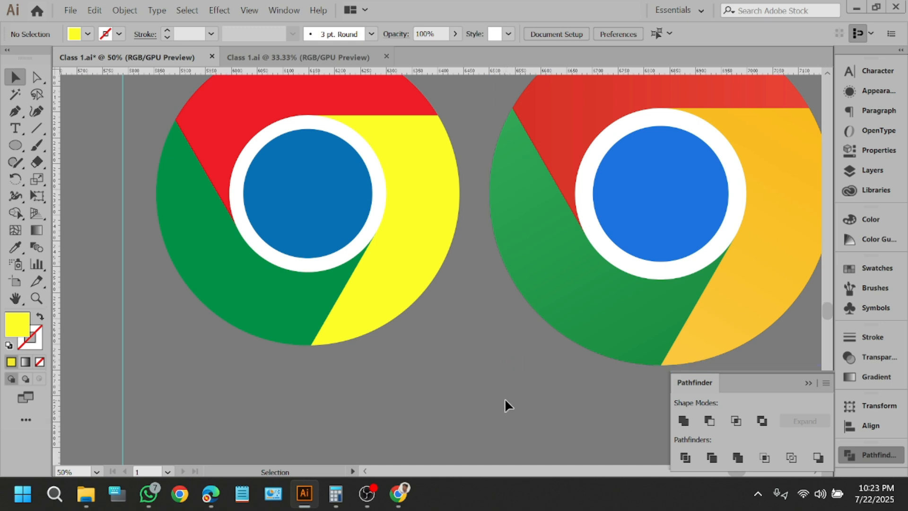
{"action": "scroll", "coordinate": [504, 398], "scroll_direction": "up", "scroll_amount": 5}
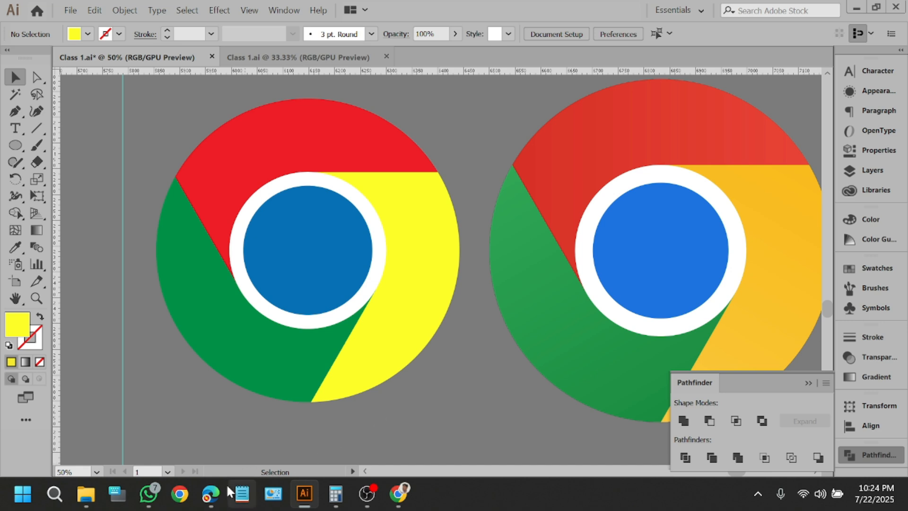
Switch to the Edge browser and search Google for "robi logo".
{"action": "left_click", "coordinate": [211, 492]}
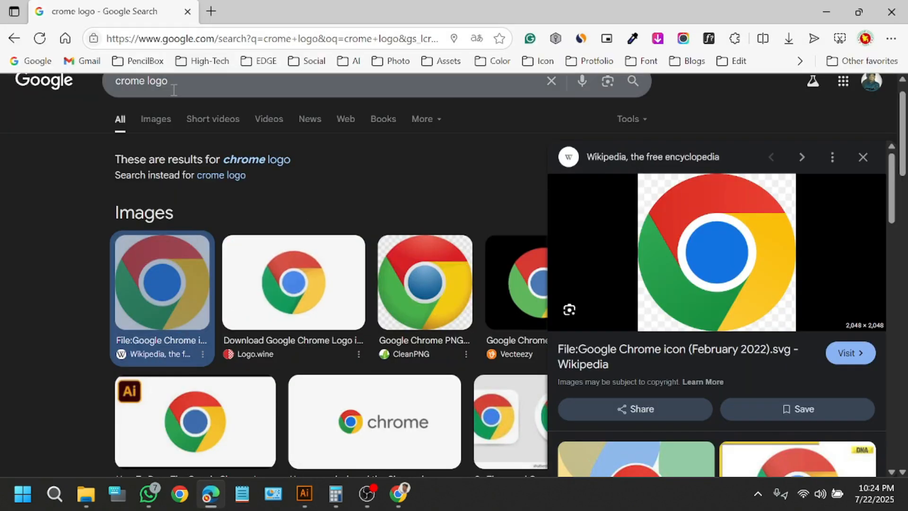
{"action": "scroll", "coordinate": [174, 87], "scroll_direction": "up", "scroll_amount": 1}
{"action": "left_click_drag", "start_coordinate": [172, 103], "coordinate": [101, 127]}
{"action": "type", "text": "r"}
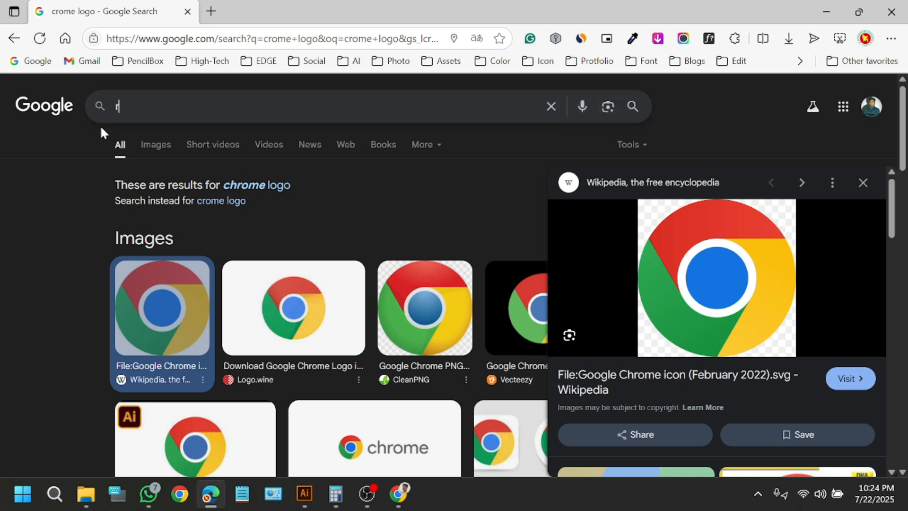
{"action": "type", "text": "obi logo"}
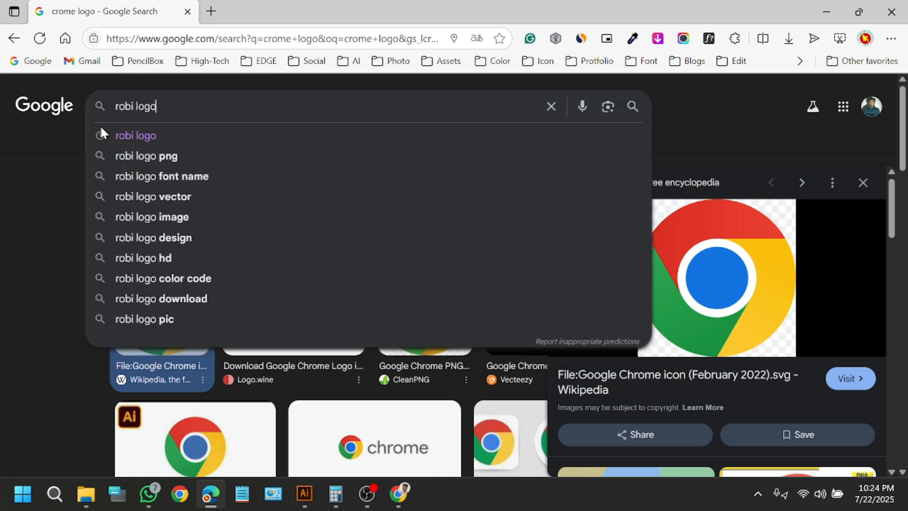
{"action": "key", "text": "Return"}
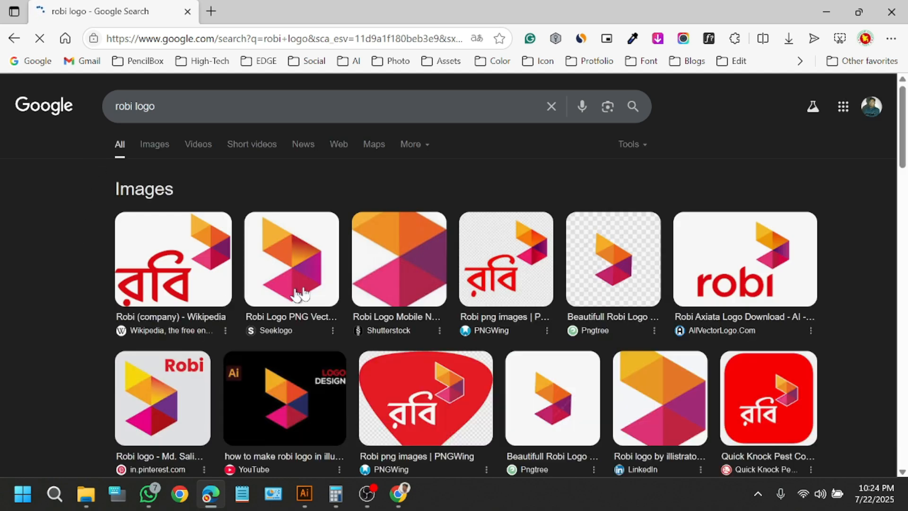
Save the Wikipedia Robi logo image to Downloads as Logo_of_Robi_Axiata.svg.png.
{"action": "left_click", "coordinate": [195, 271]}
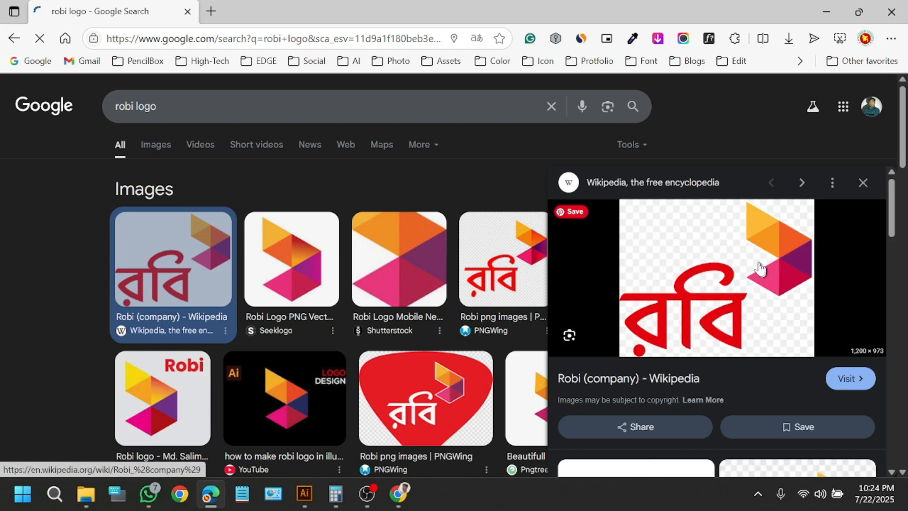
{"action": "right_click", "coordinate": [751, 263]}
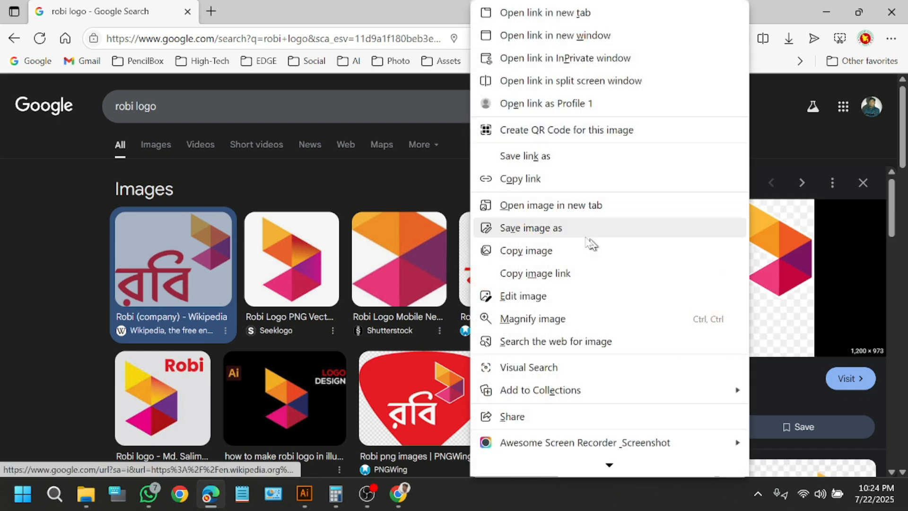
{"action": "left_click", "coordinate": [569, 233]}
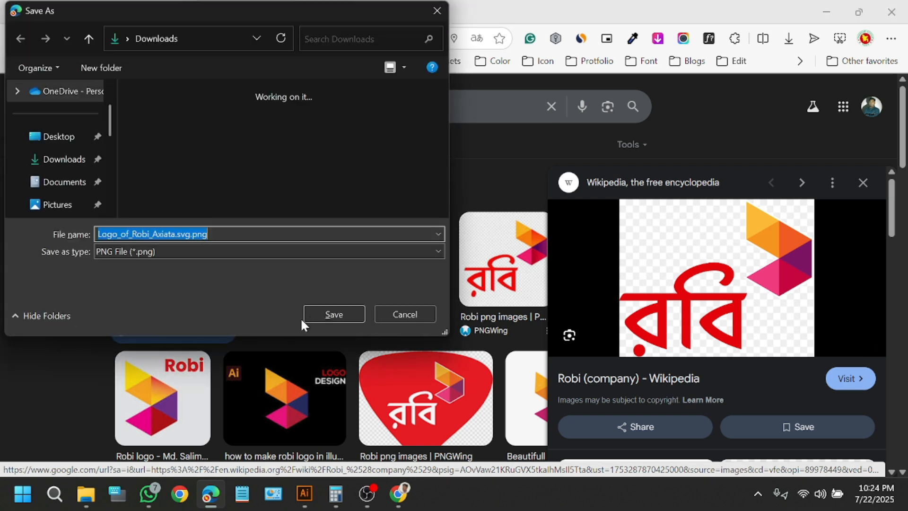
{"action": "left_click", "coordinate": [333, 311]}
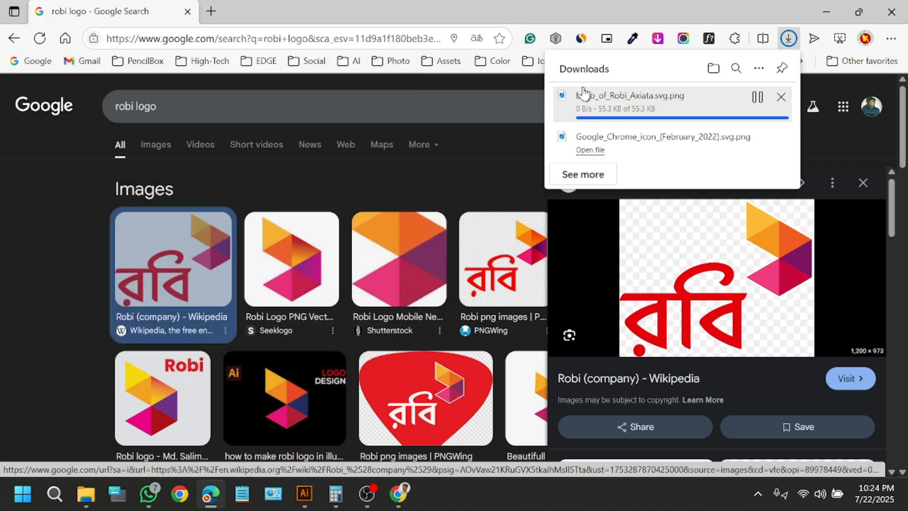
Place the downloaded Logo_of_Robi_Axiata.svg.png in the Illustrator document and move it to the empty area below and left of the Chrome logos.
{"action": "left_click_drag", "start_coordinate": [582, 109], "coordinate": [363, 279]}
{"action": "scroll", "coordinate": [268, 224], "scroll_direction": "down", "scroll_amount": 5}
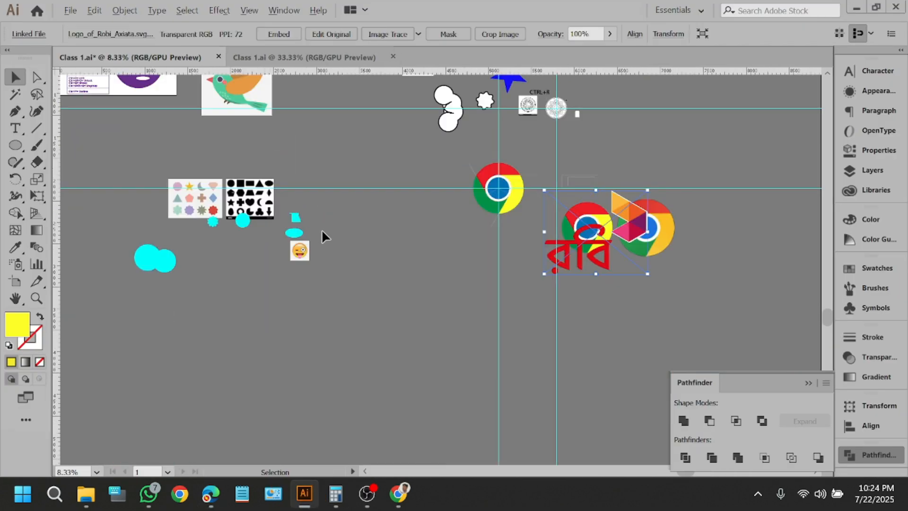
{"action": "left_click_drag", "start_coordinate": [593, 242], "coordinate": [376, 333]}
Examine how the Robi logo's symbol is built from coloured triangles.
{"action": "scroll", "coordinate": [492, 269], "scroll_direction": "up", "scroll_amount": 5}
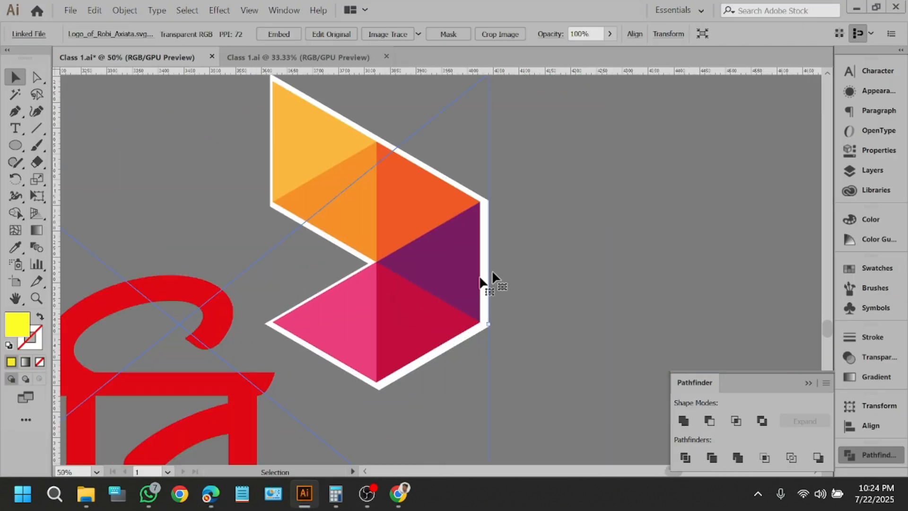
{"action": "left_click", "coordinate": [505, 249]}
{"action": "left_click_drag", "start_coordinate": [502, 245], "coordinate": [446, 290]}
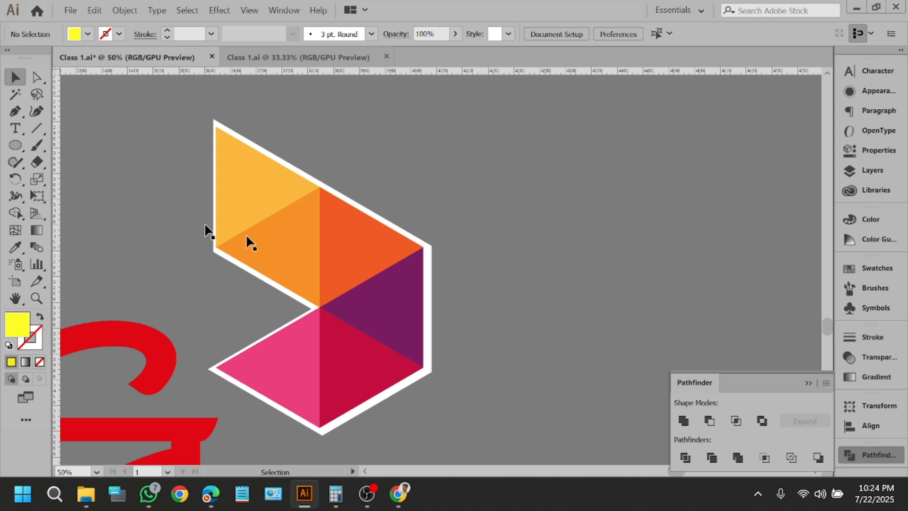
{"action": "key", "text": "ctrl+minus"}
{"action": "left_click", "coordinate": [194, 233]}
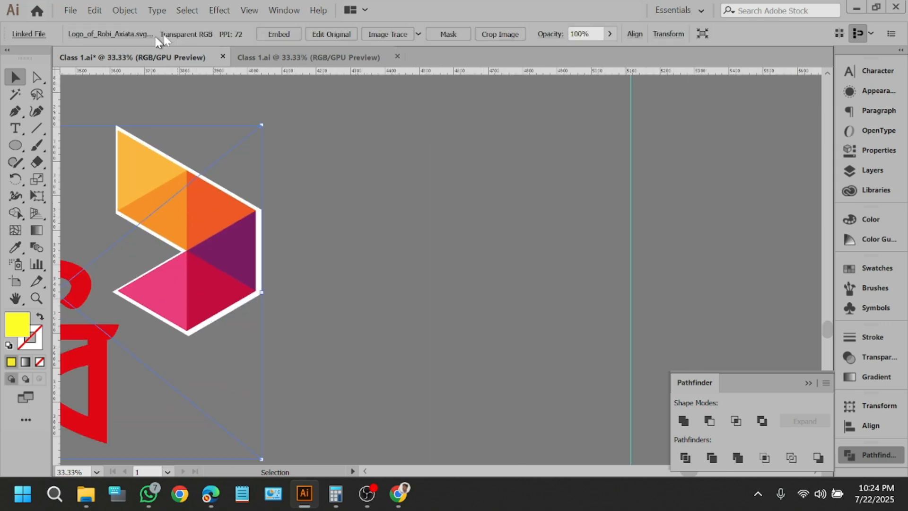
{"action": "left_click", "coordinate": [384, 185]}
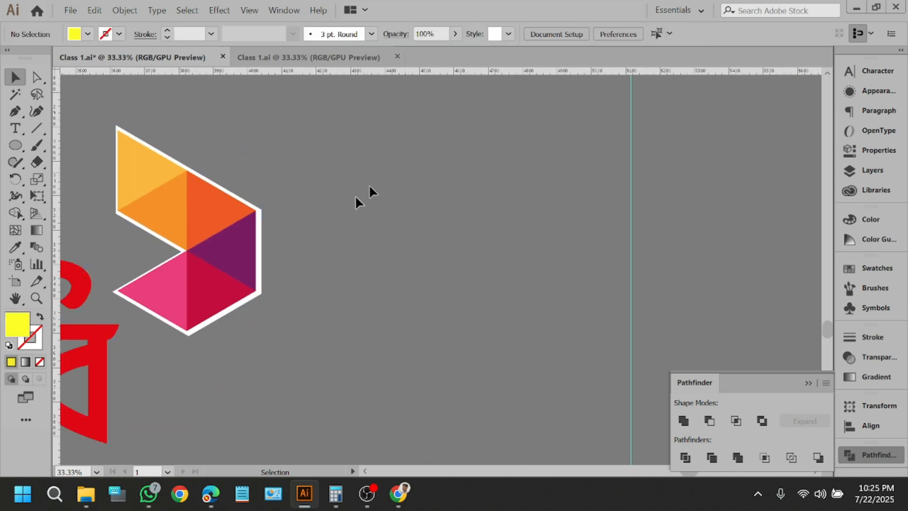
{"action": "scroll", "coordinate": [182, 251], "scroll_direction": "up", "scroll_amount": 1}
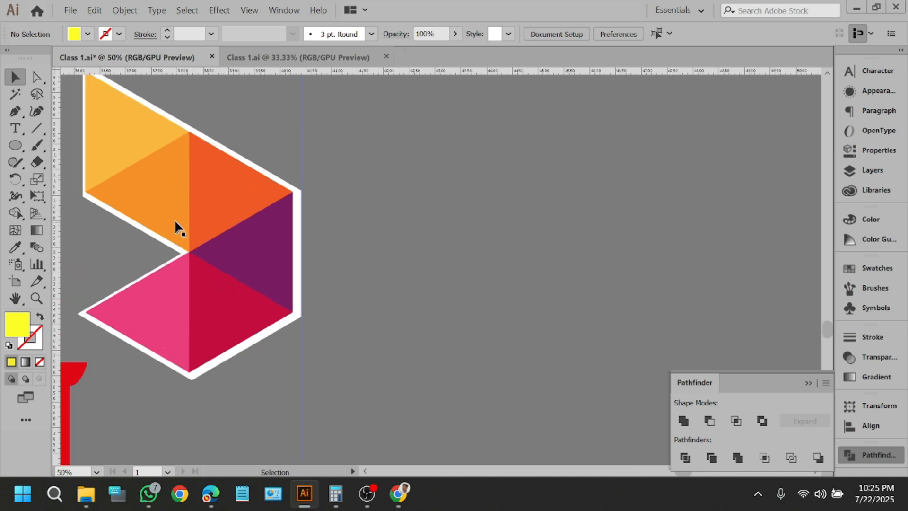
Draw an upright yellow triangle with the Polygon tool in the empty area right of the Robi symbol.
{"action": "scroll", "coordinate": [170, 220], "scroll_direction": "down", "scroll_amount": 1}
{"action": "left_click_drag", "start_coordinate": [16, 145], "coordinate": [71, 199]}
{"action": "left_click_drag", "start_coordinate": [501, 251], "coordinate": [595, 295]}
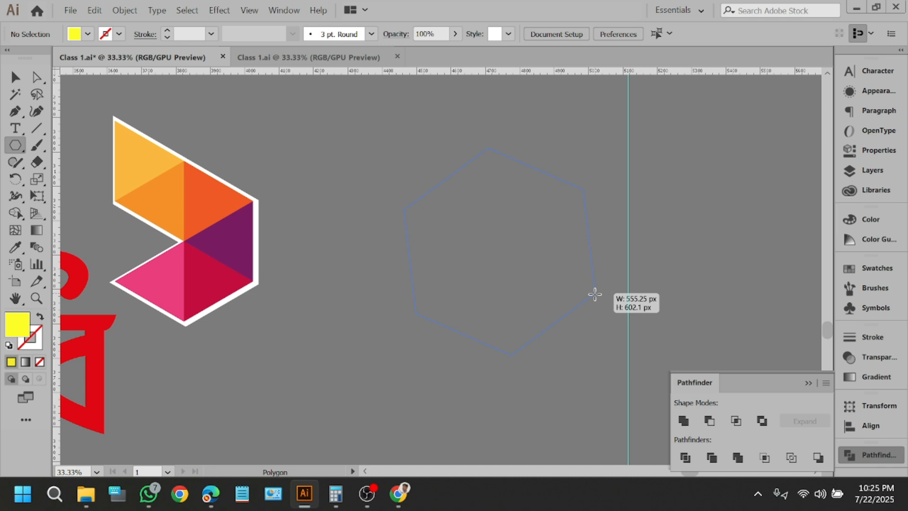
{"action": "key", "text": "Down"}
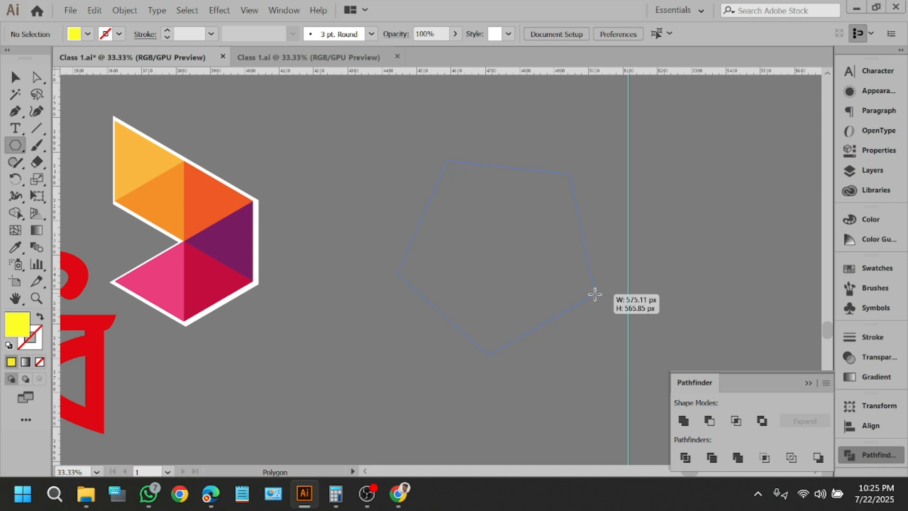
{"action": "mouse_move", "coordinate": [595, 294]}
{"action": "left_mouse_down"}
{"action": "mouse_move", "coordinate": [572, 237]}
{"action": "mouse_move", "coordinate": [602, 307]}
{"action": "left_mouse_up"}
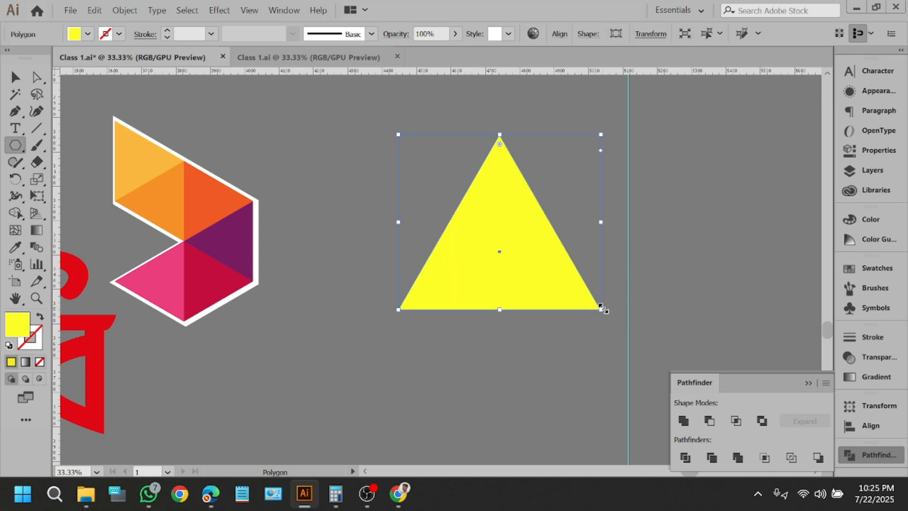
Scale the yellow triangle down, rotate it to point right, and move it closer to the Robi symbol.
{"action": "left_click", "coordinate": [15, 76]}
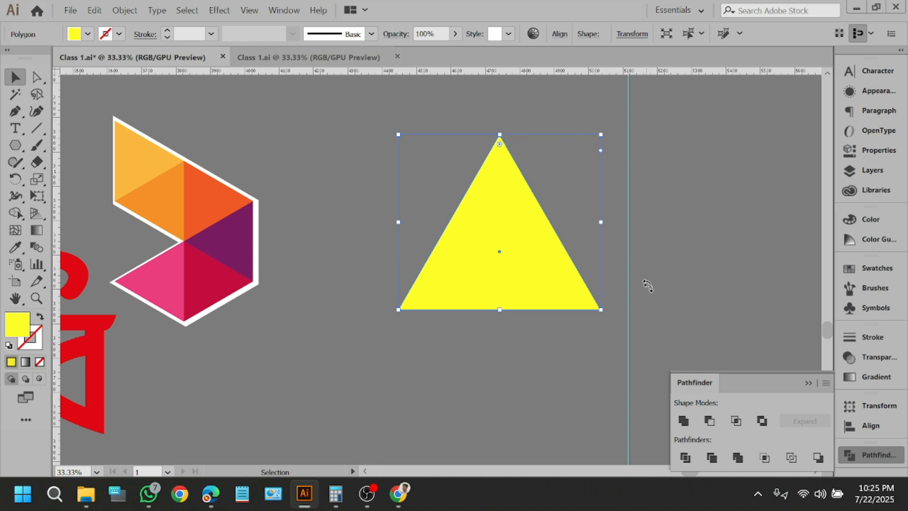
{"action": "left_click_drag", "start_coordinate": [607, 134], "coordinate": [690, 369]}
{"action": "left_click_drag", "start_coordinate": [457, 210], "coordinate": [413, 209]}
{"action": "left_click_drag", "start_coordinate": [483, 149], "coordinate": [555, 218]}
{"action": "left_click", "coordinate": [555, 217]}
{"action": "left_click_drag", "start_coordinate": [478, 255], "coordinate": [386, 256]}
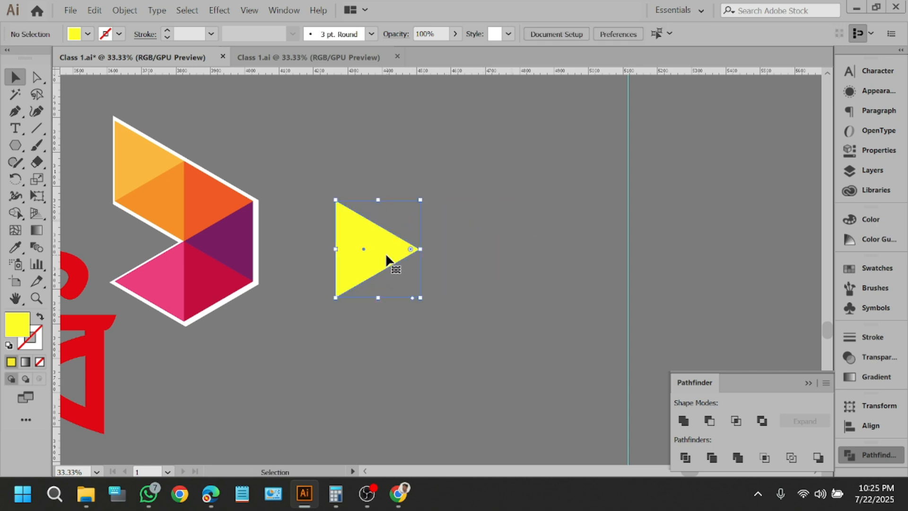
Open the Rotate settings for the yellow triangle with its right-hand tip as the centre of rotation.
{"action": "scroll", "coordinate": [414, 258], "scroll_direction": "up", "scroll_amount": 1}
{"action": "scroll", "coordinate": [446, 232], "scroll_direction": "down", "scroll_amount": 1}
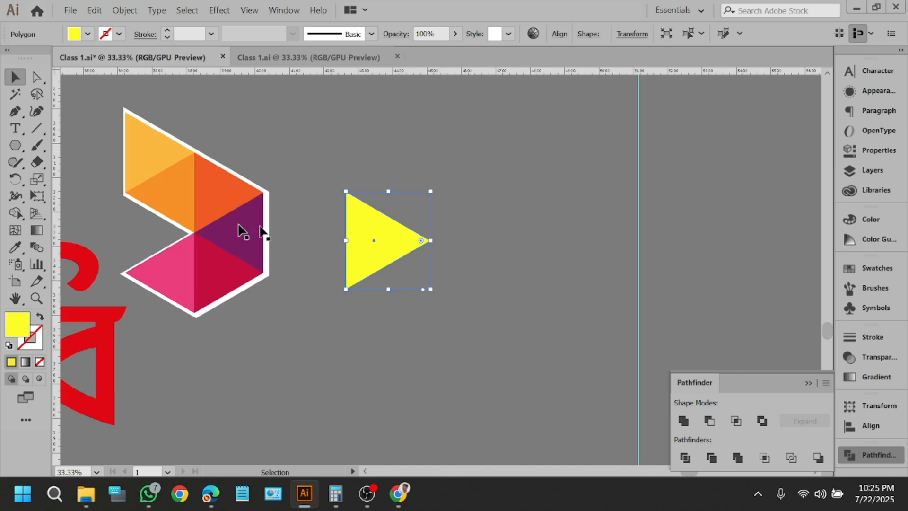
{"action": "scroll", "coordinate": [123, 246], "scroll_direction": "up", "scroll_amount": 3}
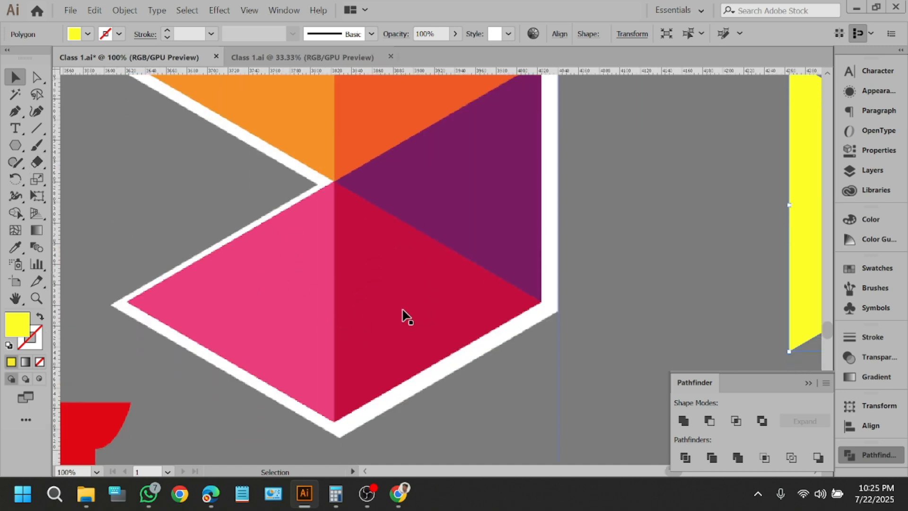
{"action": "scroll", "coordinate": [284, 114], "scroll_direction": "down", "scroll_amount": 2}
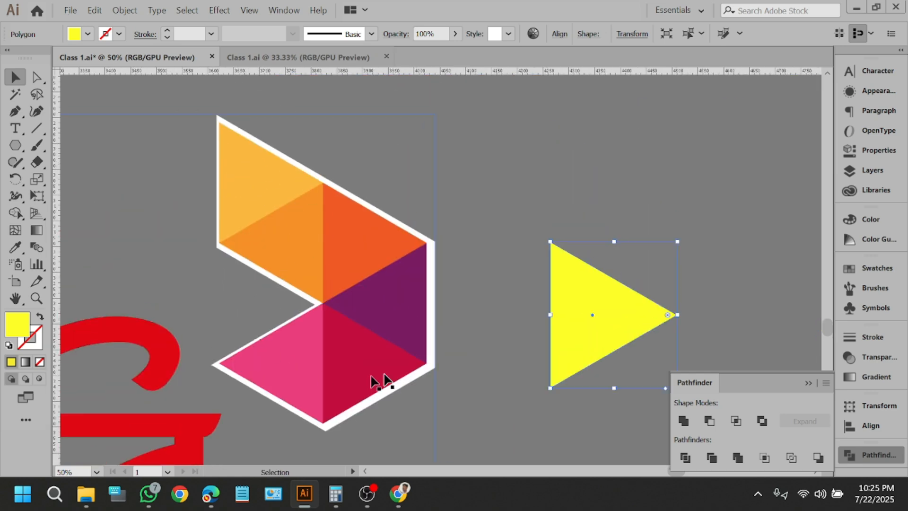
{"action": "left_click_drag", "start_coordinate": [456, 359], "coordinate": [348, 278]}
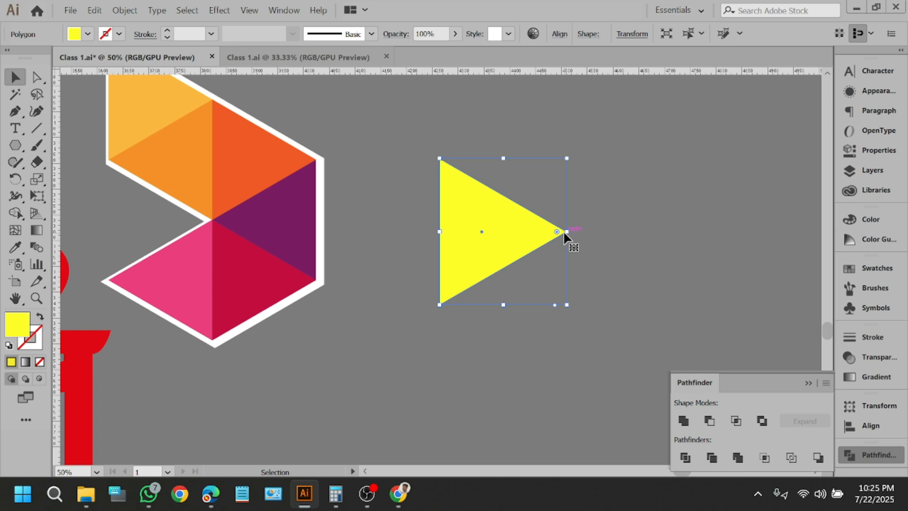
{"action": "left_click_drag", "start_coordinate": [513, 238], "coordinate": [493, 248]}
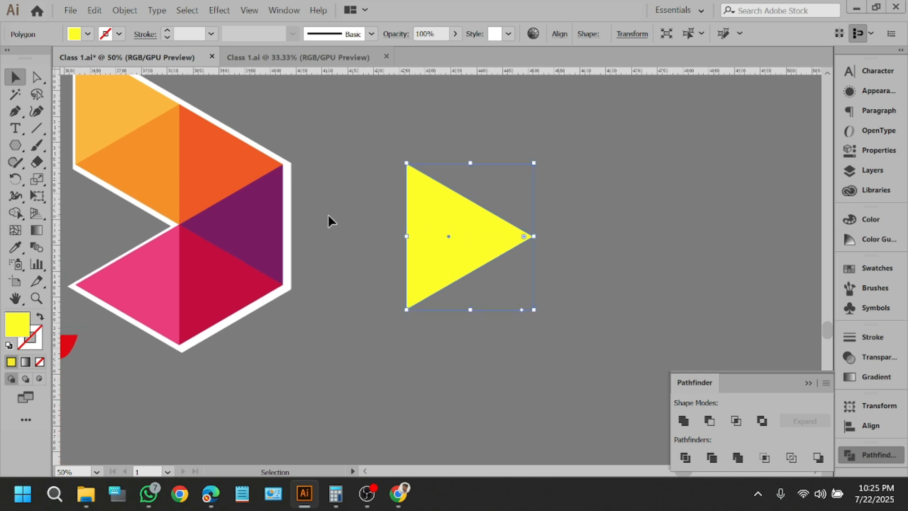
{"action": "left_click", "coordinate": [18, 181]}
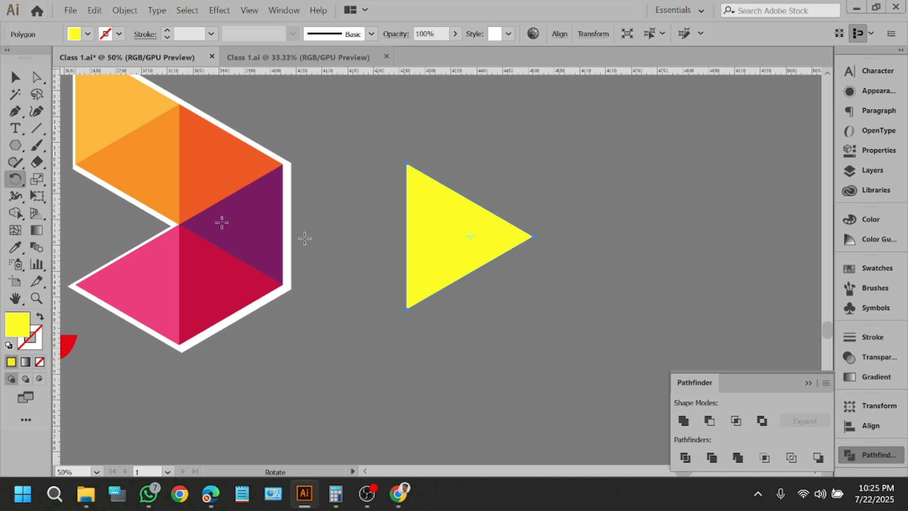
{"action": "left_click", "coordinate": [533, 236], "text": "alt"}
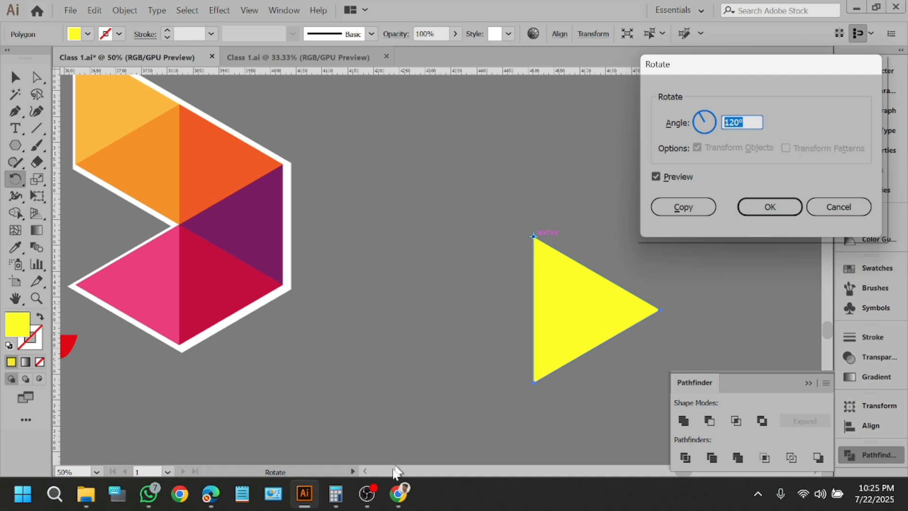
Switch to Calculator, compute 360 ÷ 6 for the rotation angle, and return to Illustrator.
{"action": "left_click", "coordinate": [335, 494]}
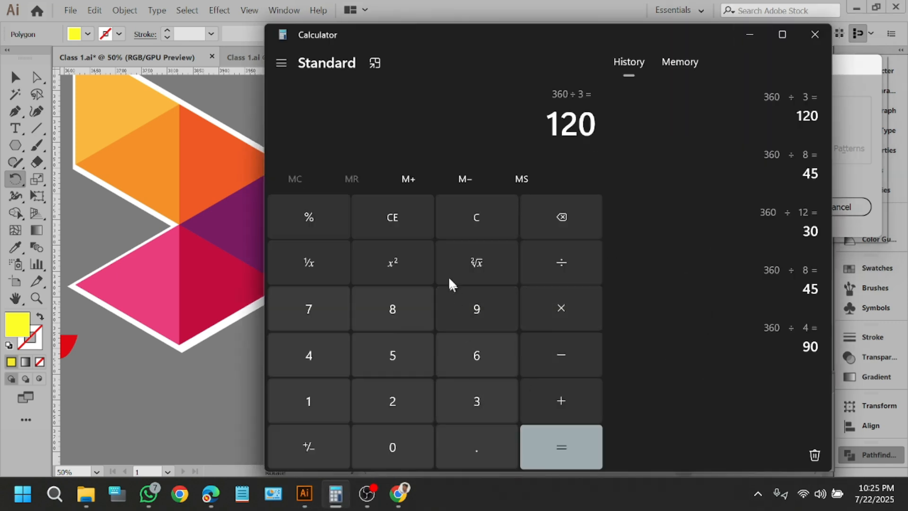
{"action": "left_click", "coordinate": [476, 217]}
{"action": "left_click", "coordinate": [488, 400]}
{"action": "left_click", "coordinate": [487, 362]}
{"action": "left_click", "coordinate": [398, 447]}
{"action": "left_click", "coordinate": [560, 263]}
{"action": "left_click", "coordinate": [486, 347]}
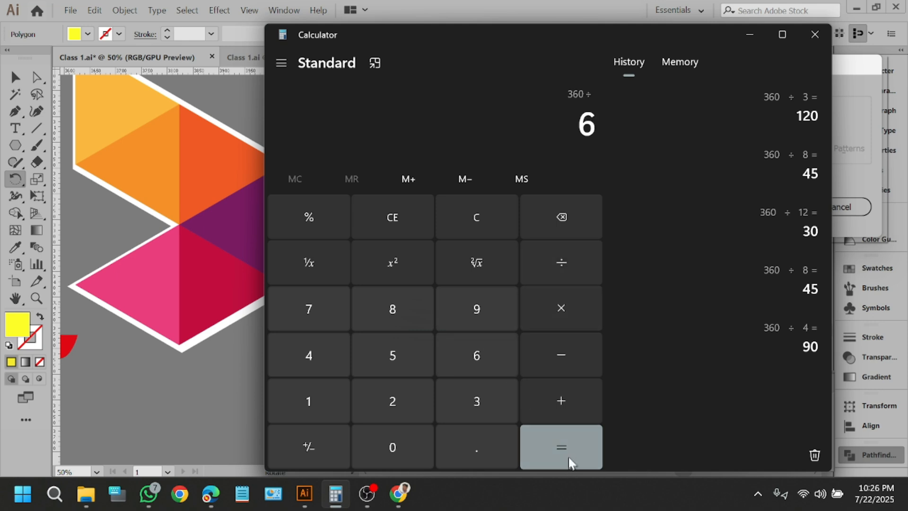
{"action": "left_click", "coordinate": [570, 461]}
{"action": "left_click", "coordinate": [749, 35]}
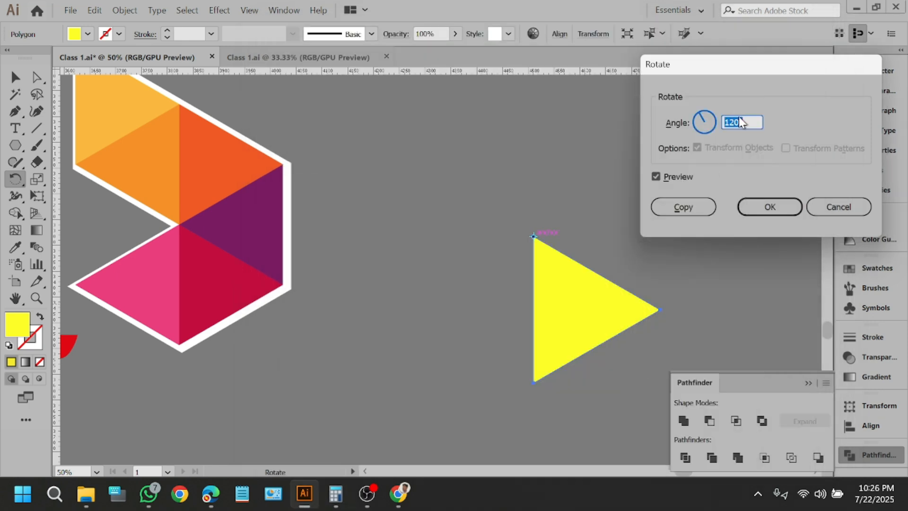
Rotate a copy of the triangle by 60° about its tip and repeat the transformation four times to form a hexagon.
{"action": "type", "text": "60"}
{"action": "left_click", "coordinate": [669, 181]}
{"action": "left_click", "coordinate": [670, 183]}
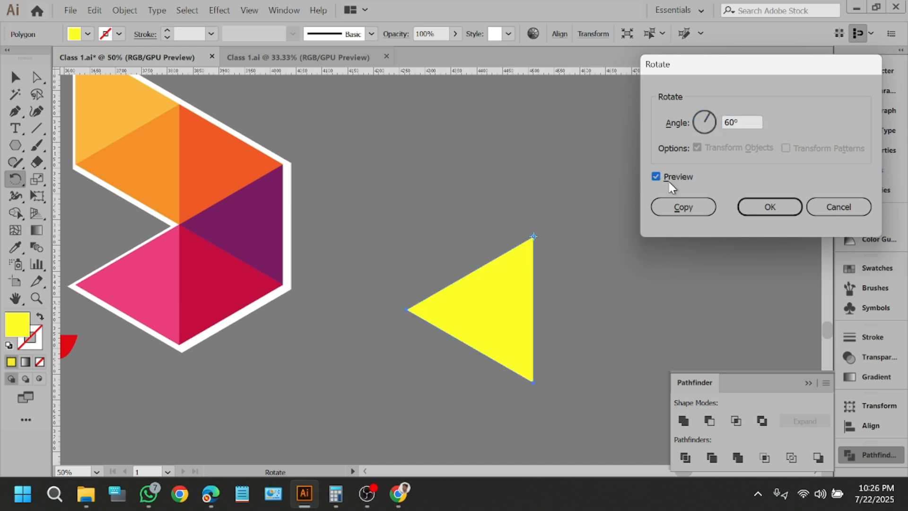
{"action": "left_click", "coordinate": [682, 208]}
{"action": "key", "text": "ctrl+d"}
{"action": "key", "text": "ctrl+d"}
{"action": "key", "text": "ctrl+d"}
{"action": "key", "text": "ctrl+d"}
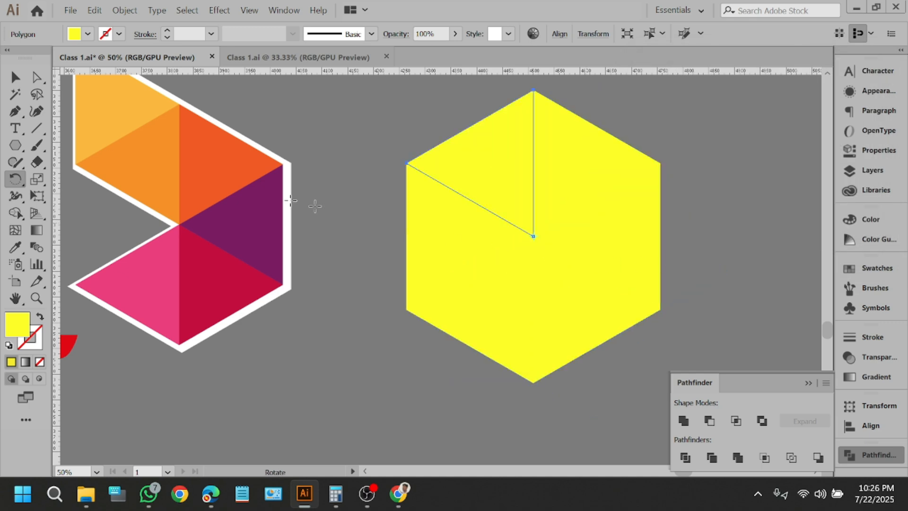
Examine the hexagon's triangles by selecting them together and individually.
{"action": "left_click", "coordinate": [15, 76]}
{"action": "left_click", "coordinate": [351, 118]}
{"action": "left_click_drag", "start_coordinate": [351, 119], "coordinate": [629, 301]}
{"action": "left_click", "coordinate": [702, 251]}
{"action": "left_click", "coordinate": [481, 151]}
{"action": "left_click", "coordinate": [742, 218]}
{"action": "left_click", "coordinate": [544, 162]}
{"action": "left_click", "coordinate": [626, 253]}
{"action": "left_click", "coordinate": [553, 325]}
{"action": "left_click", "coordinate": [472, 294]}
{"action": "left_click", "coordinate": [458, 214]}
{"action": "left_click", "coordinate": [728, 223]}
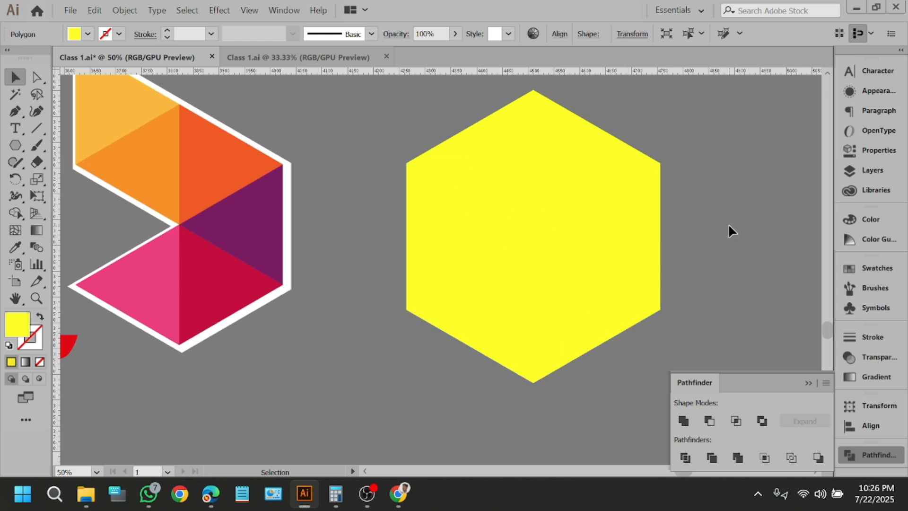
Open the incoming WhatsApp message and bring up Troubleshooting and help in the Google Meet call.
{"action": "scroll", "coordinate": [646, 333], "scroll_direction": "up", "scroll_amount": 2}
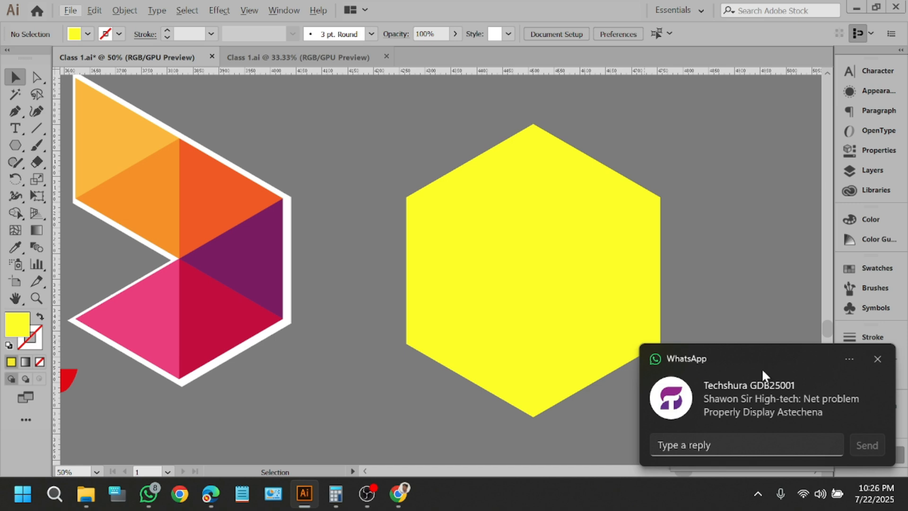
{"action": "left_click", "coordinate": [765, 408]}
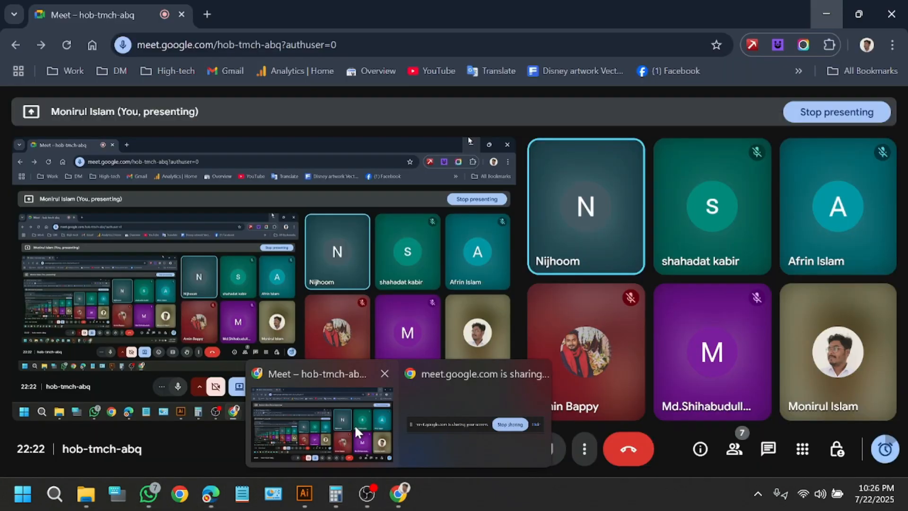
{"action": "left_click", "coordinate": [354, 424]}
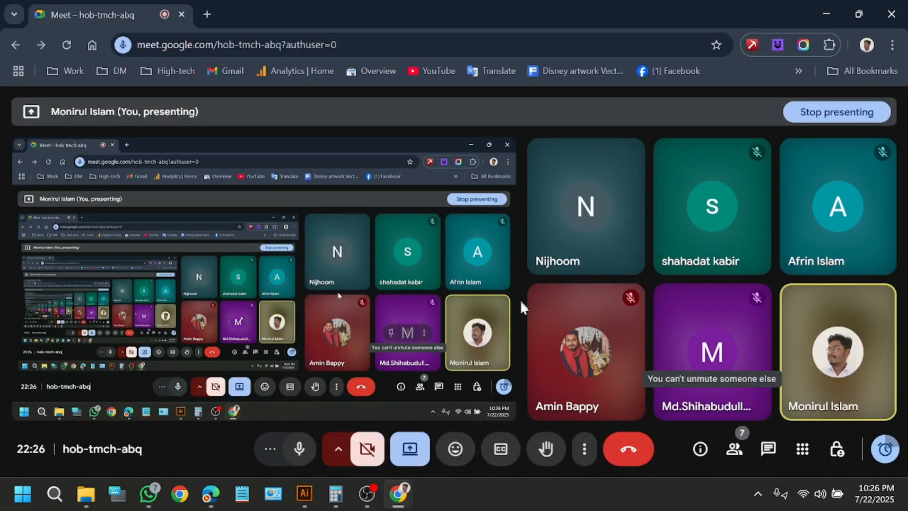
{"action": "left_click", "coordinate": [585, 449]}
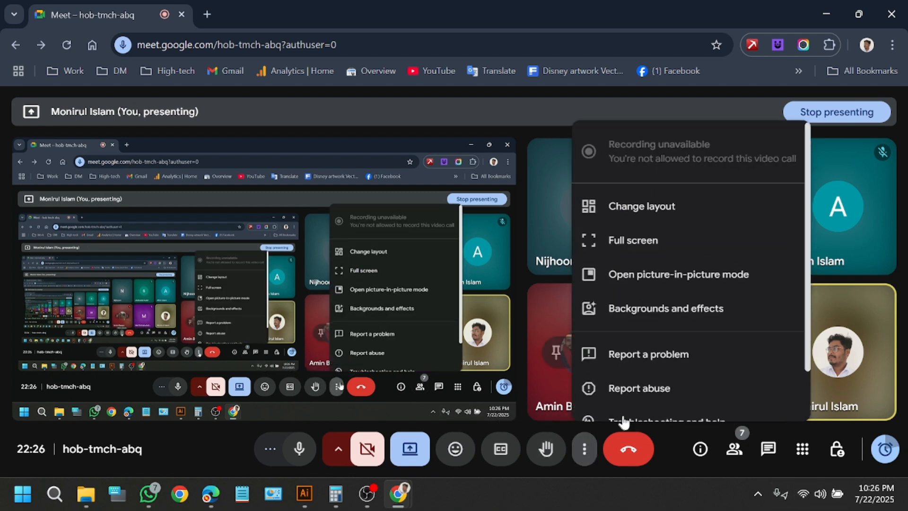
{"action": "scroll", "coordinate": [666, 331], "scroll_direction": "down", "scroll_amount": 2}
{"action": "left_click", "coordinate": [663, 371]}
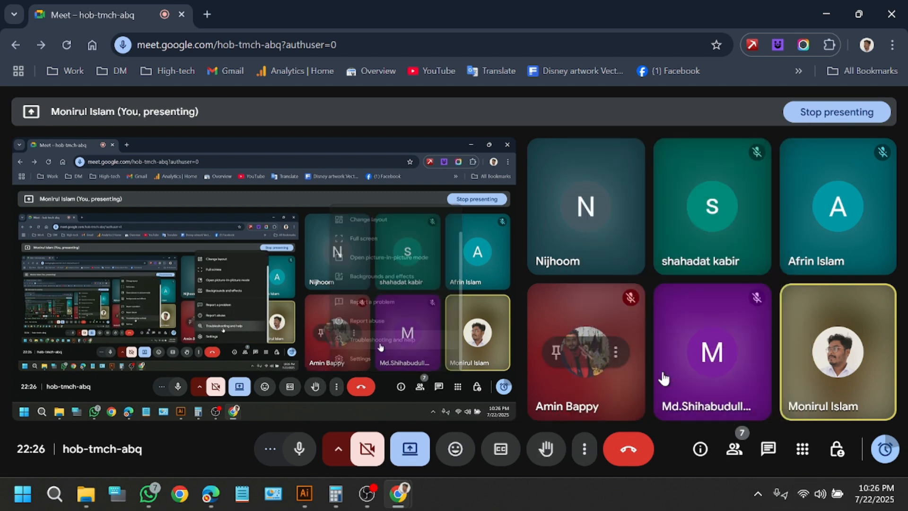
Review the call's network stability, connection delay and CPU usage, and return to the Illustrator document.
{"action": "mouse_move", "coordinate": [650, 335]}
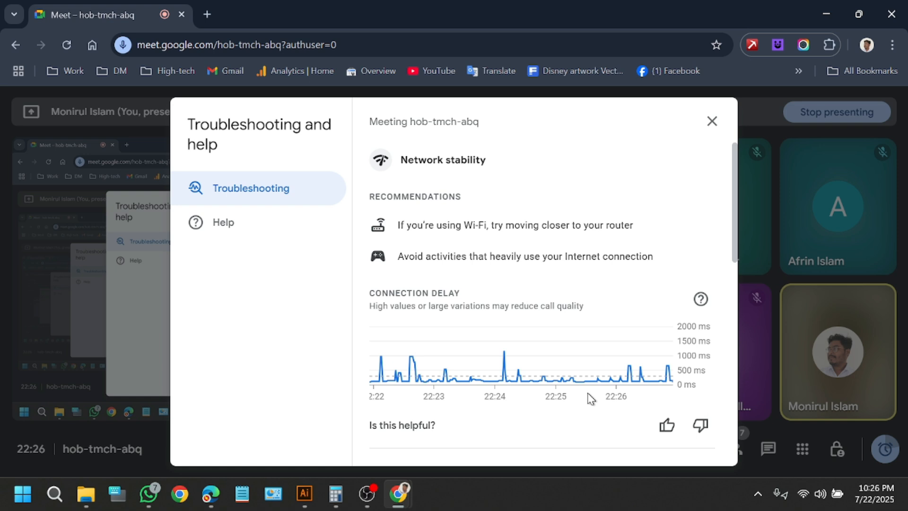
{"action": "scroll", "coordinate": [592, 398], "scroll_direction": "down", "scroll_amount": 6}
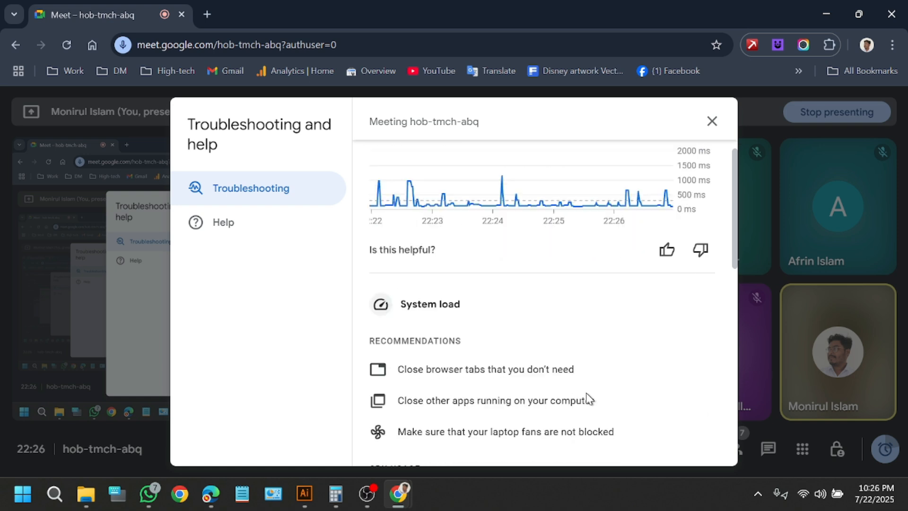
{"action": "scroll", "coordinate": [590, 389], "scroll_direction": "down", "scroll_amount": 2}
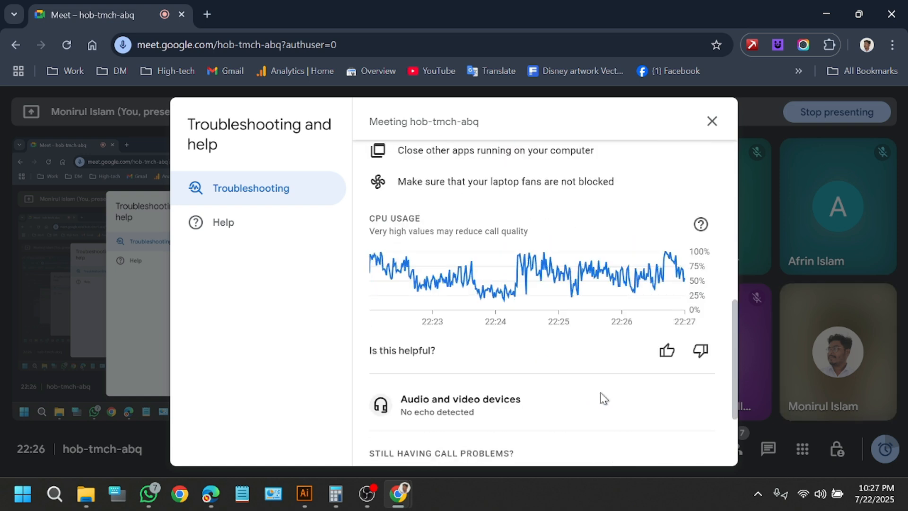
{"action": "scroll", "coordinate": [601, 391], "scroll_direction": "up", "scroll_amount": 4}
{"action": "scroll", "coordinate": [600, 391], "scroll_direction": "up", "scroll_amount": 5}
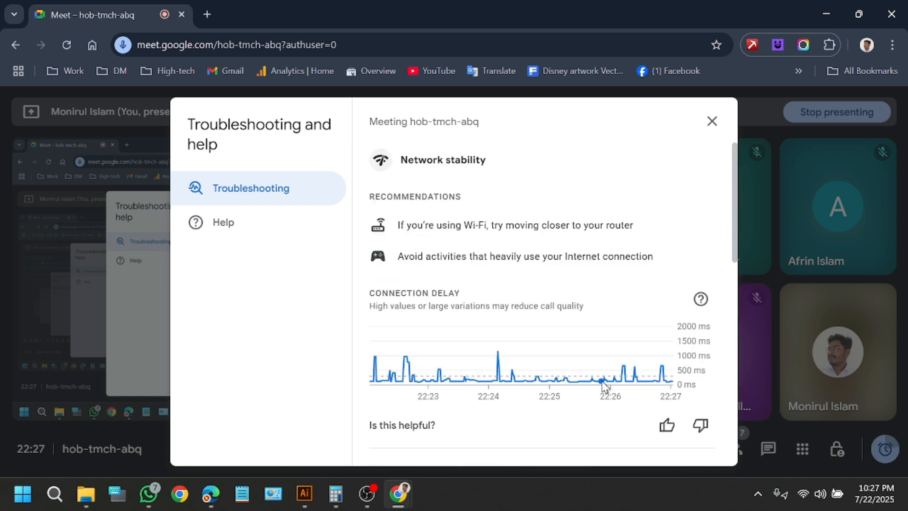
{"action": "left_click", "coordinate": [714, 125]}
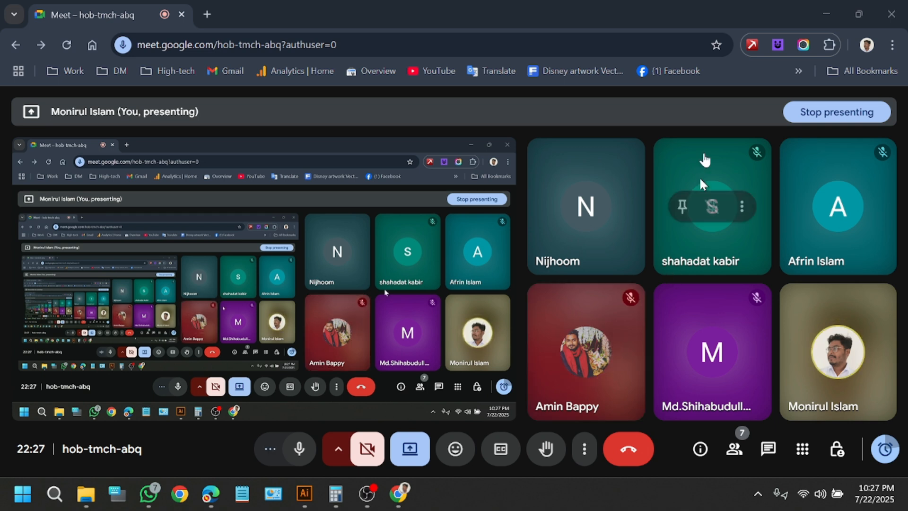
{"action": "left_click", "coordinate": [820, 10]}
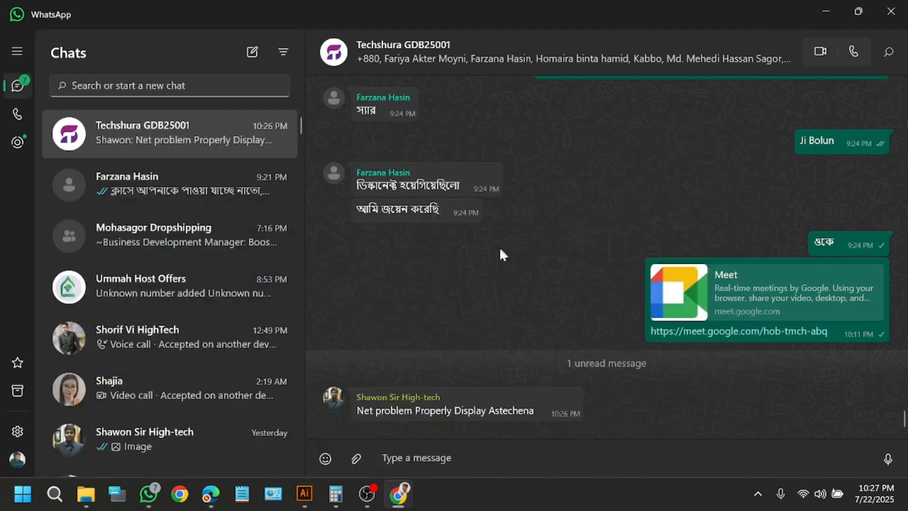
{"action": "left_click", "coordinate": [826, 10]}
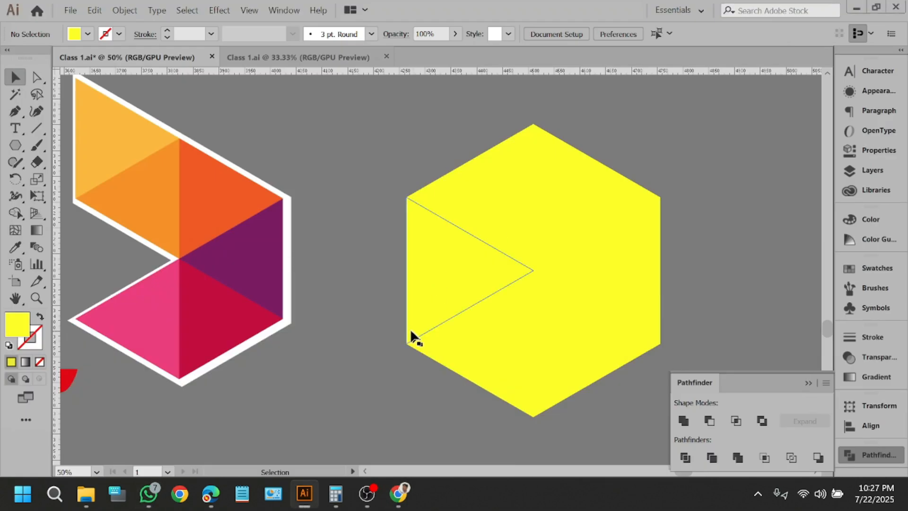
Compare the yellow hexagon with the Robi symbol and inspect the outlines of its six triangles.
{"action": "scroll", "coordinate": [416, 249], "scroll_direction": "up", "scroll_amount": 1}
{"action": "scroll", "coordinate": [409, 245], "scroll_direction": "down", "scroll_amount": 1, "text": "alt"}
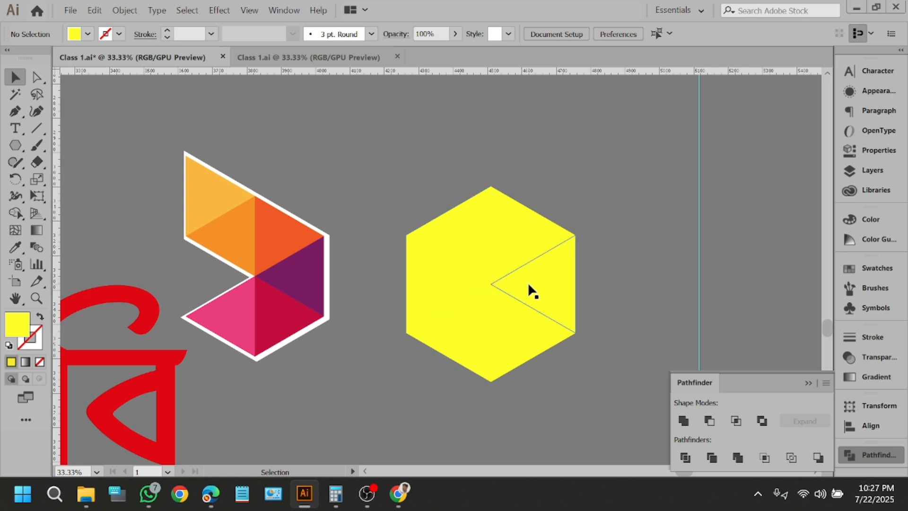
{"action": "scroll", "coordinate": [560, 295], "scroll_direction": "up", "scroll_amount": 1, "text": "alt"}
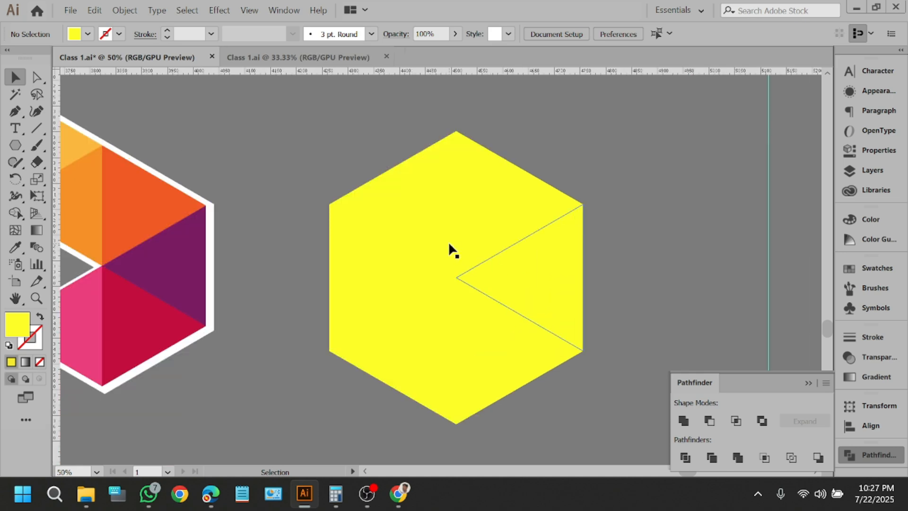
{"action": "left_click_drag", "start_coordinate": [310, 374], "coordinate": [636, 303]}
{"action": "left_click", "coordinate": [636, 303]}
{"action": "left_click_drag", "start_coordinate": [614, 189], "coordinate": [339, 393]}
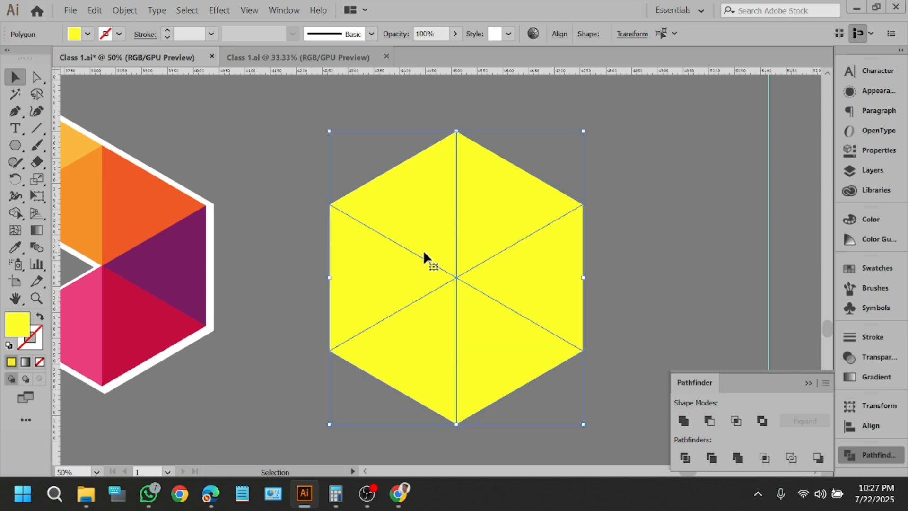
{"action": "left_click", "coordinate": [643, 257]}
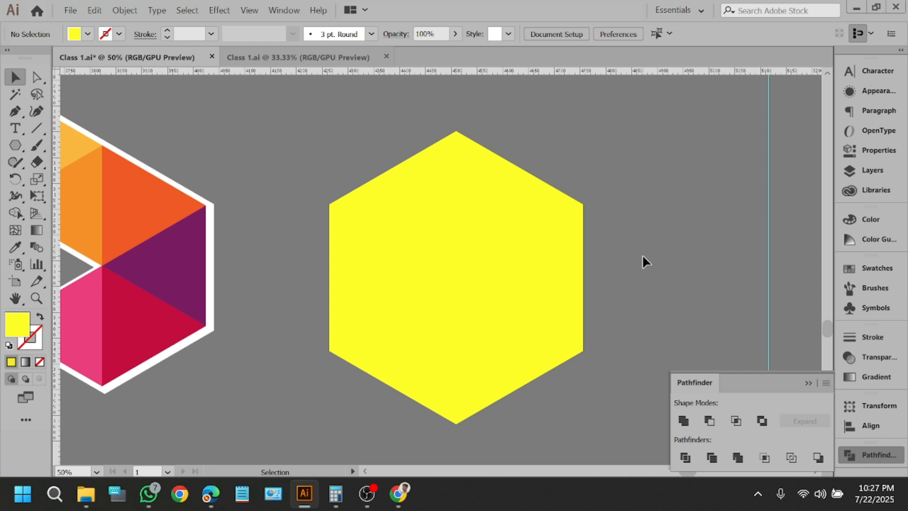
{"action": "left_click_drag", "start_coordinate": [662, 232], "coordinate": [424, 330]}
{"action": "left_click_drag", "start_coordinate": [369, 348], "coordinate": [373, 350]}
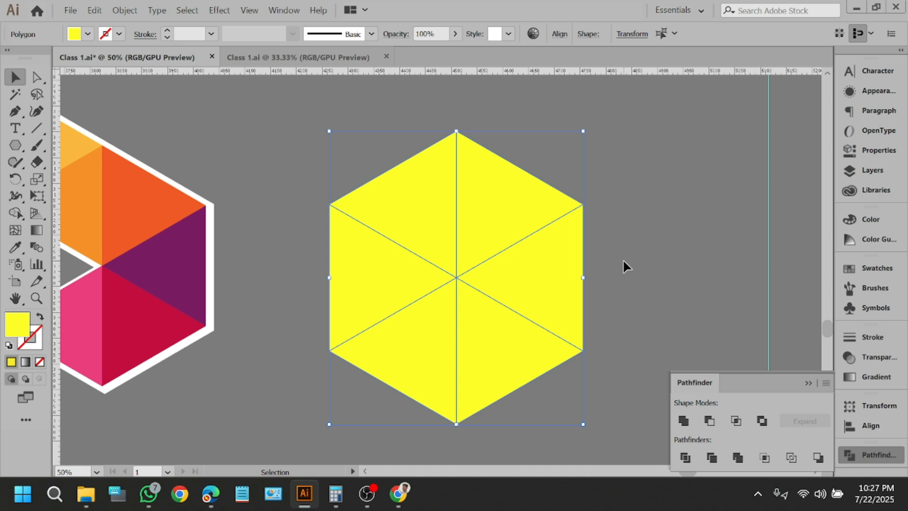
{"action": "scroll", "coordinate": [623, 259], "scroll_direction": "up", "scroll_amount": 2}
{"action": "left_click", "coordinate": [617, 291]}
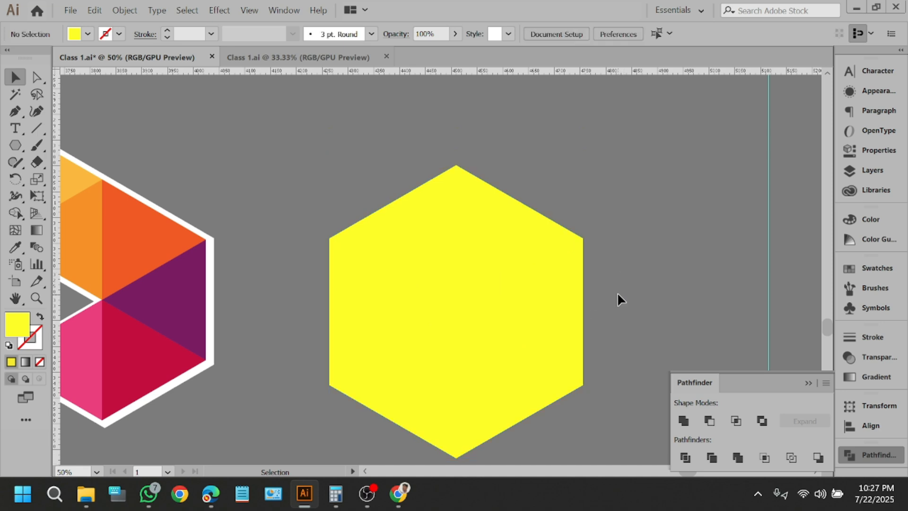
Rotate the hexagon's left triangle 120° about its upper-left corner, moving the original instead of copying it.
{"action": "left_click", "coordinate": [392, 327]}
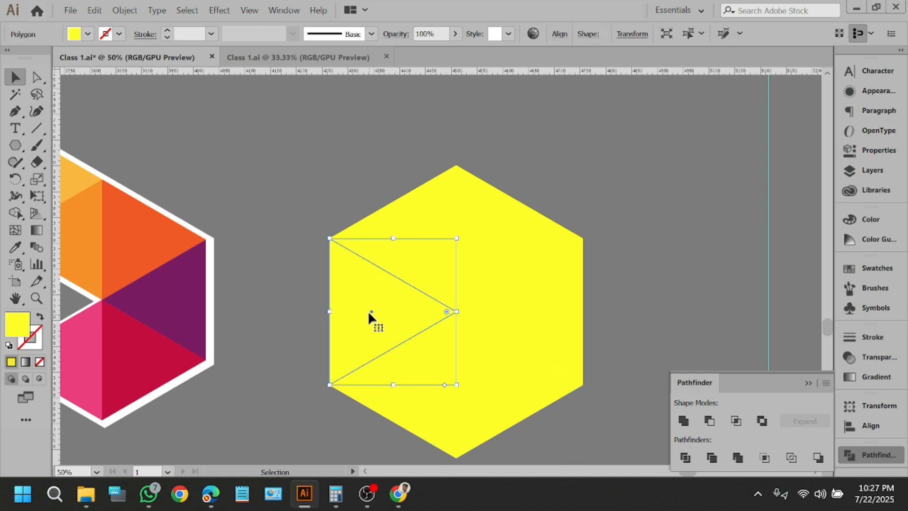
{"action": "scroll", "coordinate": [589, 213], "scroll_direction": "down", "scroll_amount": 1}
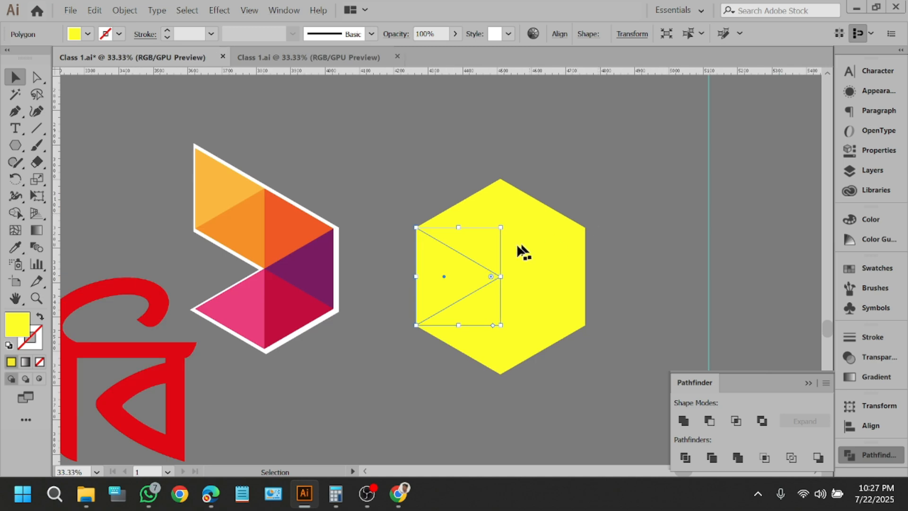
{"action": "scroll", "coordinate": [402, 240], "scroll_direction": "up", "scroll_amount": 1}
{"action": "left_click", "coordinate": [360, 264]}
{"action": "left_click", "coordinate": [448, 290]}
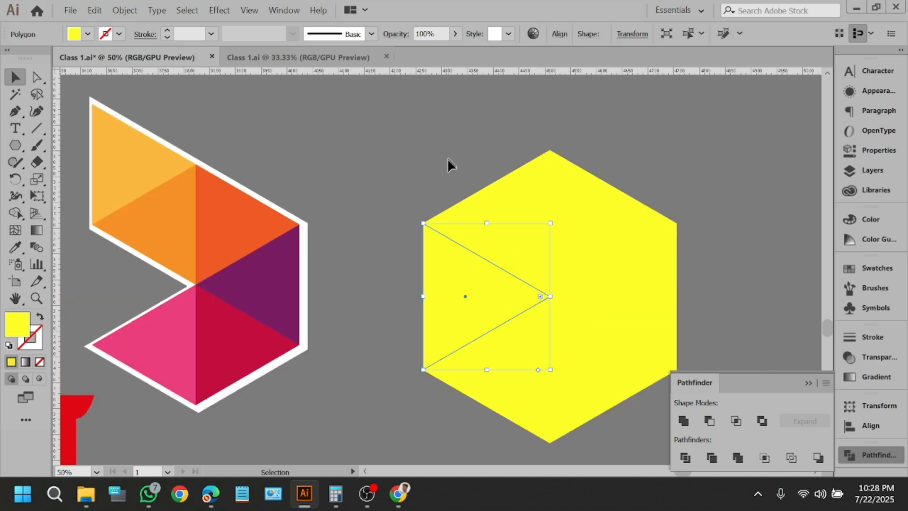
{"action": "left_click", "coordinate": [15, 181]}
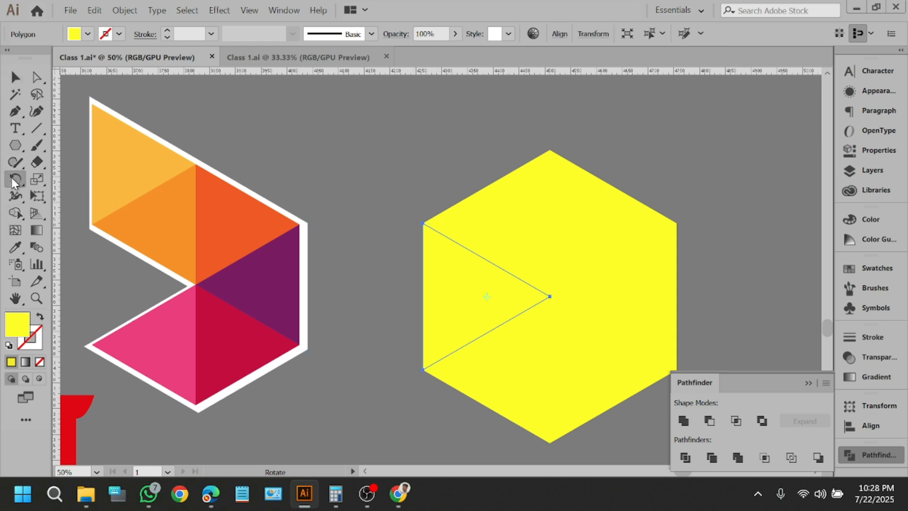
{"action": "left_click", "coordinate": [424, 222], "text": "alt"}
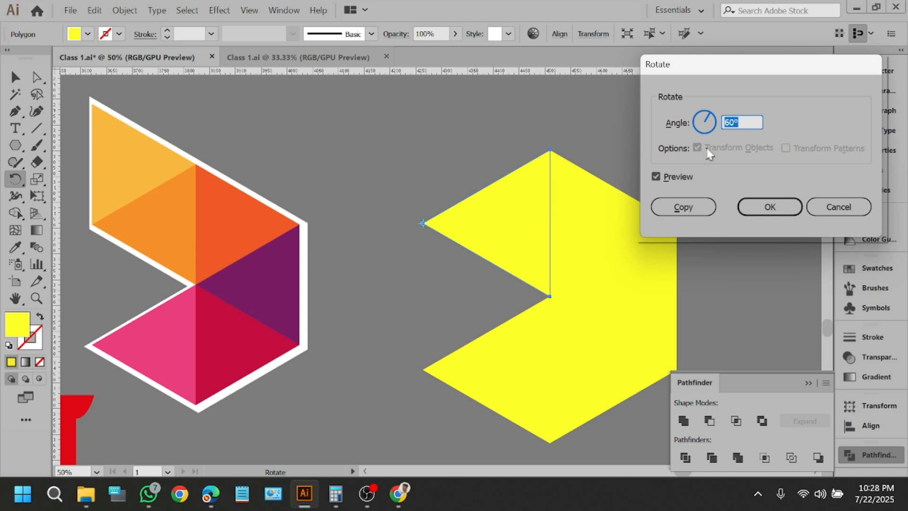
{"action": "scroll", "coordinate": [728, 124], "scroll_direction": "down", "scroll_amount": 3}
{"action": "scroll", "coordinate": [727, 120], "scroll_direction": "up", "scroll_amount": 20}
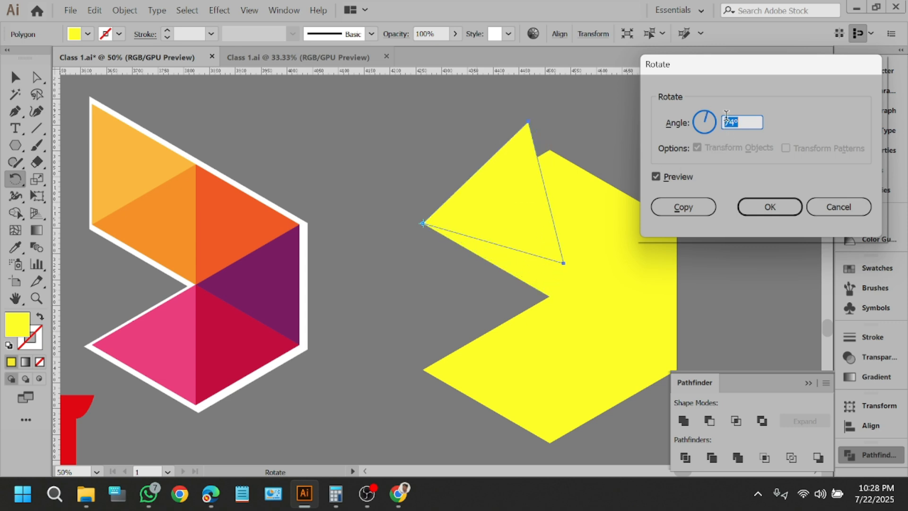
{"action": "scroll", "coordinate": [726, 115], "scroll_direction": "up", "scroll_amount": 20}
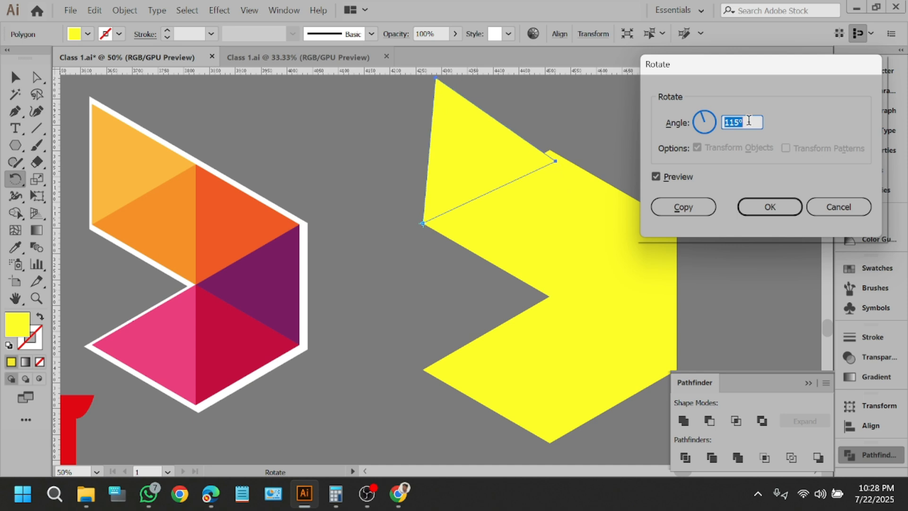
{"action": "scroll", "coordinate": [752, 123], "scroll_direction": "down", "scroll_amount": 1}
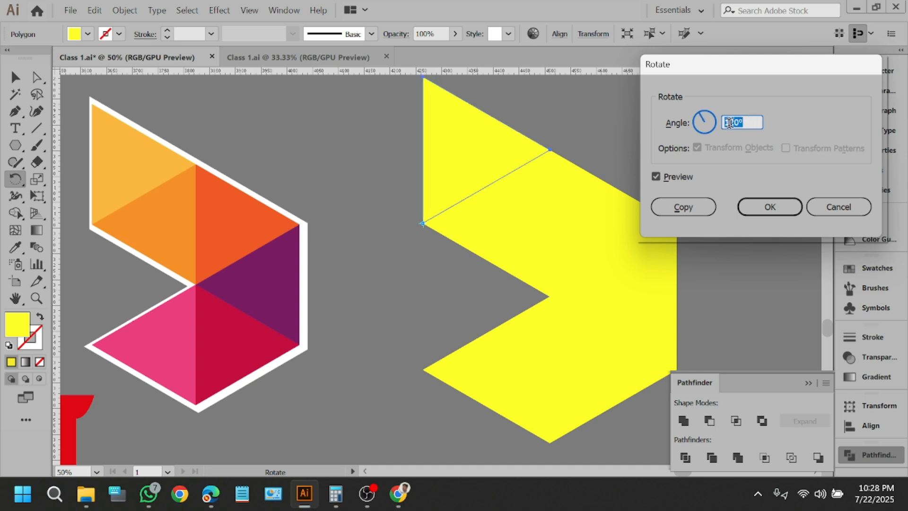
{"action": "left_click", "coordinate": [771, 209]}
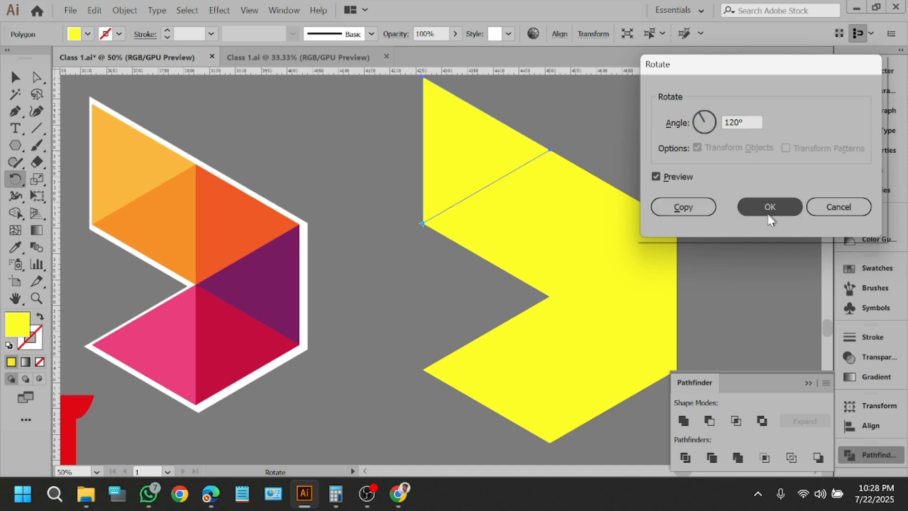
Fill the moved triangle with the reference symbol's light orange and the adjoining triangle below it with its darker orange, using the Eyedropper.
{"action": "scroll", "coordinate": [443, 211], "scroll_direction": "down", "scroll_amount": 1}
{"action": "key", "text": "v"}
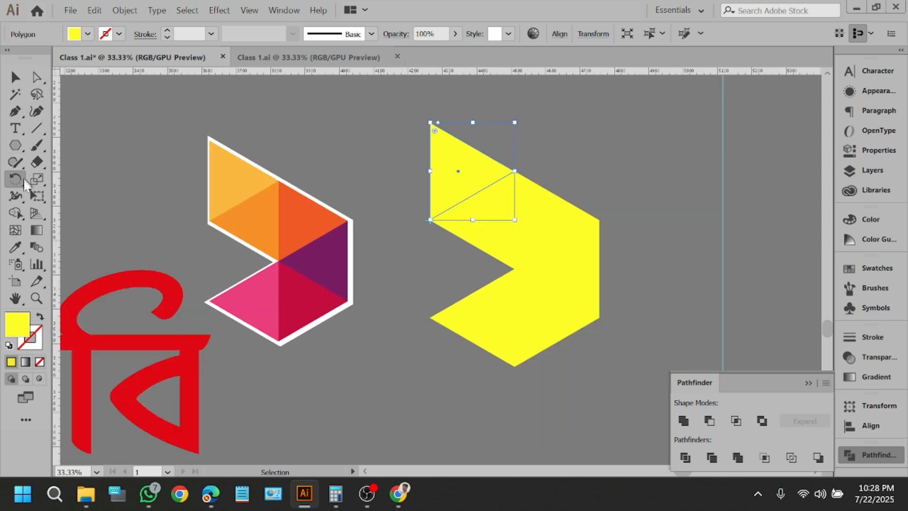
{"action": "left_click", "coordinate": [15, 247]}
{"action": "left_click", "coordinate": [235, 177]}
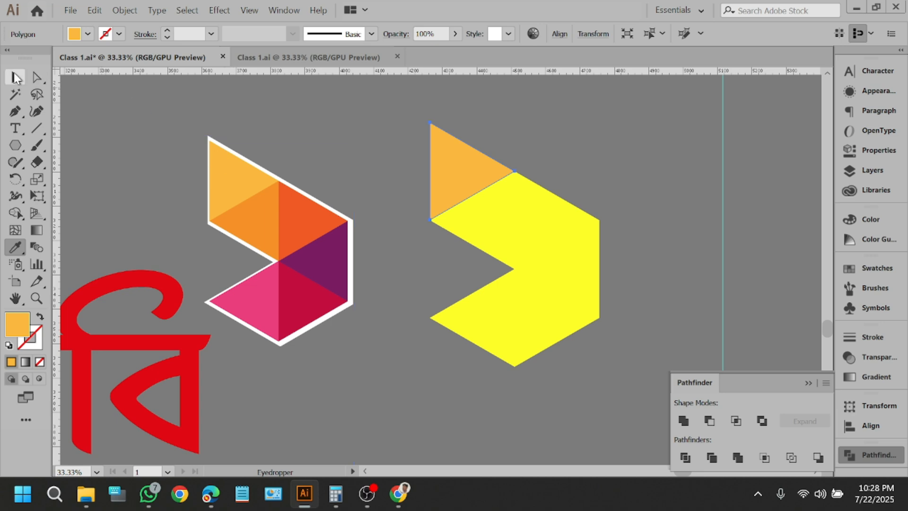
{"action": "left_click", "coordinate": [15, 77]}
{"action": "left_click", "coordinate": [513, 209]}
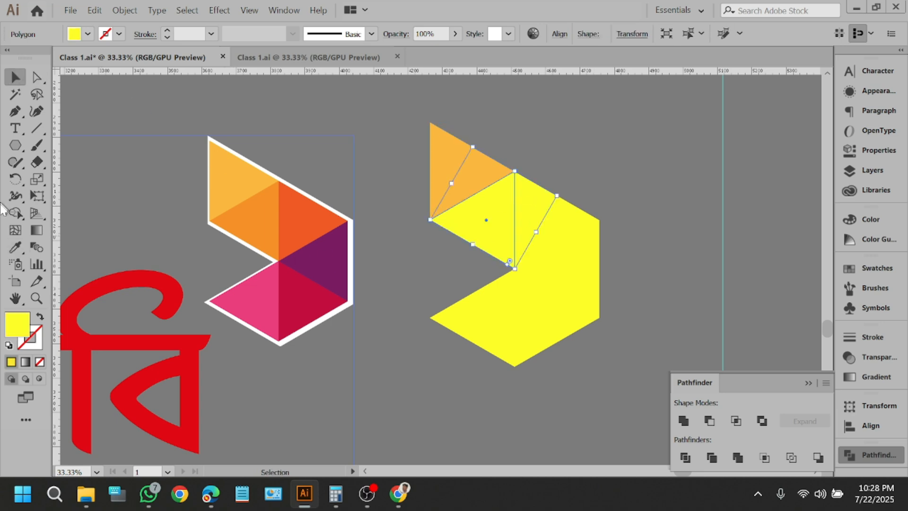
{"action": "left_click", "coordinate": [15, 247]}
{"action": "left_click", "coordinate": [247, 206]}
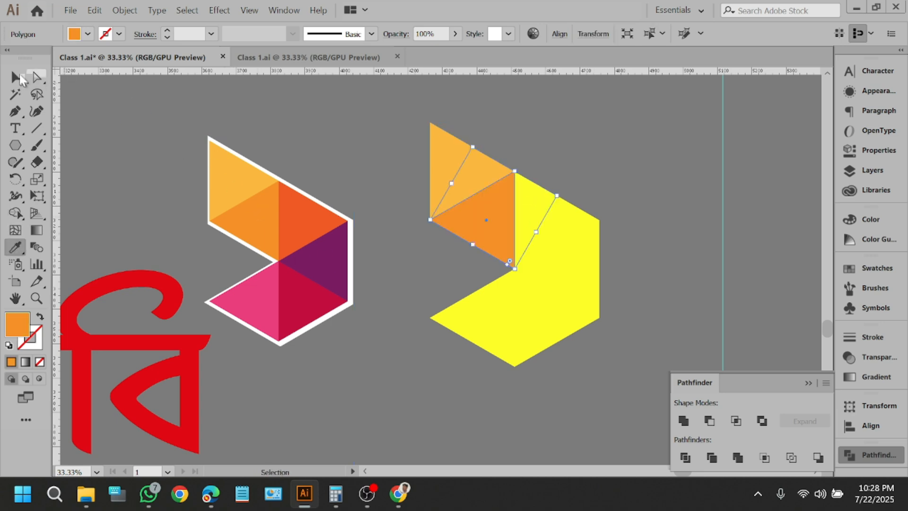
Sample the reference symbol's red-orange for the upper-right triangle and its purple for the right triangle.
{"action": "left_click", "coordinate": [15, 77]}
{"action": "left_click", "coordinate": [185, 109]}
{"action": "left_click", "coordinate": [535, 211]}
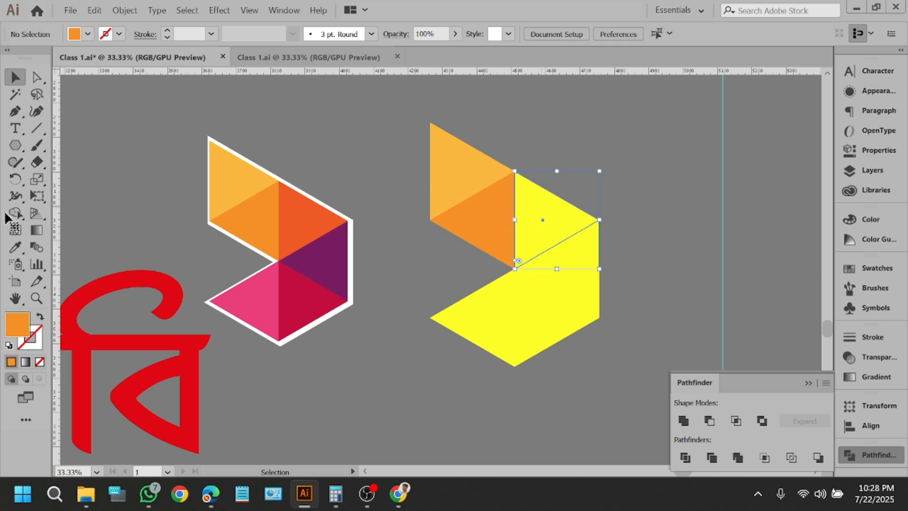
{"action": "left_click", "coordinate": [15, 247]}
{"action": "left_click", "coordinate": [327, 211]}
{"action": "key", "text": "v"}
{"action": "left_click", "coordinate": [129, 92]}
{"action": "left_click", "coordinate": [557, 273]}
{"action": "left_click", "coordinate": [14, 254]}
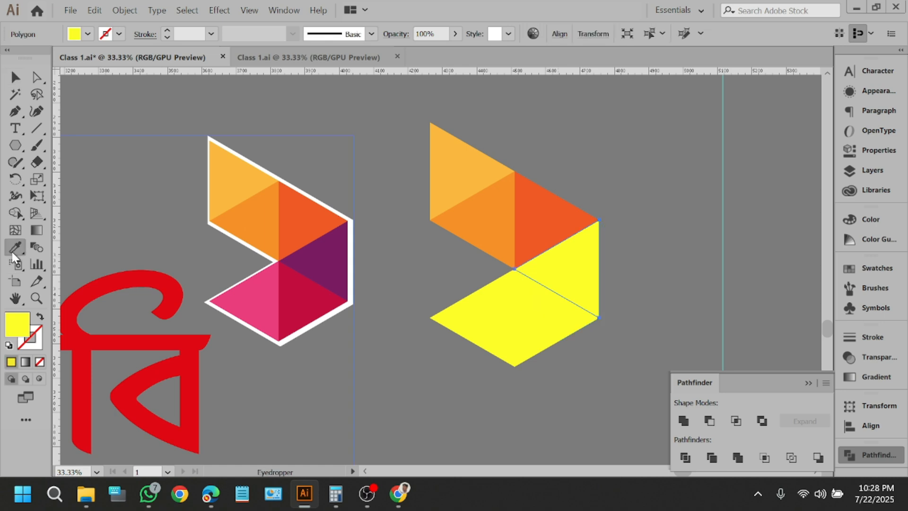
{"action": "left_click", "coordinate": [333, 259]}
Sample the reference symbol's crimson for the lower-right triangle and its pink for the lower-left triangle.
{"action": "key", "text": "v"}
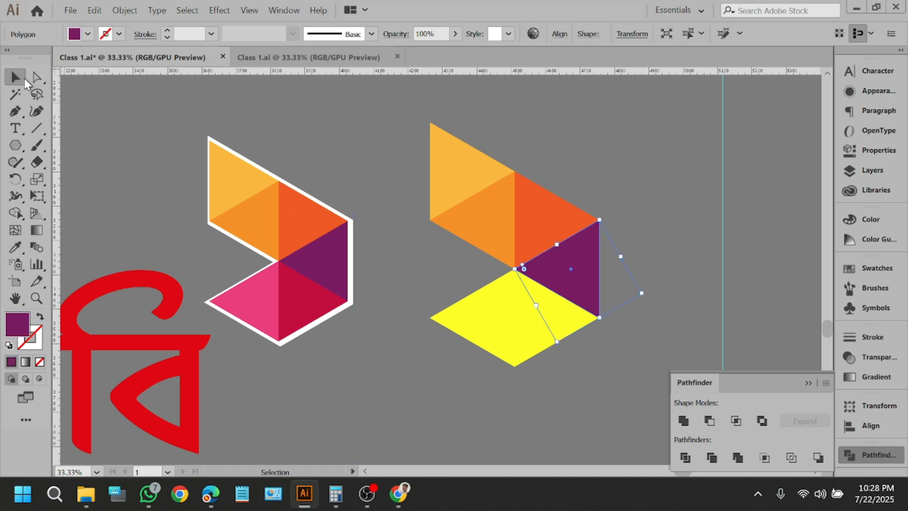
{"action": "left_click", "coordinate": [555, 312]}
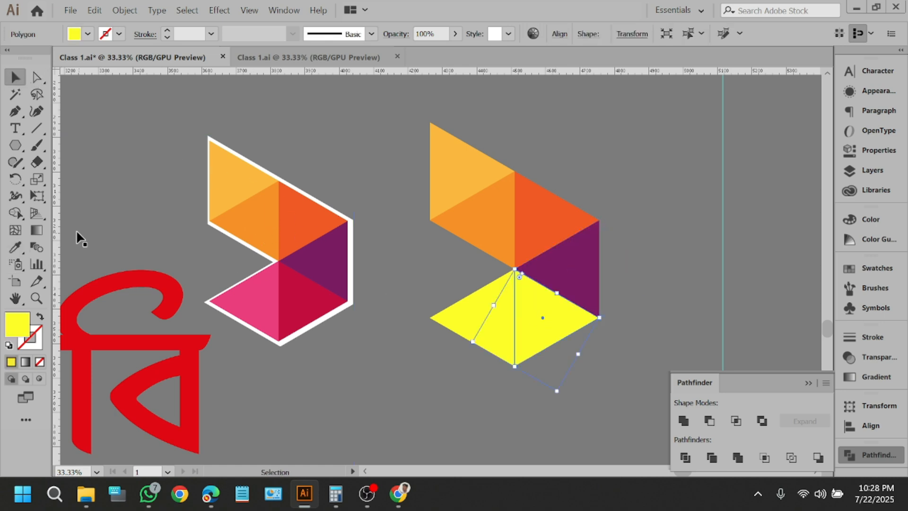
{"action": "left_click", "coordinate": [15, 252]}
{"action": "left_click", "coordinate": [287, 296]}
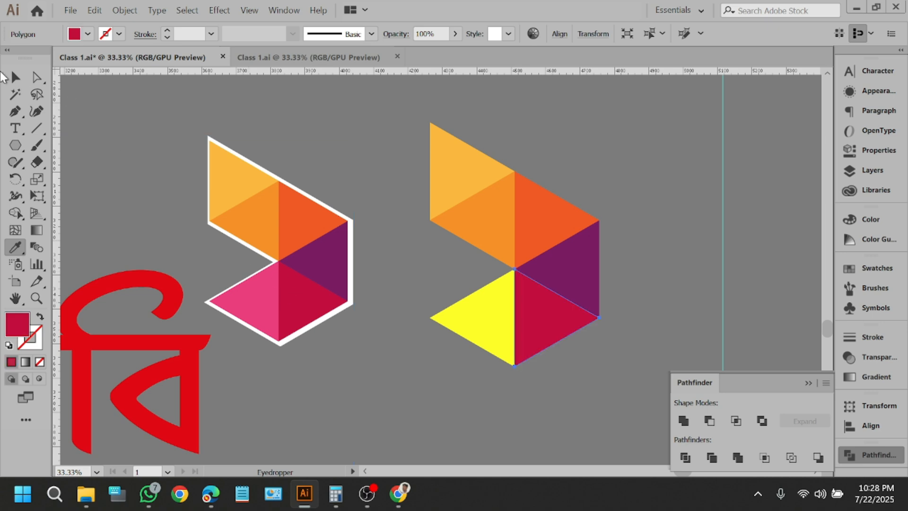
{"action": "left_click", "coordinate": [14, 76]}
{"action": "left_click", "coordinate": [458, 312]}
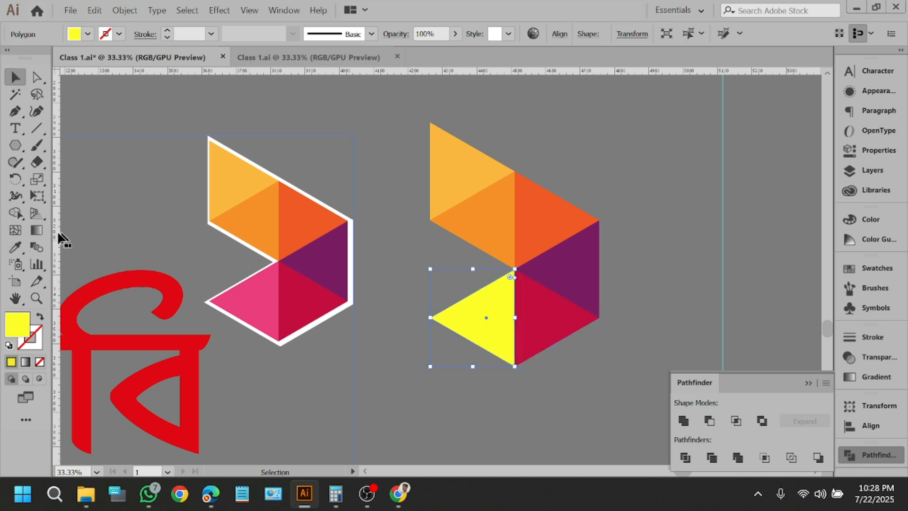
{"action": "left_click", "coordinate": [15, 247]}
{"action": "left_click", "coordinate": [246, 299]}
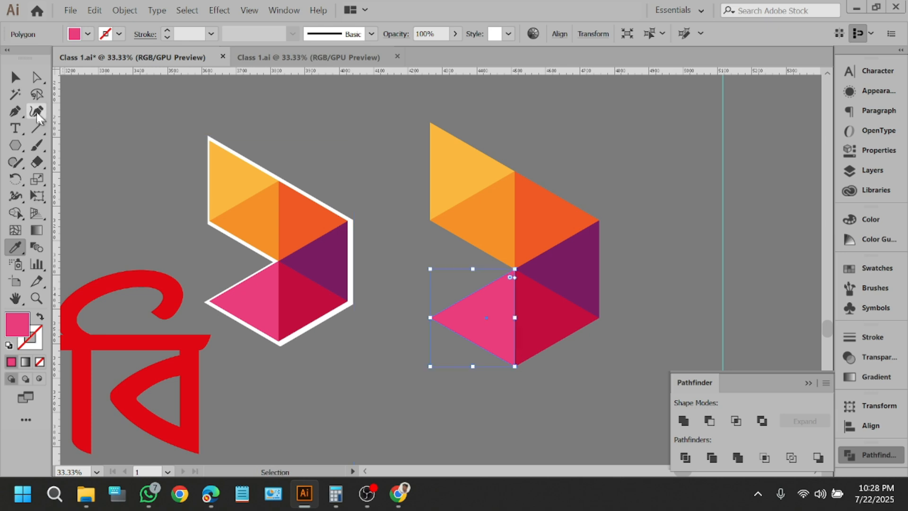
{"action": "left_click", "coordinate": [15, 76]}
Compare the coloured triangle symbol with the reference Robi symbol beside it.
{"action": "left_click", "coordinate": [128, 156]}
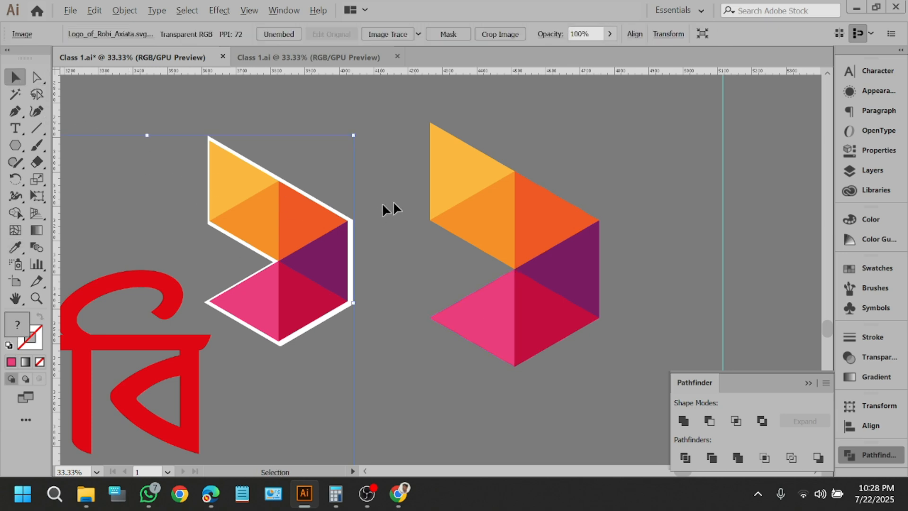
{"action": "scroll", "coordinate": [419, 196], "scroll_direction": "up", "scroll_amount": 1}
{"action": "left_click_drag", "start_coordinate": [299, 268], "coordinate": [415, 276]}
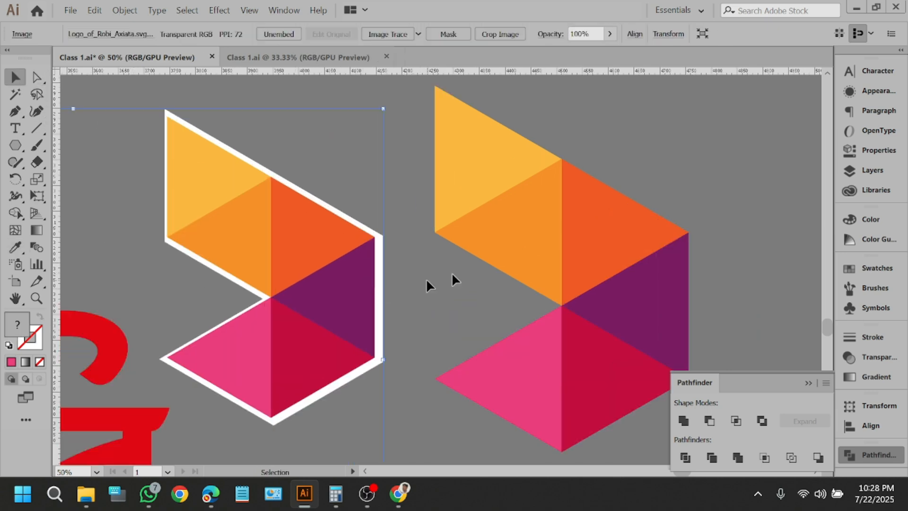
{"action": "left_click", "coordinate": [658, 129]}
{"action": "scroll", "coordinate": [655, 137], "scroll_direction": "down", "scroll_amount": 1}
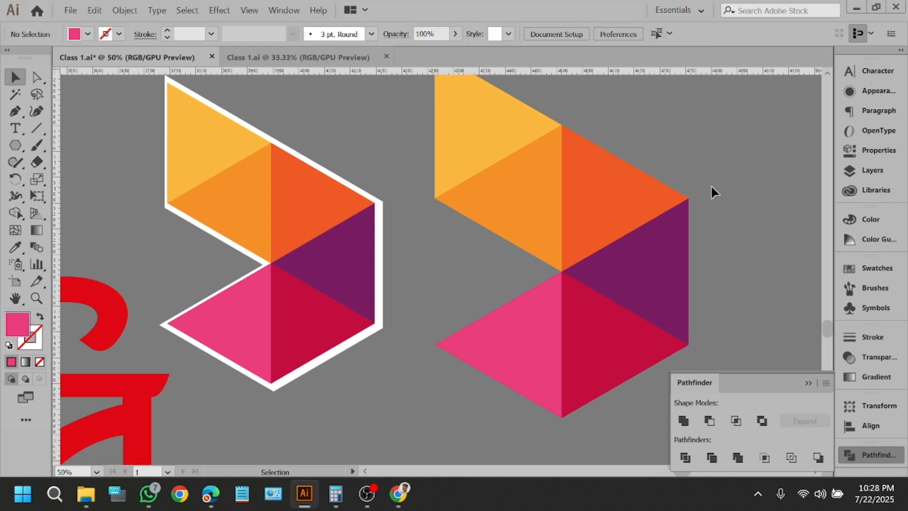
{"action": "scroll", "coordinate": [651, 189], "scroll_direction": "down", "scroll_amount": 1}
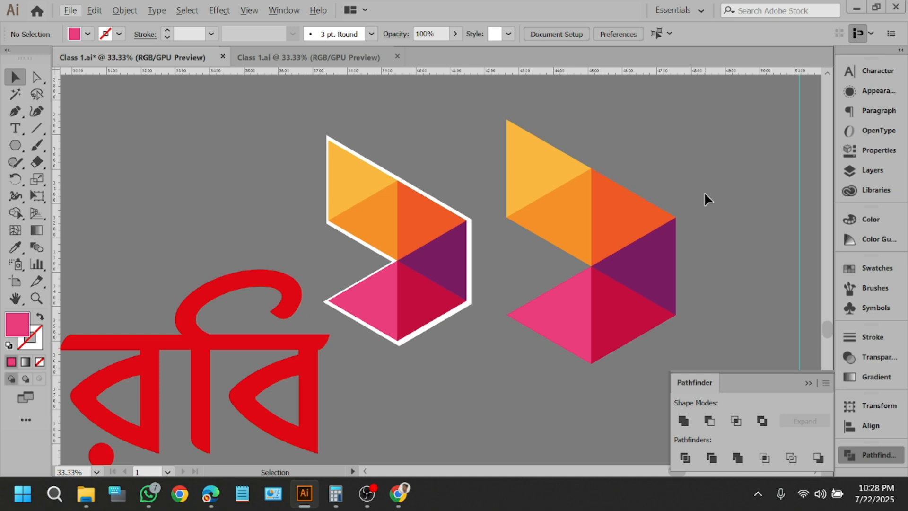
{"action": "scroll", "coordinate": [653, 224], "scroll_direction": "up", "scroll_amount": 1}
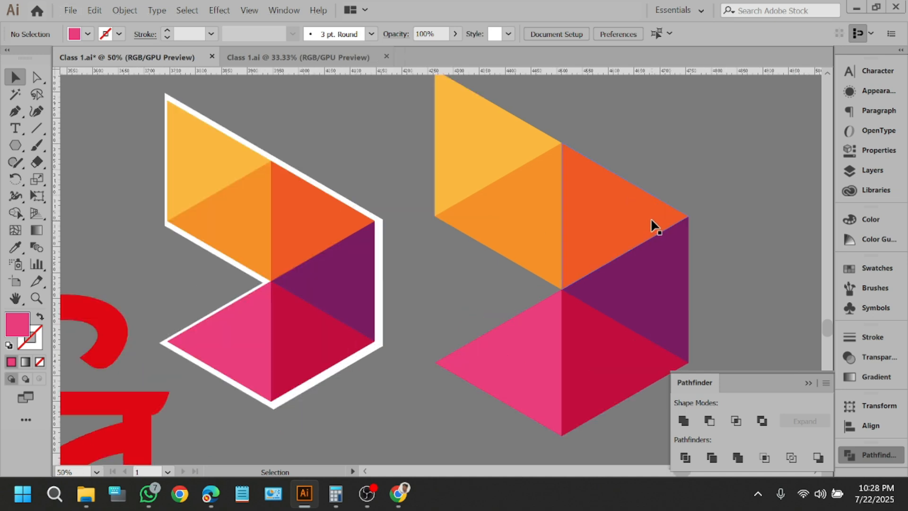
{"action": "scroll", "coordinate": [653, 224], "scroll_direction": "up", "scroll_amount": 1}
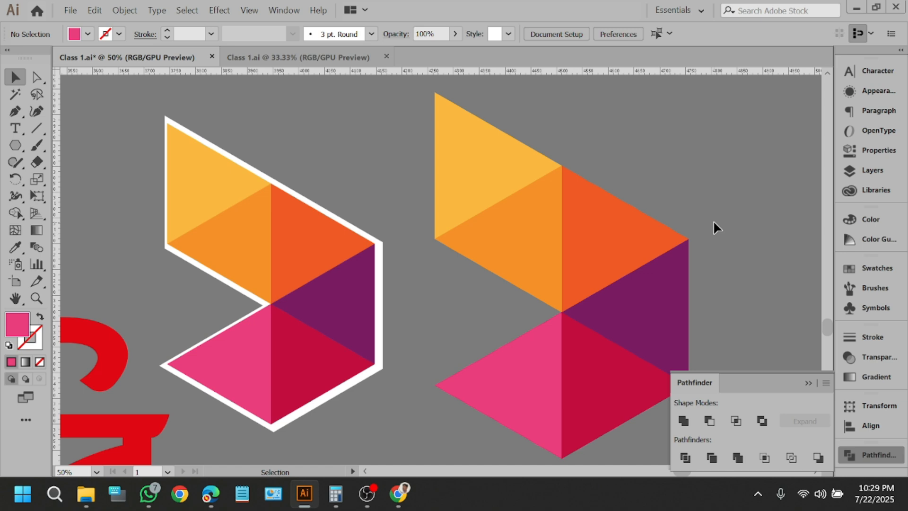
Switch to the Google Meet call to check its participants, and return to the Illustrator document.
{"action": "left_click", "coordinate": [224, 490]}
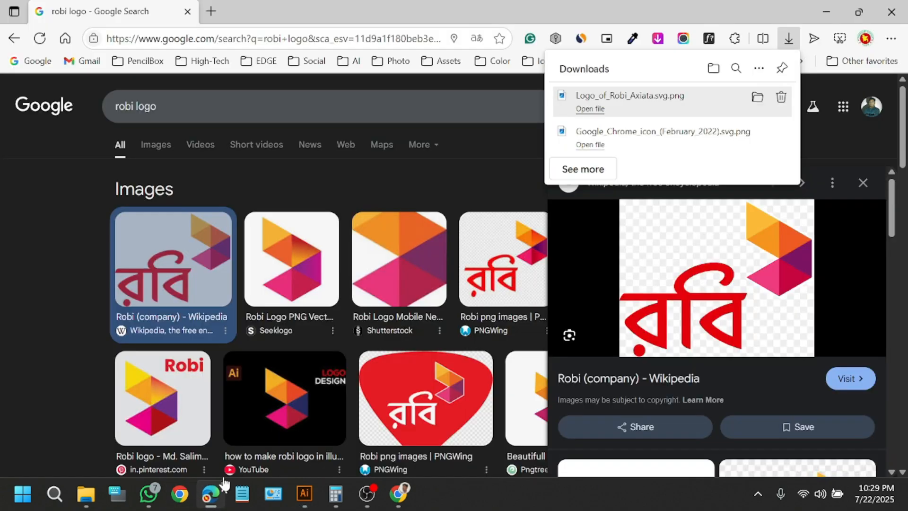
{"action": "left_click", "coordinate": [401, 492]}
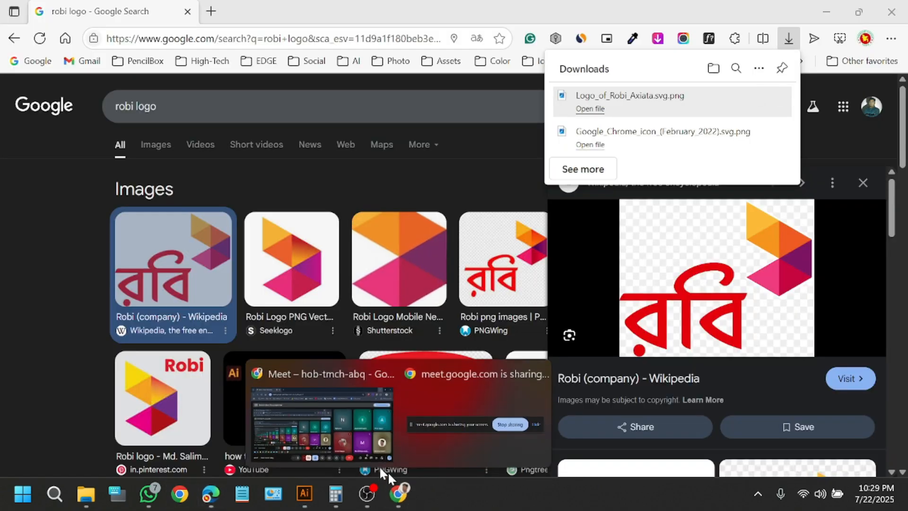
{"action": "left_click", "coordinate": [339, 419]}
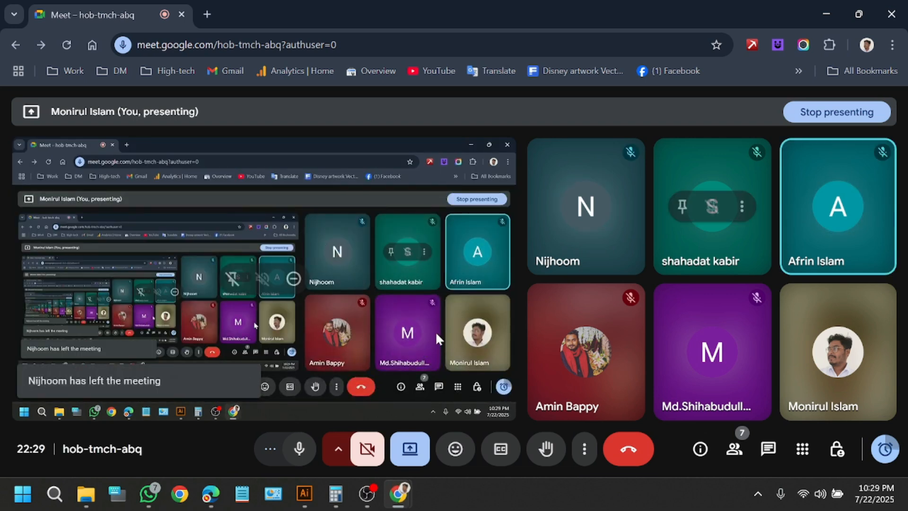
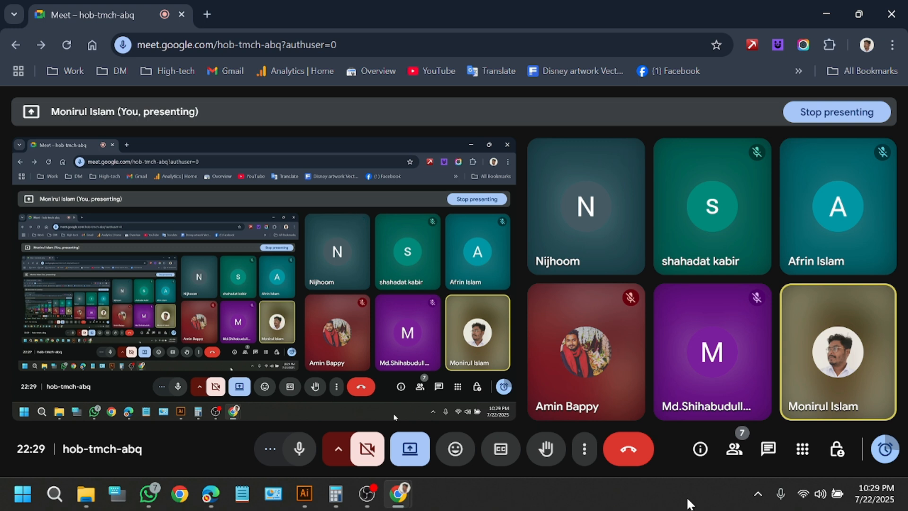
{"action": "left_click", "coordinate": [840, 13]}
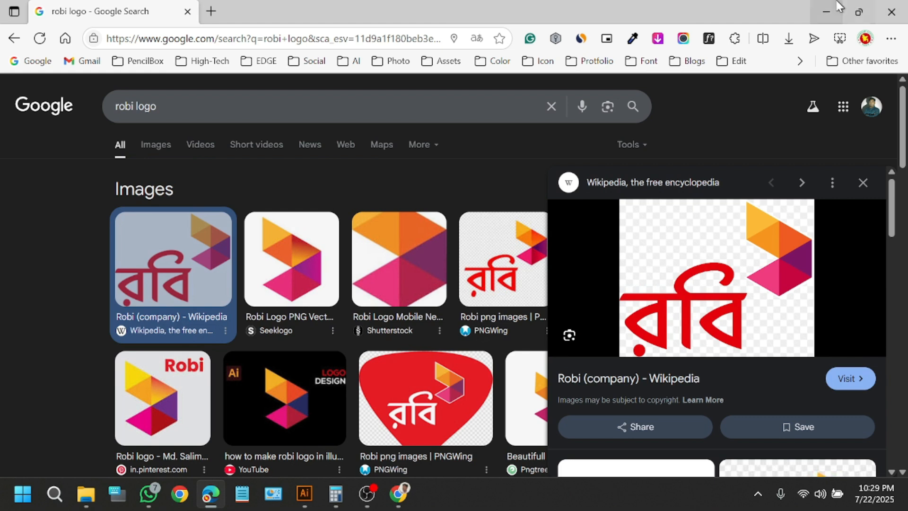
{"action": "left_click", "coordinate": [839, 7]}
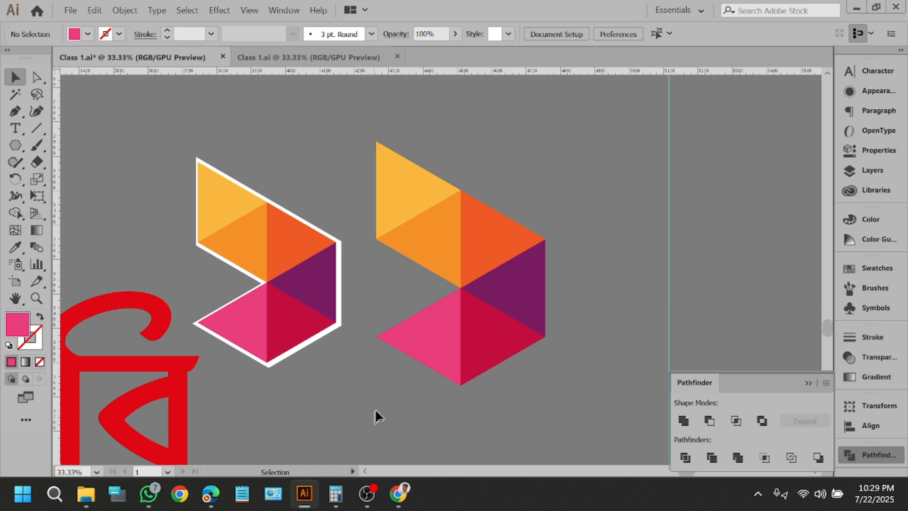
Select all six coloured triangles to inspect their outlines, and clear the selection.
{"action": "left_click_drag", "start_coordinate": [384, 373], "coordinate": [421, 263]}
{"action": "left_click", "coordinate": [607, 200]}
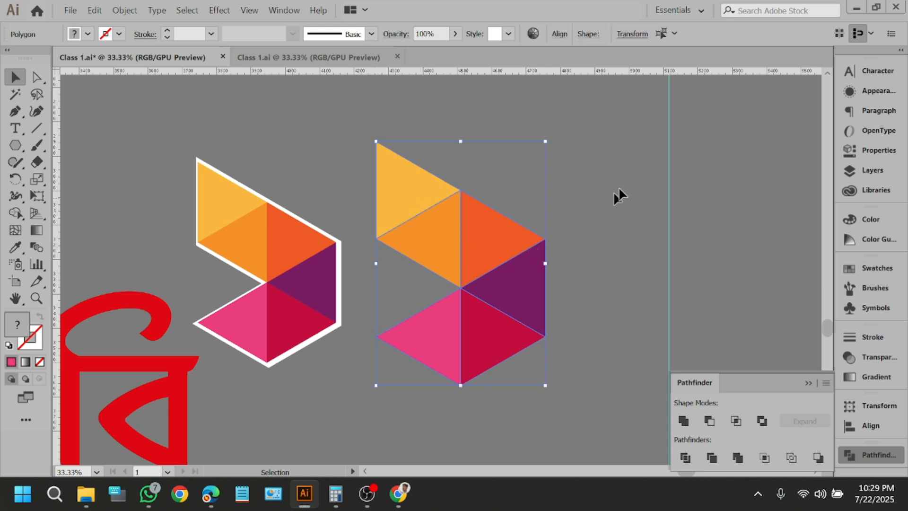
{"action": "left_click", "coordinate": [358, 408]}
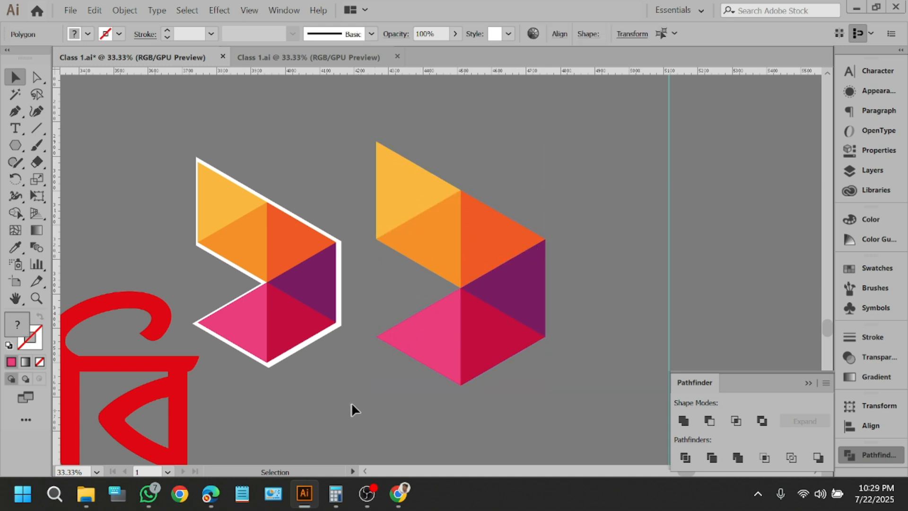
{"action": "scroll", "coordinate": [273, 358], "scroll_direction": "down", "scroll_amount": 1}
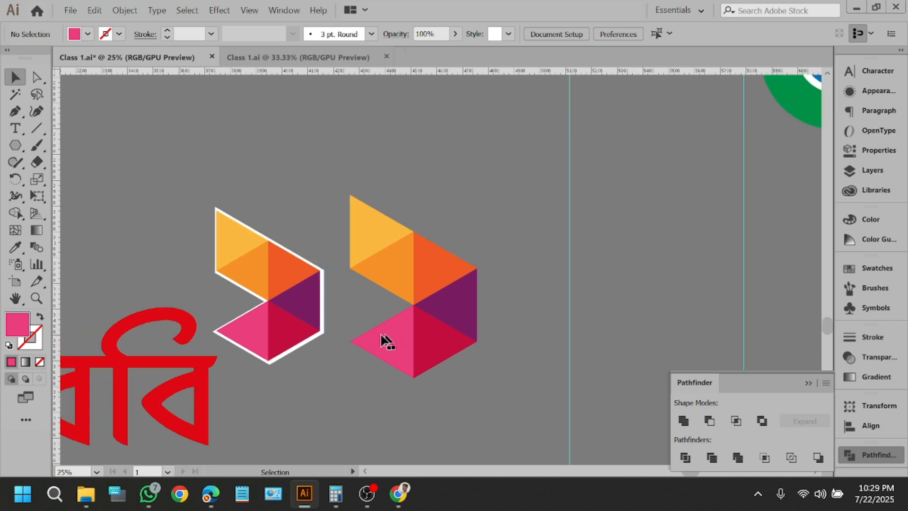
Draw one large and two smaller practice triangles in pink, below and beside the coloured symbols.
{"action": "scroll", "coordinate": [283, 324], "scroll_direction": "down", "scroll_amount": 1}
{"action": "scroll", "coordinate": [405, 314], "scroll_direction": "down", "scroll_amount": 3}
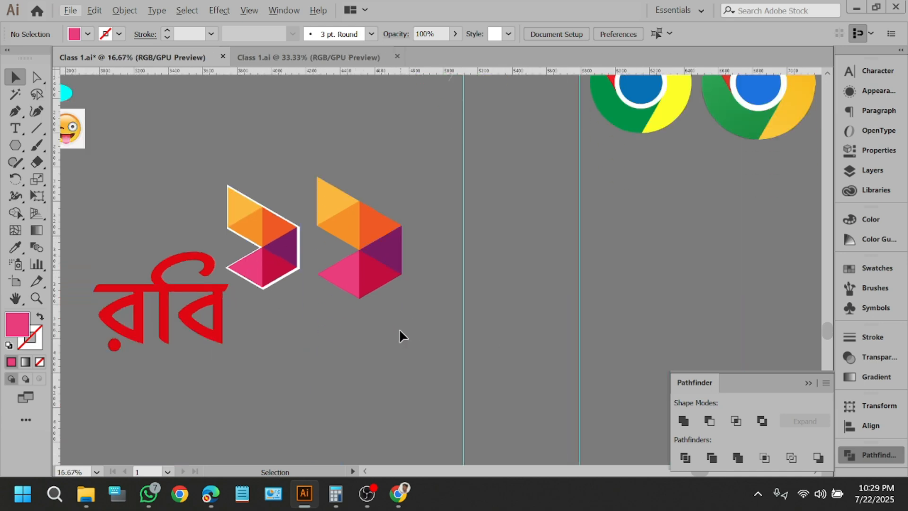
{"action": "scroll", "coordinate": [385, 324], "scroll_direction": "up", "scroll_amount": 1}
{"action": "scroll", "coordinate": [379, 311], "scroll_direction": "up", "scroll_amount": 3}
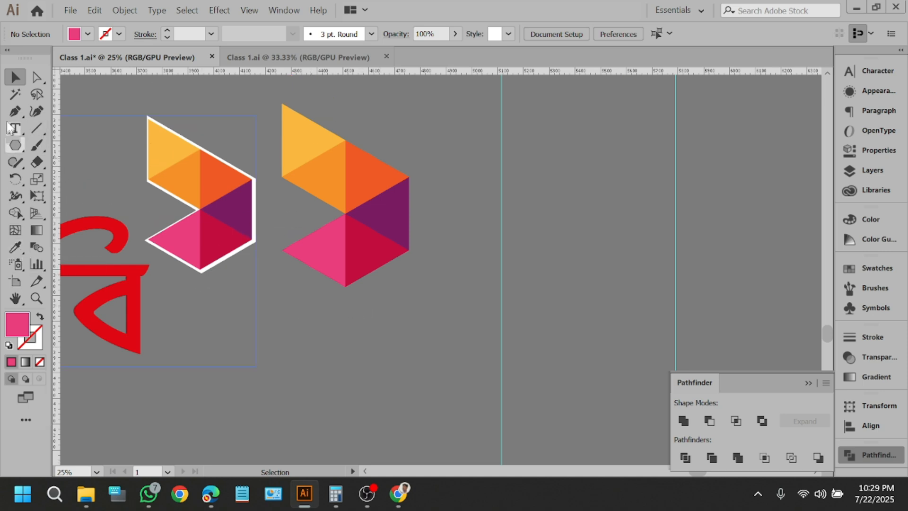
{"action": "left_click", "coordinate": [16, 145]}
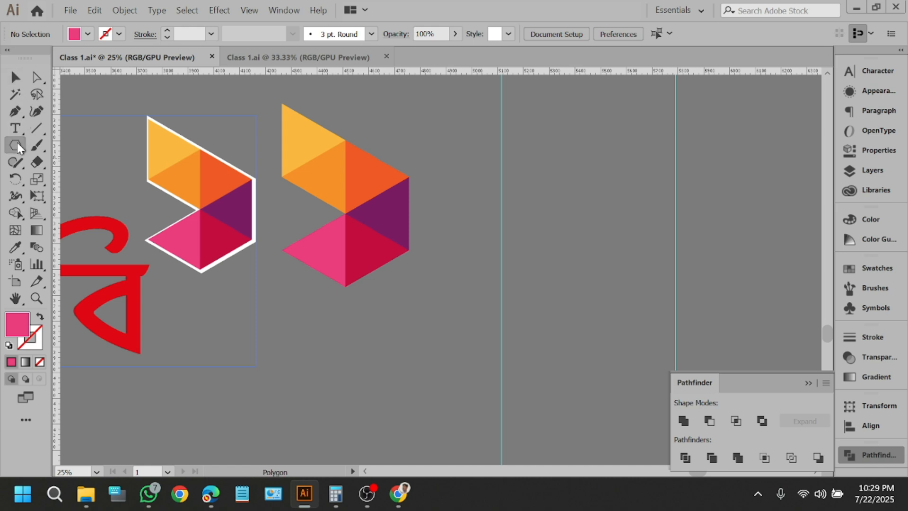
{"action": "scroll", "coordinate": [295, 324], "scroll_direction": "down", "scroll_amount": 2}
{"action": "left_click_drag", "start_coordinate": [655, 309], "coordinate": [472, 396]}
{"action": "left_click_drag", "start_coordinate": [372, 352], "coordinate": [296, 387]}
{"action": "left_click_drag", "start_coordinate": [237, 340], "coordinate": [176, 384]}
{"action": "left_click", "coordinate": [14, 77]}
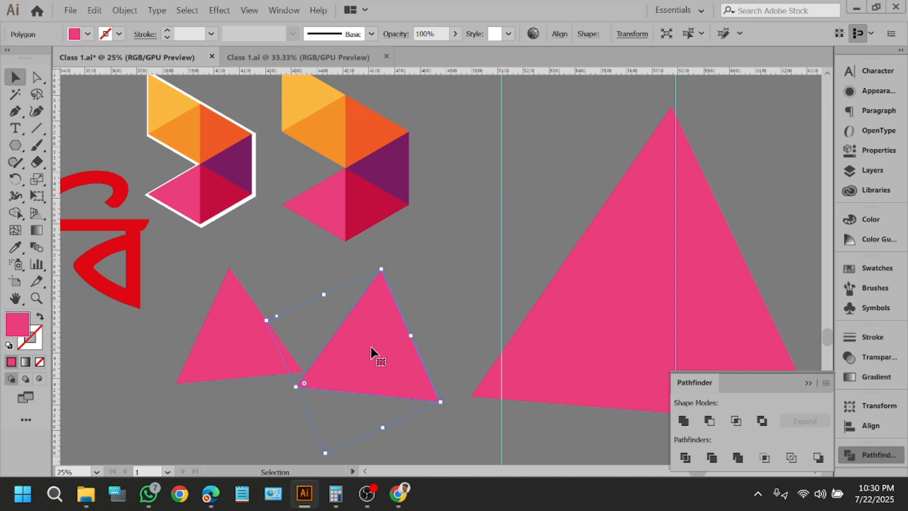
Sample several fills from both symbols for the middle practice triangle, ending with the red of the Bengali lettering.
{"action": "left_click", "coordinate": [16, 250]}
{"action": "left_click", "coordinate": [388, 124]}
{"action": "left_click", "coordinate": [309, 122]}
{"action": "left_click", "coordinate": [313, 94]}
{"action": "left_click", "coordinate": [378, 180]}
{"action": "left_click", "coordinate": [369, 207]}
{"action": "left_click", "coordinate": [331, 201]}
{"action": "left_click", "coordinate": [239, 201]}
{"action": "left_click", "coordinate": [234, 168]}
{"action": "left_click", "coordinate": [243, 126]}
{"action": "left_click", "coordinate": [116, 243]}
{"action": "left_click", "coordinate": [15, 77]}
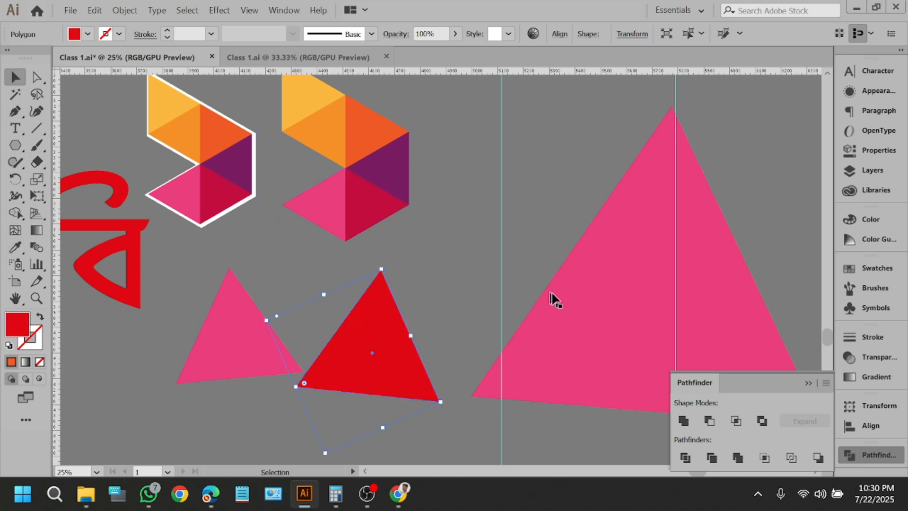
Sample the symbols' oranges and the lettering's red for the large practice triangle, ending with the symbol's crimson, and clear the selection.
{"action": "left_click", "coordinate": [646, 296]}
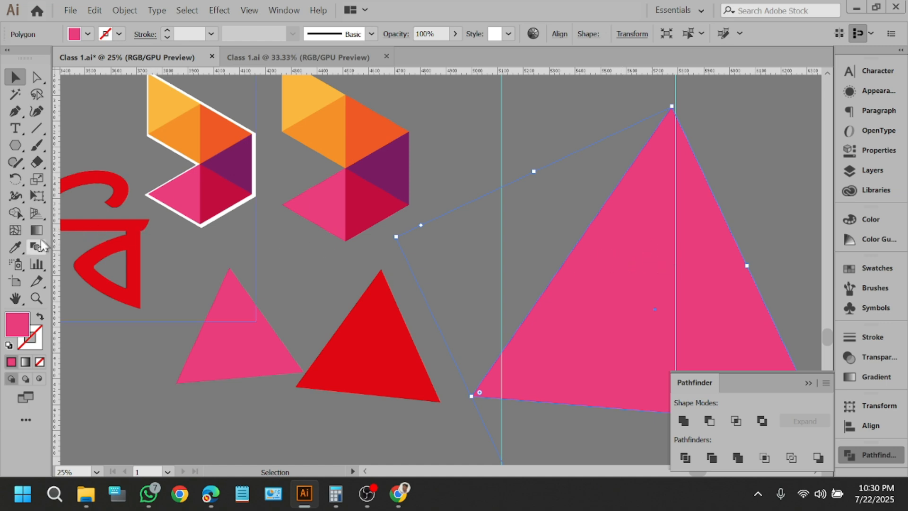
{"action": "left_click", "coordinate": [17, 245]}
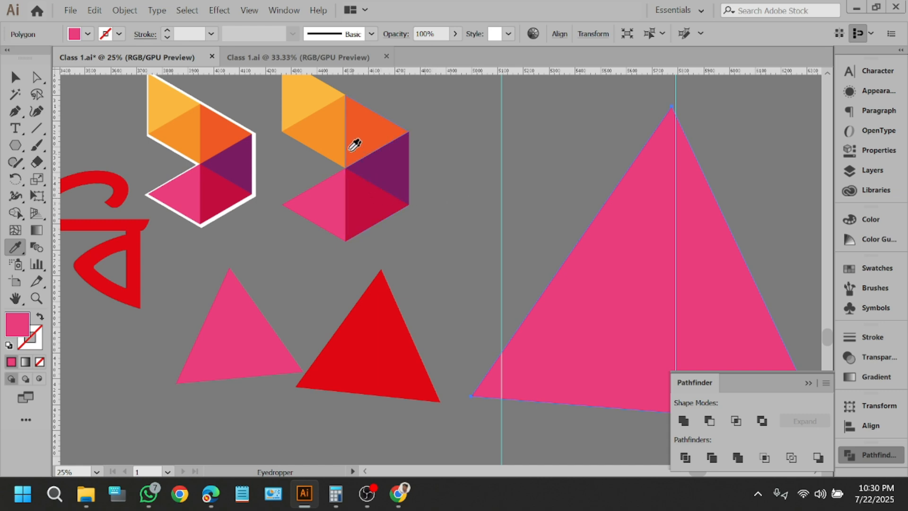
{"action": "left_click", "coordinate": [347, 120]}
{"action": "left_click", "coordinate": [324, 124]}
{"action": "left_click", "coordinate": [314, 97]}
{"action": "left_click", "coordinate": [196, 126]}
{"action": "left_click", "coordinate": [212, 148]}
{"action": "left_click", "coordinate": [135, 231]}
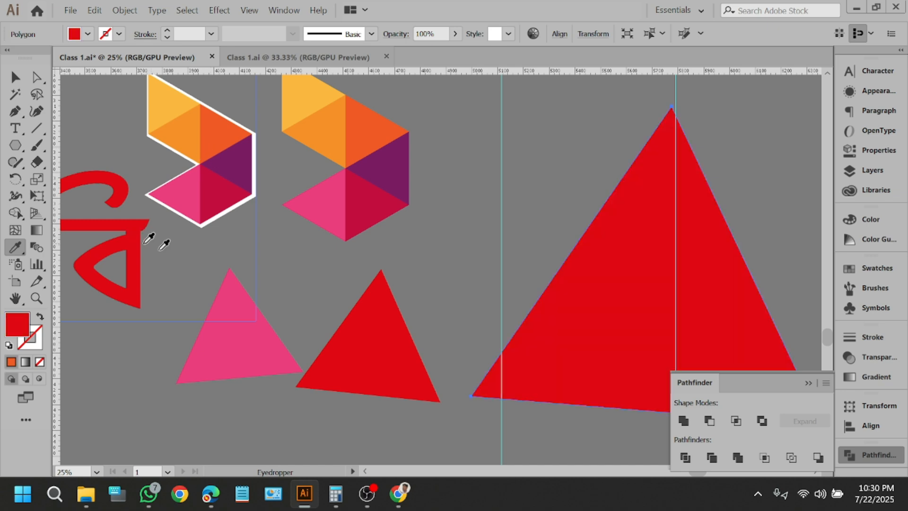
{"action": "left_click", "coordinate": [279, 331]}
{"action": "left_click", "coordinate": [374, 181]}
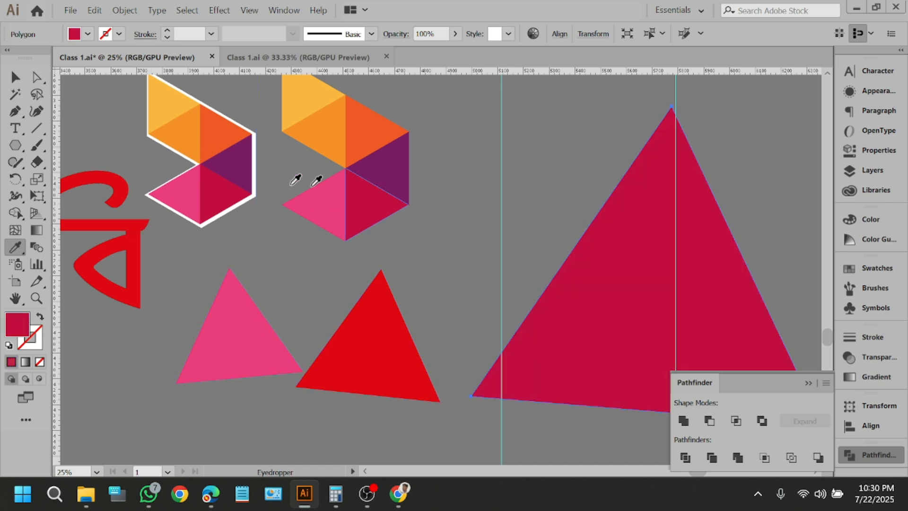
{"action": "left_click", "coordinate": [14, 78]}
{"action": "left_click", "coordinate": [435, 270]}
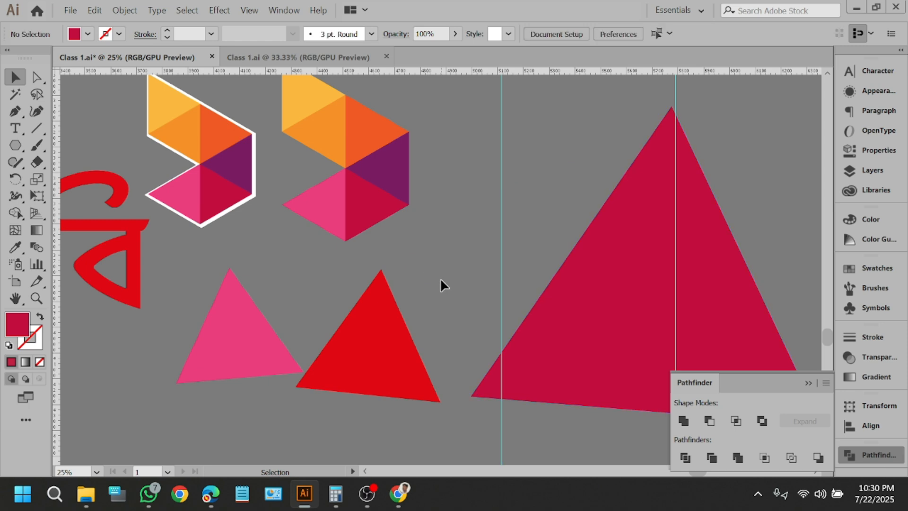
Delete the three practice triangles.
{"action": "scroll", "coordinate": [440, 278], "scroll_direction": "down", "scroll_amount": 1}
{"action": "scroll", "coordinate": [301, 296], "scroll_direction": "up", "scroll_amount": 1}
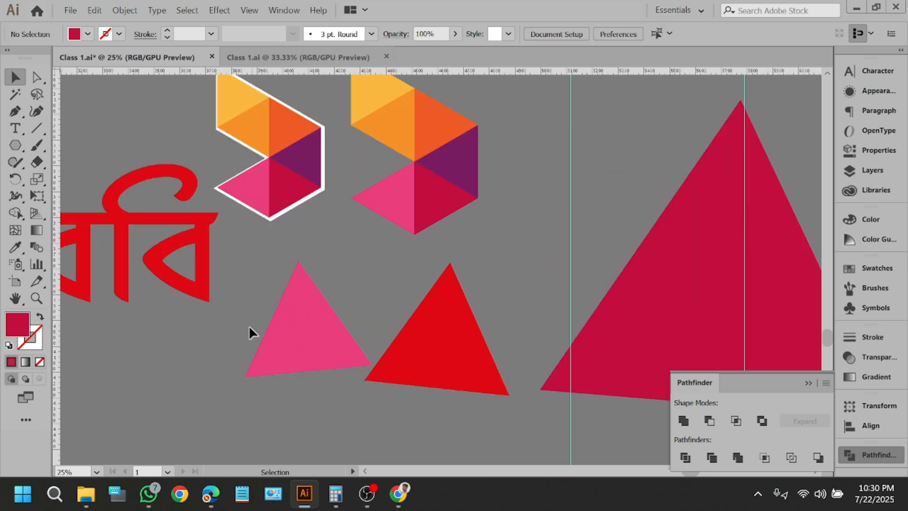
{"action": "left_click", "coordinate": [634, 390]}
{"action": "key", "text": "Delete"}
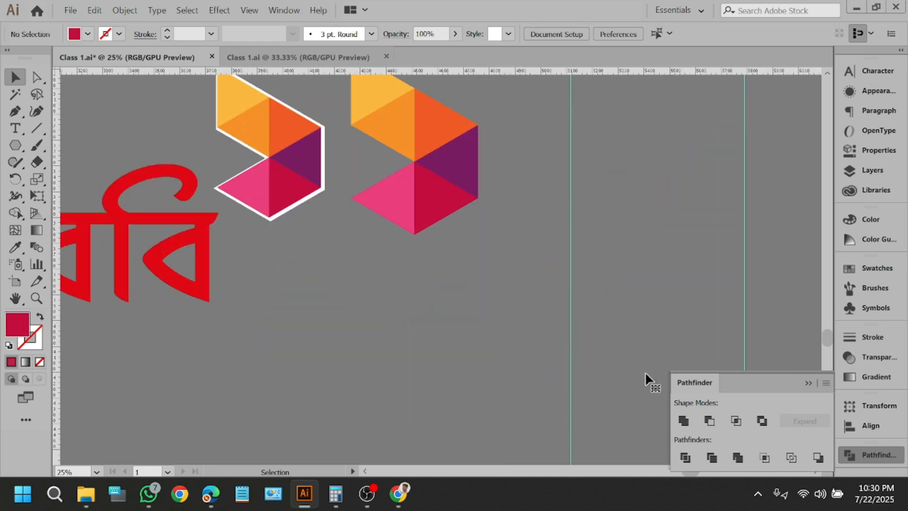
Move the finished triangle symbol and the reference Robi logo apart to free space on the canvas.
{"action": "scroll", "coordinate": [370, 71], "scroll_direction": "up", "scroll_amount": 1}
{"action": "scroll", "coordinate": [371, 90], "scroll_direction": "up", "scroll_amount": 1}
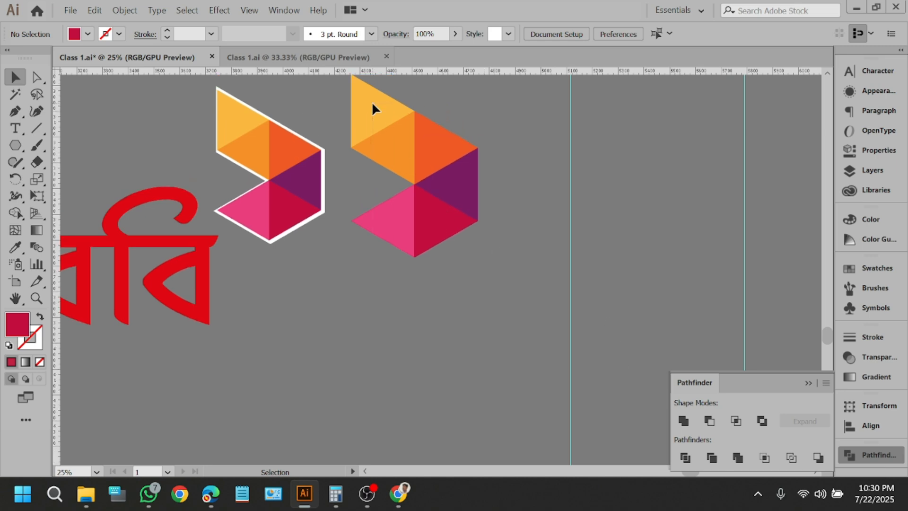
{"action": "left_click", "coordinate": [379, 159]}
{"action": "scroll", "coordinate": [379, 159], "scroll_direction": "down", "scroll_amount": 4}
{"action": "left_click_drag", "start_coordinate": [543, 198], "coordinate": [735, 144]}
{"action": "left_click", "coordinate": [668, 242]}
{"action": "scroll", "coordinate": [511, 181], "scroll_direction": "up", "scroll_amount": 2}
{"action": "left_click_drag", "start_coordinate": [512, 183], "coordinate": [297, 255]}
{"action": "scroll", "coordinate": [384, 260], "scroll_direction": "up", "scroll_amount": 1}
{"action": "left_click", "coordinate": [385, 263]}
Draw an upright crimson equilateral triangle with the Polygon tool beside the reference symbol, and shift it slightly towards the symbol.
{"action": "left_click_drag", "start_coordinate": [15, 145], "coordinate": [101, 195]}
{"action": "mouse_move", "coordinate": [513, 238]}
{"action": "left_mouse_down"}
{"action": "mouse_move", "coordinate": [566, 292]}
{"action": "mouse_move", "coordinate": [586, 269]}
{"action": "left_mouse_up"}
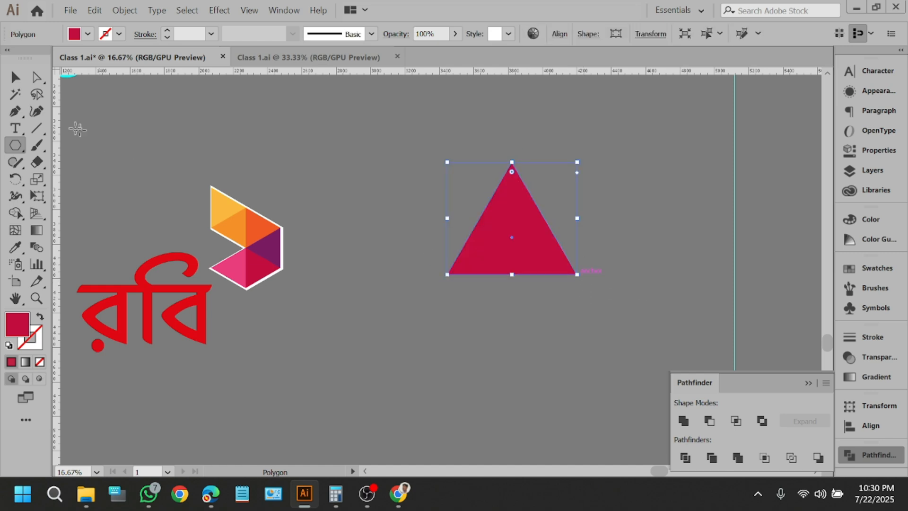
{"action": "left_click", "coordinate": [15, 77]}
{"action": "left_click_drag", "start_coordinate": [516, 238], "coordinate": [481, 242]}
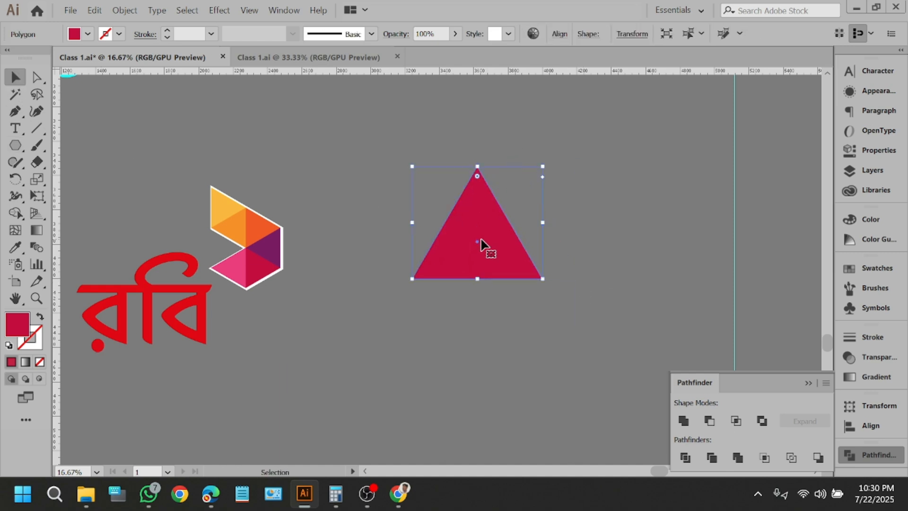
Rotate the crimson triangle 90° clockwise so its apex points right, and move it slightly closer to the reference symbol.
{"action": "scroll", "coordinate": [592, 251], "scroll_direction": "up", "scroll_amount": 1}
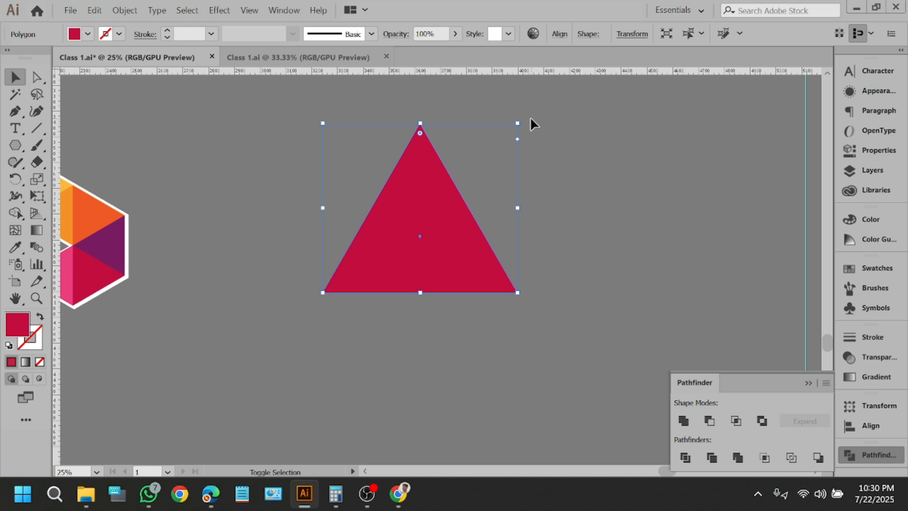
{"action": "left_click_drag", "start_coordinate": [524, 119], "coordinate": [564, 318]}
{"action": "left_click", "coordinate": [555, 347]}
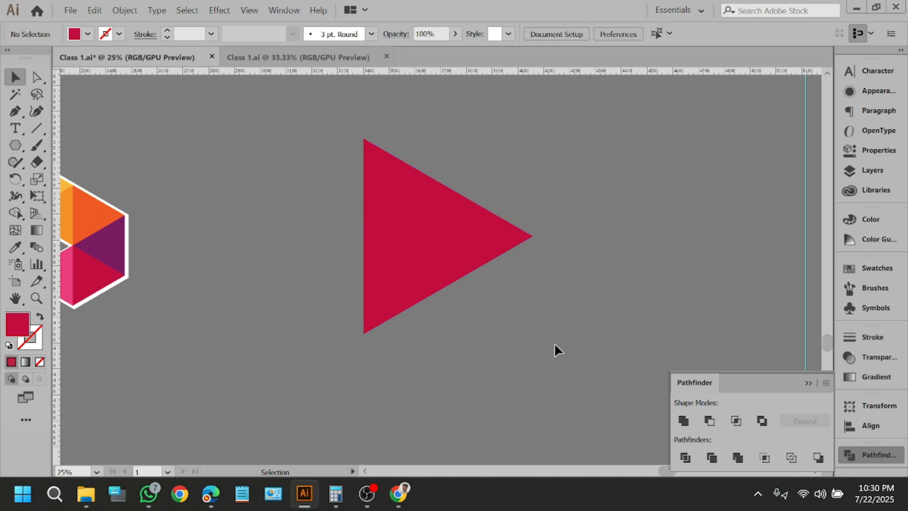
{"action": "left_click", "coordinate": [501, 247]}
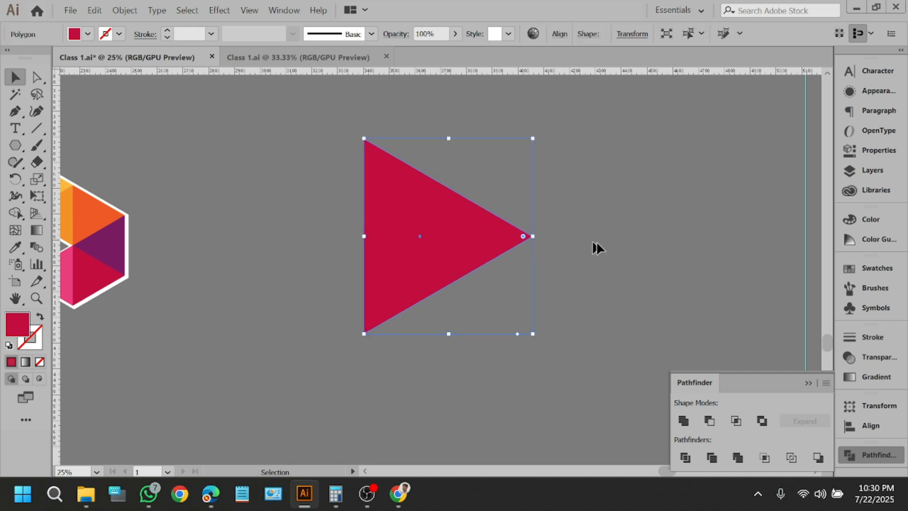
{"action": "left_click_drag", "start_coordinate": [485, 253], "coordinate": [450, 245]}
Rotate a copy of the triangle 60° about its right-hand corner, checking 360 ÷ 6 in Calculator.
{"action": "scroll", "coordinate": [450, 245], "scroll_direction": "down", "scroll_amount": 1}
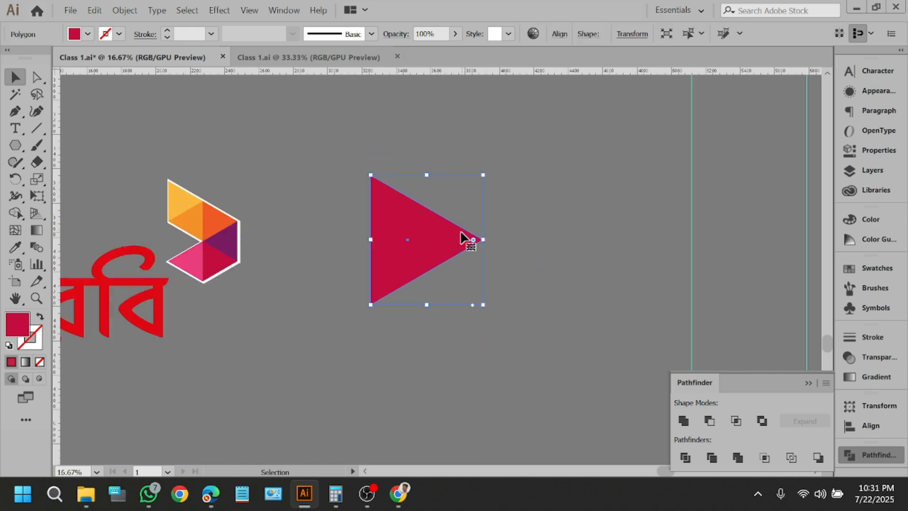
{"action": "scroll", "coordinate": [446, 241], "scroll_direction": "up", "scroll_amount": 1}
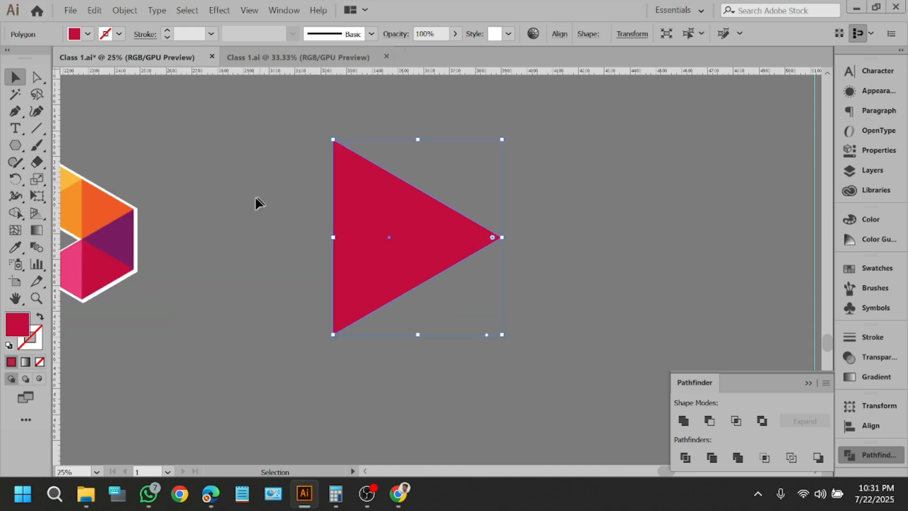
{"action": "left_click", "coordinate": [12, 176]}
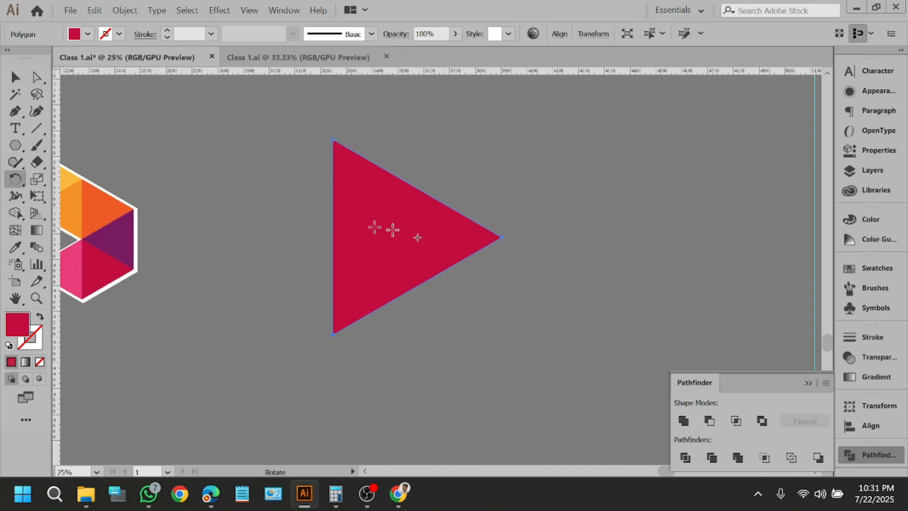
{"action": "left_click", "coordinate": [504, 237], "text": "alt"}
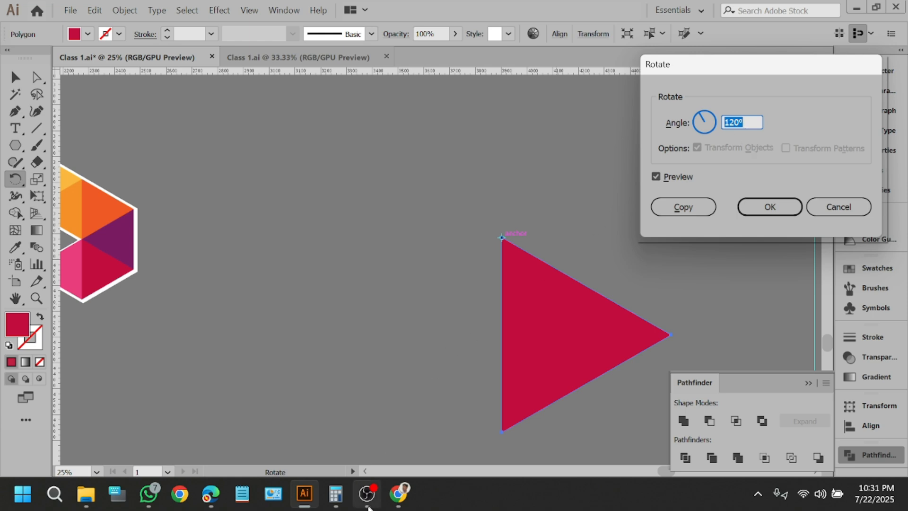
{"action": "left_click", "coordinate": [336, 494]}
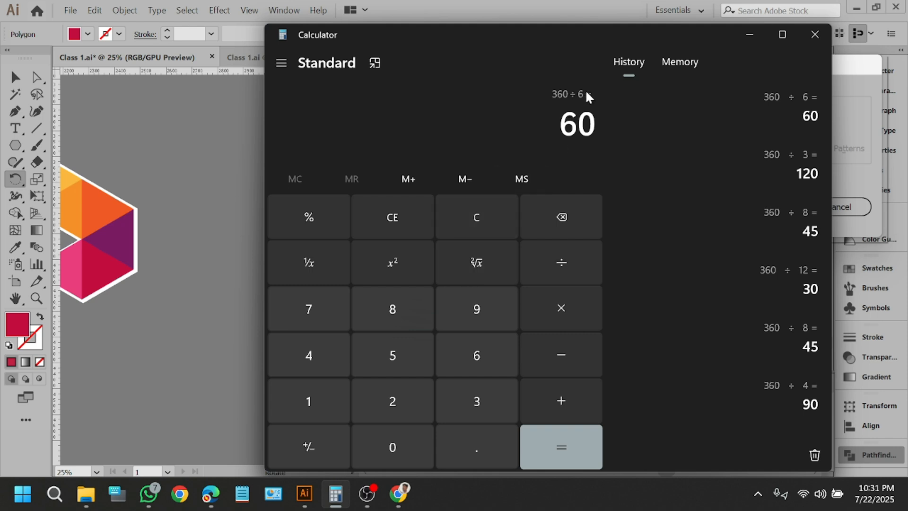
{"action": "left_click_drag", "start_coordinate": [566, 126], "coordinate": [601, 128]}
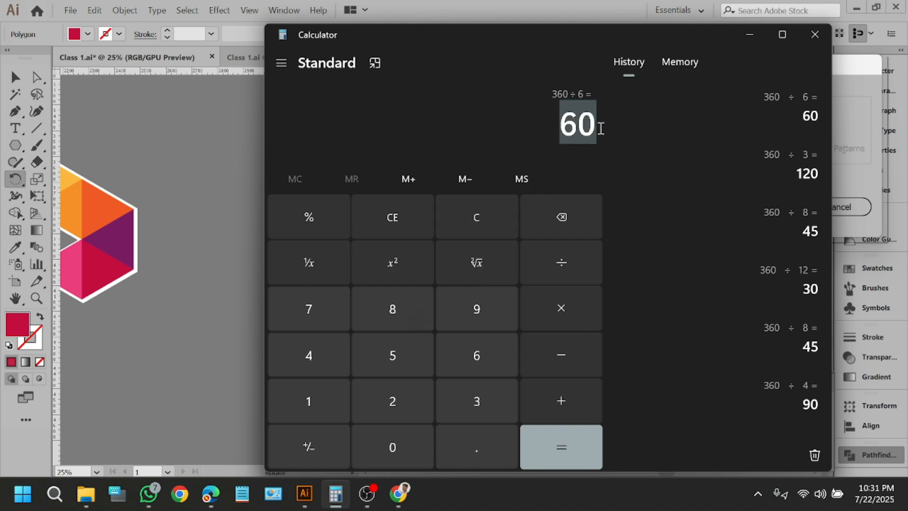
{"action": "left_click", "coordinate": [753, 36]}
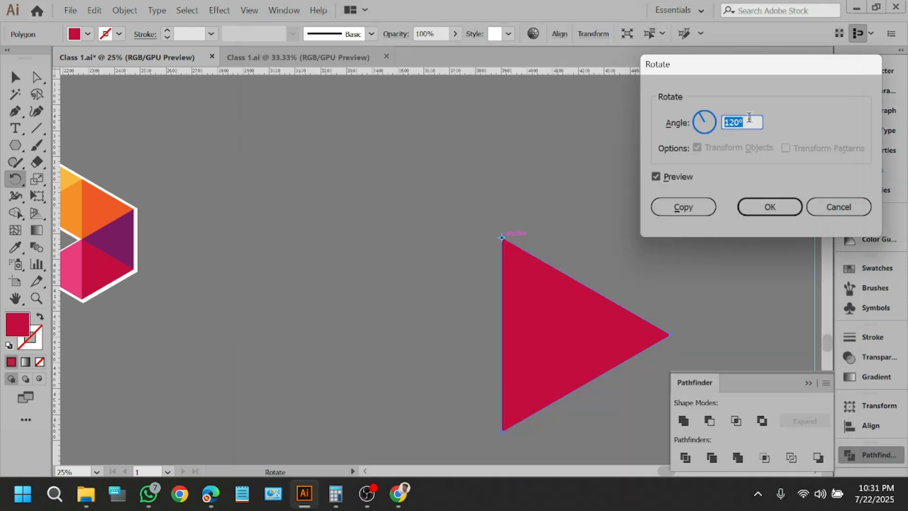
{"action": "type", "text": "60"}
{"action": "left_click", "coordinate": [691, 208]}
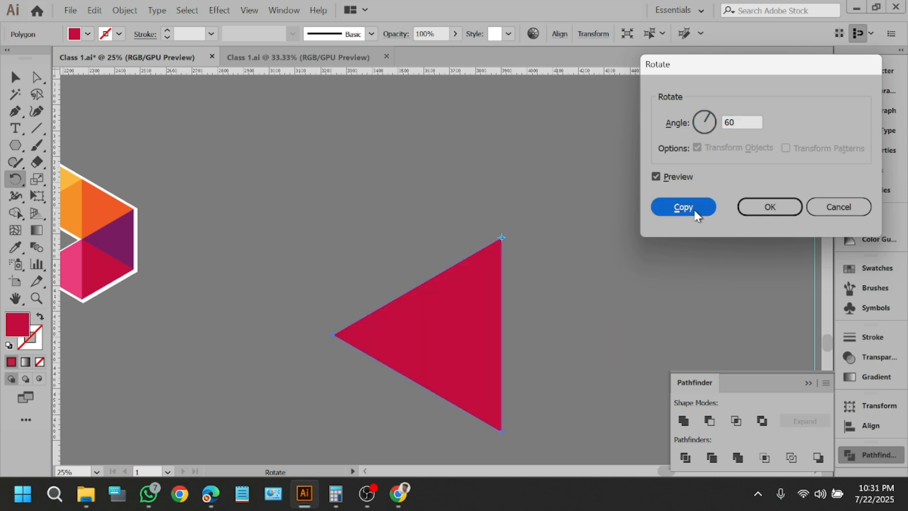
Repeat the 60° rotated copy until six triangles form a full hexagon.
{"action": "key", "text": "ctrl+d"}
{"action": "key", "text": "ctrl+d"}
{"action": "key", "text": "ctrl+d"}
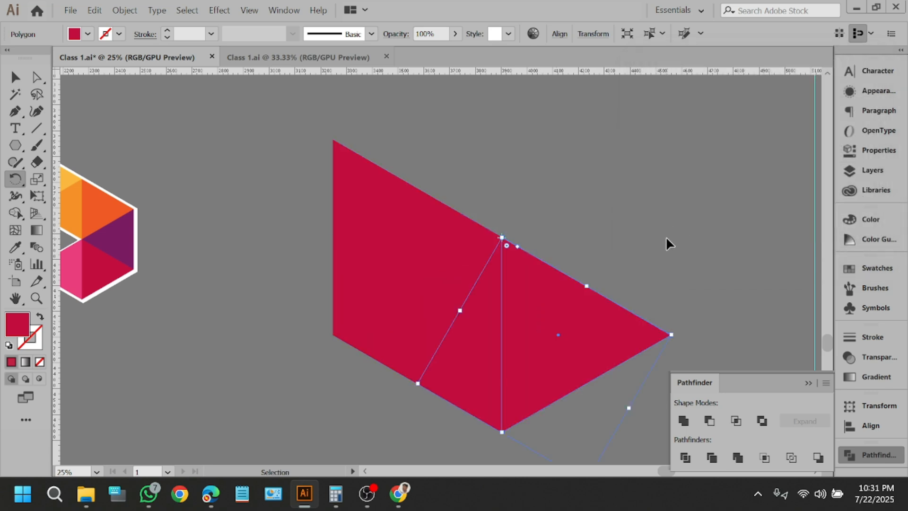
{"action": "key", "text": "ctrl+d"}
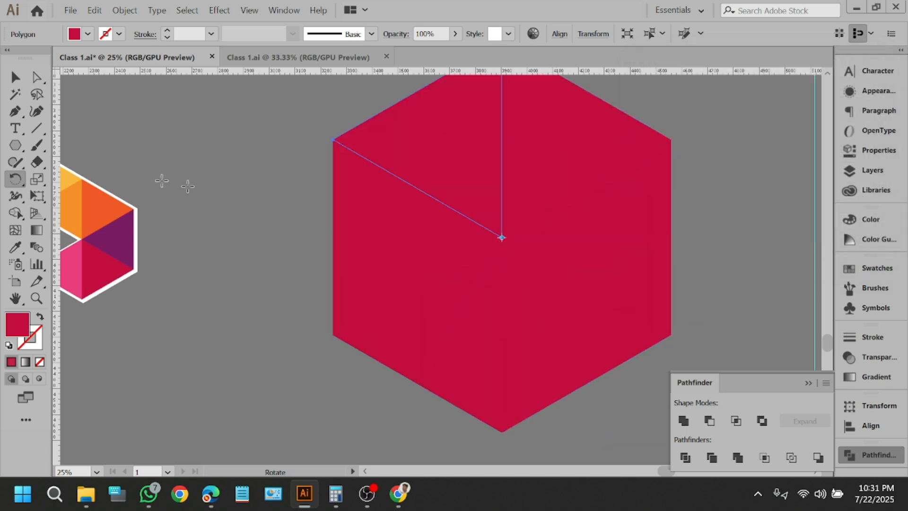
Examine how the triangles of the reference symbol are arranged compared with the new hexagon.
{"action": "key", "text": "v"}
{"action": "left_click", "coordinate": [332, 244]}
{"action": "key", "text": "ctrl+minus"}
{"action": "left_click_drag", "start_coordinate": [532, 396], "coordinate": [360, 180]}
{"action": "left_click", "coordinate": [336, 346]}
{"action": "left_click_drag", "start_coordinate": [506, 355], "coordinate": [522, 382]}
{"action": "left_click", "coordinate": [523, 401]}
{"action": "scroll", "coordinate": [444, 352], "scroll_direction": "up", "scroll_amount": 3}
{"action": "scroll", "coordinate": [227, 325], "scroll_direction": "up", "scroll_amount": 5}
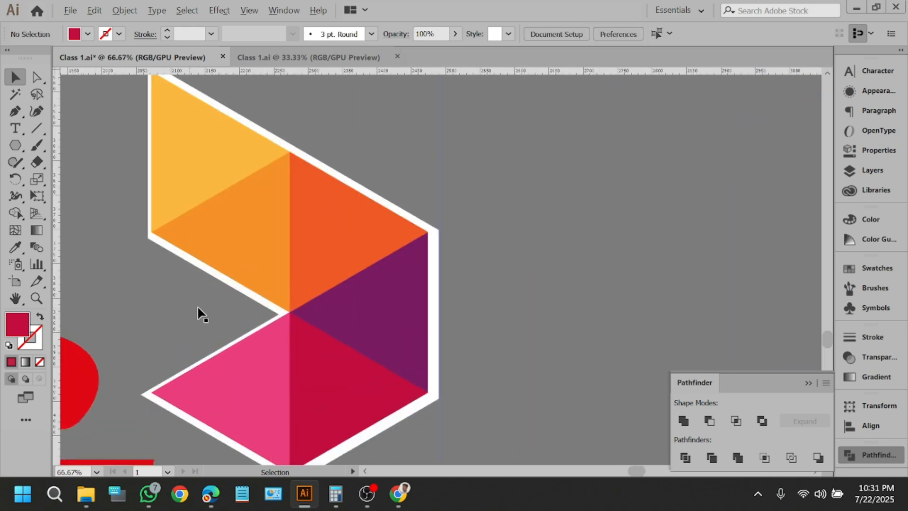
Try moving the hexagon's left triangle over to the reference symbol, and undo the move.
{"action": "scroll", "coordinate": [197, 313], "scroll_direction": "down", "scroll_amount": 3}
{"action": "left_click", "coordinate": [575, 322]}
{"action": "left_click_drag", "start_coordinate": [556, 309], "coordinate": [341, 315]}
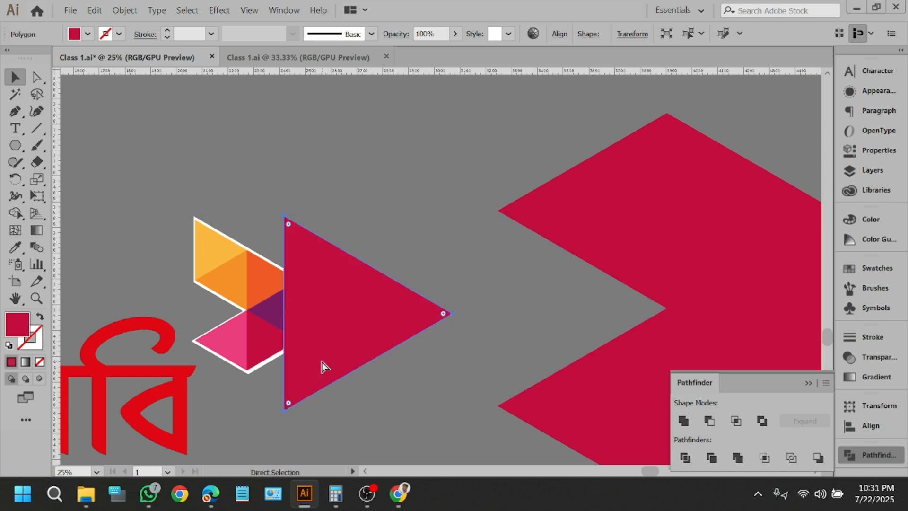
{"action": "key", "text": "ctrl+z"}
Rotate the hexagon's left triangle 120° about its upper-left corner, previewing the change, so it matches the reference symbol's uppermost triangle.
{"action": "scroll", "coordinate": [134, 248], "scroll_direction": "up", "scroll_amount": 4}
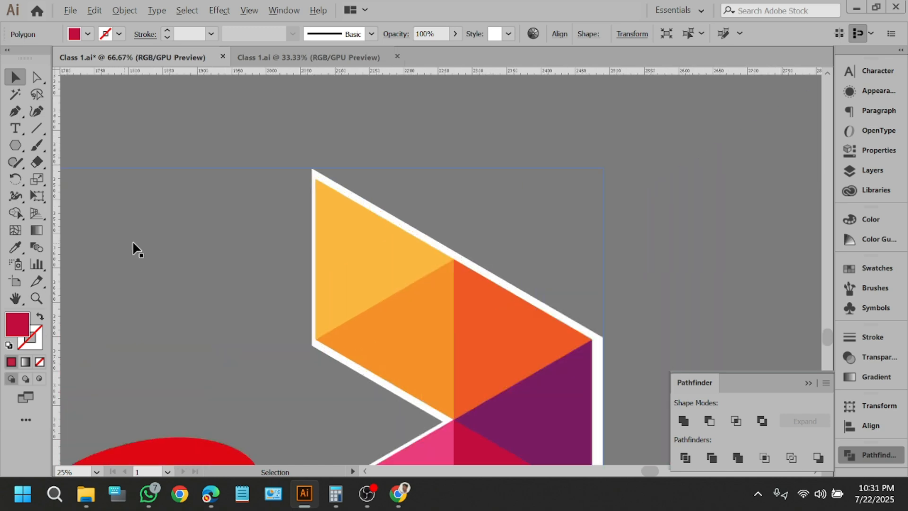
{"action": "left_click", "coordinate": [459, 218]}
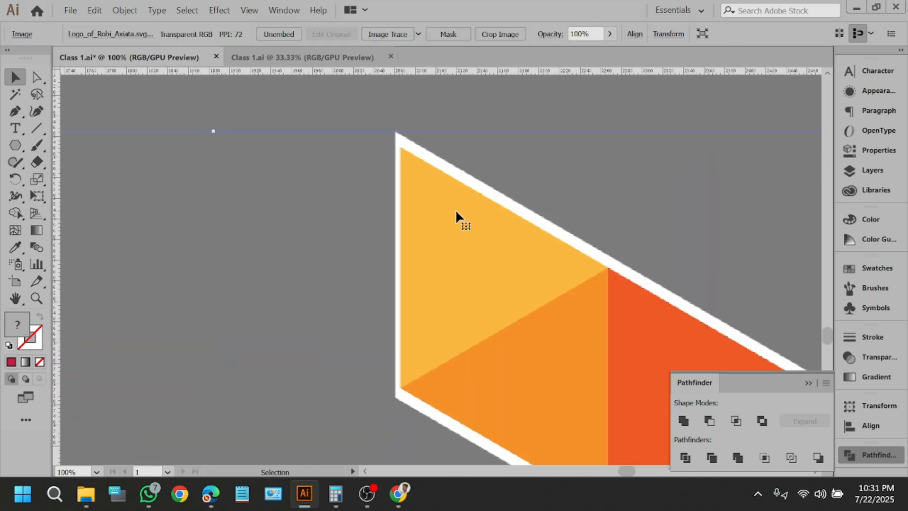
{"action": "scroll", "coordinate": [361, 152], "scroll_direction": "down", "scroll_amount": 5}
{"action": "scroll", "coordinate": [633, 232], "scroll_direction": "up", "scroll_amount": 2}
{"action": "left_click", "coordinate": [633, 232]}
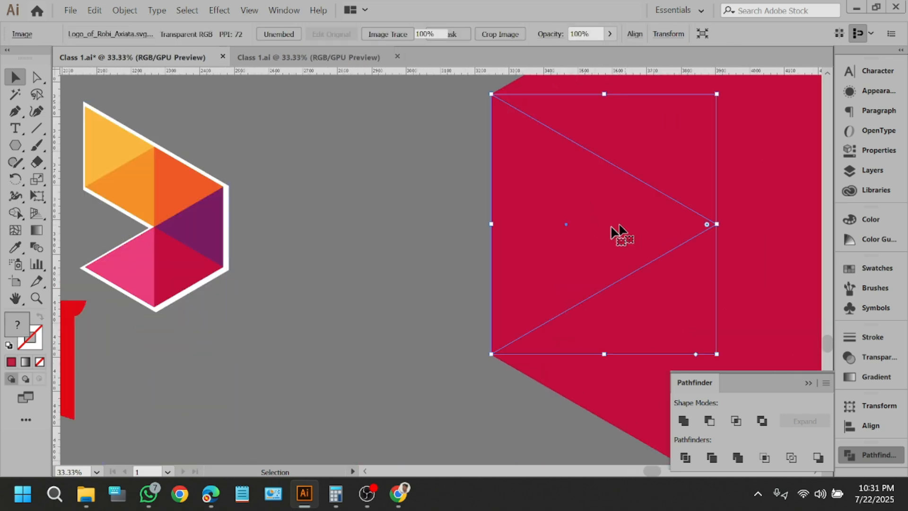
{"action": "scroll", "coordinate": [541, 279], "scroll_direction": "down", "scroll_amount": 1}
{"action": "scroll", "coordinate": [543, 284], "scroll_direction": "up", "scroll_amount": 3}
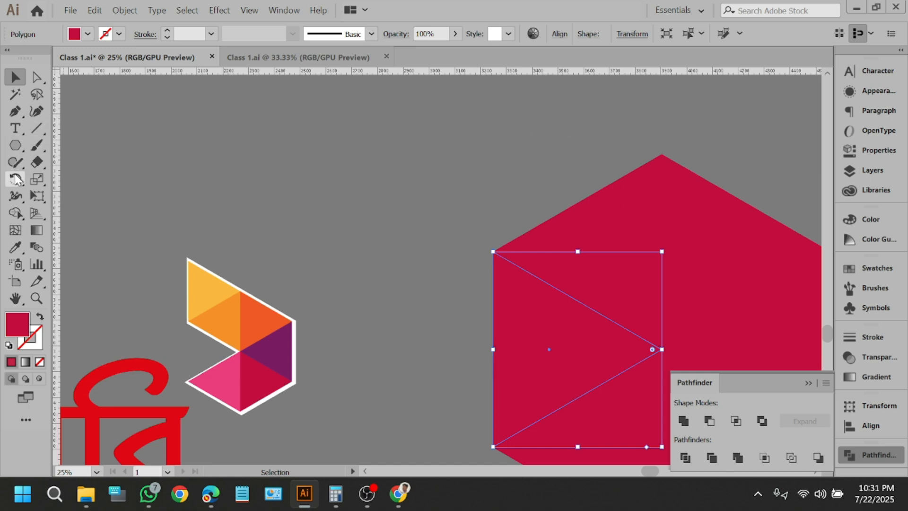
{"action": "left_click", "coordinate": [16, 179]}
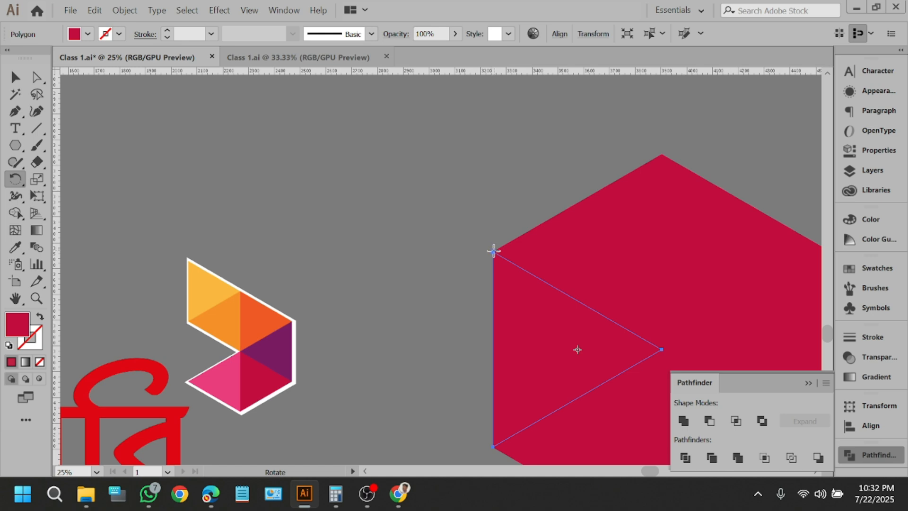
{"action": "left_click", "coordinate": [493, 251], "text": "alt"}
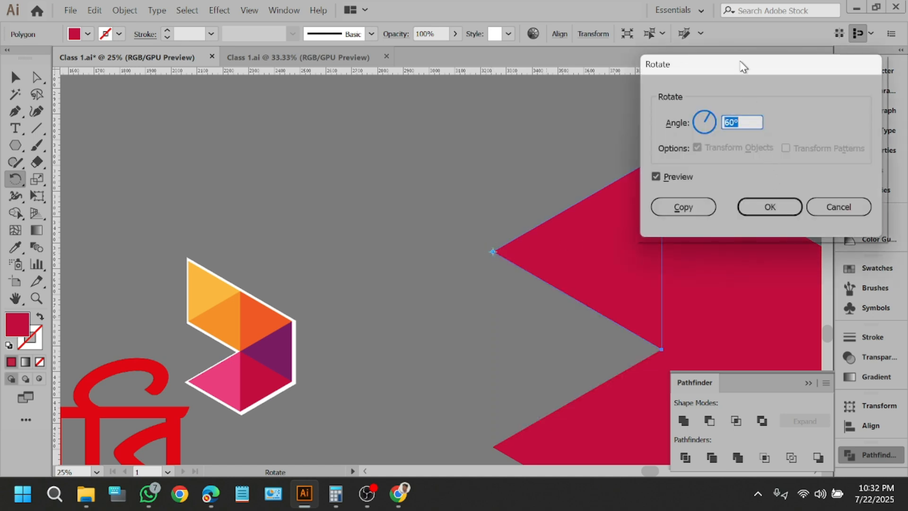
{"action": "left_click_drag", "start_coordinate": [744, 66], "coordinate": [878, 92]}
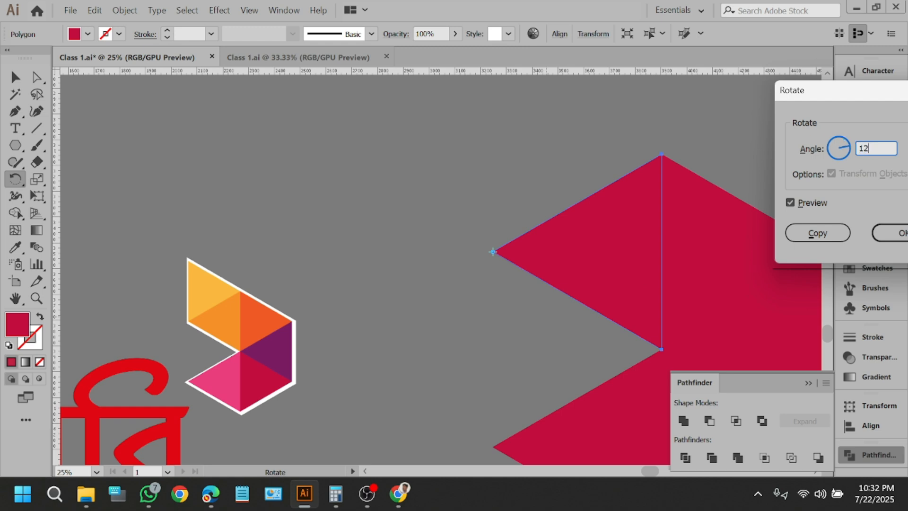
{"action": "left_click", "coordinate": [812, 201]}
{"action": "left_click", "coordinate": [812, 201]}
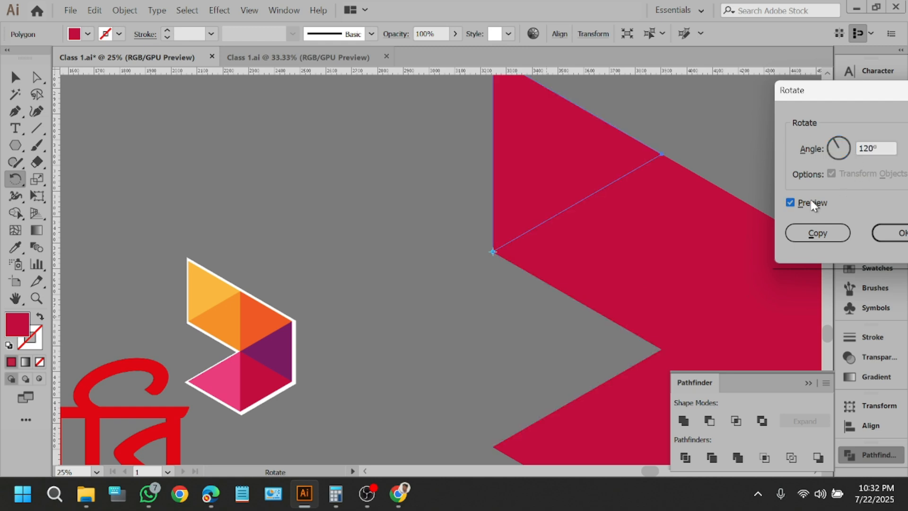
{"action": "left_click", "coordinate": [812, 203]}
{"action": "left_click", "coordinate": [812, 203]}
{"action": "left_click", "coordinate": [812, 203]}
{"action": "left_click", "coordinate": [812, 202]}
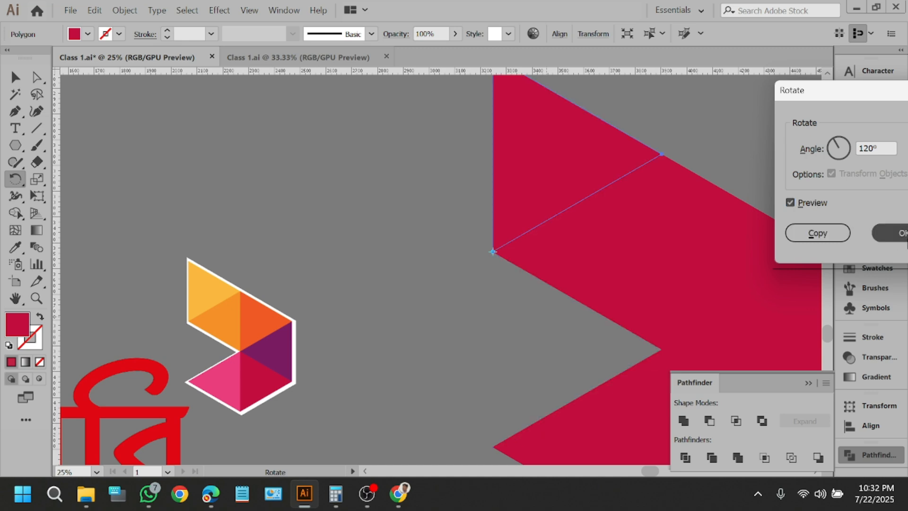
{"action": "left_click", "coordinate": [893, 233]}
Sample the reference symbol to fill the uppermost triangle with light yellow-orange and the triangle below it with orange.
{"action": "scroll", "coordinate": [407, 210], "scroll_direction": "down", "scroll_amount": 1}
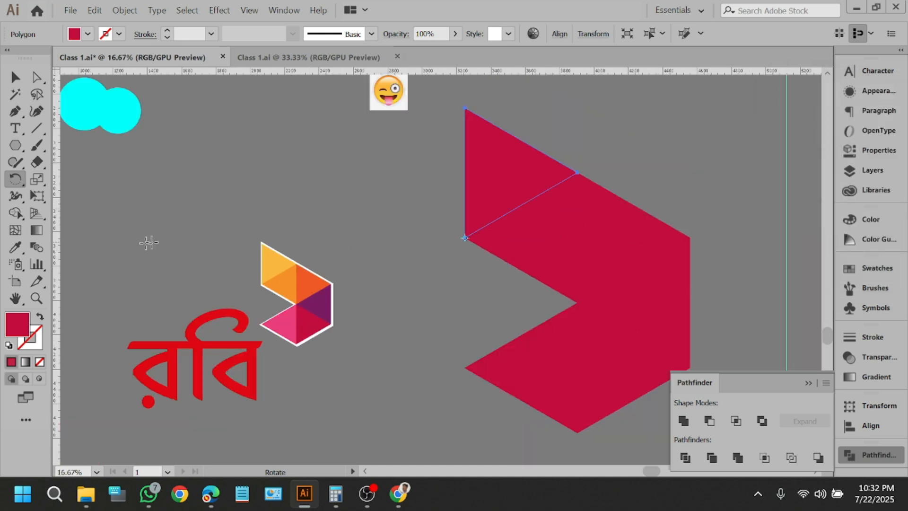
{"action": "left_click", "coordinate": [16, 247]}
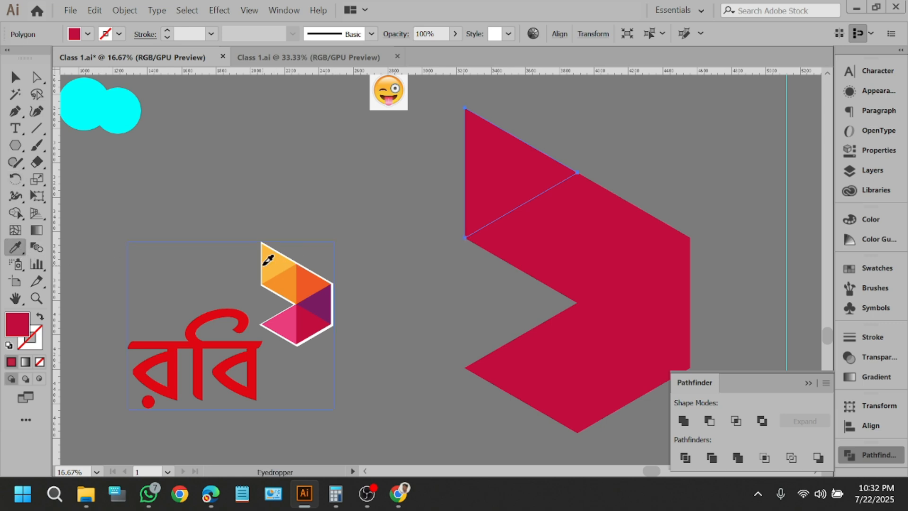
{"action": "left_click", "coordinate": [268, 259]}
{"action": "key", "text": "v"}
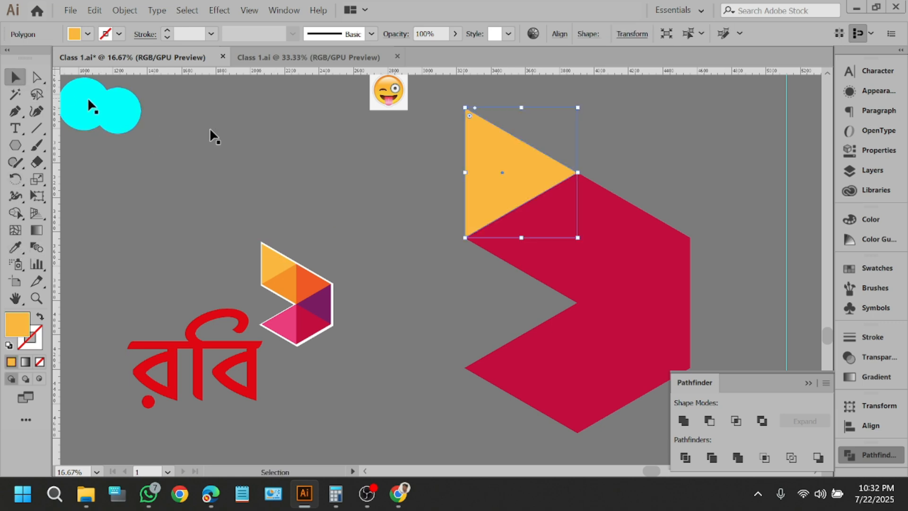
{"action": "left_click", "coordinate": [535, 218]}
{"action": "left_click", "coordinate": [16, 247]}
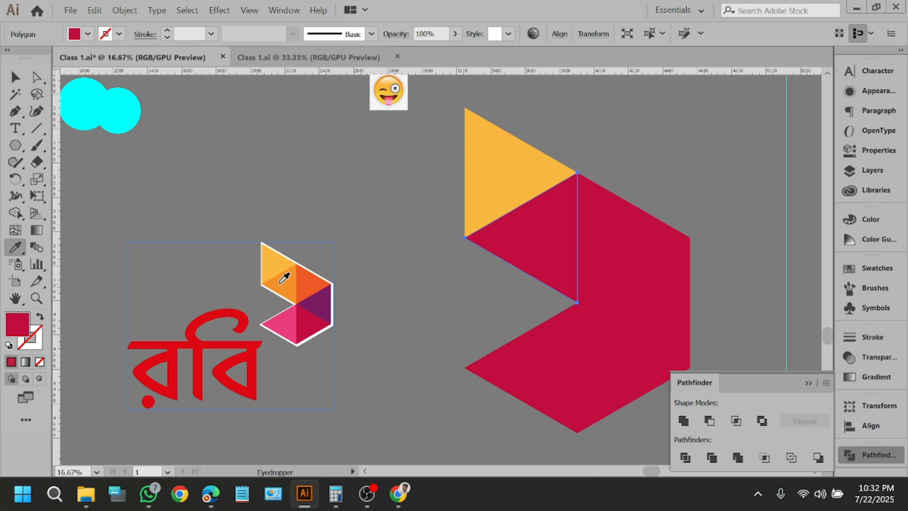
{"action": "left_click", "coordinate": [280, 283]}
Sample the reference symbol to fill the upper-right triangle with red-orange and the triangle below it with dark purple.
{"action": "left_click", "coordinate": [14, 77]}
{"action": "left_click", "coordinate": [638, 229]}
{"action": "left_click", "coordinate": [16, 247]}
{"action": "left_click", "coordinate": [313, 284]}
{"action": "left_click", "coordinate": [14, 77]}
{"action": "left_click", "coordinate": [616, 294]}
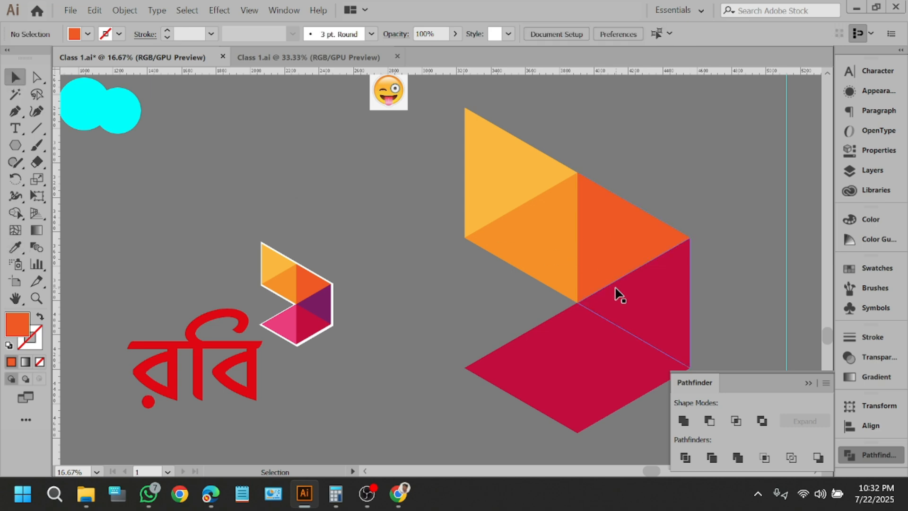
{"action": "left_click", "coordinate": [15, 250]}
{"action": "left_click", "coordinate": [316, 299]}
Match the two lowest triangles to the reference symbol, keeping crimson on the right one and sampling pink for the left one.
{"action": "left_click", "coordinate": [15, 77]}
{"action": "left_click", "coordinate": [523, 328]}
{"action": "left_click", "coordinate": [600, 354]}
{"action": "left_click", "coordinate": [15, 247]}
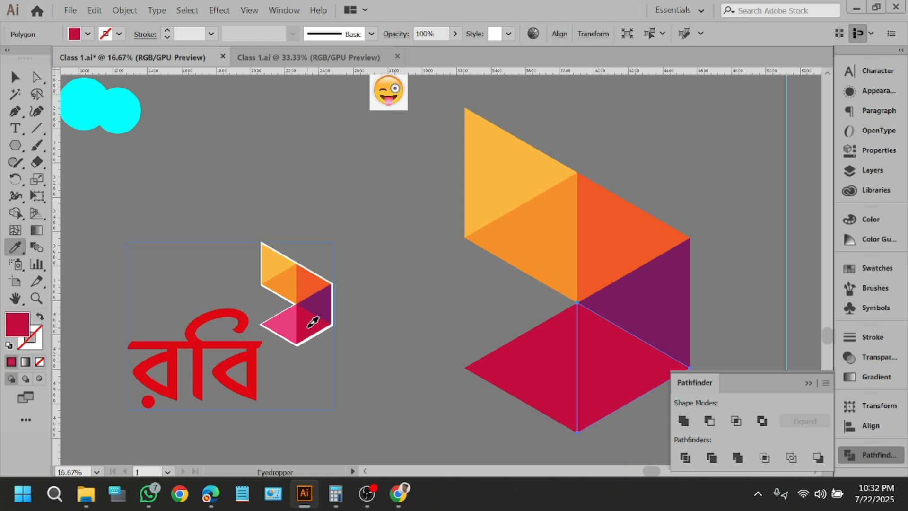
{"action": "left_click", "coordinate": [15, 77]}
{"action": "left_click", "coordinate": [527, 352]}
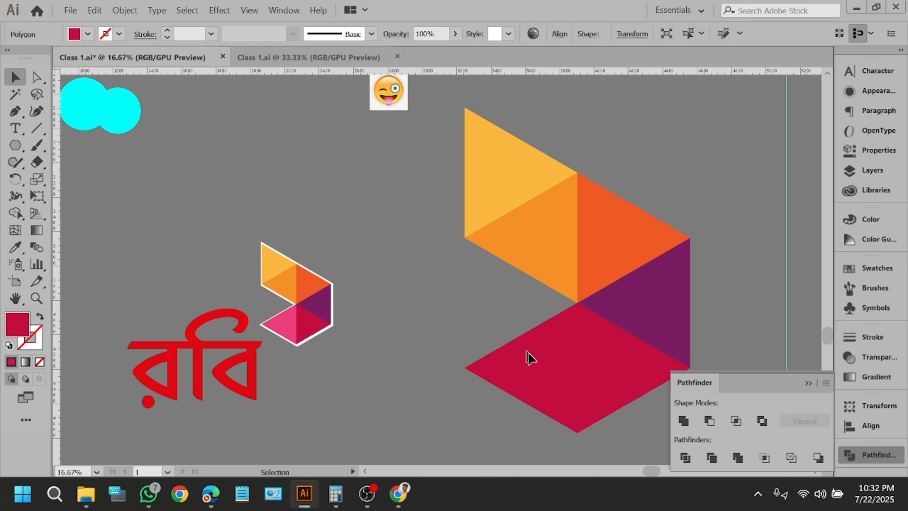
{"action": "left_click", "coordinate": [548, 377]}
{"action": "left_click", "coordinate": [15, 247]}
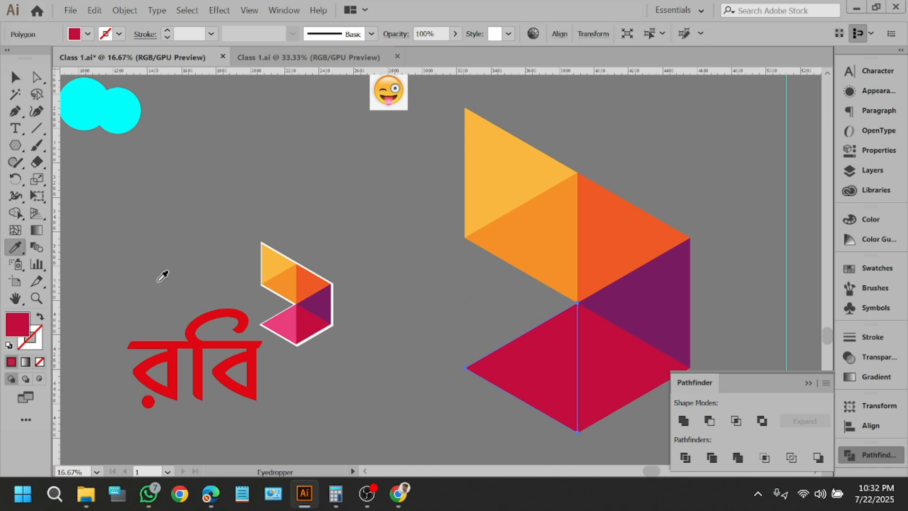
{"action": "left_click", "coordinate": [287, 321]}
{"action": "key", "text": "v"}
Group the six coloured triangles and move the group below the smaller finished symbol beside the Chrome logos.
{"action": "left_click", "coordinate": [262, 143]}
{"action": "scroll", "coordinate": [263, 144], "scroll_direction": "down", "scroll_amount": 2}
{"action": "left_click_drag", "start_coordinate": [476, 296], "coordinate": [374, 154]}
{"action": "key", "text": "ctrl+g"}
{"action": "scroll", "coordinate": [385, 300], "scroll_direction": "up", "scroll_amount": 3}
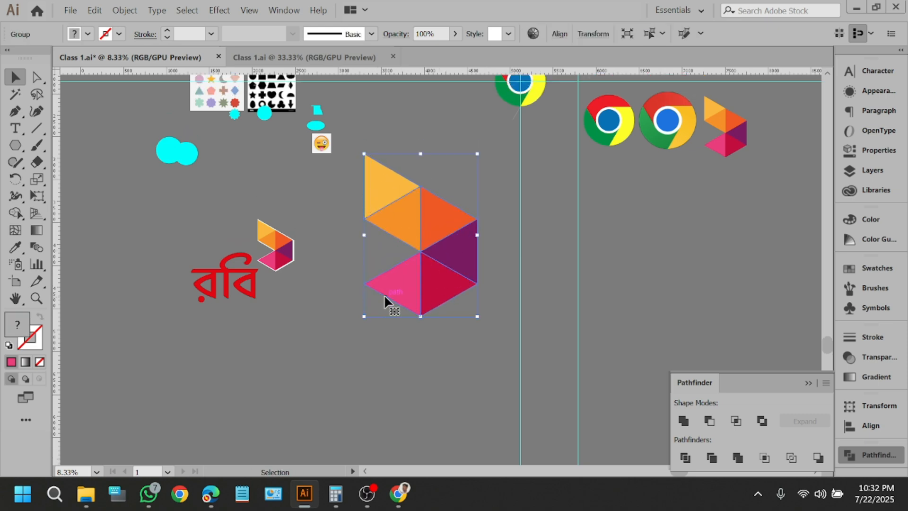
{"action": "scroll", "coordinate": [389, 292], "scroll_direction": "down", "scroll_amount": 2}
{"action": "left_click_drag", "start_coordinate": [714, 286], "coordinate": [772, 284]}
{"action": "scroll", "coordinate": [786, 283], "scroll_direction": "up", "scroll_amount": 2}
{"action": "scroll", "coordinate": [778, 281], "scroll_direction": "down", "scroll_amount": 1}
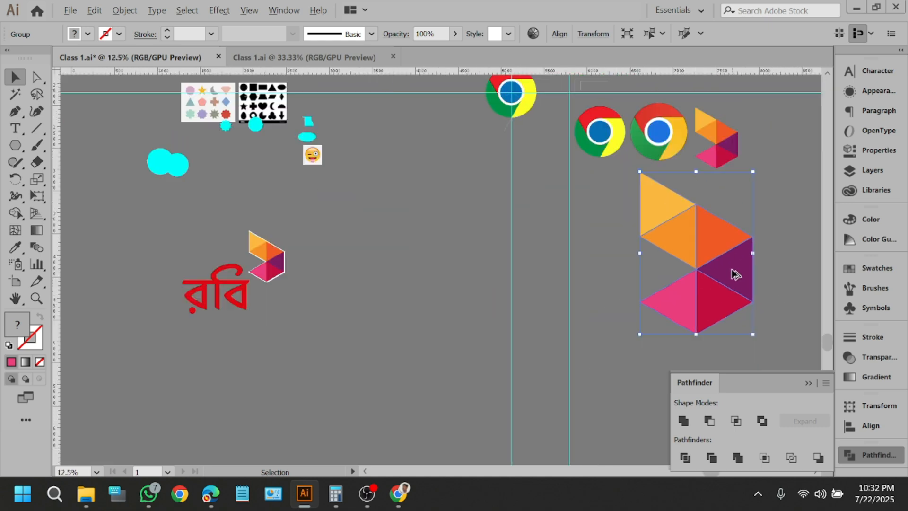
Draw a large circle on the empty canvas beside the reference logo and fill it with yellow.
{"action": "scroll", "coordinate": [358, 268], "scroll_direction": "up", "scroll_amount": 1}
{"action": "left_click_drag", "start_coordinate": [16, 145], "coordinate": [92, 177]}
{"action": "left_click_drag", "start_coordinate": [348, 211], "coordinate": [411, 287]}
{"action": "scroll", "coordinate": [378, 207], "scroll_direction": "up", "scroll_amount": 1}
{"action": "left_click", "coordinate": [18, 80]}
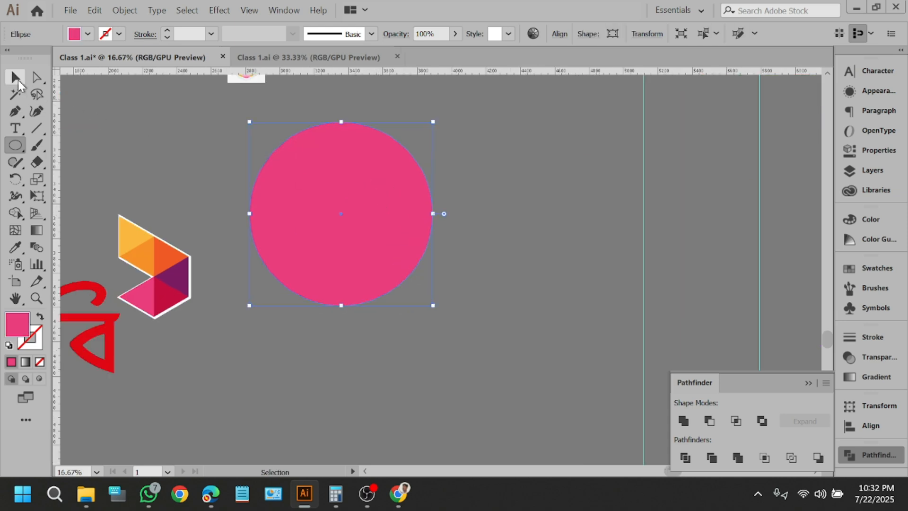
{"action": "left_click", "coordinate": [88, 34]}
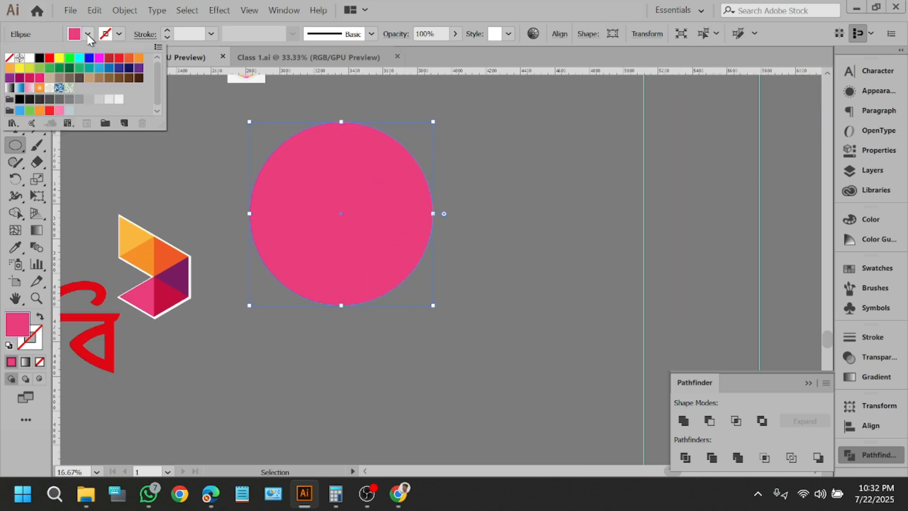
{"action": "left_click", "coordinate": [61, 58]}
{"action": "left_click", "coordinate": [129, 130]}
Duplicate the yellow circle sideways by half its width and fill the overlapping copy with light orange.
{"action": "left_click_drag", "start_coordinate": [320, 220], "coordinate": [411, 232]}
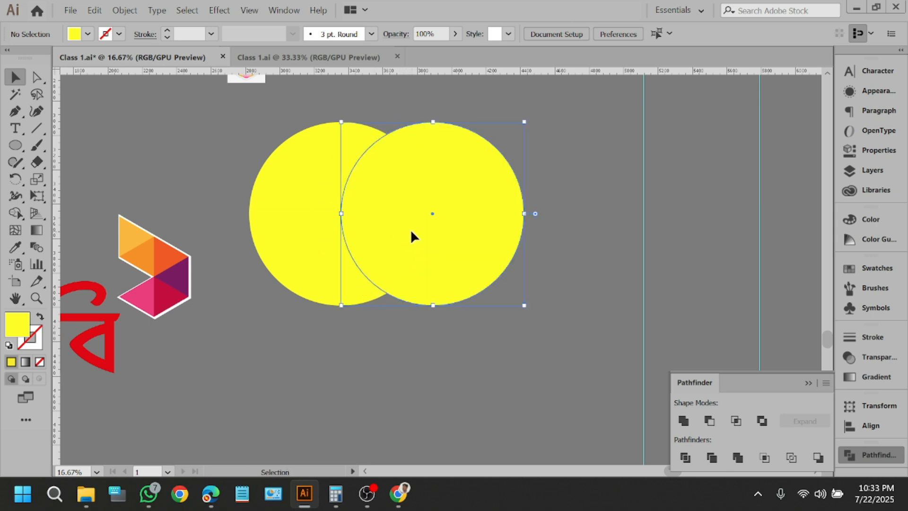
{"action": "left_click", "coordinate": [87, 34]}
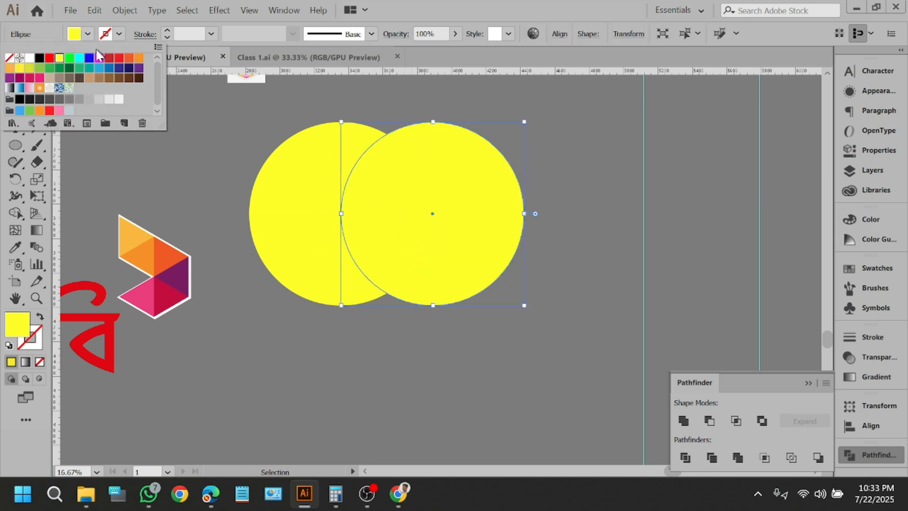
{"action": "left_click", "coordinate": [19, 67]}
{"action": "left_click", "coordinate": [128, 187]}
{"action": "left_click", "coordinate": [129, 187]}
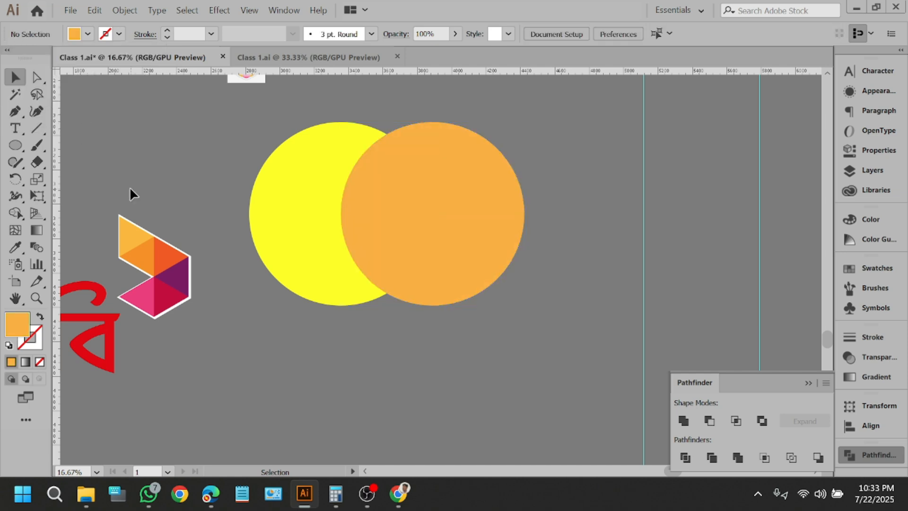
Turn the overlap of the two circles into a separate shape with the Shape Builder tool.
{"action": "key", "text": "ctrl+a"}
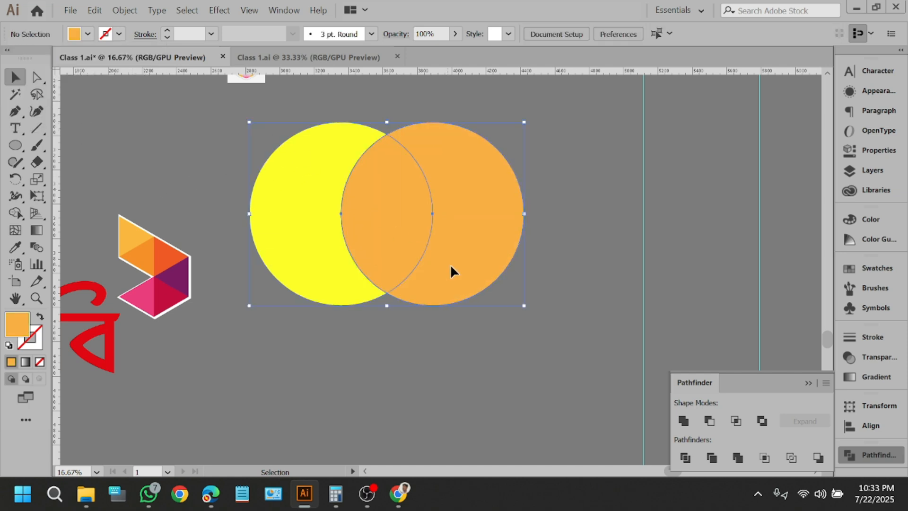
{"action": "left_click", "coordinate": [12, 215]}
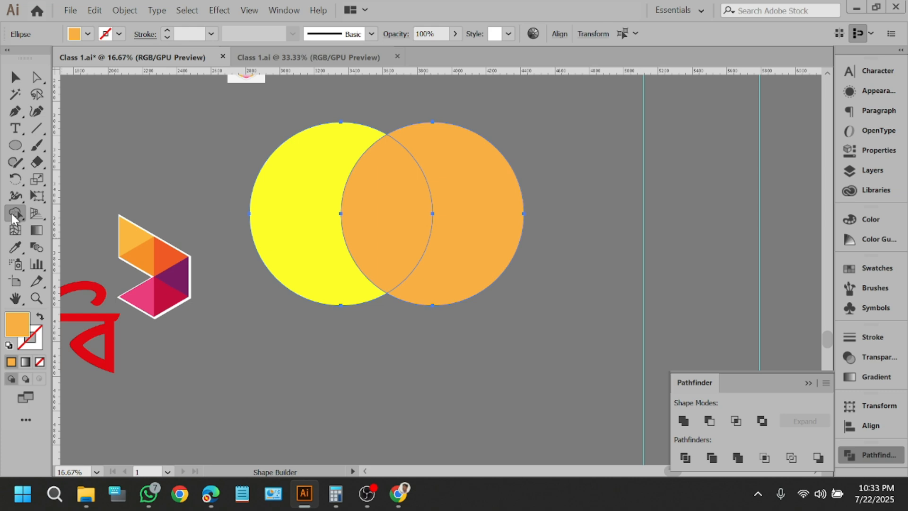
{"action": "left_click", "coordinate": [395, 215]}
{"action": "left_click", "coordinate": [15, 77]}
Fill the lens-shaped overlap between the two circles with a darker orange.
{"action": "left_click", "coordinate": [384, 195]}
{"action": "left_click", "coordinate": [101, 38]}
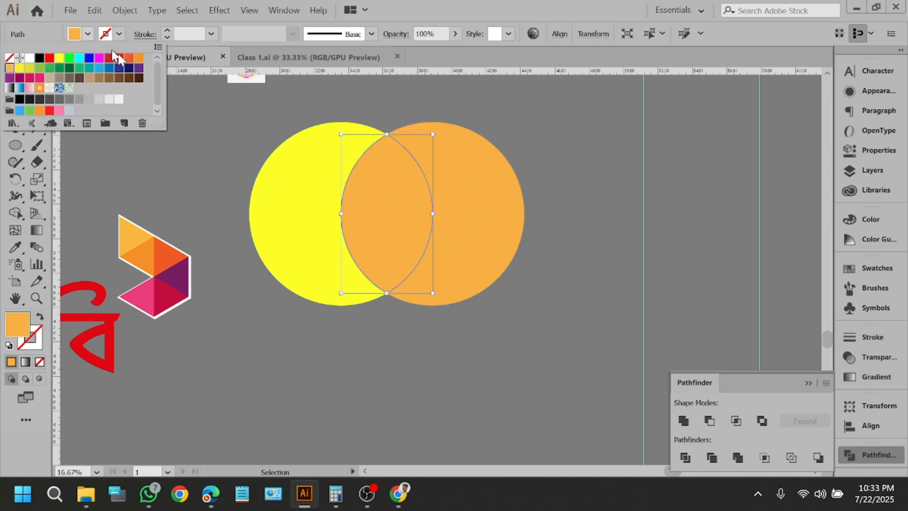
{"action": "left_click", "coordinate": [136, 61]}
{"action": "left_click", "coordinate": [207, 175]}
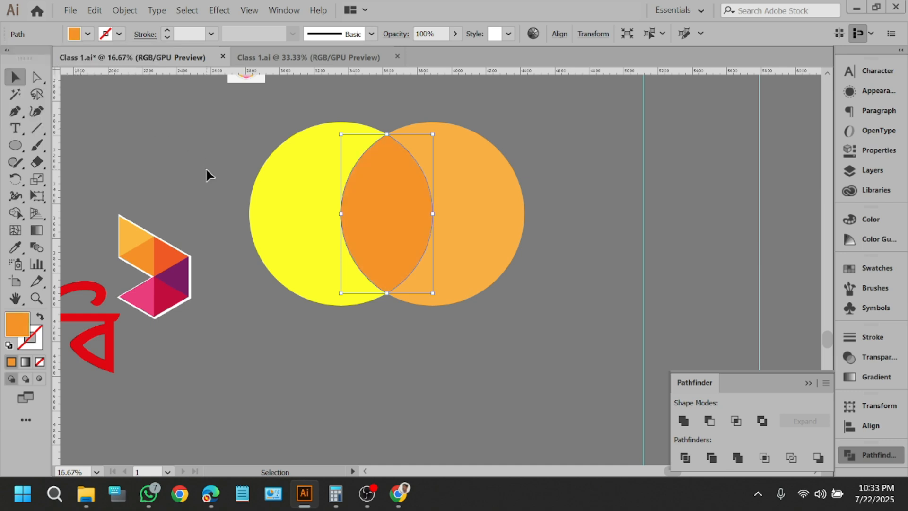
{"action": "left_click", "coordinate": [208, 175]}
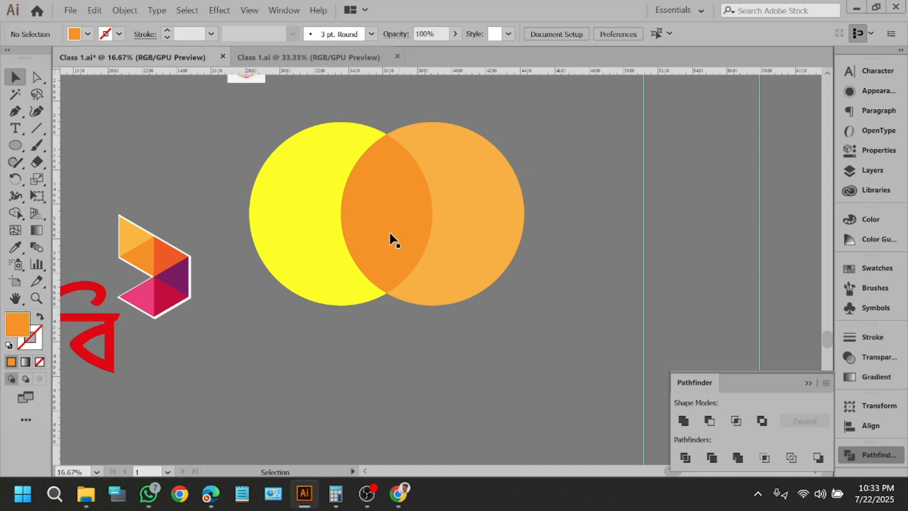
Switch to the Edge browser, search for "master card logo" in a new tab, and preview the Logo.wine image.
{"action": "left_click", "coordinate": [212, 482]}
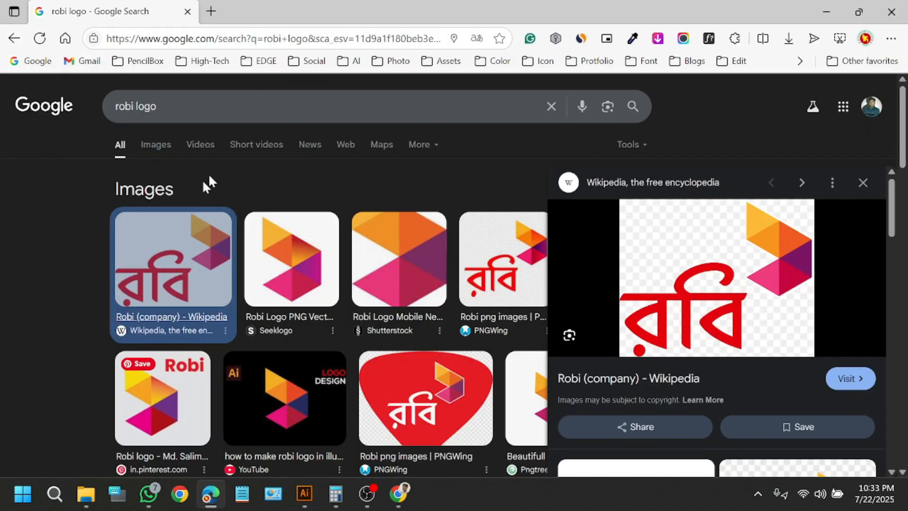
{"action": "left_click", "coordinate": [212, 10]}
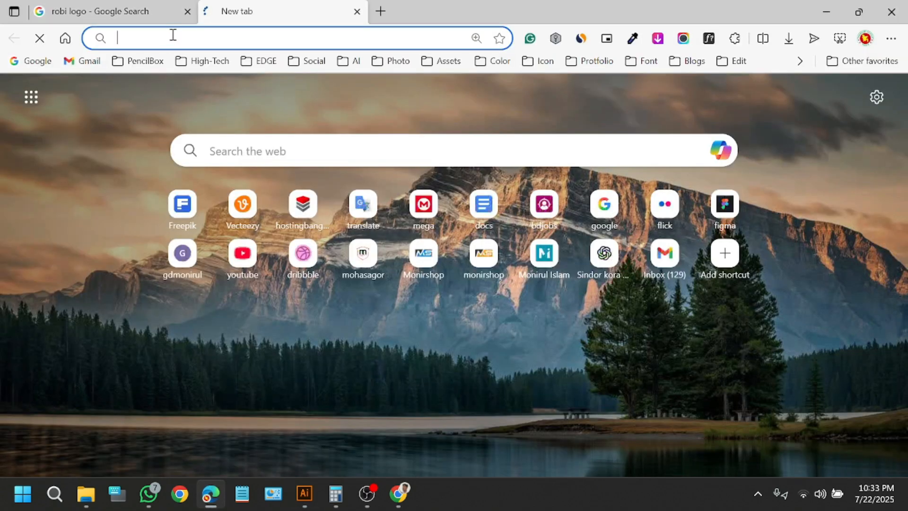
{"action": "type", "text": "master"}
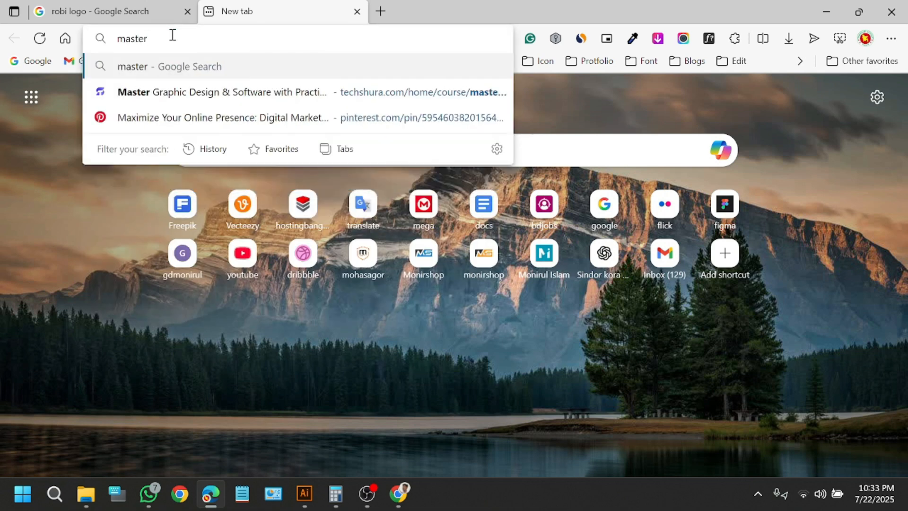
{"action": "type", "text": " card logo"}
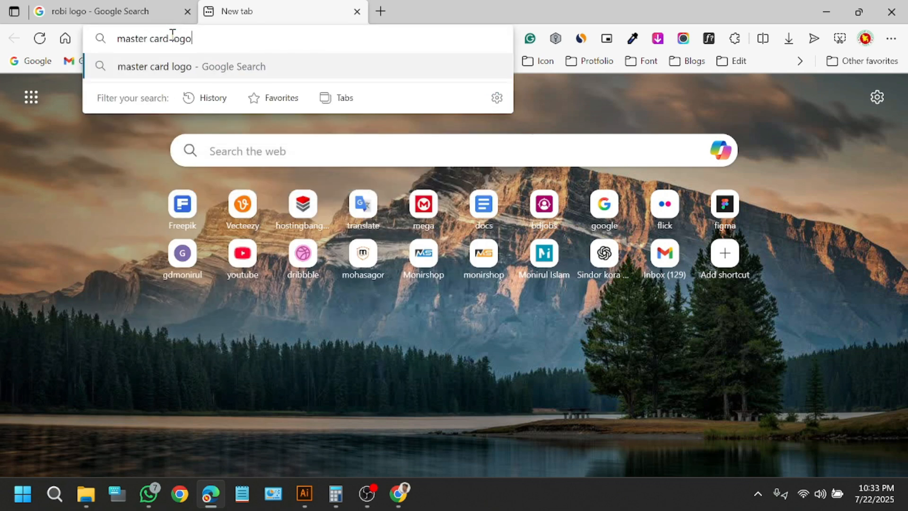
{"action": "key", "text": "Return"}
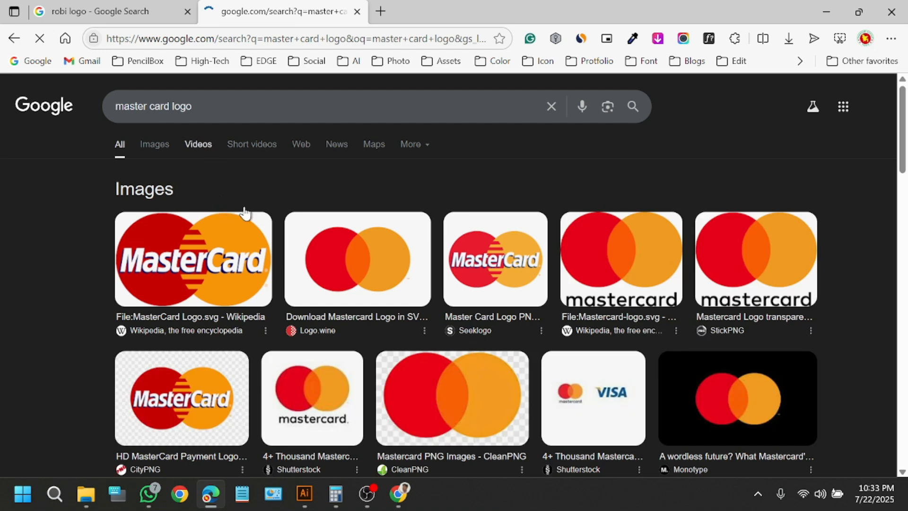
{"action": "left_click", "coordinate": [374, 287]}
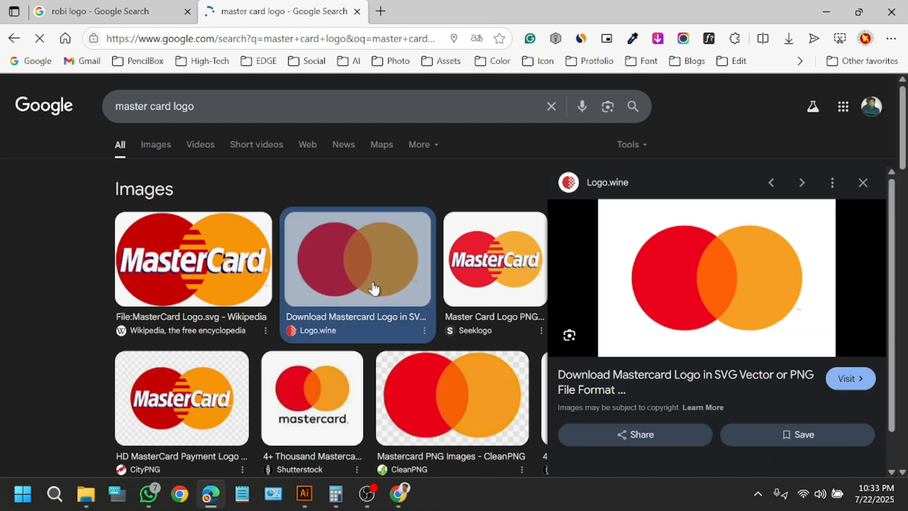
Try to copy the Logo.wine Mastercard image from its search preview.
{"action": "right_click", "coordinate": [734, 284]}
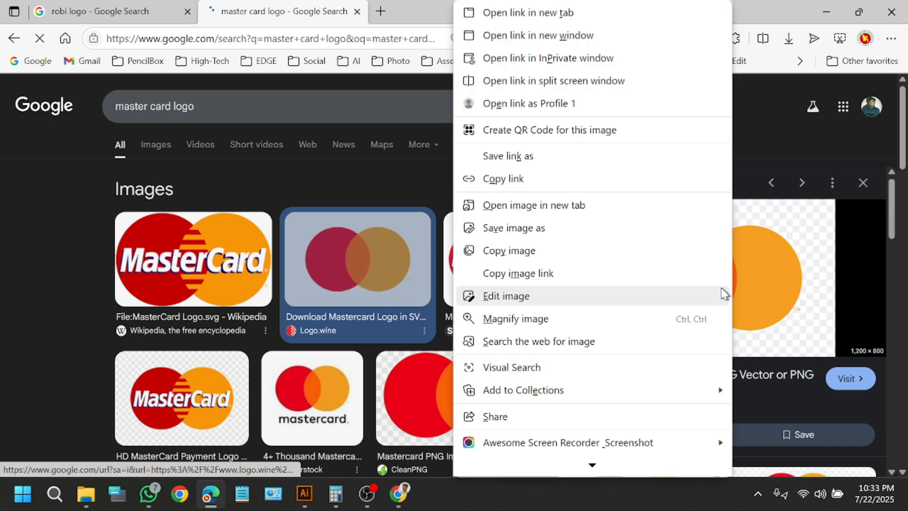
{"action": "left_click", "coordinate": [534, 256]}
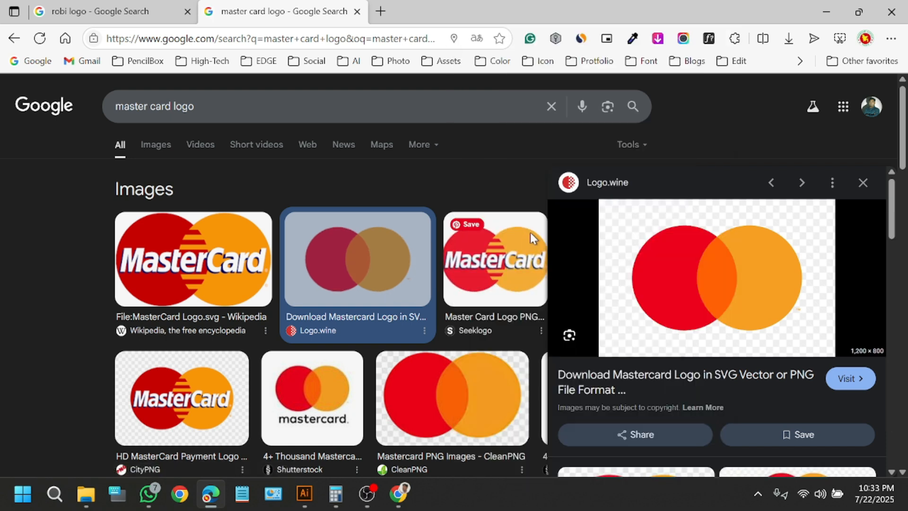
{"action": "left_click", "coordinate": [334, 314]}
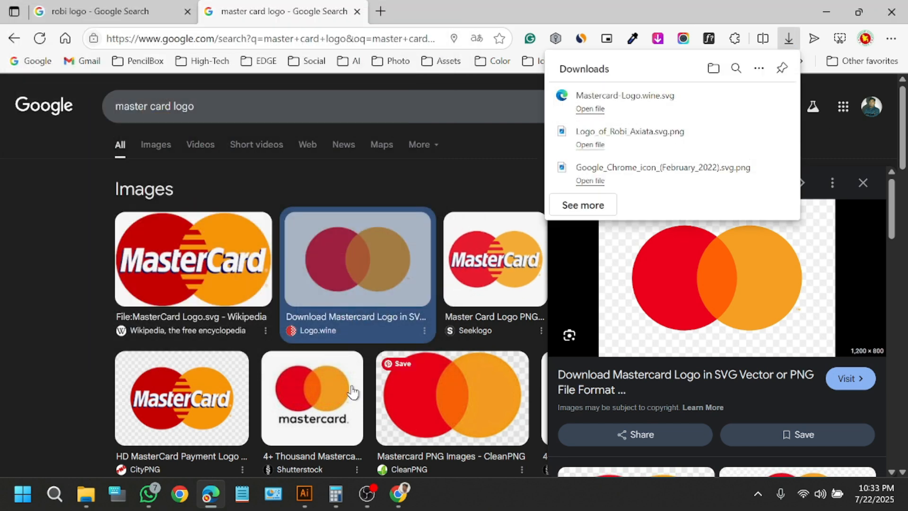
Copy the Shutterstock Mastercard image, switch to Illustrator, and paste it below the two overlapping circles.
{"action": "left_click", "coordinate": [336, 395]}
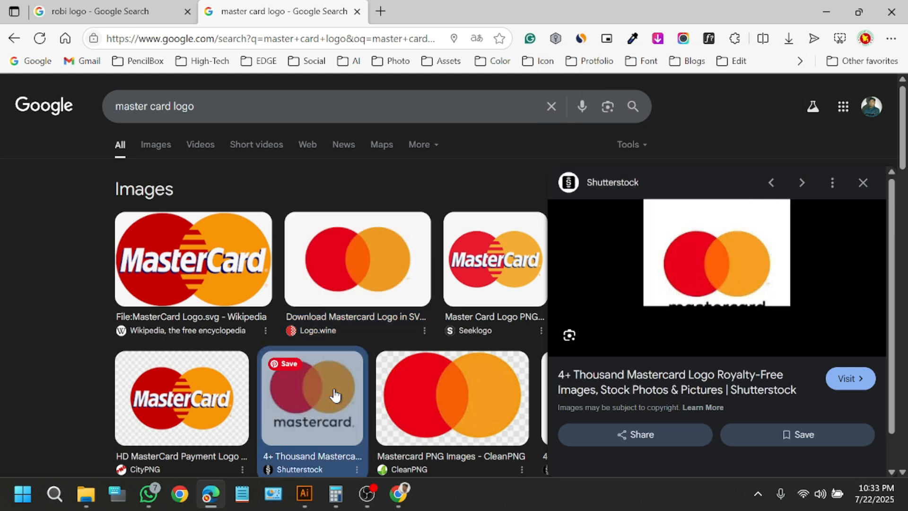
{"action": "right_click", "coordinate": [737, 258]}
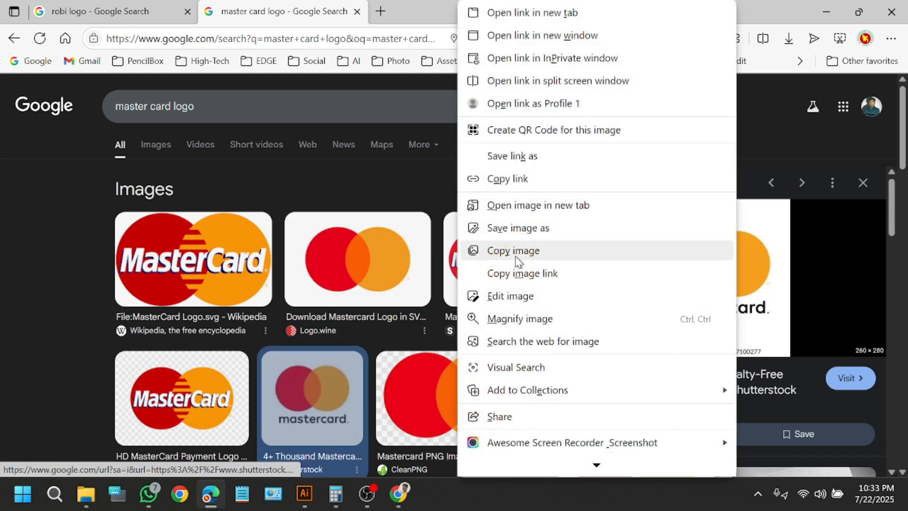
{"action": "left_click", "coordinate": [517, 251]}
{"action": "left_click", "coordinate": [304, 493]}
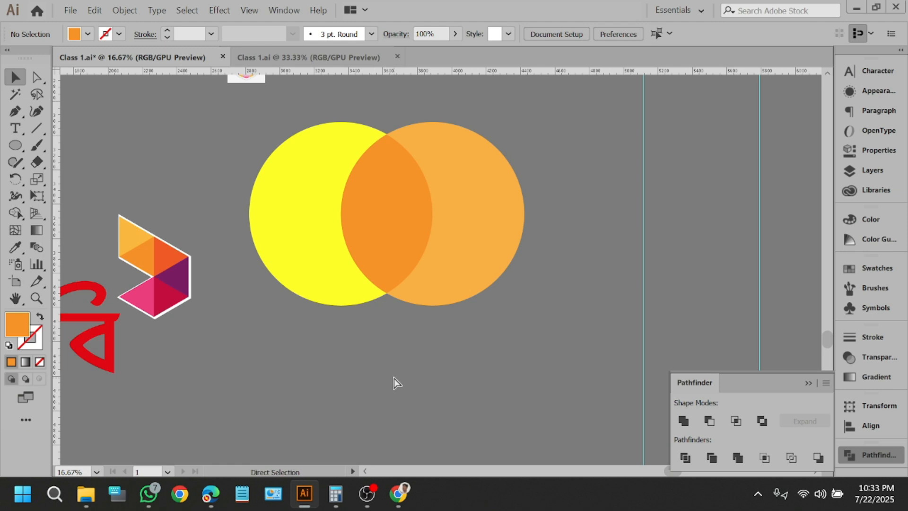
{"action": "key", "text": "ctrl+v"}
{"action": "left_click_drag", "start_coordinate": [442, 259], "coordinate": [359, 384]}
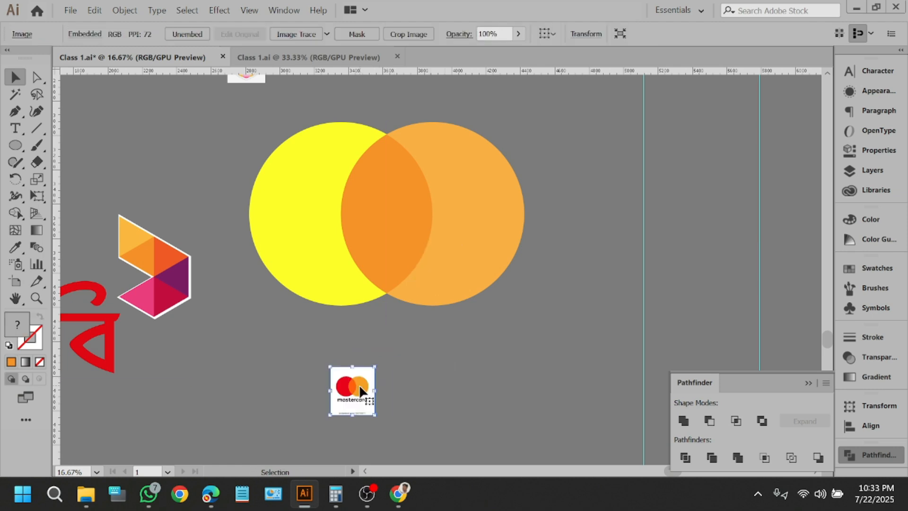
Recolour the yellow crescent red and the lens-shaped overlap dark orange by sampling the pasted Mastercard logo with the Eyedropper.
{"action": "left_click", "coordinate": [285, 197]}
{"action": "left_click", "coordinate": [19, 250]}
{"action": "left_click", "coordinate": [342, 389]}
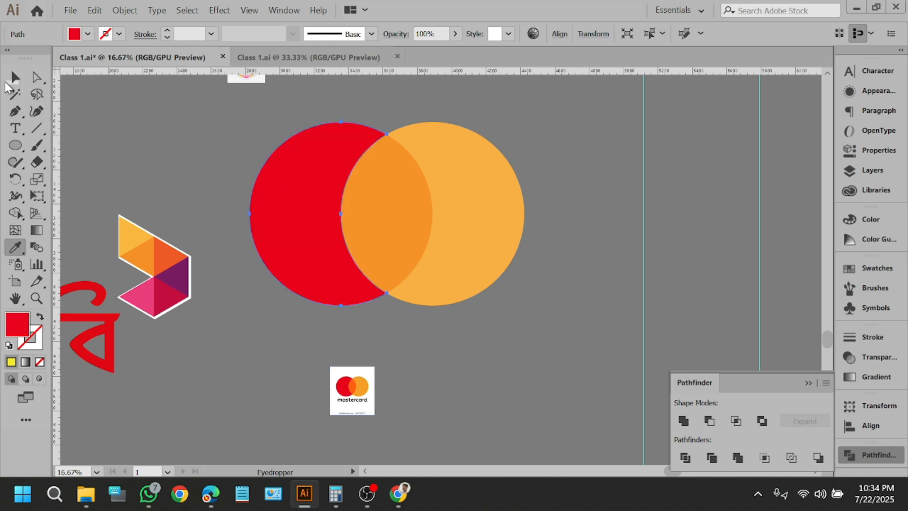
{"action": "left_click", "coordinate": [13, 77]}
{"action": "left_click", "coordinate": [400, 175]}
{"action": "key", "text": "i"}
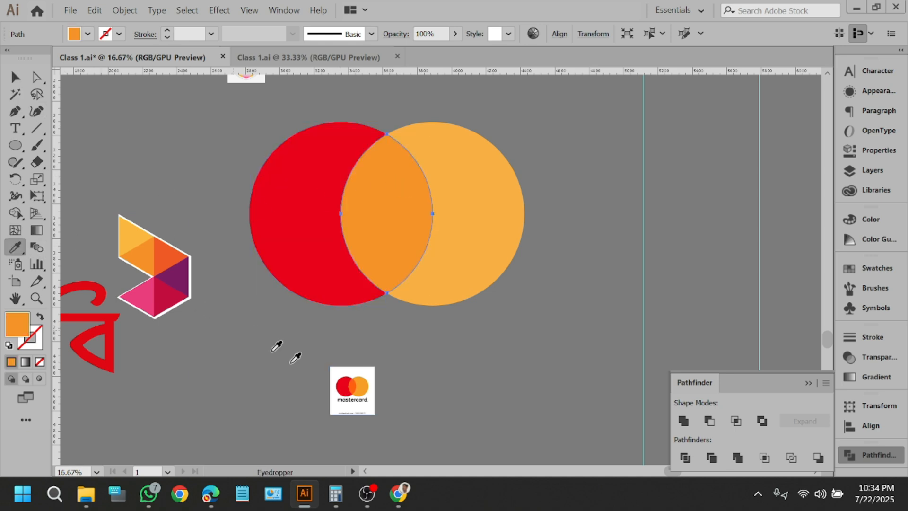
{"action": "left_click", "coordinate": [355, 386]}
Recolour the light orange crescent with the orange sampled from the Mastercard logo's right circle, and clear the selection.
{"action": "left_click", "coordinate": [14, 77]}
{"action": "left_click", "coordinate": [456, 148]}
{"action": "left_click", "coordinate": [15, 246]}
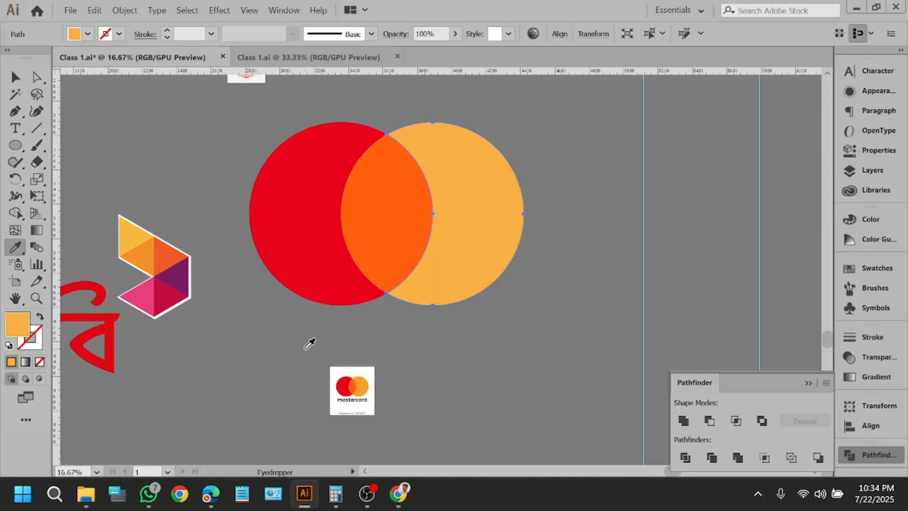
{"action": "left_click", "coordinate": [363, 383]}
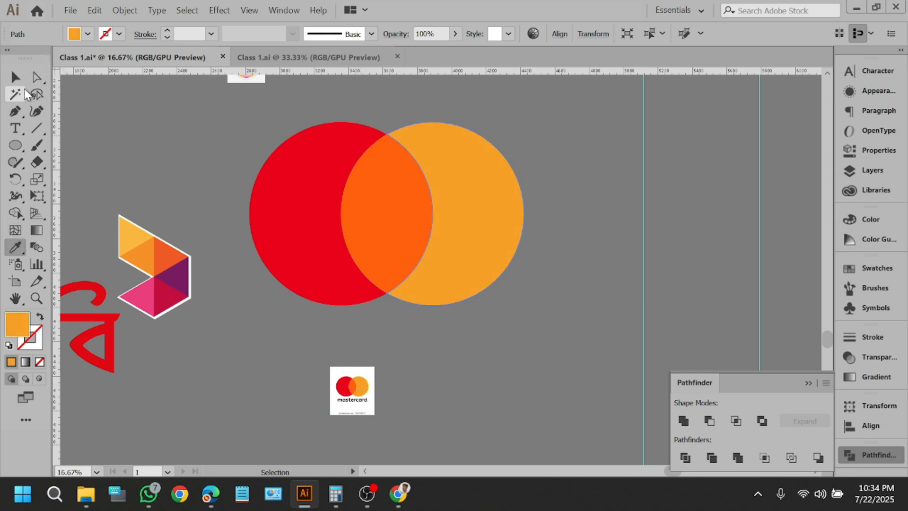
{"action": "left_click", "coordinate": [14, 77]}
{"action": "left_click", "coordinate": [223, 175]}
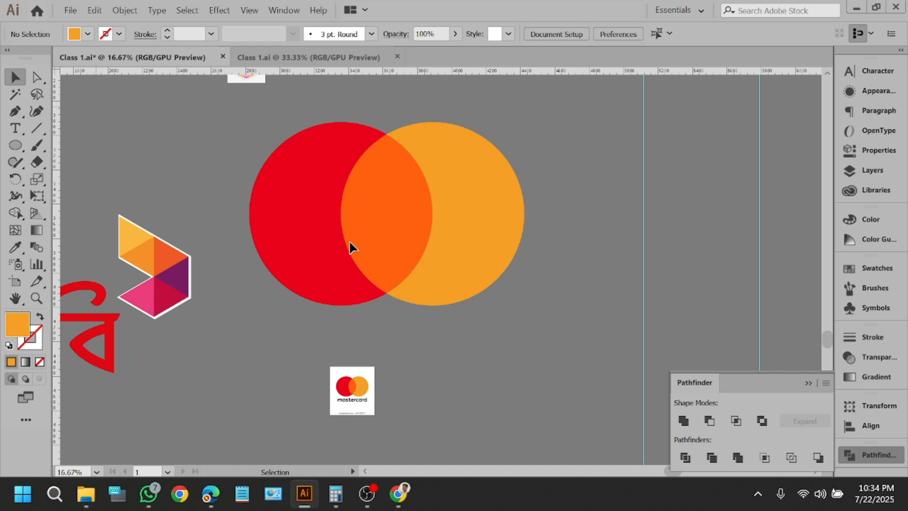
Enlarge the pasted Mastercard reference image and position it directly below the recoloured circles.
{"action": "left_click", "coordinate": [364, 385]}
{"action": "left_click_drag", "start_coordinate": [352, 367], "coordinate": [339, 262]}
{"action": "left_click_drag", "start_coordinate": [367, 334], "coordinate": [393, 390]}
{"action": "left_click_drag", "start_coordinate": [378, 323], "coordinate": [392, 409]}
{"action": "left_click_drag", "start_coordinate": [408, 372], "coordinate": [409, 402]}
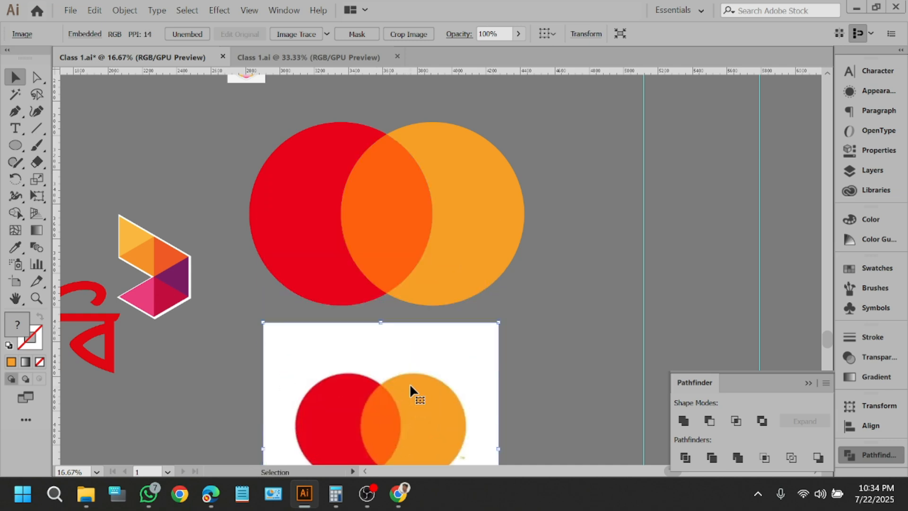
Compare the recoloured circles with the Mastercard reference image and select all three circle shapes together.
{"action": "scroll", "coordinate": [394, 360], "scroll_direction": "down", "scroll_amount": 2}
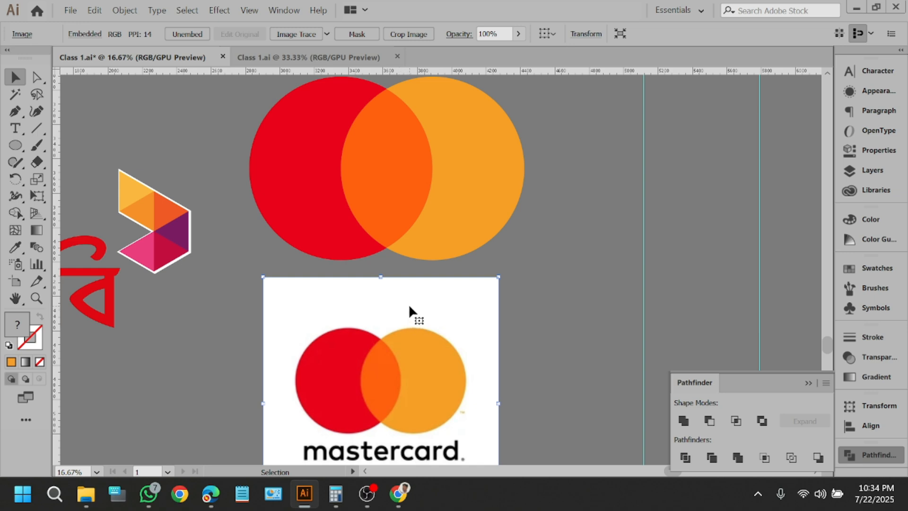
{"action": "scroll", "coordinate": [344, 224], "scroll_direction": "down", "scroll_amount": 2}
{"action": "scroll", "coordinate": [354, 281], "scroll_direction": "up", "scroll_amount": 2}
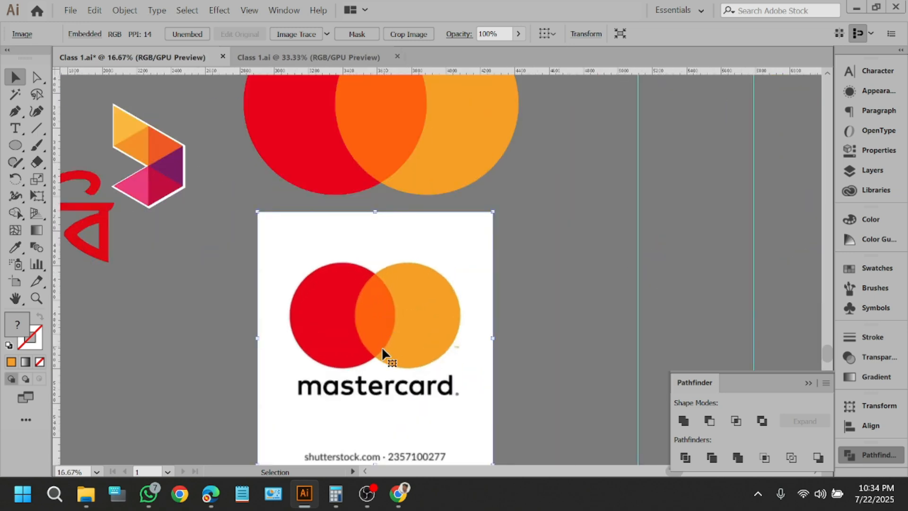
{"action": "scroll", "coordinate": [379, 353], "scroll_direction": "up", "scroll_amount": 2}
{"action": "scroll", "coordinate": [371, 334], "scroll_direction": "up", "scroll_amount": 2}
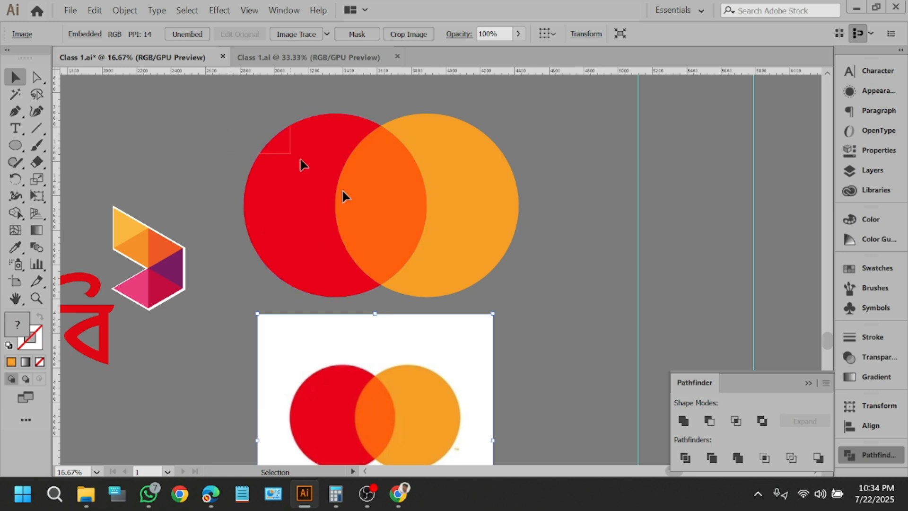
{"action": "left_click", "coordinate": [481, 245]}
{"action": "left_click", "coordinate": [562, 166]}
{"action": "left_click", "coordinate": [307, 204]}
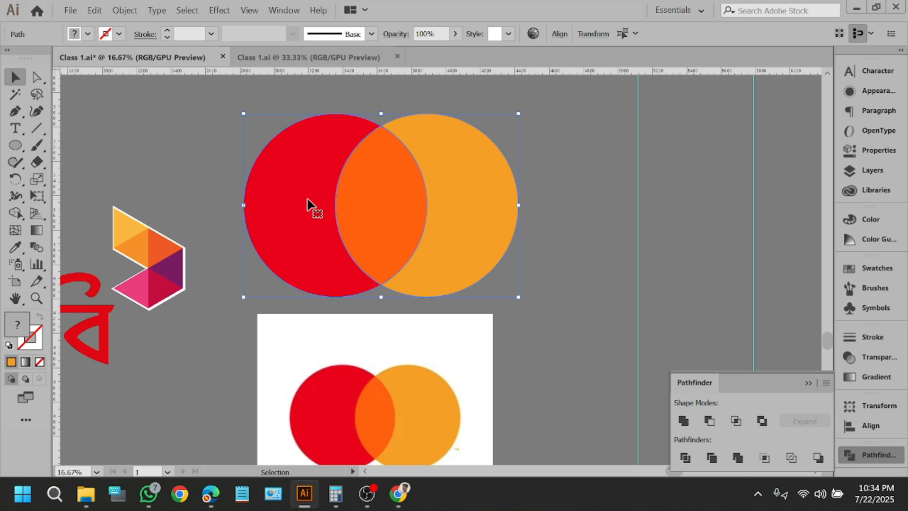
{"action": "left_click", "coordinate": [215, 140]}
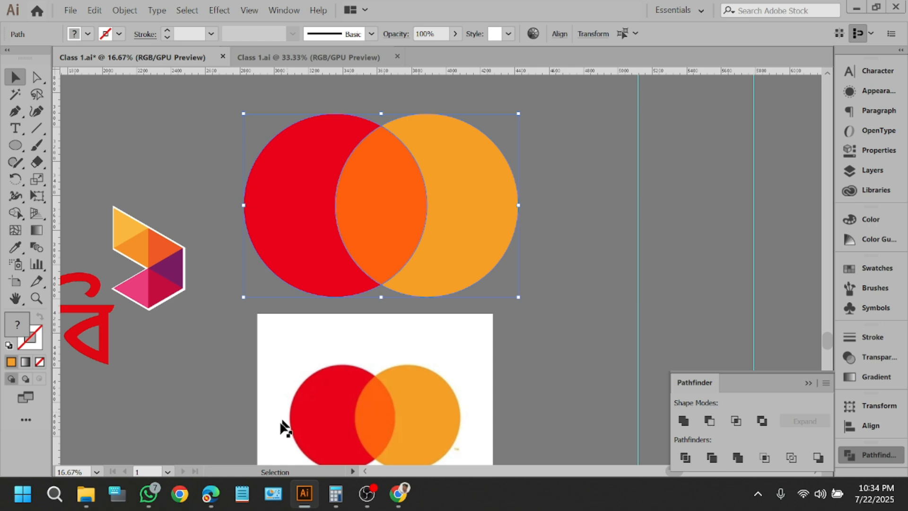
Switch to the Edge browser, search for "xiaomi logo", and preview the Seeklogo image.
{"action": "left_click", "coordinate": [210, 494]}
{"action": "left_click_drag", "start_coordinate": [194, 105], "coordinate": [106, 116]}
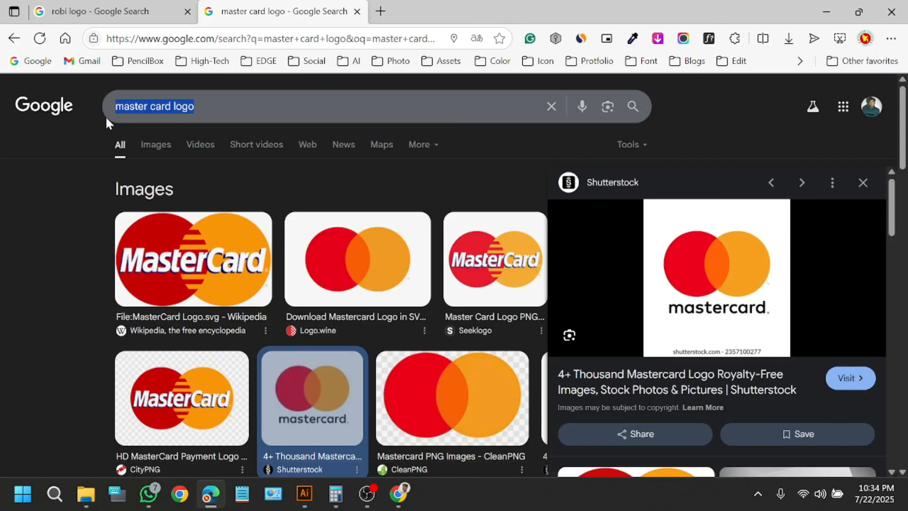
{"action": "type", "text": "xiaomi logo"}
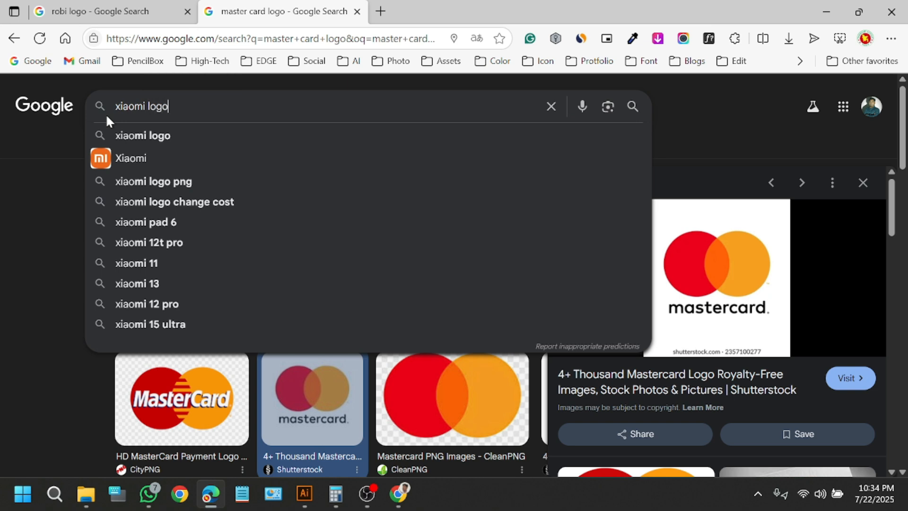
{"action": "key", "text": "Return"}
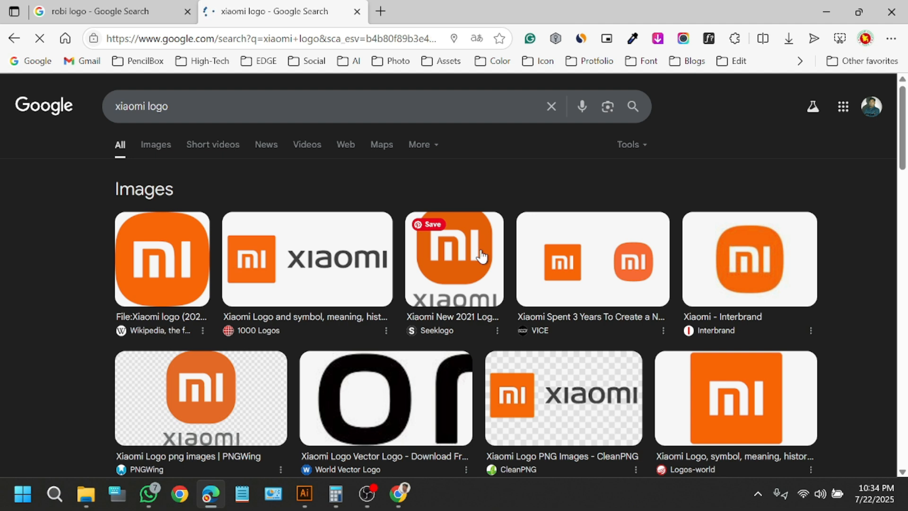
{"action": "left_click", "coordinate": [481, 256]}
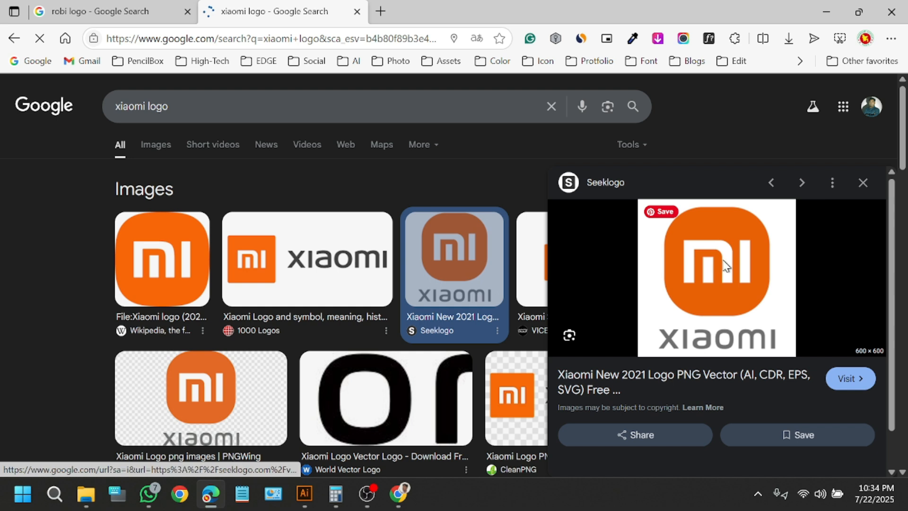
Copy the Xiaomi logo image, paste it into the Illustrator document, enlarge it, and place it beside the Mastercard reference.
{"action": "right_click", "coordinate": [724, 265]}
{"action": "left_click", "coordinate": [494, 255]}
{"action": "key", "text": "alt+Tab"}
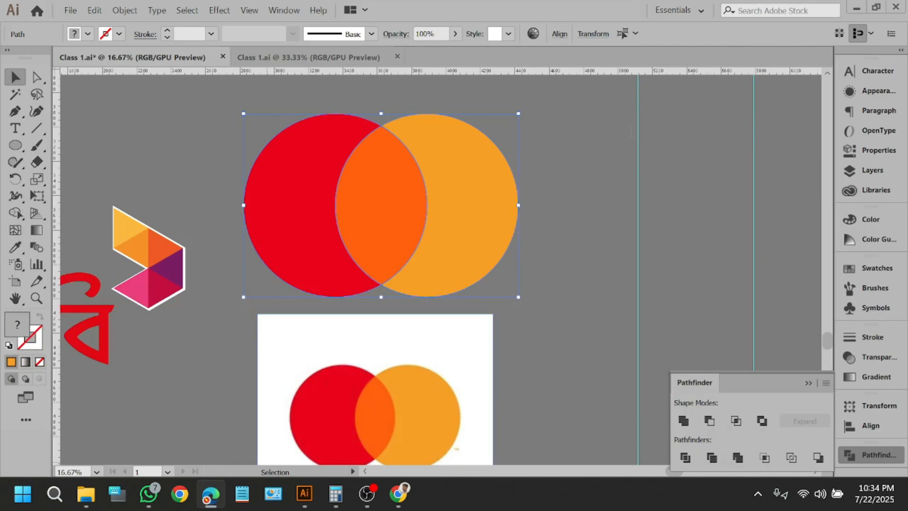
{"action": "left_click", "coordinate": [581, 257]}
{"action": "key", "text": "ctrl+v"}
{"action": "key", "text": "ctrl+minus"}
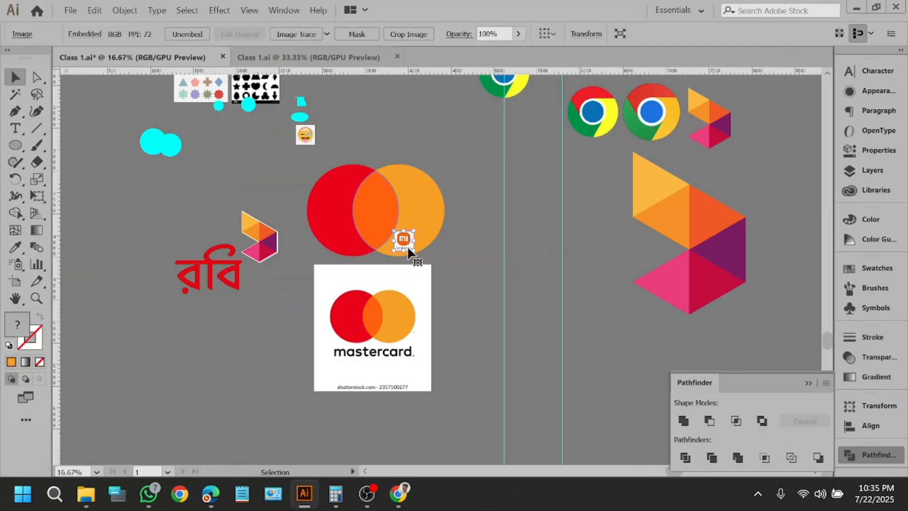
{"action": "left_click_drag", "start_coordinate": [404, 230], "coordinate": [512, 281]}
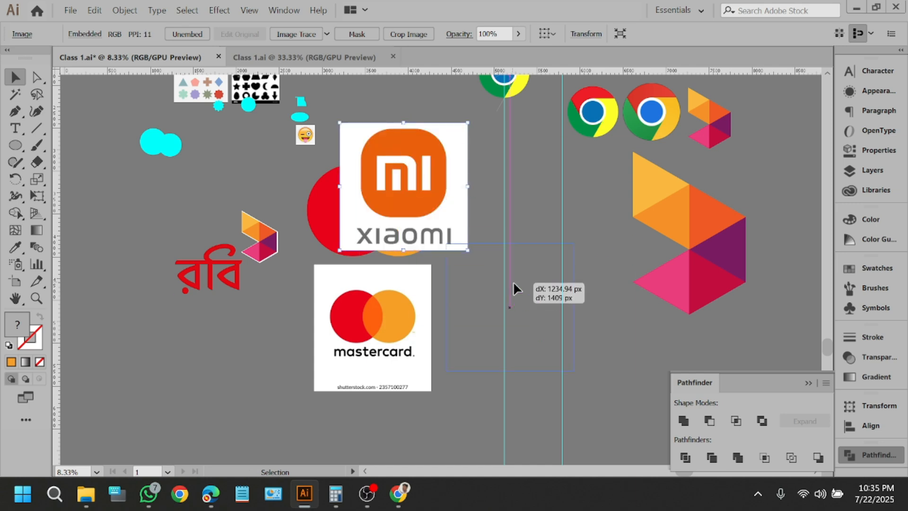
Move the Xiaomi logo image to an empty area away from the other artwork and lock it in place.
{"action": "scroll", "coordinate": [530, 307], "scroll_direction": "up", "scroll_amount": 4}
{"action": "scroll", "coordinate": [483, 291], "scroll_direction": "down", "scroll_amount": 2}
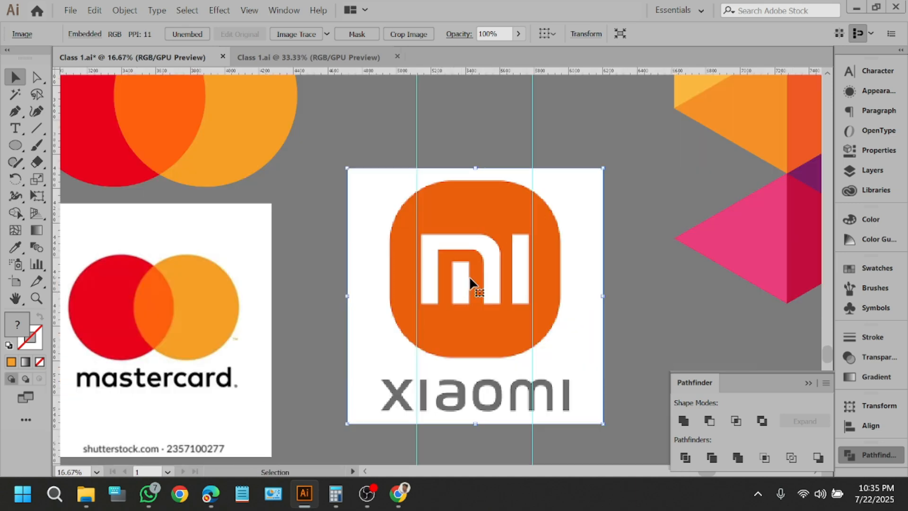
{"action": "scroll", "coordinate": [492, 283], "scroll_direction": "up", "scroll_amount": 1}
{"action": "scroll", "coordinate": [370, 237], "scroll_direction": "down", "scroll_amount": 5}
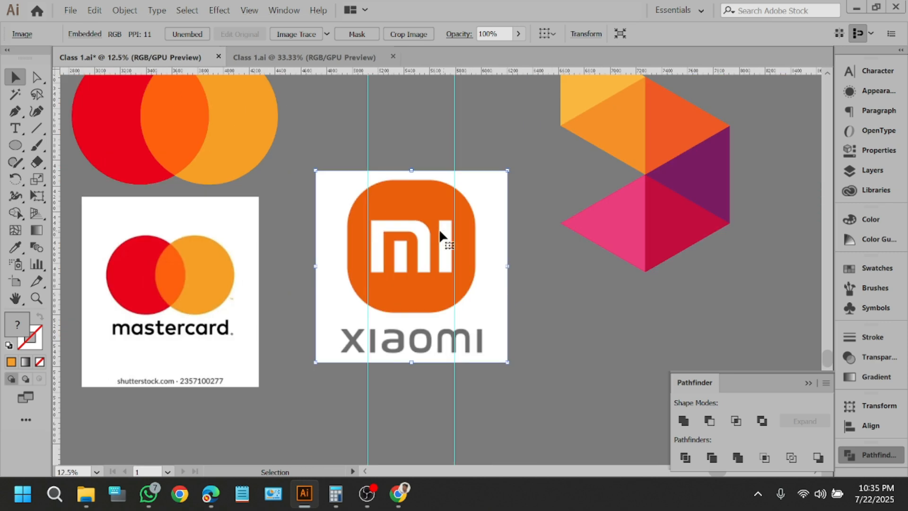
{"action": "left_click_drag", "start_coordinate": [666, 287], "coordinate": [338, 258]}
{"action": "scroll", "coordinate": [338, 258], "scroll_direction": "up", "scroll_amount": 4}
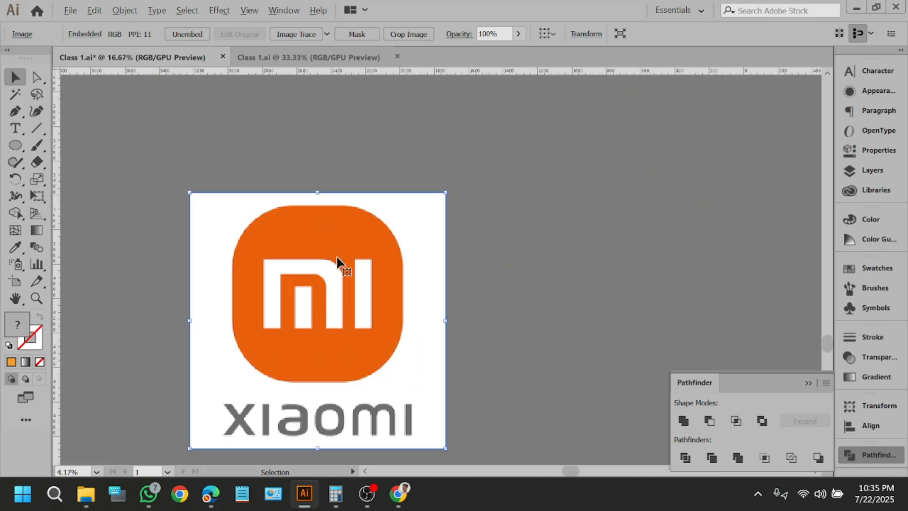
{"action": "scroll", "coordinate": [512, 303], "scroll_direction": "down", "scroll_amount": 2}
{"action": "scroll", "coordinate": [511, 297], "scroll_direction": "right", "scroll_amount": 1}
{"action": "key", "text": "ctrl+2"}
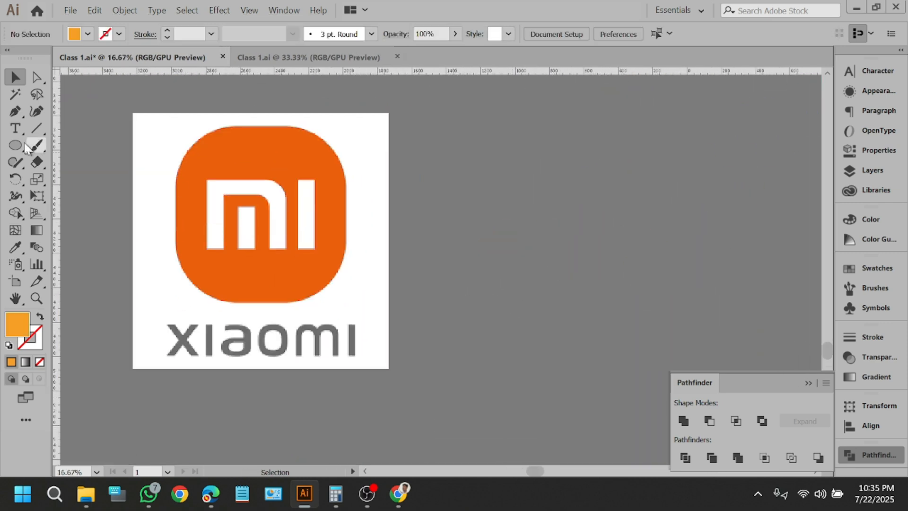
Draw an orange square beside the Xiaomi logo and round only its upper-right corner.
{"action": "left_click", "coordinate": [21, 145]}
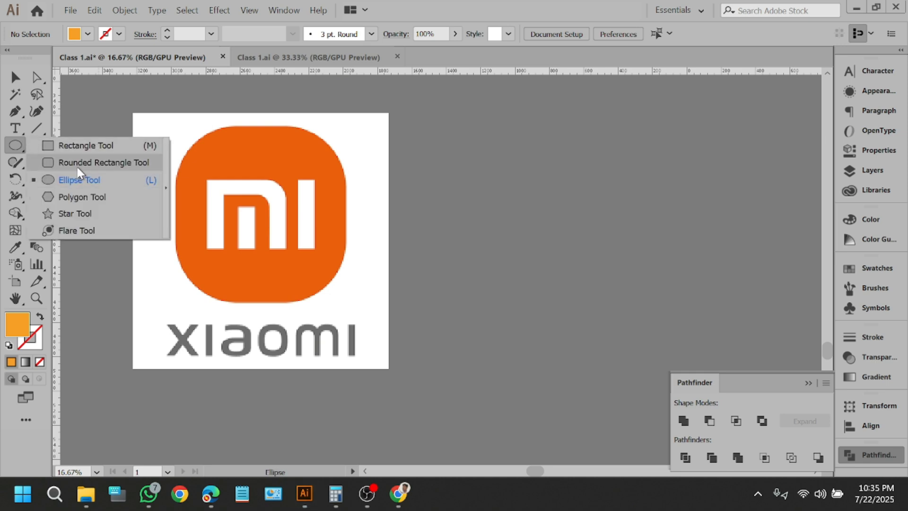
{"action": "left_click", "coordinate": [81, 148]}
{"action": "left_click_drag", "start_coordinate": [442, 155], "coordinate": [532, 236]}
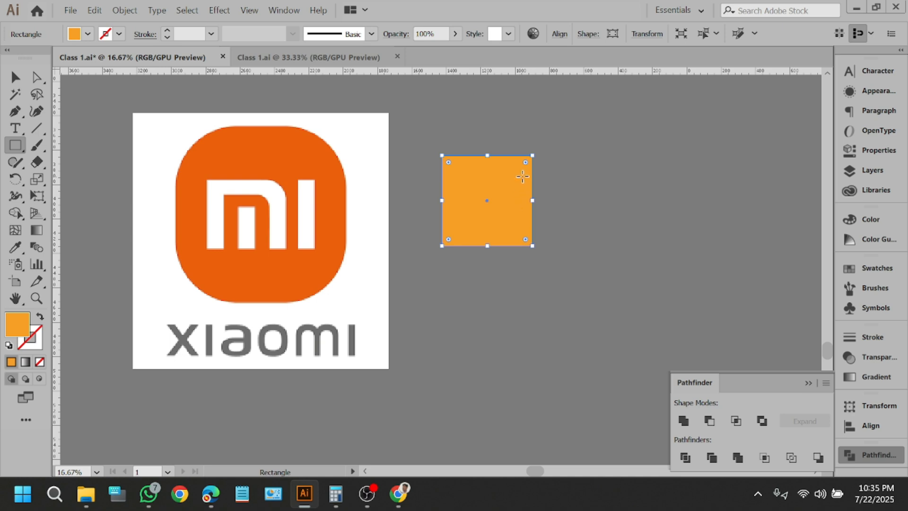
{"action": "left_click_drag", "start_coordinate": [526, 163], "coordinate": [525, 210]}
Duplicate the rounded square in place and shrink the copy, insetting its top and both sides while keeping the bottom edges aligned.
{"action": "key", "text": "v"}
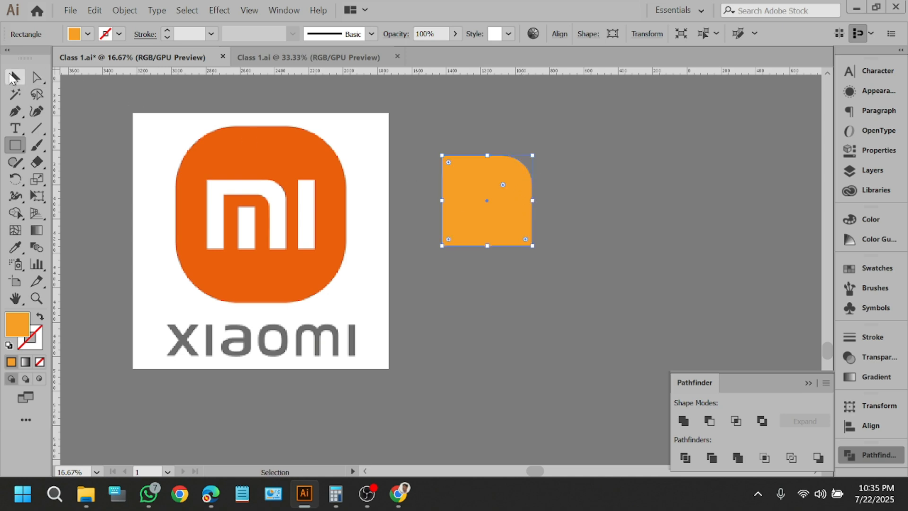
{"action": "key", "text": "a"}
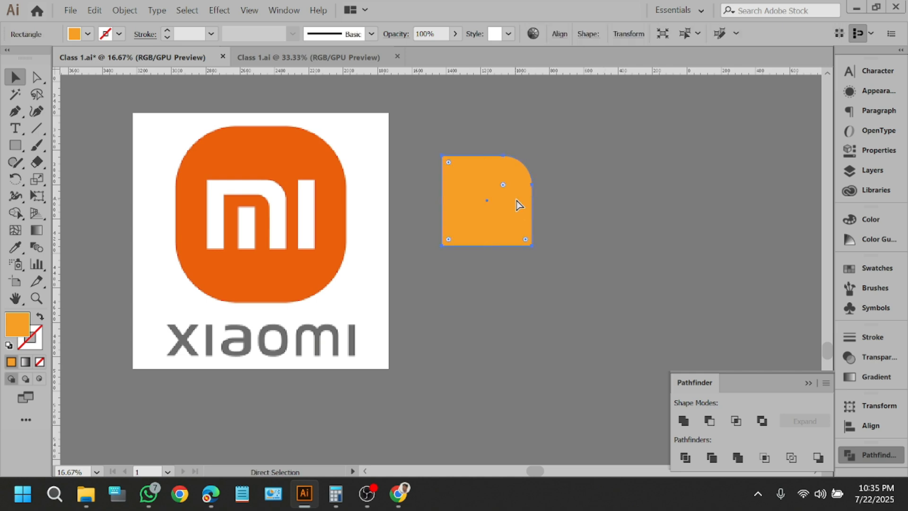
{"action": "key", "text": "v"}
{"action": "key", "text": "a"}
{"action": "key", "text": "v"}
{"action": "left_click_drag", "start_coordinate": [491, 156], "coordinate": [504, 175]}
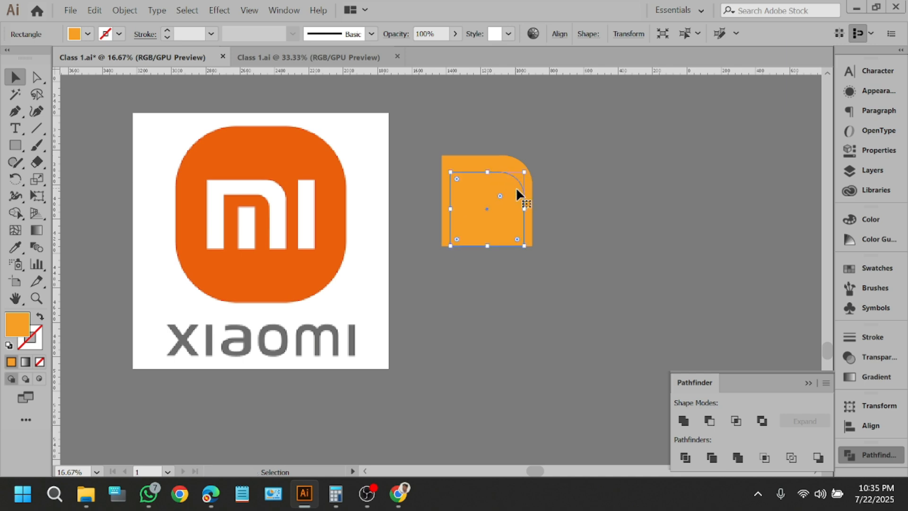
{"action": "left_click_drag", "start_coordinate": [525, 210], "coordinate": [521, 215]}
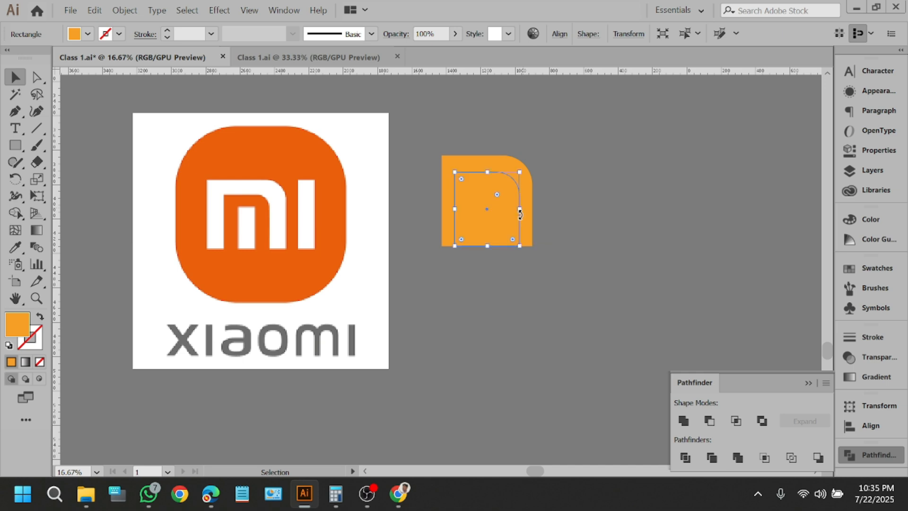
Draw a narrow vertical bar centred inside the inner rounded shape, reaching down to the shared bottom edge.
{"action": "left_click", "coordinate": [17, 146]}
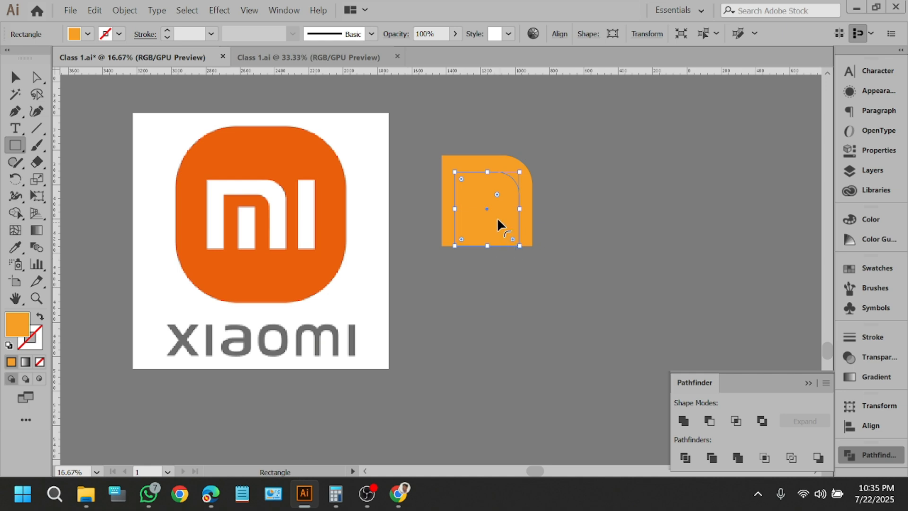
{"action": "left_click", "coordinate": [14, 80]}
{"action": "left_click", "coordinate": [478, 280]}
{"action": "left_click", "coordinate": [21, 146]}
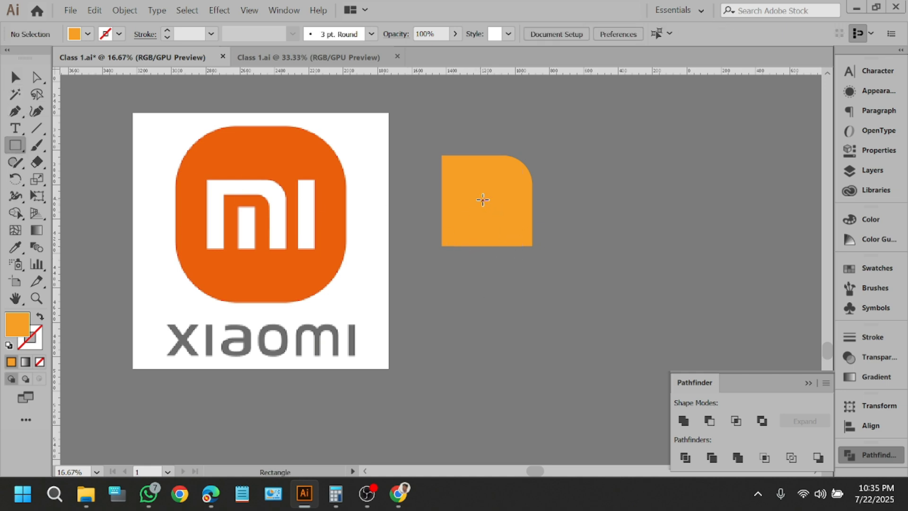
{"action": "left_click_drag", "start_coordinate": [478, 192], "coordinate": [495, 245]}
Select all three overlapping shapes and remove the area between the outer arch and the middle bar with Shape Builder.
{"action": "key", "text": "v"}
{"action": "left_click", "coordinate": [471, 235], "text": "shift"}
{"action": "left_click", "coordinate": [15, 213]}
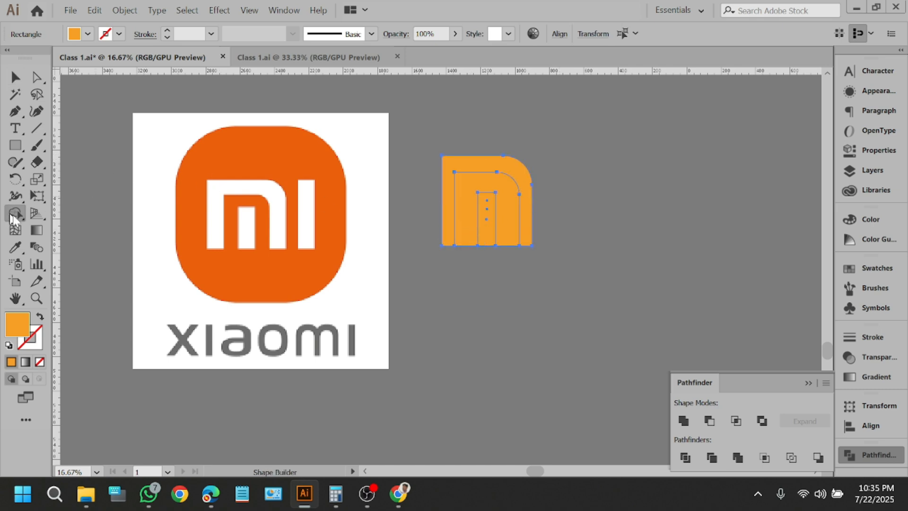
{"action": "left_click", "coordinate": [506, 194], "text": "alt"}
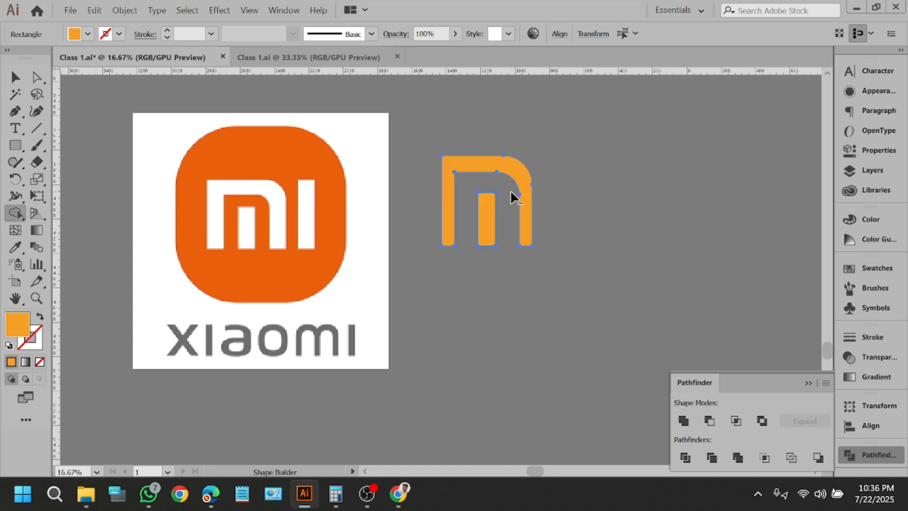
{"action": "left_click", "coordinate": [15, 77]}
{"action": "left_click", "coordinate": [605, 328]}
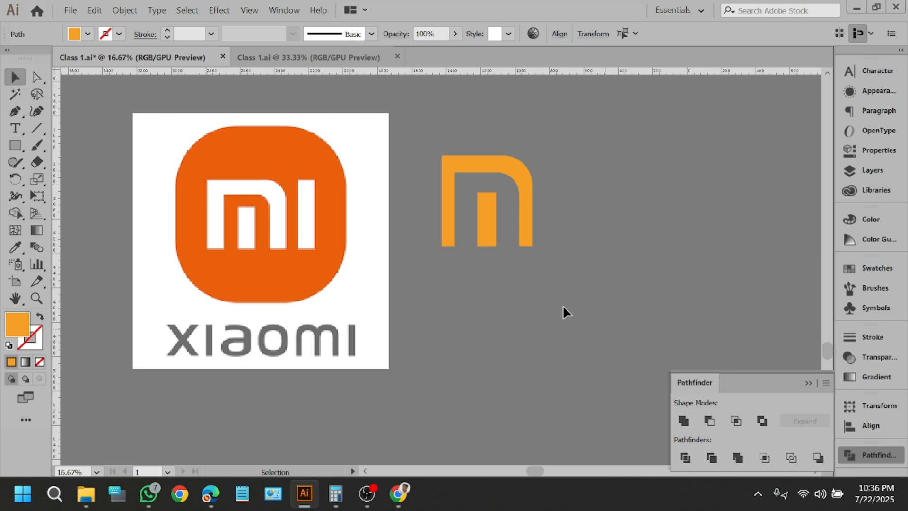
Recolour the whole "m" shape white by sampling the background of the Xiaomi logo image with the Eyedropper.
{"action": "left_click", "coordinate": [467, 163]}
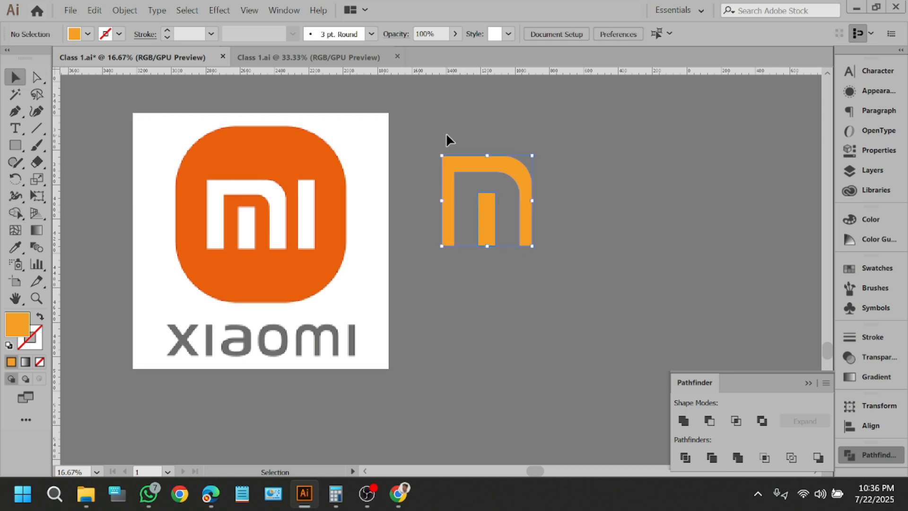
{"action": "left_click", "coordinate": [16, 247]}
{"action": "left_click", "coordinate": [148, 197]}
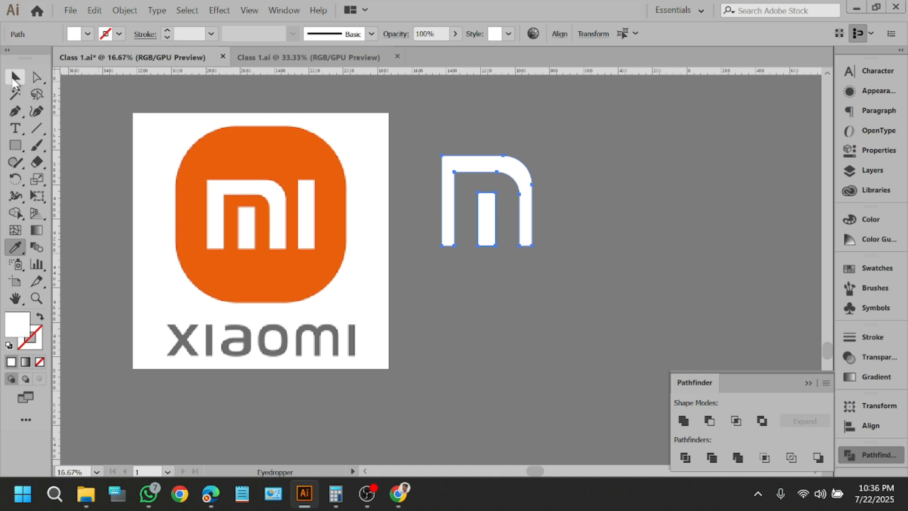
{"action": "left_click", "coordinate": [15, 77]}
{"action": "left_click", "coordinate": [104, 135]}
{"action": "scroll", "coordinate": [547, 354], "scroll_direction": "up", "scroll_amount": 1}
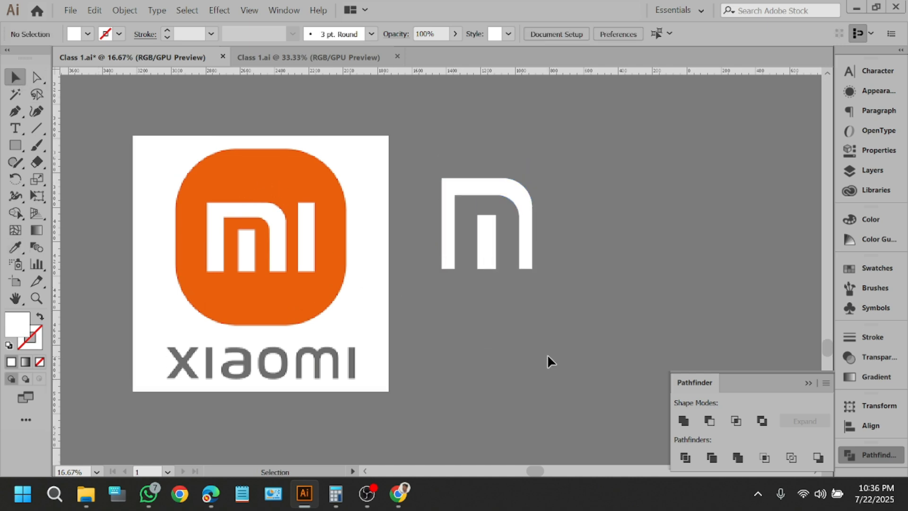
Add a white vertical bar beside the "m", matching its full height, to form the "i".
{"action": "scroll", "coordinate": [533, 303], "scroll_direction": "right", "scroll_amount": 1}
{"action": "left_click_drag", "start_coordinate": [449, 246], "coordinate": [532, 177]}
{"action": "left_click", "coordinate": [571, 217]}
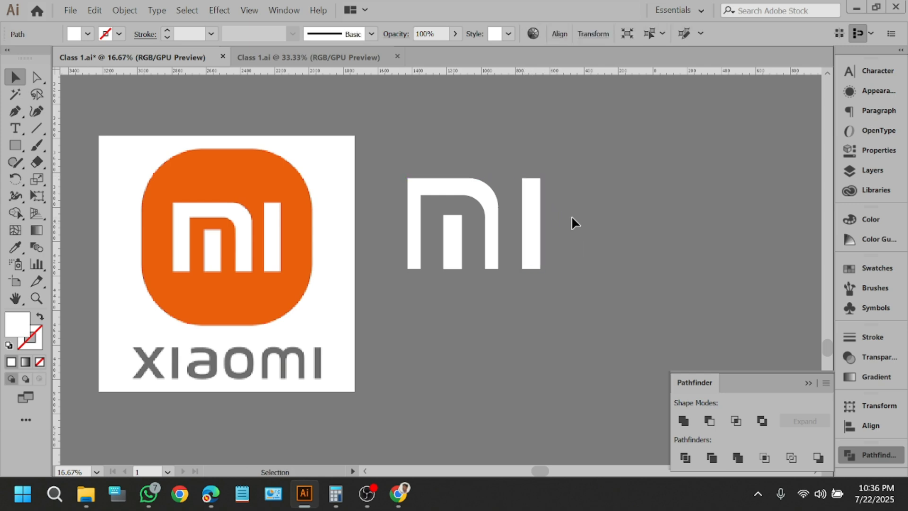
{"action": "scroll", "coordinate": [572, 218], "scroll_direction": "right", "scroll_amount": 1}
{"action": "left_click_drag", "start_coordinate": [370, 255], "coordinate": [354, 272]}
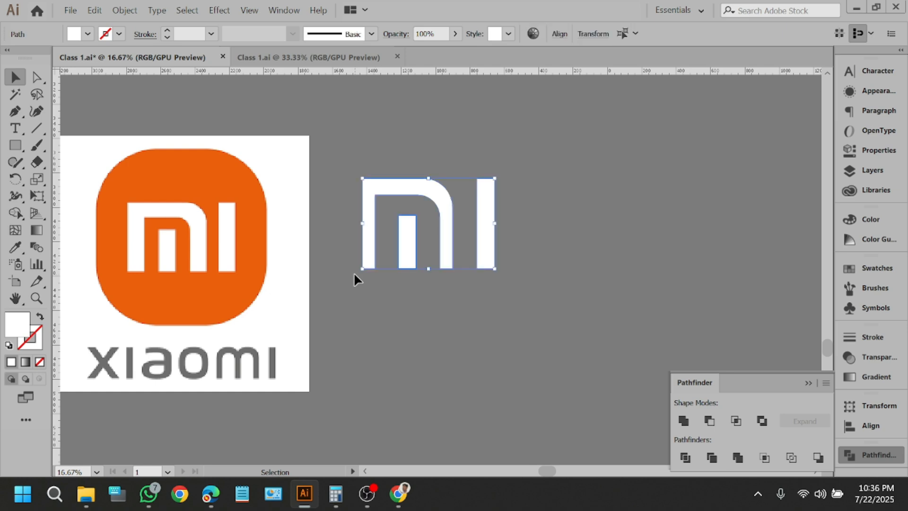
{"action": "left_click", "coordinate": [399, 333]}
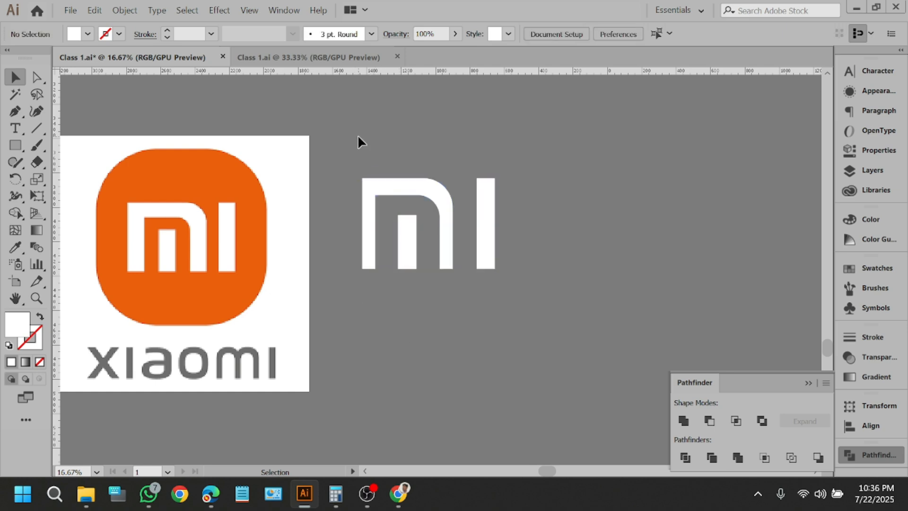
{"action": "key", "text": "ctrl+a"}
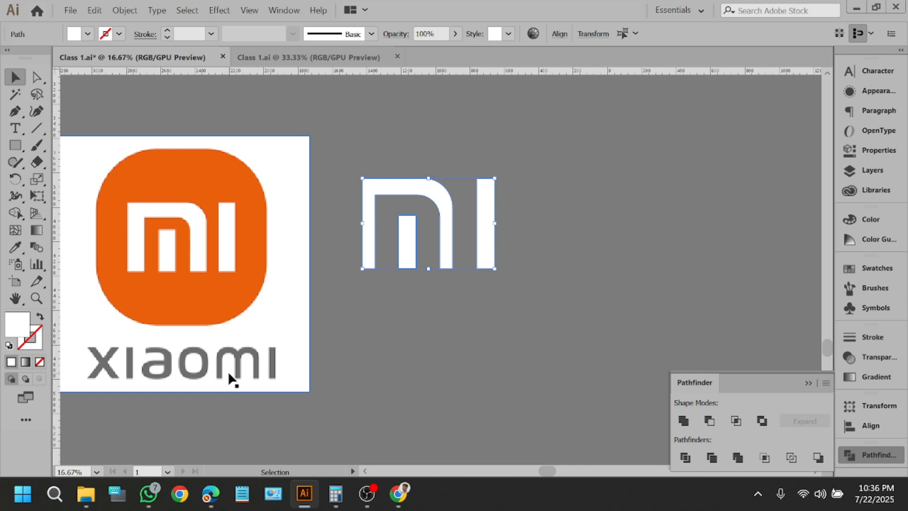
{"action": "left_click", "coordinate": [465, 331]}
{"action": "left_click_drag", "start_coordinate": [354, 173], "coordinate": [354, 166]}
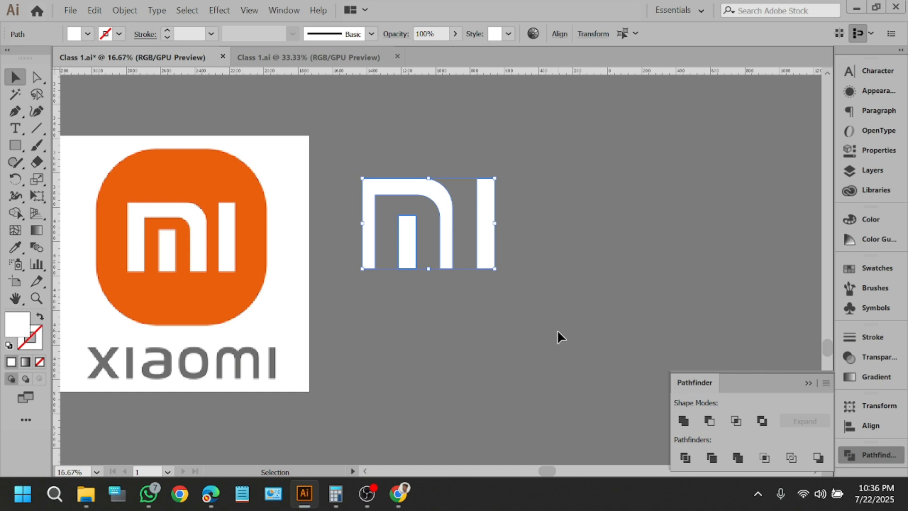
Switch to the browser and run a Google image search for "meta logo".
{"action": "left_click", "coordinate": [219, 489]}
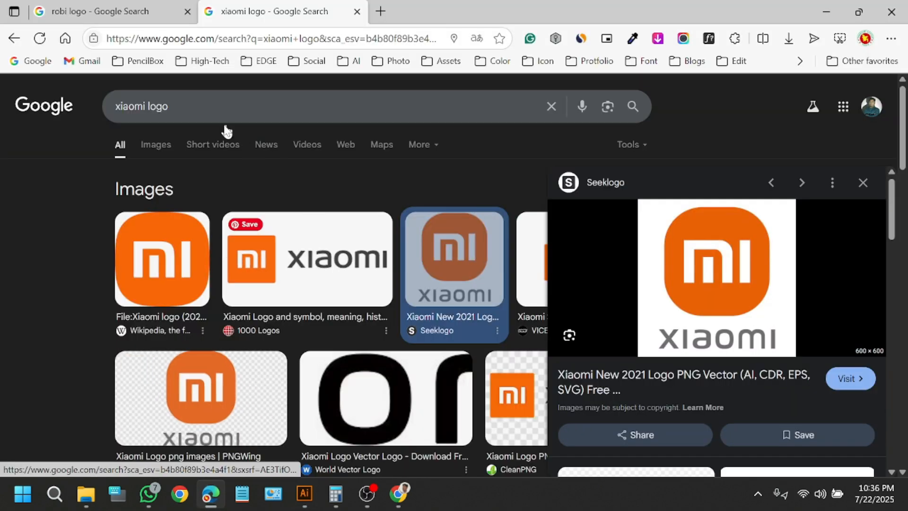
{"action": "key", "text": "ctrl+a"}
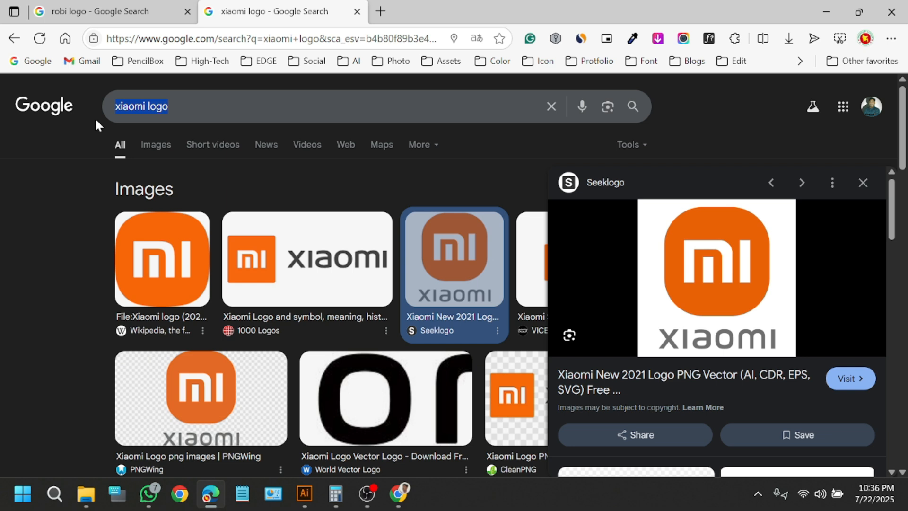
{"action": "key", "text": "BackSpace"}
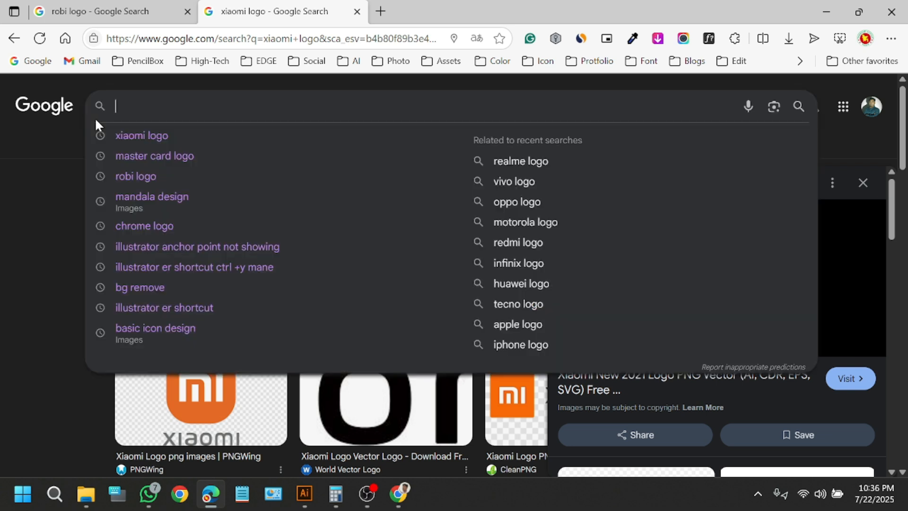
{"action": "type", "text": "meta"}
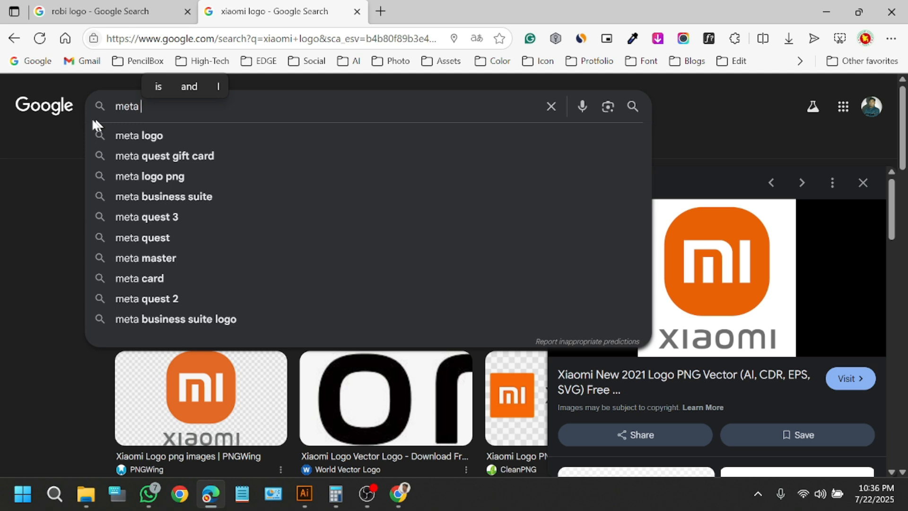
{"action": "left_click", "coordinate": [153, 156]}
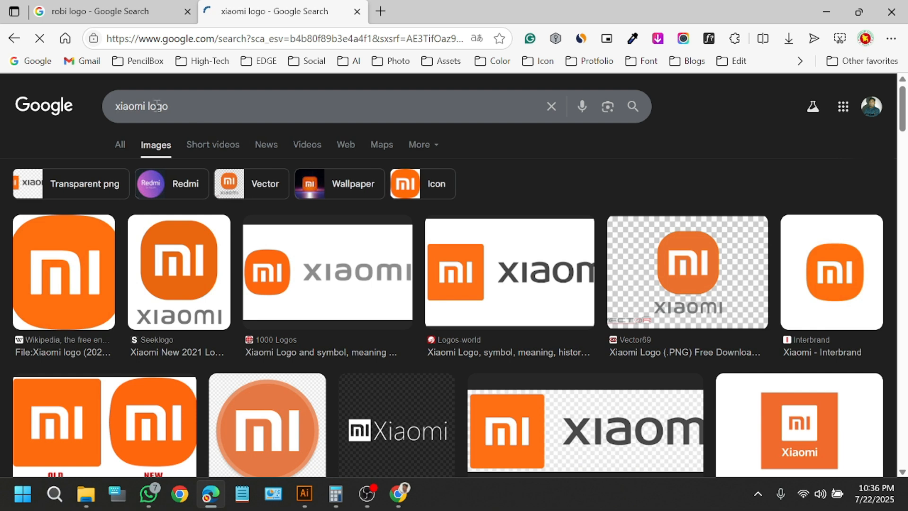
{"action": "left_click", "coordinate": [99, 108]}
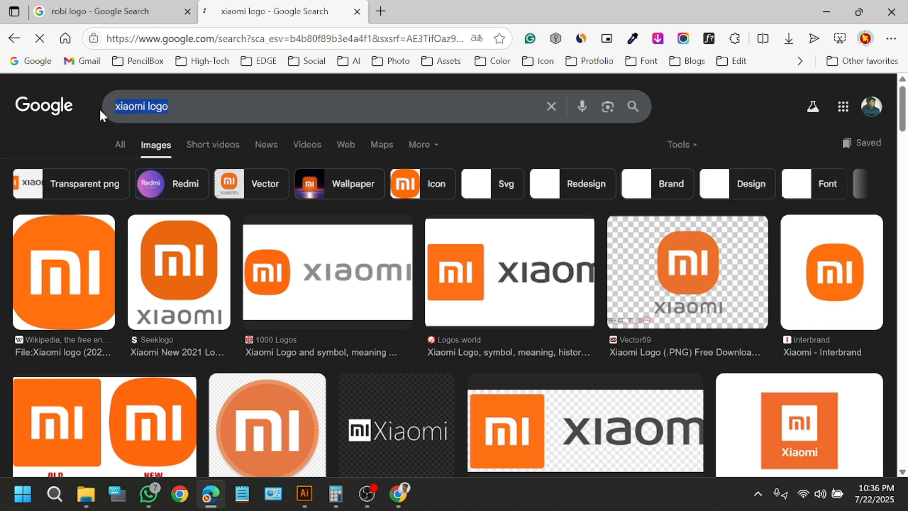
{"action": "type", "text": "meta logo"}
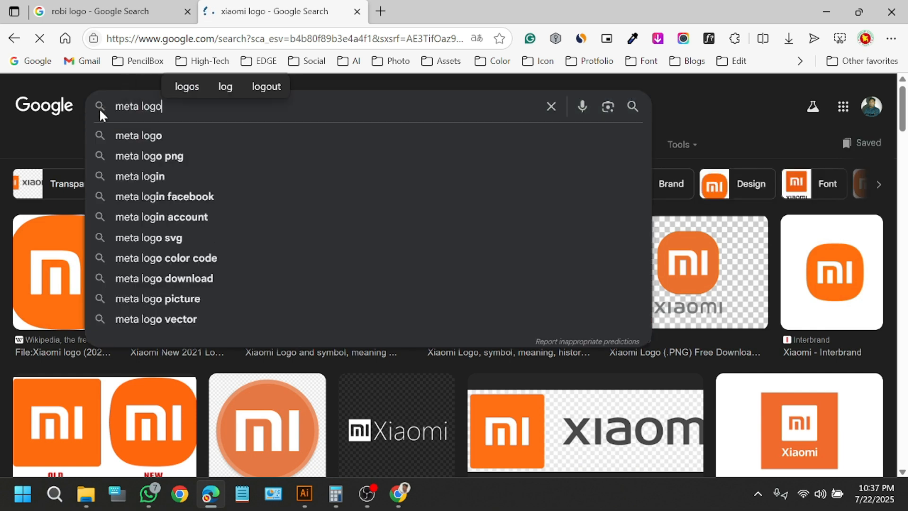
{"action": "key", "text": "Return"}
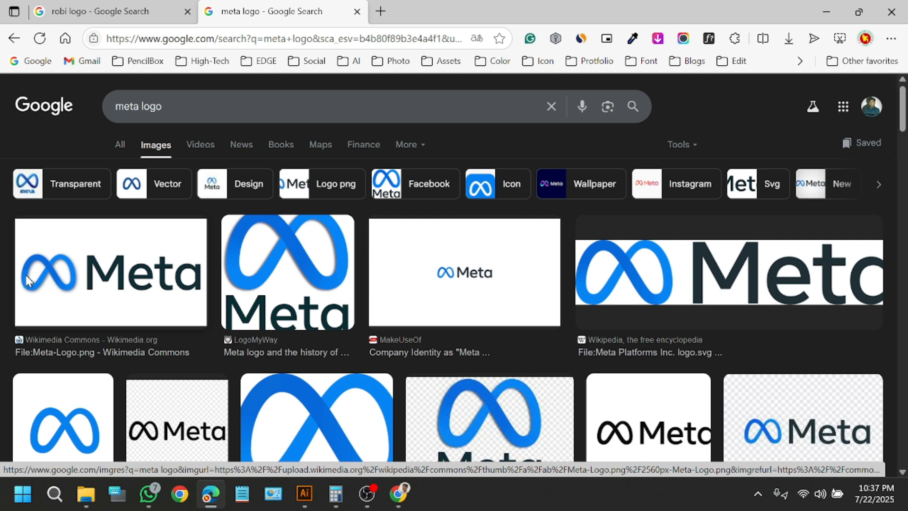
Preview the Wikimedia Commons Meta logo result and browse the other Meta logo images.
{"action": "left_click", "coordinate": [139, 286]}
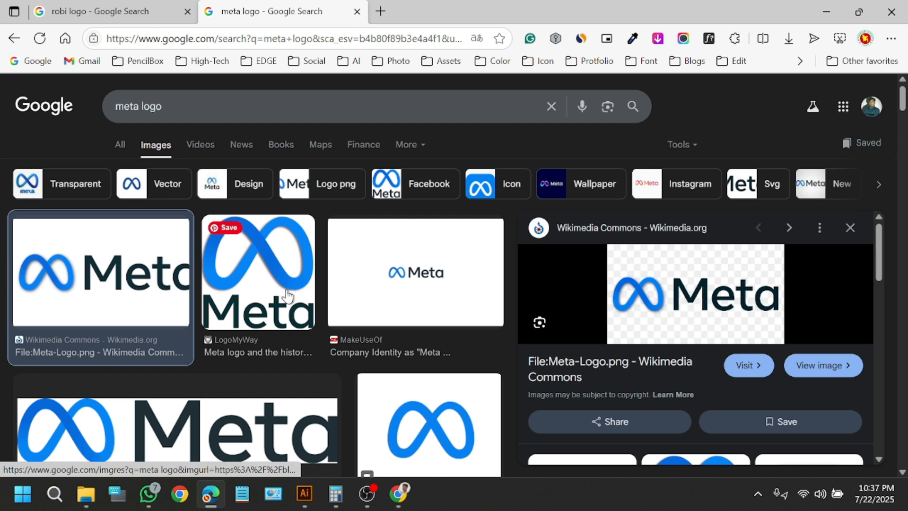
{"action": "scroll", "coordinate": [284, 294], "scroll_direction": "down", "scroll_amount": 5}
{"action": "scroll", "coordinate": [277, 294], "scroll_direction": "up", "scroll_amount": 5}
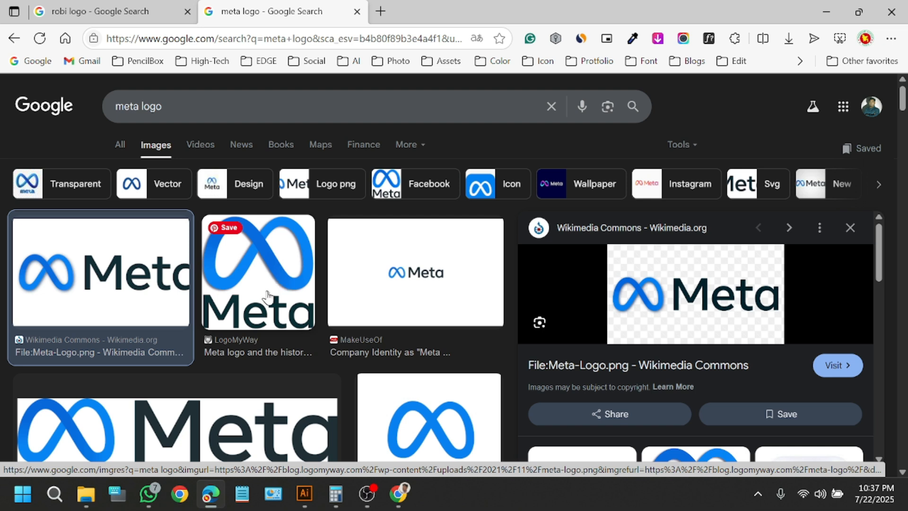
{"action": "scroll", "coordinate": [264, 298], "scroll_direction": "down", "scroll_amount": 3}
{"action": "scroll", "coordinate": [264, 298], "scroll_direction": "up", "scroll_amount": 3}
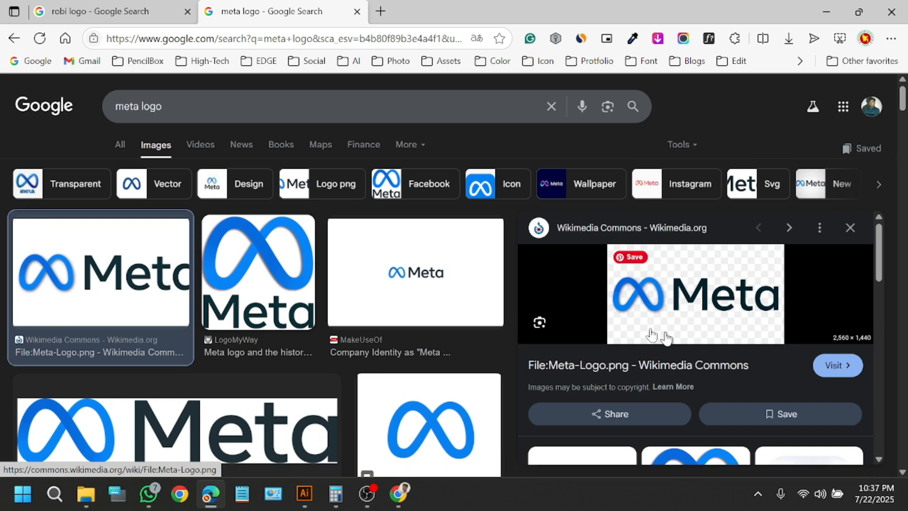
{"action": "scroll", "coordinate": [314, 265], "scroll_direction": "down", "scroll_amount": 5}
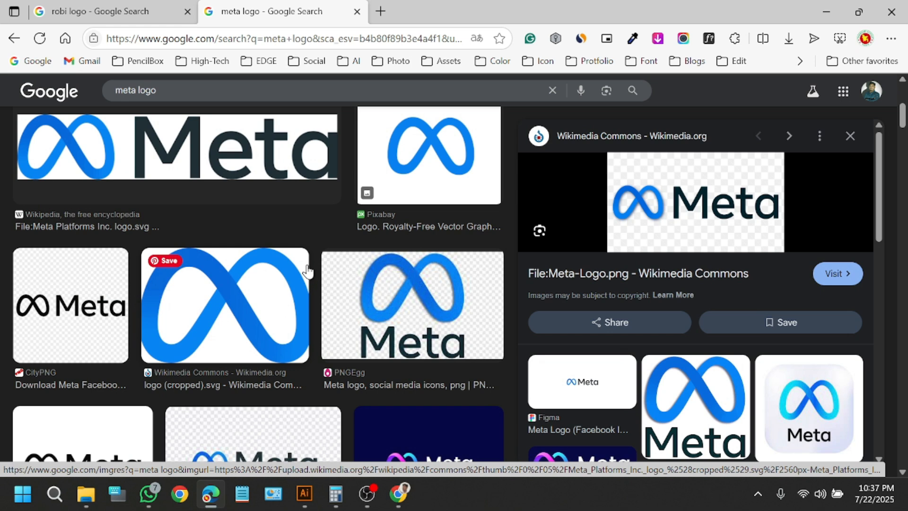
{"action": "scroll", "coordinate": [308, 271], "scroll_direction": "up", "scroll_amount": 5}
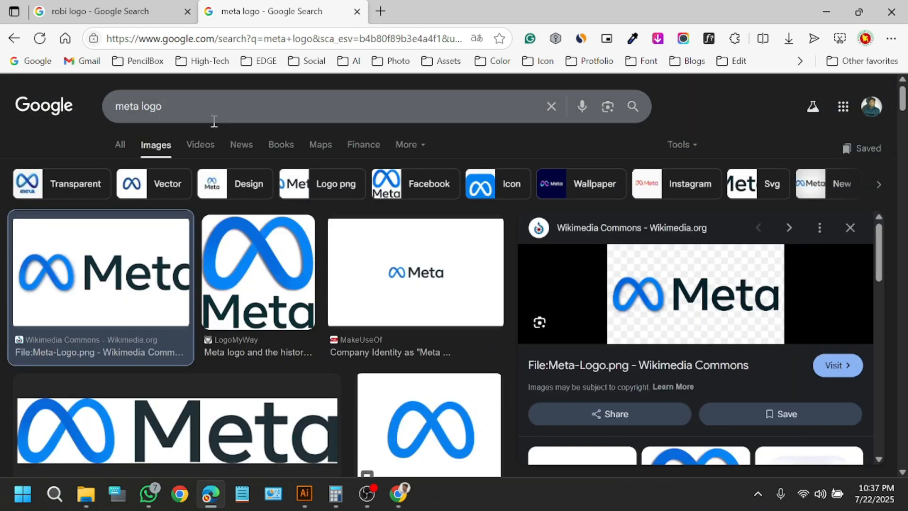
Replace the image search with "all tech gaint logo".
{"action": "key", "text": "ctrl+a"}
{"action": "type", "text": "a"}
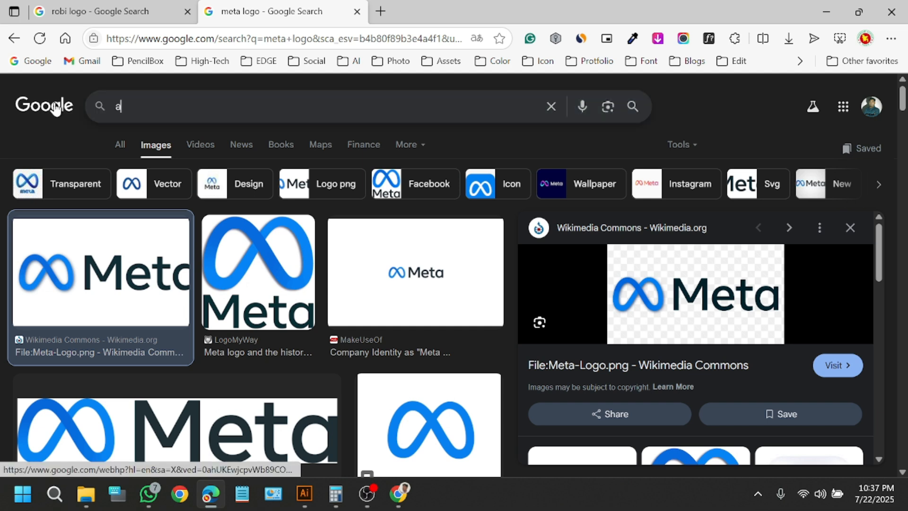
{"action": "type", "text": "ll tech "}
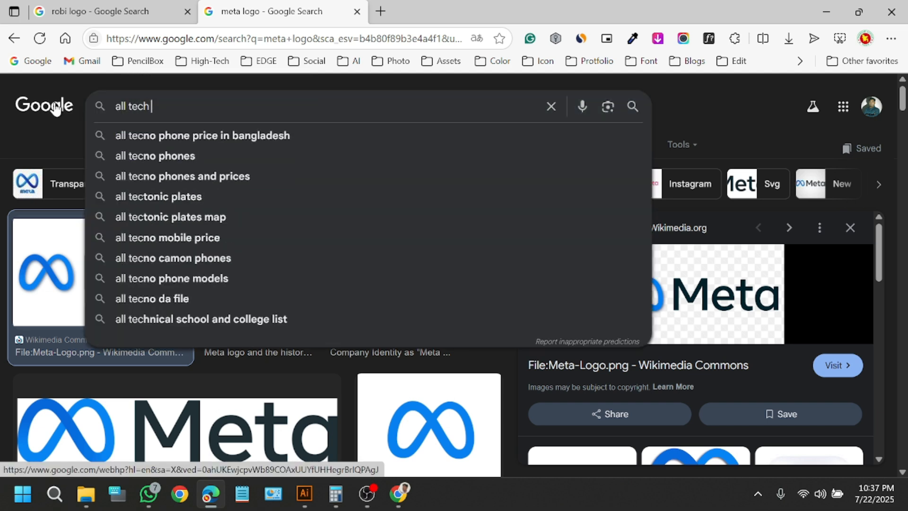
{"action": "type", "text": "gaint logo"}
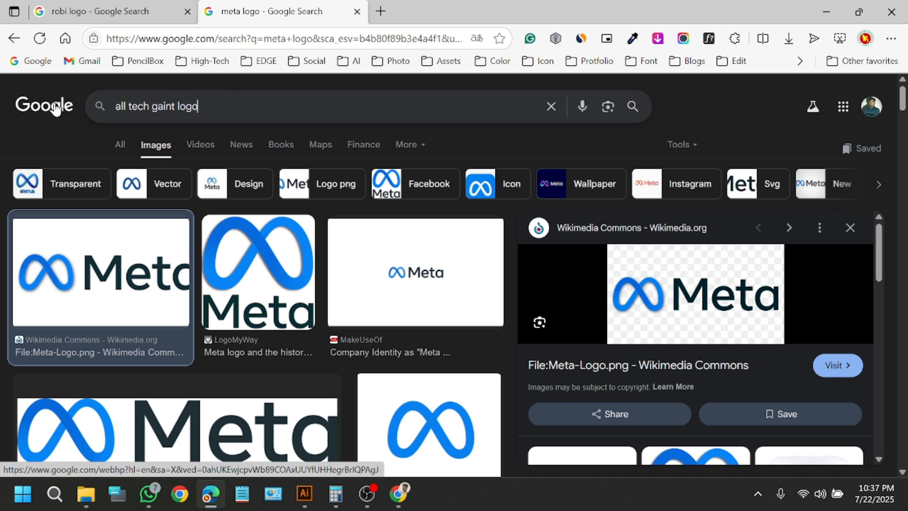
{"action": "key", "text": "Return"}
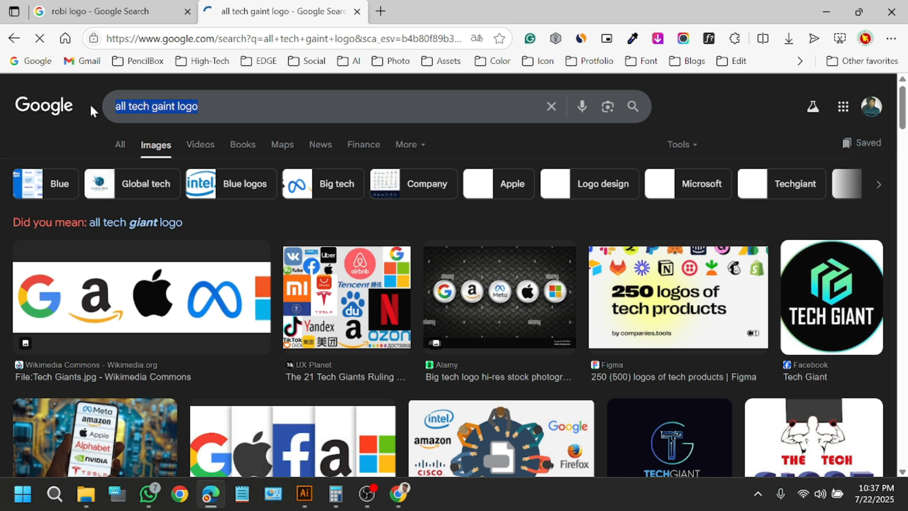
Replace the image search with "logo design fiverr".
{"action": "type", "text": "logo des"}
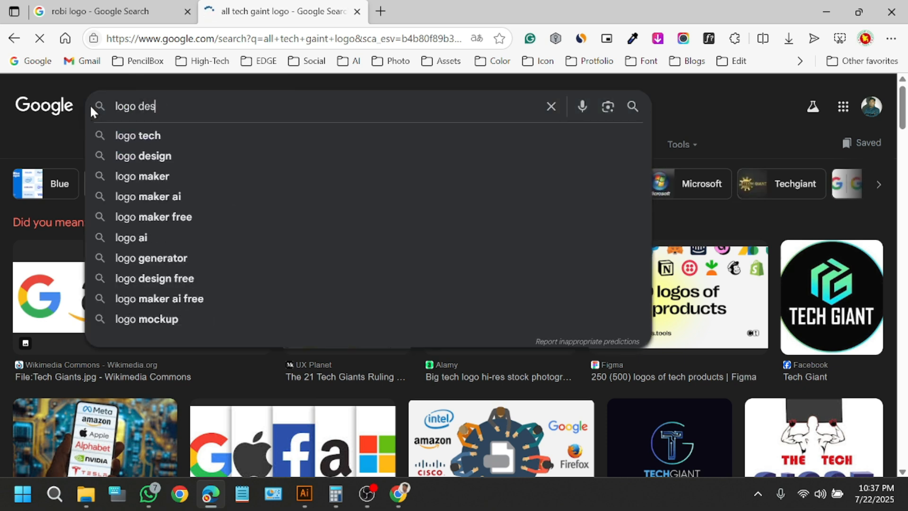
{"action": "type", "text": "ign fiverr"}
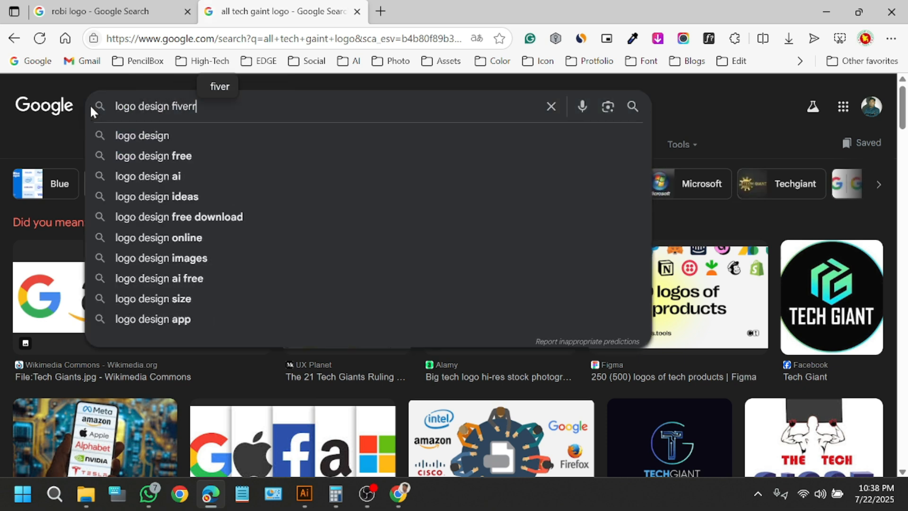
{"action": "key", "text": "Return"}
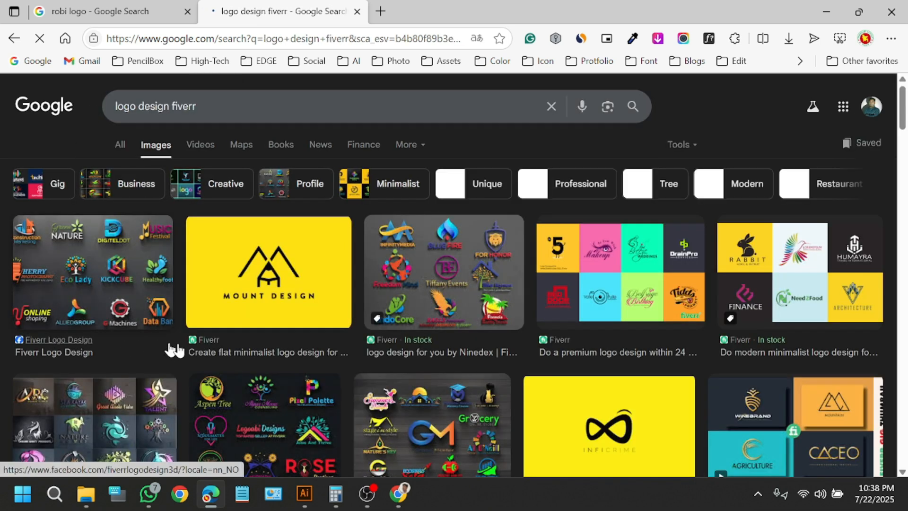
Open the Mount Design Fiverr result and shorten its web address to load the Fiverr homepage.
{"action": "left_click", "coordinate": [207, 339]}
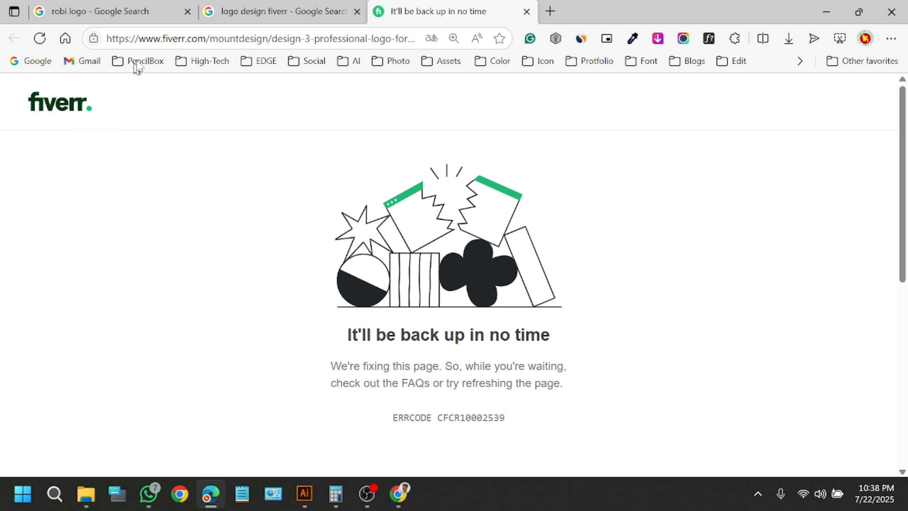
{"action": "left_click_drag", "start_coordinate": [210, 35], "coordinate": [568, 83]}
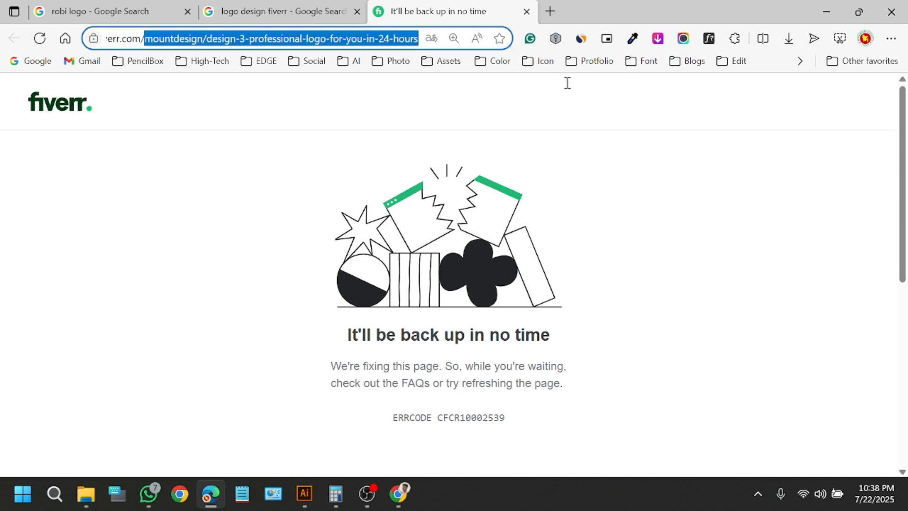
{"action": "key", "text": "BackSpace"}
{"action": "key", "text": "Return"}
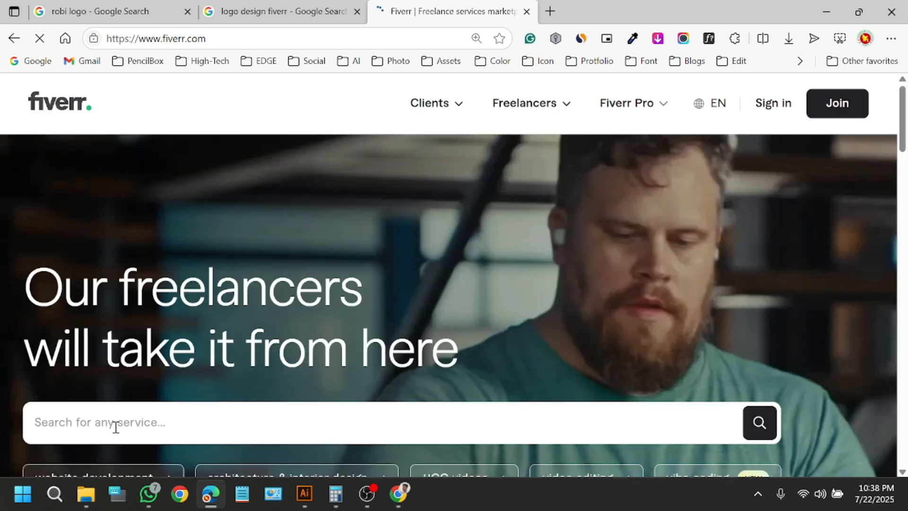
Try to search Fiverr's services for "logo design" from the homepage.
{"action": "left_click", "coordinate": [115, 433]}
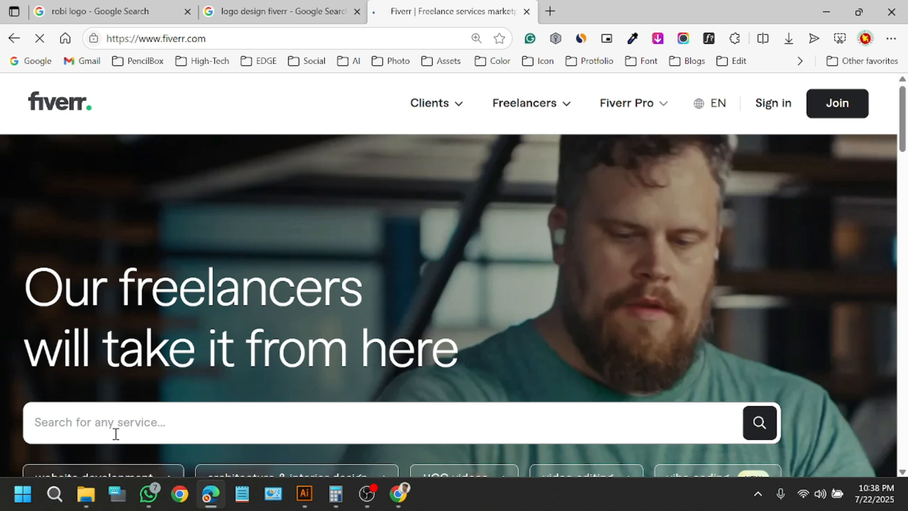
{"action": "type", "text": "logo design"}
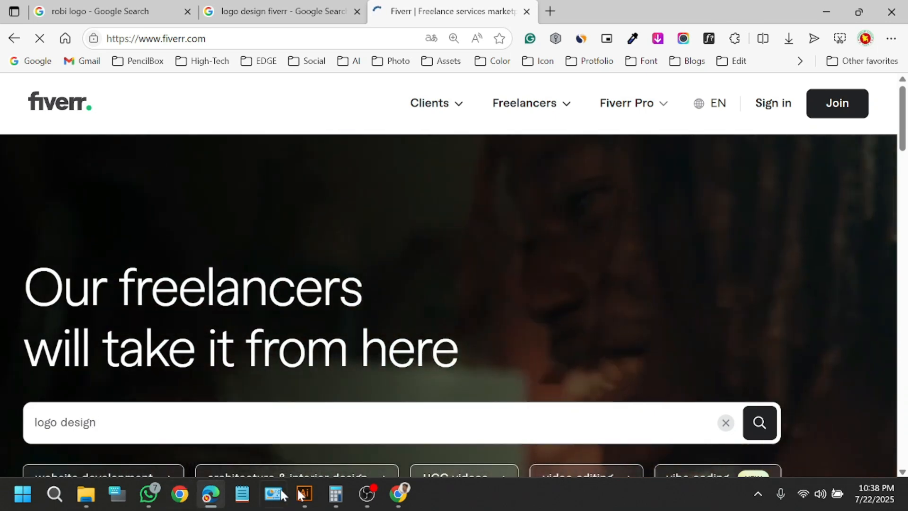
{"action": "mouse_move", "coordinate": [402, 492]}
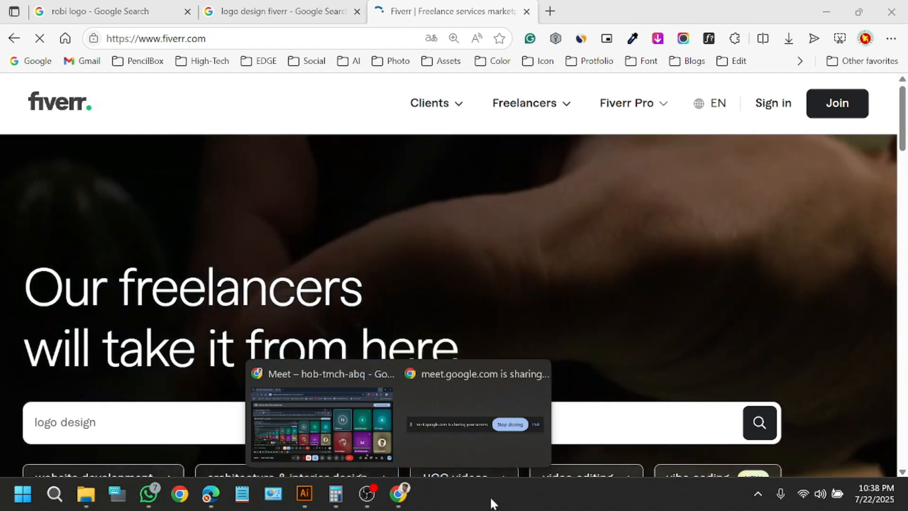
{"action": "scroll", "coordinate": [426, 355], "scroll_direction": "down", "scroll_amount": 3}
{"action": "scroll", "coordinate": [387, 294], "scroll_direction": "down", "scroll_amount": 2}
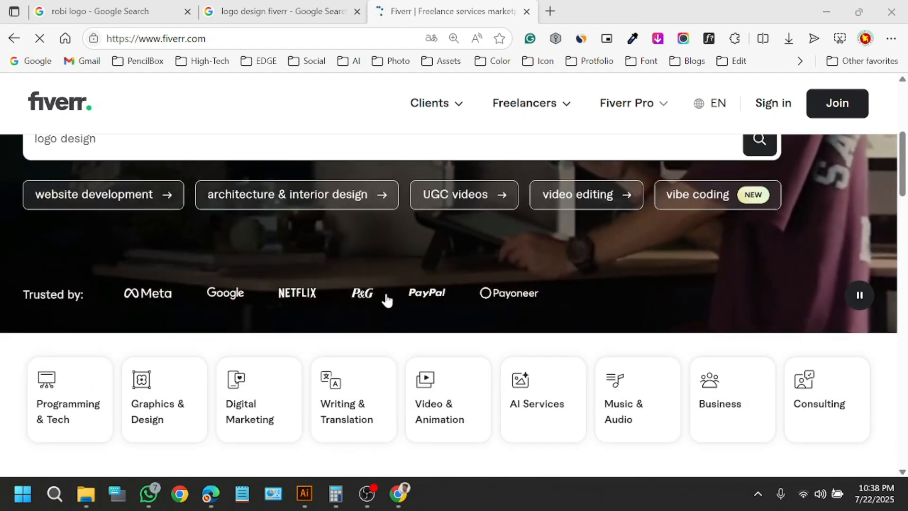
{"action": "scroll", "coordinate": [587, 243], "scroll_direction": "up", "scroll_amount": 3}
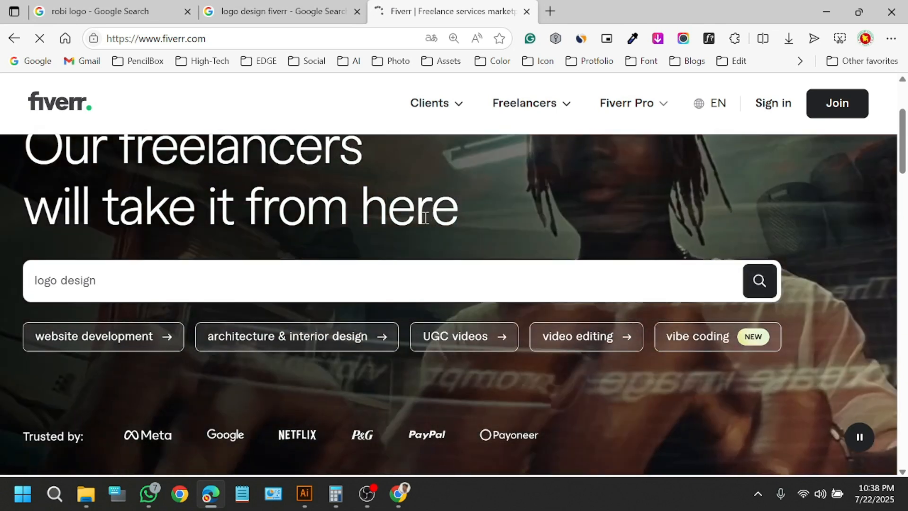
Open the Logo Design category under Graphics & Design on Fiverr.
{"action": "scroll", "coordinate": [345, 254], "scroll_direction": "down", "scroll_amount": 15}
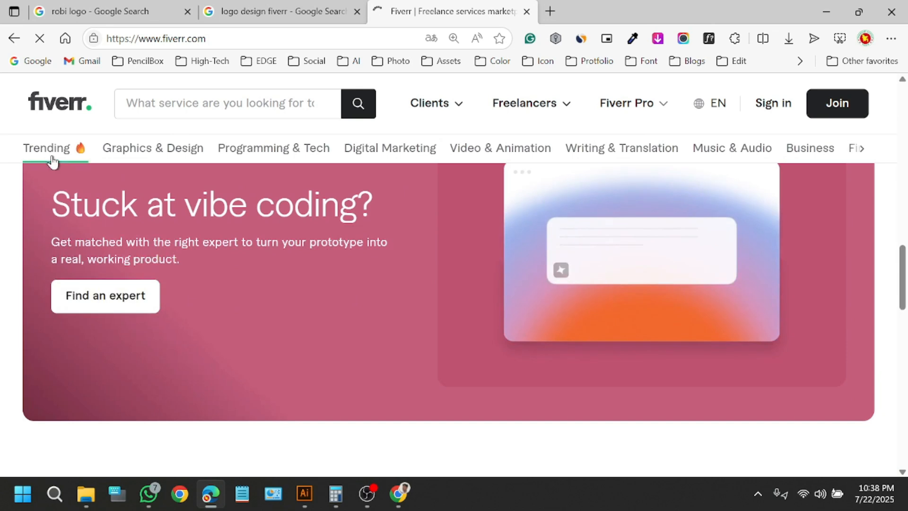
{"action": "mouse_move", "coordinate": [153, 150]}
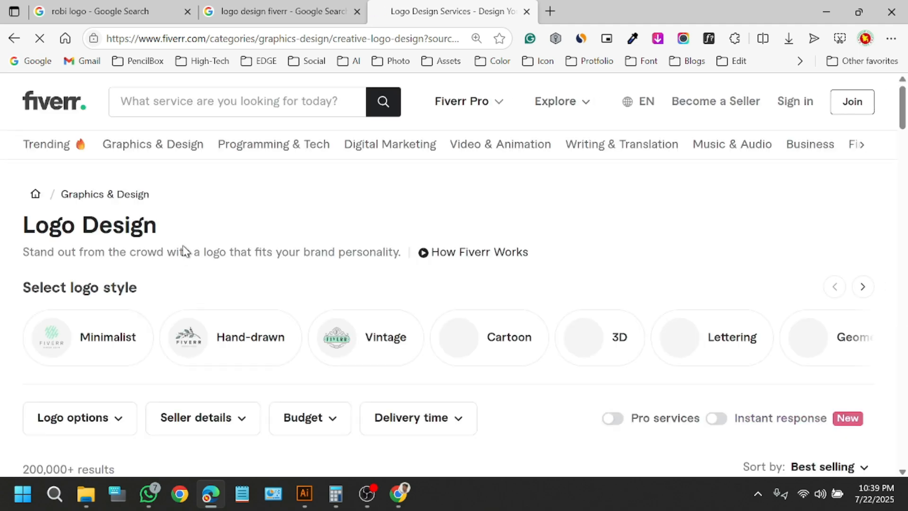
Examine the Logo Design category's style options, first gigs and number of results.
{"action": "scroll", "coordinate": [184, 251], "scroll_direction": "down", "scroll_amount": 4}
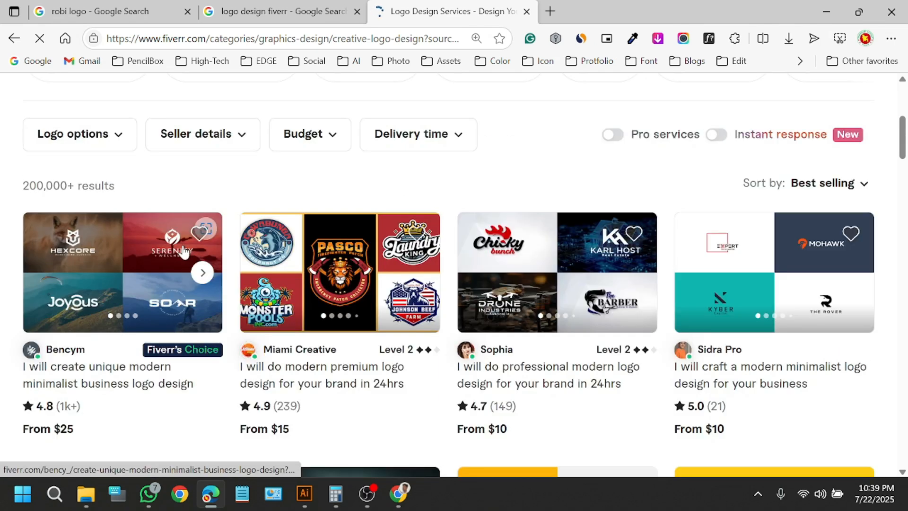
{"action": "scroll", "coordinate": [47, 210], "scroll_direction": "up", "scroll_amount": 3}
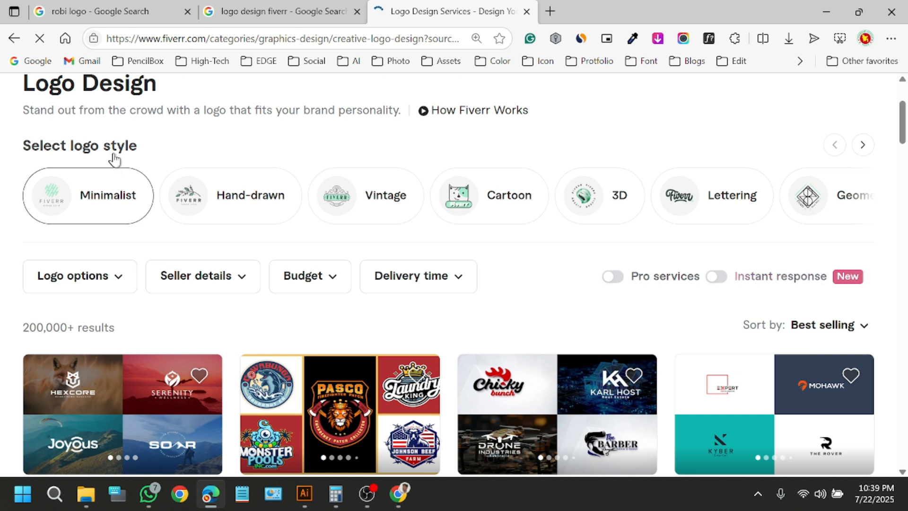
{"action": "scroll", "coordinate": [114, 160], "scroll_direction": "up", "scroll_amount": 3}
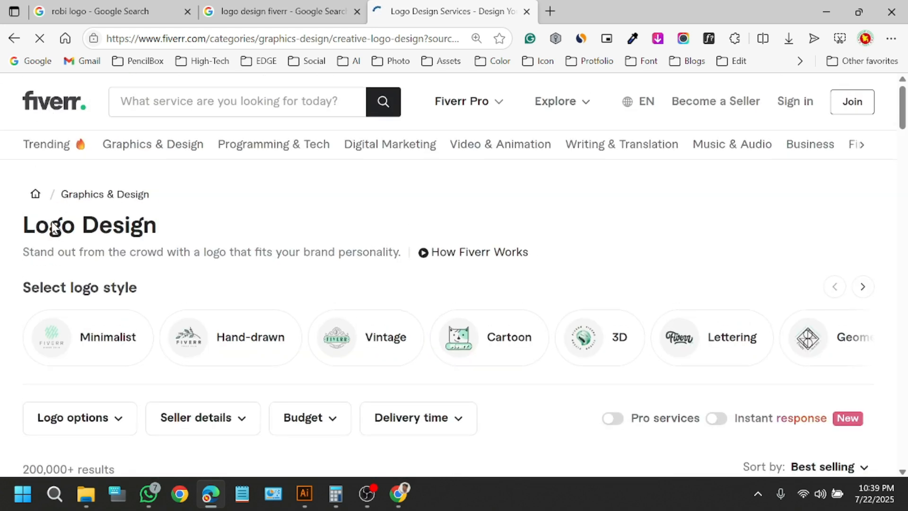
{"action": "scroll", "coordinate": [112, 217], "scroll_direction": "down", "scroll_amount": 6}
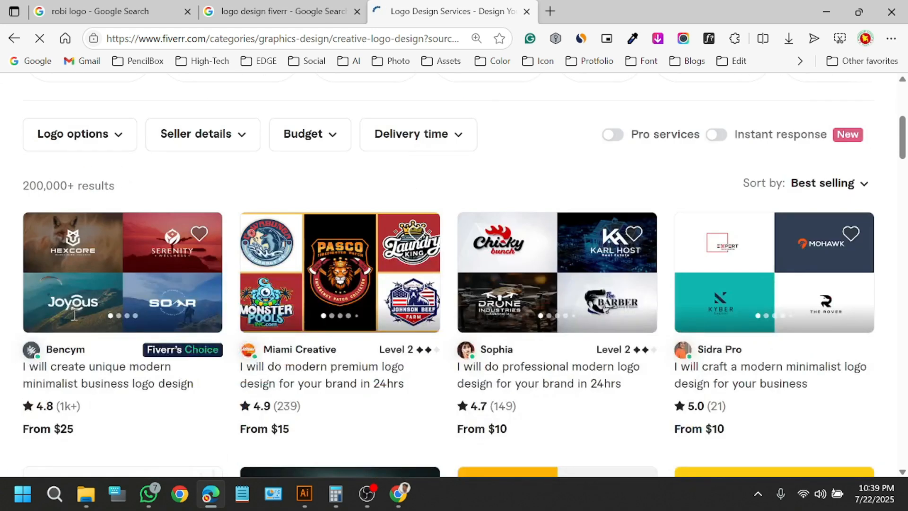
{"action": "scroll", "coordinate": [74, 314], "scroll_direction": "down", "scroll_amount": 3}
{"action": "scroll", "coordinate": [95, 314], "scroll_direction": "up", "scroll_amount": 9}
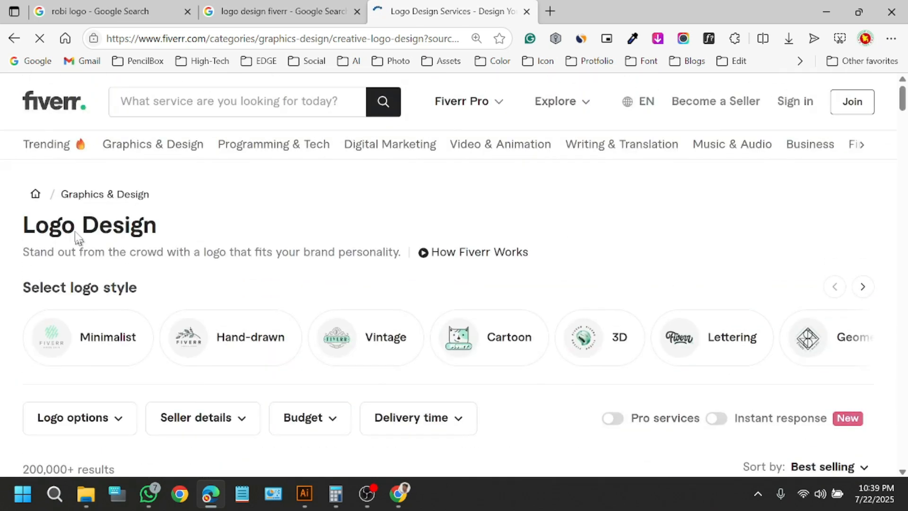
{"action": "scroll", "coordinate": [94, 294], "scroll_direction": "down", "scroll_amount": 3}
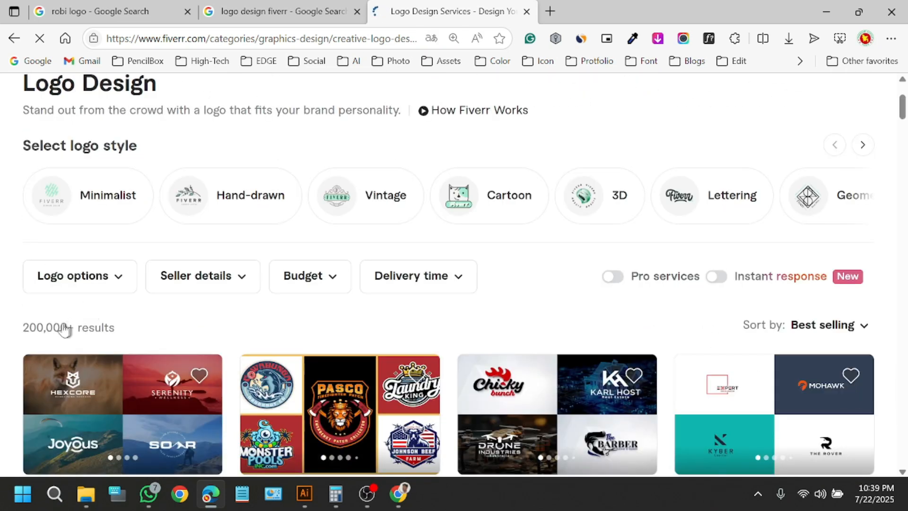
{"action": "left_click_drag", "start_coordinate": [19, 332], "coordinate": [337, 324]}
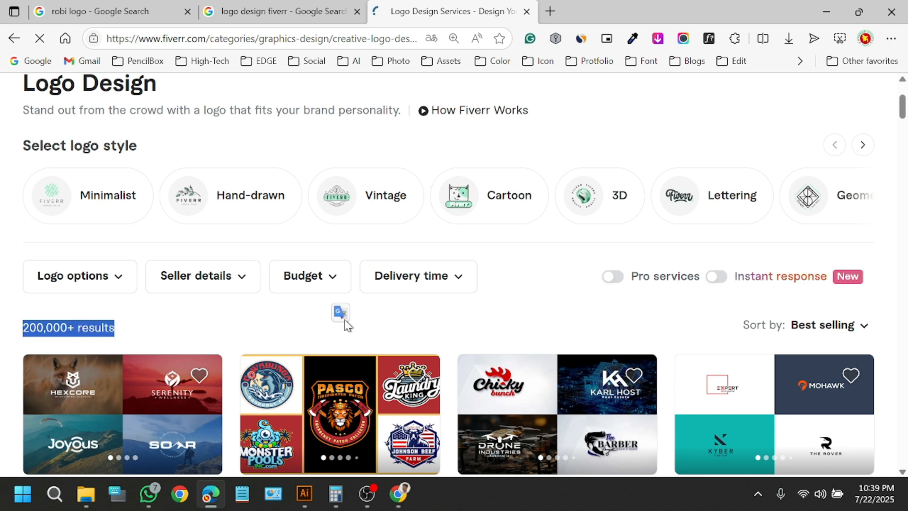
Check the ratings and review counts of the first logo gigs and dismiss the Google sign-in prompt.
{"action": "scroll", "coordinate": [340, 324], "scroll_direction": "down", "scroll_amount": 3}
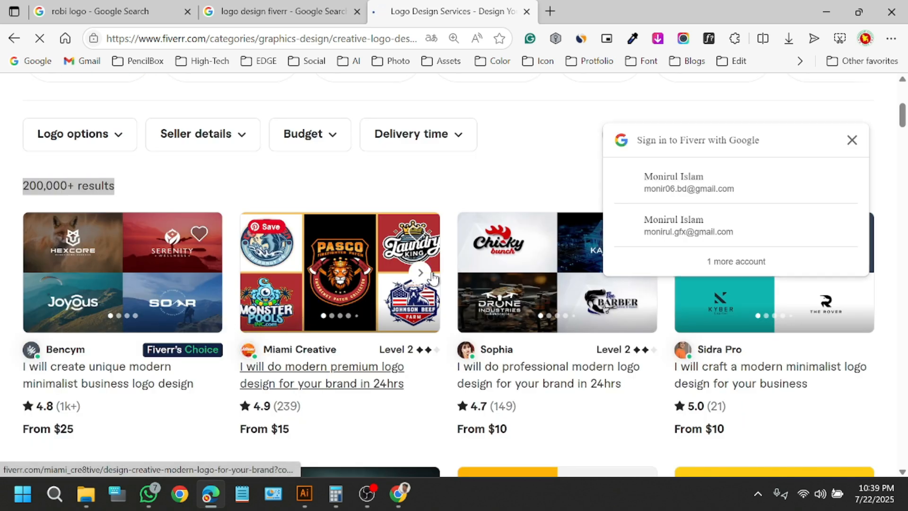
{"action": "scroll", "coordinate": [365, 270], "scroll_direction": "down", "scroll_amount": 3}
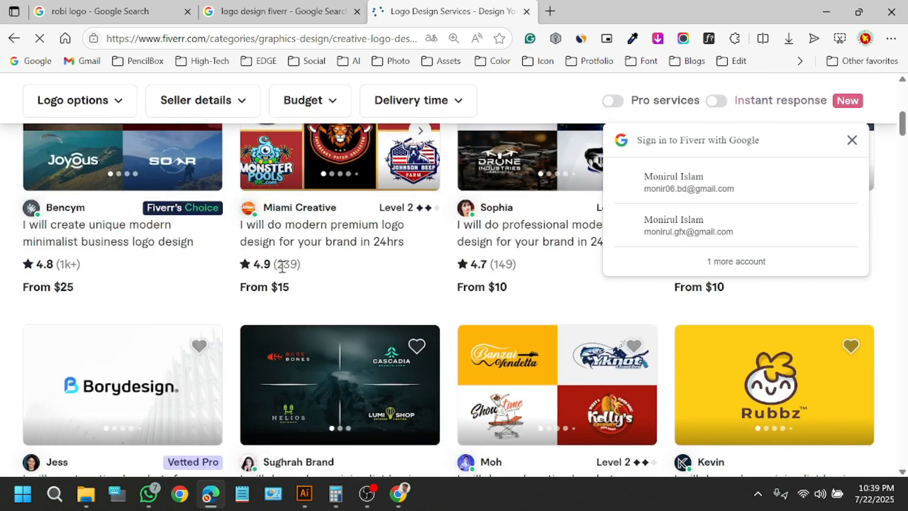
{"action": "left_click_drag", "start_coordinate": [301, 265], "coordinate": [266, 270]}
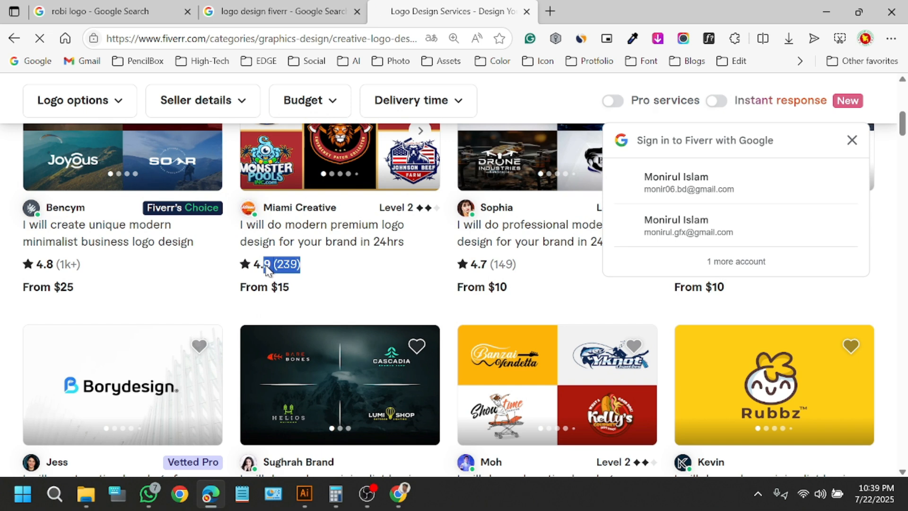
{"action": "left_click_drag", "start_coordinate": [94, 269], "coordinate": [40, 271]}
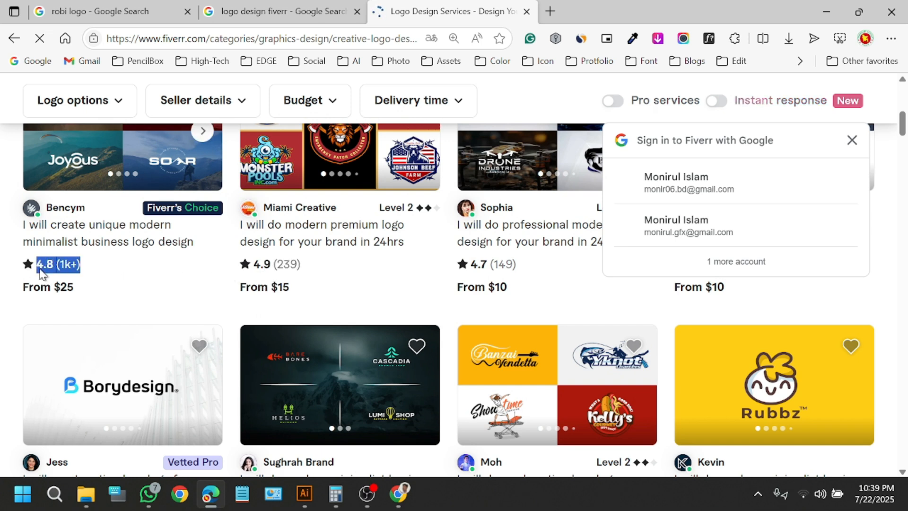
{"action": "left_click", "coordinate": [541, 279]}
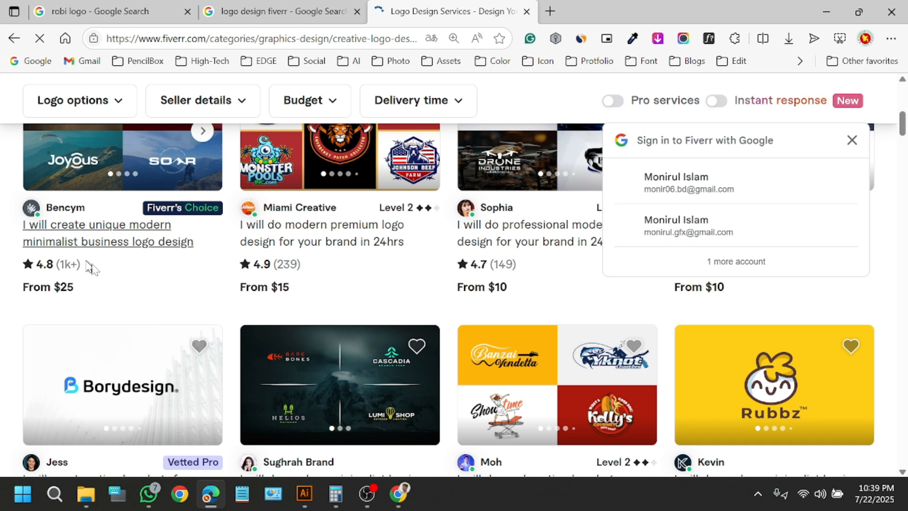
{"action": "left_click", "coordinate": [852, 140]}
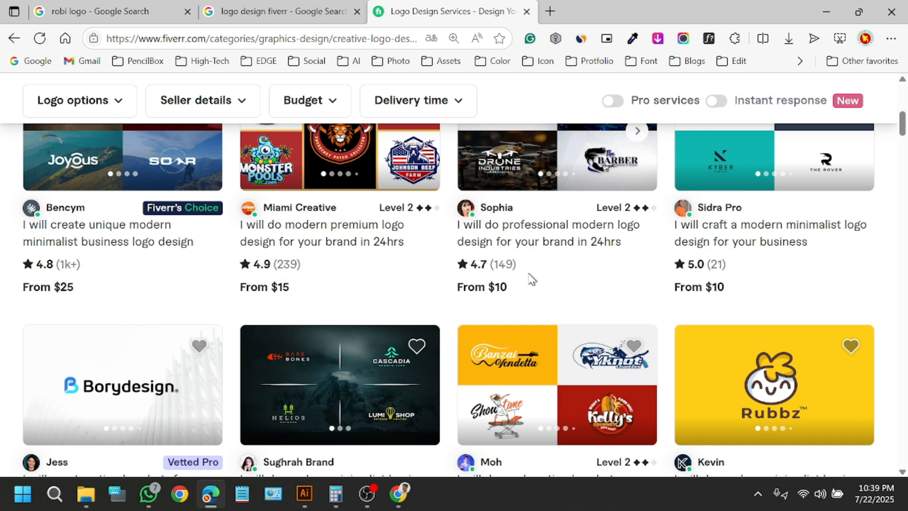
Browse the Logo Design gig listings, comparing their sample logos, ratings and starting prices.
{"action": "scroll", "coordinate": [530, 279], "scroll_direction": "up", "scroll_amount": 3}
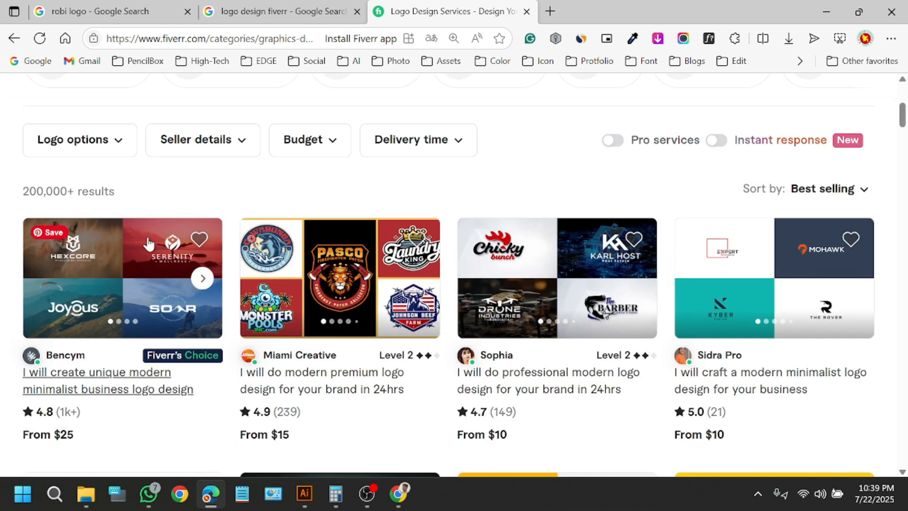
{"action": "scroll", "coordinate": [182, 316], "scroll_direction": "down", "scroll_amount": 3}
{"action": "scroll", "coordinate": [183, 316], "scroll_direction": "down", "scroll_amount": 3}
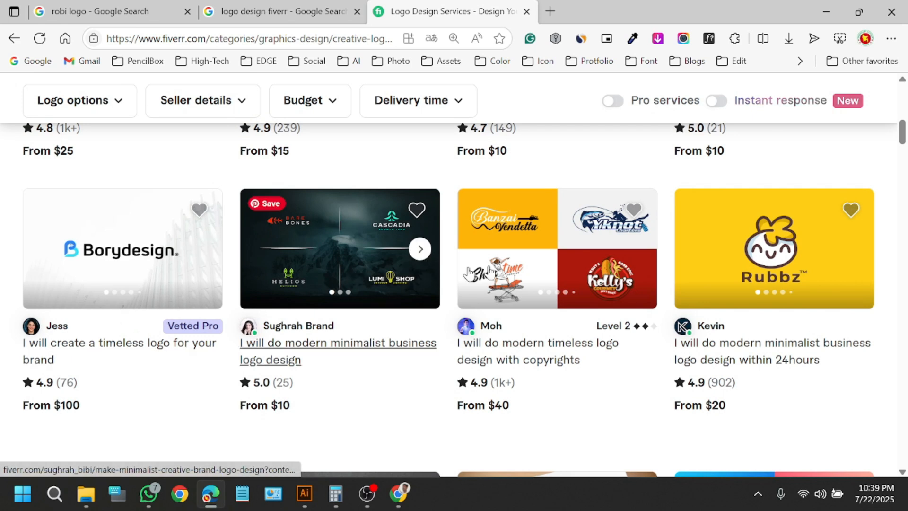
{"action": "scroll", "coordinate": [762, 354], "scroll_direction": "down", "scroll_amount": 5}
{"action": "scroll", "coordinate": [568, 353], "scroll_direction": "down", "scroll_amount": 15}
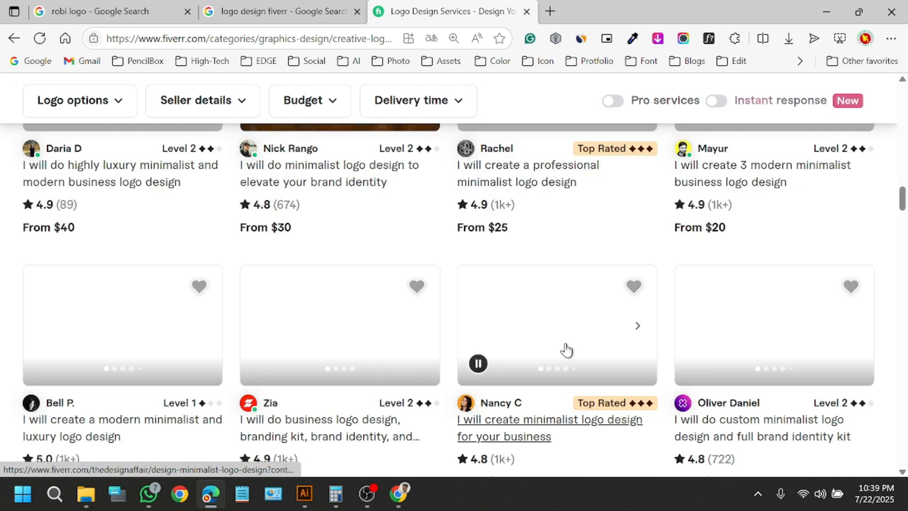
{"action": "scroll", "coordinate": [567, 351], "scroll_direction": "down", "scroll_amount": 3}
{"action": "scroll", "coordinate": [104, 320], "scroll_direction": "down", "scroll_amount": 4}
{"action": "scroll", "coordinate": [97, 318], "scroll_direction": "up", "scroll_amount": 7}
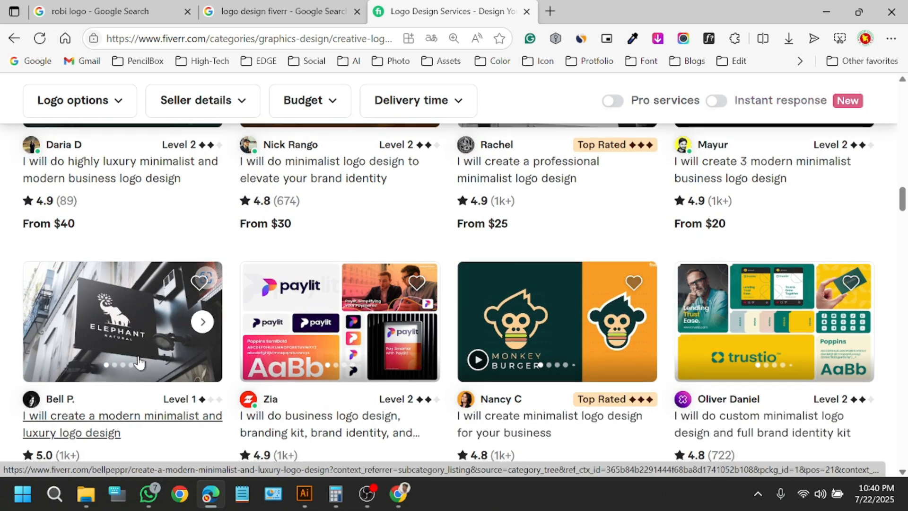
{"action": "scroll", "coordinate": [138, 353], "scroll_direction": "down", "scroll_amount": 5}
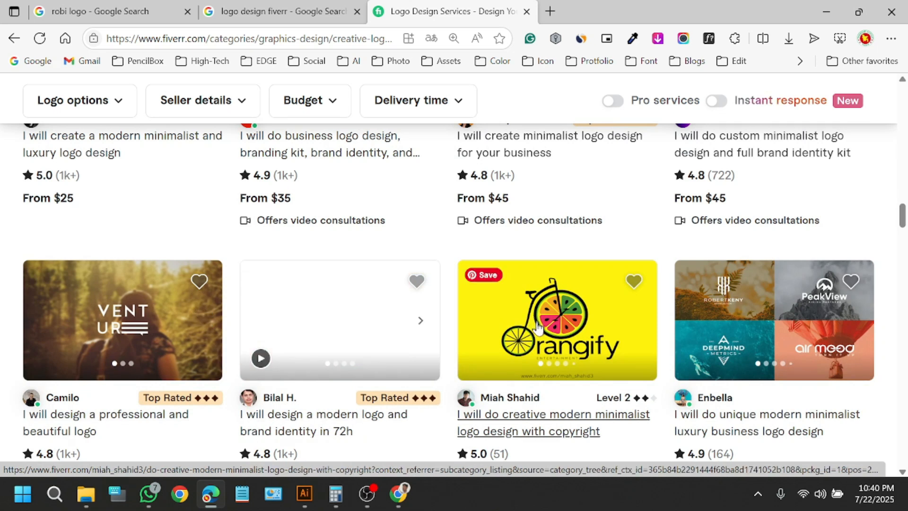
{"action": "scroll", "coordinate": [599, 338], "scroll_direction": "down", "scroll_amount": 5}
{"action": "scroll", "coordinate": [797, 361], "scroll_direction": "down", "scroll_amount": 5}
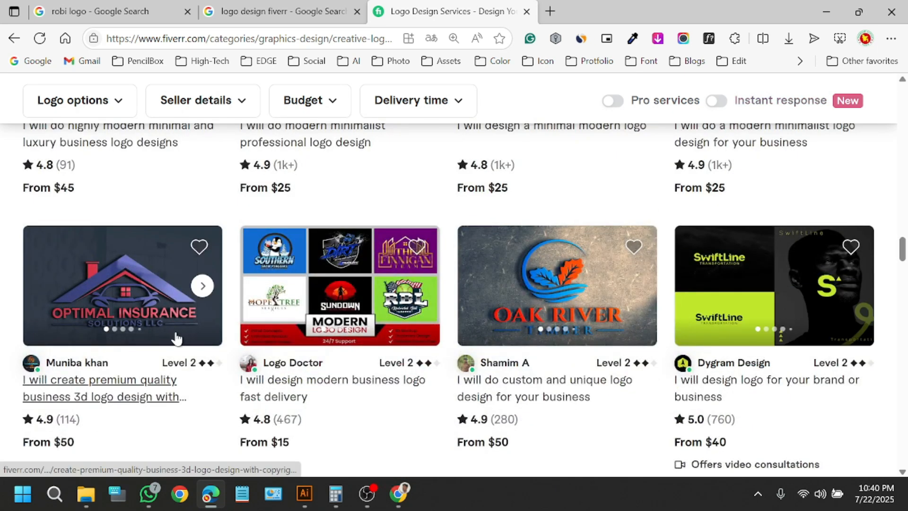
{"action": "scroll", "coordinate": [199, 307], "scroll_direction": "down", "scroll_amount": 5}
{"action": "scroll", "coordinate": [254, 317], "scroll_direction": "down", "scroll_amount": 15}
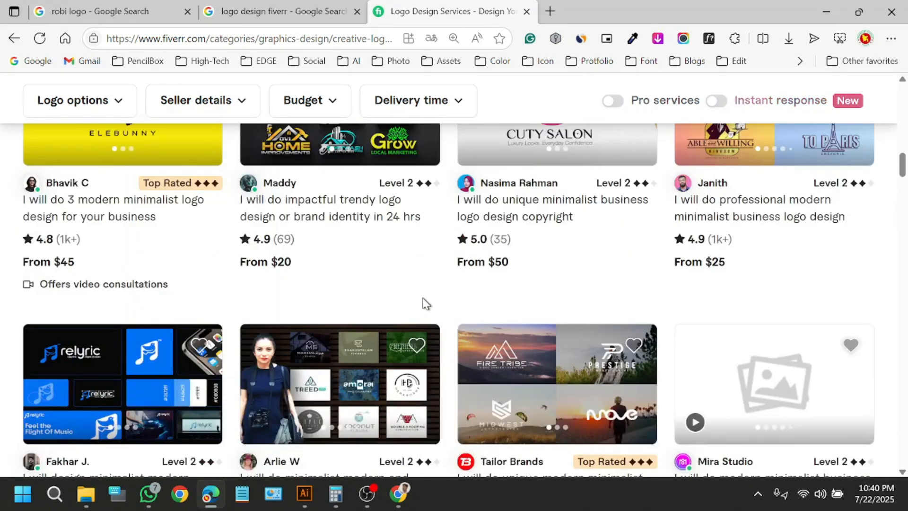
{"action": "scroll", "coordinate": [426, 304], "scroll_direction": "up", "scroll_amount": 5}
{"action": "scroll", "coordinate": [539, 235], "scroll_direction": "up", "scroll_amount": 3}
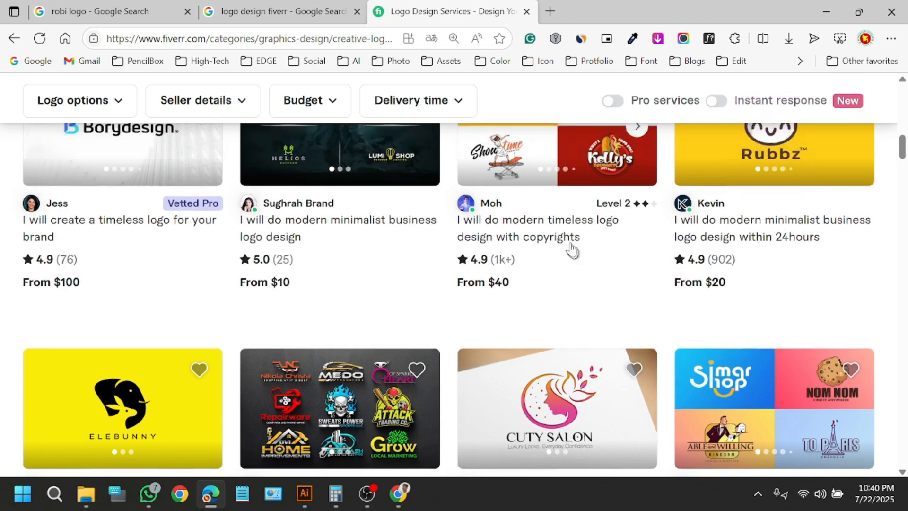
Open the gig "I will do modern timeless logo design with copyrights" in a new tab and view its page.
{"action": "left_click", "coordinate": [563, 279]}
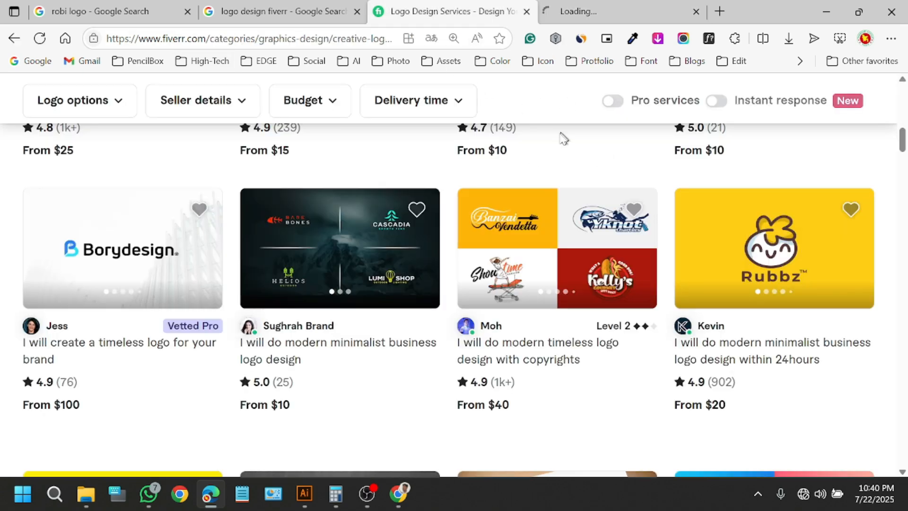
{"action": "left_click", "coordinate": [573, 4]}
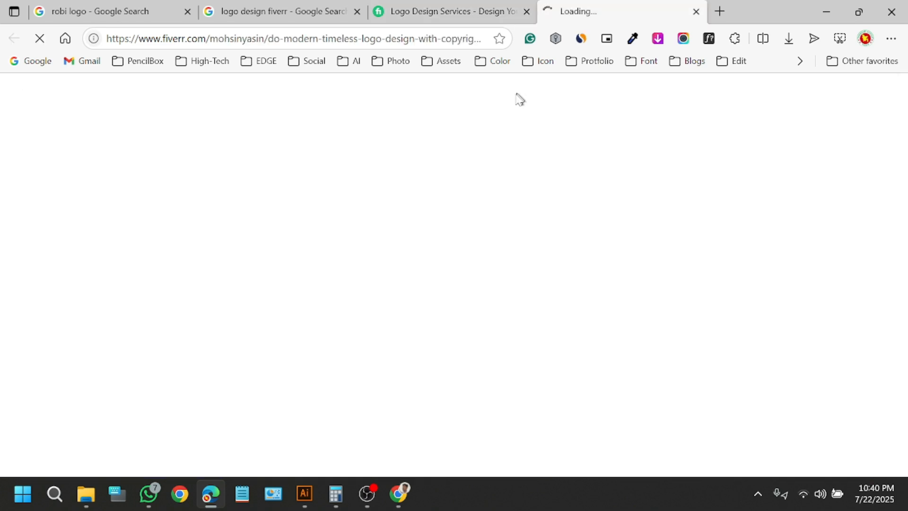
{"action": "left_click", "coordinate": [433, 1]}
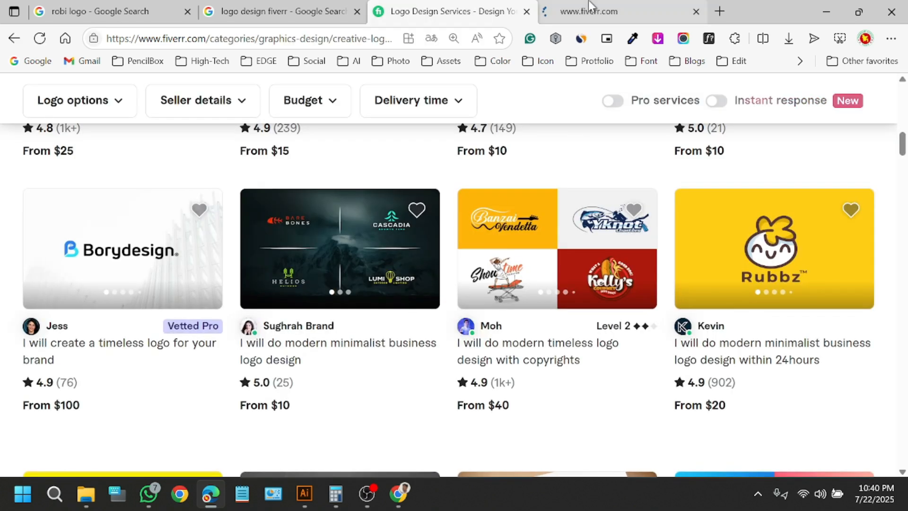
{"action": "left_click", "coordinate": [589, 1]}
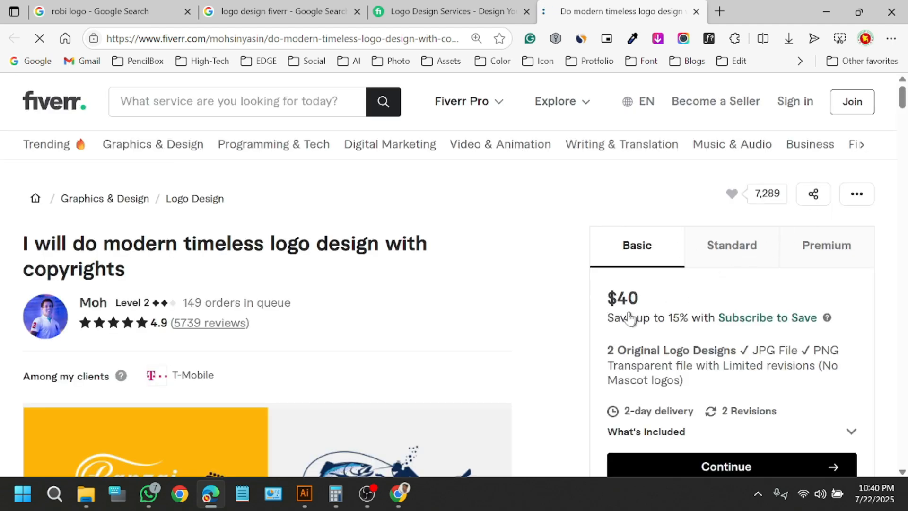
Dismiss the page translation prompt and check the Basic package's price on the gig page.
{"action": "scroll", "coordinate": [241, 350], "scroll_direction": "down", "scroll_amount": 1}
{"action": "scroll", "coordinate": [240, 353], "scroll_direction": "down", "scroll_amount": 1}
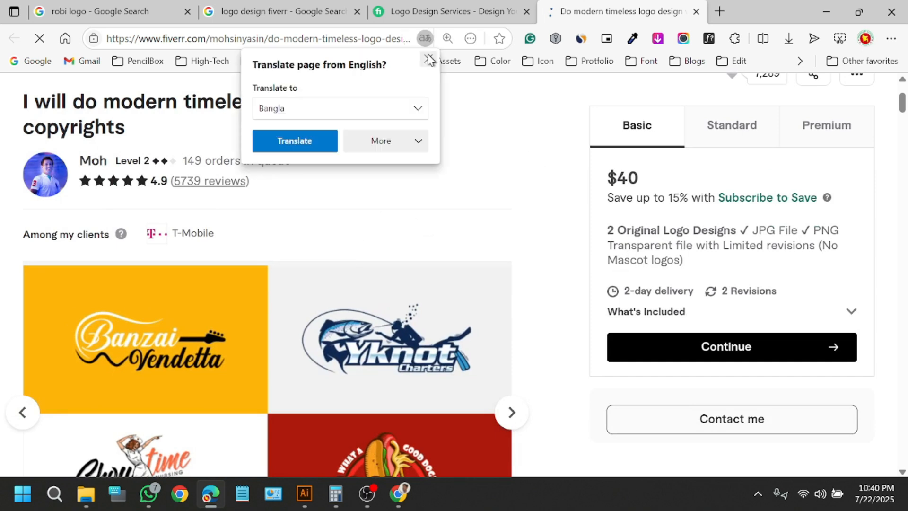
{"action": "left_click", "coordinate": [429, 59]}
{"action": "left_click_drag", "start_coordinate": [618, 178], "coordinate": [675, 189]}
{"action": "left_click", "coordinate": [649, 140]}
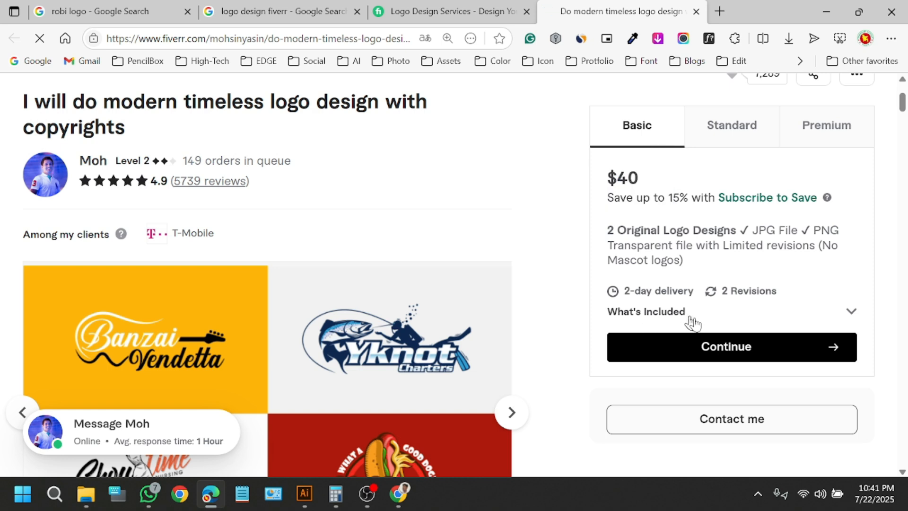
Read what the Basic package includes, from logo designs and file types to revisions, and compare it with its price.
{"action": "scroll", "coordinate": [691, 324], "scroll_direction": "down", "scroll_amount": 3}
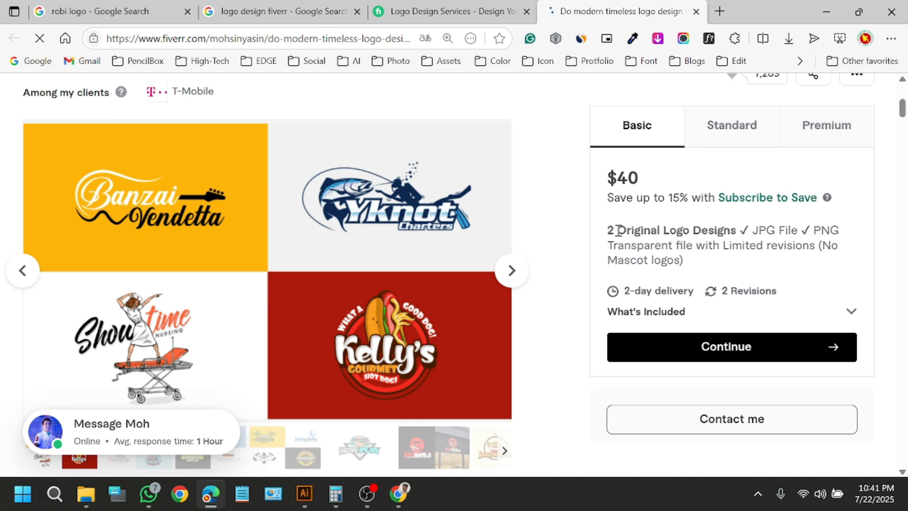
{"action": "left_click_drag", "start_coordinate": [610, 229], "coordinate": [834, 232]}
{"action": "left_click", "coordinate": [752, 235]}
{"action": "left_click", "coordinate": [661, 249]}
{"action": "left_click_drag", "start_coordinate": [643, 246], "coordinate": [757, 246]}
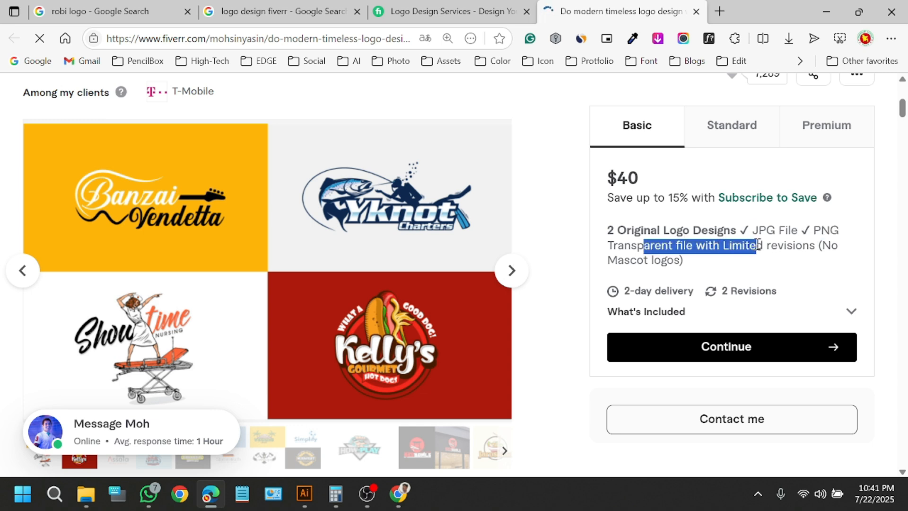
{"action": "left_click", "coordinate": [685, 261]}
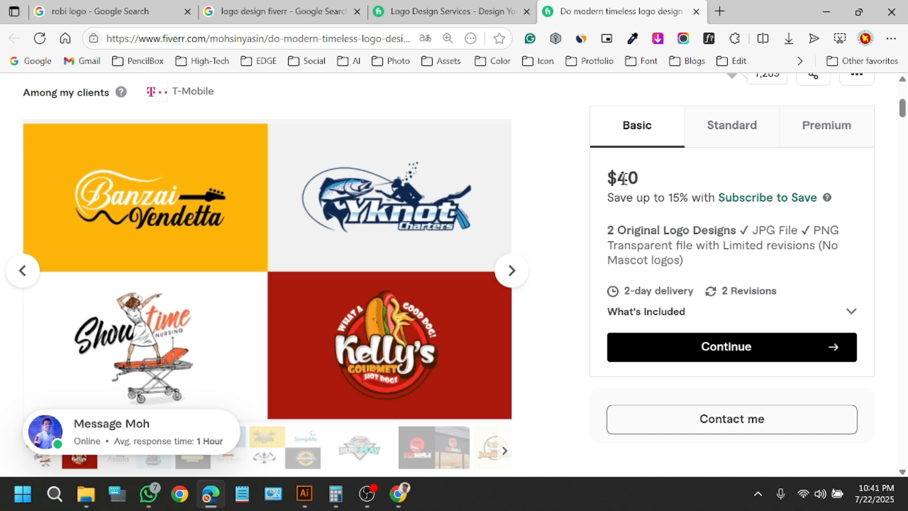
{"action": "left_click_drag", "start_coordinate": [620, 178], "coordinate": [659, 190]}
{"action": "left_click", "coordinate": [692, 188]}
Show the Standard package and check its number of logo designs and its price.
{"action": "left_click", "coordinate": [738, 131]}
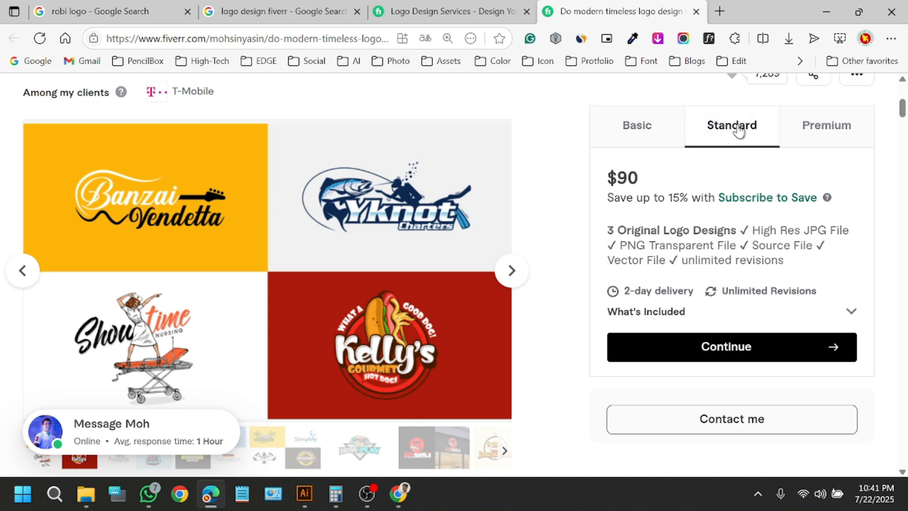
{"action": "left_click_drag", "start_coordinate": [605, 232], "coordinate": [750, 232]}
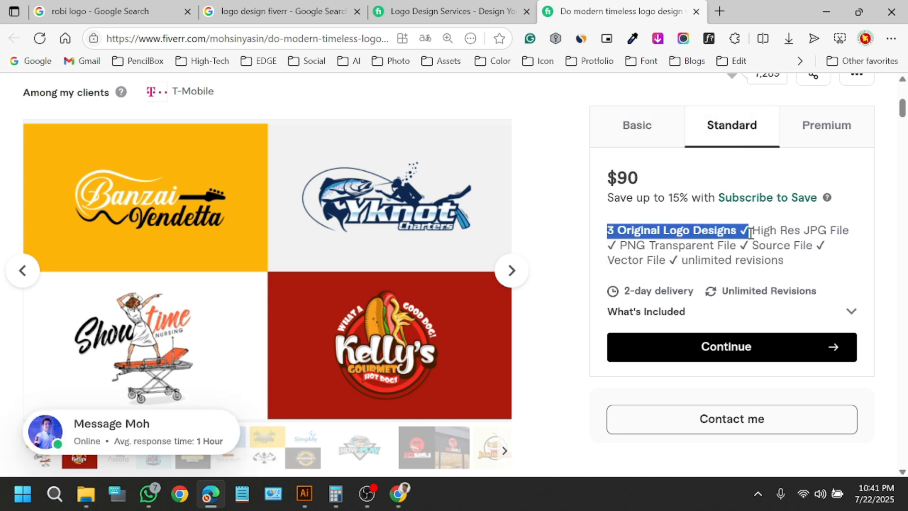
{"action": "left_click_drag", "start_coordinate": [640, 178], "coordinate": [618, 183]}
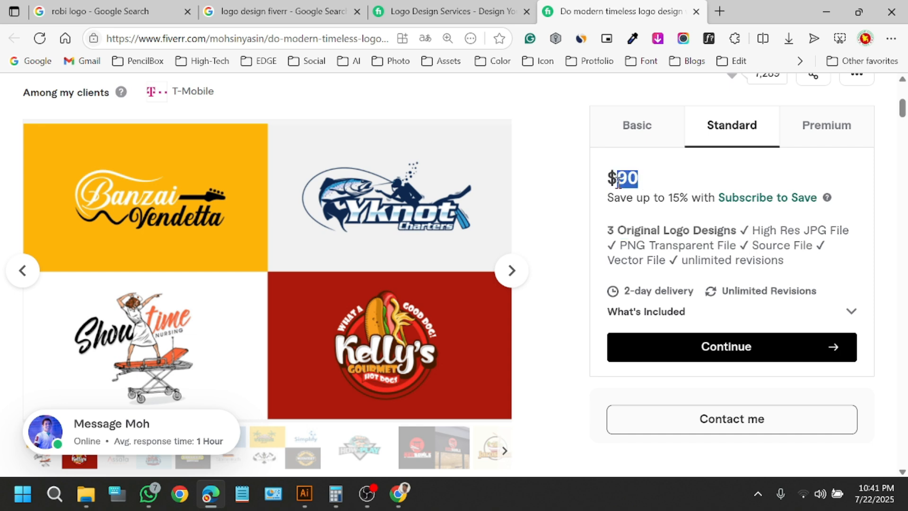
Show the Premium package and check its included logo designs and price.
{"action": "left_click", "coordinate": [849, 142]}
{"action": "left_click_drag", "start_coordinate": [600, 233], "coordinate": [735, 230]}
{"action": "left_click", "coordinate": [658, 174]}
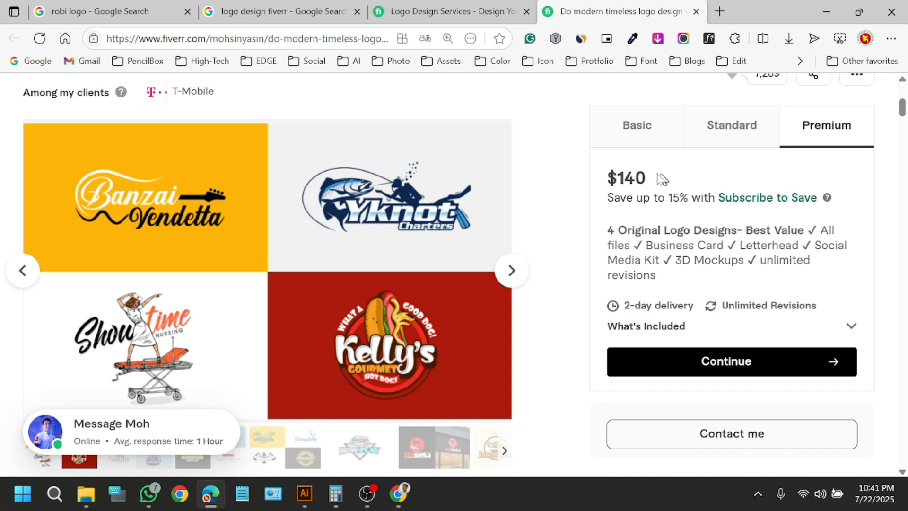
{"action": "left_click_drag", "start_coordinate": [659, 176], "coordinate": [606, 183]}
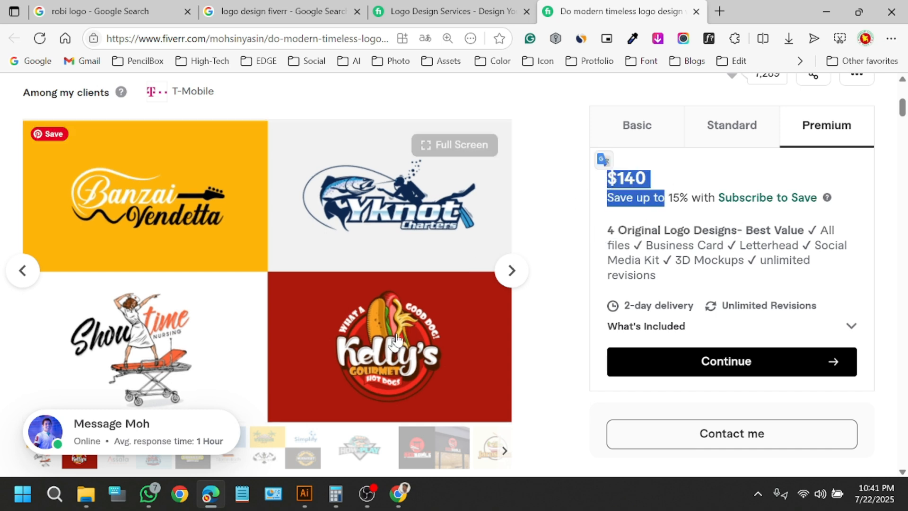
Switch to Illustrator to view the Xiaomi "mi" symbol, and return to the Fiverr gig page in the browser.
{"action": "left_click", "coordinate": [299, 501]}
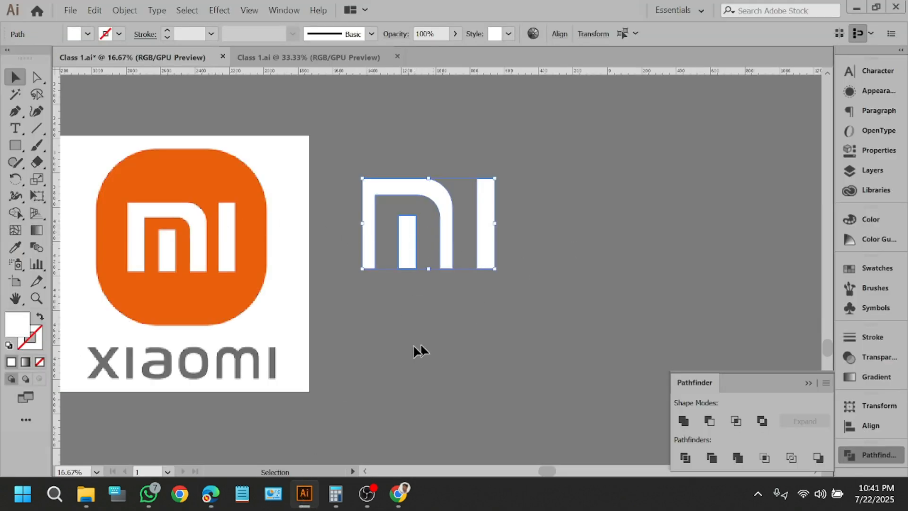
{"action": "left_click", "coordinate": [303, 501]}
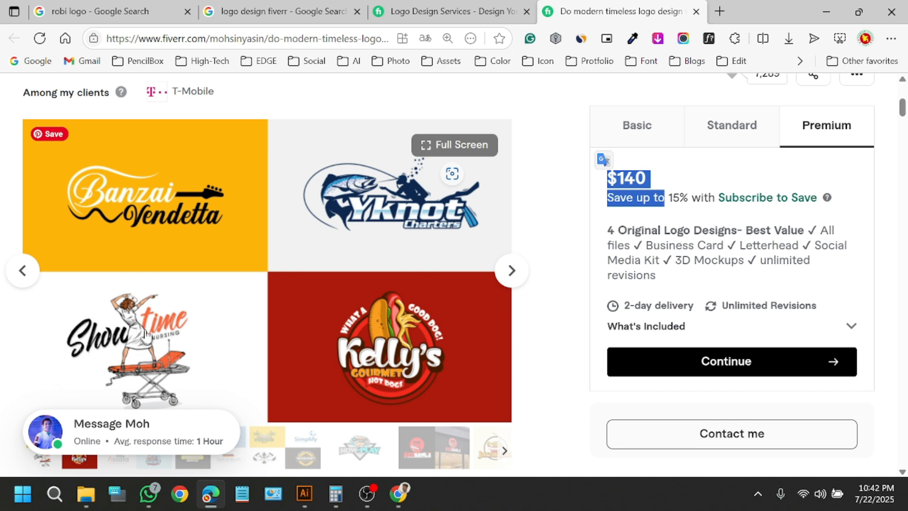
Browse the gig's gallery of sample logos from the first collage through to the Trade Maestros logo.
{"action": "scroll", "coordinate": [163, 337], "scroll_direction": "down", "scroll_amount": 3}
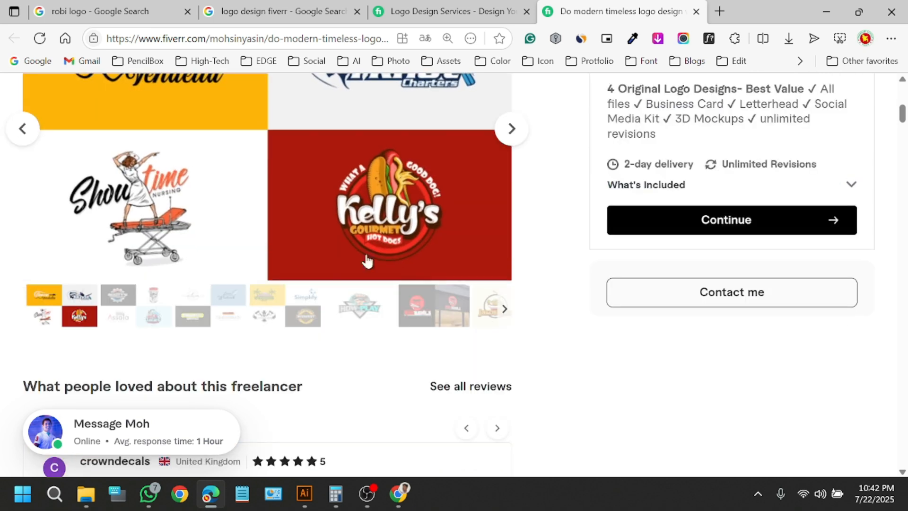
{"action": "left_click", "coordinate": [513, 130]}
{"action": "left_click", "coordinate": [512, 130]}
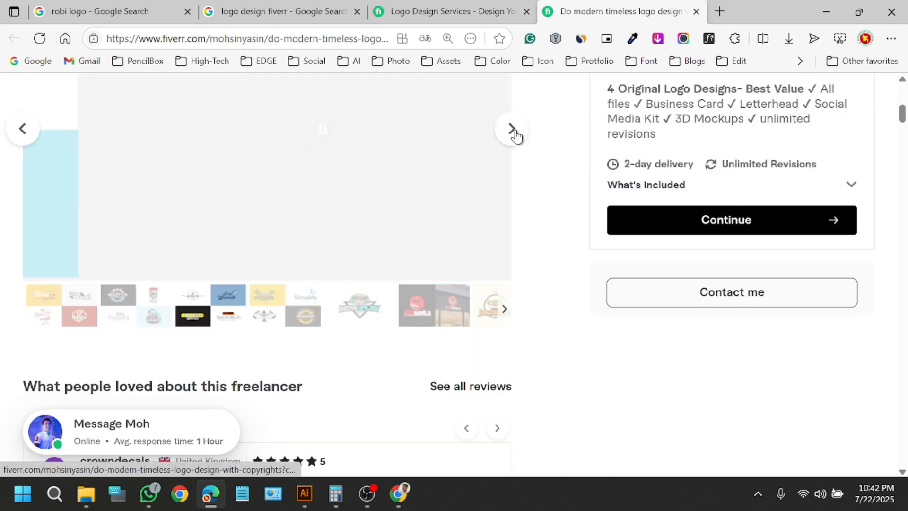
{"action": "left_click", "coordinate": [512, 129]}
{"action": "left_click", "coordinate": [513, 129]}
{"action": "left_click", "coordinate": [512, 129]}
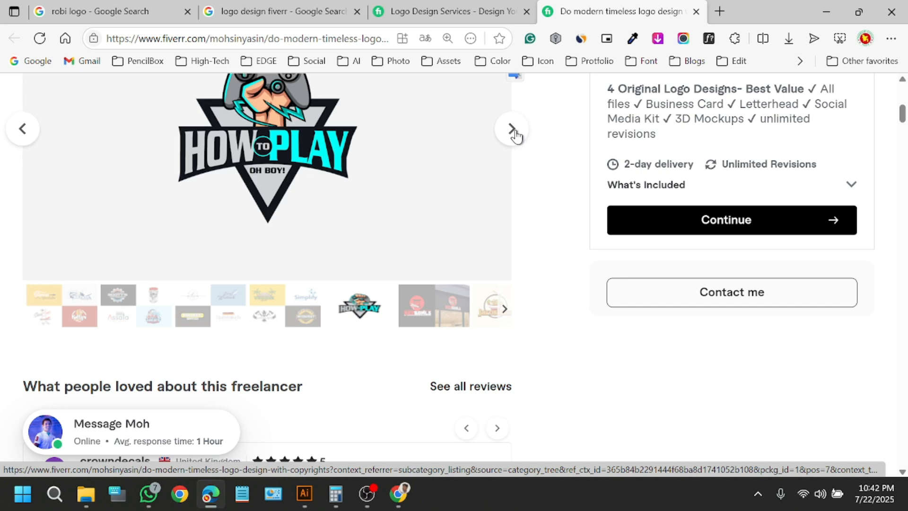
{"action": "scroll", "coordinate": [526, 198], "scroll_direction": "up", "scroll_amount": 3}
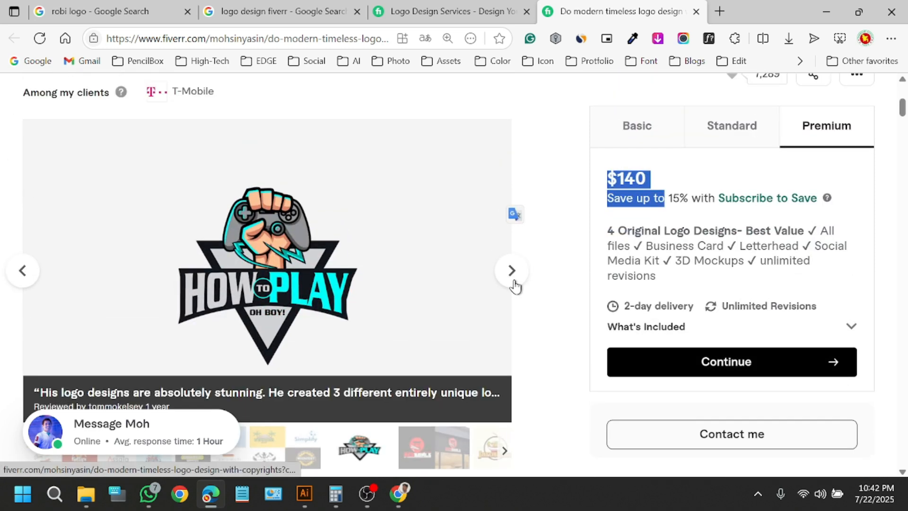
{"action": "left_click", "coordinate": [512, 274]}
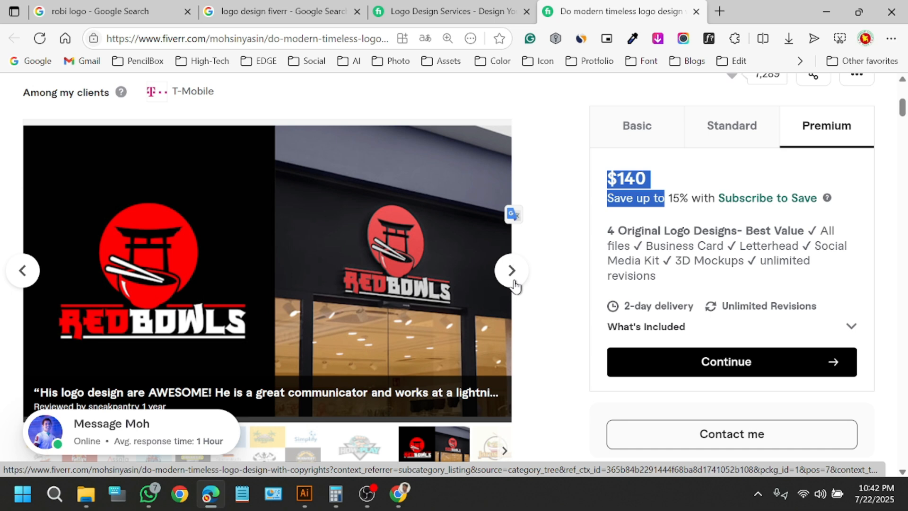
{"action": "left_click", "coordinate": [515, 284]}
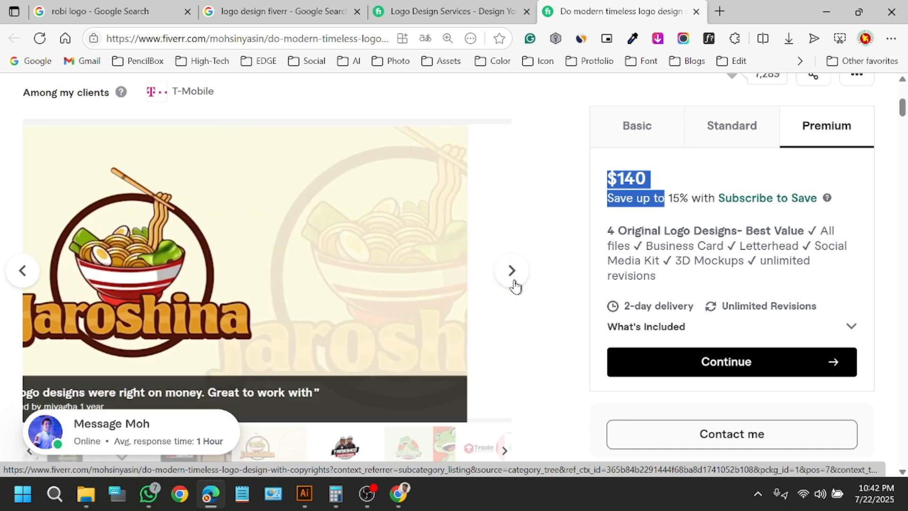
{"action": "left_click", "coordinate": [514, 284]}
{"action": "left_click", "coordinate": [515, 284]}
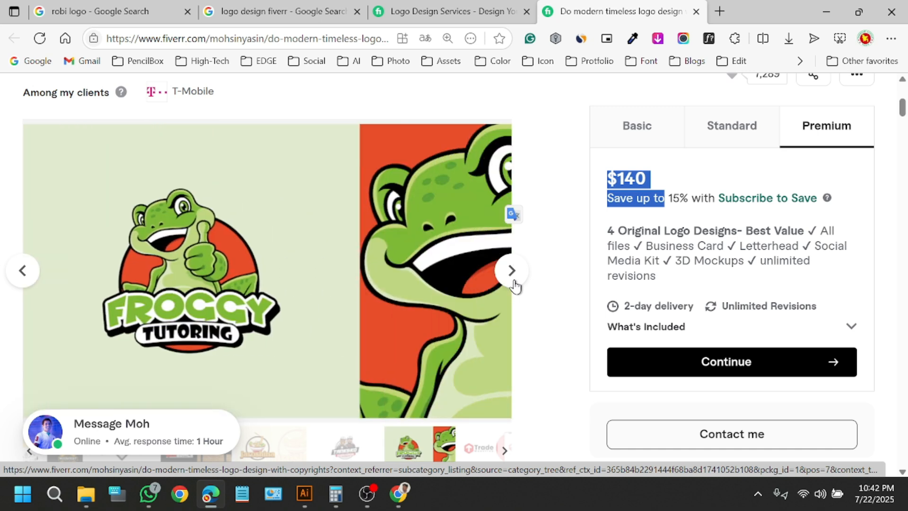
{"action": "left_click", "coordinate": [515, 284]}
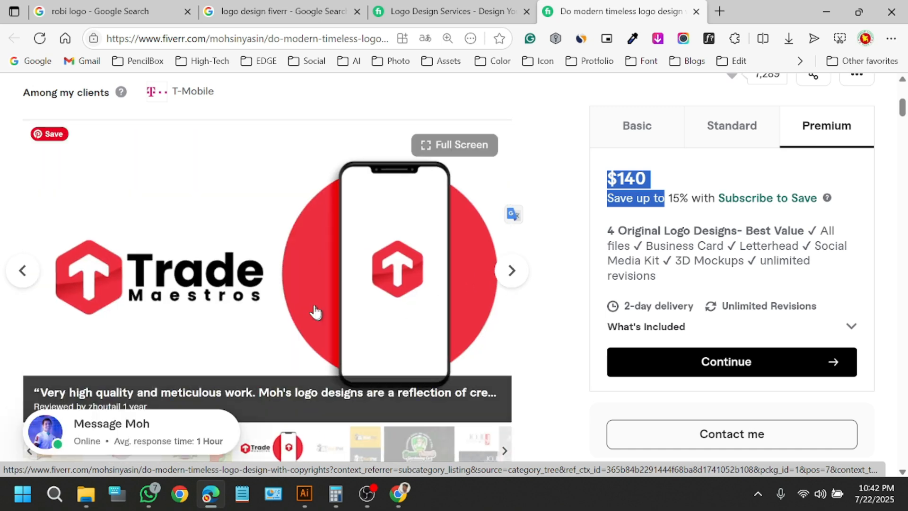
Examine the seller's profile, related gigs, rating breakdown and client reviews including the first reviewer's price range, and return to the gallery.
{"action": "scroll", "coordinate": [331, 284], "scroll_direction": "down", "scroll_amount": 3}
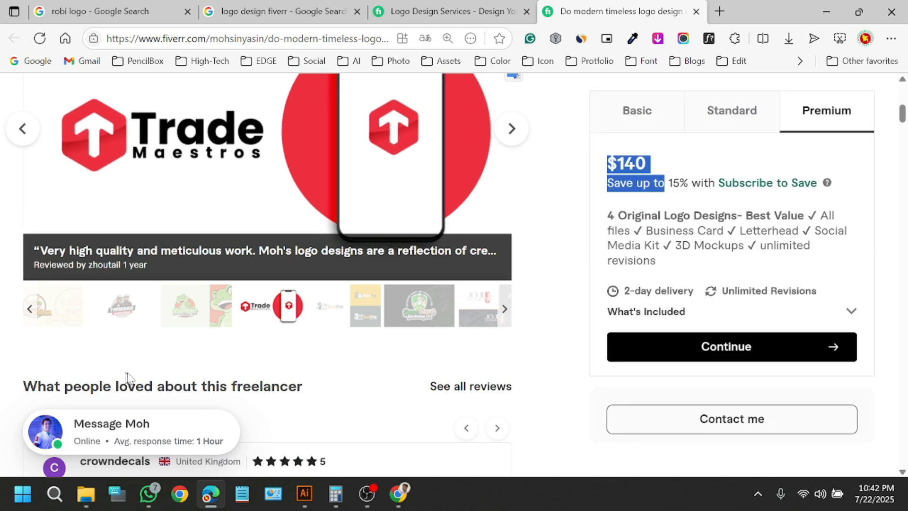
{"action": "scroll", "coordinate": [172, 336], "scroll_direction": "down", "scroll_amount": 15}
{"action": "scroll", "coordinate": [172, 319], "scroll_direction": "down", "scroll_amount": 10}
{"action": "scroll", "coordinate": [175, 304], "scroll_direction": "down", "scroll_amount": 15}
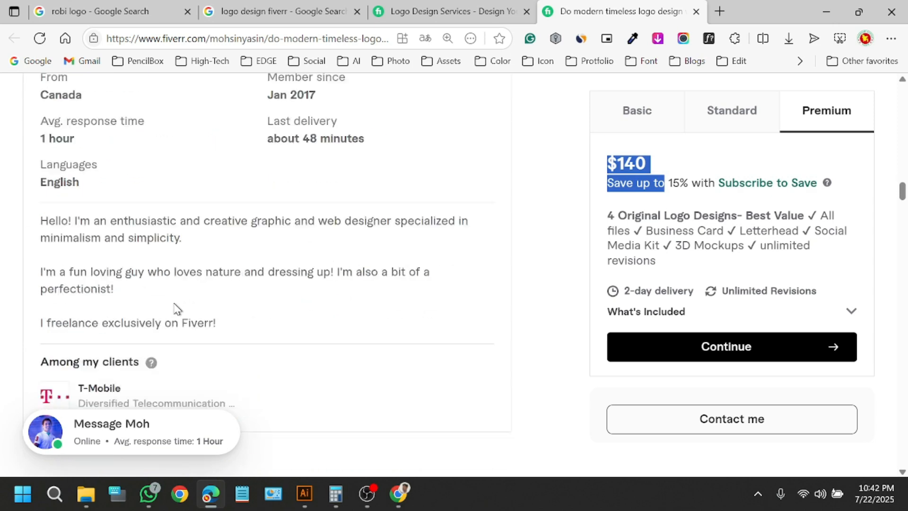
{"action": "scroll", "coordinate": [177, 309], "scroll_direction": "down", "scroll_amount": 12}
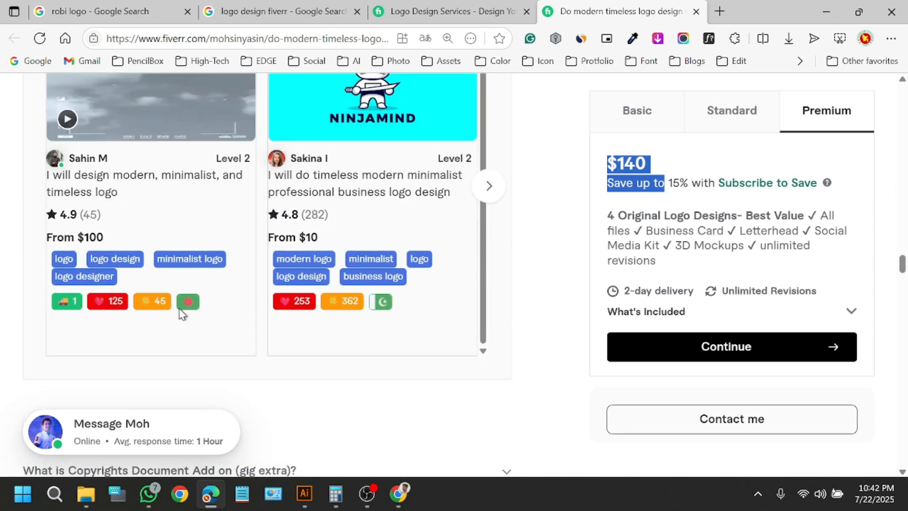
{"action": "scroll", "coordinate": [205, 341], "scroll_direction": "down", "scroll_amount": 8}
{"action": "scroll", "coordinate": [351, 354], "scroll_direction": "down", "scroll_amount": 10}
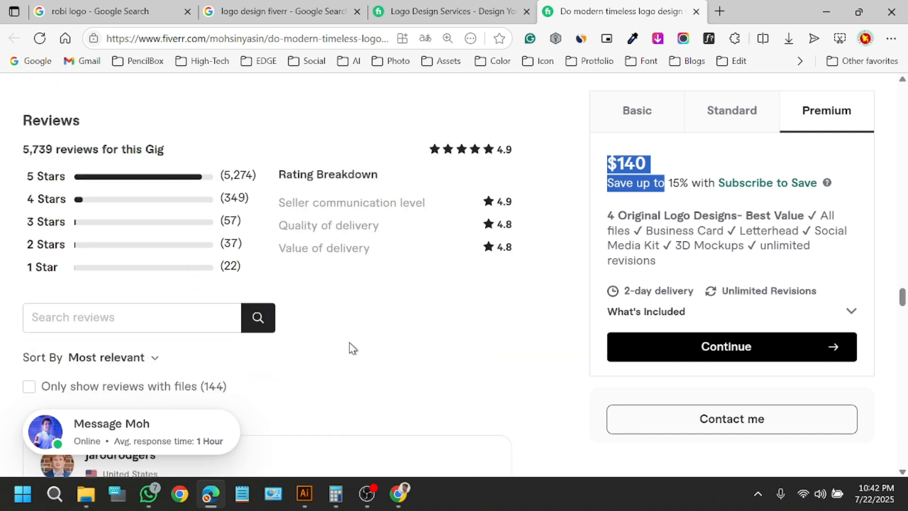
{"action": "scroll", "coordinate": [343, 341], "scroll_direction": "down", "scroll_amount": 3}
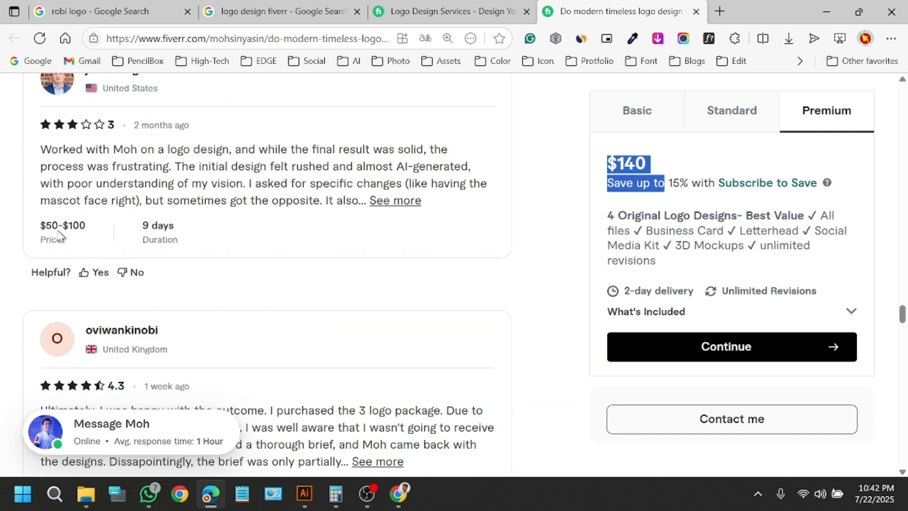
{"action": "left_click_drag", "start_coordinate": [60, 224], "coordinate": [94, 229]}
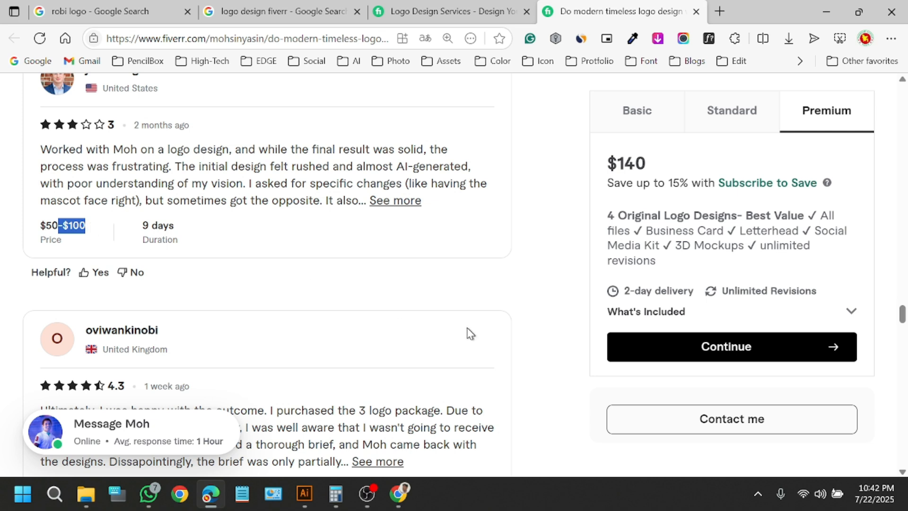
{"action": "scroll", "coordinate": [470, 333], "scroll_direction": "up", "scroll_amount": 15}
{"action": "scroll", "coordinate": [554, 266], "scroll_direction": "up", "scroll_amount": 12}
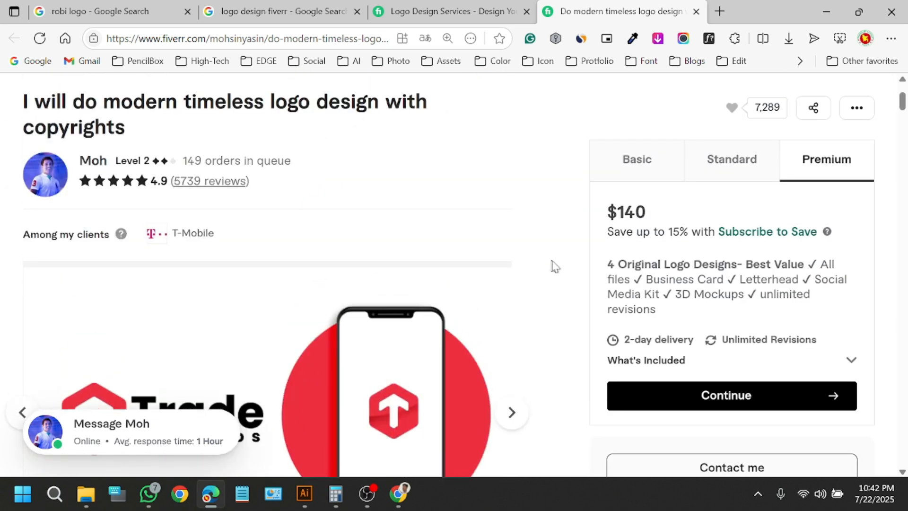
{"action": "scroll", "coordinate": [554, 266], "scroll_direction": "down", "scroll_amount": 3}
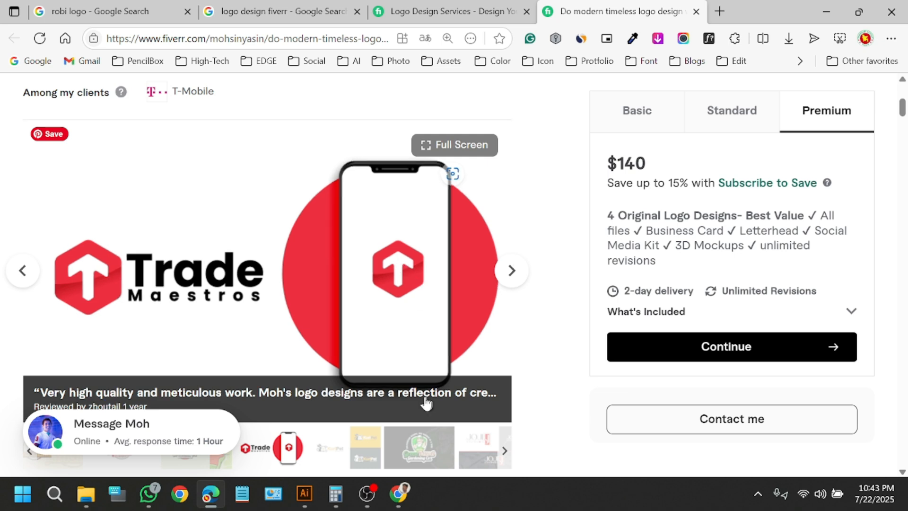
Switch to the Google Meet call to check the participants, and minimize its window to return to the gig page.
{"action": "mouse_move", "coordinate": [398, 494]}
{"action": "left_click", "coordinate": [338, 439]}
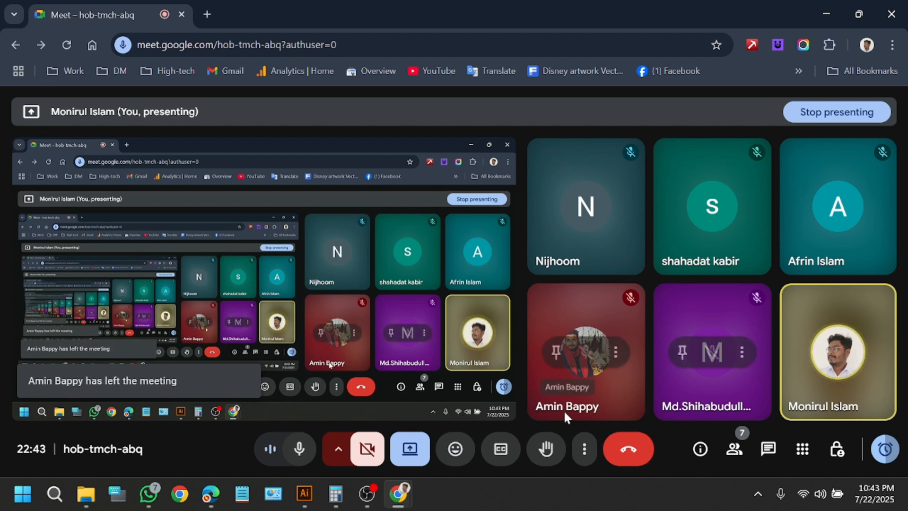
{"action": "left_click", "coordinate": [828, 6]}
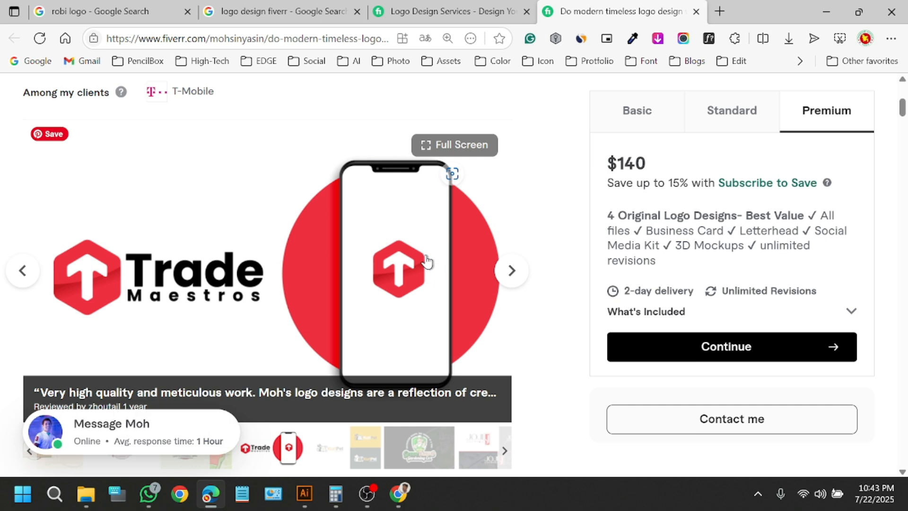
Open a new browser tab and enter "dola" as the start of a search.
{"action": "key", "text": "ctrl+t"}
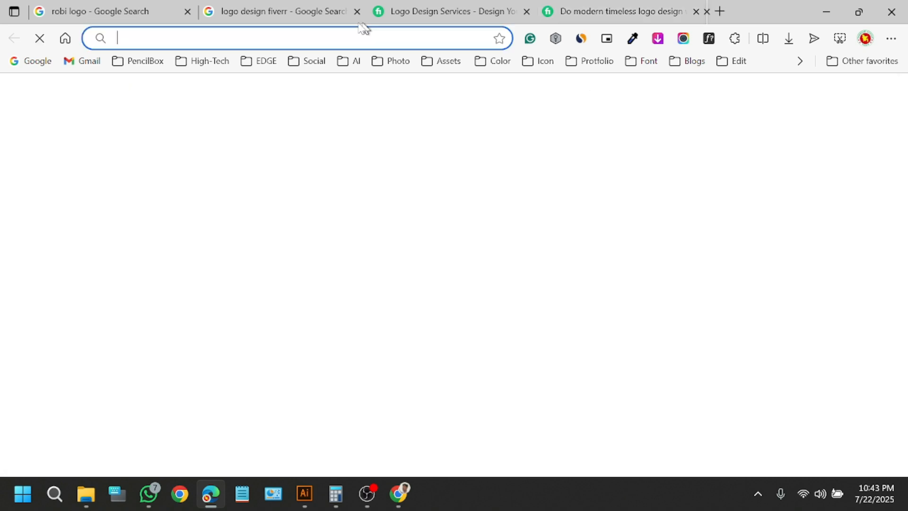
{"action": "type", "text": "dola"}
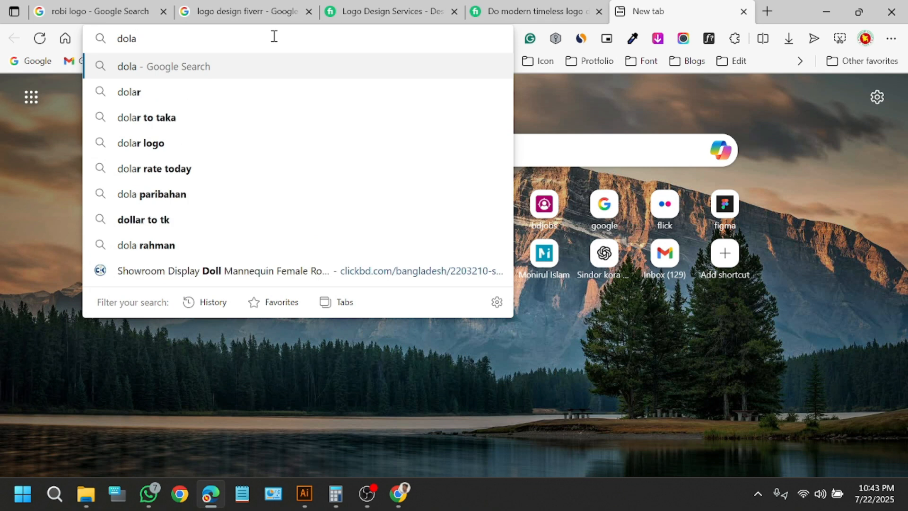
Return to the gig page and advance its gallery to the KurtPet Supplies logo on coloured backgrounds.
{"action": "left_click", "coordinate": [562, 5]}
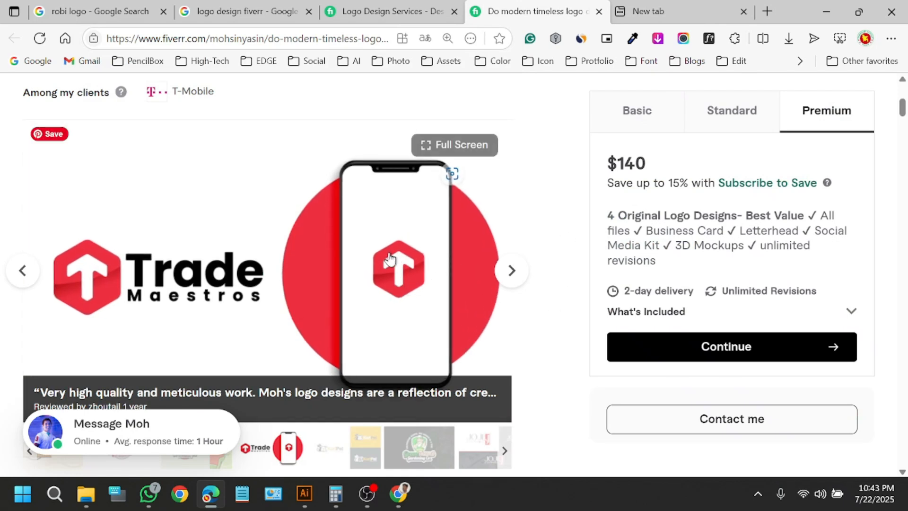
{"action": "left_click", "coordinate": [518, 279]}
{"action": "left_click", "coordinate": [518, 279]}
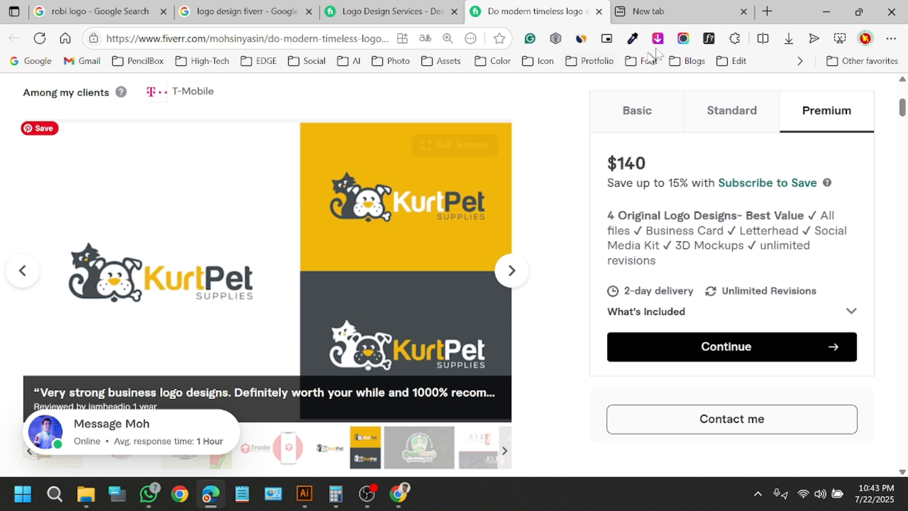
Search the web for "cat and dog vector" in the new browser tab and browse the image results.
{"action": "left_click", "coordinate": [671, 11]}
{"action": "key", "text": "BackSpace"}
{"action": "key", "text": "BackSpace"}
{"action": "key", "text": "BackSpace"}
{"action": "key", "text": "BackSpace"}
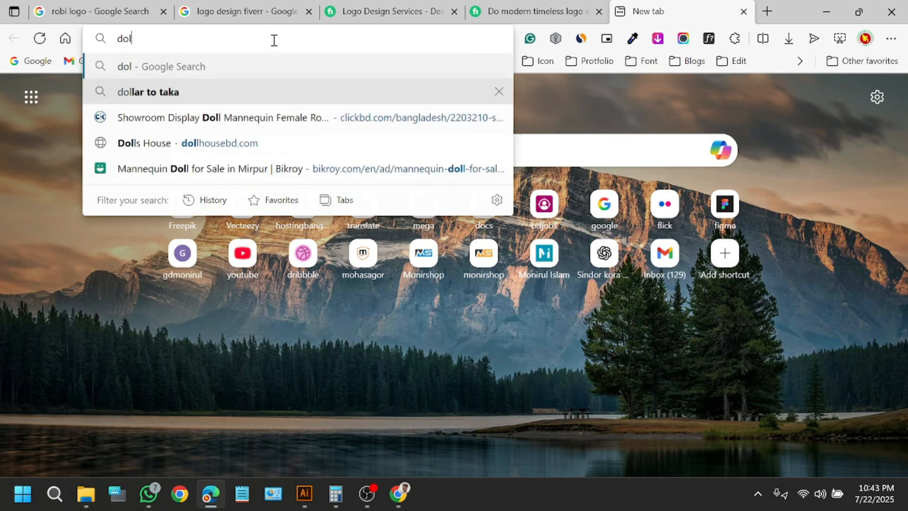
{"action": "type", "text": "cat a"}
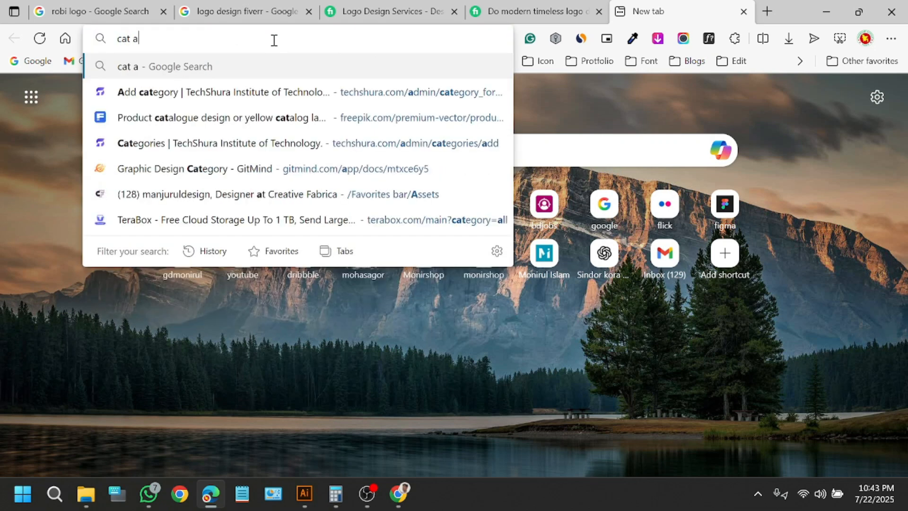
{"action": "type", "text": "nd dog vector"}
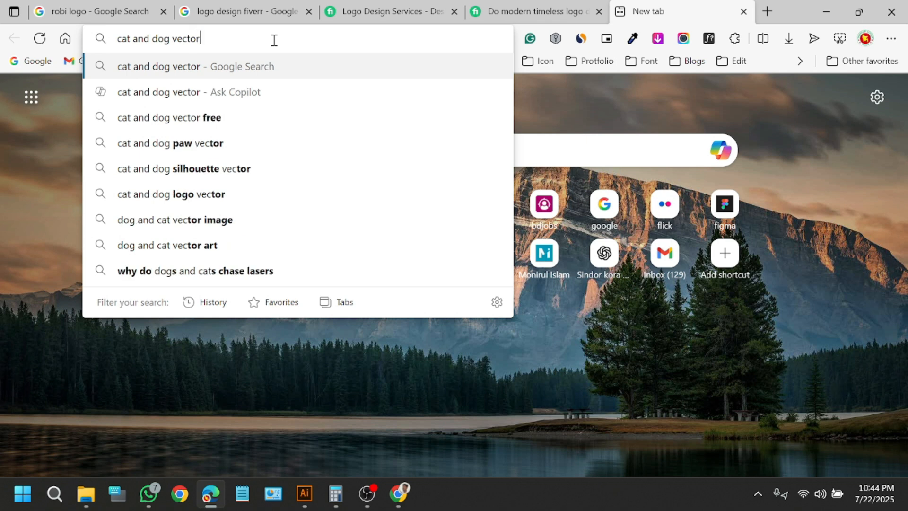
{"action": "key", "text": "Return"}
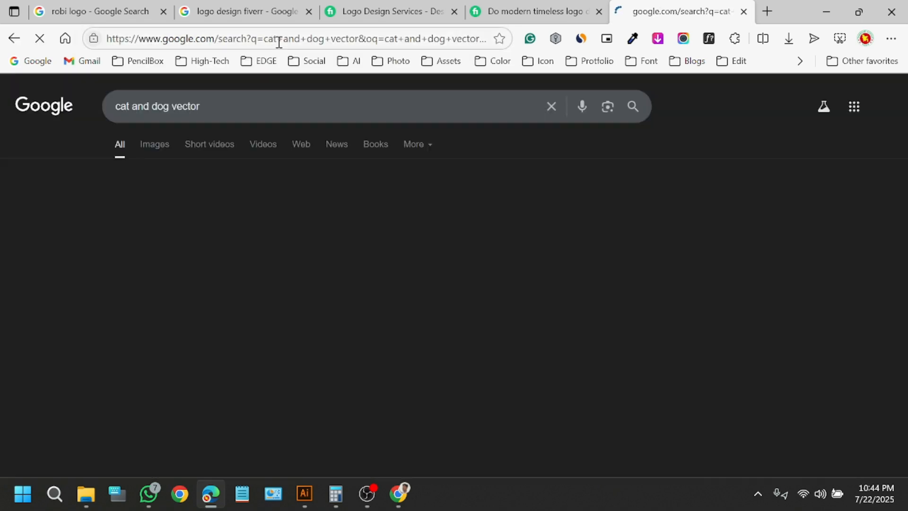
{"action": "scroll", "coordinate": [426, 308], "scroll_direction": "down", "scroll_amount": 6}
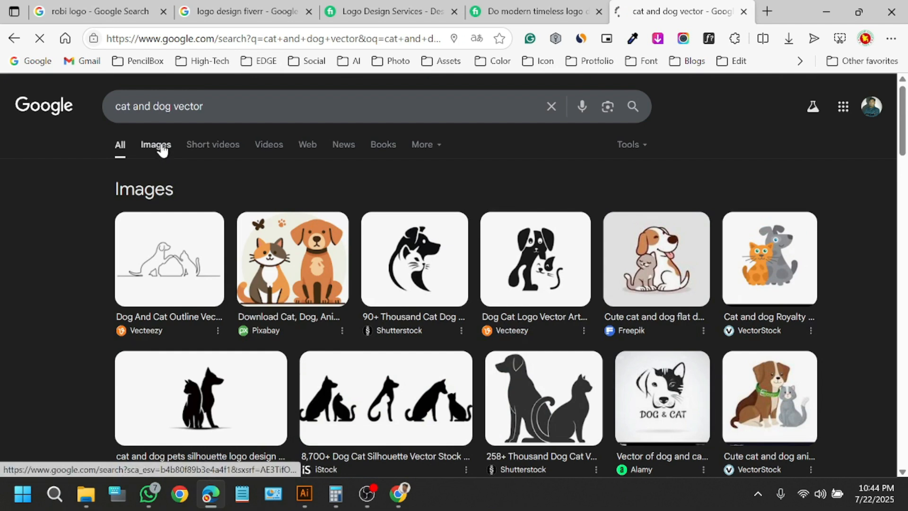
{"action": "left_click", "coordinate": [162, 148]}
{"action": "scroll", "coordinate": [264, 254], "scroll_direction": "down", "scroll_amount": 5}
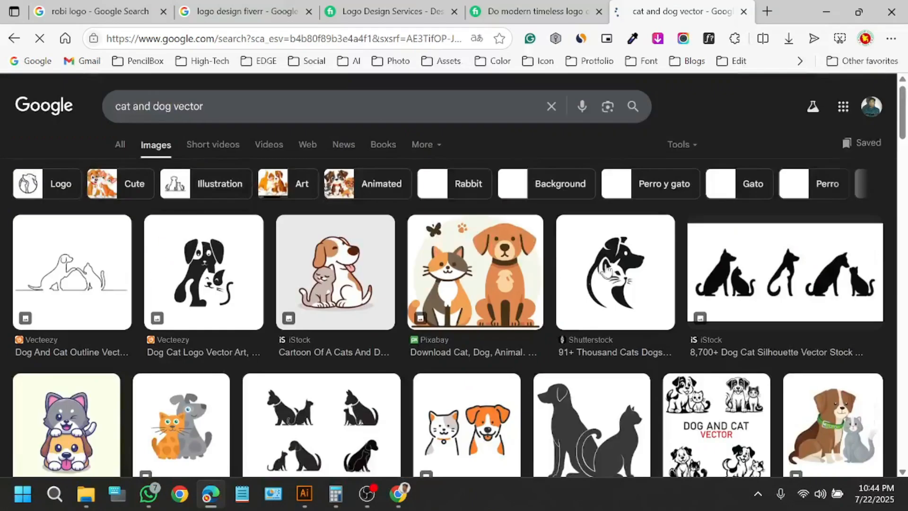
Return to the Fiverr gig page and browse its gallery from the KurtPet logo through to the Elephante Music logo.
{"action": "left_click", "coordinate": [536, 7]}
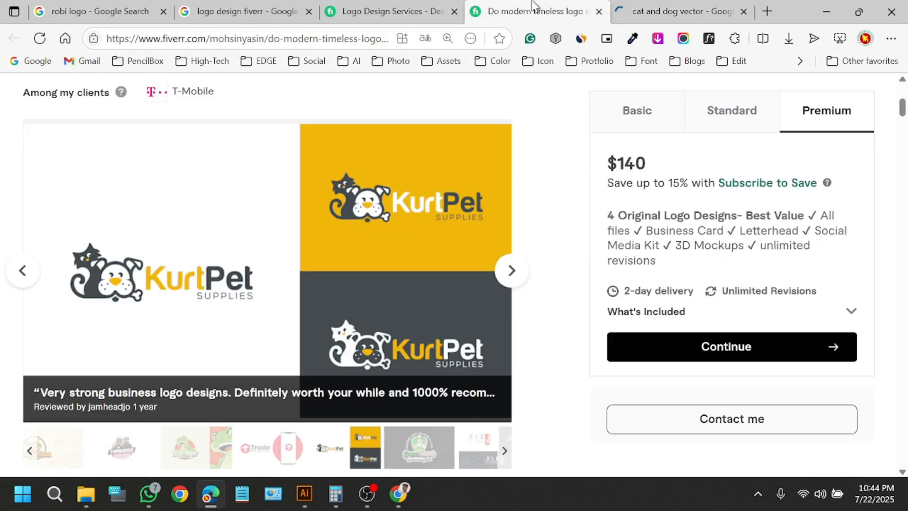
{"action": "left_click", "coordinate": [520, 276]}
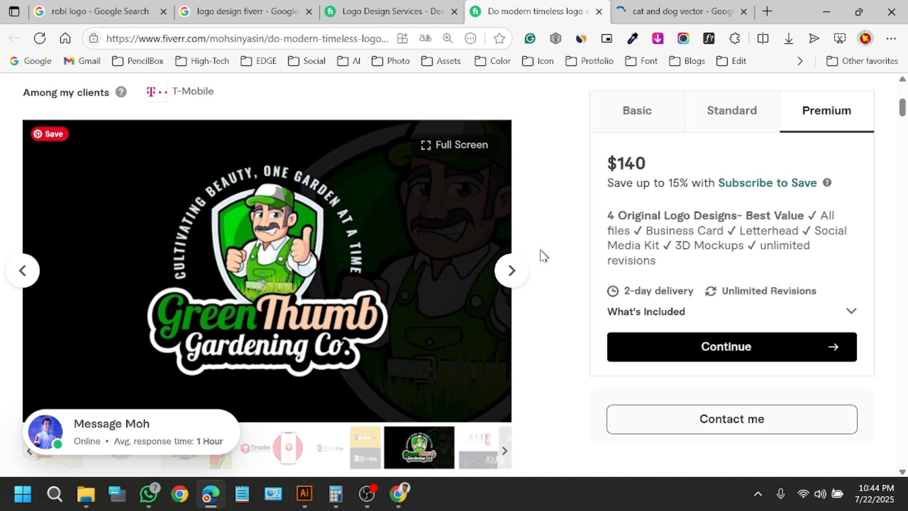
{"action": "left_click", "coordinate": [511, 271]}
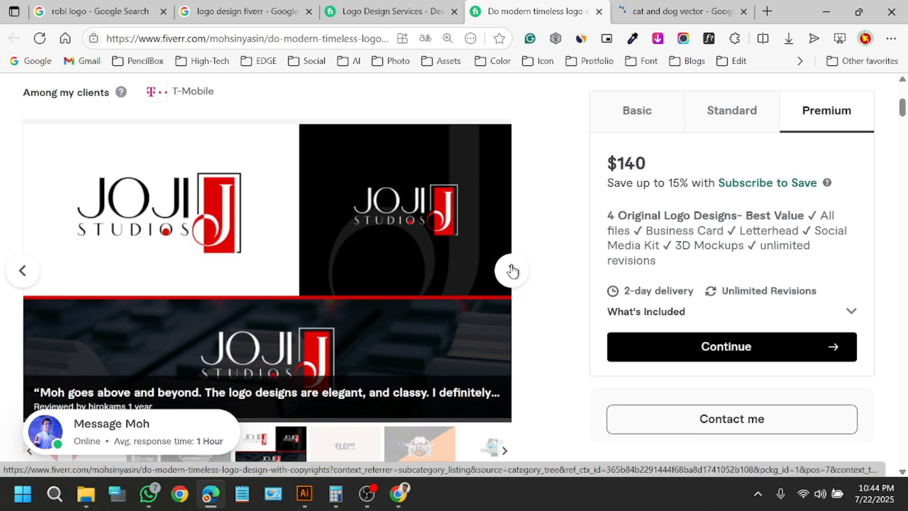
{"action": "left_click", "coordinate": [511, 271]}
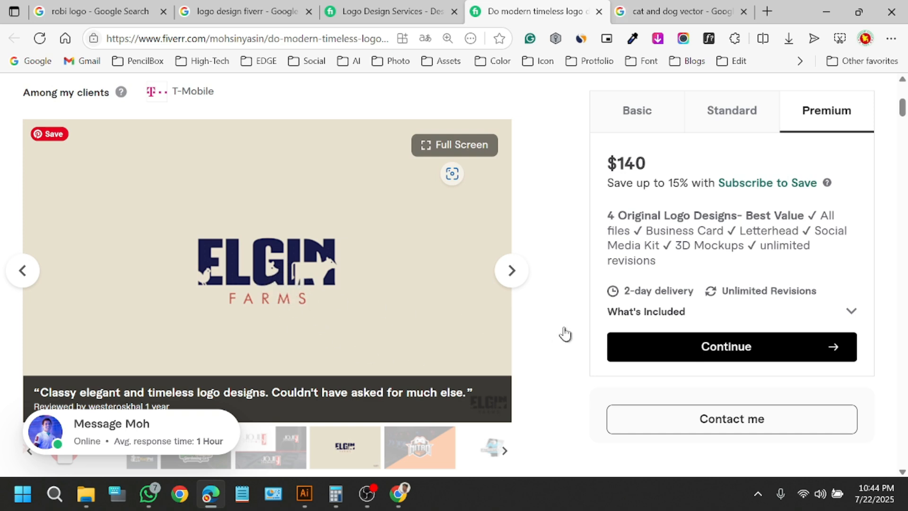
{"action": "left_click", "coordinate": [522, 282]}
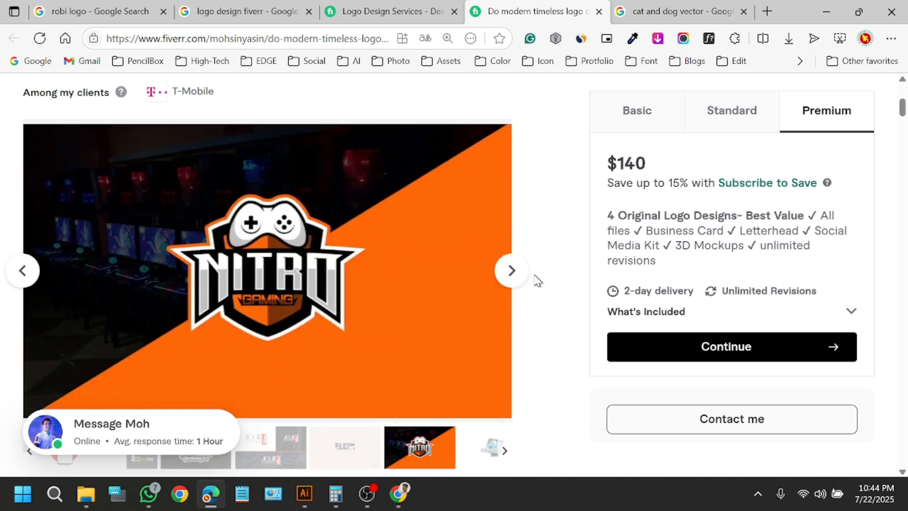
{"action": "left_click", "coordinate": [507, 286]}
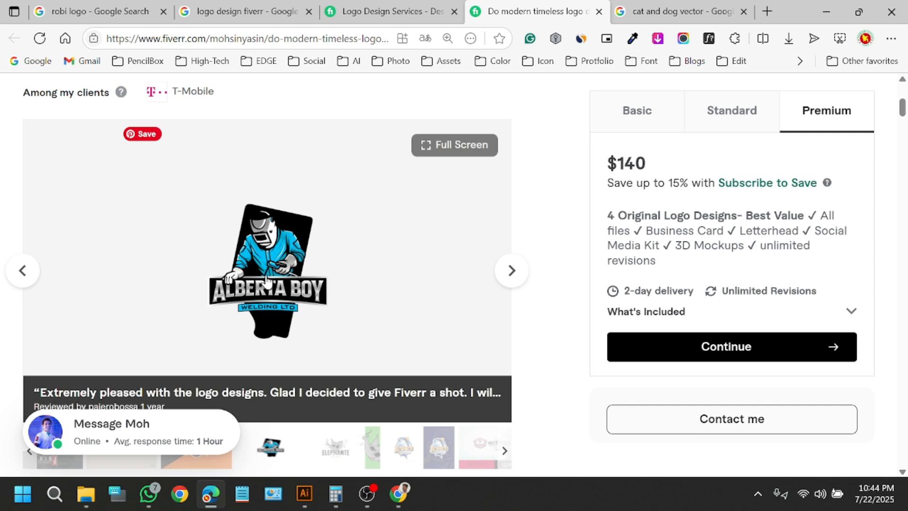
{"action": "left_click", "coordinate": [522, 280]}
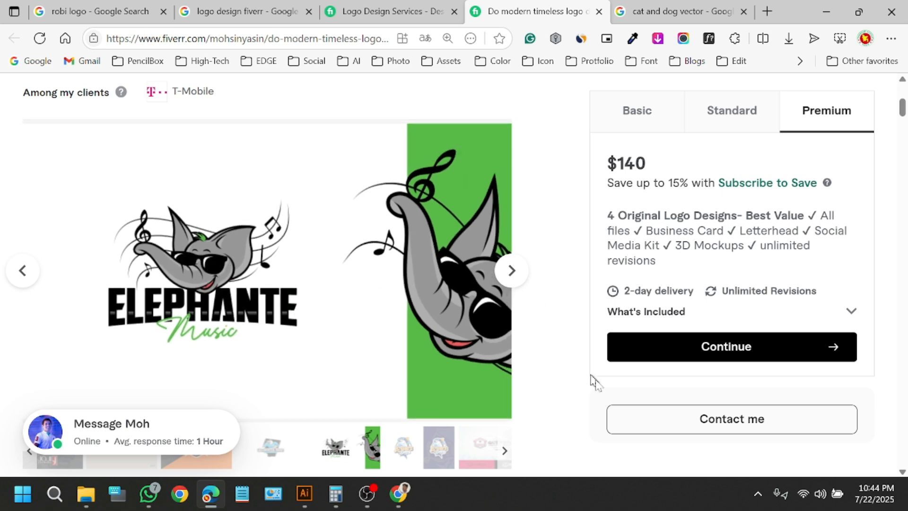
{"action": "left_click", "coordinate": [877, 492]}
{"action": "left_click", "coordinate": [880, 494]}
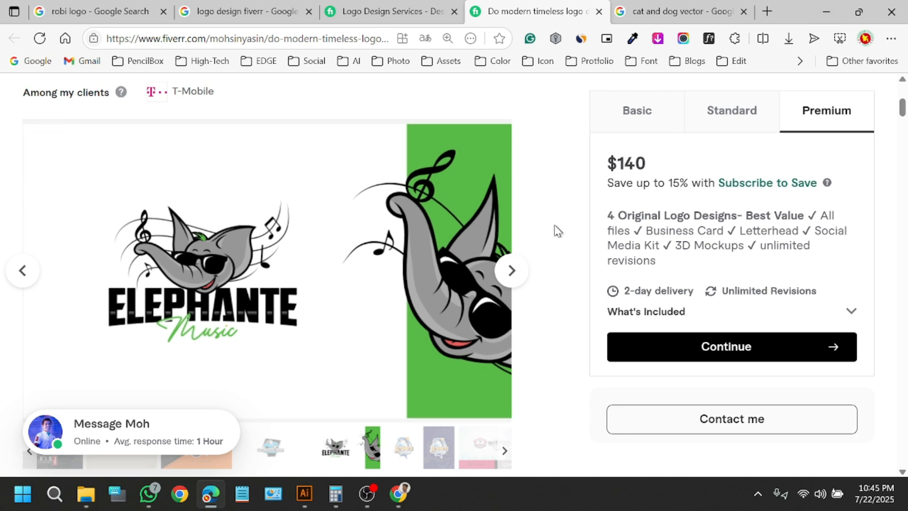
Switch to Illustrator to deselect the recreated "mi" symbol, and open a new tab back in the browser.
{"action": "left_click", "coordinate": [679, 11]}
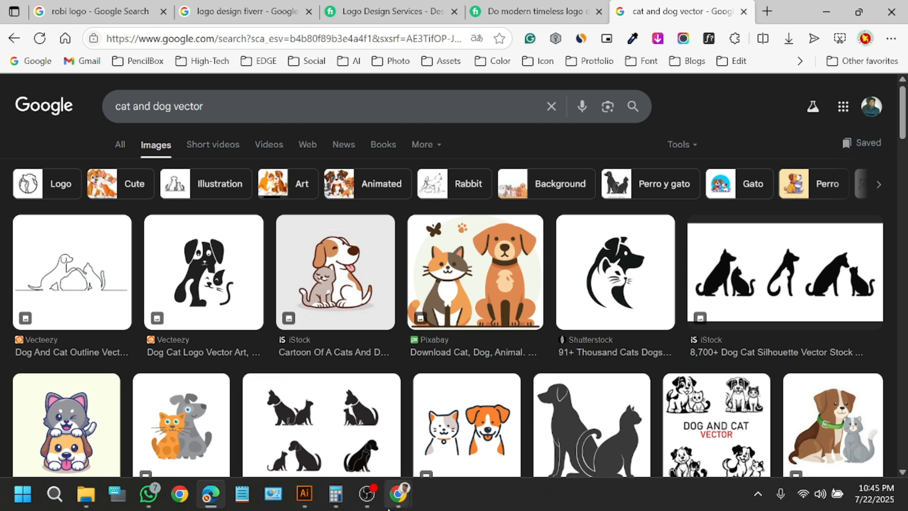
{"action": "left_click", "coordinate": [304, 493]}
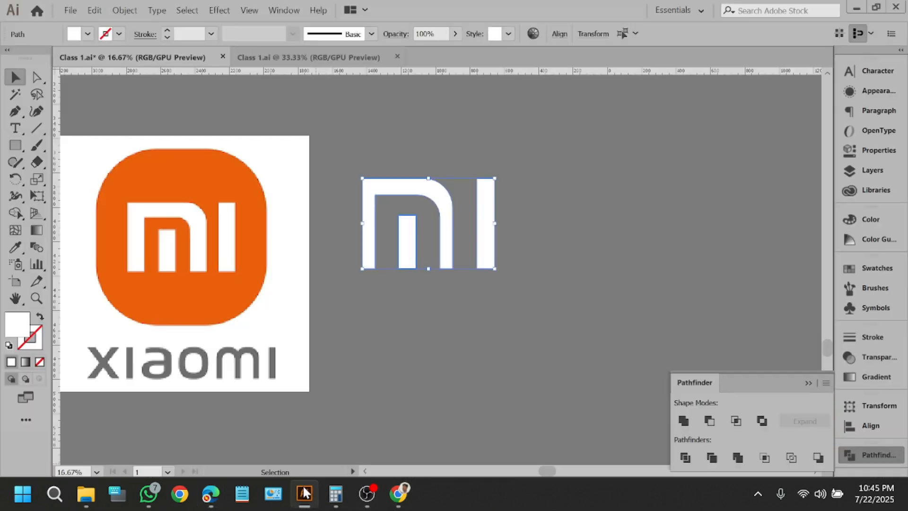
{"action": "left_click", "coordinate": [400, 362]}
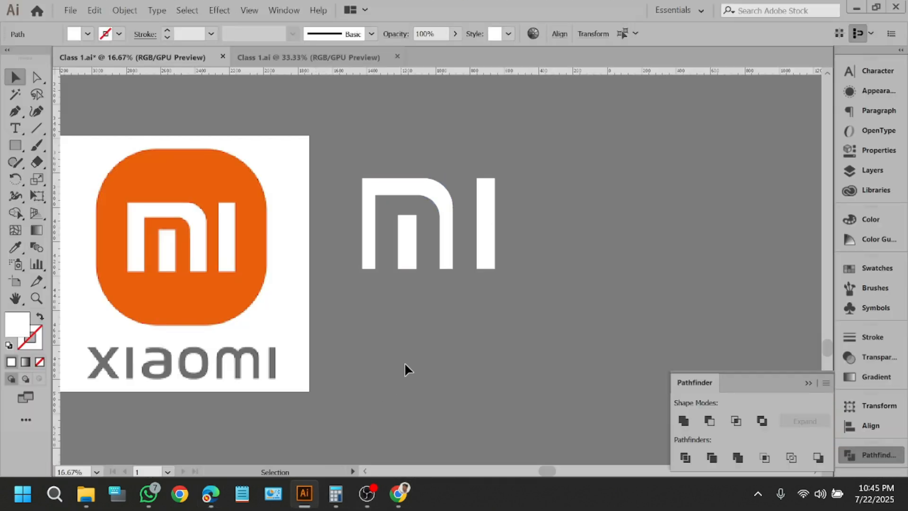
{"action": "left_click", "coordinate": [223, 489]}
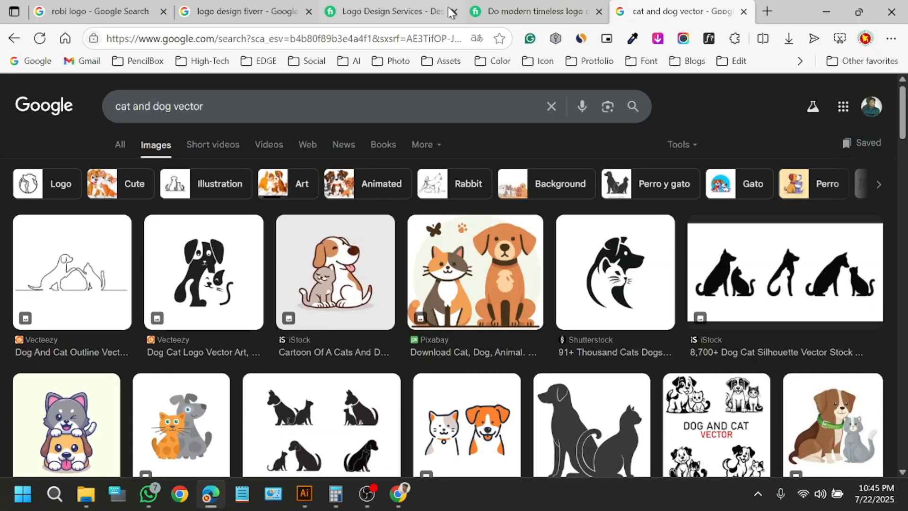
{"action": "left_click", "coordinate": [767, 13]}
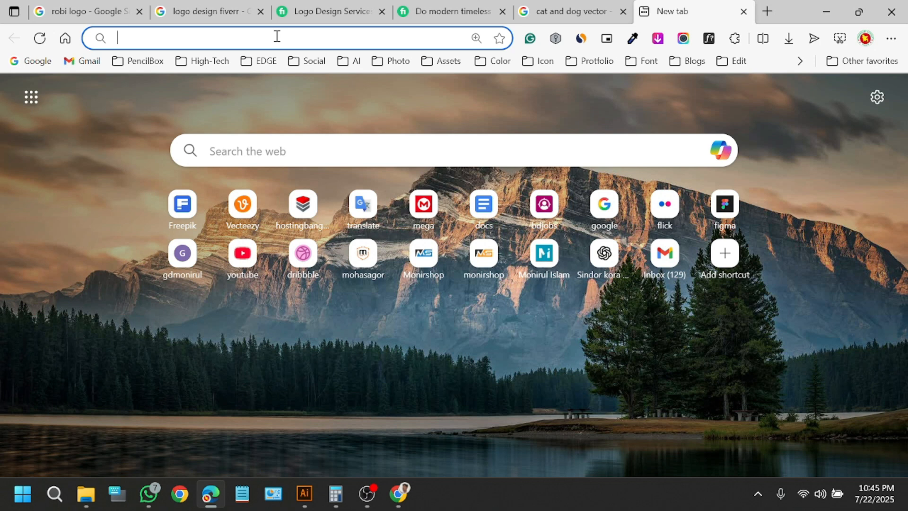
{"action": "left_click", "coordinate": [305, 492]}
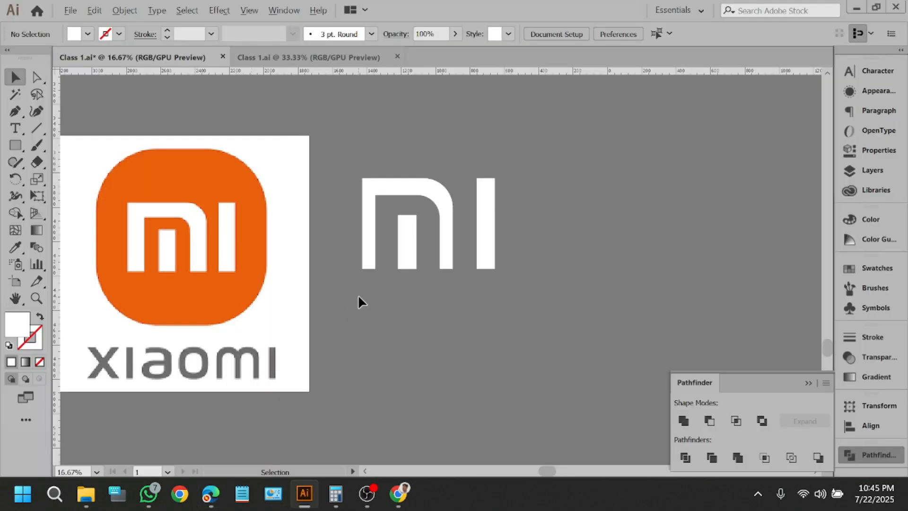
{"action": "scroll", "coordinate": [359, 303], "scroll_direction": "down", "scroll_amount": 4}
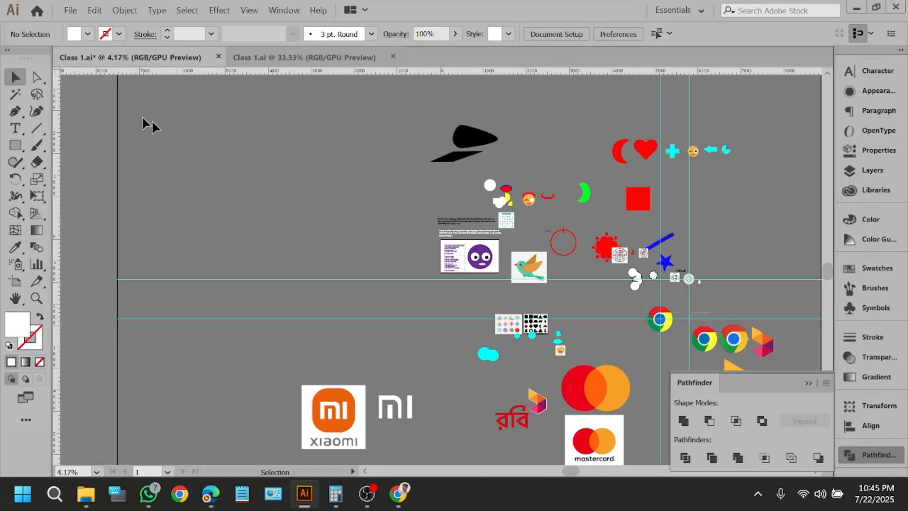
{"action": "left_click", "coordinate": [71, 10]}
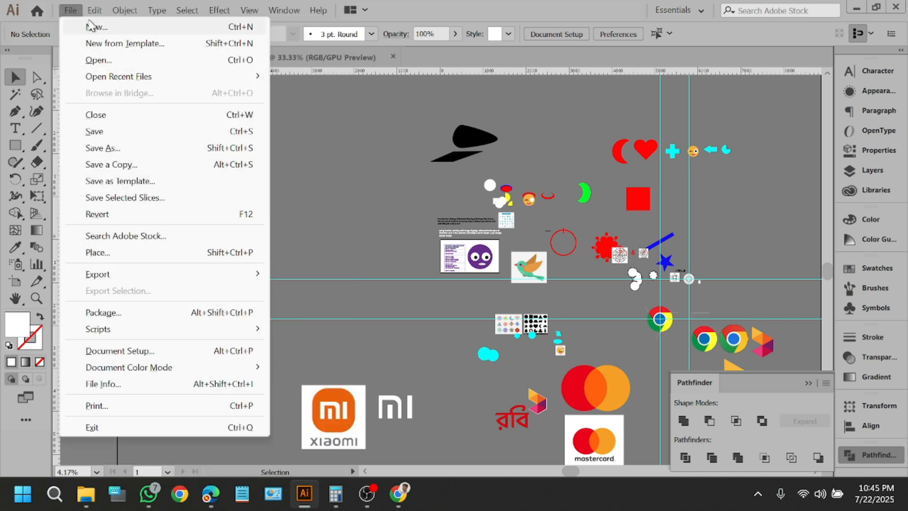
{"action": "left_click", "coordinate": [99, 24]}
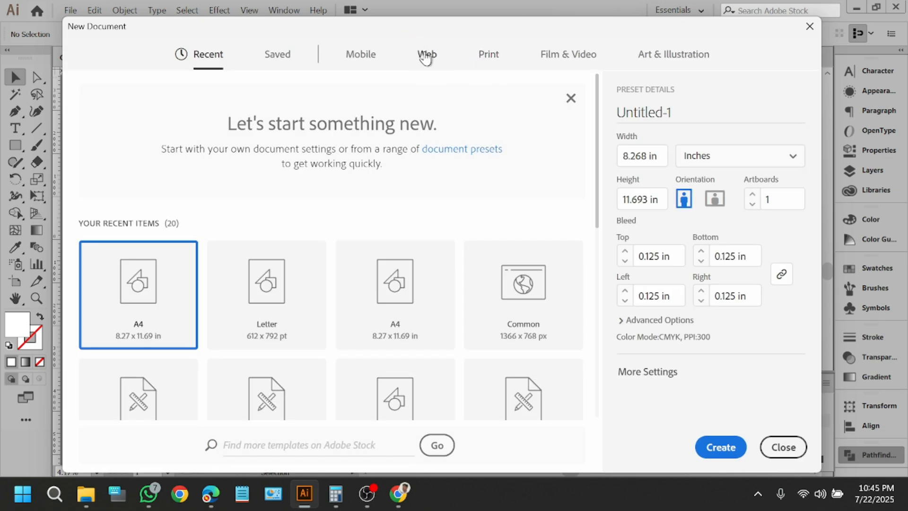
{"action": "left_click_drag", "start_coordinate": [473, 29], "coordinate": [442, 24]}
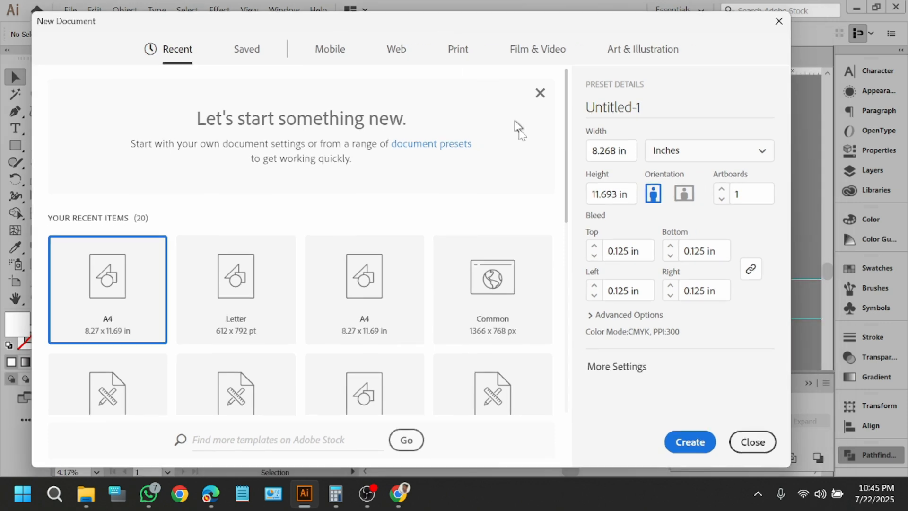
{"action": "left_click", "coordinate": [736, 447]}
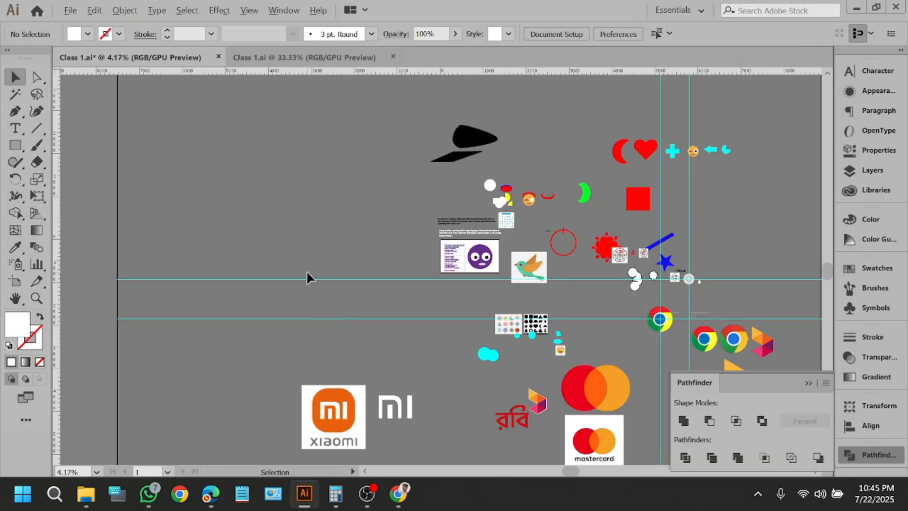
Examine the logos and shapes across the Class 1 canvas, ending close up on the Chrome logo and the faceted triangle logo.
{"action": "scroll", "coordinate": [306, 271], "scroll_direction": "down", "scroll_amount": 1}
{"action": "scroll", "coordinate": [667, 311], "scroll_direction": "up", "scroll_amount": 4}
{"action": "scroll", "coordinate": [431, 184], "scroll_direction": "down", "scroll_amount": 3}
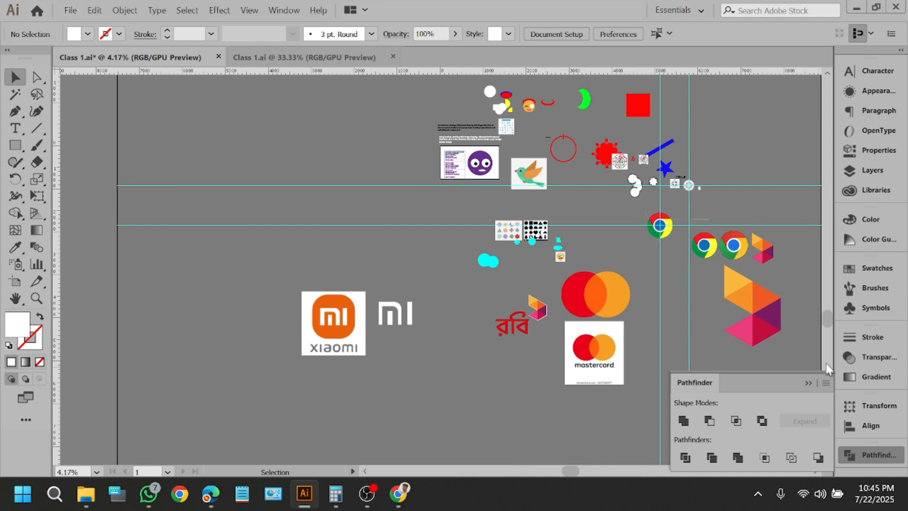
{"action": "scroll", "coordinate": [734, 365], "scroll_direction": "up", "scroll_amount": 4}
{"action": "scroll", "coordinate": [672, 277], "scroll_direction": "up", "scroll_amount": 4}
{"action": "left_click_drag", "start_coordinate": [701, 289], "coordinate": [394, 415]}
{"action": "scroll", "coordinate": [299, 251], "scroll_direction": "down", "scroll_amount": 1}
{"action": "left_click_drag", "start_coordinate": [427, 236], "coordinate": [628, 236]}
{"action": "scroll", "coordinate": [490, 134], "scroll_direction": "up", "scroll_amount": 1}
{"action": "left_click_drag", "start_coordinate": [490, 135], "coordinate": [486, 297]}
{"action": "left_click", "coordinate": [664, 318]}
{"action": "left_click_drag", "start_coordinate": [616, 197], "coordinate": [608, 303]}
{"action": "scroll", "coordinate": [563, 283], "scroll_direction": "up", "scroll_amount": 3}
{"action": "left_click_drag", "start_coordinate": [572, 283], "coordinate": [578, 307]}
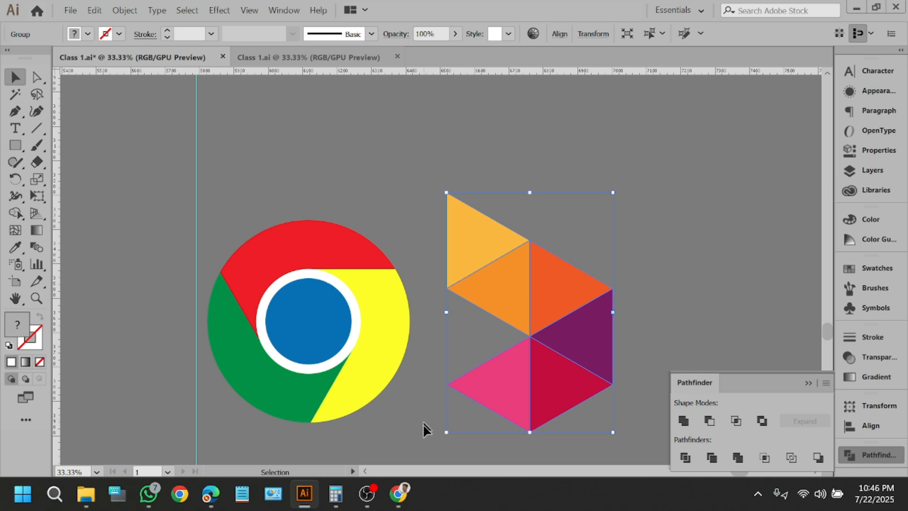
Switch to the Google Meet call to check the participants, and return to Illustrator.
{"action": "mouse_move", "coordinate": [400, 494]}
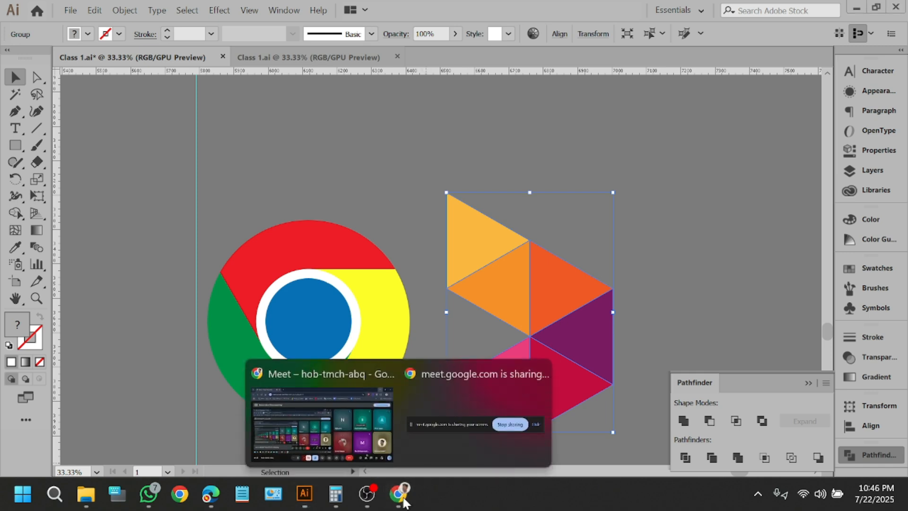
{"action": "left_click", "coordinate": [353, 427]}
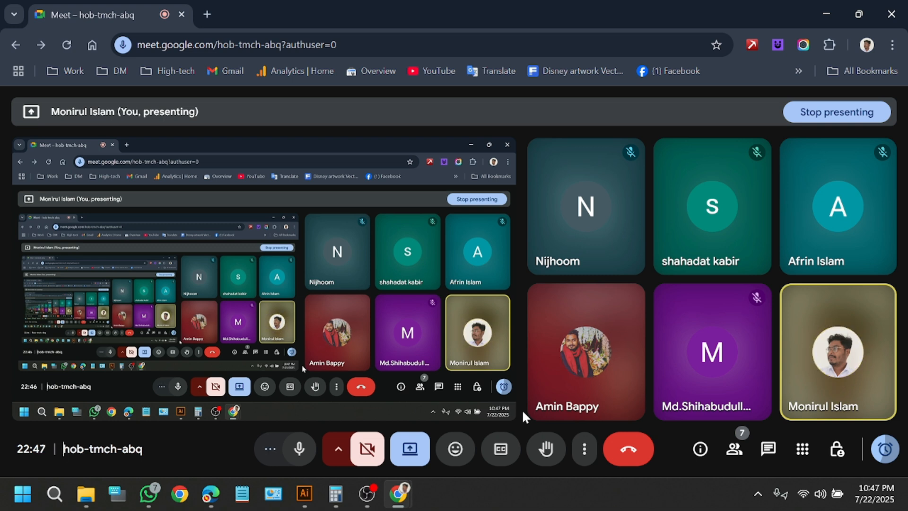
{"action": "left_click", "coordinate": [305, 494]}
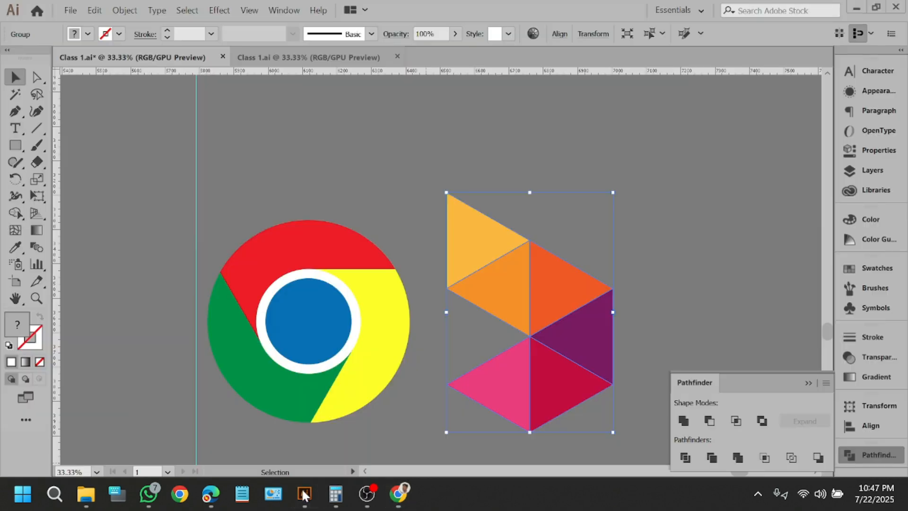
Deselect the faceted triangle logo and all other artwork around the Chrome logo.
{"action": "left_click", "coordinate": [637, 200]}
{"action": "scroll", "coordinate": [318, 377], "scroll_direction": "down", "scroll_amount": 2}
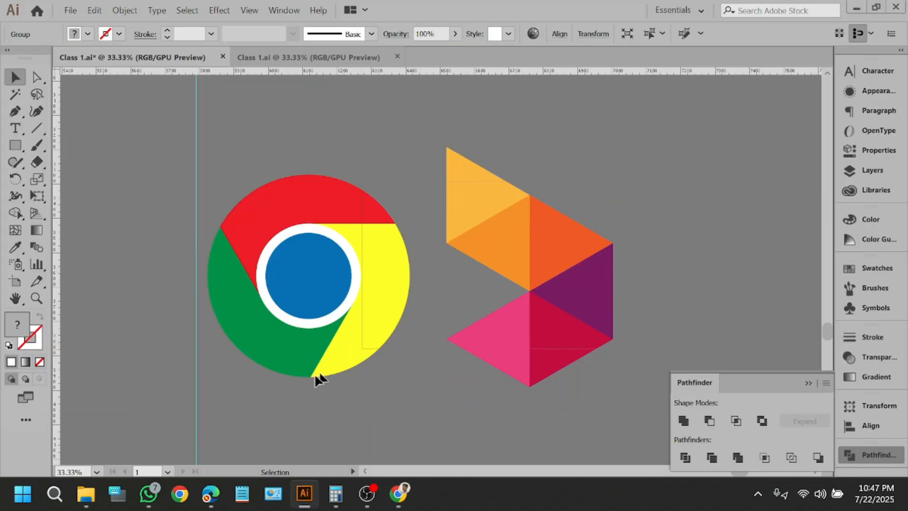
{"action": "key", "text": "ctrl+a"}
{"action": "left_click", "coordinate": [624, 361]}
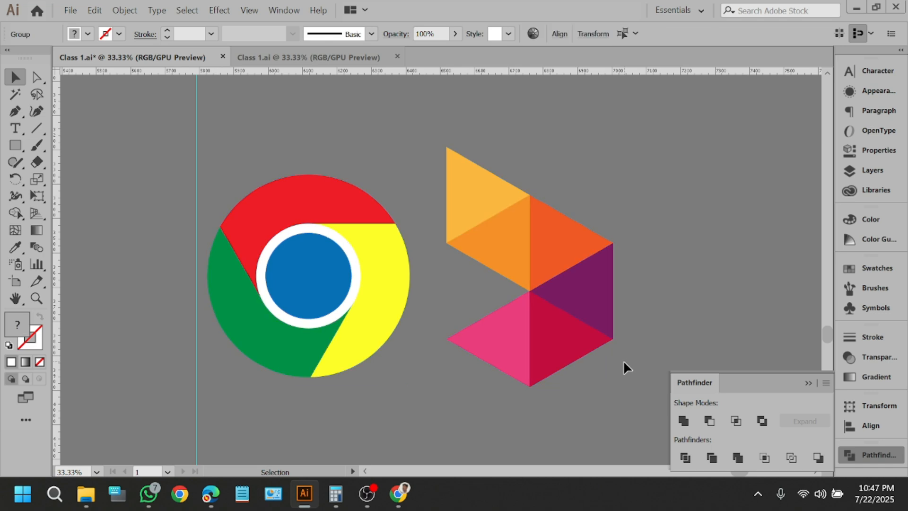
{"action": "key", "text": "ctrl+a"}
{"action": "left_click", "coordinate": [641, 140]}
Check the browser's blank new tab, minimize the browser, and switch to the Google Meet call.
{"action": "left_click", "coordinate": [211, 500]}
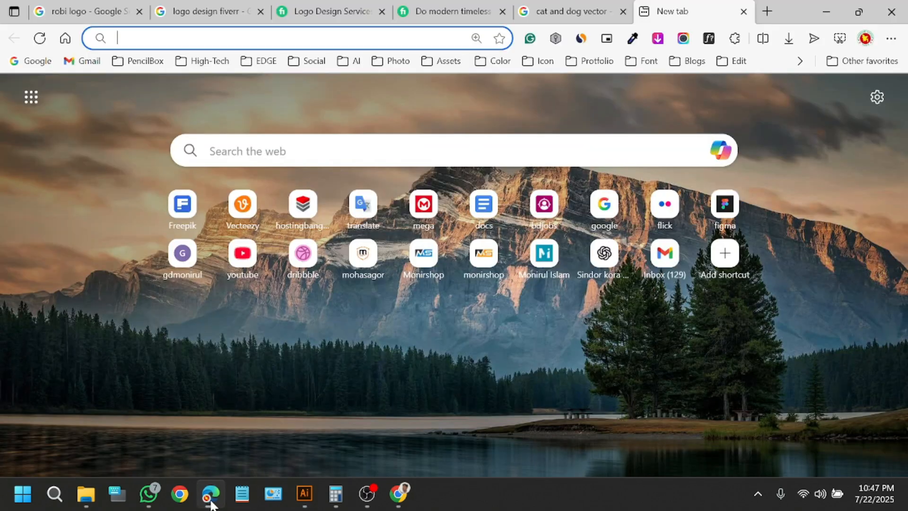
{"action": "left_click", "coordinate": [211, 502]}
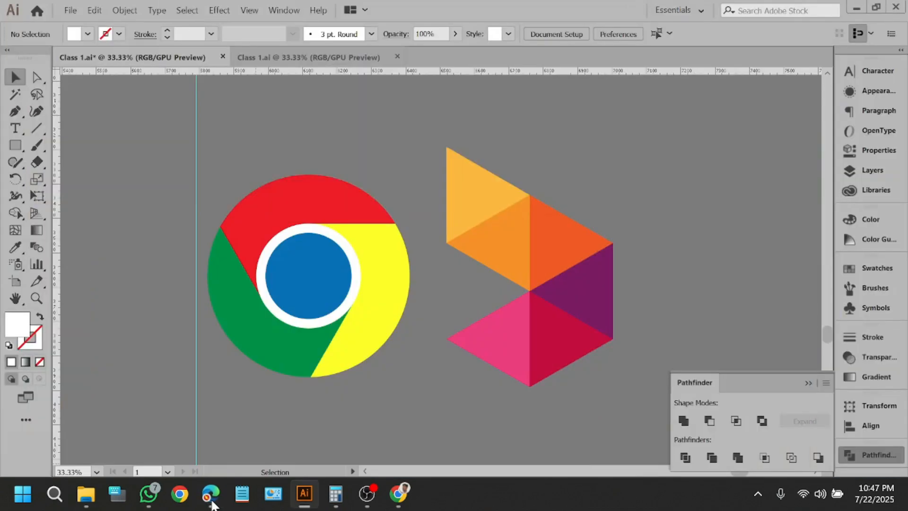
{"action": "left_click", "coordinate": [308, 491]}
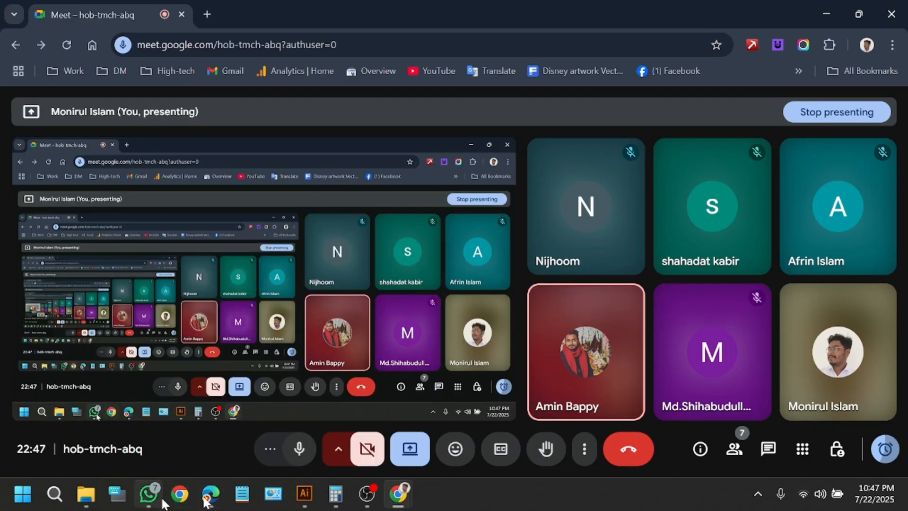
Switch to Illustrator to view the Chrome logo and the faceted triangle logo, and return to the Google Meet call.
{"action": "left_click", "coordinate": [303, 495]}
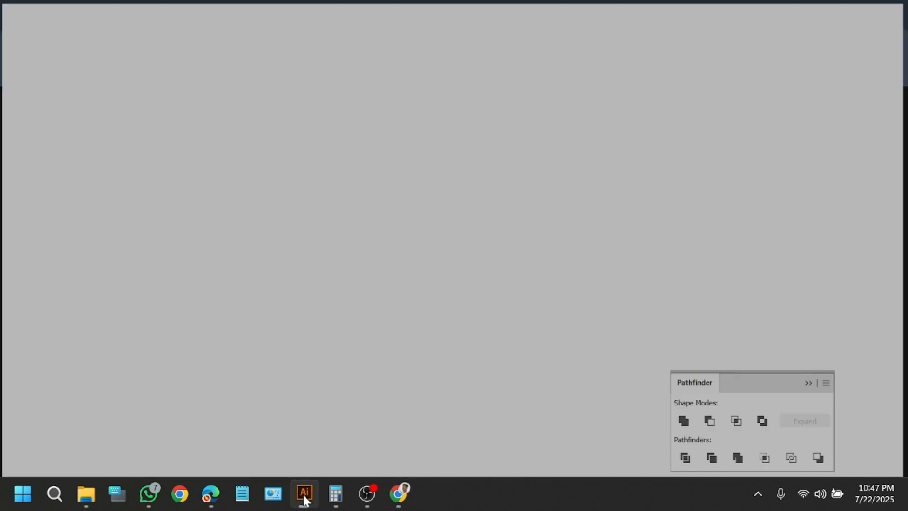
{"action": "mouse_move", "coordinate": [390, 506]}
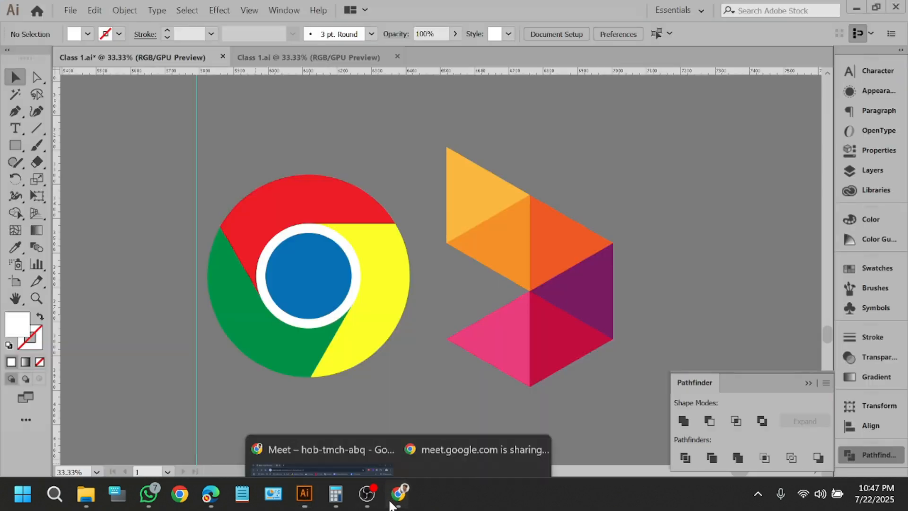
{"action": "left_click", "coordinate": [350, 459]}
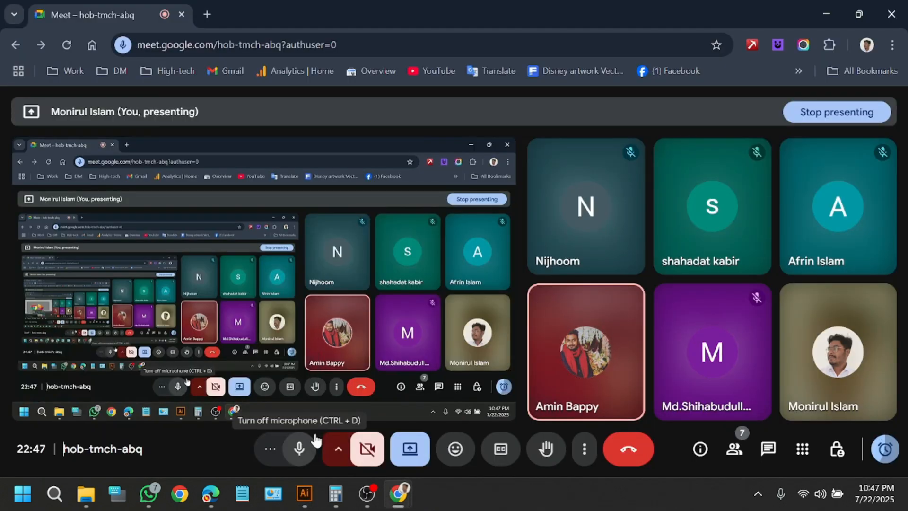
Switch to the Edge browser's blank new tab, and go back to the Google Meet call to check the participants.
{"action": "left_click", "coordinate": [211, 493]}
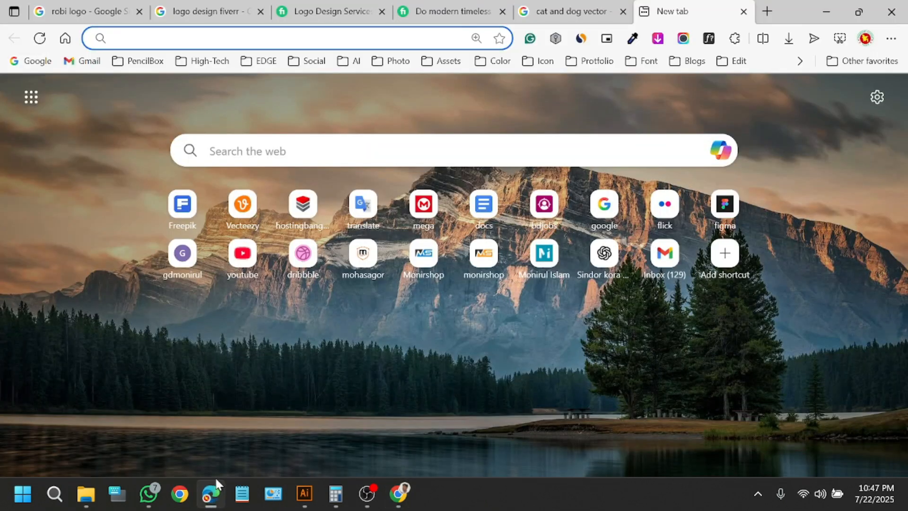
{"action": "mouse_move", "coordinate": [397, 487]}
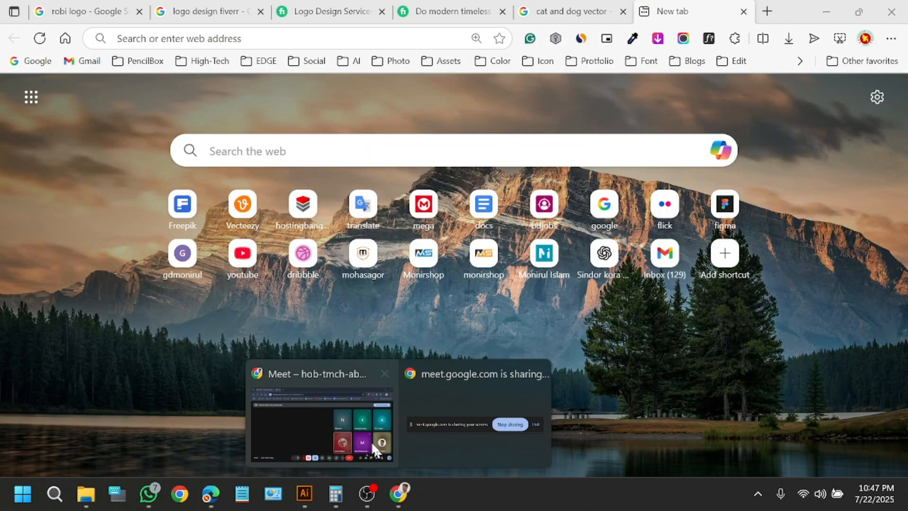
{"action": "left_click", "coordinate": [336, 392]}
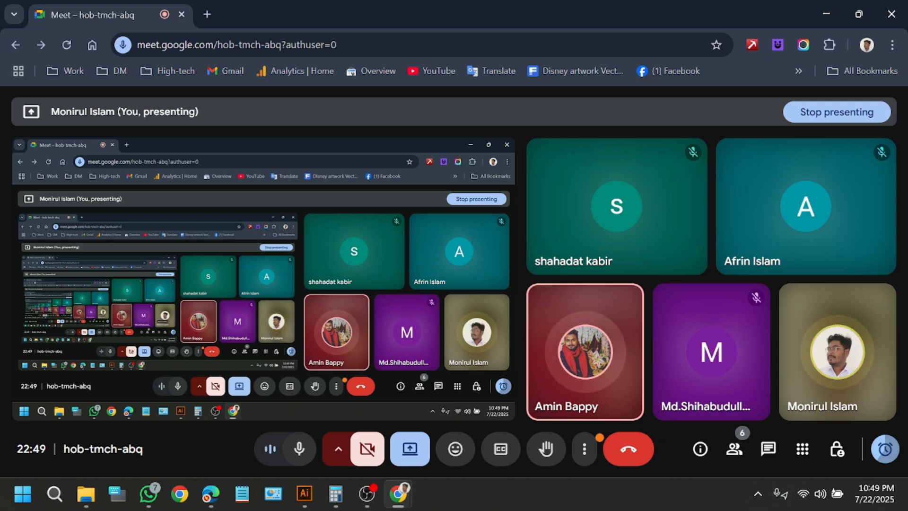
{"action": "left_click", "coordinate": [649, 496]}
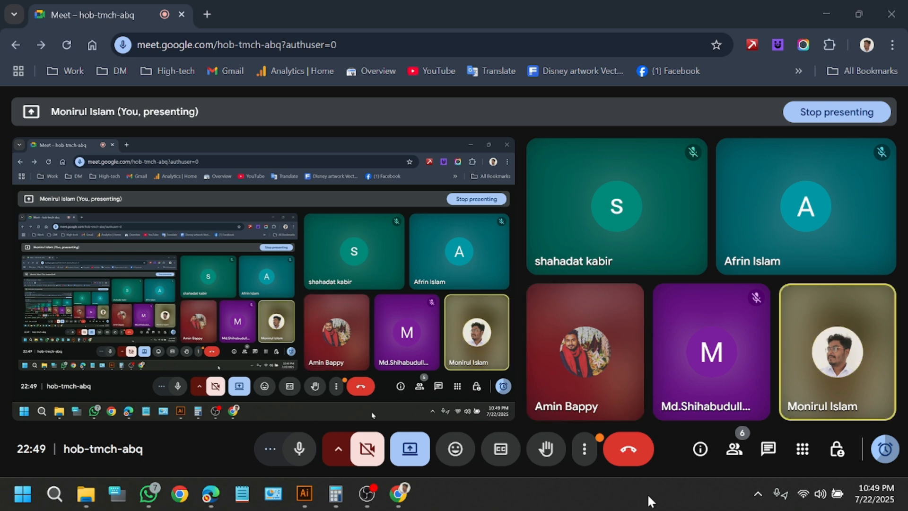
{"action": "left_click", "coordinate": [178, 455]}
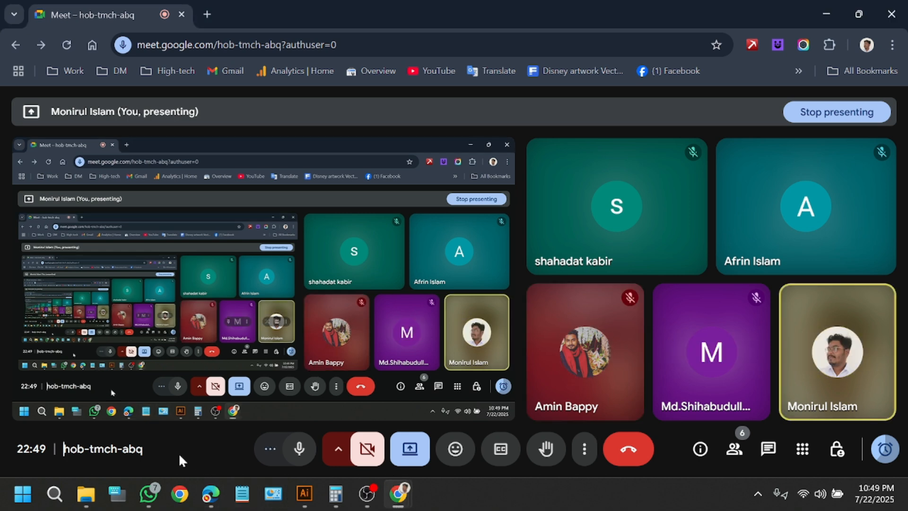